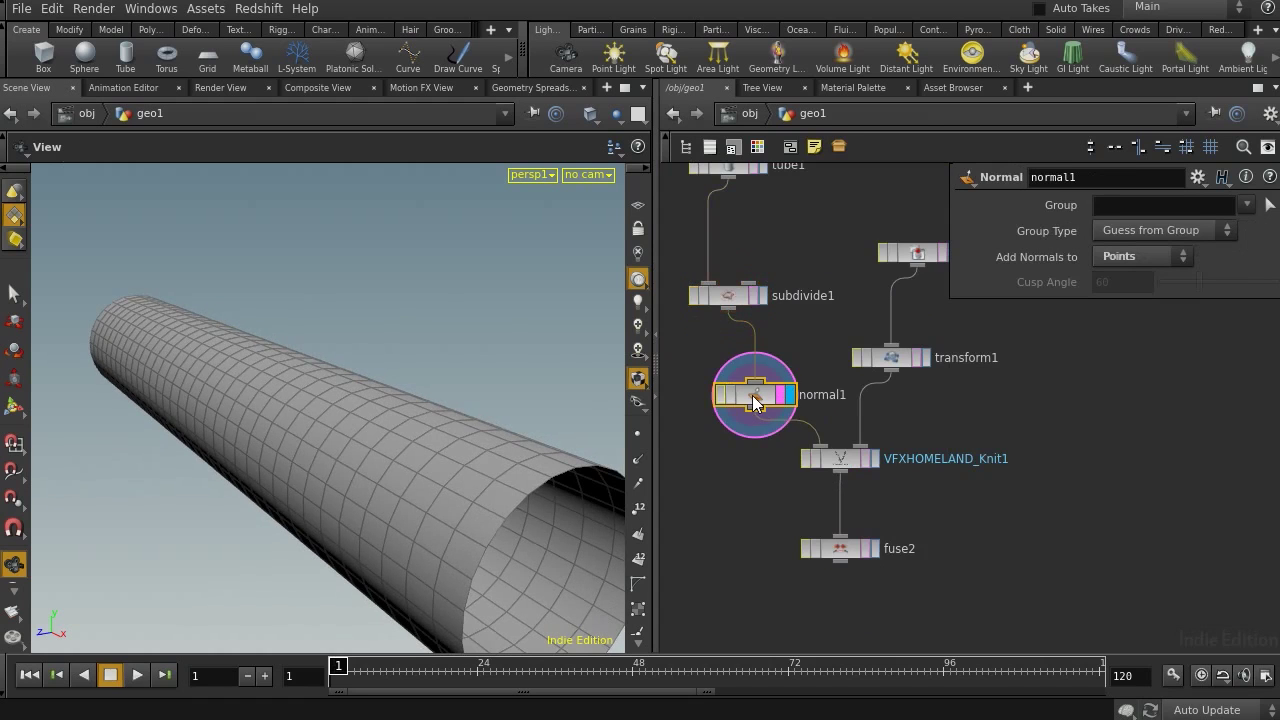
Display the object_merge1 curves up close, followed by their rotated version from the transform1 node.
middle_click_drag(882, 320, 822, 441)
left_click(889, 374)
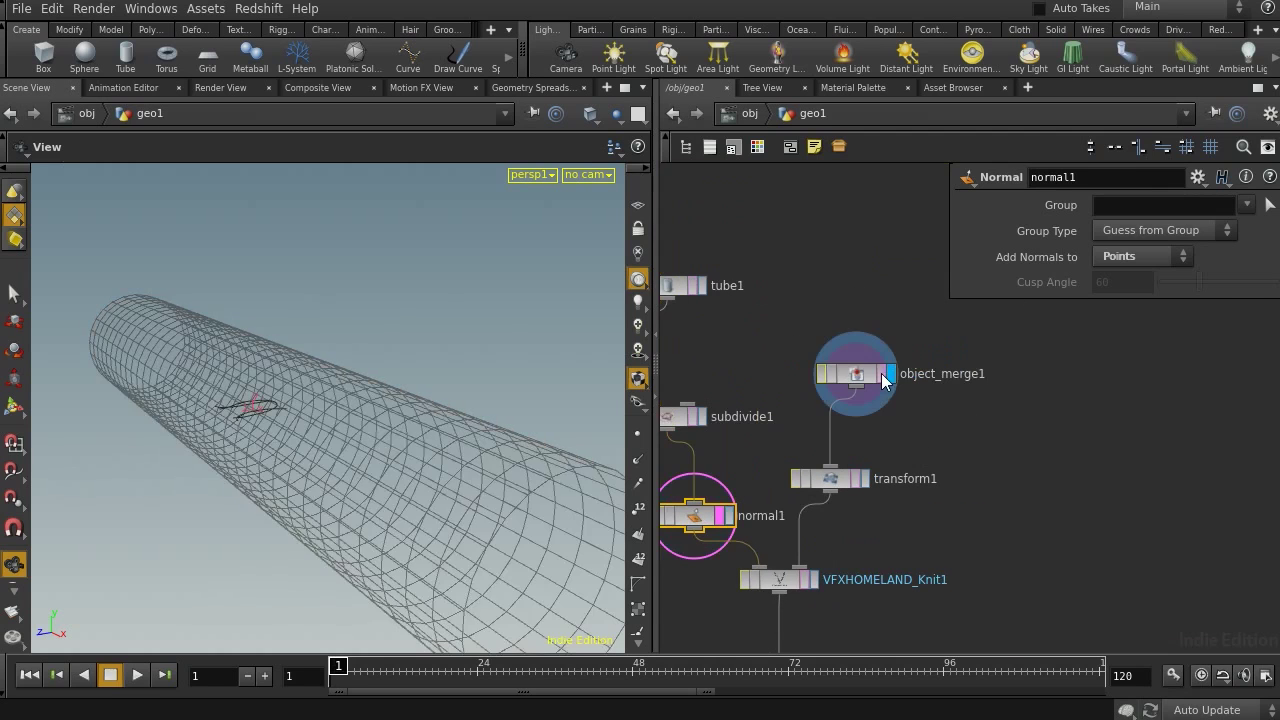
left_click(868, 375)
key("space+g")
left_click_drag(243, 431, 279, 480)
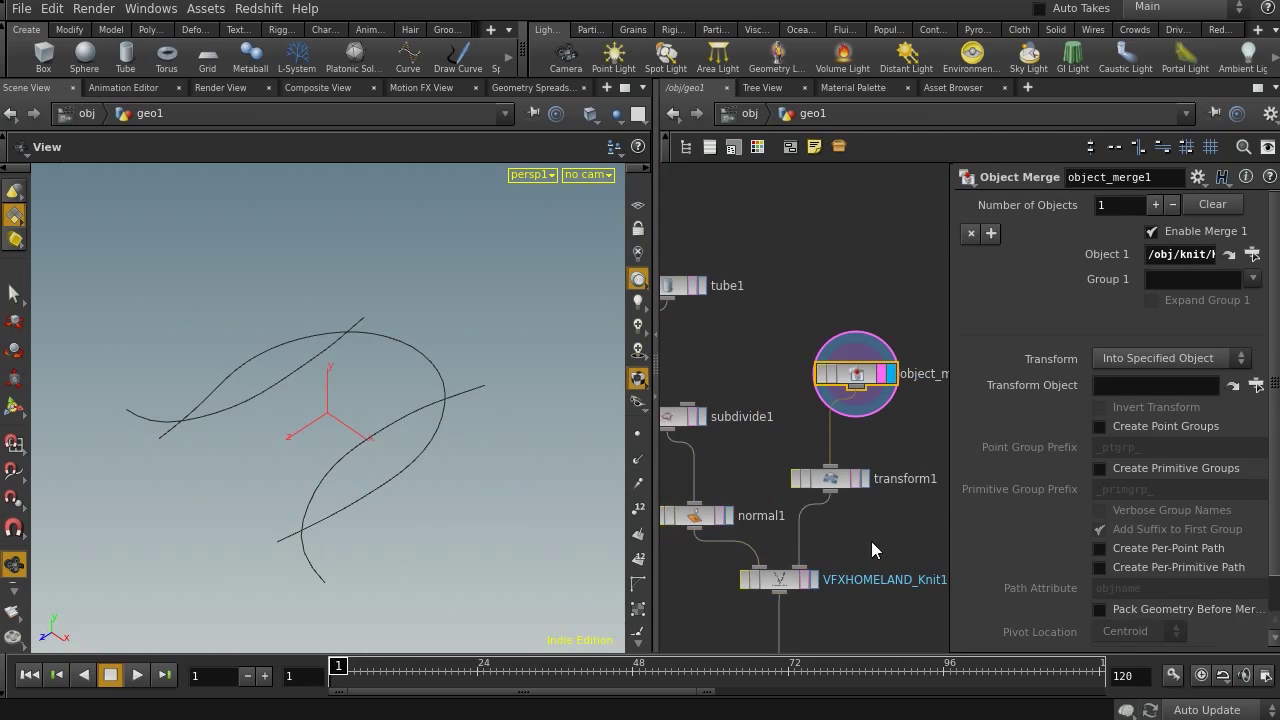
left_click(864, 481)
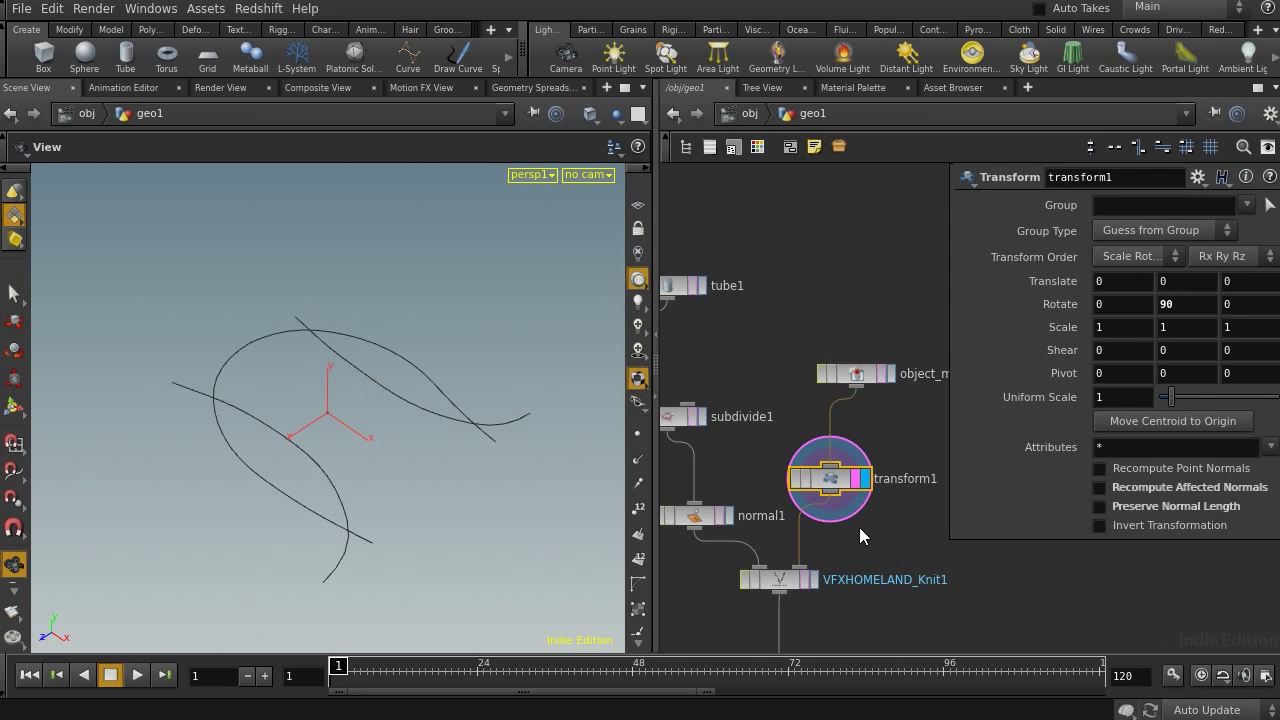
Display the VFXHOMELAND_Knit1 node's output and examine its parameters and the knitted tube.
middle_click_drag(860, 528, 911, 402)
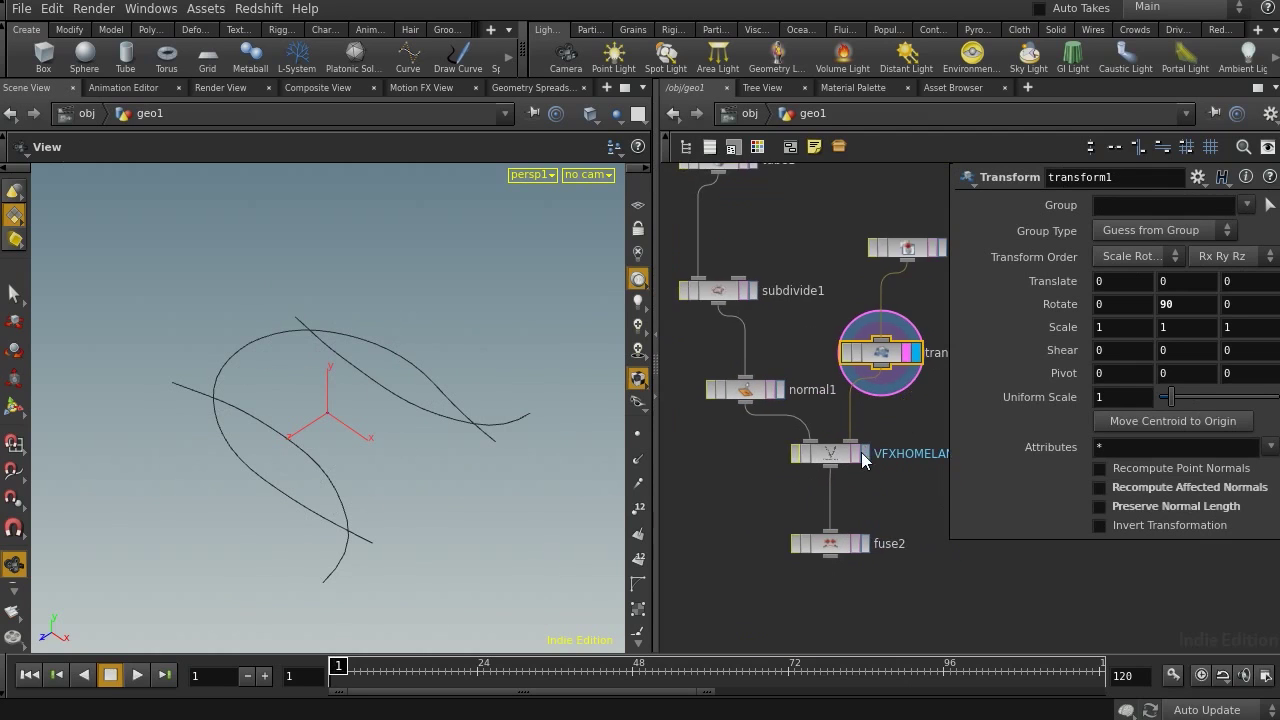
left_click(863, 454)
left_click(838, 456)
left_click_drag(486, 412, 280, 398)
scroll(280, 398, "down", 4)
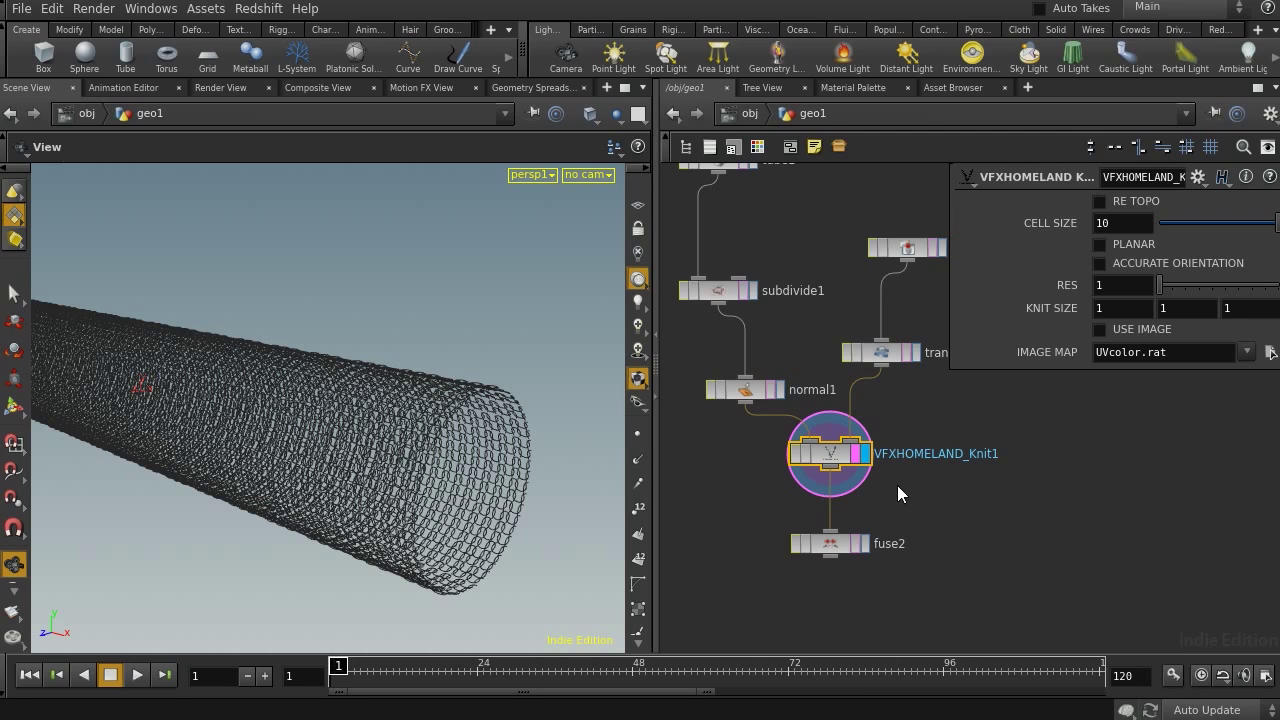
Display the fuse2 result and select a single point on the side of the knitted tube.
left_click(853, 550)
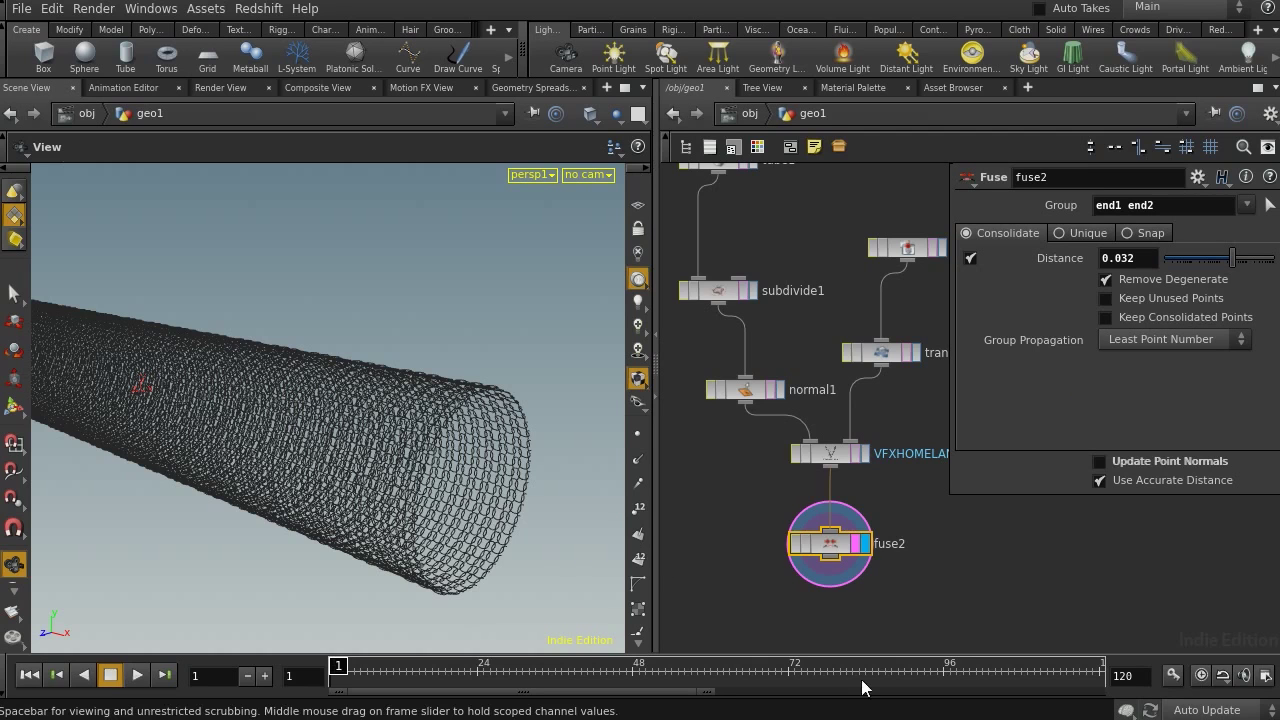
left_click(14, 295)
key("Escape")
left_click_drag(309, 435, 336, 436)
key("s")
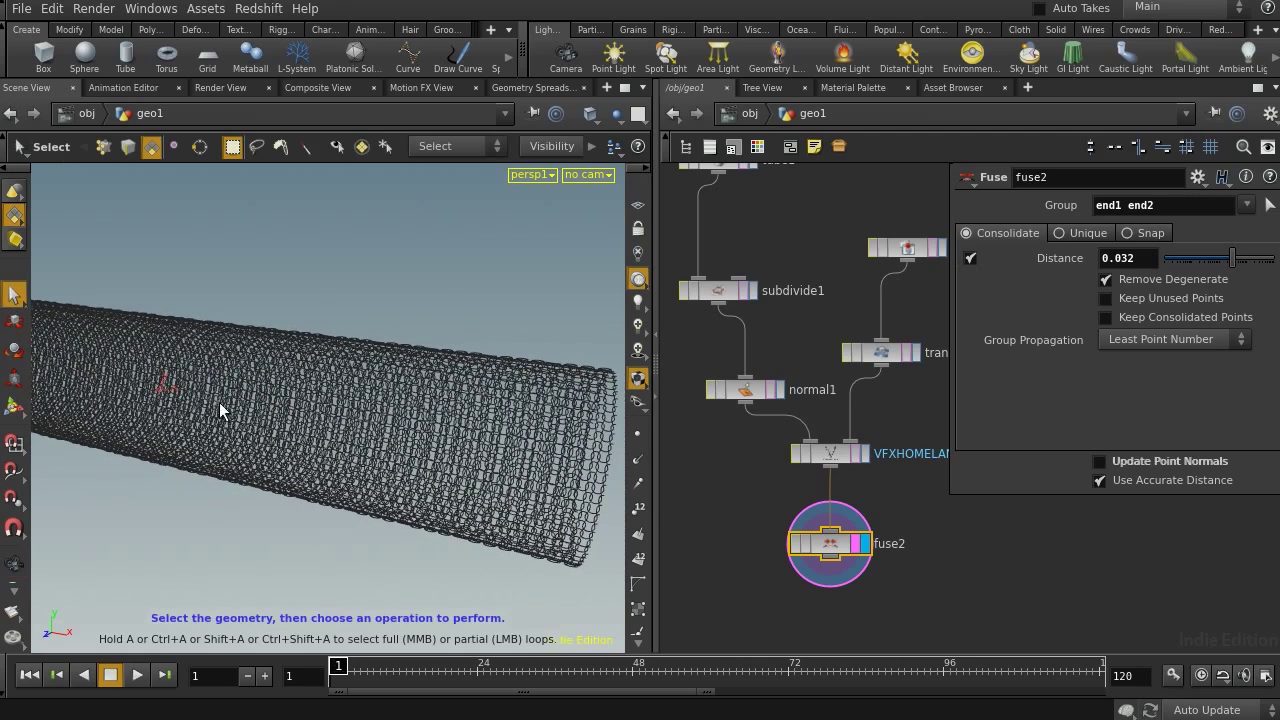
key("1")
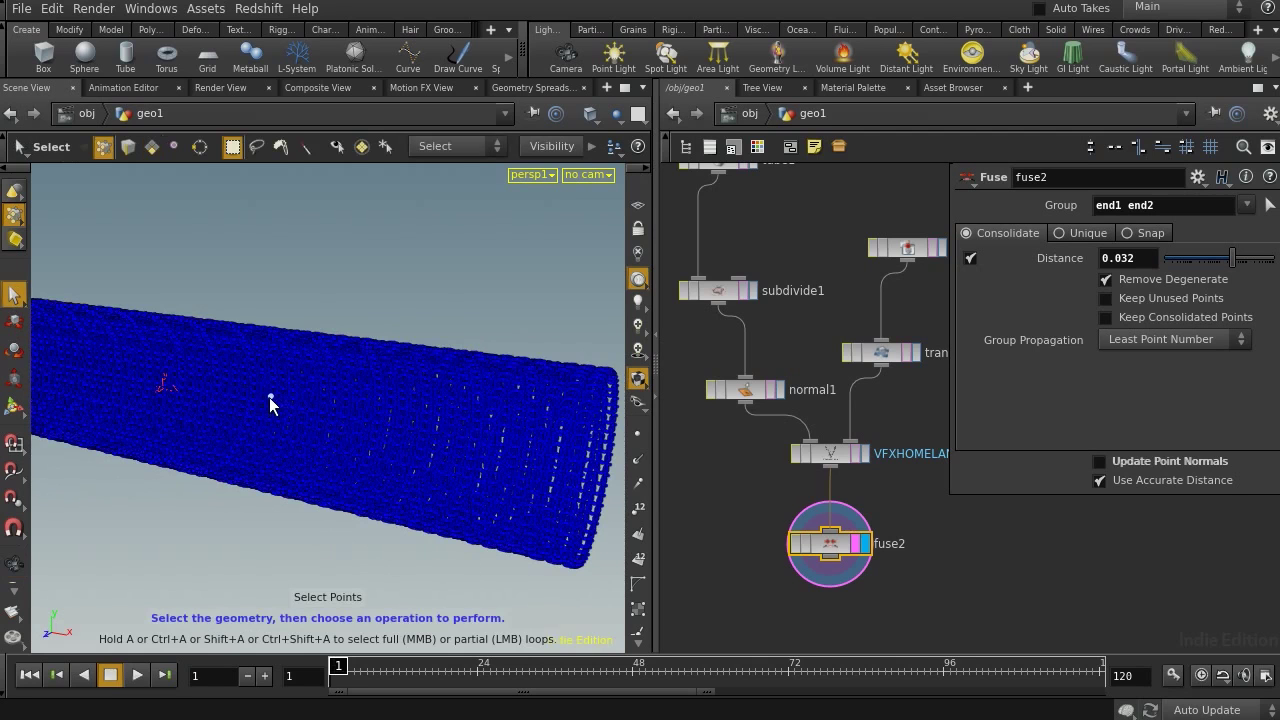
key("Escape")
left_click_drag(388, 432, 286, 420)
key("s")
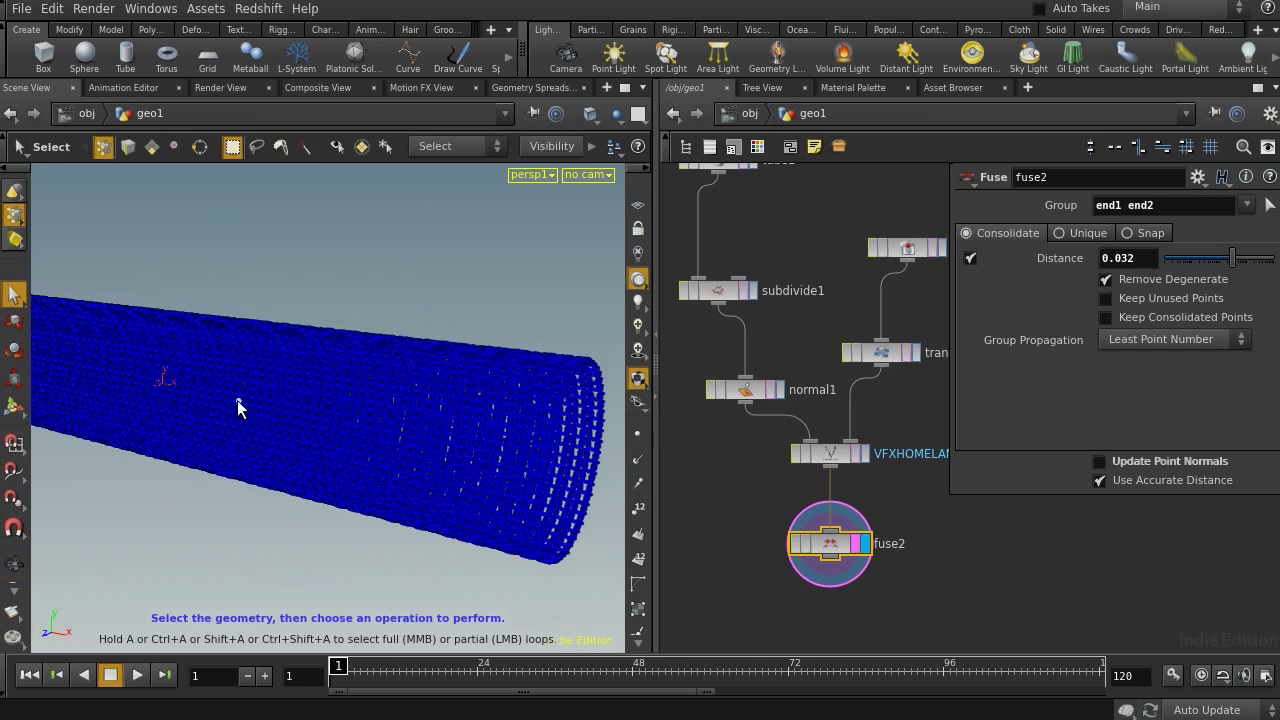
left_click_drag(391, 457, 317, 538)
left_click(244, 547)
Create a point group from the selected point and name it starter.
key("Tab")
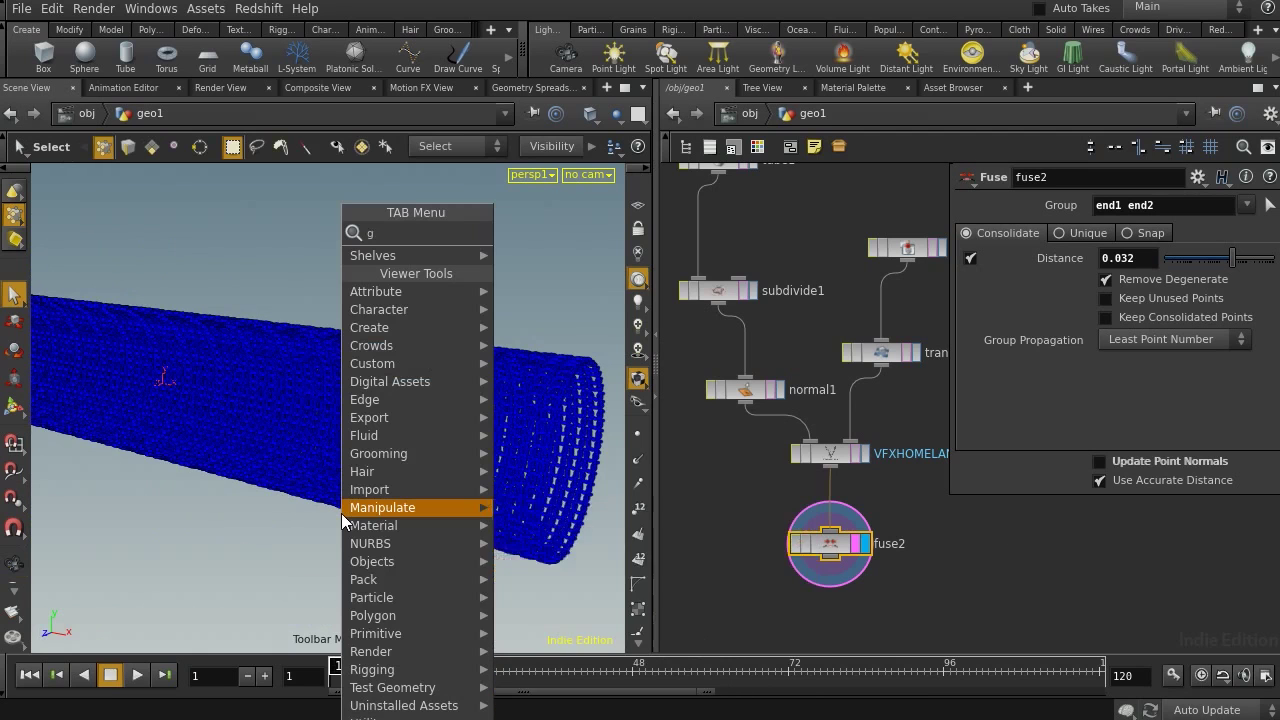
type("gr")
left_click(554, 267)
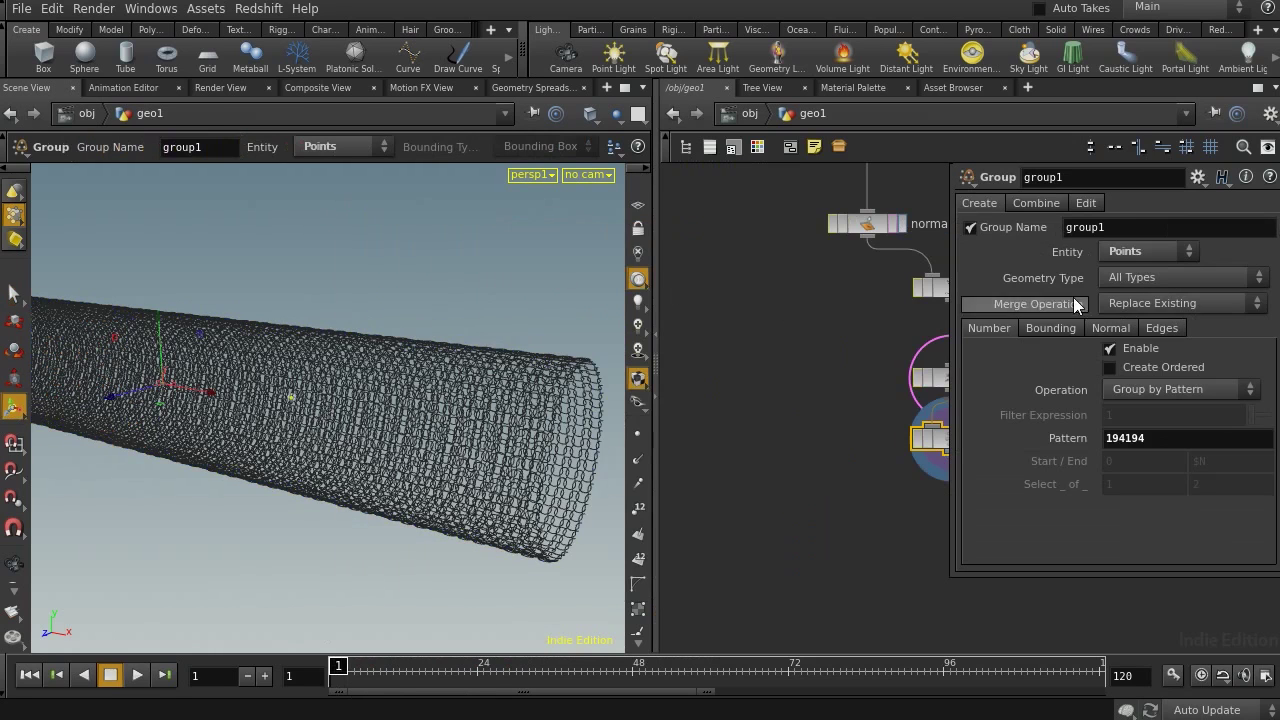
double_click(1140, 227)
type("sta")
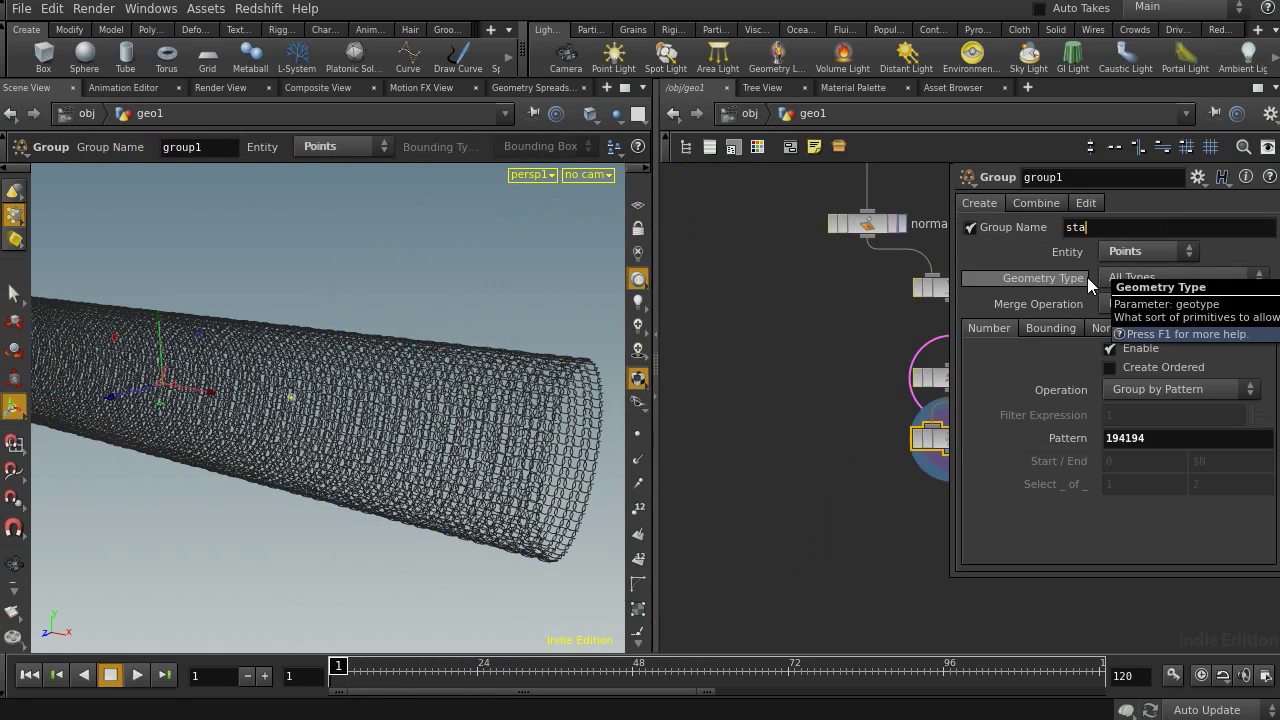
type("rter")
key("Return")
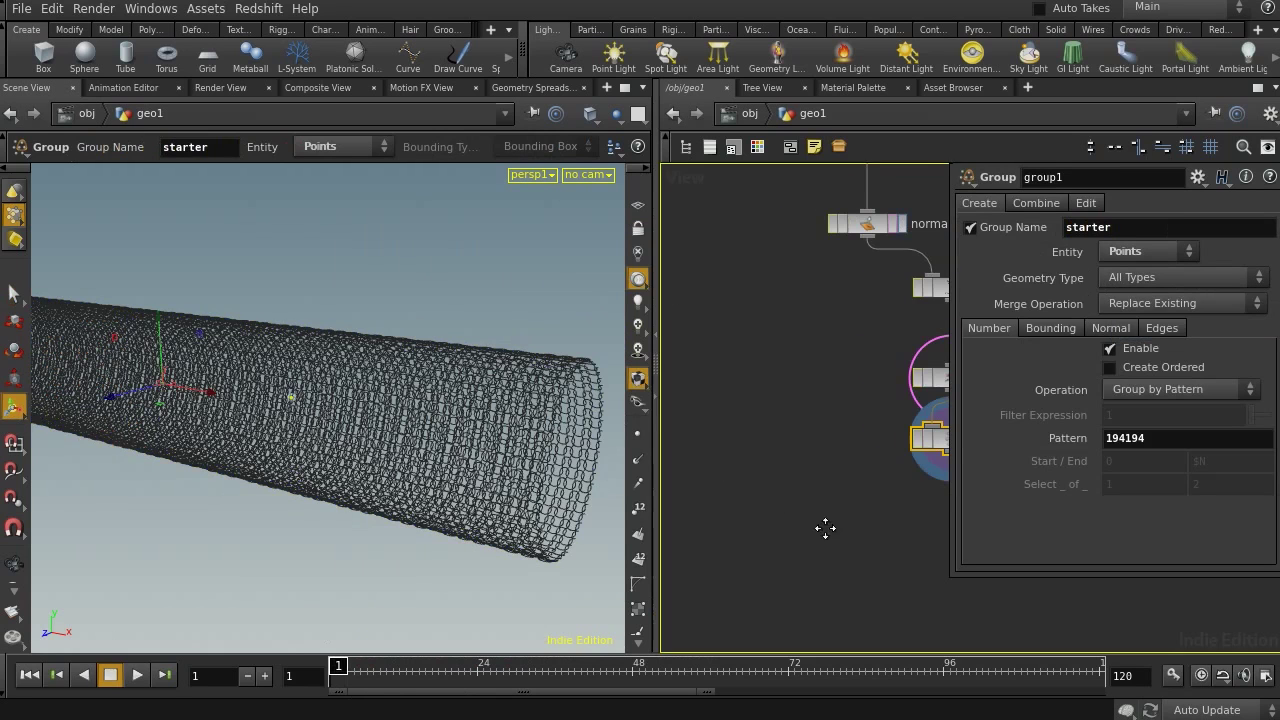
Position the group1 node below fuse2 in the network and display it.
middle_click_drag(823, 526, 642, 410)
left_click_drag(762, 321, 762, 386)
left_click(796, 386)
Add a Delete node fed by group1 and display its output.
key("Tab")
type("de")
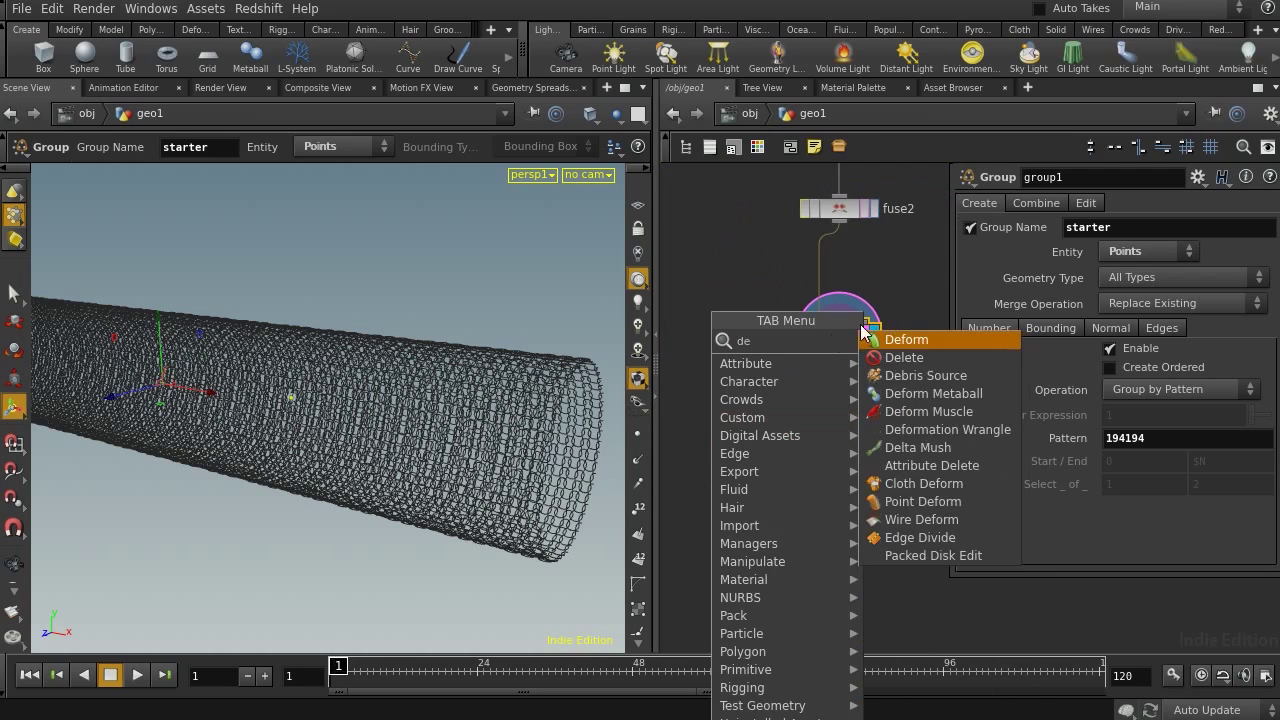
left_click(869, 360)
left_click(754, 476)
left_click_drag(836, 350, 755, 466)
left_click(788, 478)
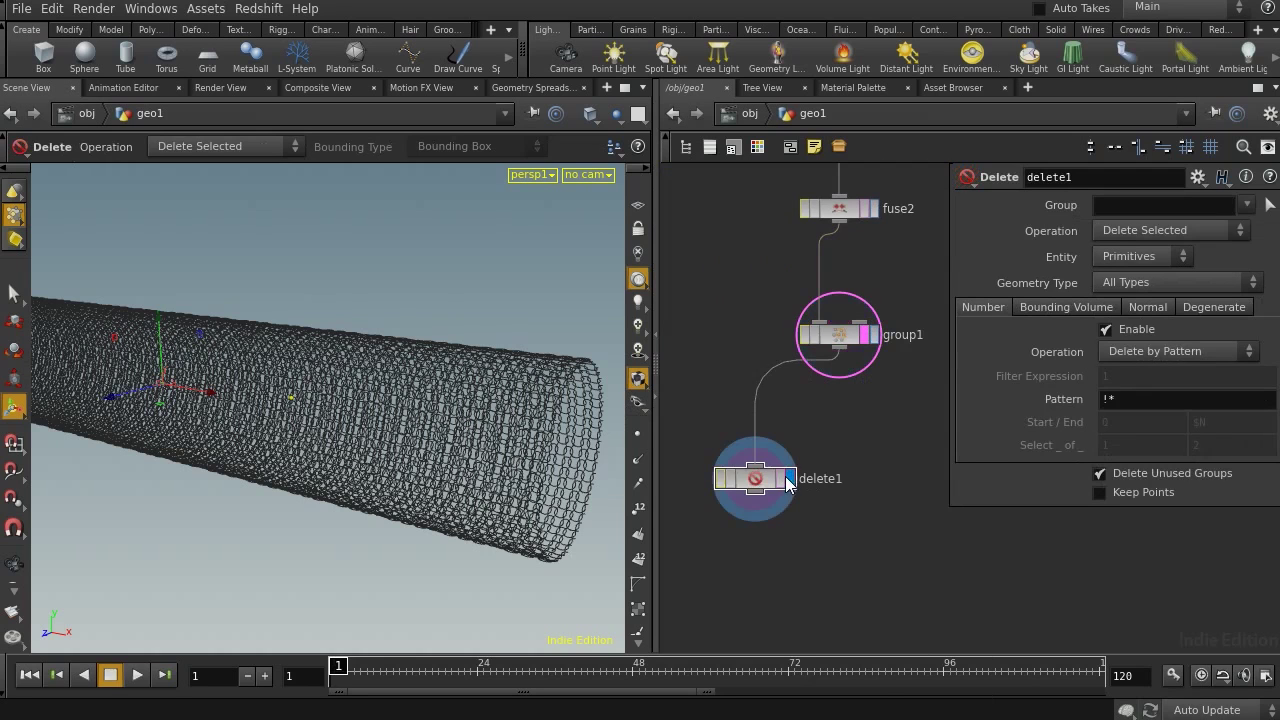
left_click(788, 478)
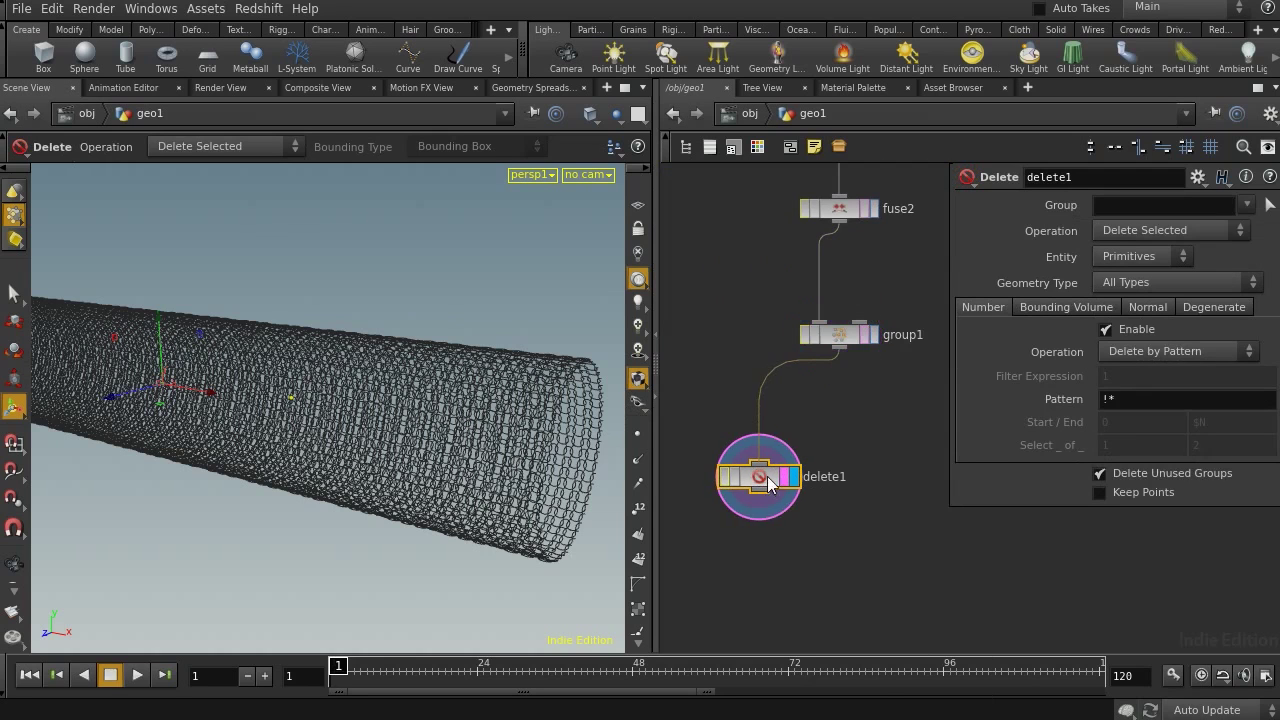
Set the Delete node to the starter group, with entity Points and operation Delete Non-Selected.
left_click(1246, 204)
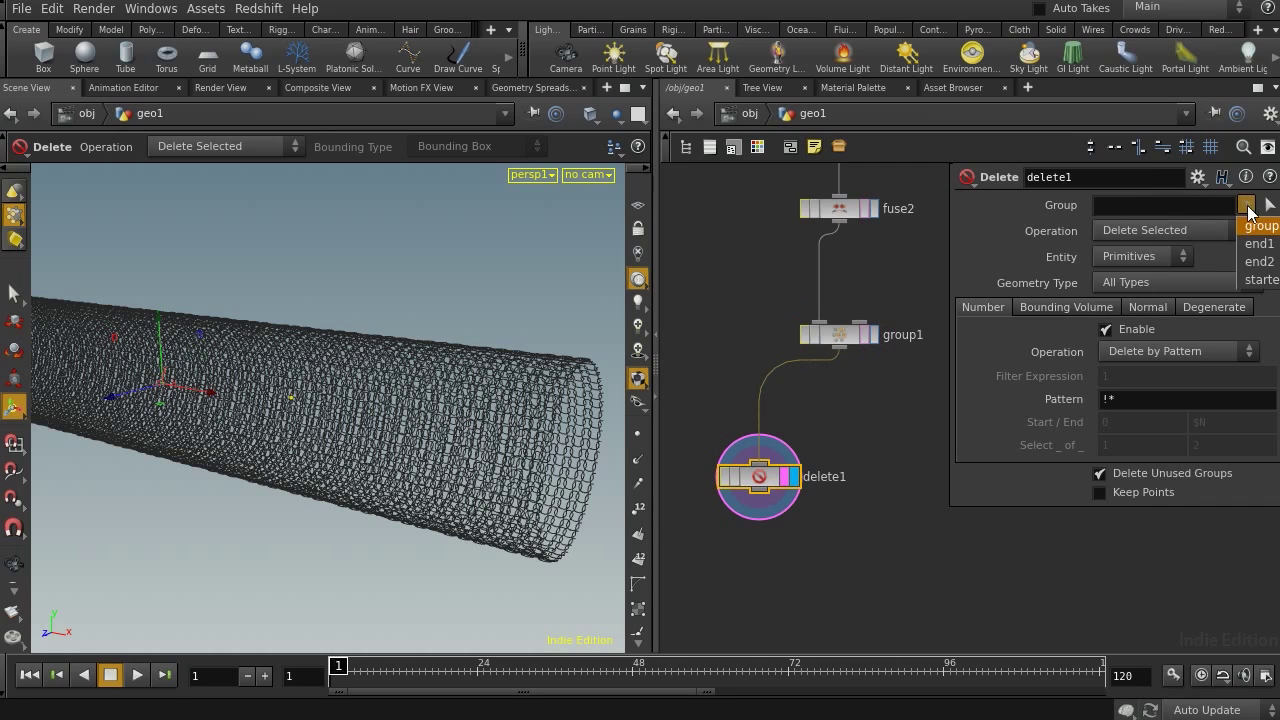
left_click(1262, 280)
left_click(1135, 257)
left_click(1120, 292)
left_click(1165, 231)
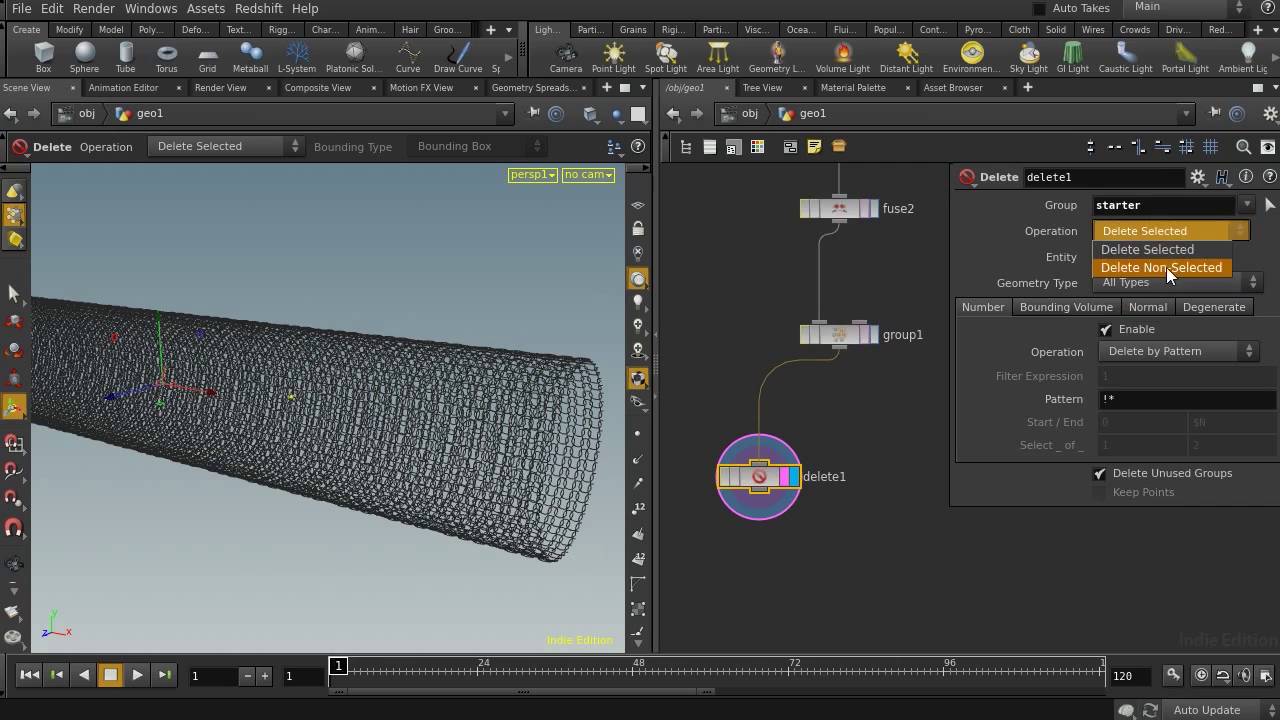
left_click(1165, 268)
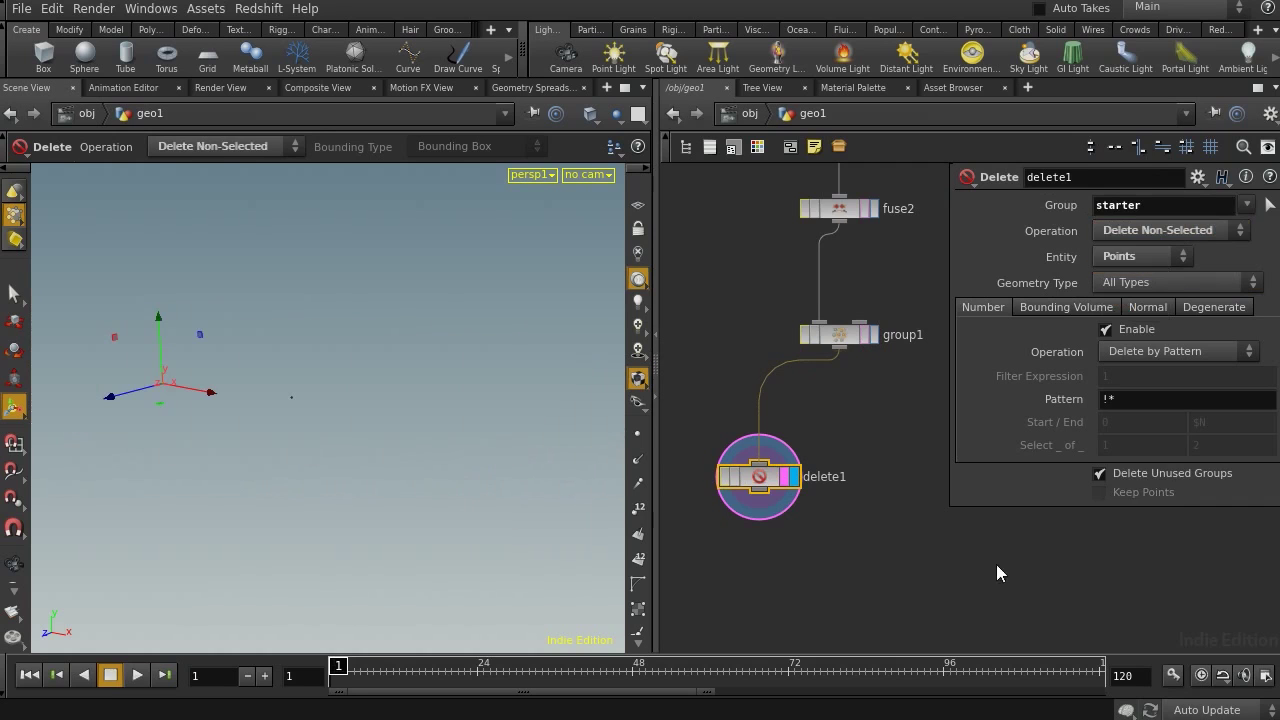
Add a Point node below delete1, connect it to the Delete output and display it.
middle_click_drag(892, 535, 880, 442)
middle_click_drag(787, 508, 771, 439)
key("Tab")
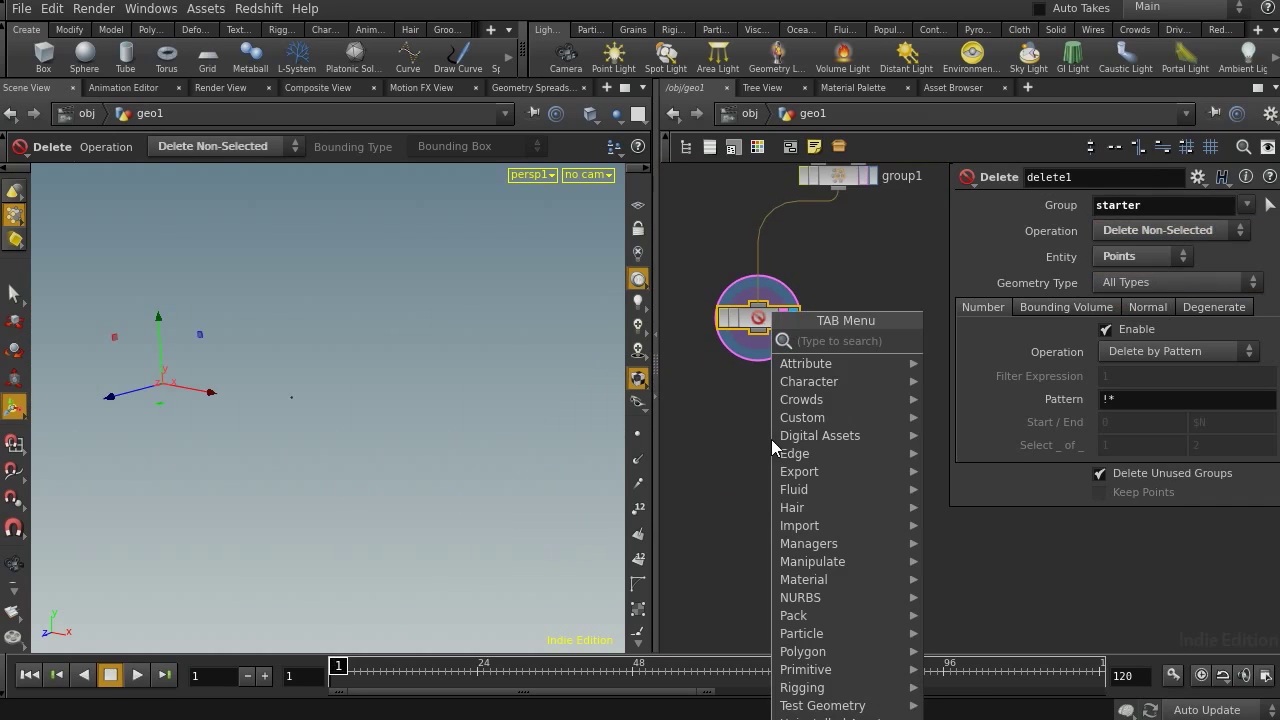
type("point")
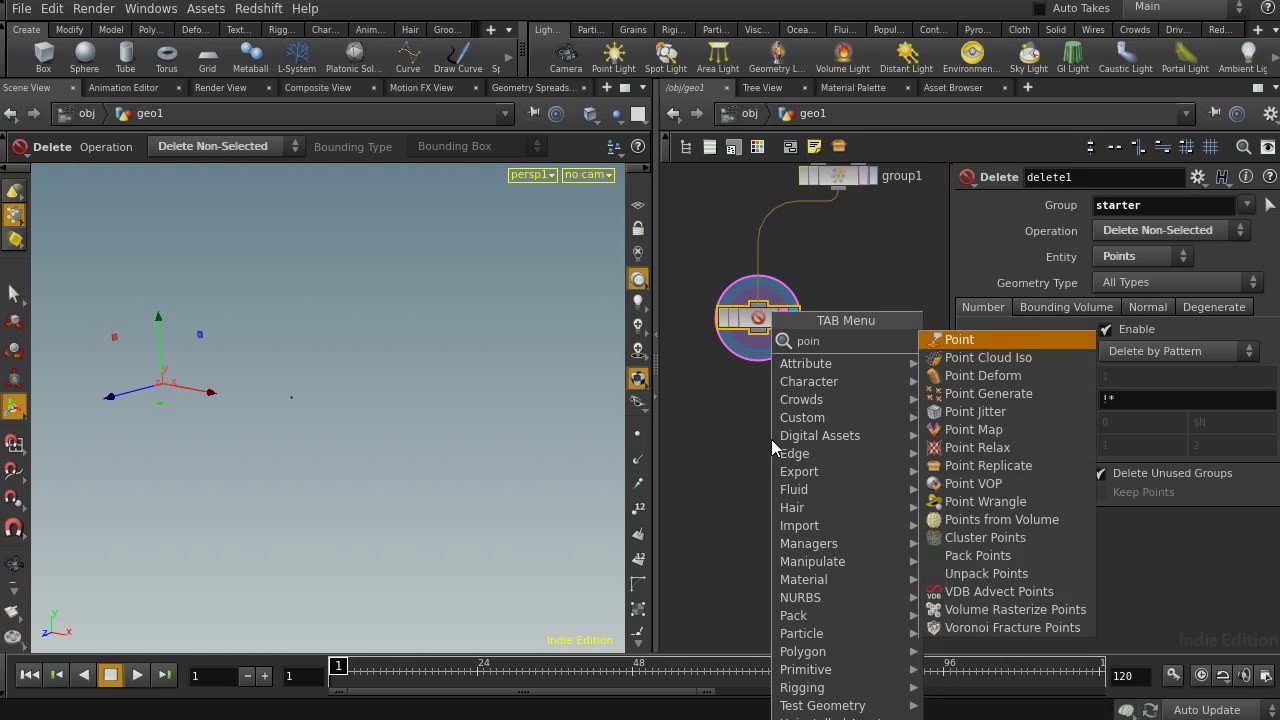
key("Return")
left_click(751, 396)
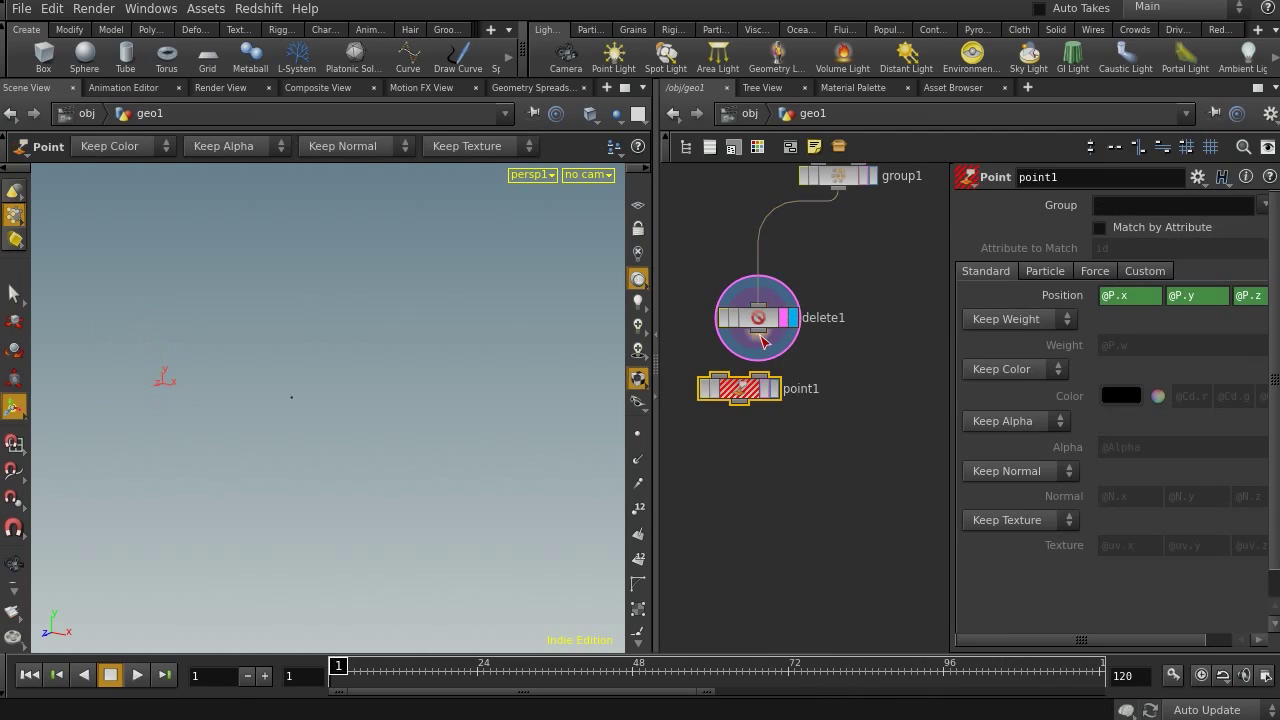
mouse_move(748, 386)
left_mouse_down()
mouse_move(748, 478)
mouse_move(795, 492)
mouse_move(764, 405)
left_mouse_up()
left_click(794, 489)
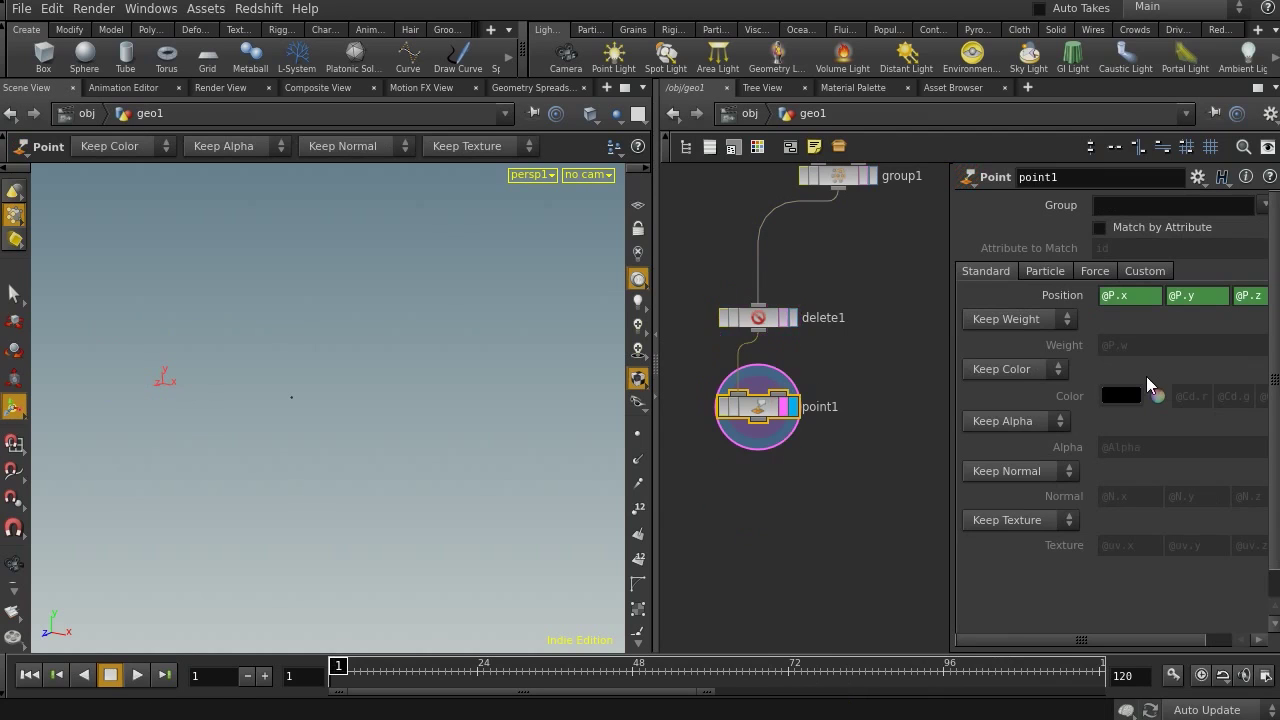
Set point1 to Add Color with a red color of 1, 0, 0.
left_click(1040, 371)
left_click(1024, 410)
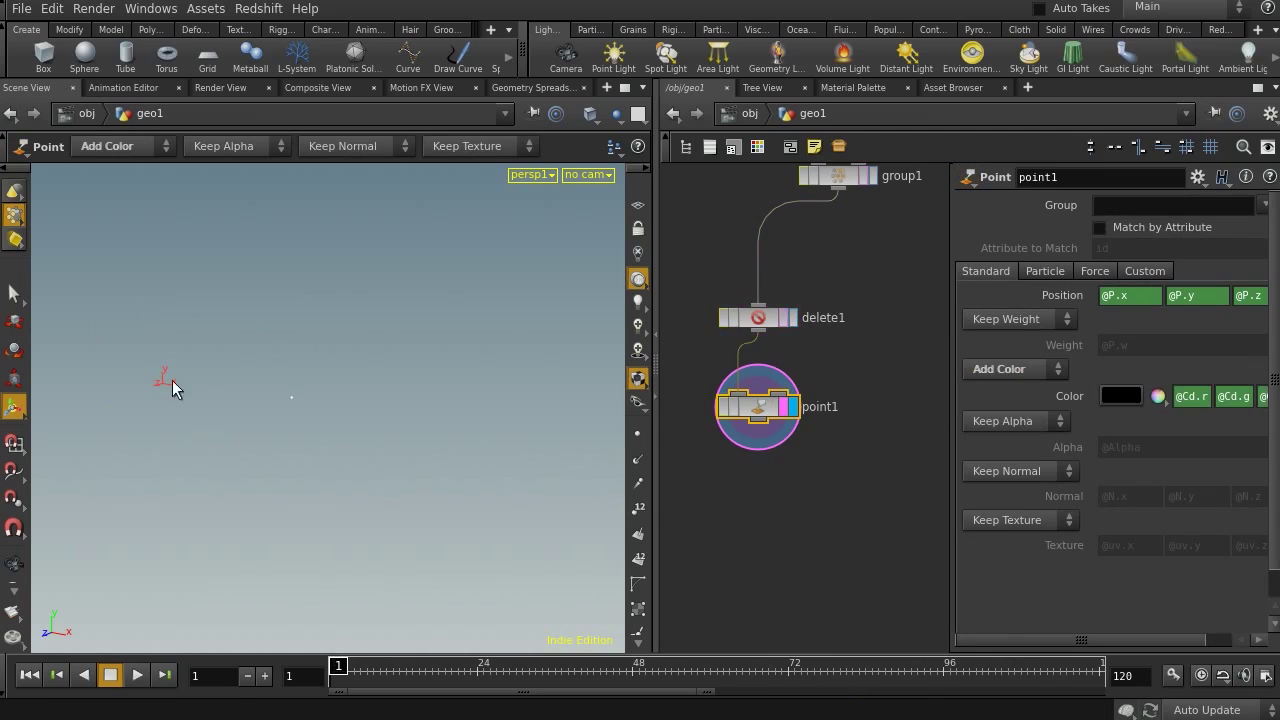
left_click_drag(953, 397, 814, 400)
left_click(1060, 396)
type("1")
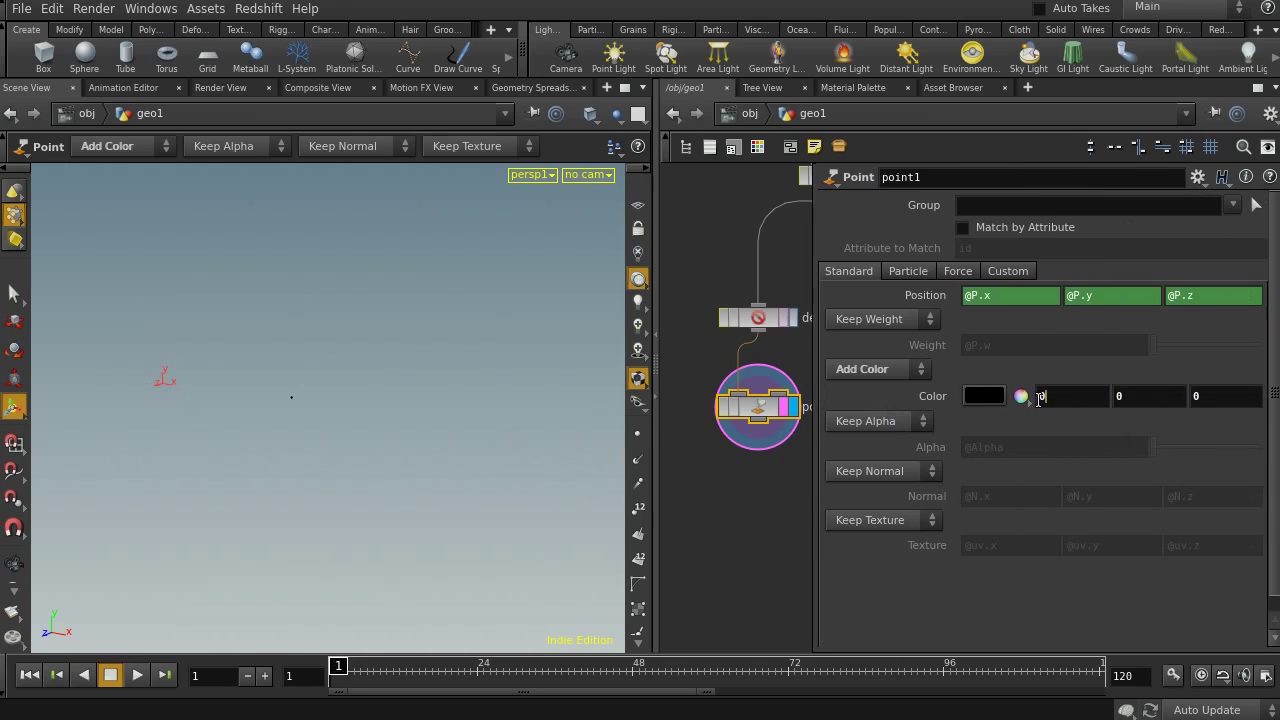
key("Return")
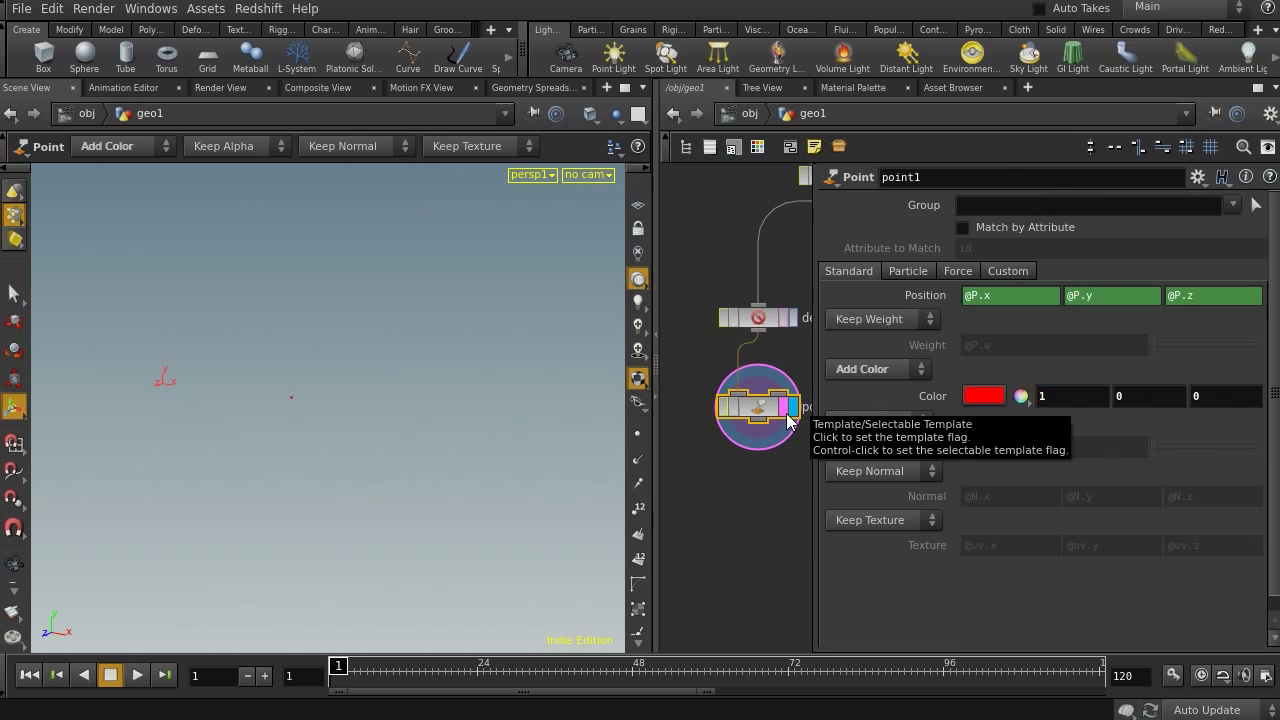
Widen the network area, add a second Point node branching from group1 and display it.
left_click_drag(655, 490, 562, 540)
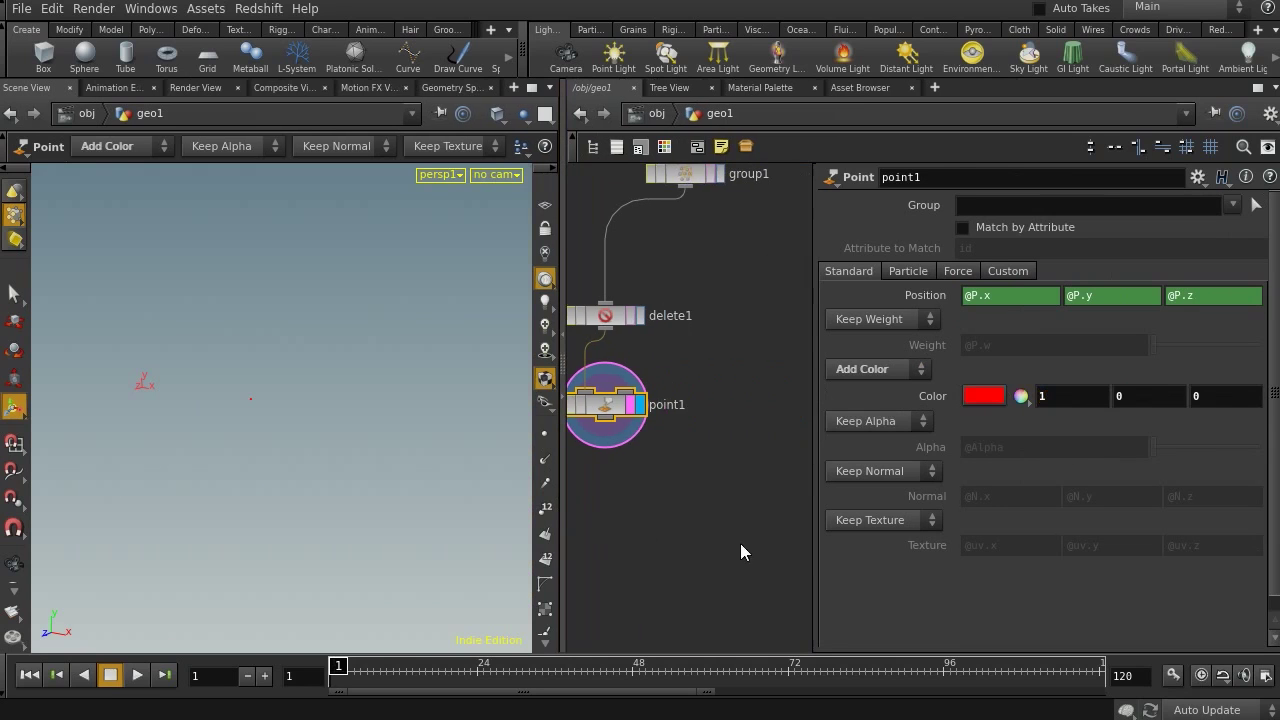
left_click_drag(816, 543, 883, 544)
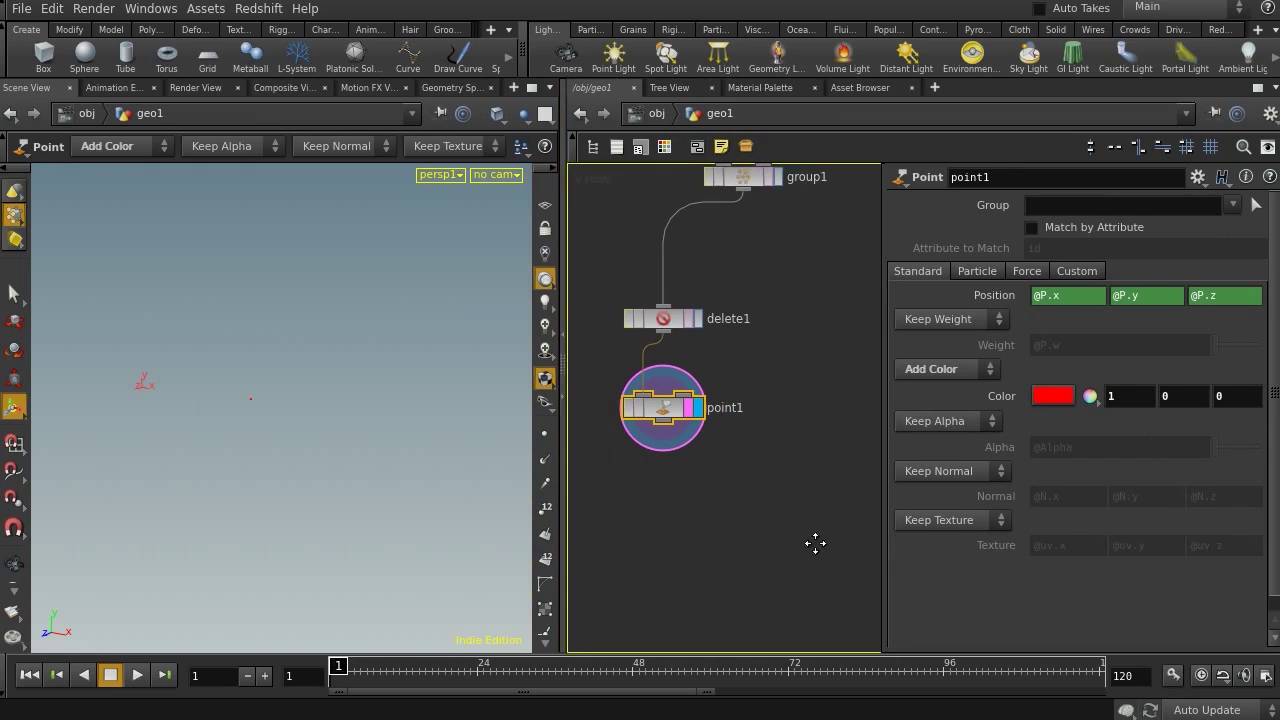
key("Tab")
type("point")
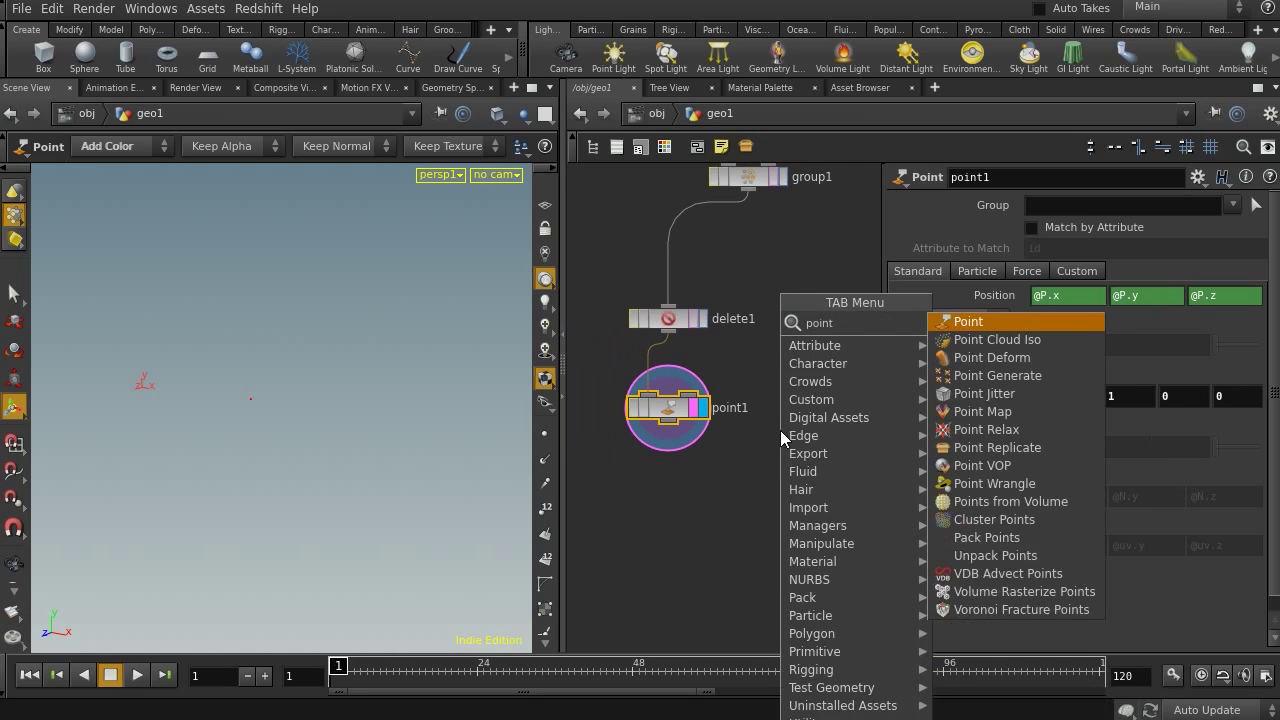
key("Return")
left_click(822, 378)
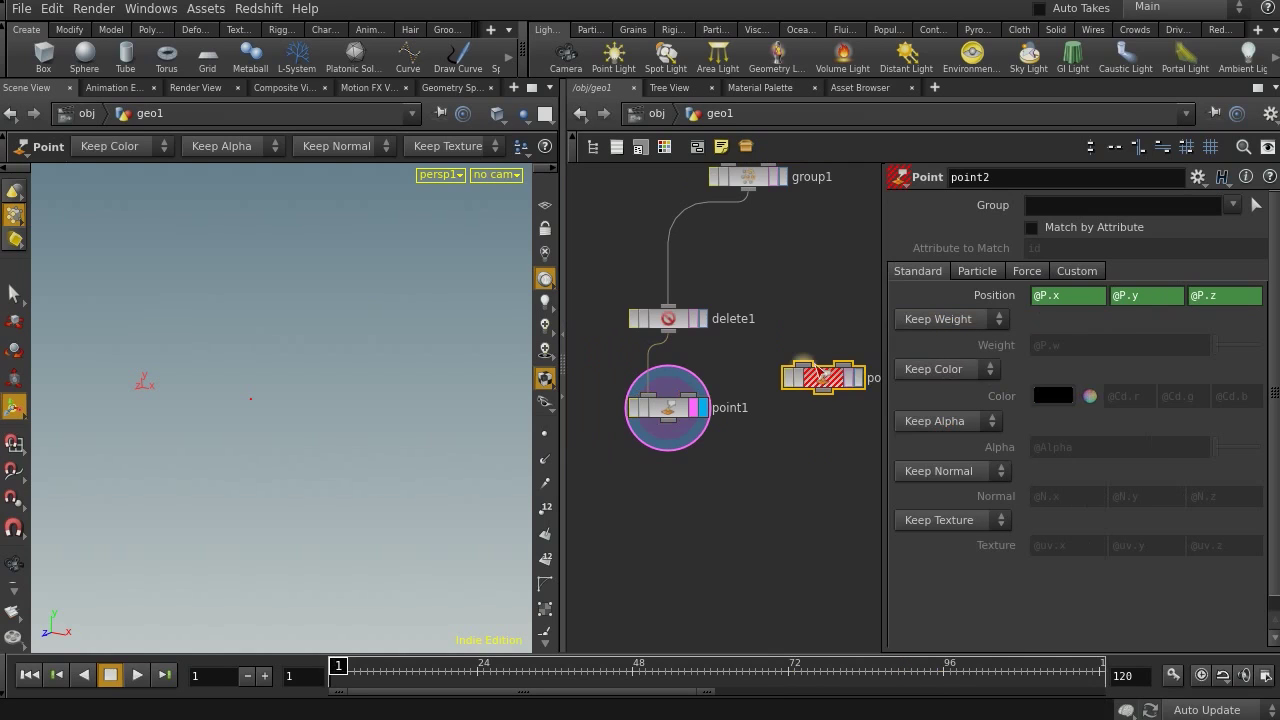
middle_click_drag(810, 336, 698, 372)
left_click_drag(687, 402, 638, 231)
middle_click_drag(752, 328, 790, 301)
left_click(783, 388)
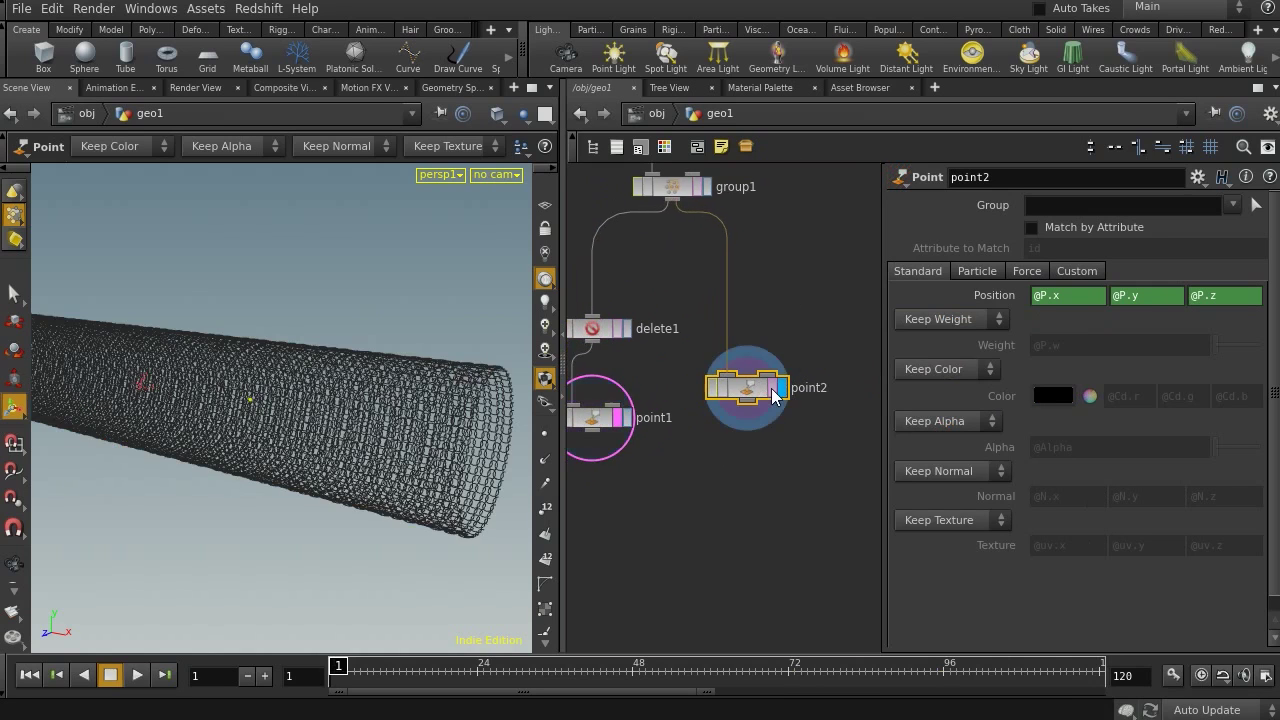
Set point2 to Add Color with a black color of 0, 0, 0.
left_click(970, 370)
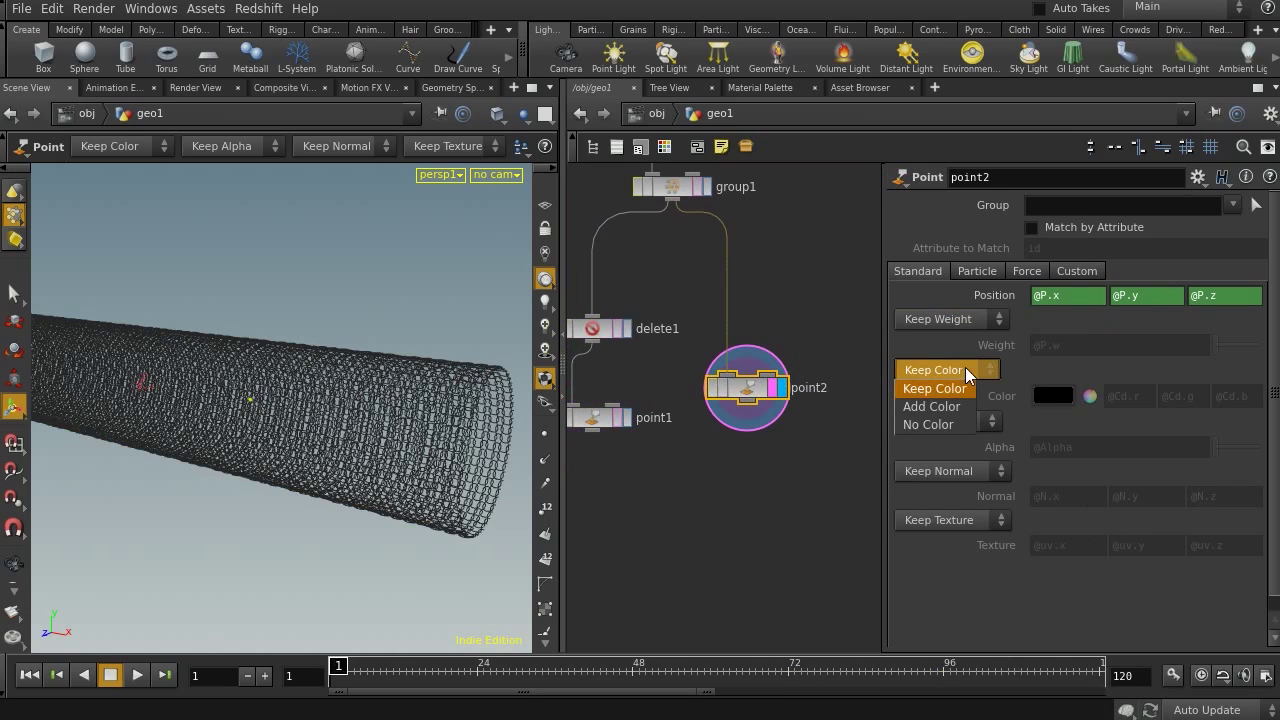
left_click(928, 407)
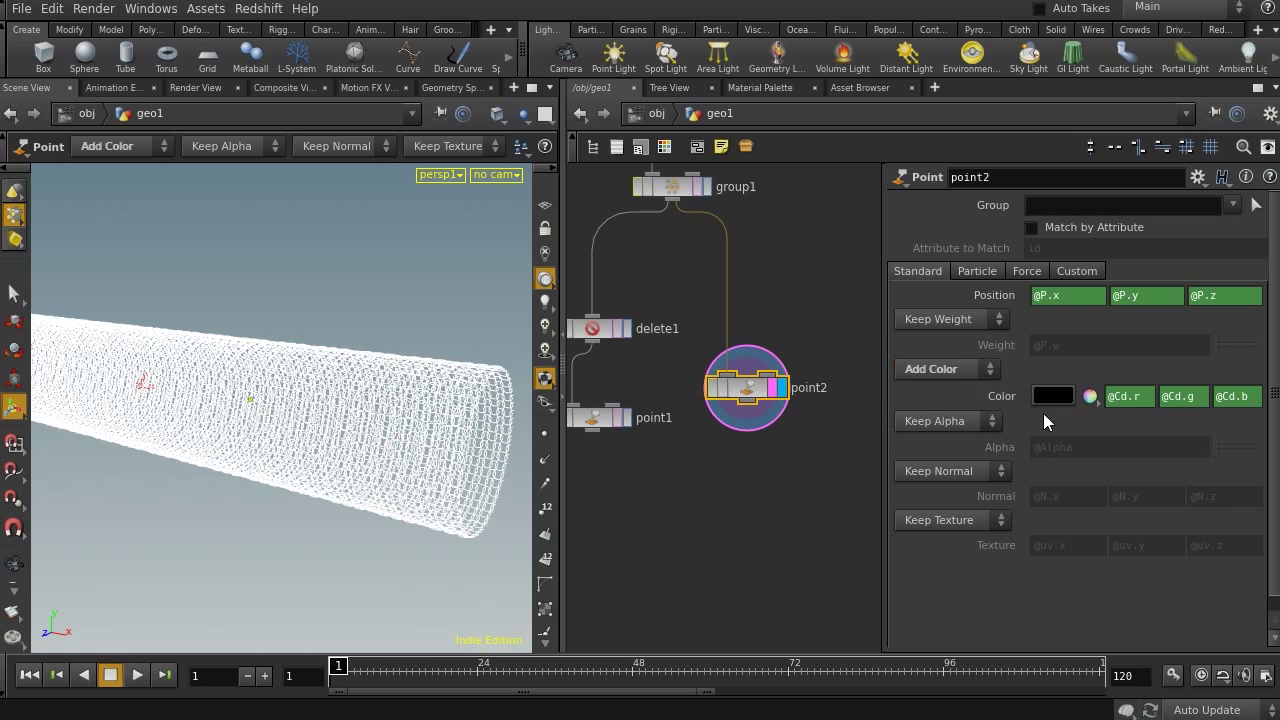
left_click(990, 396, "ctrl+shift")
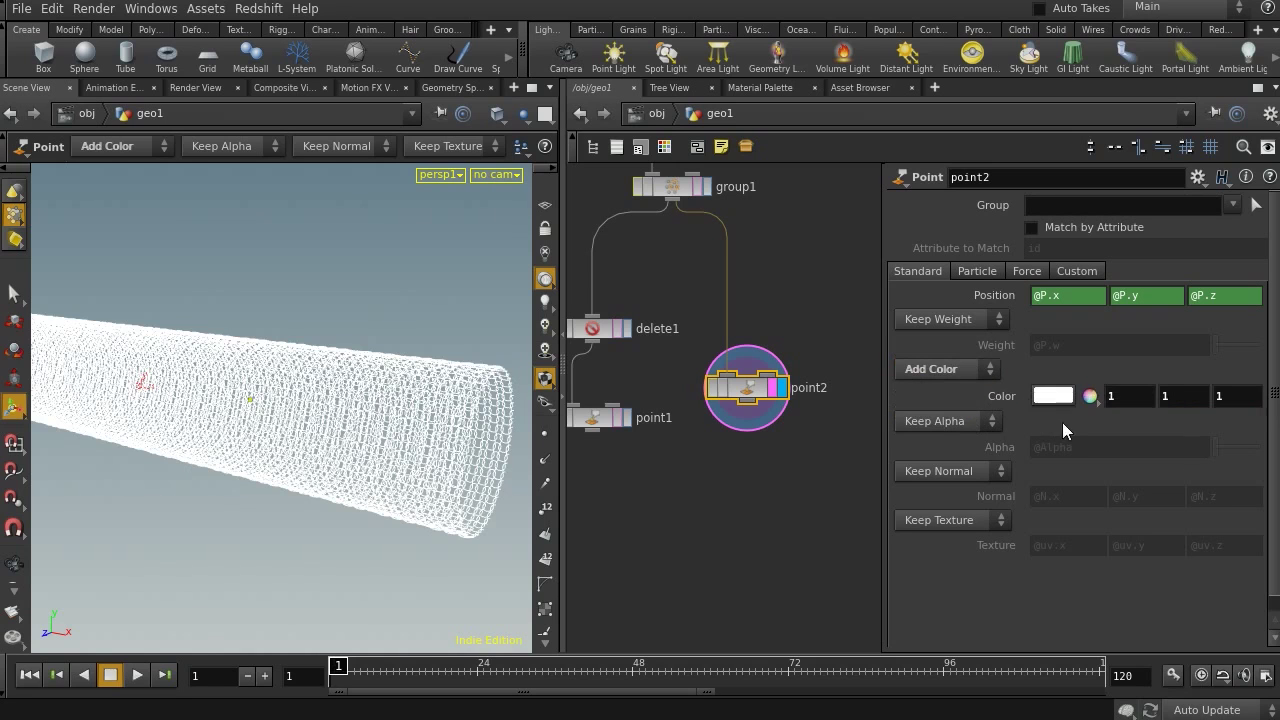
double_click(1134, 393)
type("0")
key("Tab")
type("0")
key("Tab")
type("0")
key("Return")
middle_click_drag(713, 506, 749, 483)
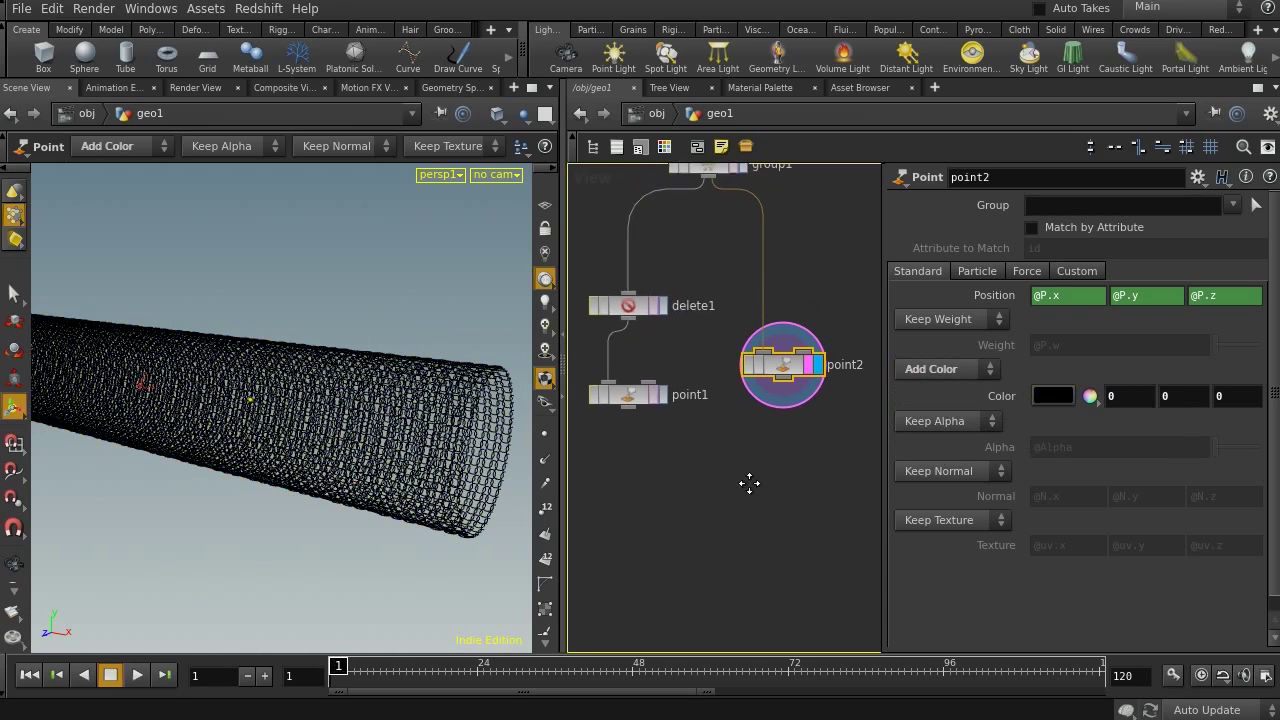
Add an Attribute Transfer node, connect point2 to its first input and point1 to its second, and display it.
key("Tab")
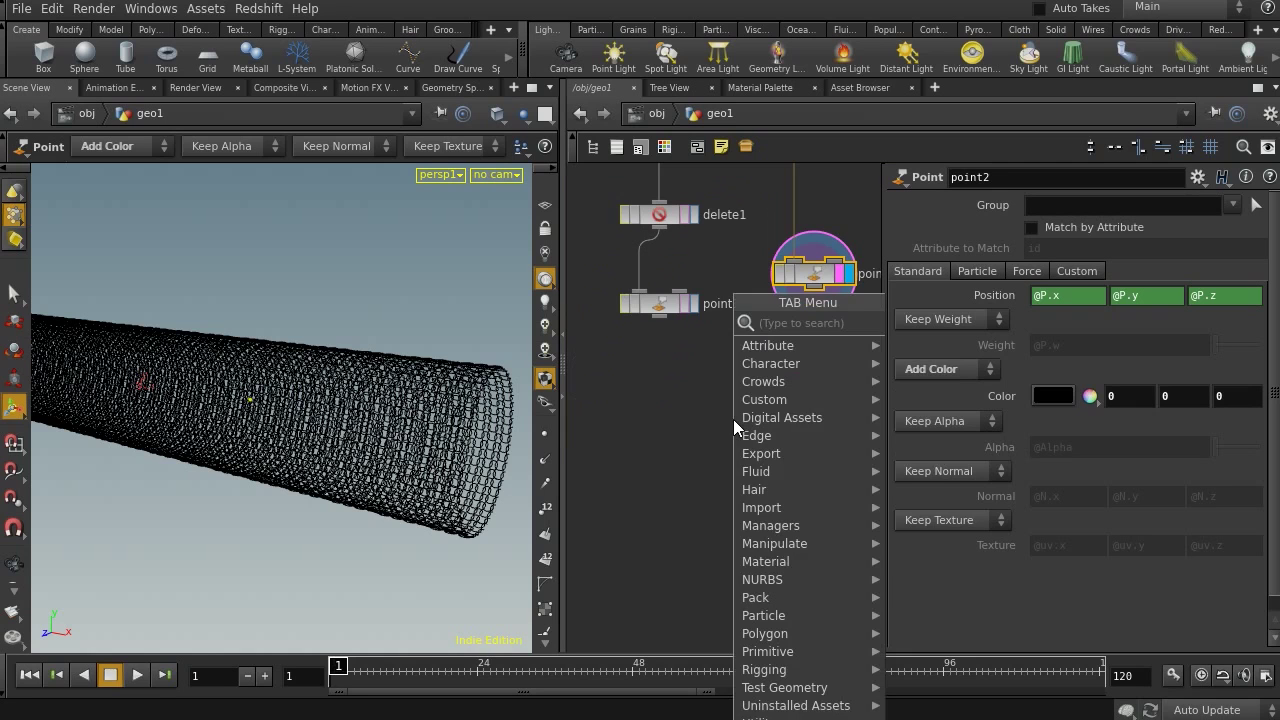
type("tr")
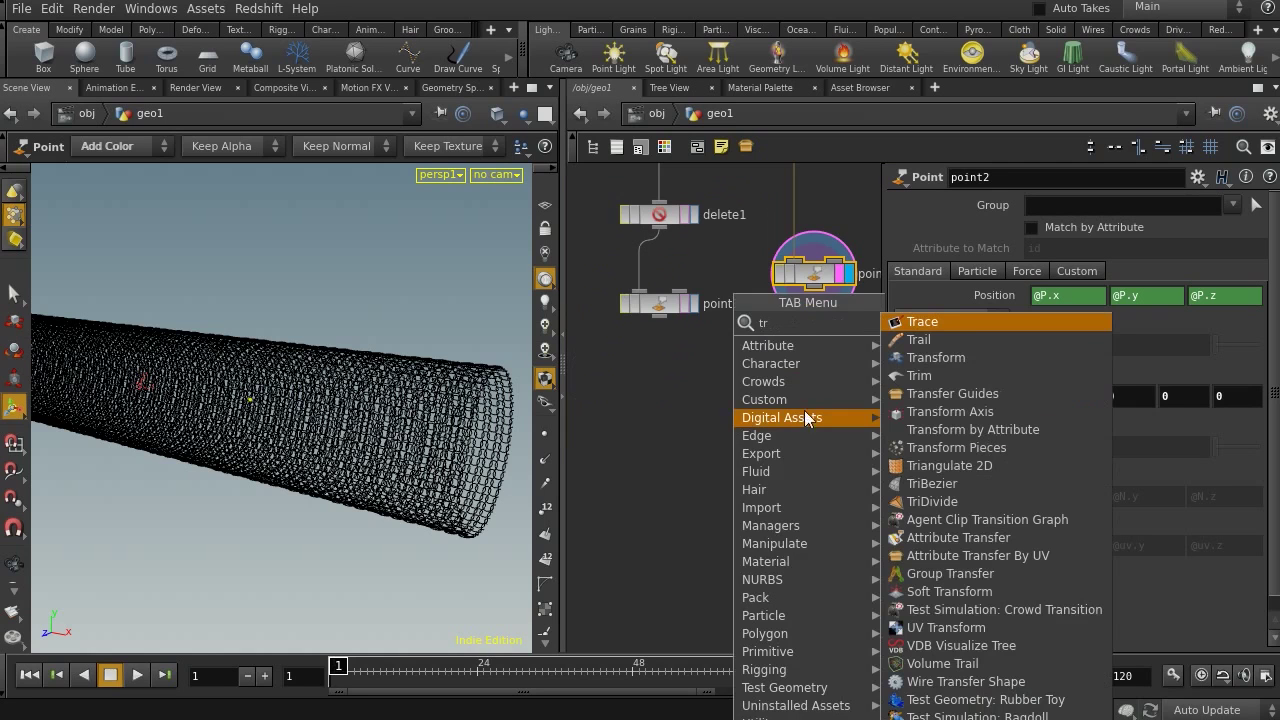
left_click(958, 537)
left_click(751, 438)
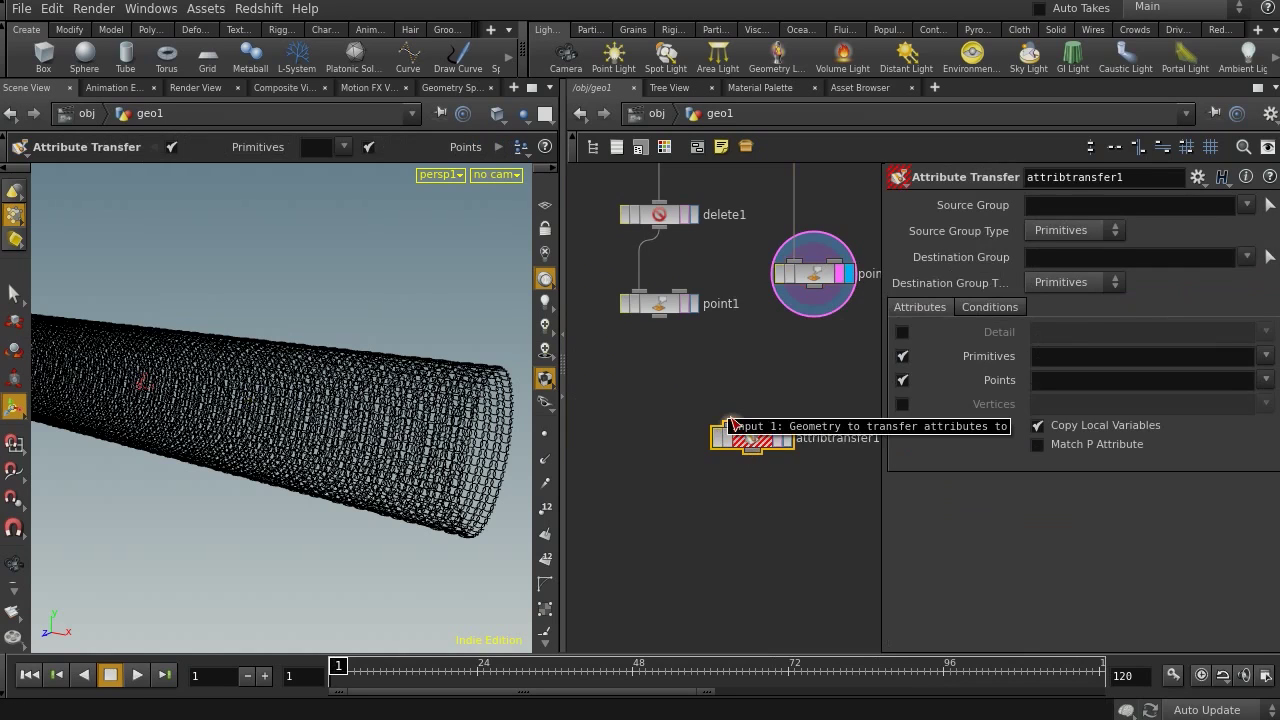
left_click_drag(731, 422, 815, 295)
left_click_drag(659, 316, 694, 403)
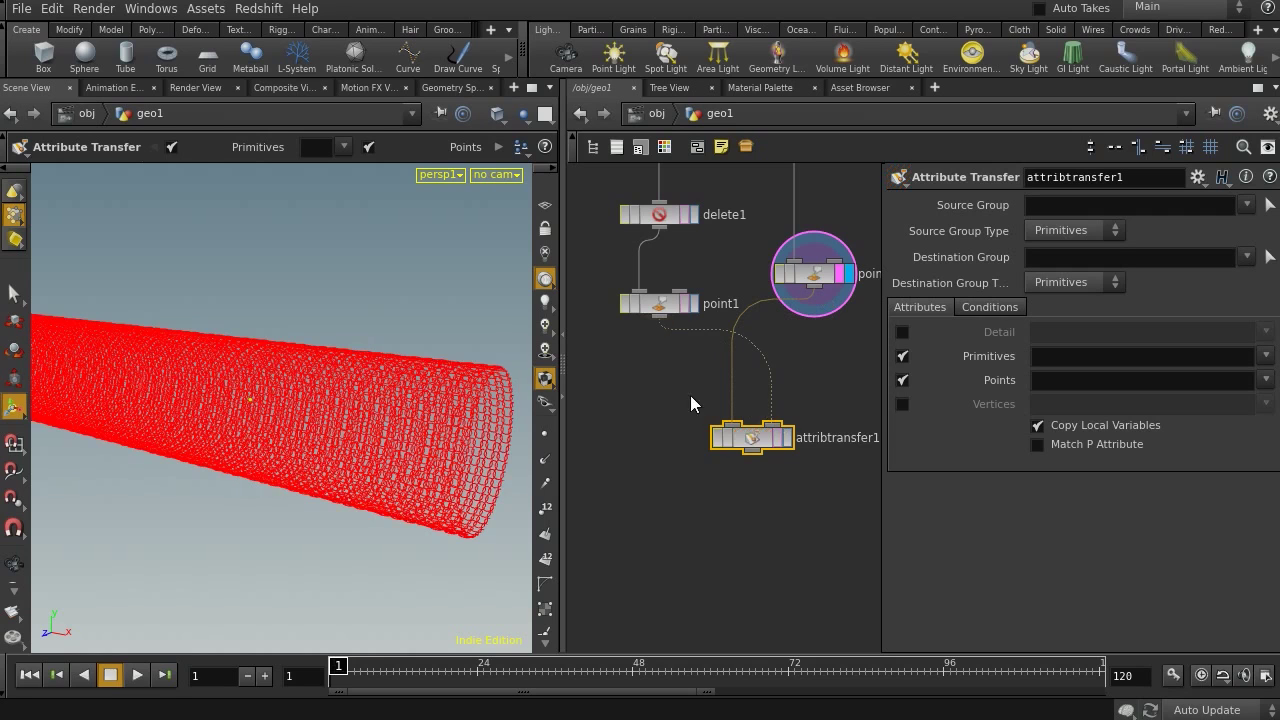
left_click(783, 438)
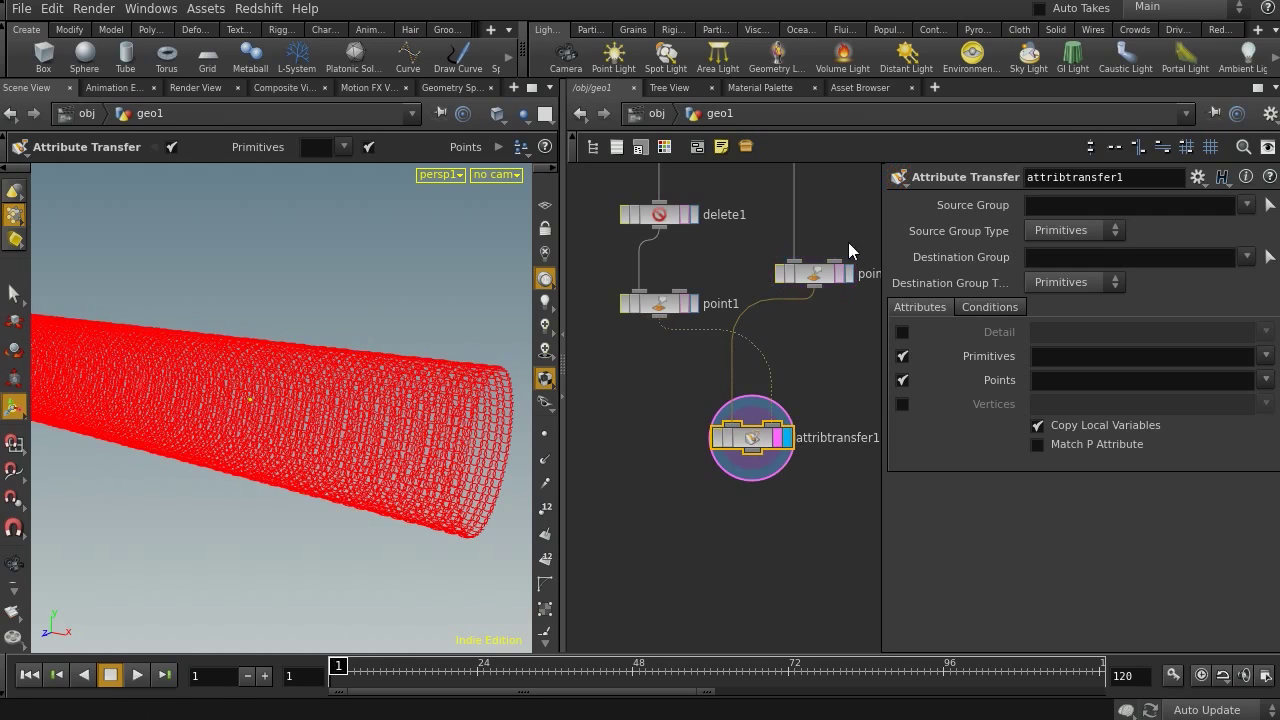
Turn off primitive attributes on attribtransfer1 and limit the transferred point attributes to Cd.
left_click(901, 357)
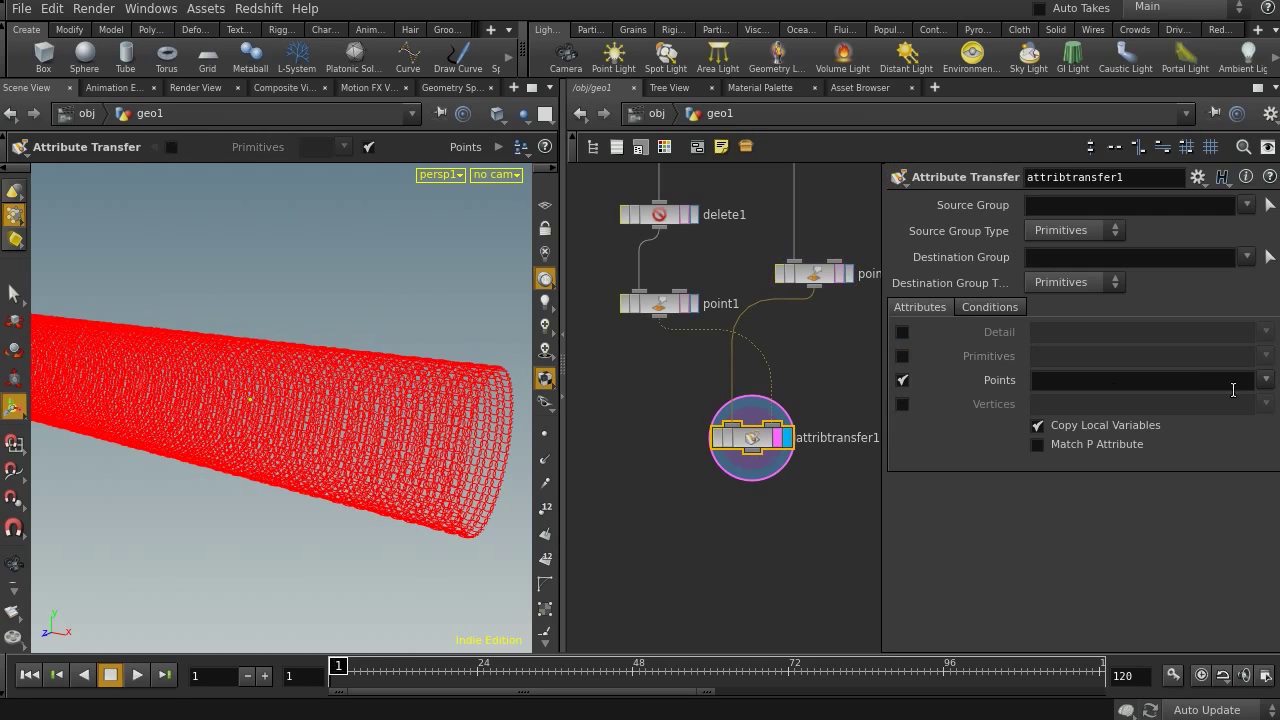
left_click(1266, 380)
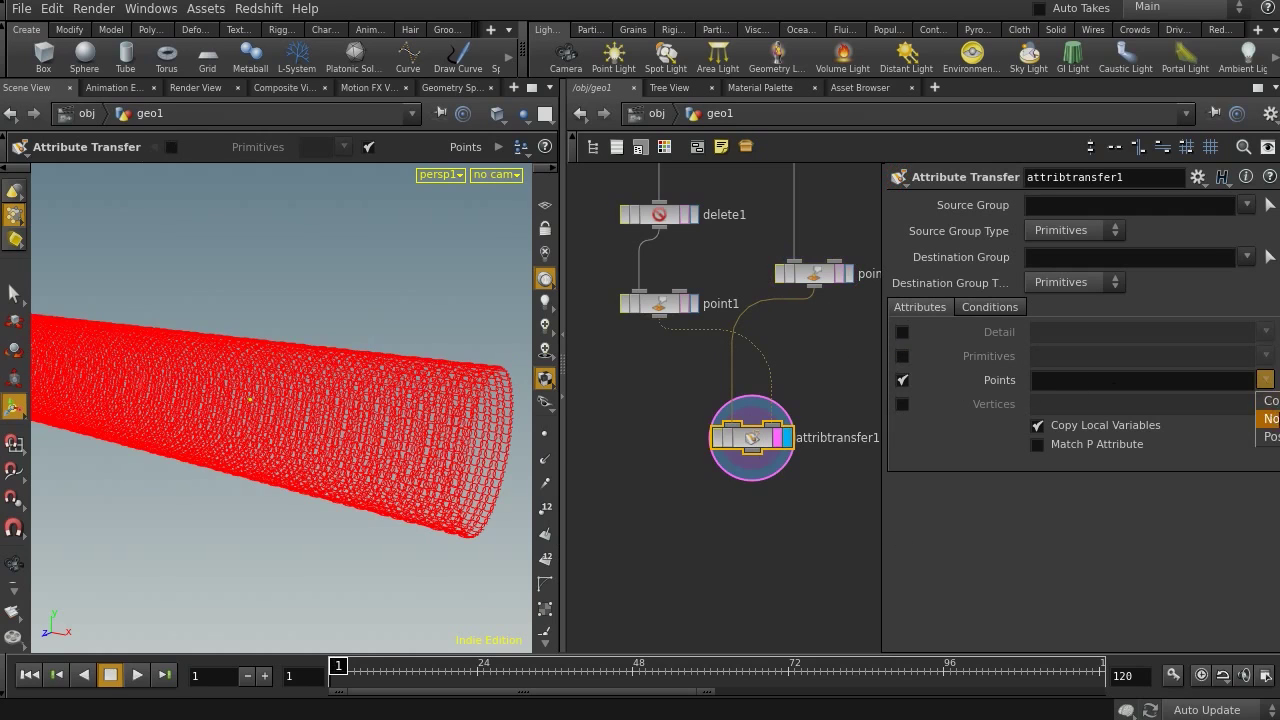
left_click(1270, 400)
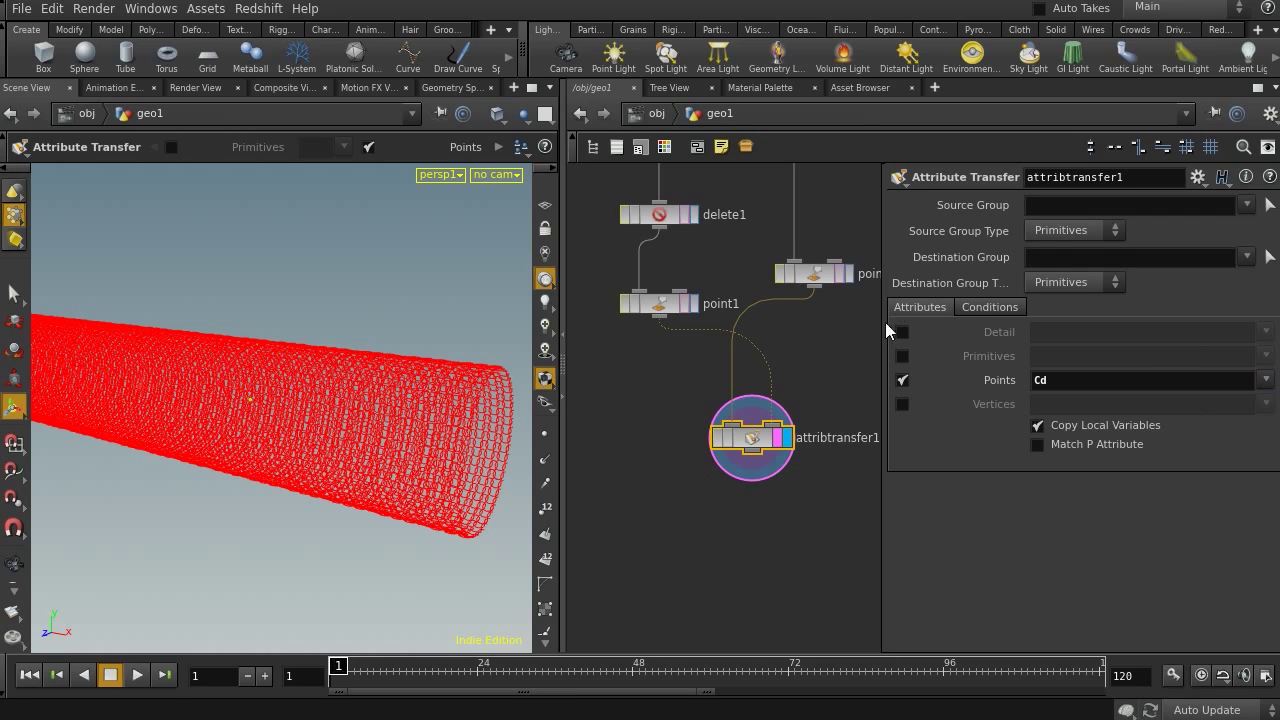
Set attribtransfer1's Distance Threshold to 0 and keyframe it together with Blend Width at 0 on frame 1.
left_click(991, 307)
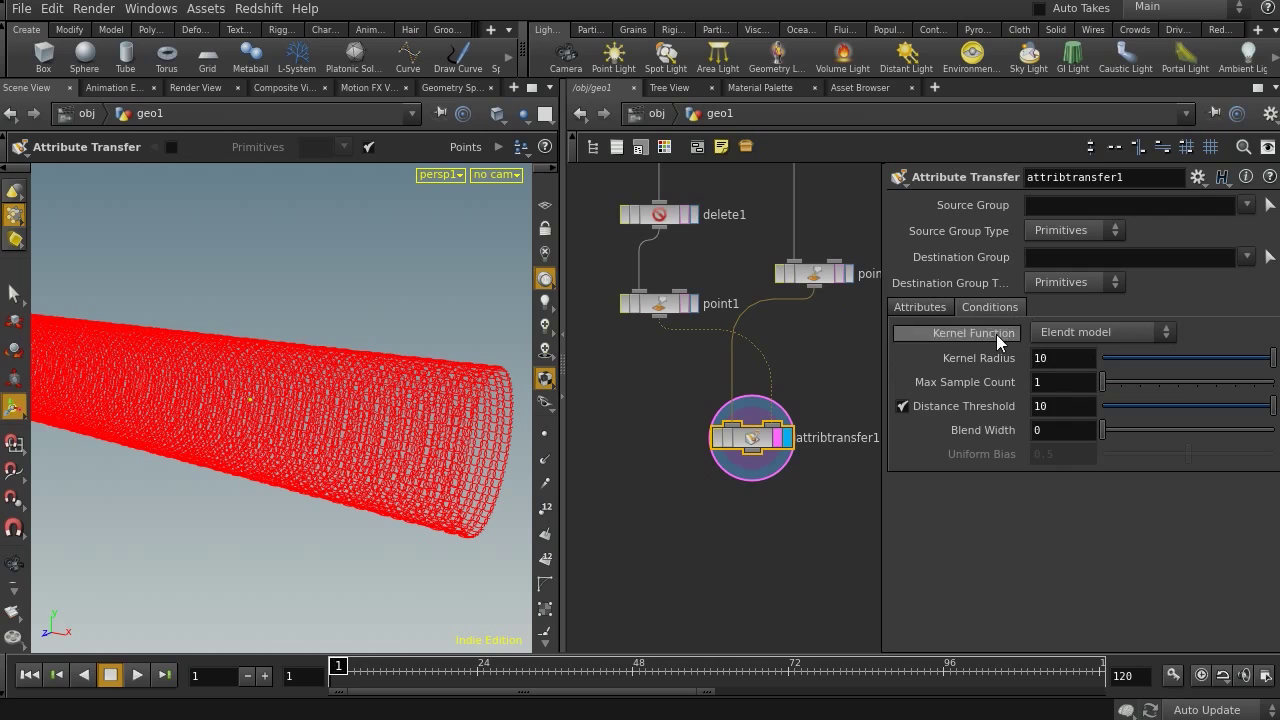
left_click_drag(1268, 406, 1096, 420)
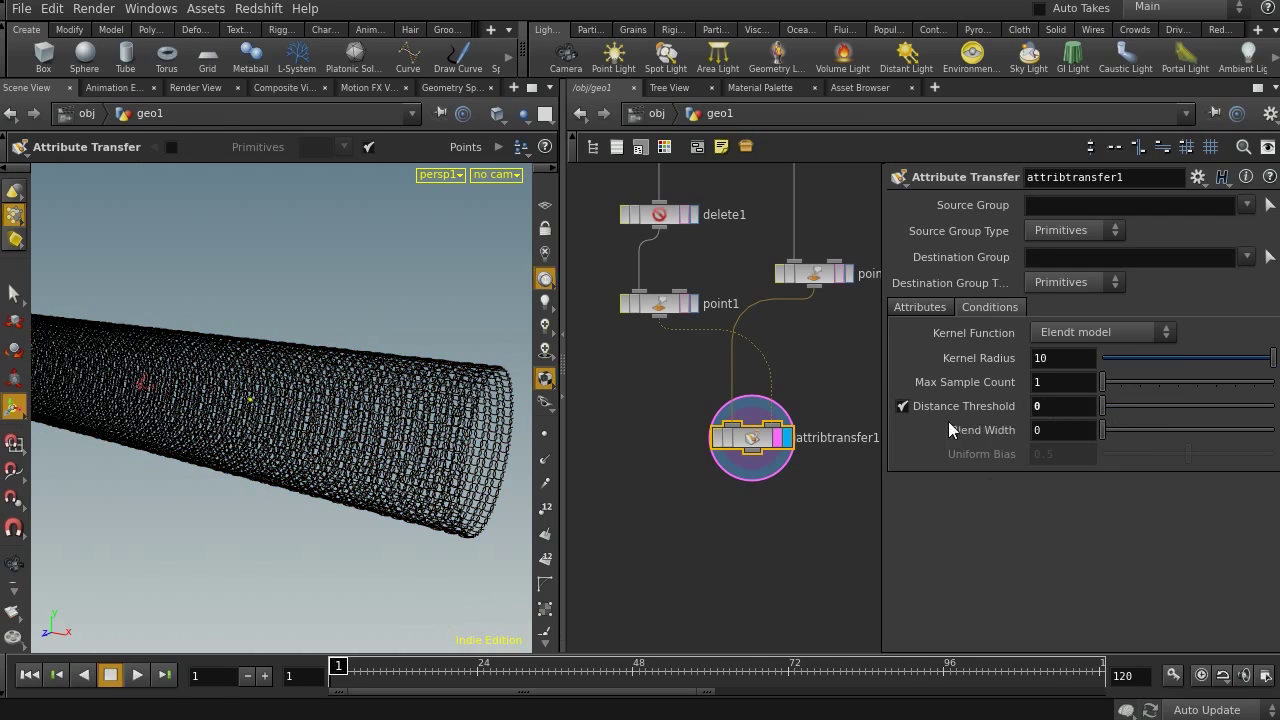
left_click(1068, 406, "alt")
left_click(1068, 429, "alt")
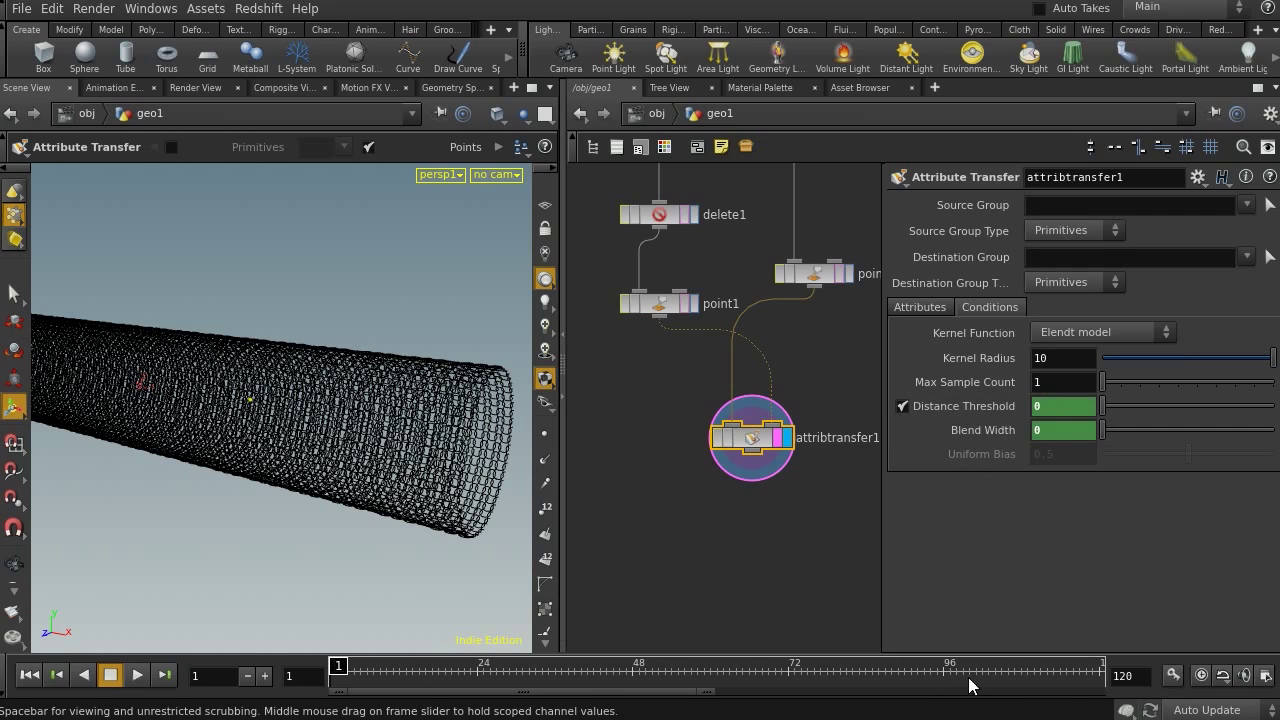
At frame 120, set the Distance Threshold to 4 and the Blend Width to 8.
left_click(1104, 678)
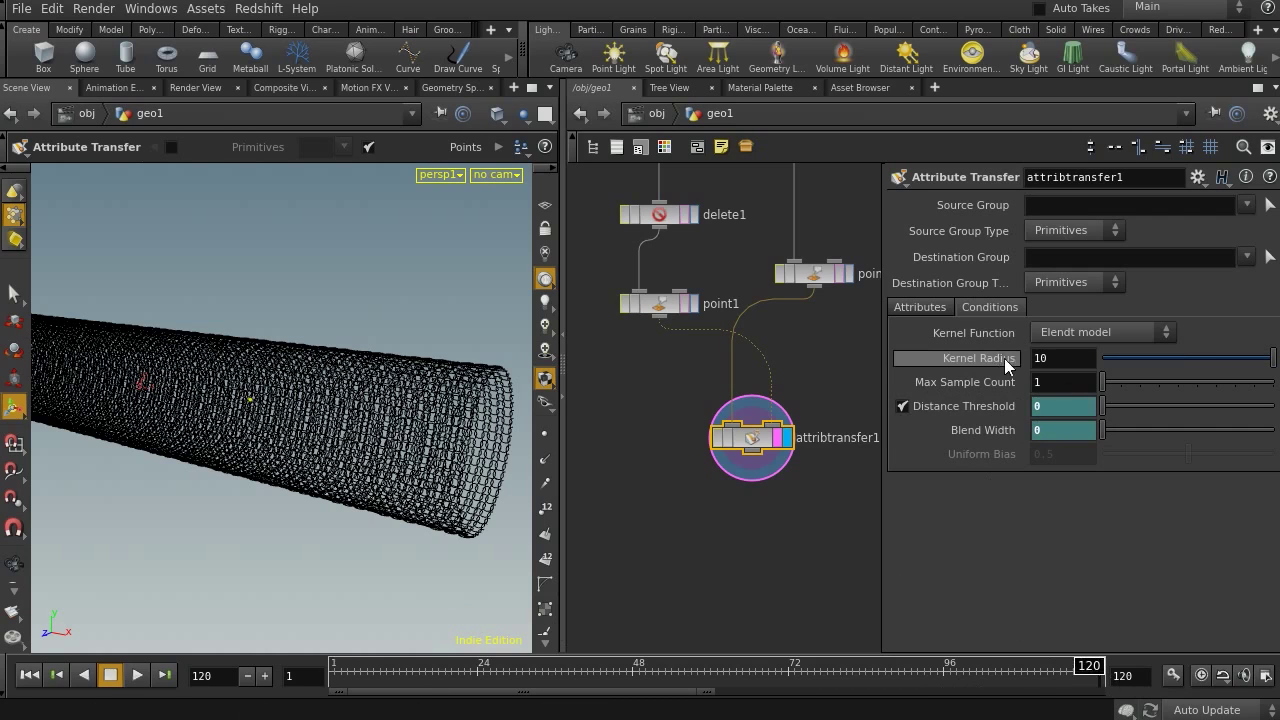
left_click_drag(1102, 405, 1138, 404)
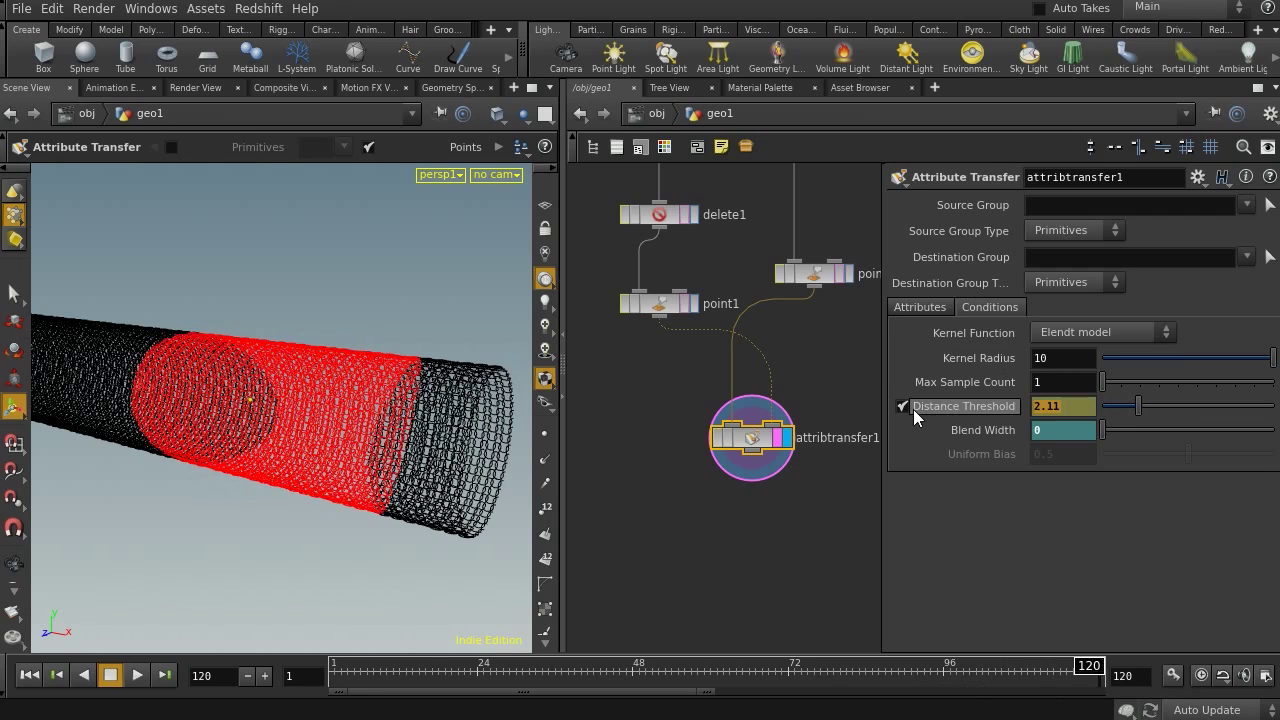
middle_click(913, 409, "ctrl")
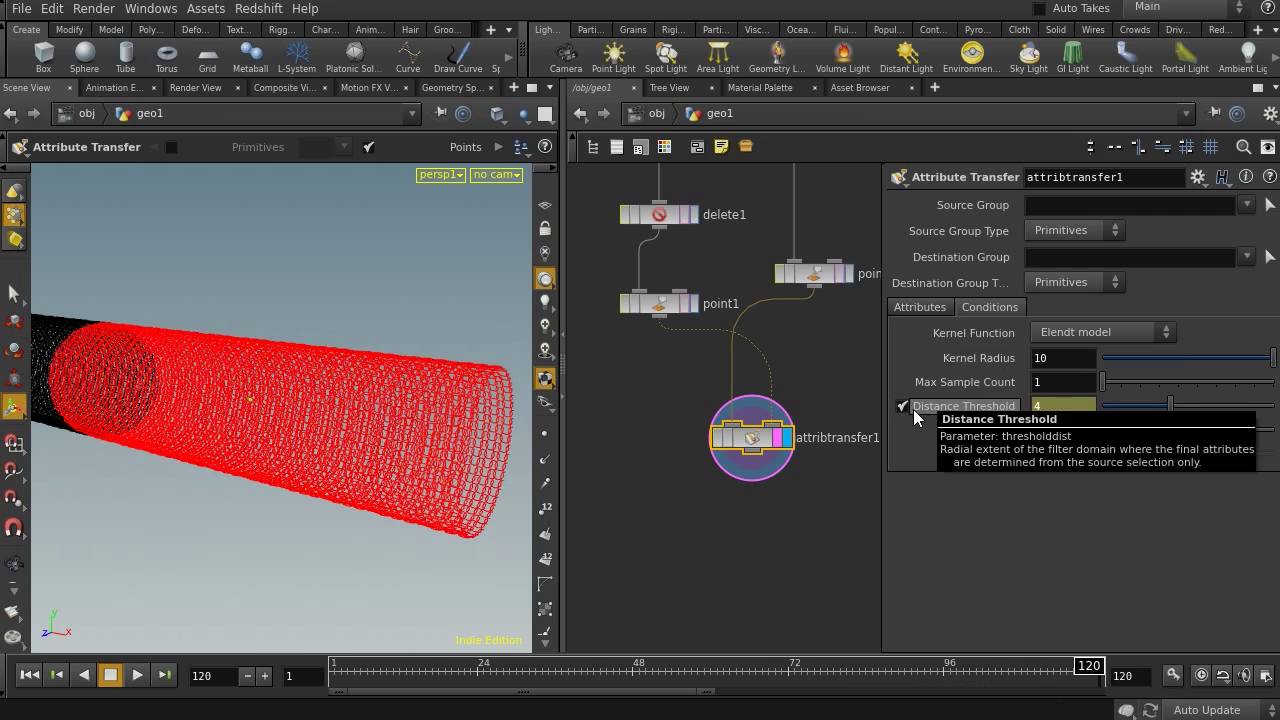
left_click_drag(334, 349, 500, 385)
type("8")
key("Return")
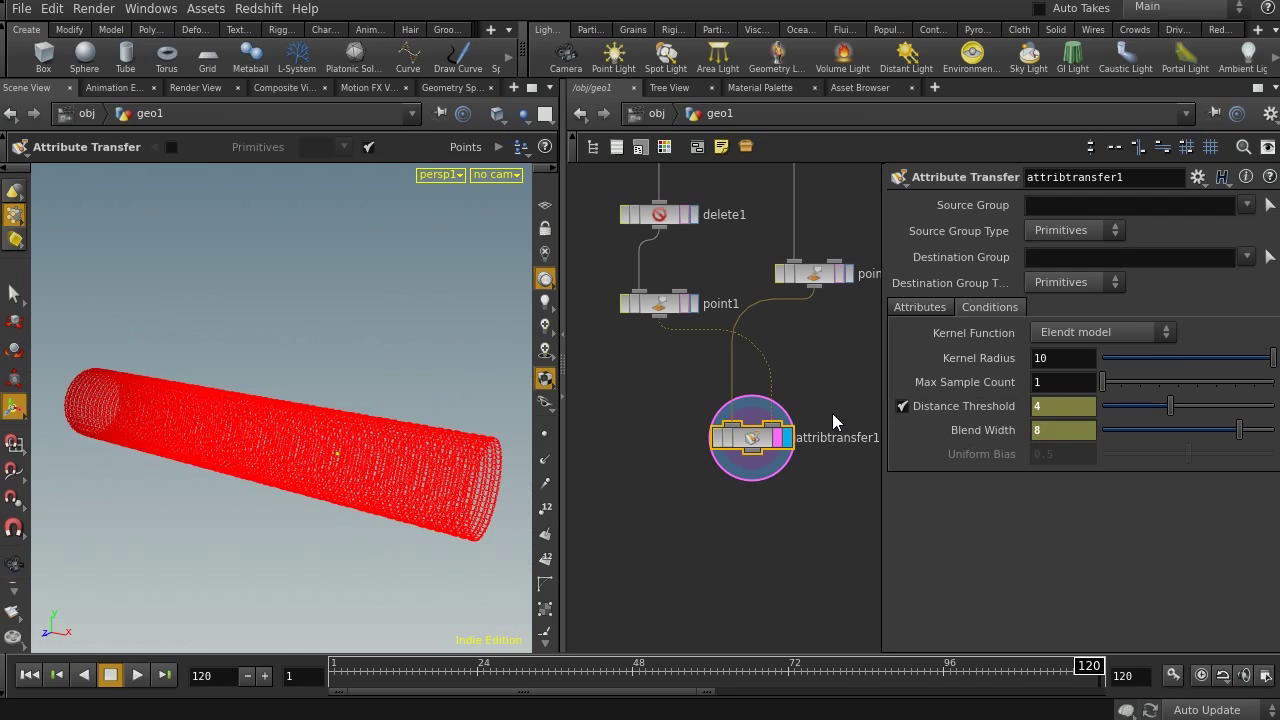
Raise the Blend Width to 10 and keyframe both Distance Threshold and Blend Width at frame 120.
left_click_drag(96, 425, 246, 381)
left_click_drag(1074, 431, 1003, 436)
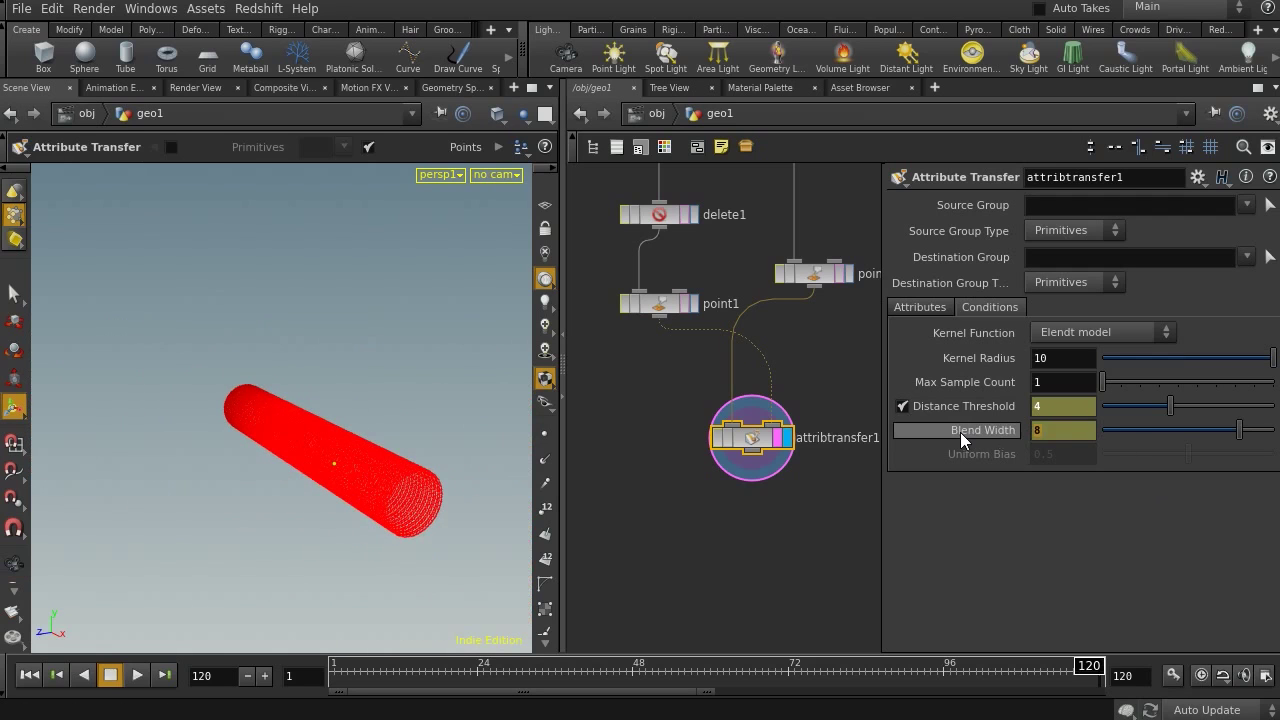
type("10")
key("Return")
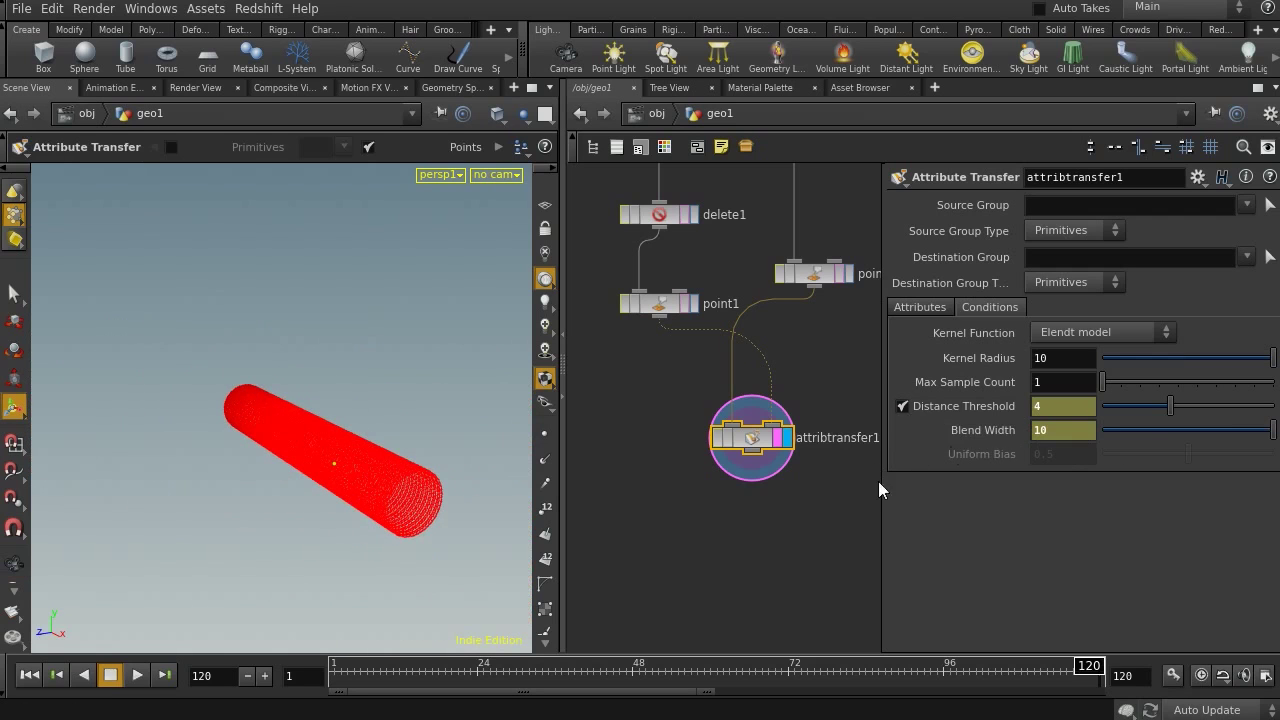
left_click(14, 563)
mouse_move(250, 420)
left_mouse_down()
mouse_move(343, 423)
mouse_move(315, 429)
mouse_move(320, 403)
mouse_move(251, 397)
left_mouse_up()
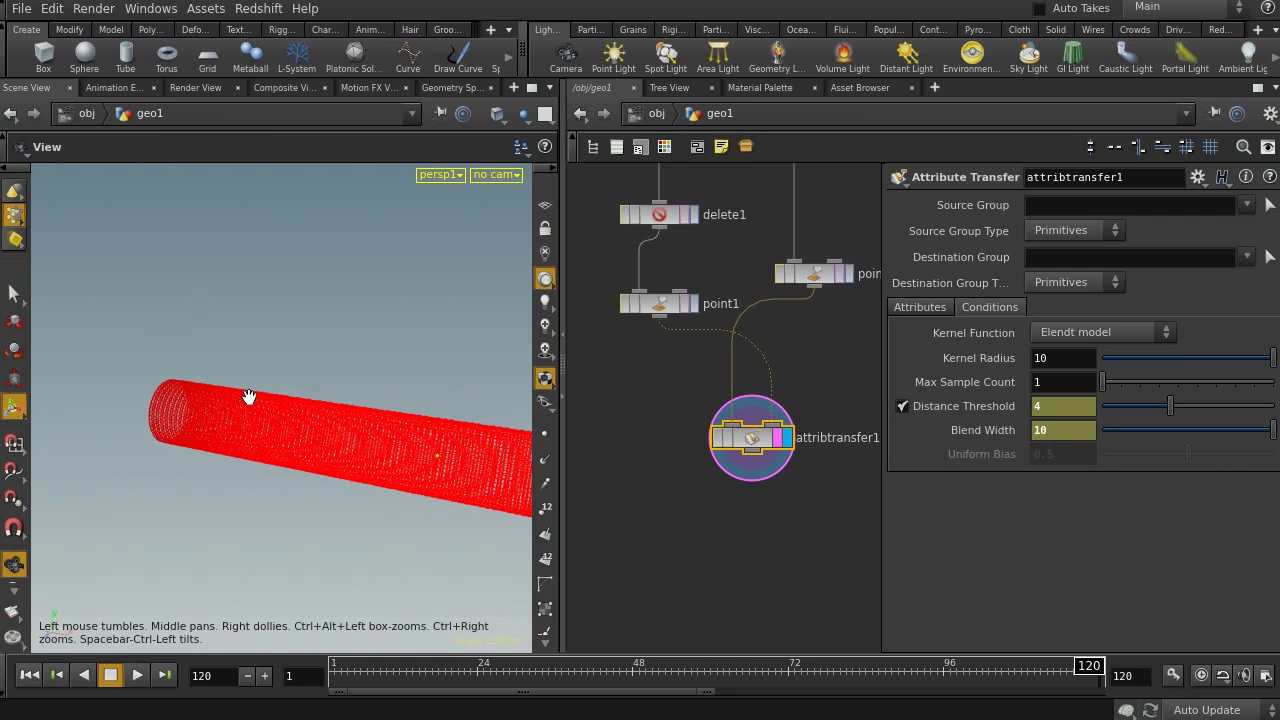
left_click(1062, 406, "alt")
left_click(1062, 430, "alt")
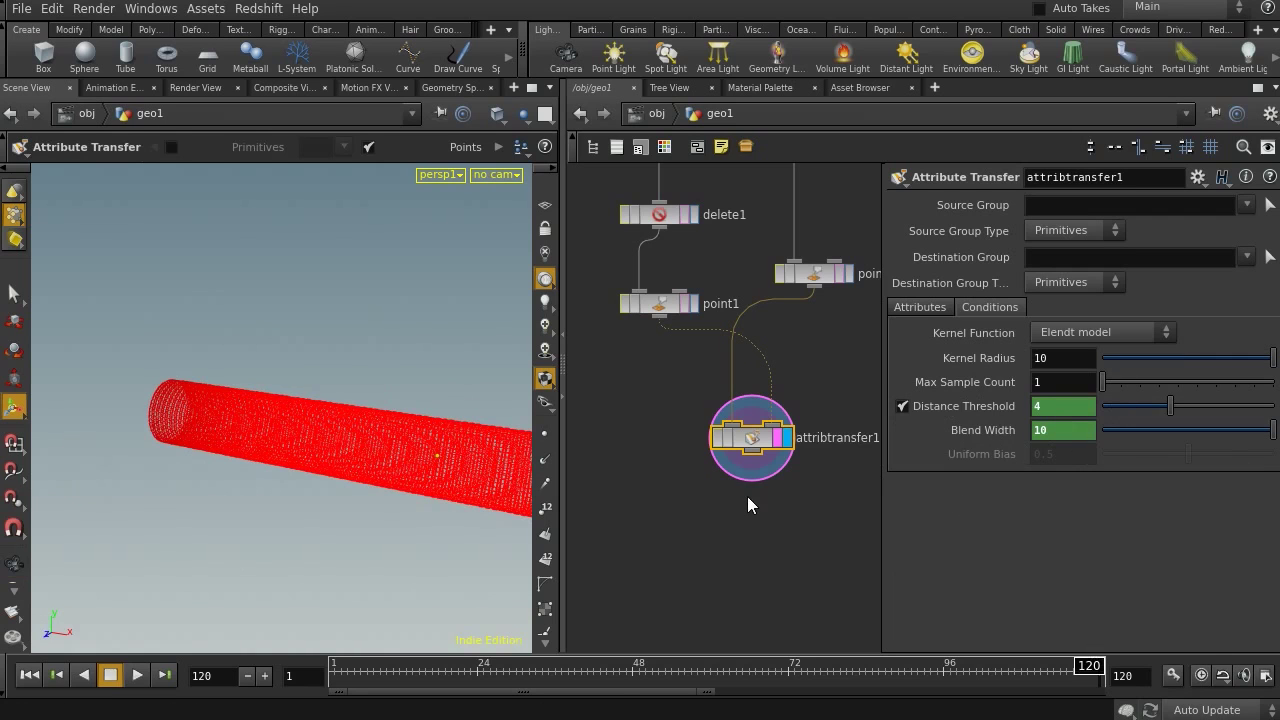
Return to frame 1 and add a Delete node below attribtransfer1, connected to its output.
middle_click_drag(747, 496, 682, 410)
left_click_drag(698, 677, 334, 677)
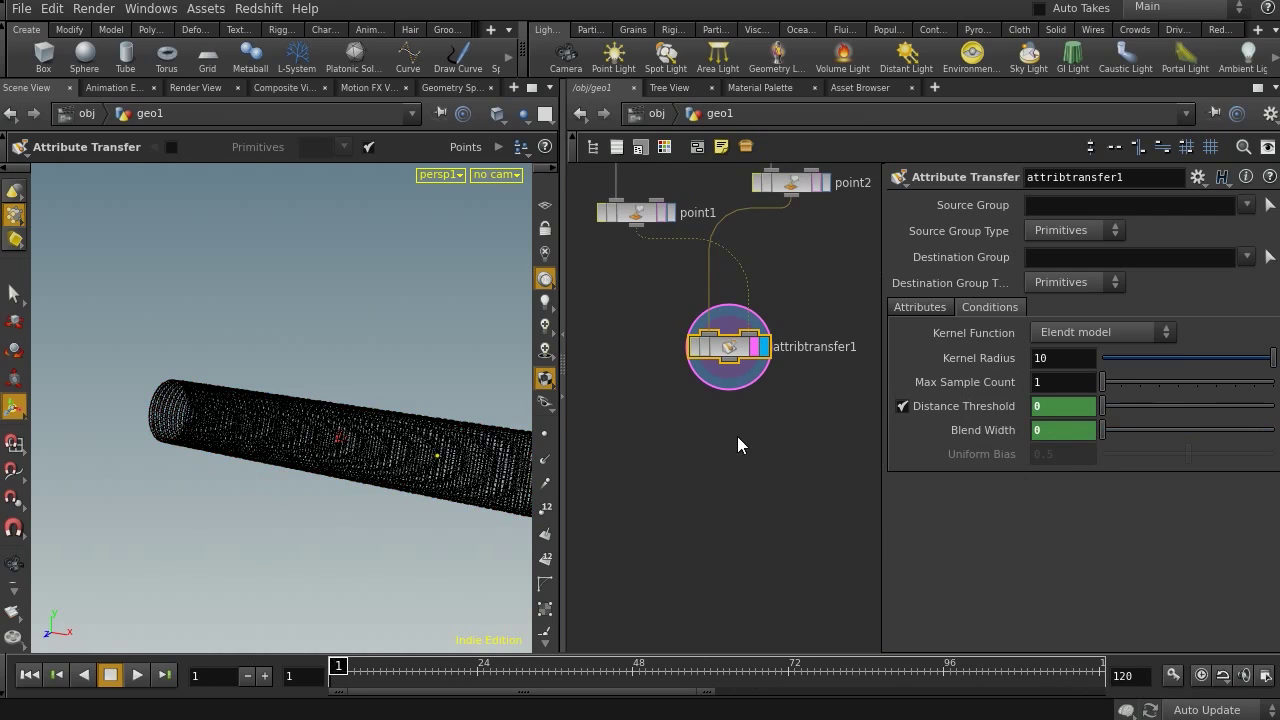
key("Tab")
type("de")
key("Return")
left_click(700, 436)
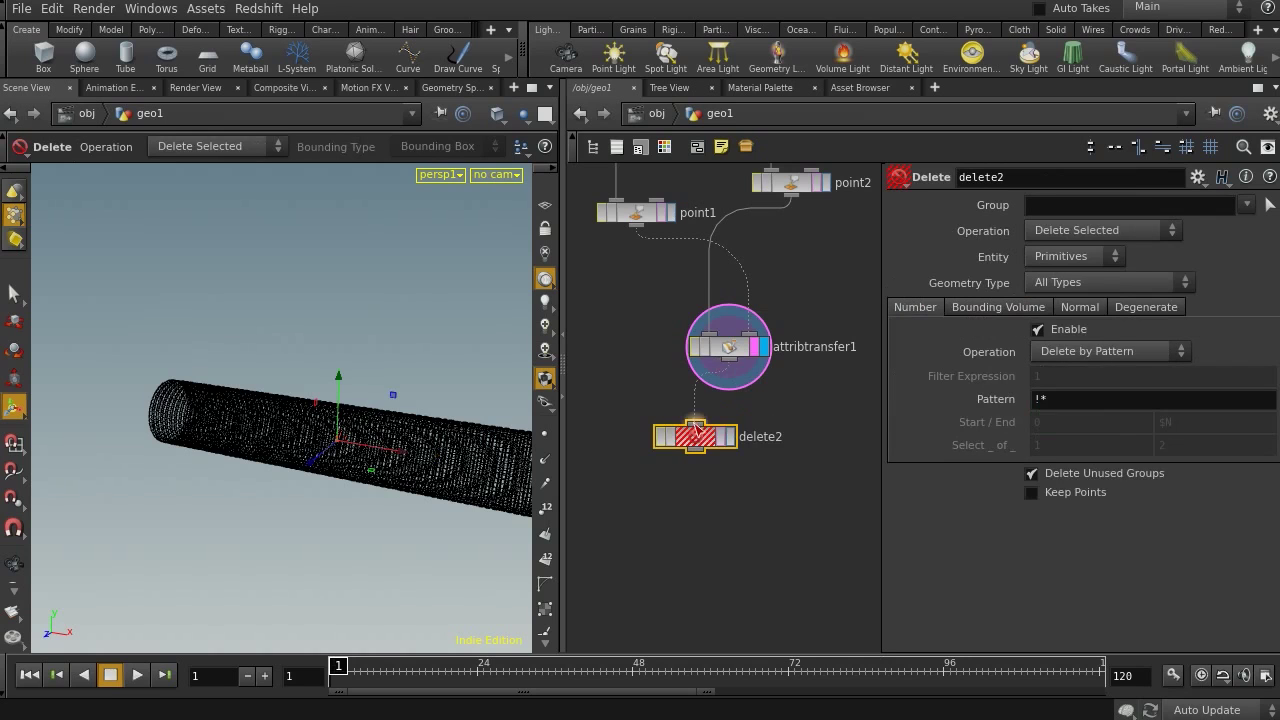
Display delete2 and set its Entity to Points and its number operation to Delete by Expression.
left_click(1106, 237)
left_click(1127, 228)
left_click(1083, 252)
left_click(1060, 293)
left_click(1108, 348)
Set delete2's Filter Expression to $CR==0.
left_click(1091, 401)
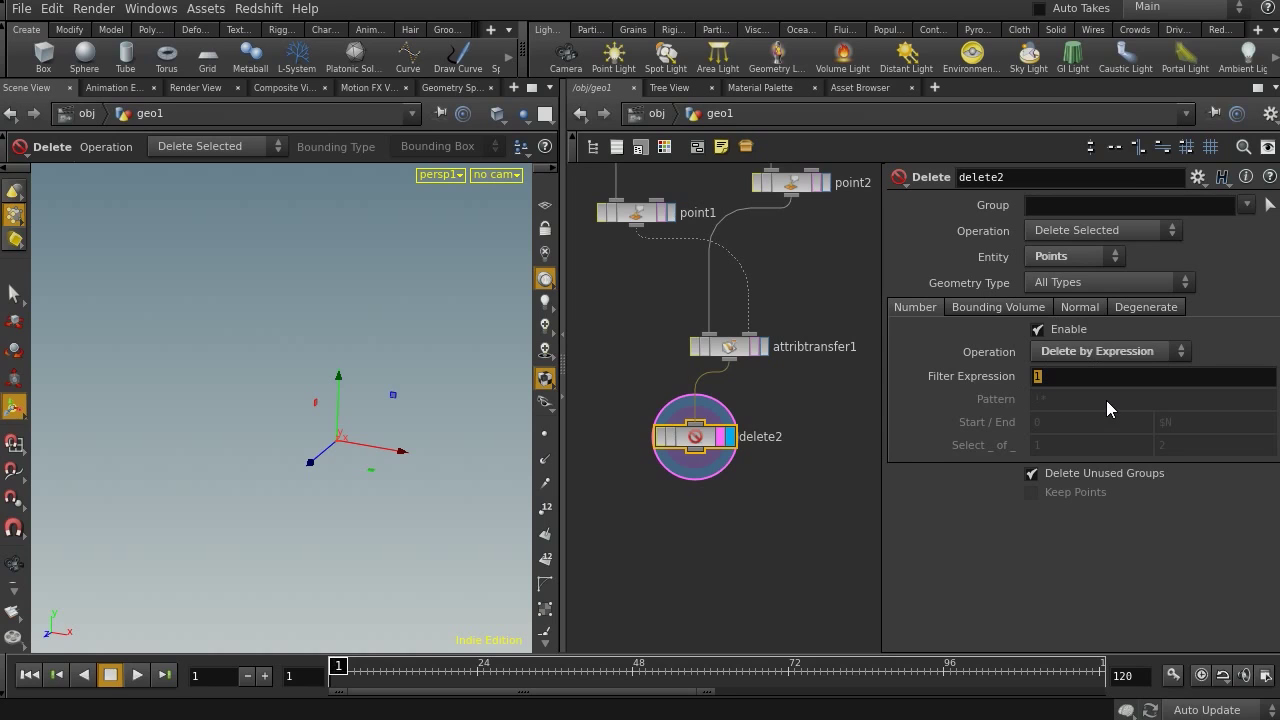
key("BackSpace")
type("$CR")
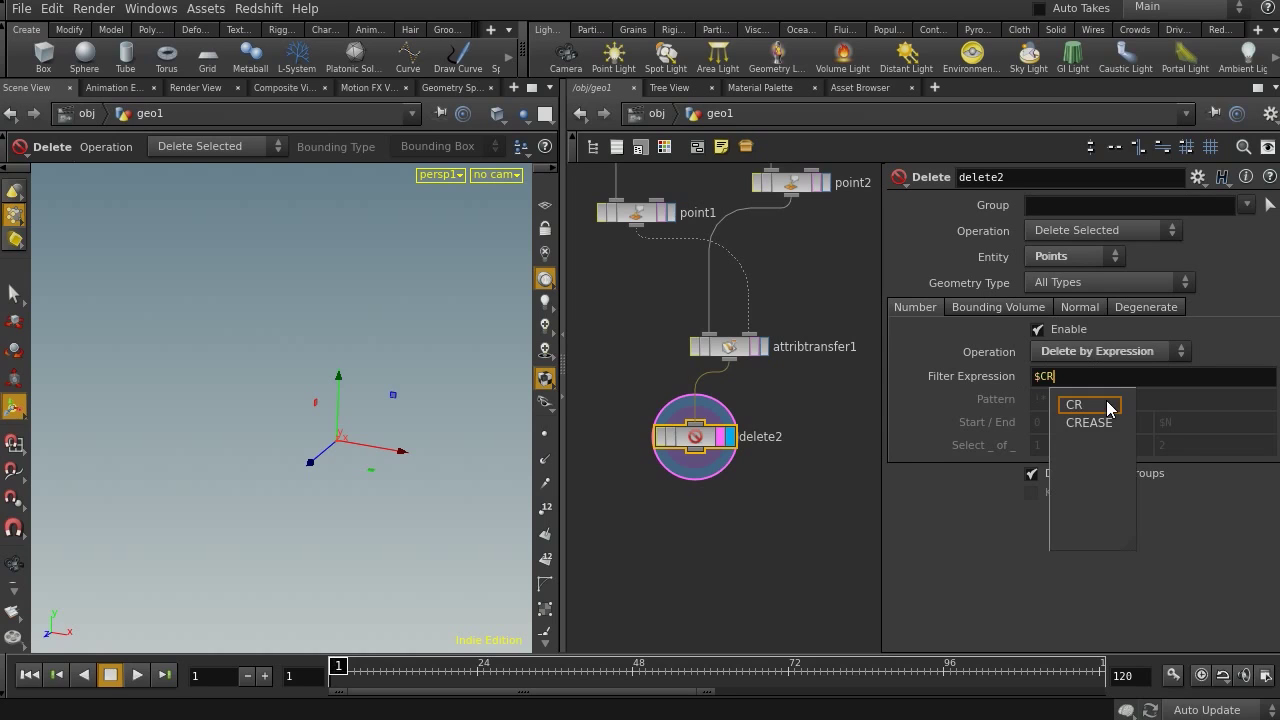
type("==0")
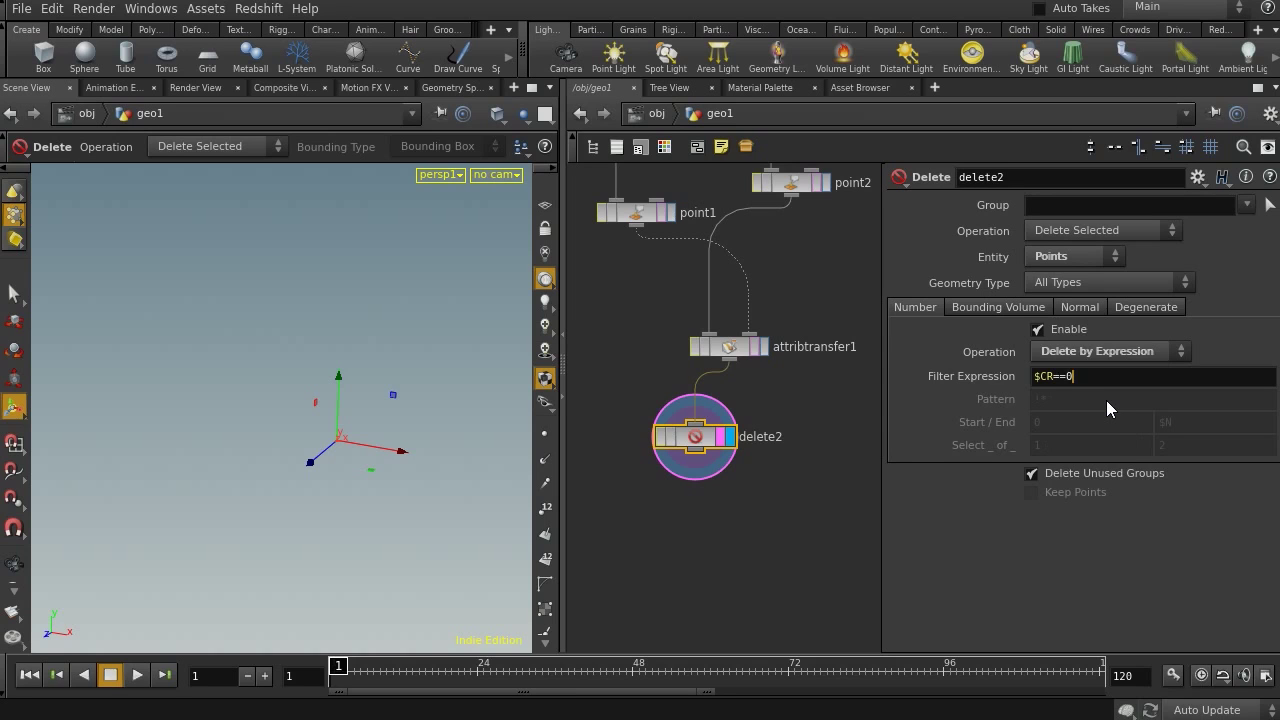
key("Return")
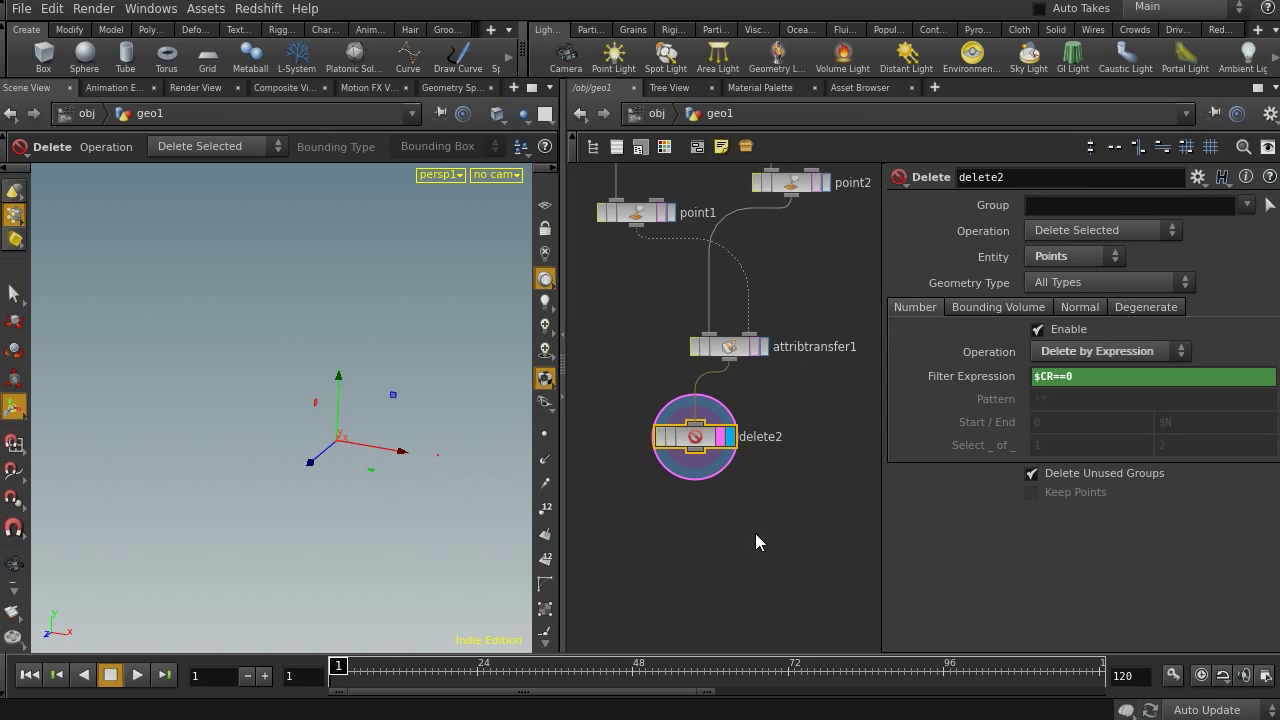
Scrub the timeline to frame 41 and back to frame 33, examining the growing knitted tube from several angles.
left_click_drag(340, 668, 588, 668)
key("Escape")
left_click_drag(435, 398, 349, 375)
scroll(412, 364, "up", 8)
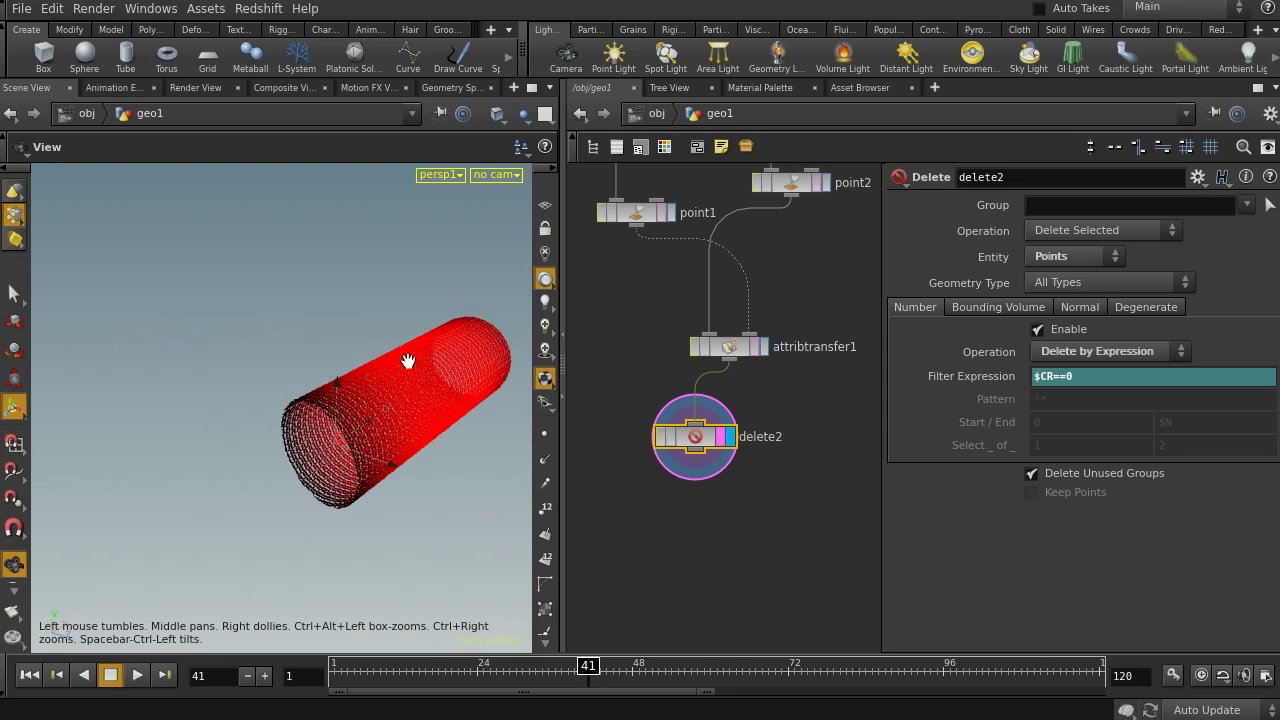
key("Return")
left_click_drag(588, 668, 541, 668)
scroll(634, 517, "down", 2)
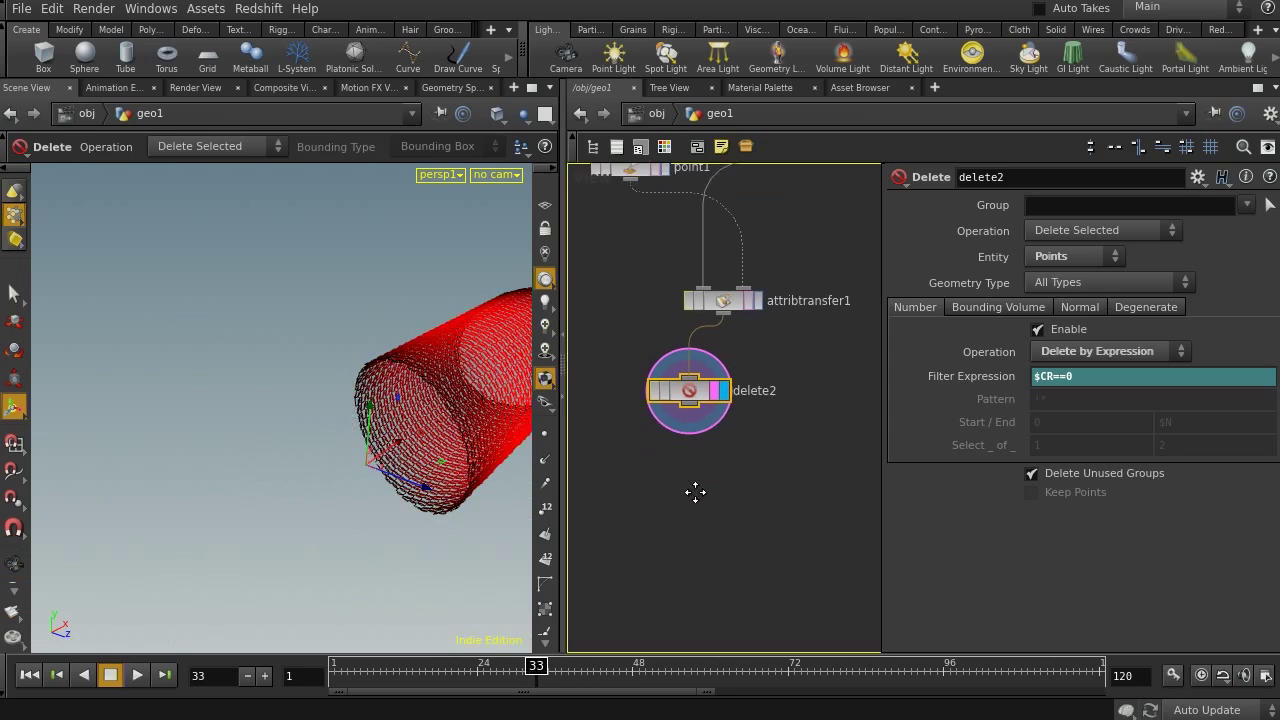
key("Escape")
left_click_drag(410, 423, 337, 466)
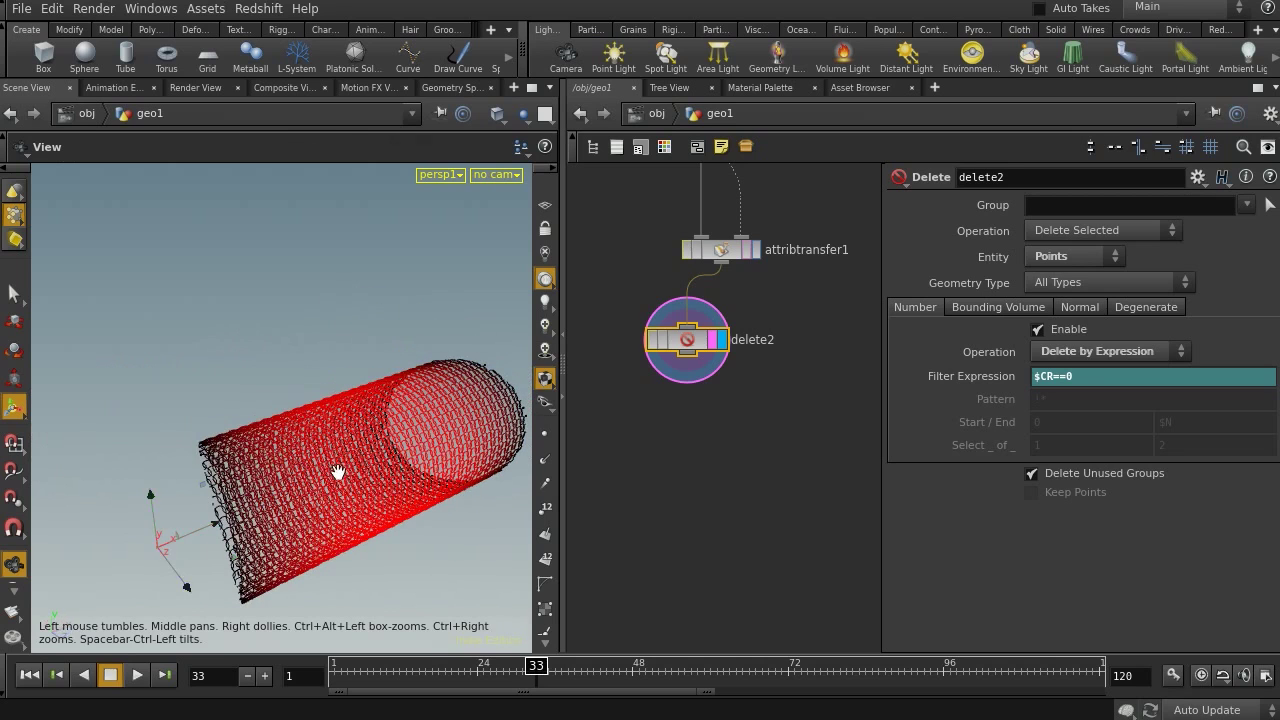
key("Return")
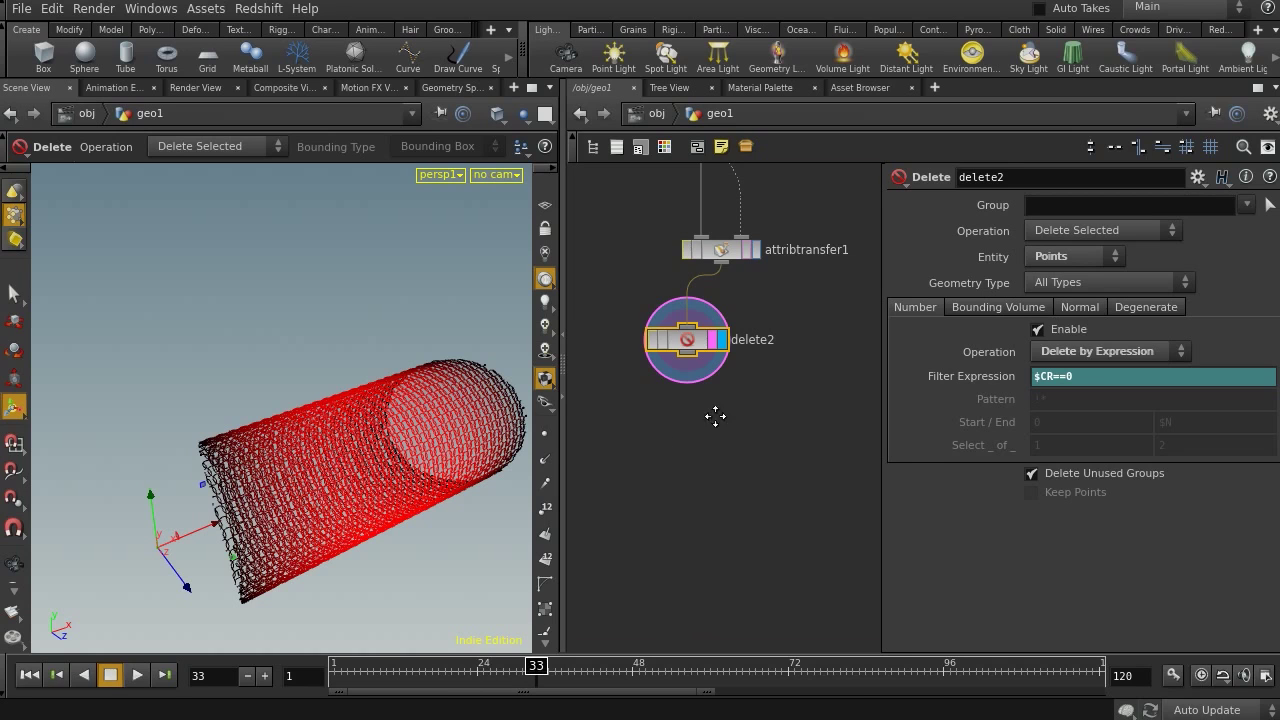
Add a Point Wrangle node below delete2, connect it to the Delete output and display it.
middle_click_drag(714, 420, 742, 426)
key("Tab")
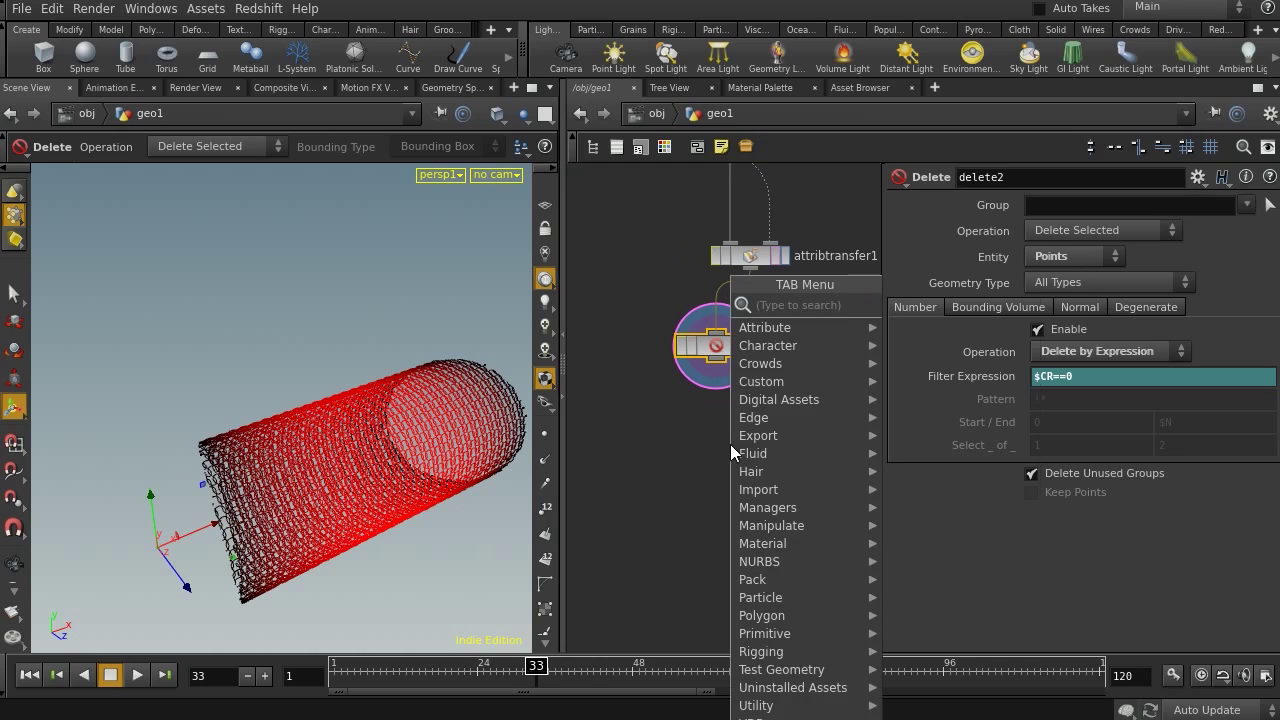
type("wra")
left_click(910, 346)
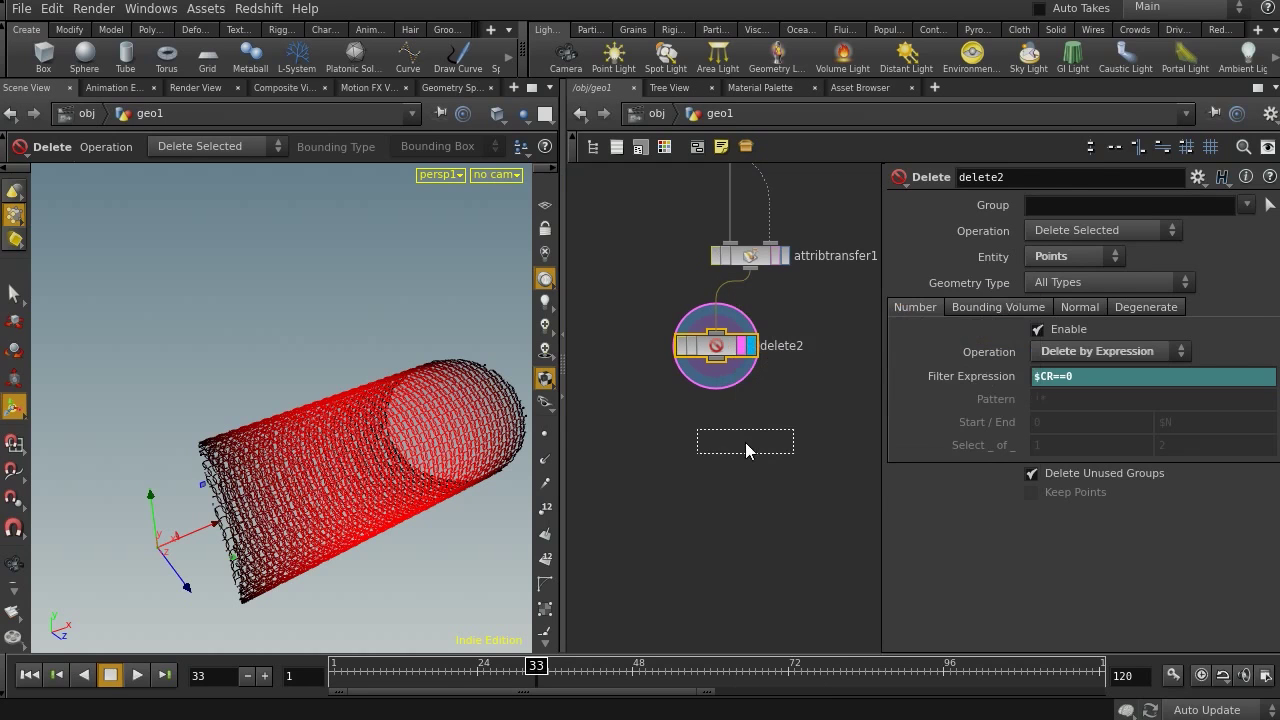
left_click(745, 442)
left_click(781, 441)
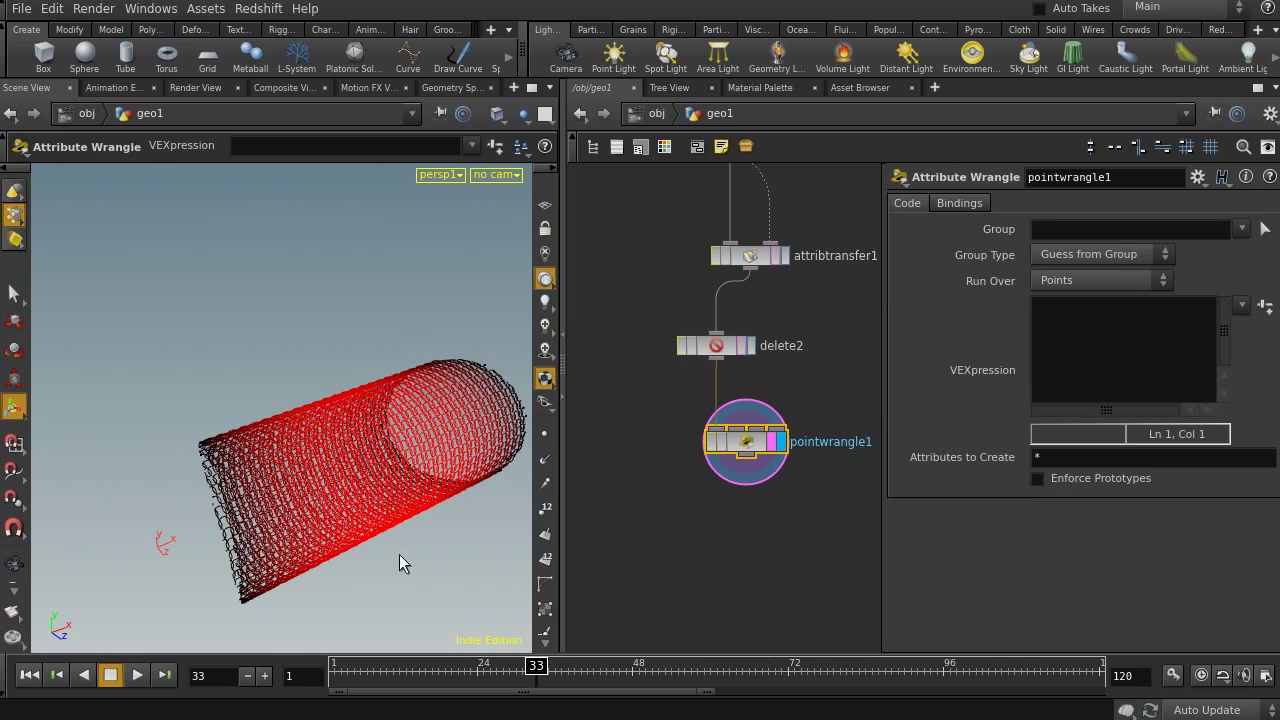
Turn on the point normals display in the viewport and examine the normals around the knitted tube.
left_click(545, 458)
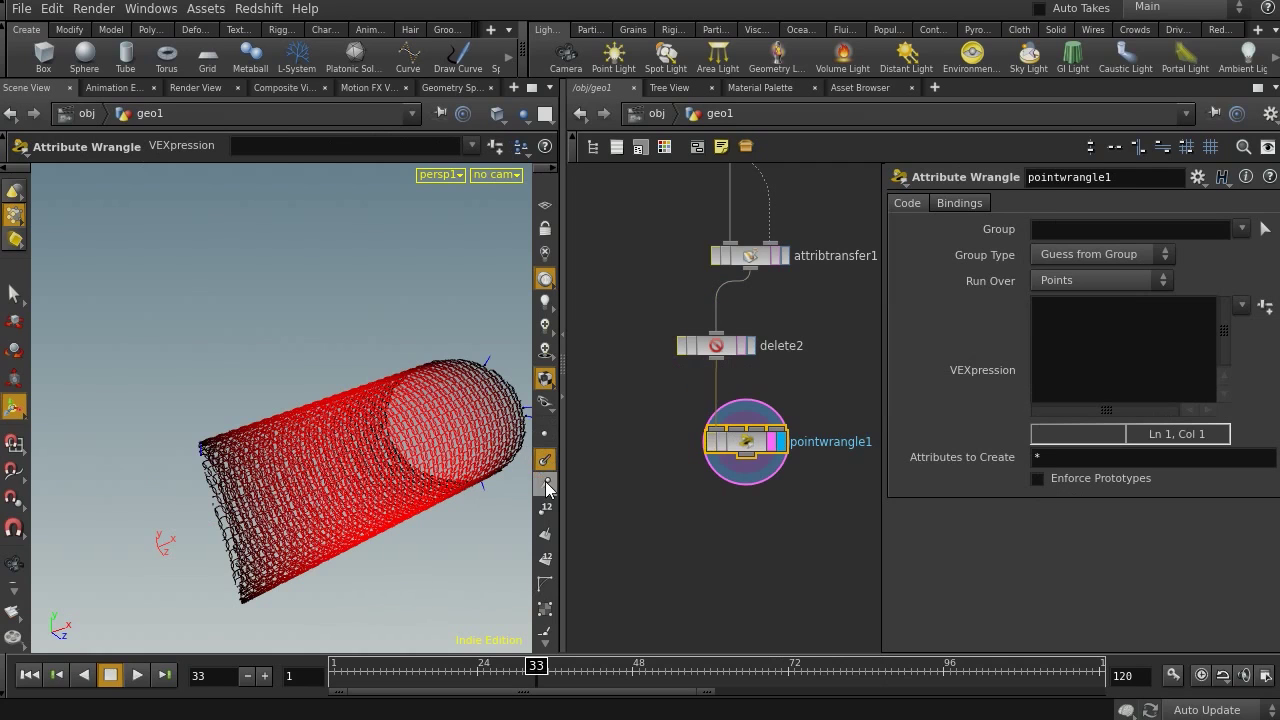
key("Escape")
left_click_drag(365, 430, 297, 397)
scroll(297, 397, "up", 5)
key("Return")
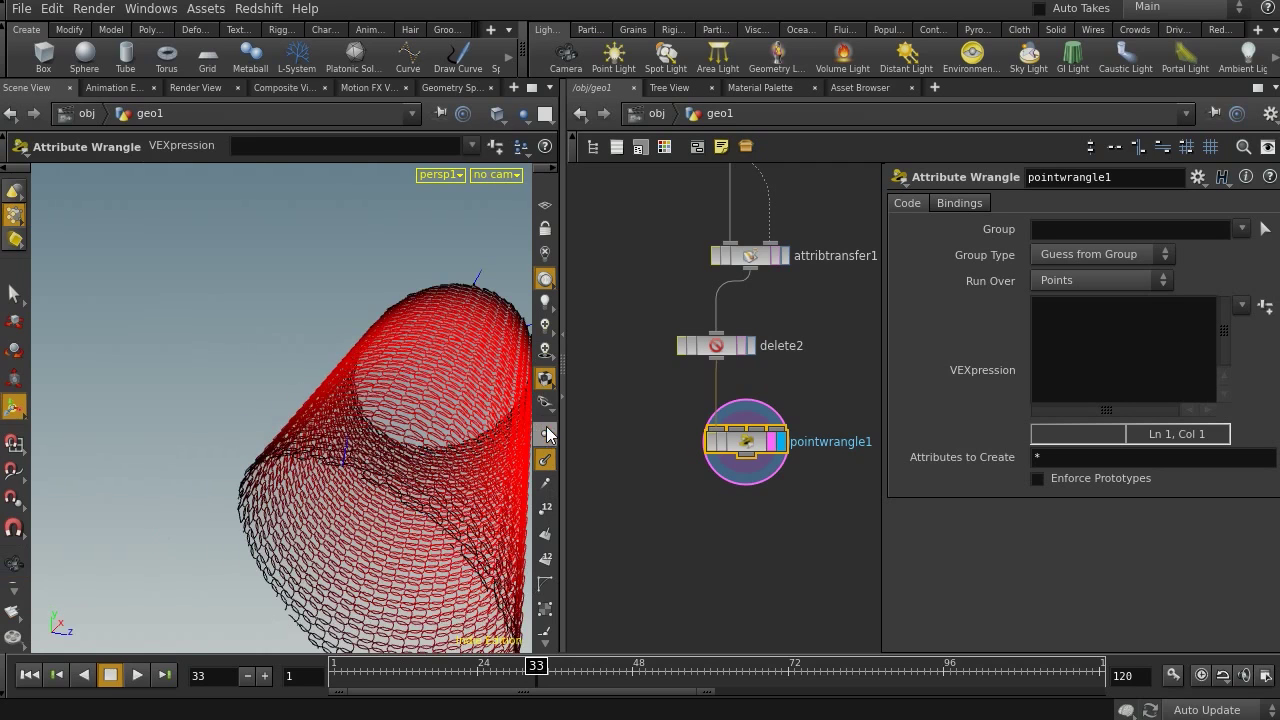
left_click(545, 434)
left_click(545, 434)
left_click(110, 87)
left_click(156, 87)
key("Escape")
left_click_drag(385, 398, 294, 371)
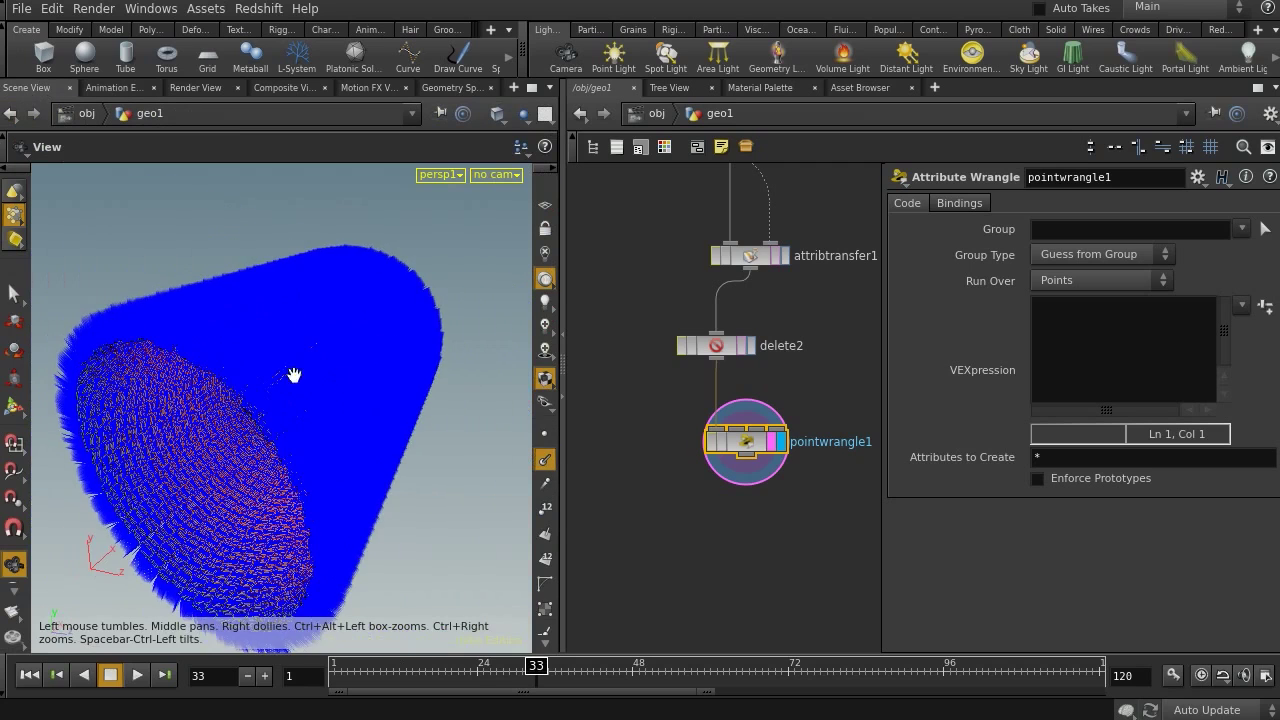
left_click(545, 459)
left_click(1112, 353)
type("@P = ")
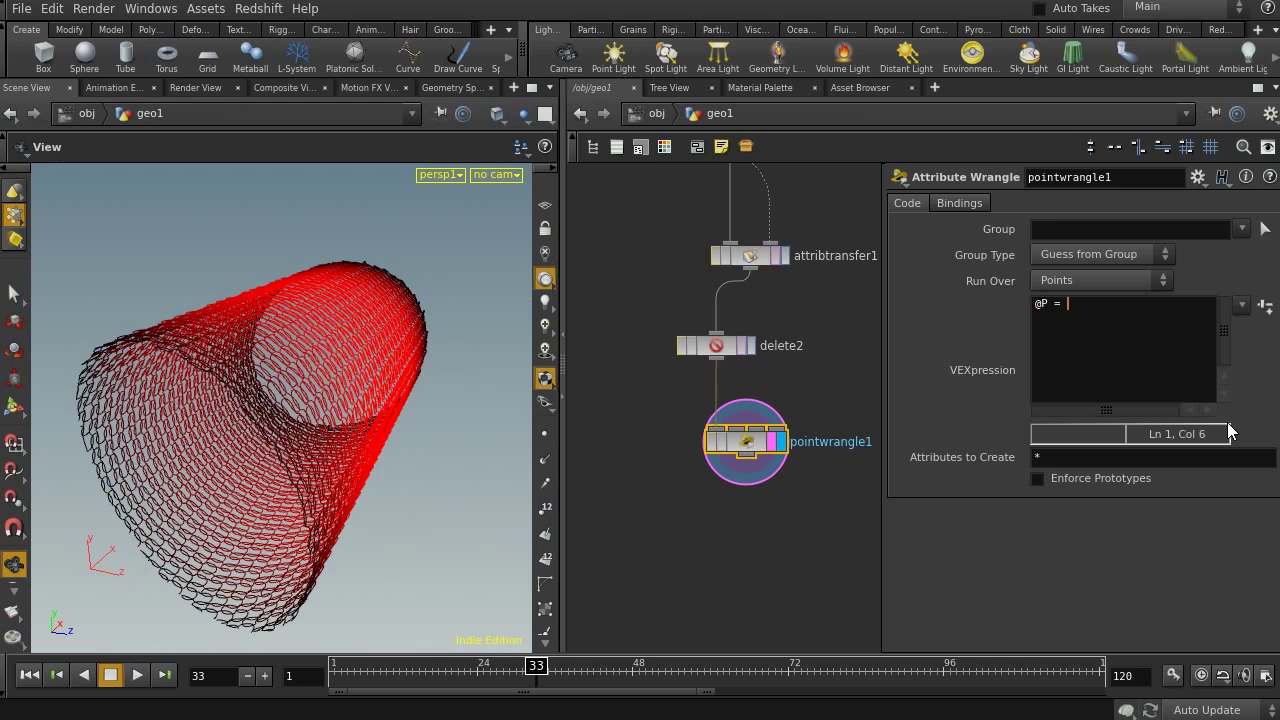
type("@P + 0.5*@N*(1-@Cd.x);")
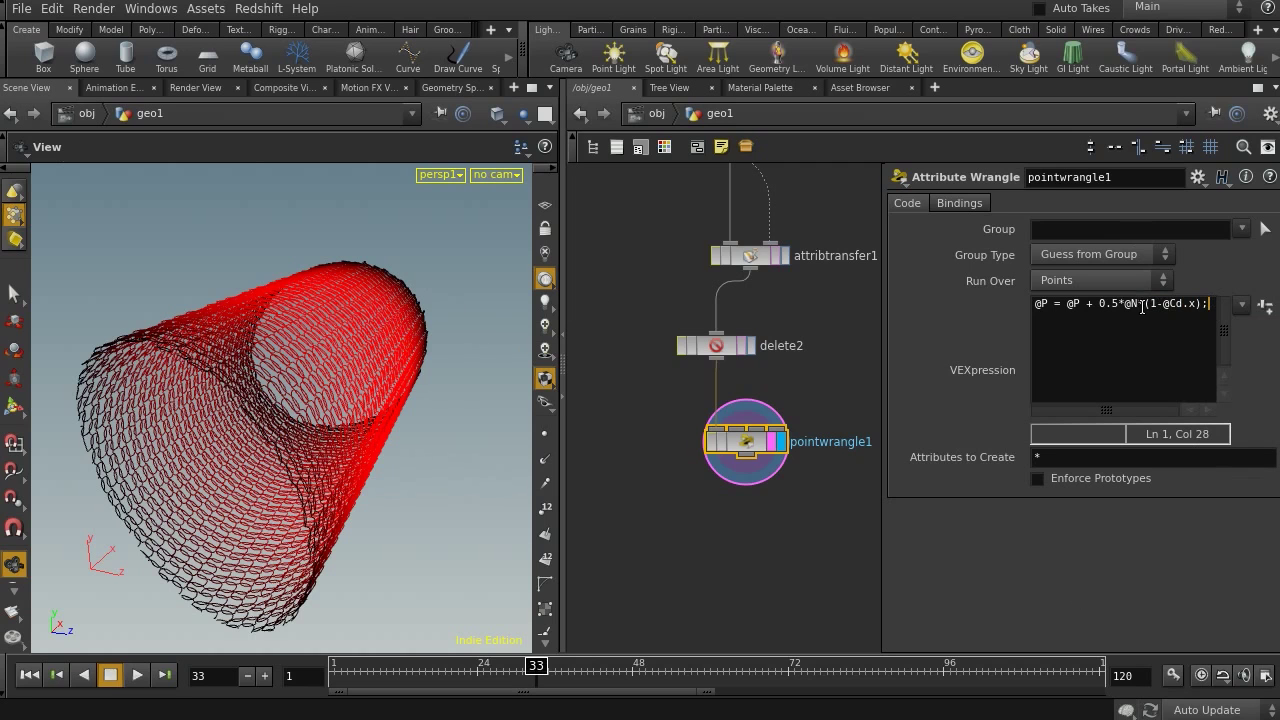
left_click_drag(1100, 303, 1212, 303)
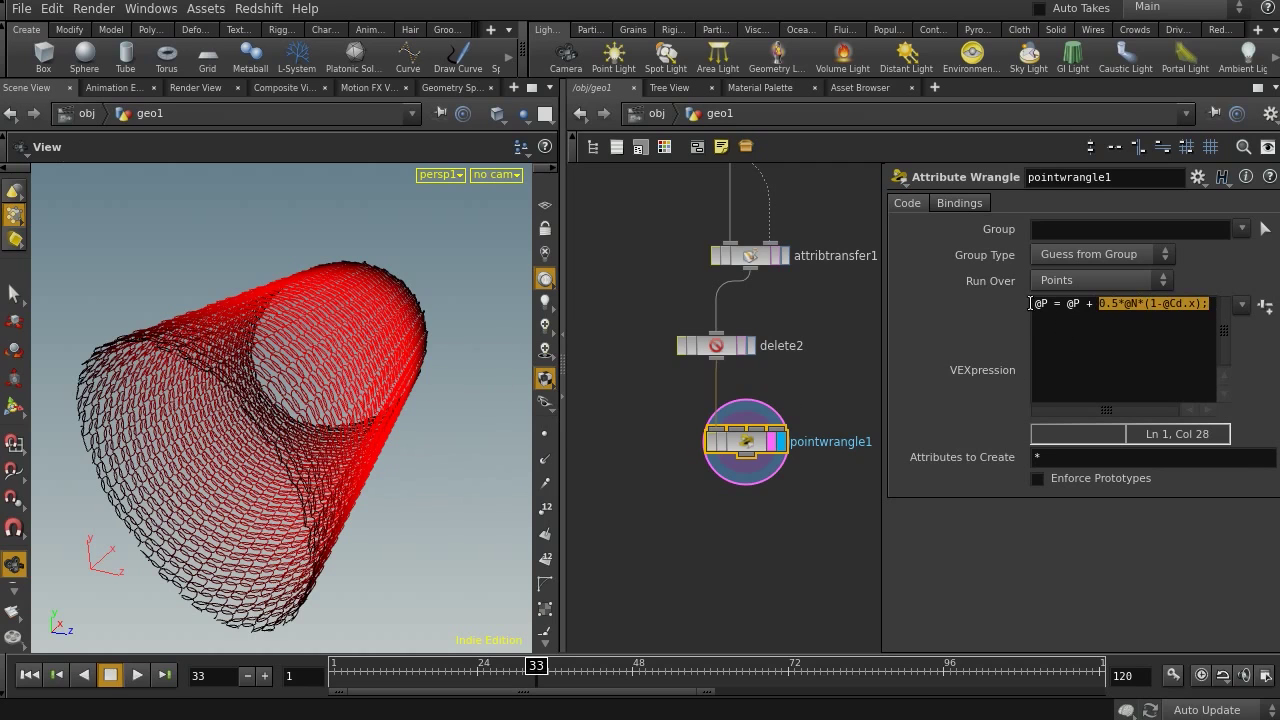
left_click_drag(1036, 303, 1093, 304)
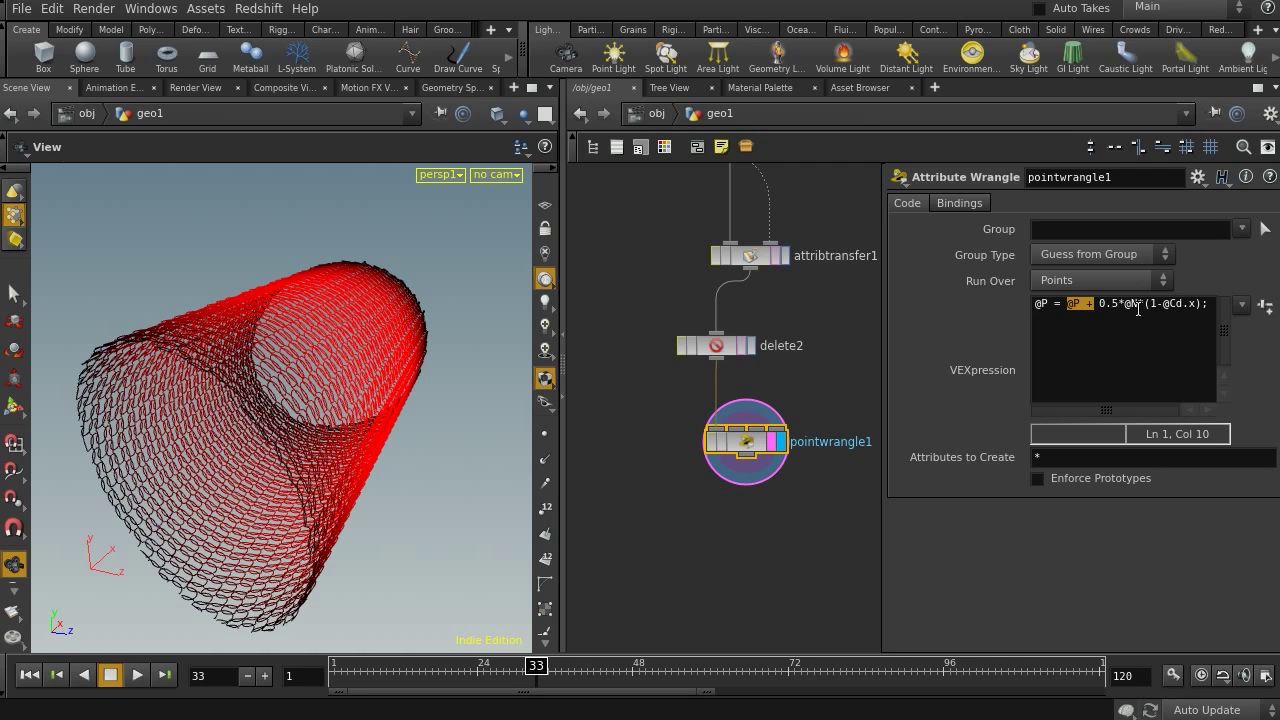
left_click(1203, 304)
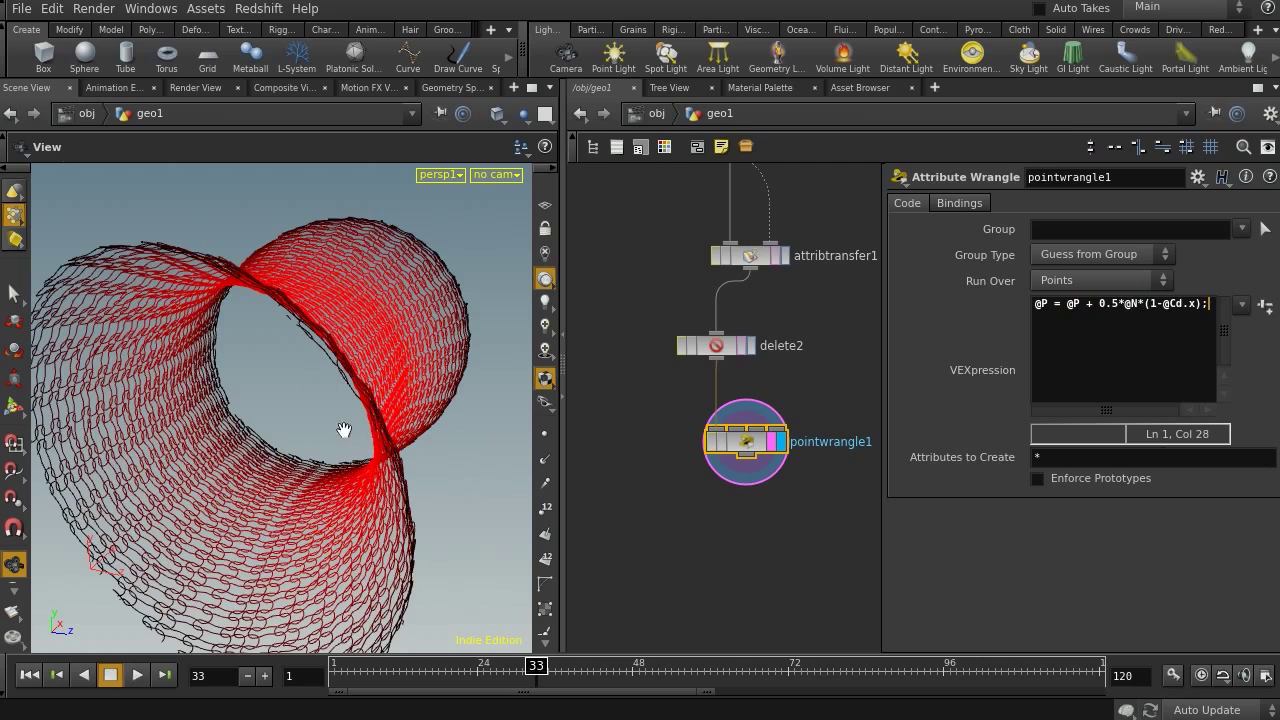
Check the flared tube along the timeline and set the normal multiplier in the VEXpression to 0.6.
left_click_drag(429, 386, 330, 470)
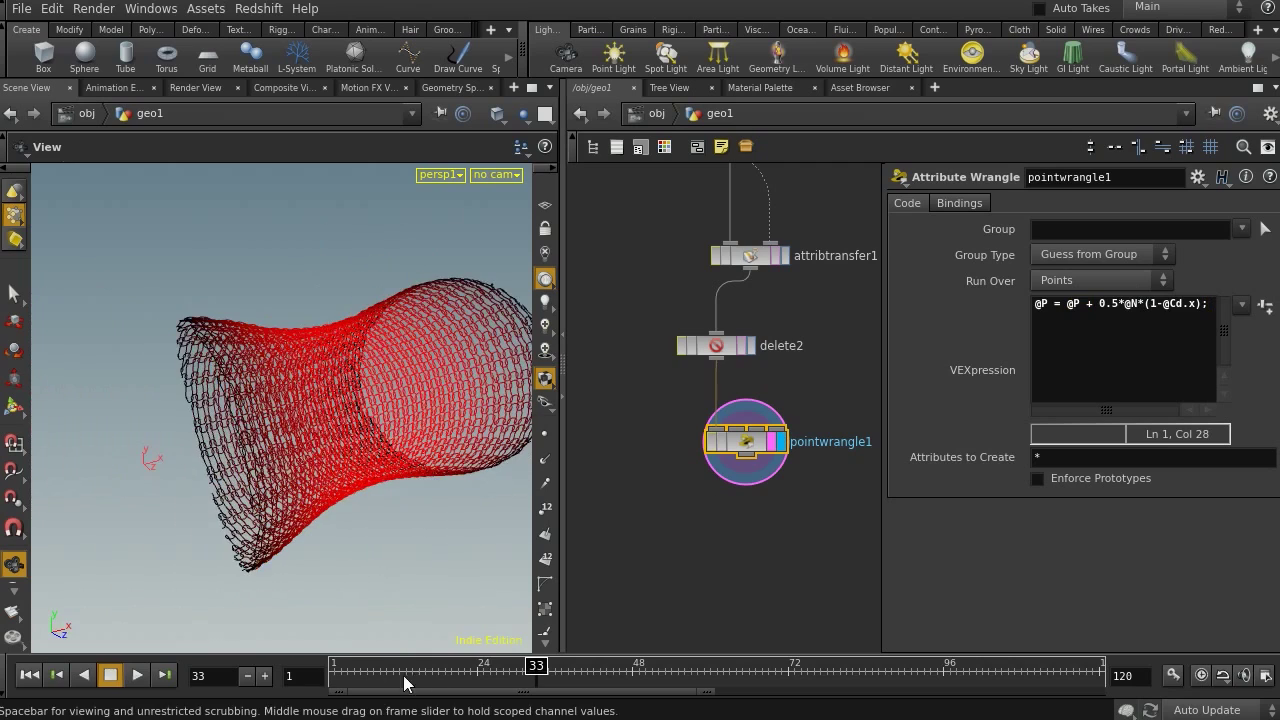
left_click(340, 665)
left_click_drag(340, 665, 531, 620)
left_click_drag(250, 462, 369, 423)
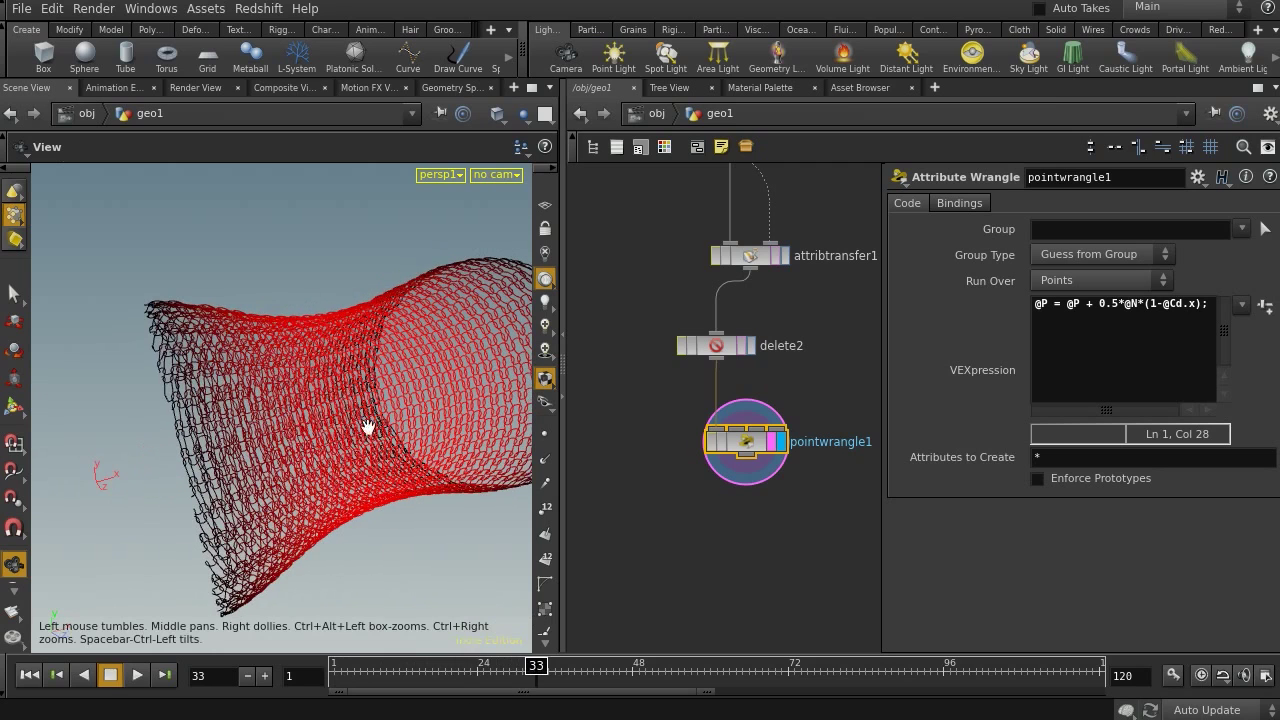
left_click(1114, 304)
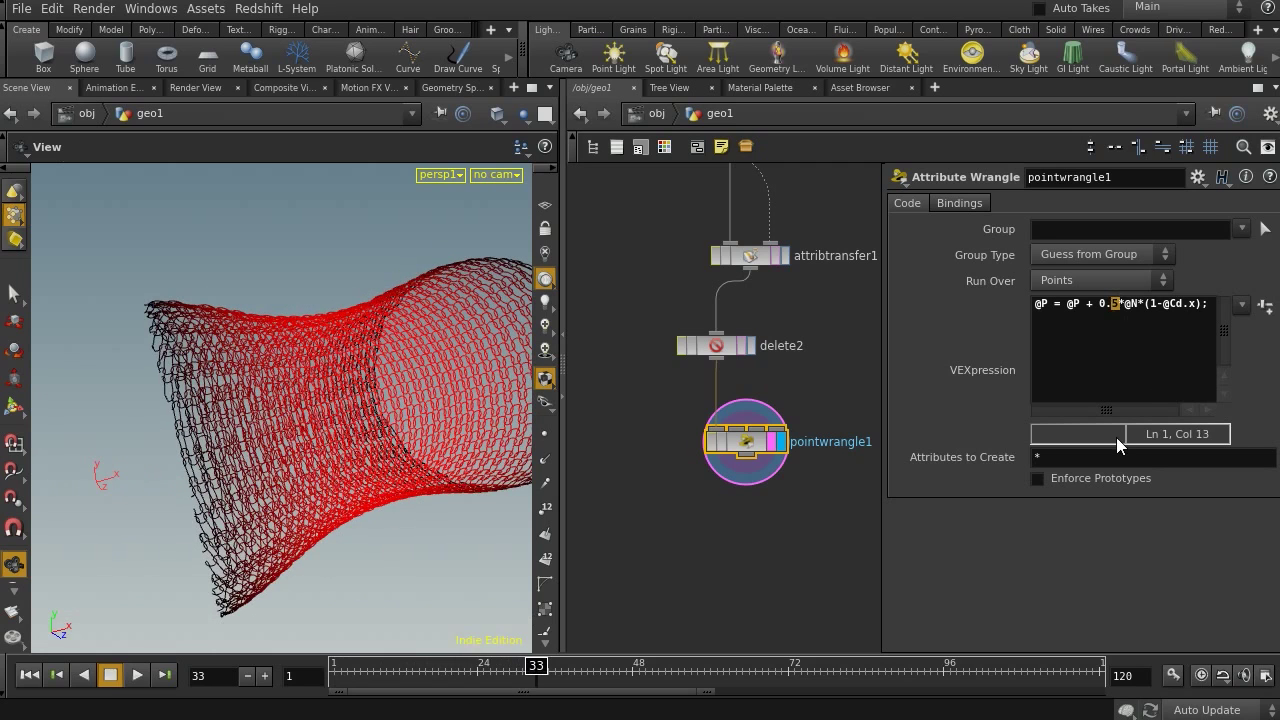
type("6")
left_click_drag(329, 400, 331, 447)
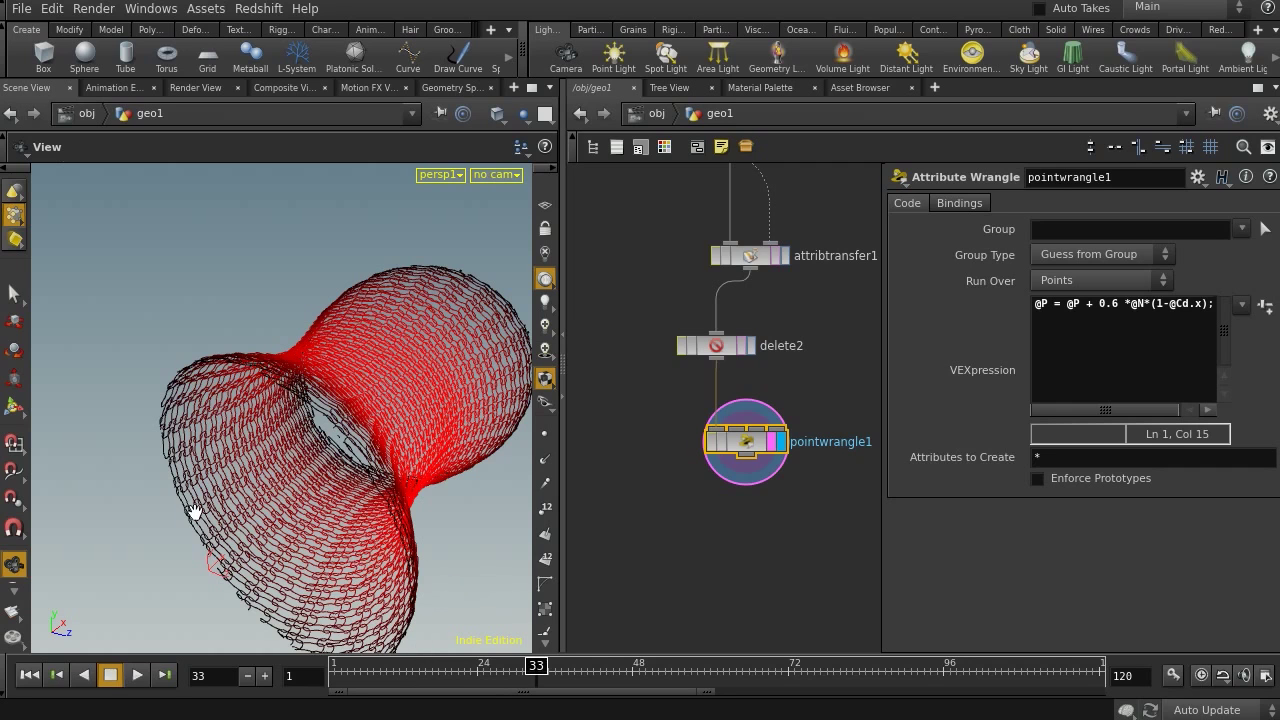
Add a Point VOP node below pointwrangle1, connect it to the wrangle's output, display it and enter its network.
middle_click_drag(736, 556, 706, 486)
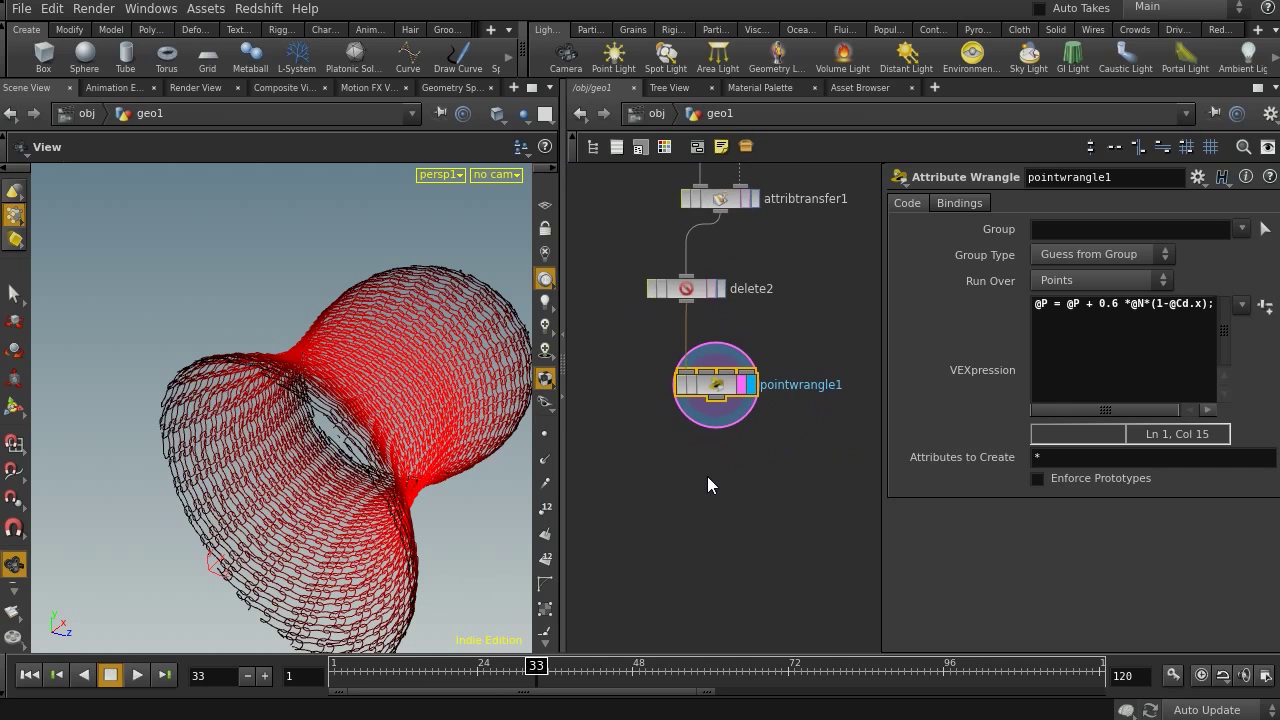
key("Tab")
type("vopp")
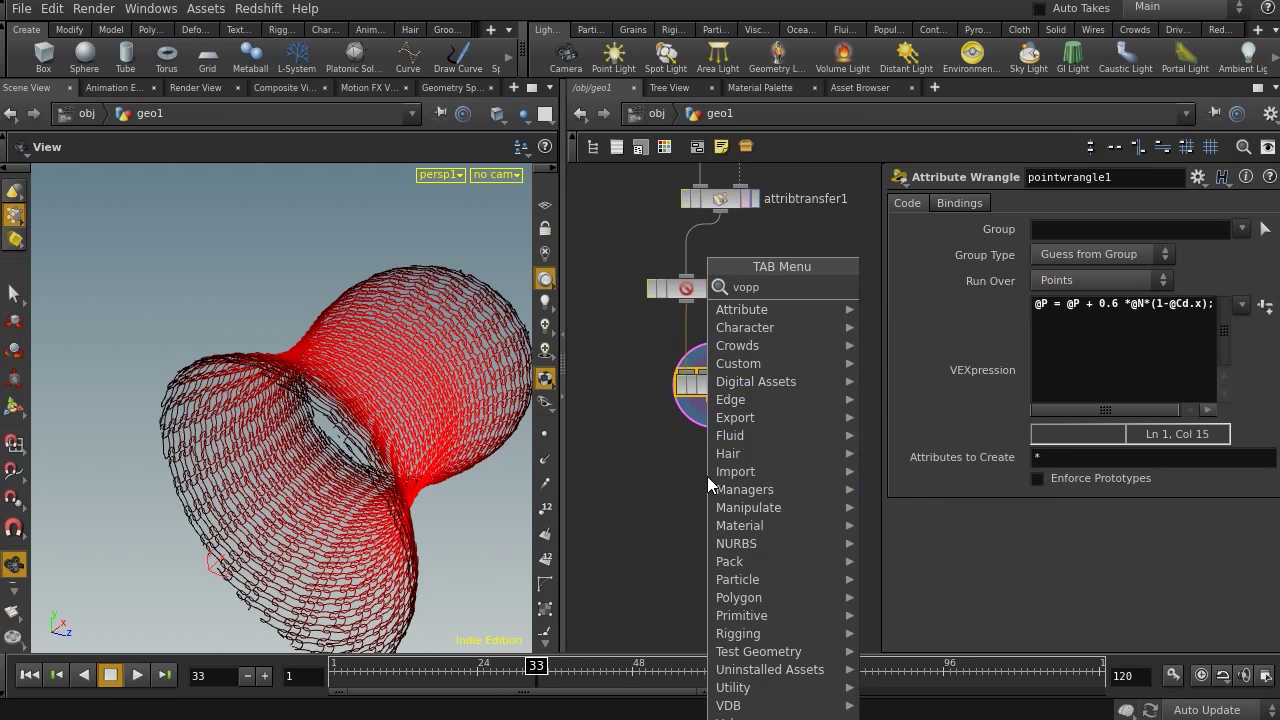
key("Return")
left_click(707, 476)
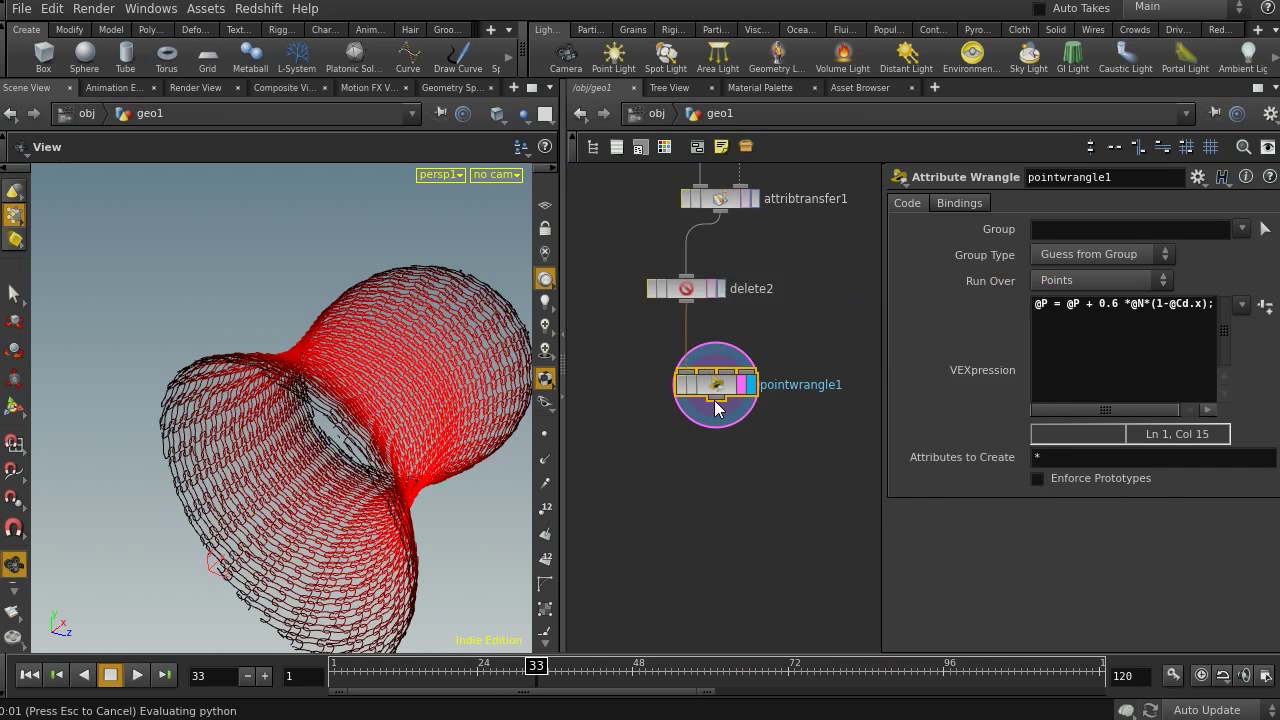
double_click(735, 483)
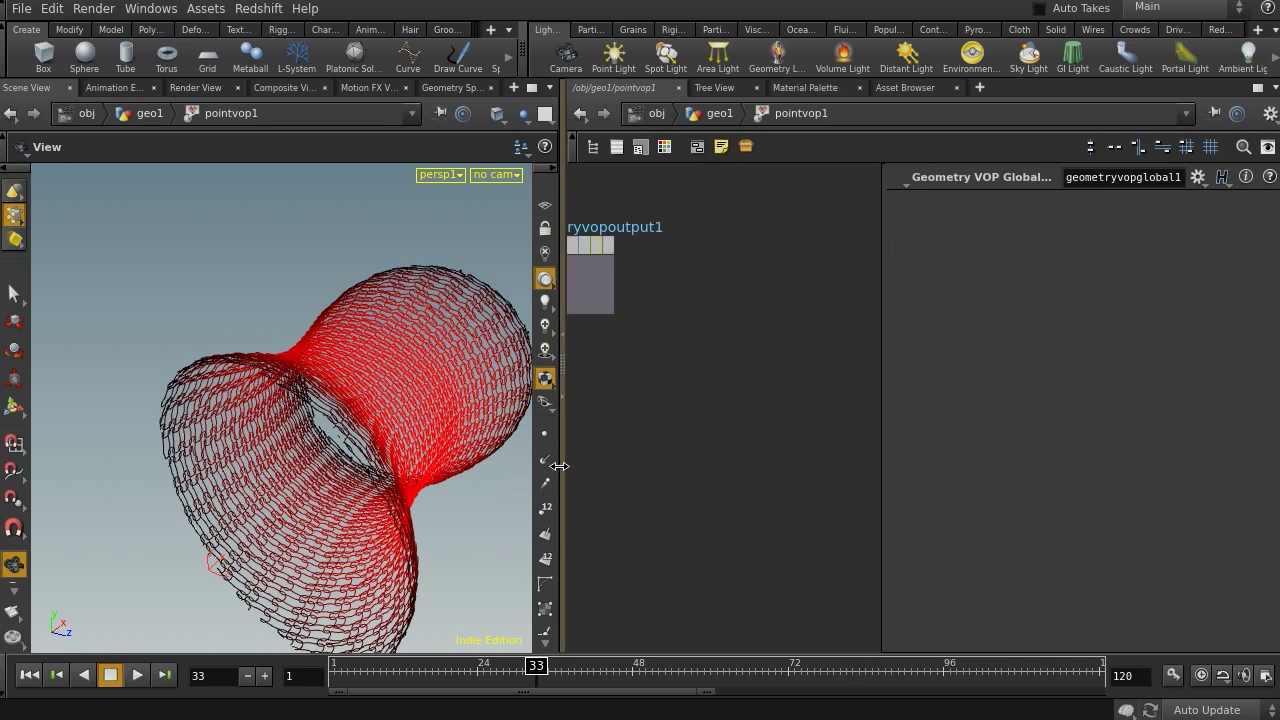
Add an Anti-Aliased Noise node in the VOP network and connect the global P output to its pos input.
left_click_drag(558, 466, 450, 466)
middle_click_drag(691, 534, 863, 609)
middle_click_drag(657, 480, 629, 401)
key("Tab")
type("anti")
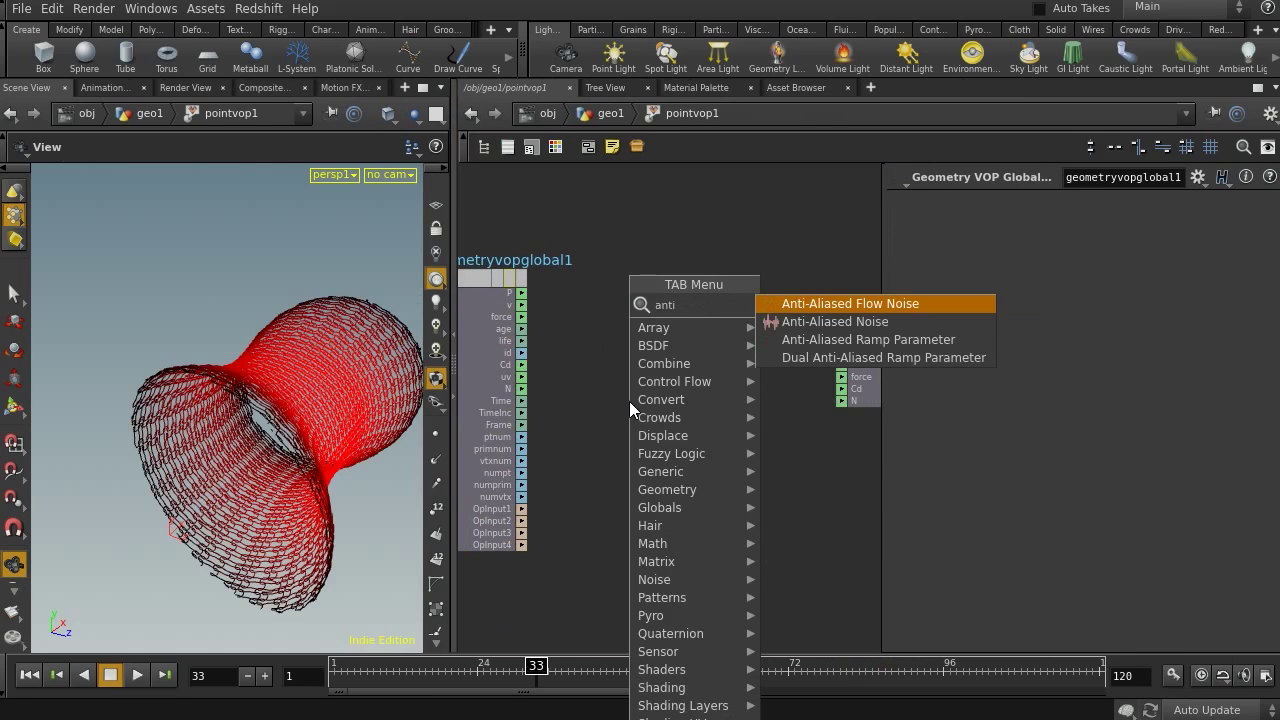
key("Down")
key("Return")
left_click(648, 310)
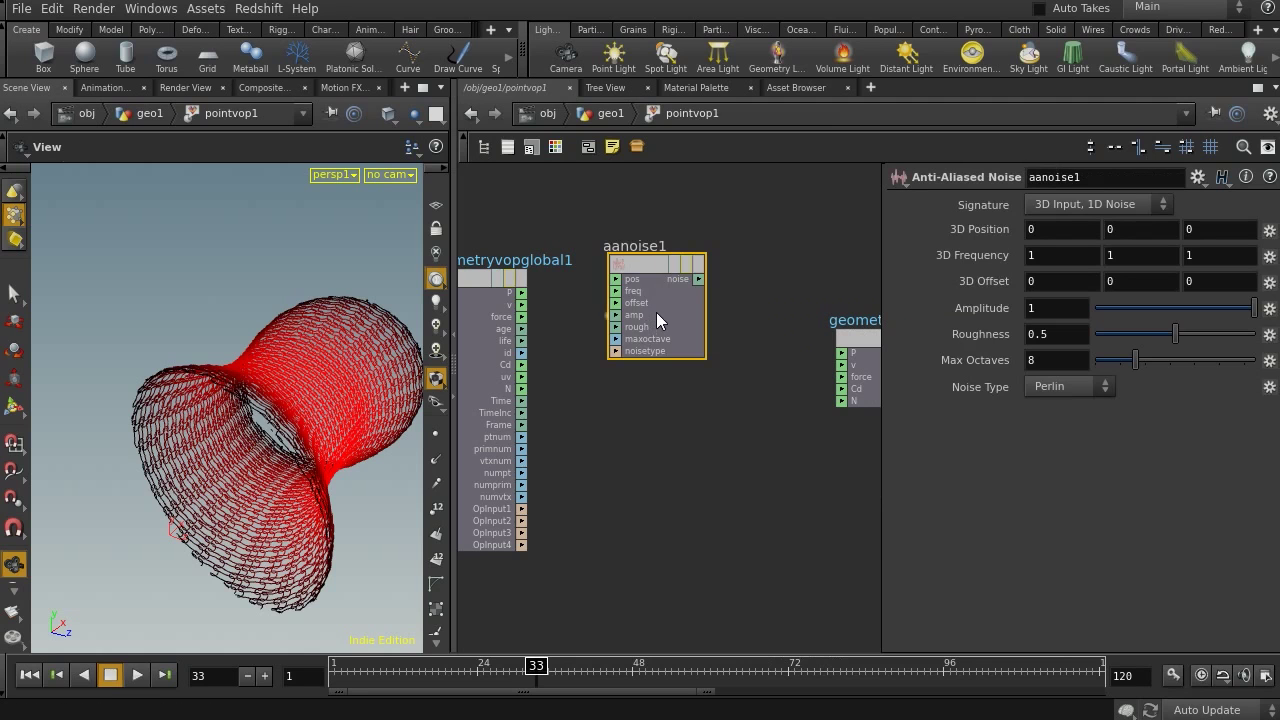
left_click_drag(521, 293, 699, 393)
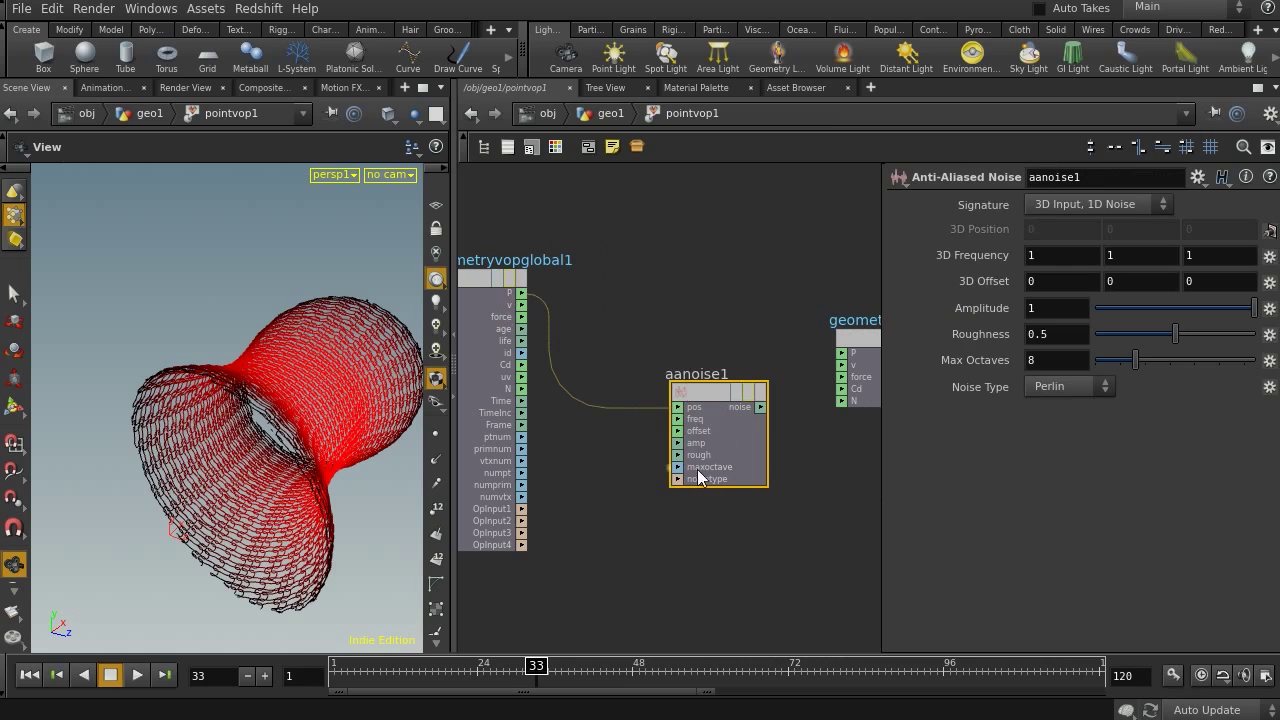
Promote the noise node's freq, offset, amp, rough, maxoctave and noisetype inputs as parameters.
right_click(680, 418)
key("Escape")
right_click(690, 434)
left_click(700, 443)
right_click(685, 446)
left_click(686, 455)
right_click(680, 455)
left_click(690, 465)
right_click(680, 467)
left_click(688, 475)
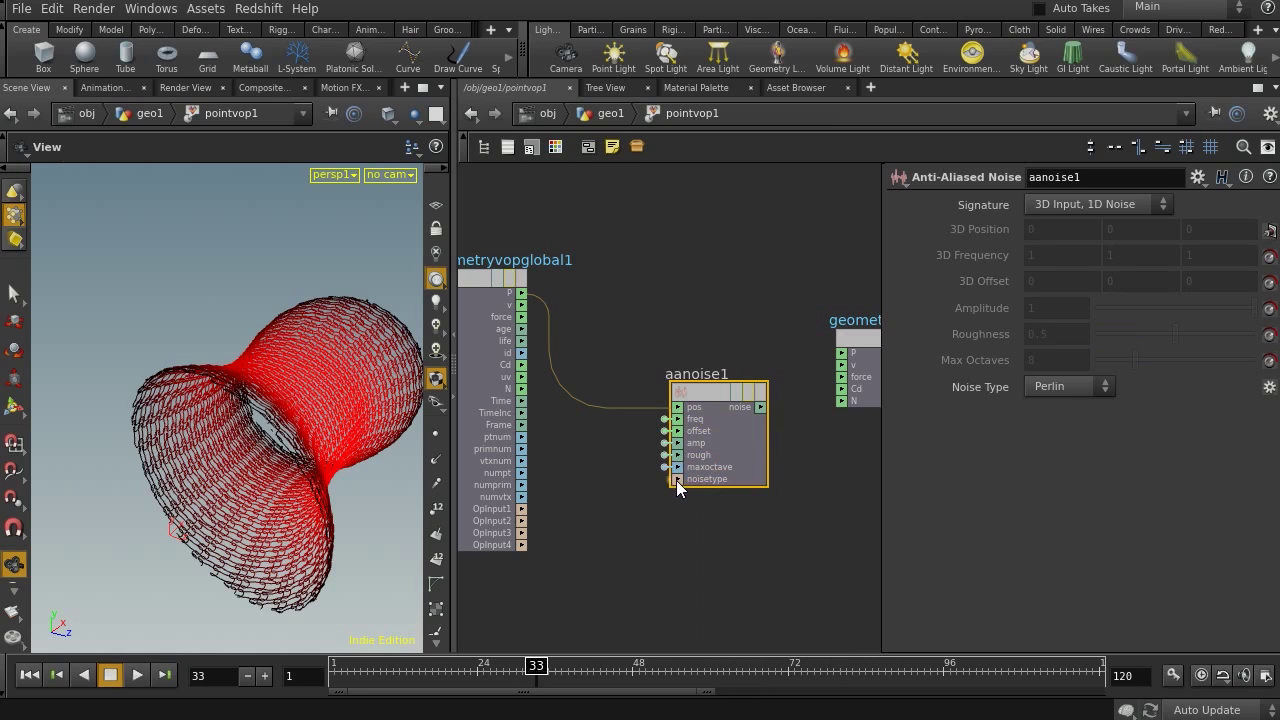
right_click(680, 479)
left_click(695, 488)
Rearrange the VOP nodes, moving the geometry output farther away and aligning aanoise1 with the top of the global node.
middle_click_drag(800, 551, 606, 535)
left_click_drag(710, 370, 800, 390)
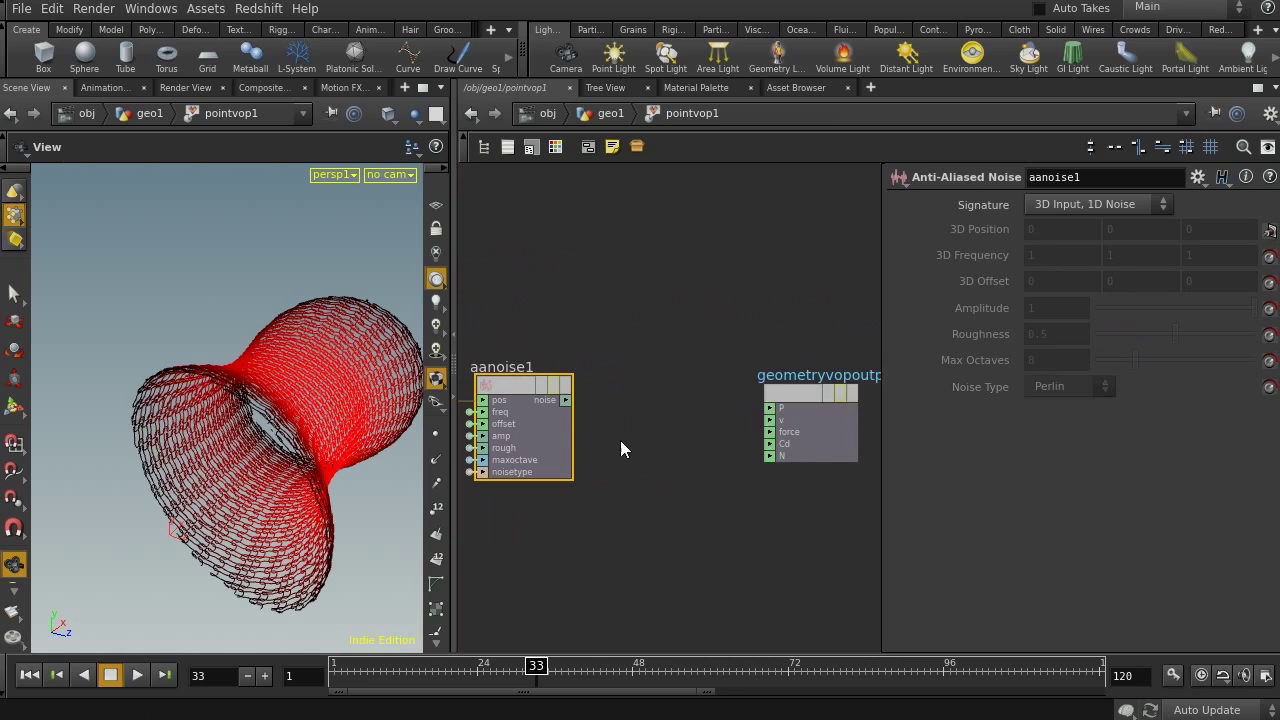
middle_click_drag(620, 440, 778, 384)
right_click(750, 384)
left_click(639, 502)
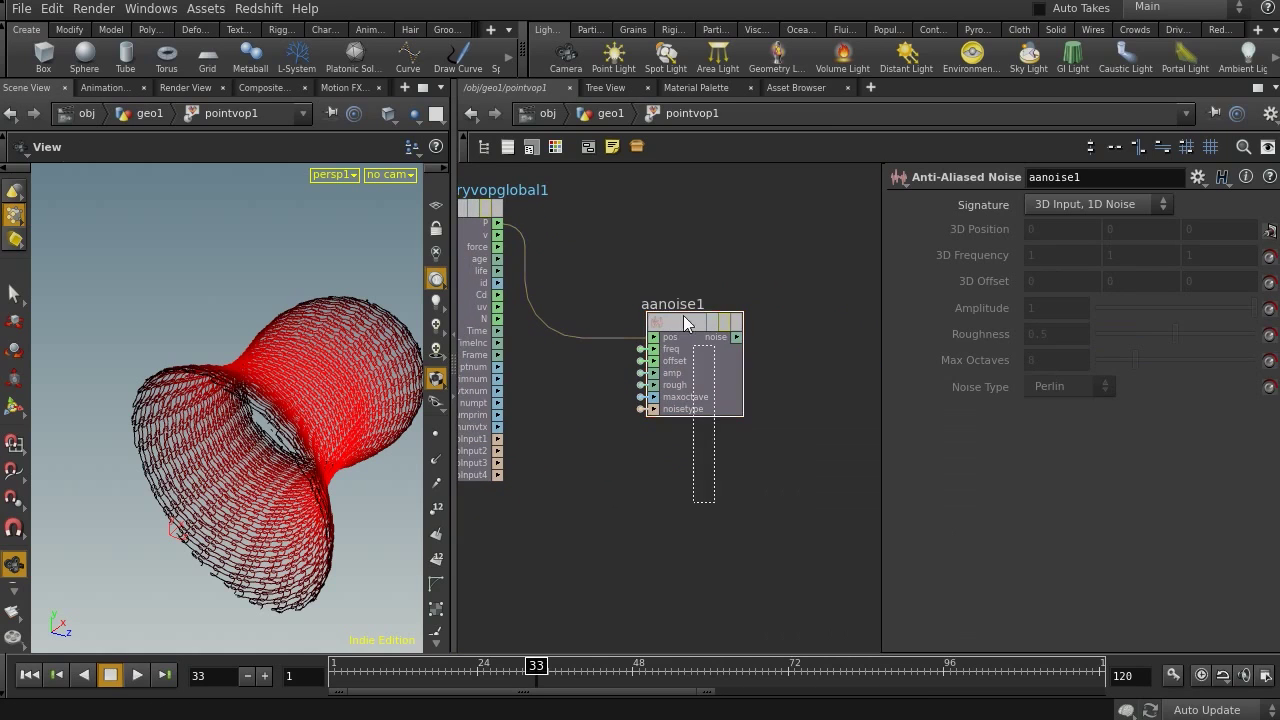
left_click_drag(680, 321, 664, 207)
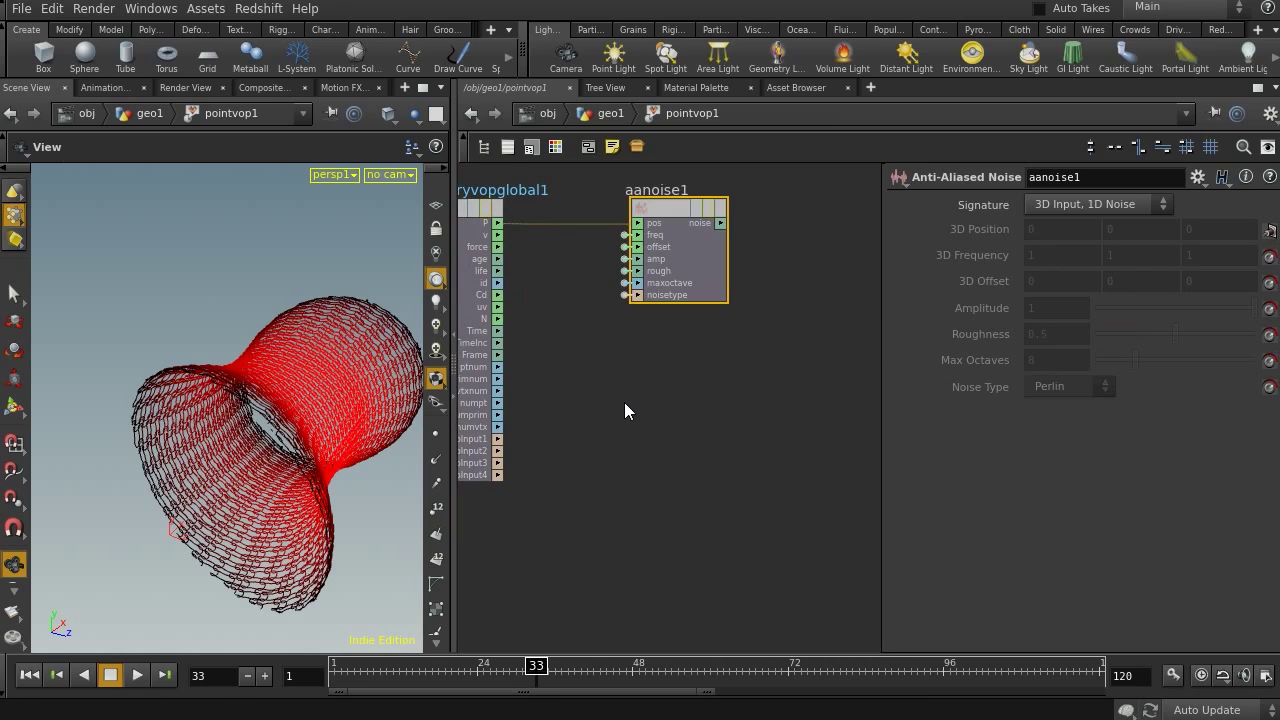
middle_click_drag(604, 433, 665, 435)
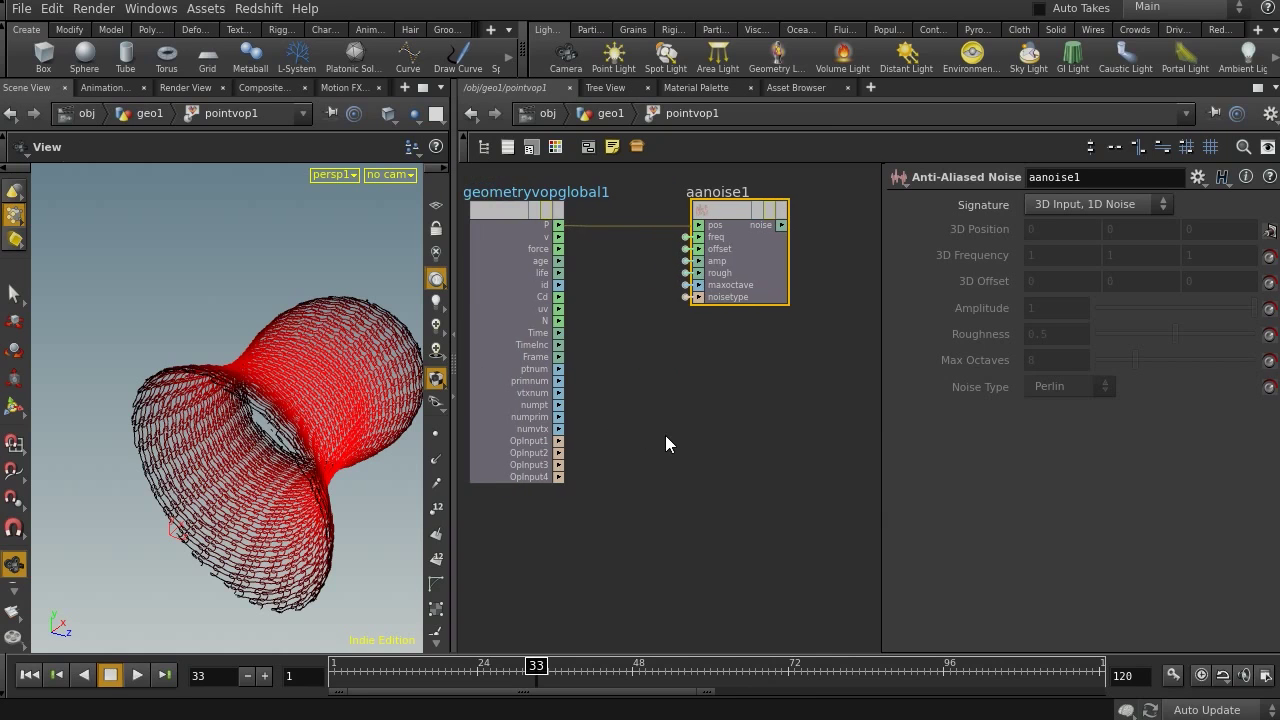
Add a Vector to Float node below aanoise1 and feed it the global Cd color.
key("Tab")
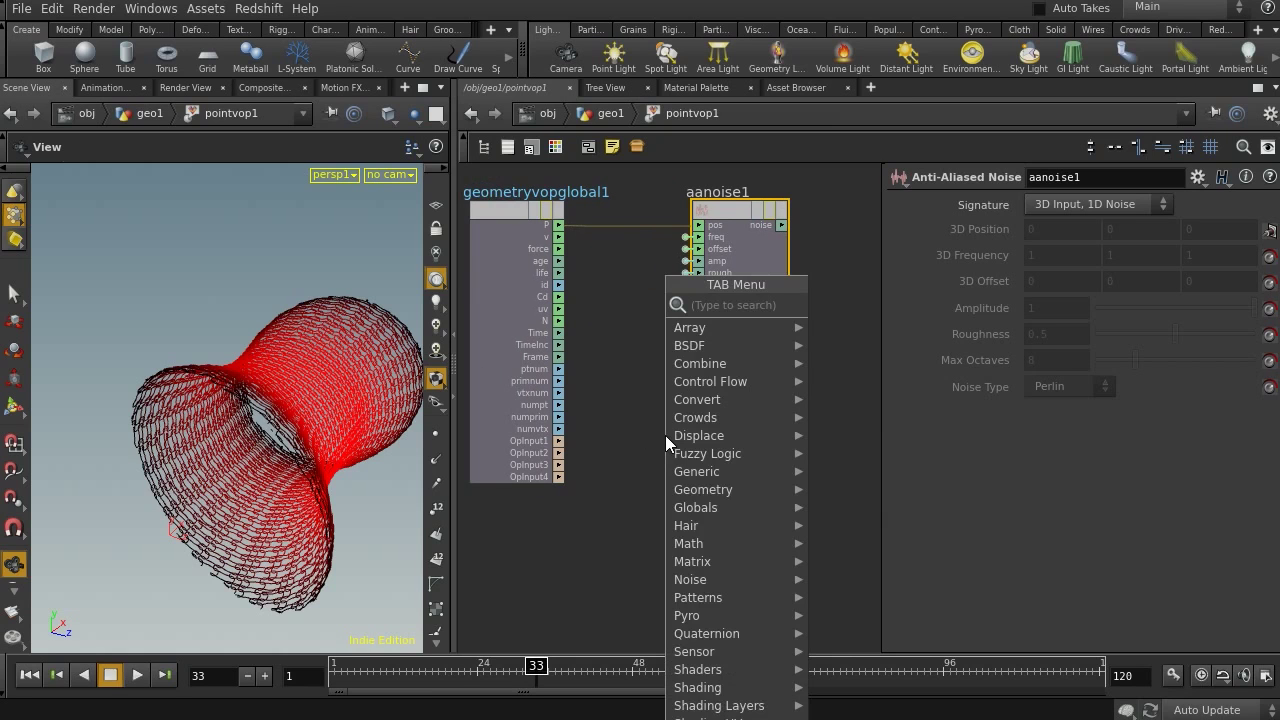
type("vec")
key("Down")
key("Down")
key("Down")
key("Up")
key("Up")
key("Return")
left_click(712, 423)
left_click(684, 413)
middle_click_drag(684, 413, 543, 560)
middle_click_drag(690, 524, 665, 527)
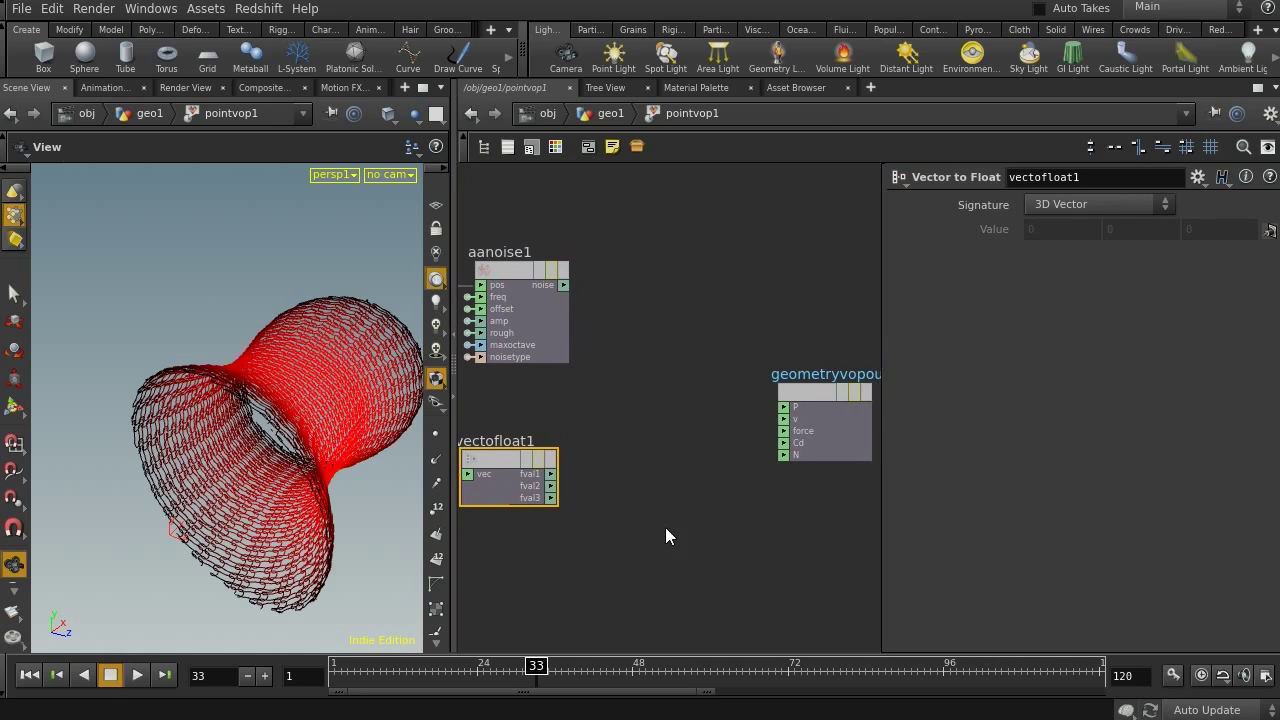
left_click_drag(516, 264, 503, 263)
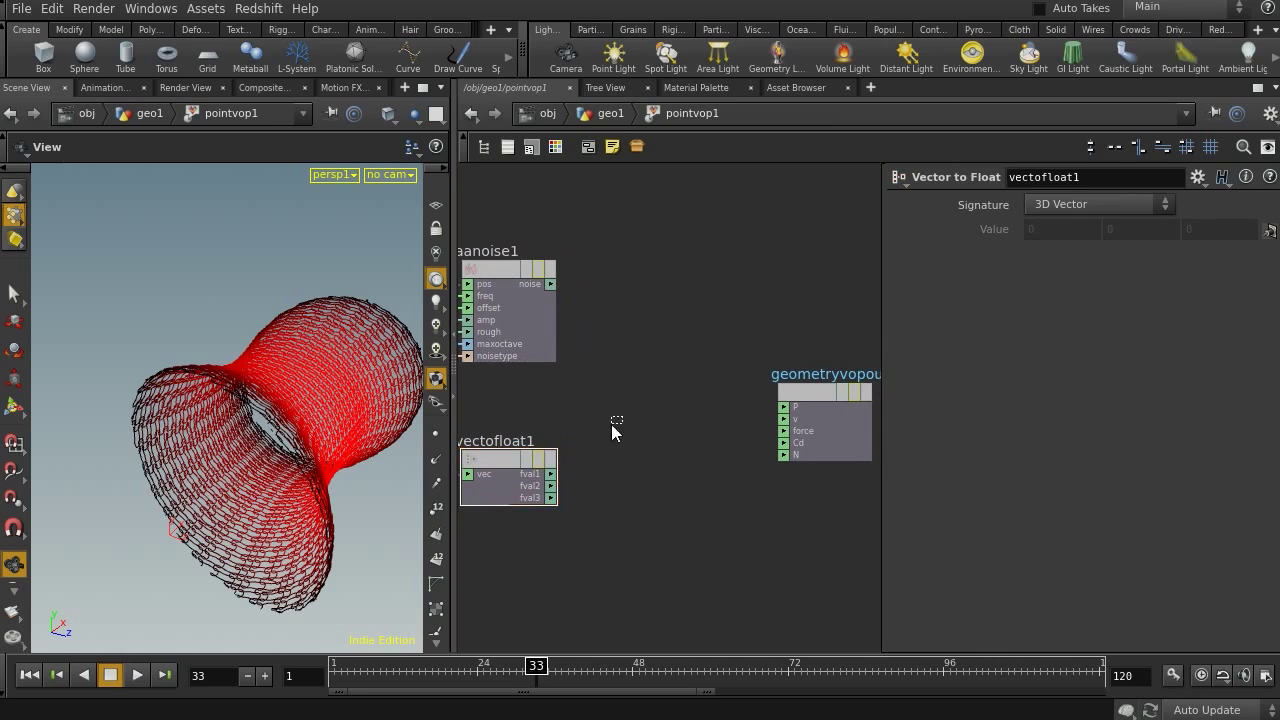
Add an Add node and connect aanoise1's noise and vectofloat1's fval1 outputs to its inputs.
key("Tab")
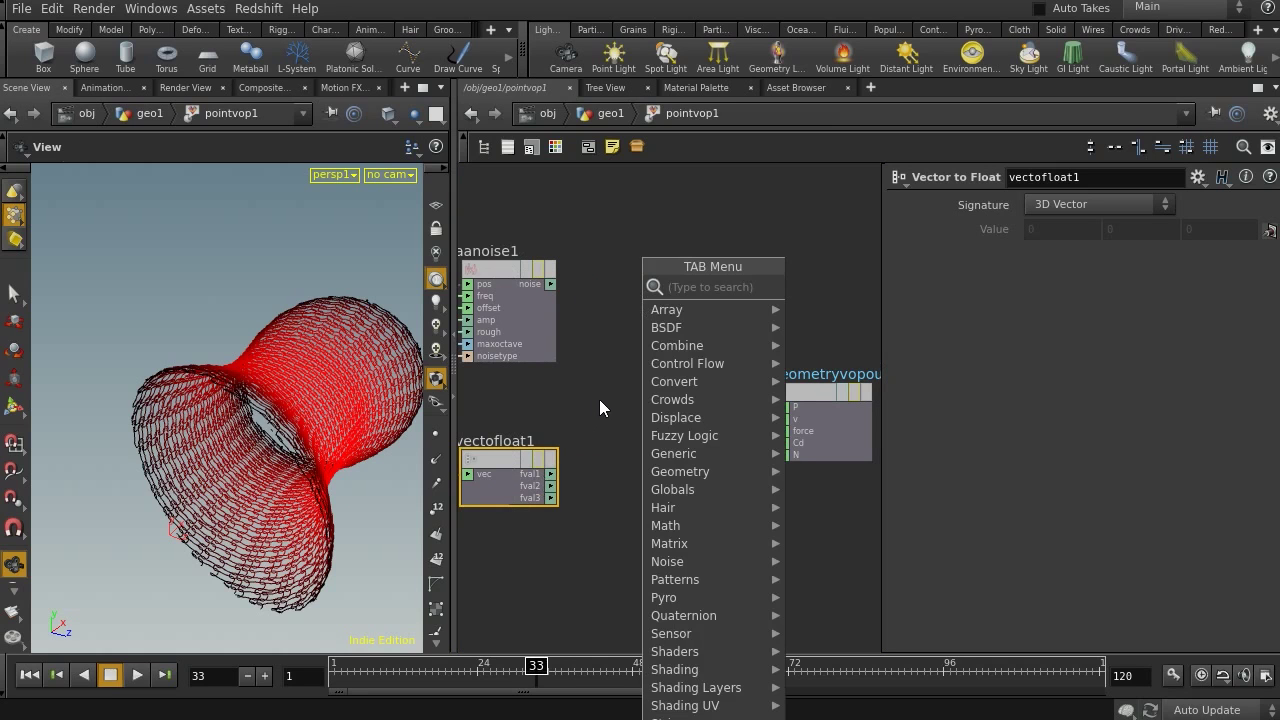
type("ad")
key("Return")
key("Return")
left_click(665, 350)
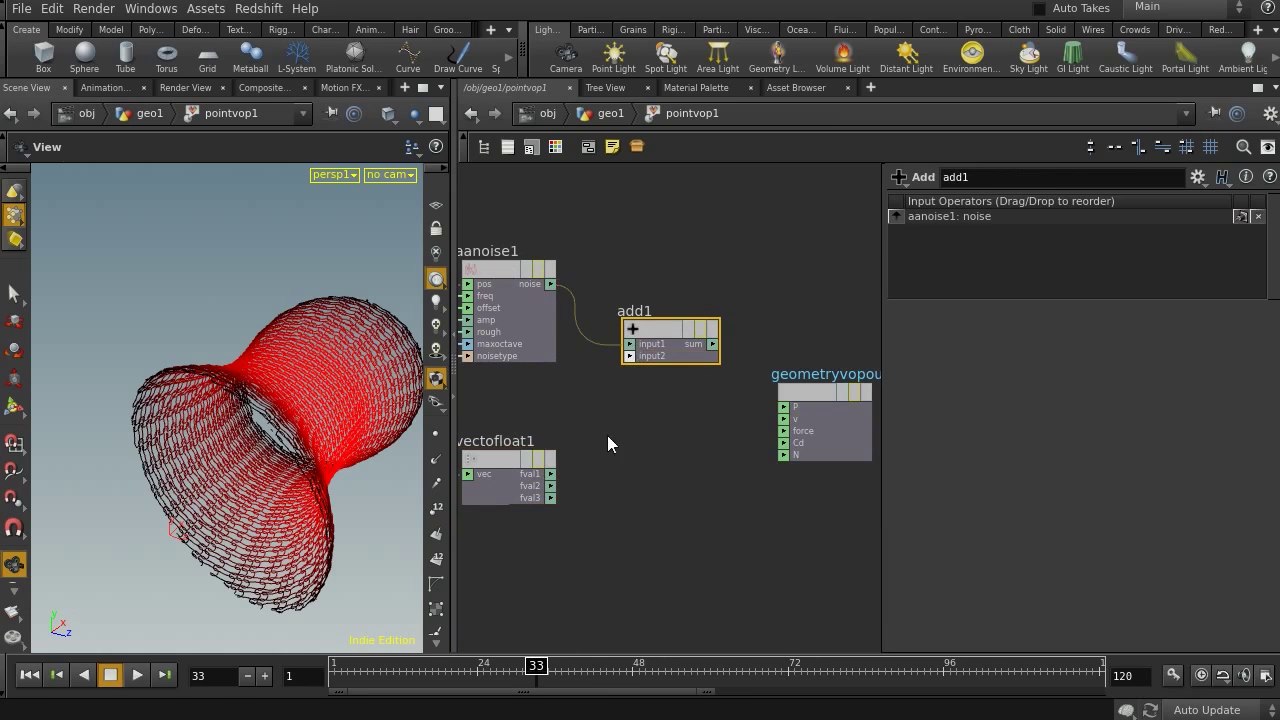
left_click_drag(548, 476, 629, 356)
Place a Float to Vector node between add1 and the geometry output node.
middle_click_drag(688, 457, 520, 457)
left_click_drag(618, 401, 800, 395)
middle_click_drag(689, 414, 651, 451)
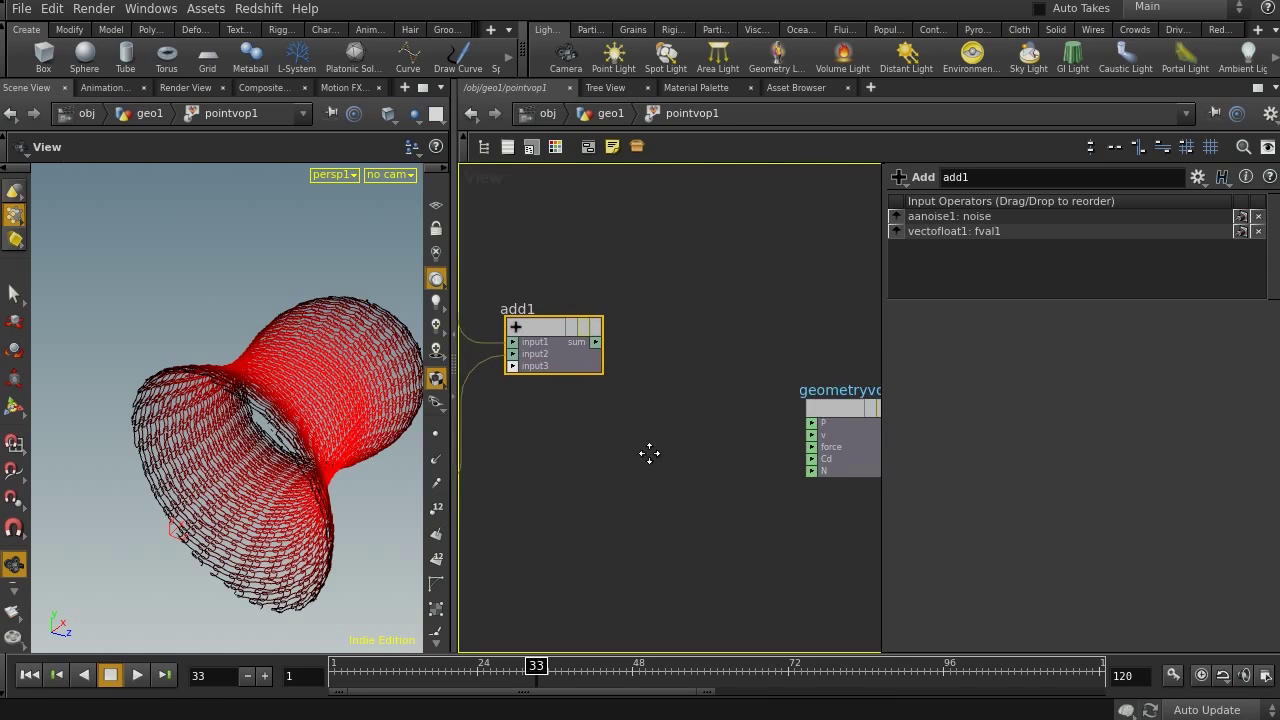
key("Tab")
type("float")
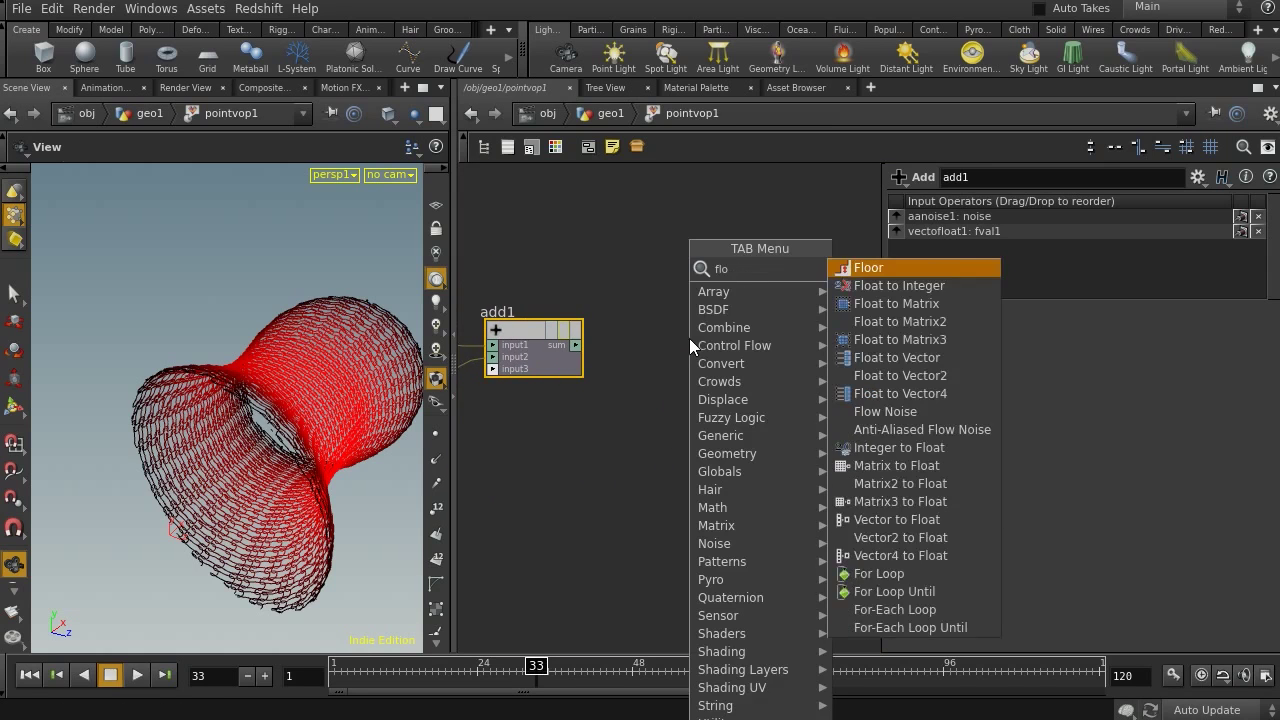
key("Down")
key("Down")
key("Down")
key("Up")
key("Down")
key("Down")
key("Return")
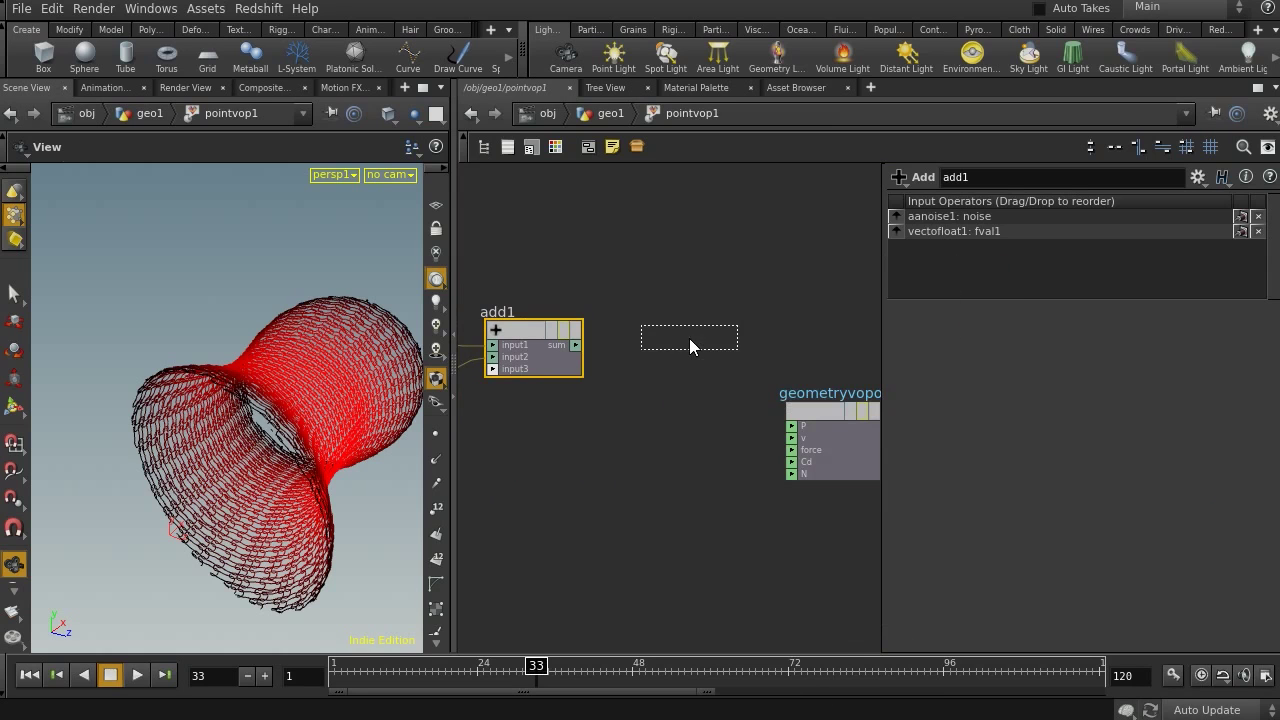
left_click(701, 350)
Connect add1's sum to floattovec1's fval1 and its vec output to Cd on the geometry output node.
middle_click_drag(665, 432, 580, 430)
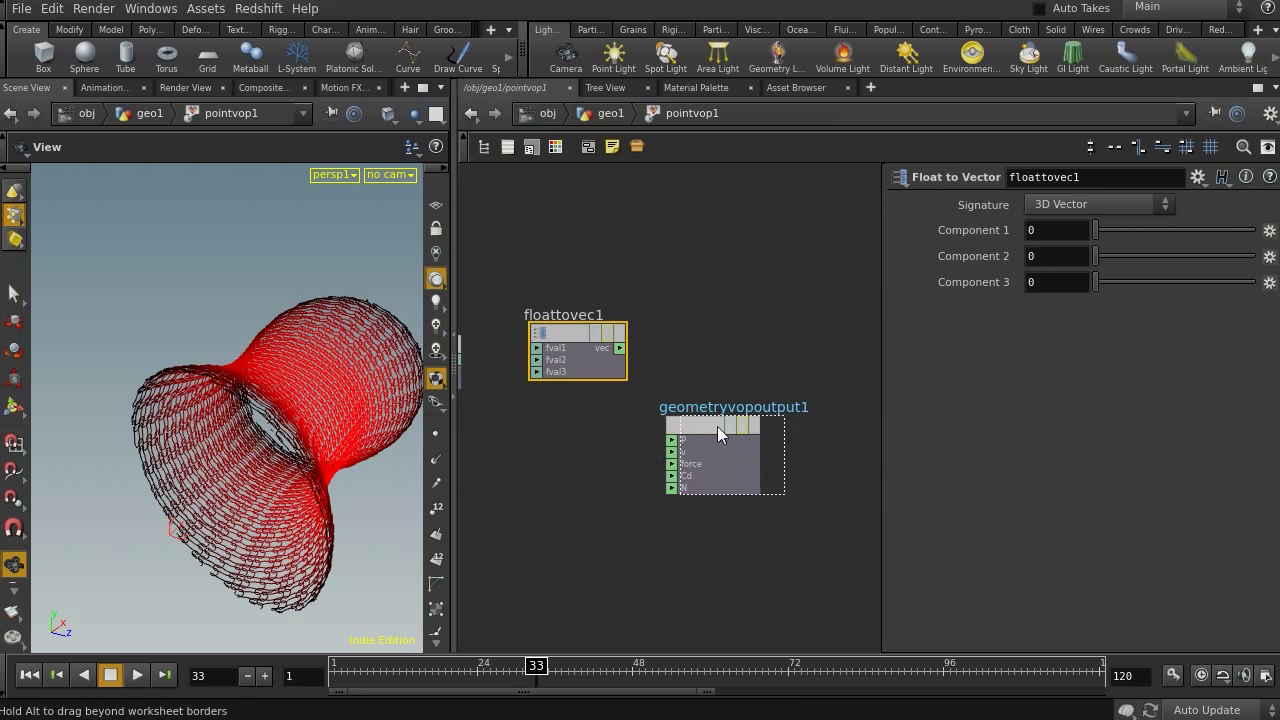
left_click_drag(717, 426, 788, 426)
middle_click_drag(620, 450, 708, 427)
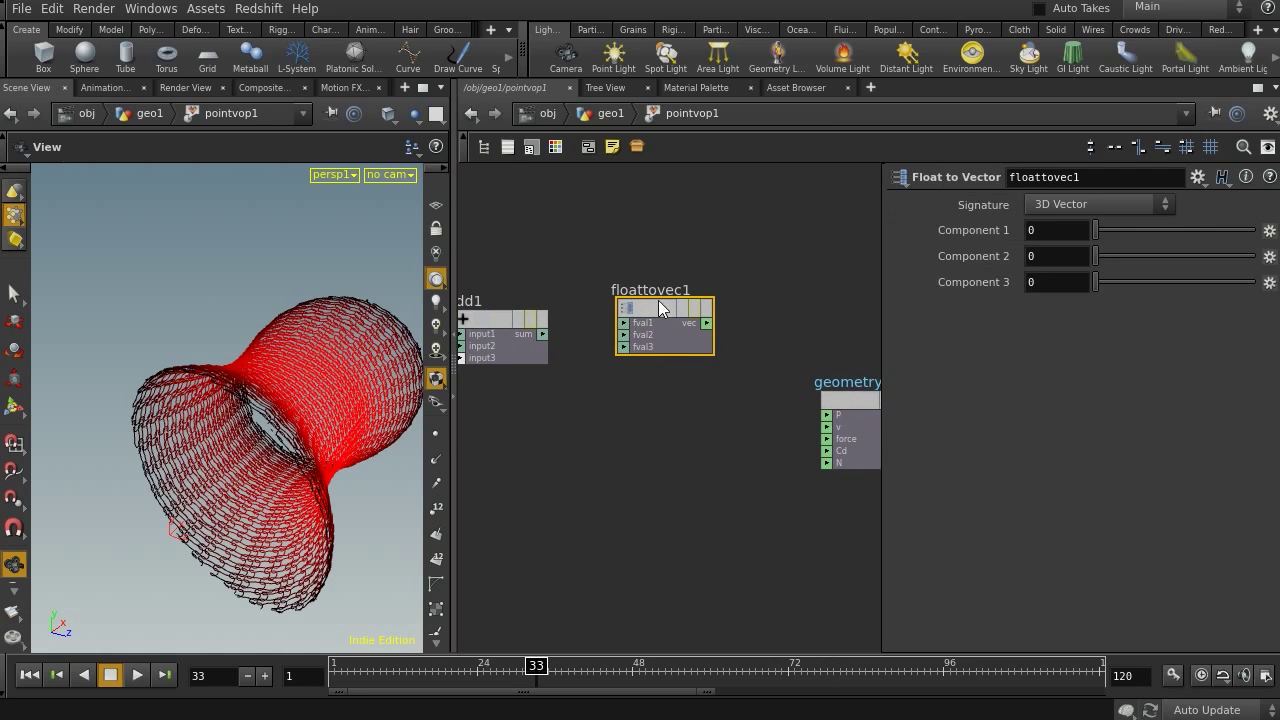
left_click_drag(547, 327, 623, 323)
mouse_move(707, 324)
left_mouse_down()
mouse_move(843, 458)
mouse_move(757, 432)
mouse_move(797, 471)
mouse_move(827, 451)
left_mouse_up()
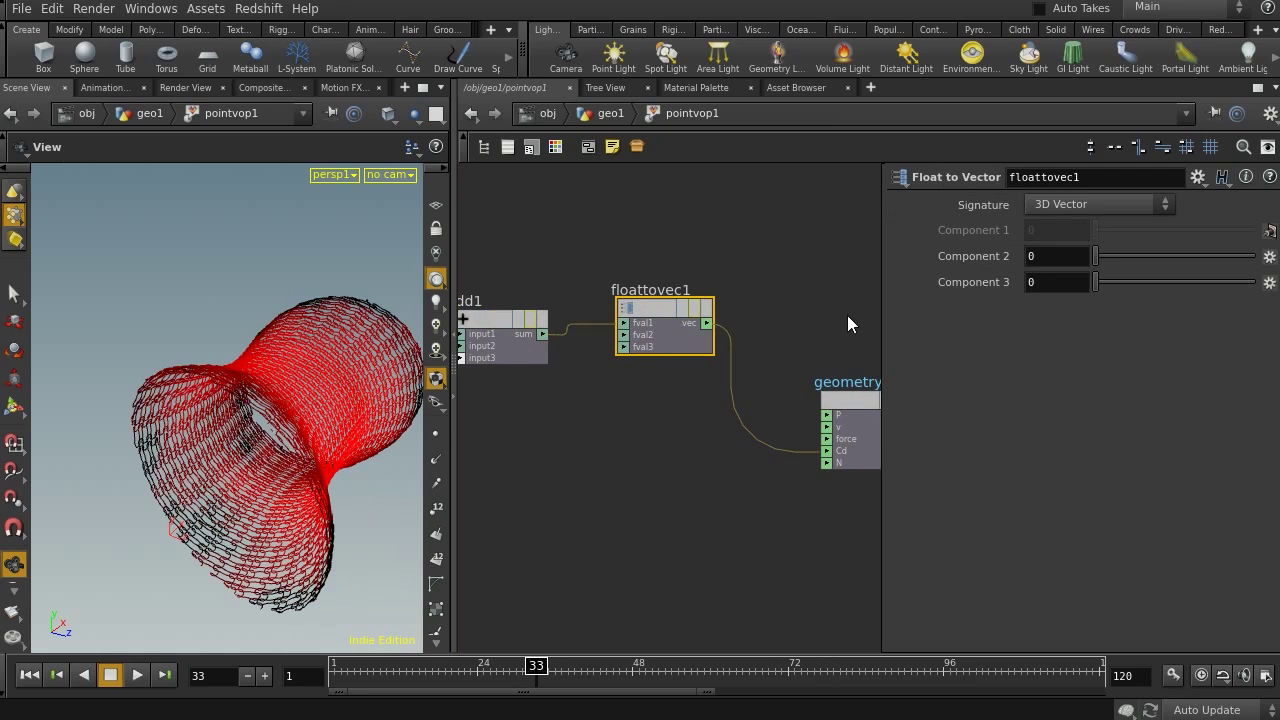
Return to the geo1 network, move delete2 below pointvop1, connect it to the VOP's output and display it.
left_click(610, 115)
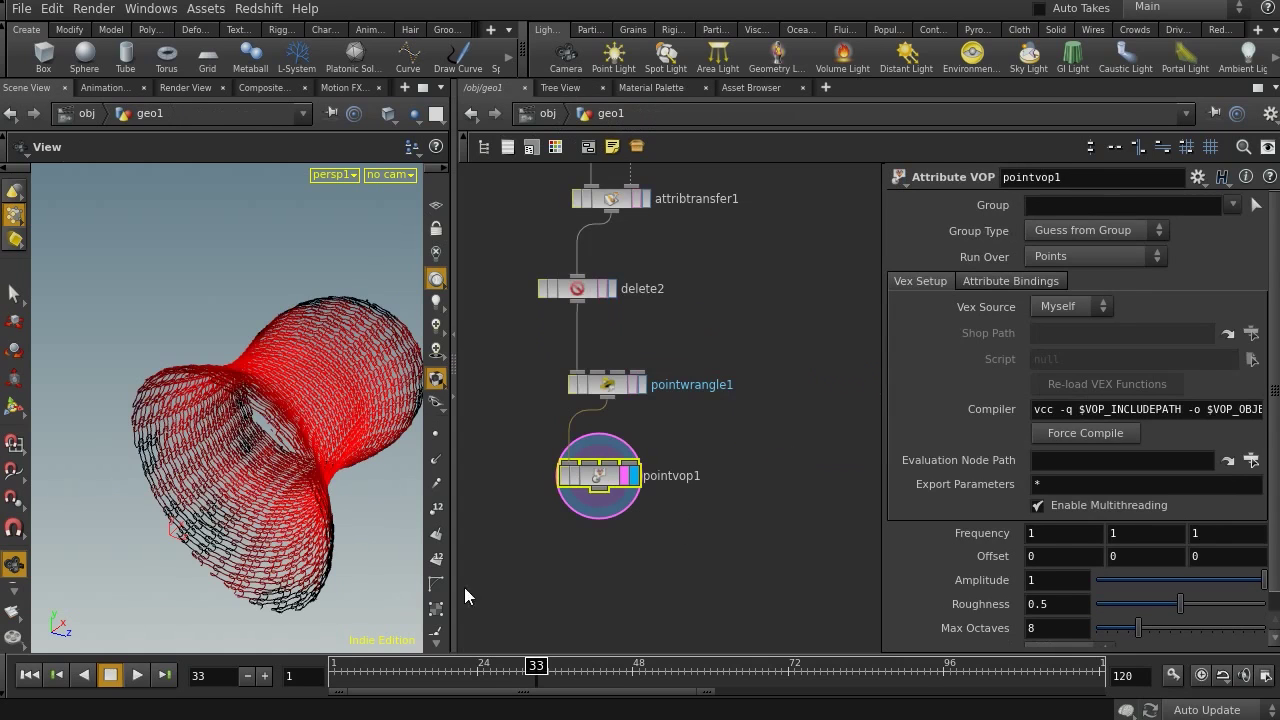
mouse_move(536, 667)
left_mouse_down()
mouse_move(485, 668)
mouse_move(536, 668)
left_mouse_up()
left_click_drag(247, 412, 206, 371)
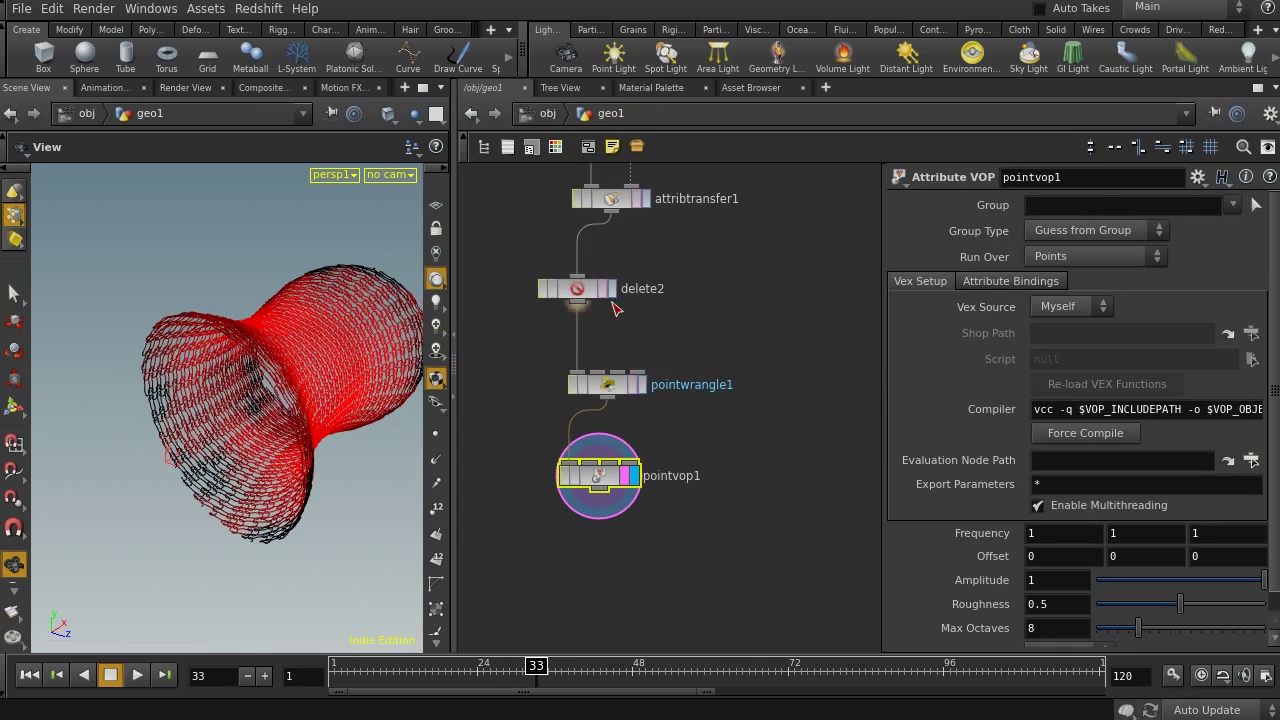
left_click_drag(576, 288, 642, 594)
middle_click_drag(691, 556, 701, 426)
left_click_drag(610, 360, 664, 456)
left_click(665, 466)
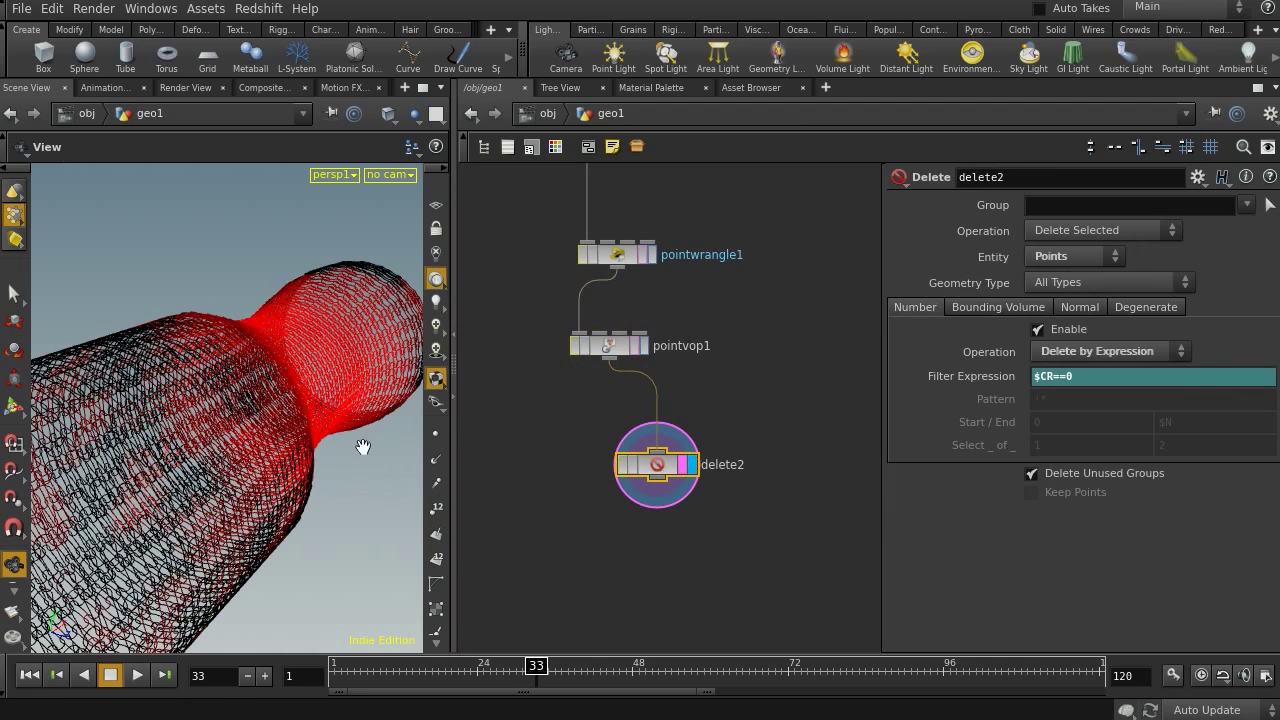
Change delete2's filter expression to $CR<=0 so points with zero or negative red are deleted.
left_click_drag(262, 369, 289, 429)
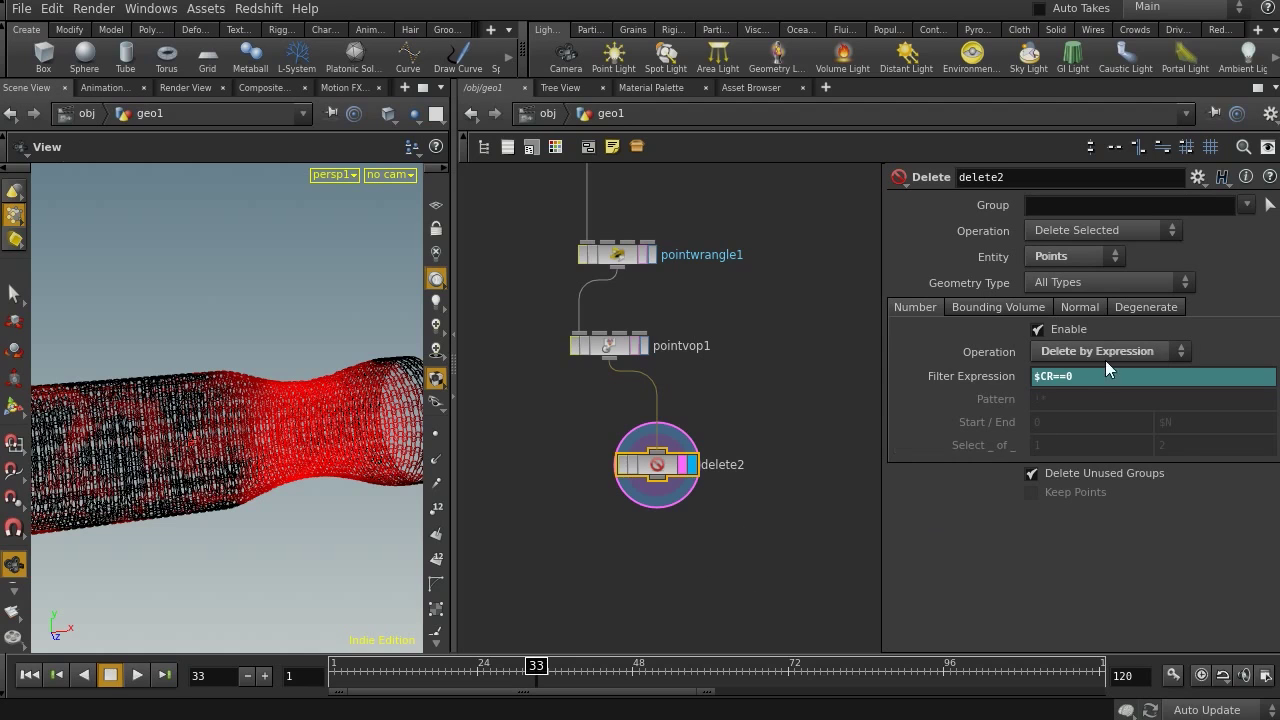
left_click_drag(1092, 383, 1053, 380)
left_click(1125, 391)
key("BackSpace")
type("<")
key("Return")
middle_click_drag(616, 534, 662, 524)
left_click_drag(238, 470, 245, 448)
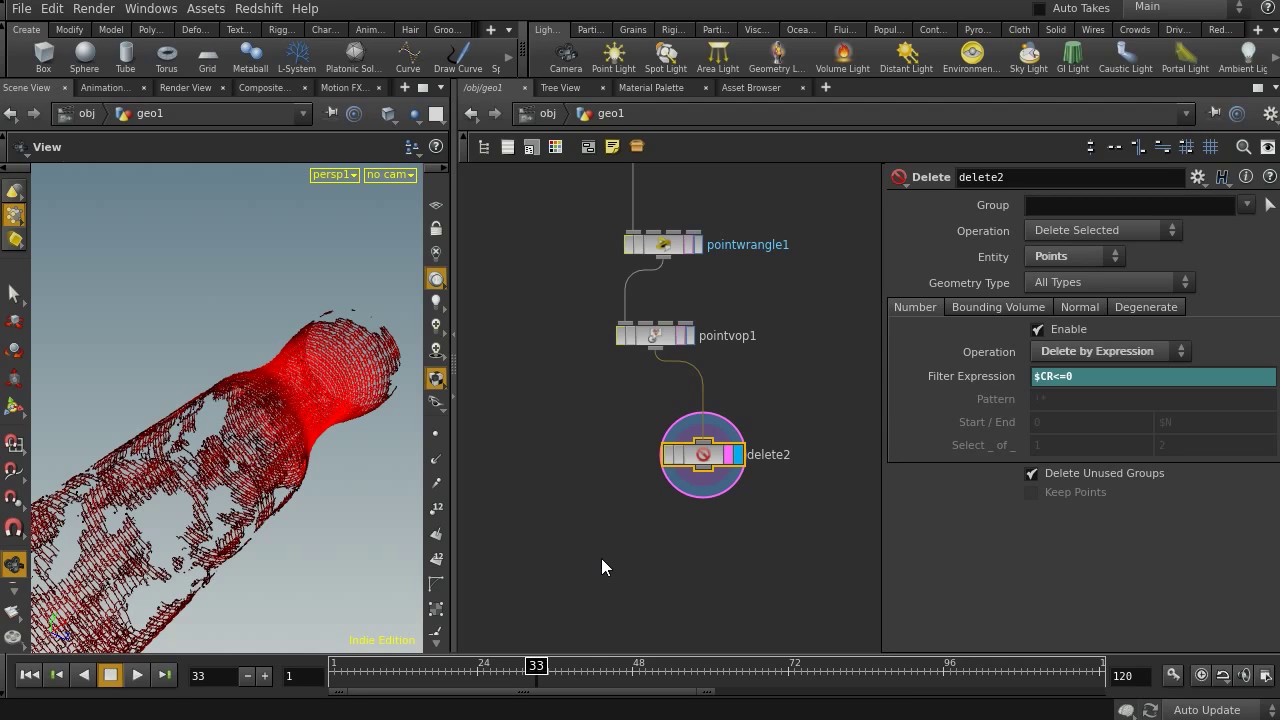
Insert a Group node into the connection between attribtransfer1 and pointwrangle1.
middle_click_drag(605, 388, 647, 562)
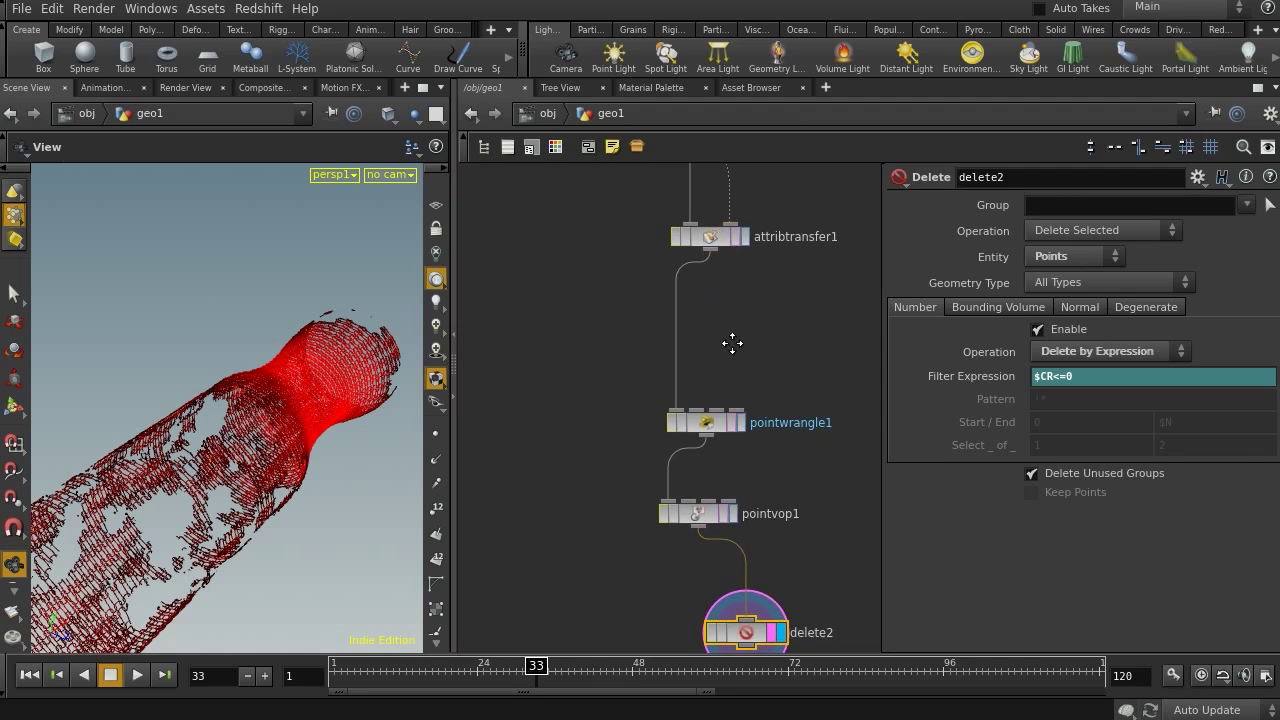
middle_click_drag(717, 378, 710, 348)
key("Tab")
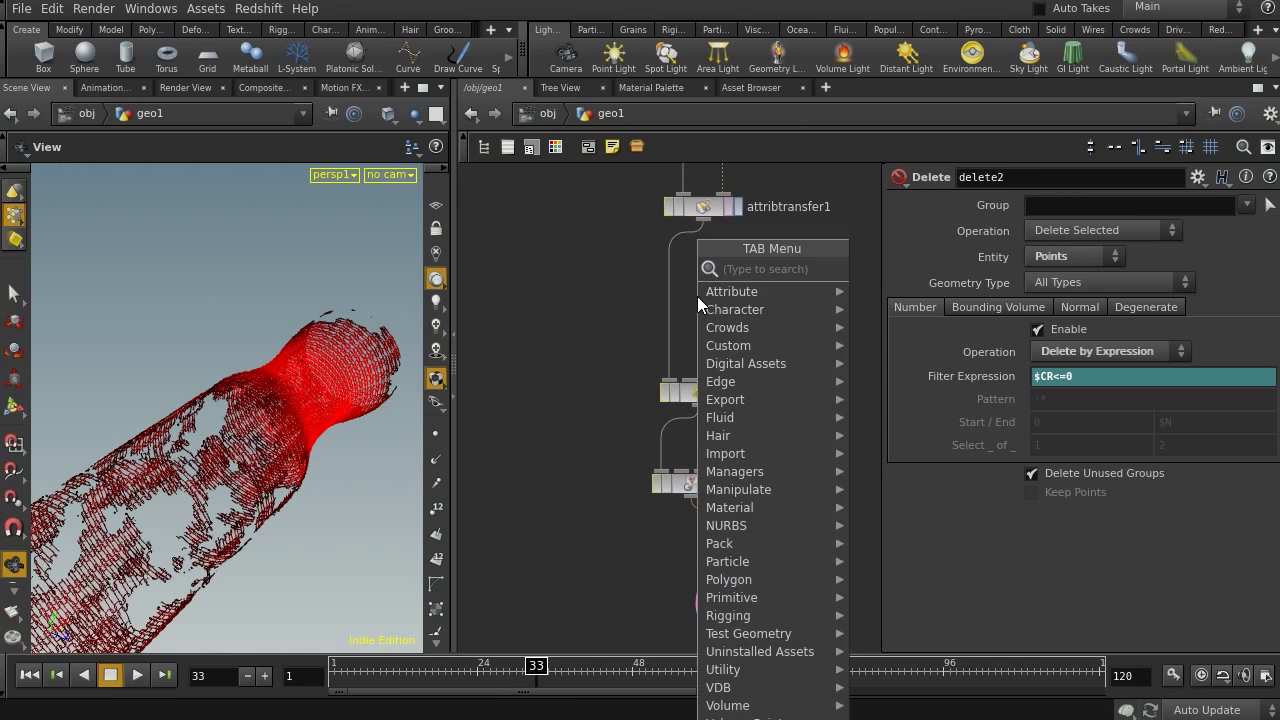
type("gr")
left_click(908, 284)
left_click(672, 298)
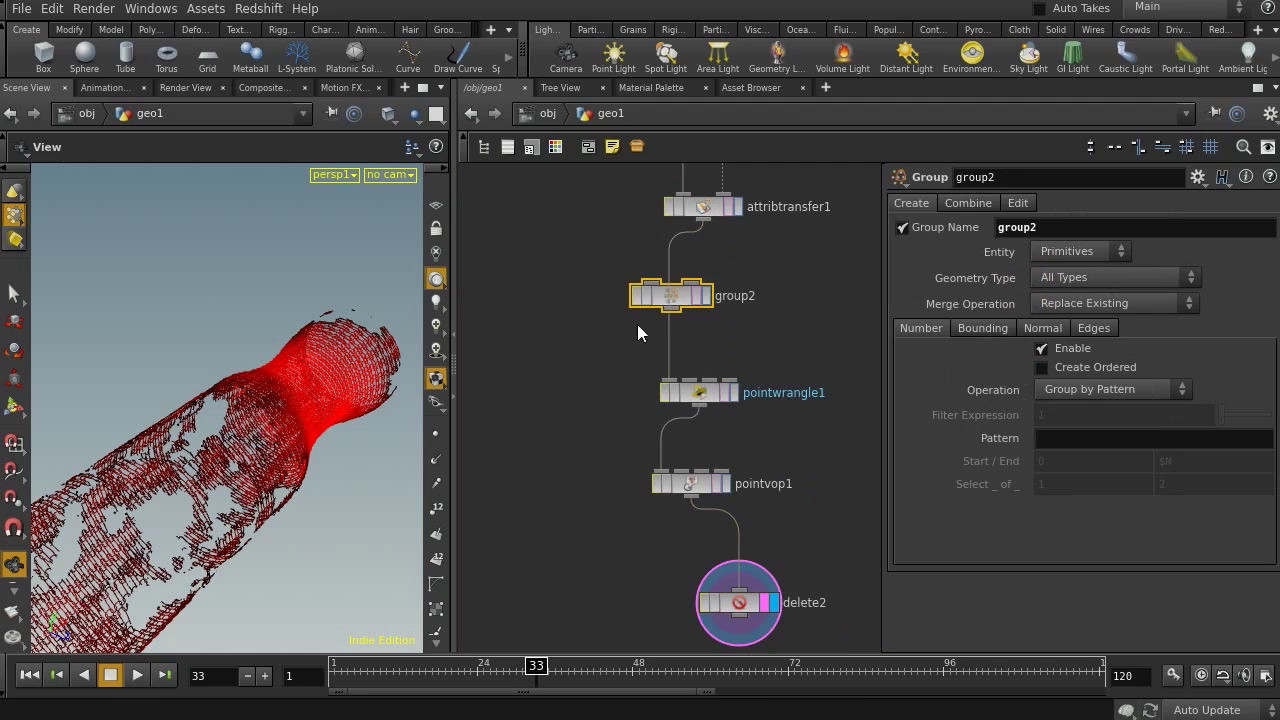
left_click_drag(752, 340, 583, 271)
Set the new Group node to group points by expression with the filter expression $CR>0.
left_click(1137, 391)
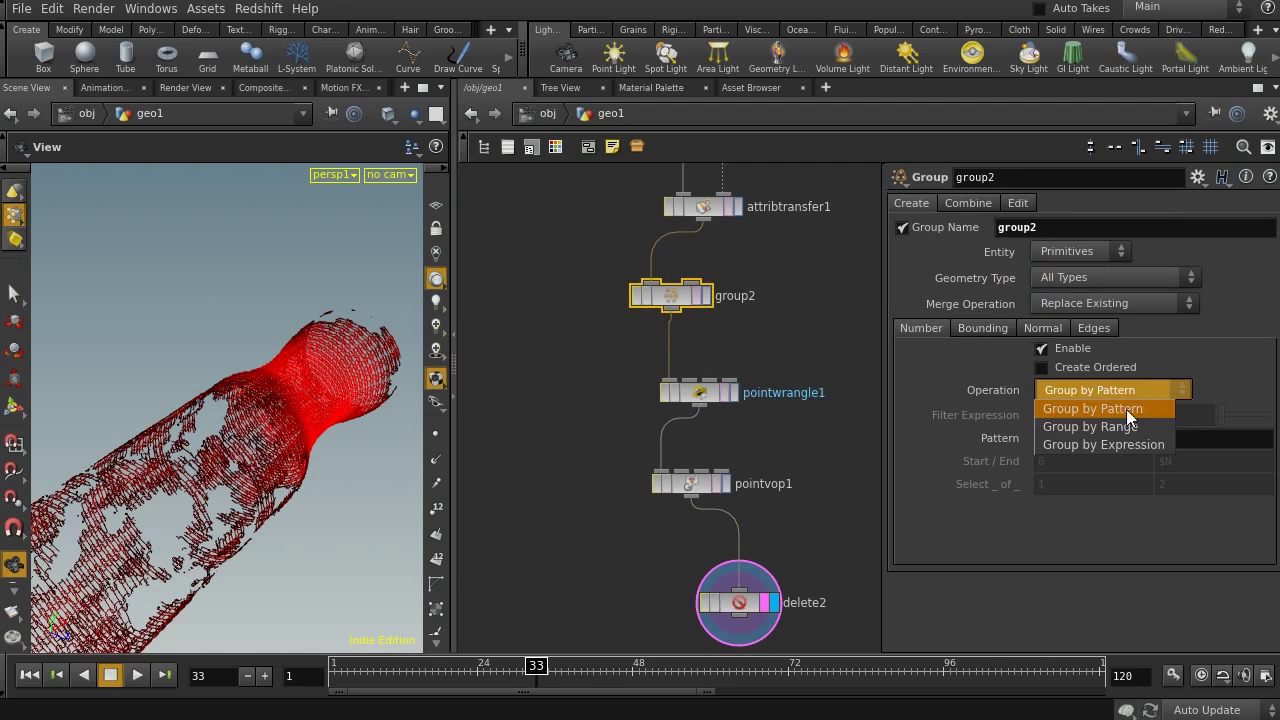
left_click(1070, 448)
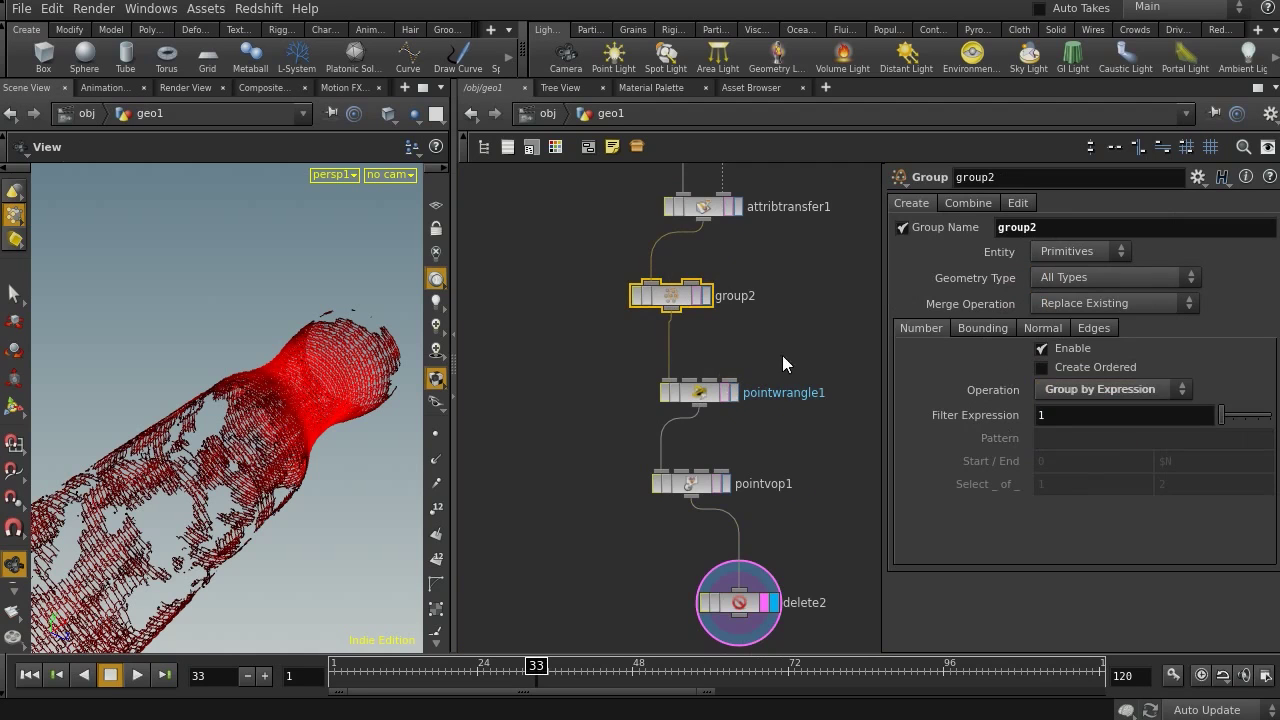
left_click(1060, 251)
left_click(1066, 290)
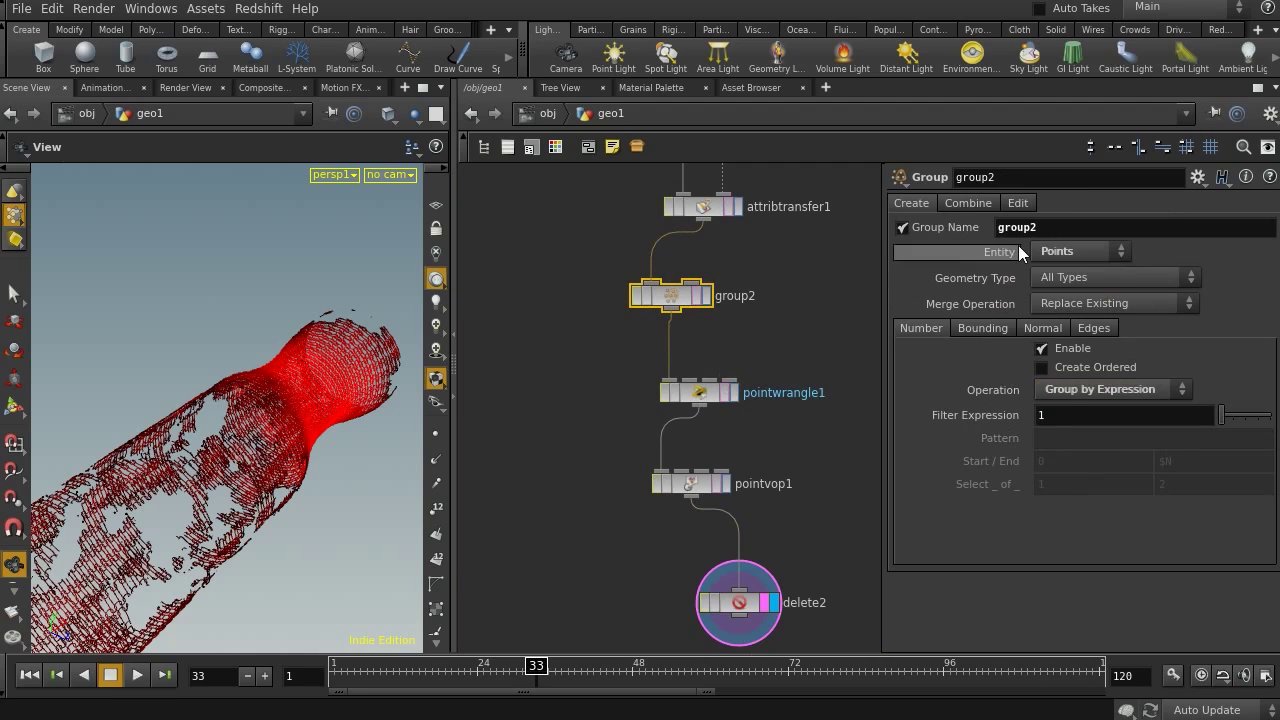
left_click(1074, 412)
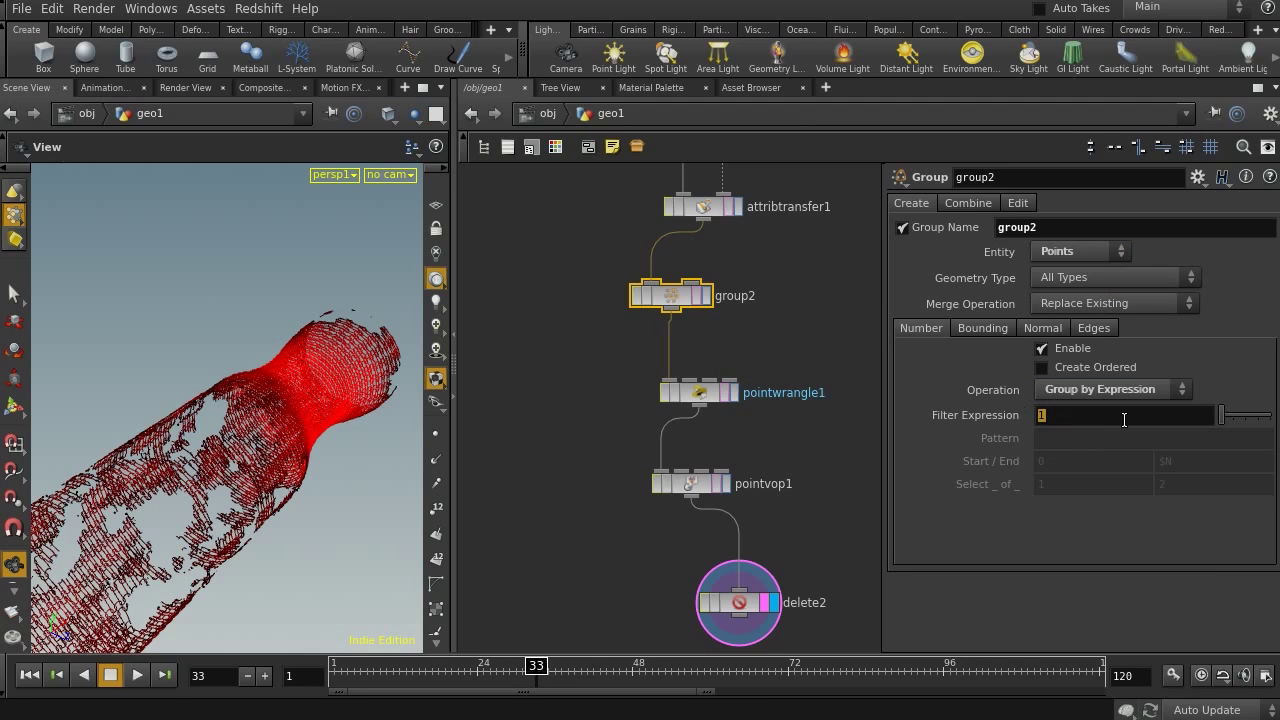
type("$CR>0")
key("Return")
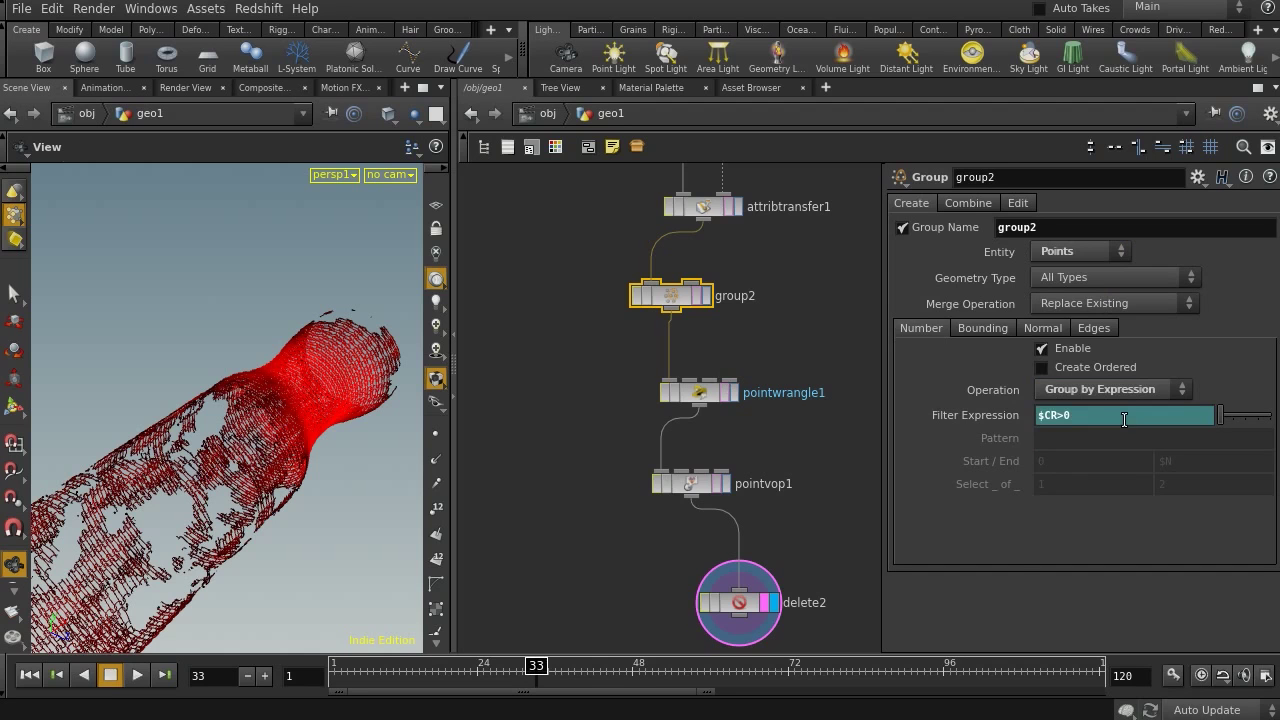
Restrict pointvop1 to the point group group2.
left_click_drag(570, 530, 778, 452)
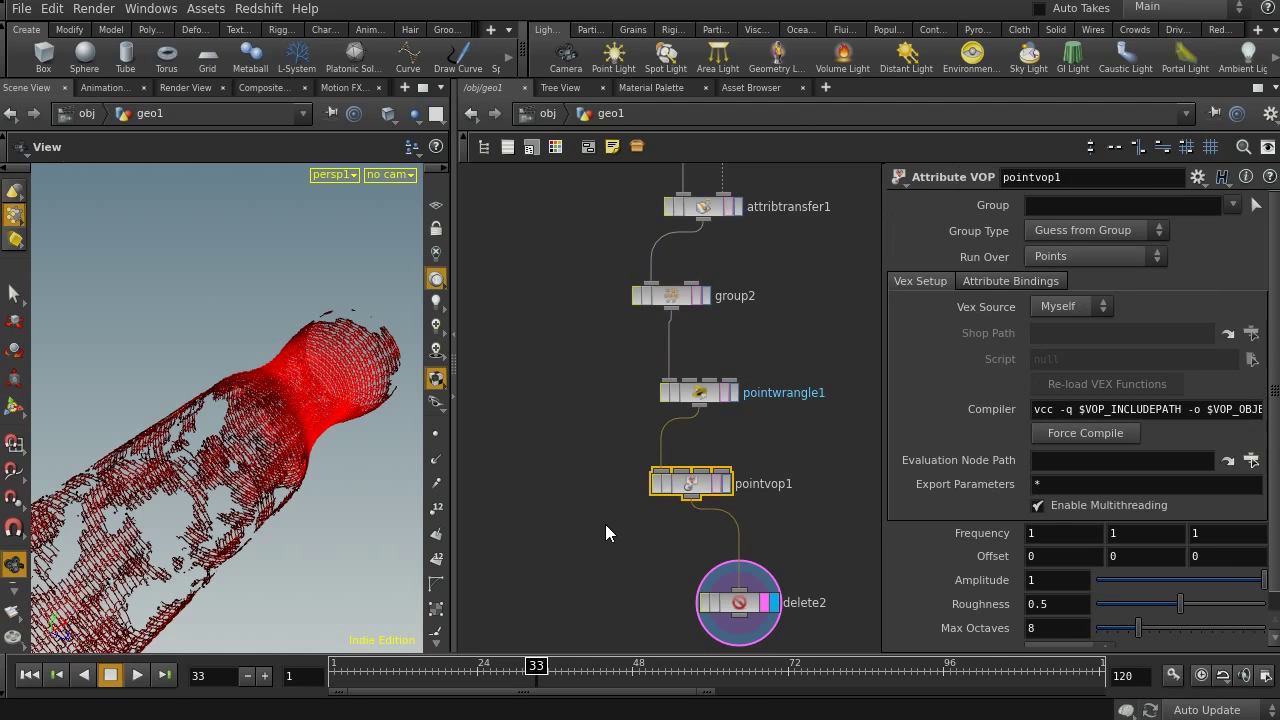
left_click(1232, 205)
left_click(1250, 280)
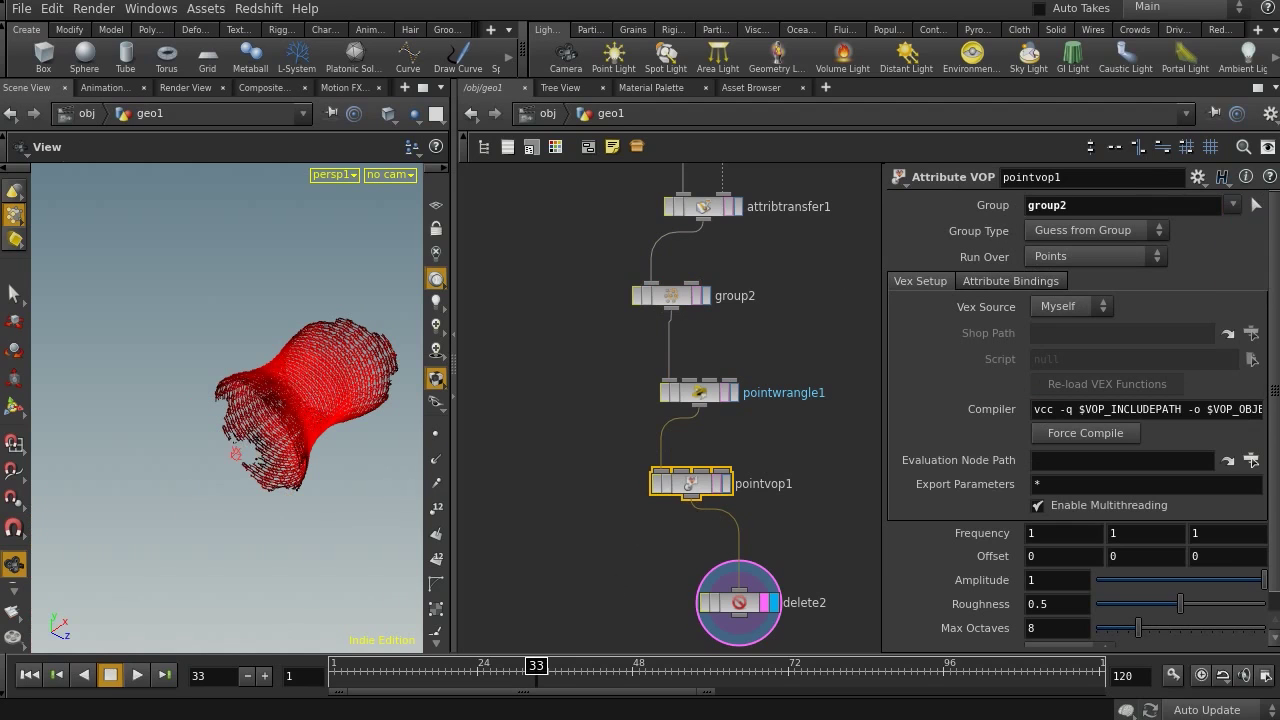
Rename the point group created by the group2 node to redpoints.
left_click_drag(564, 338, 751, 268)
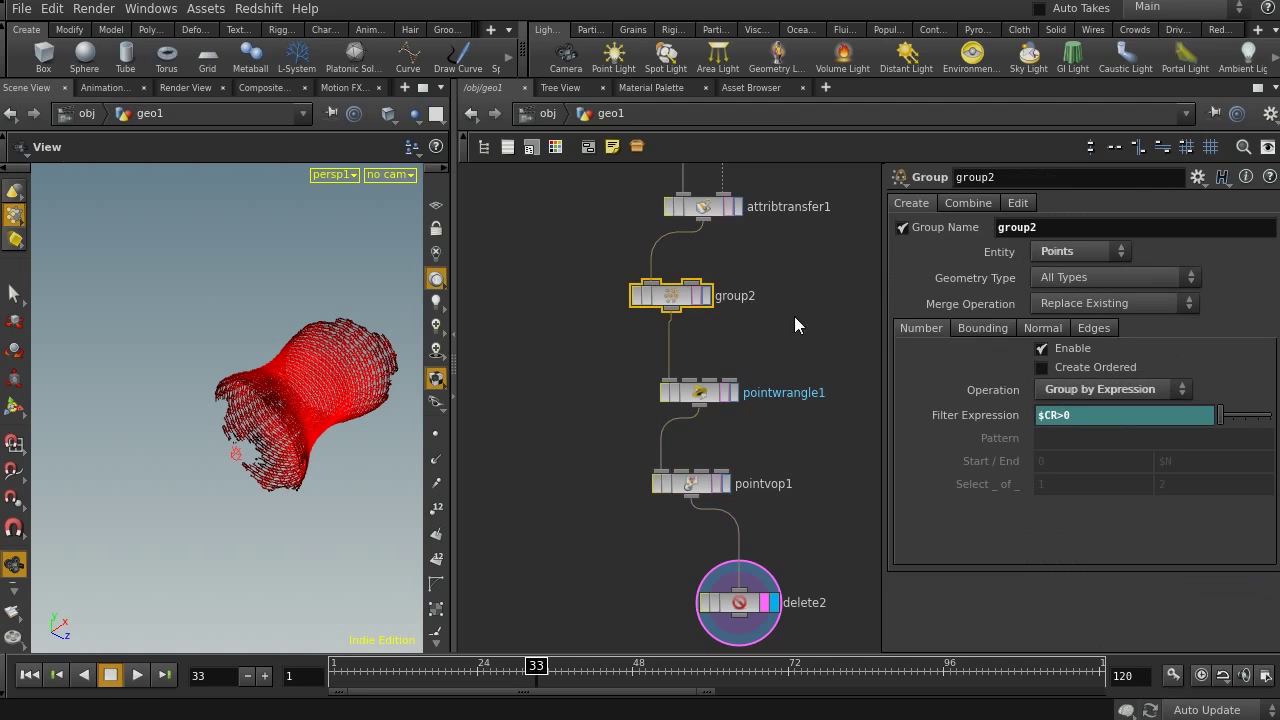
left_click_drag(1108, 232, 992, 251)
type("redpoints")
key("Return")
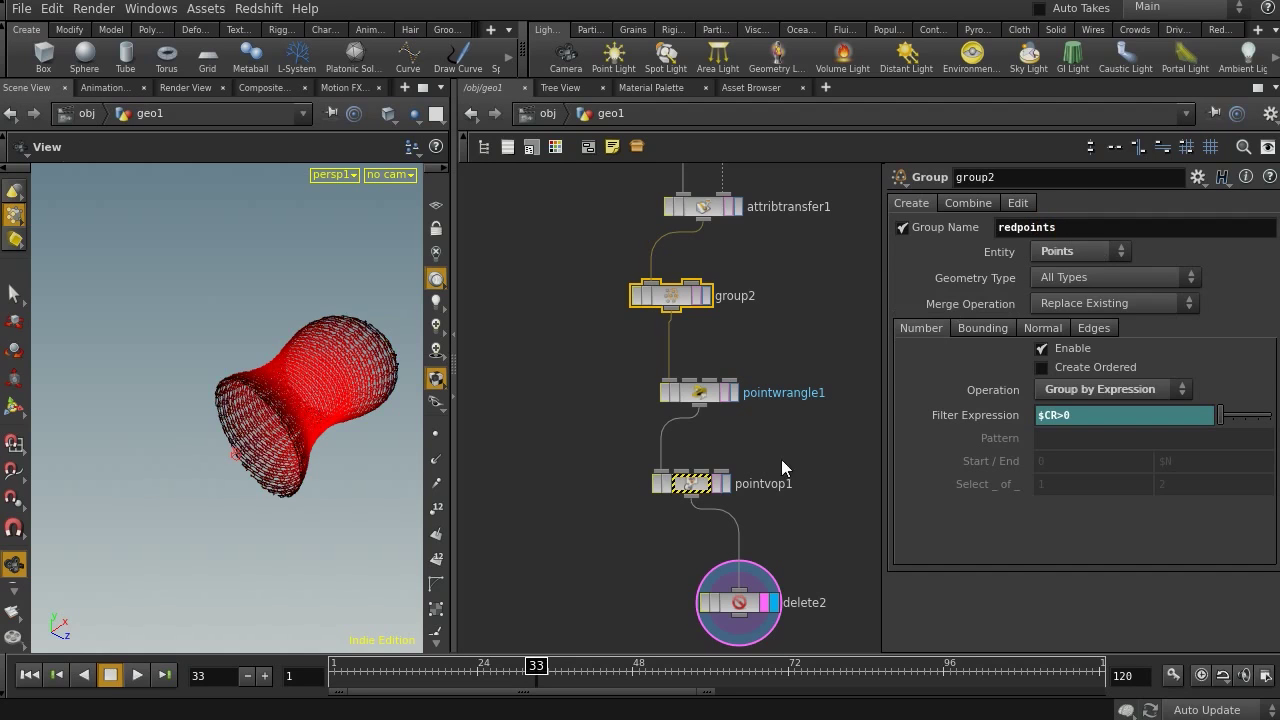
Set pointvop1's group to redpoints, select delete2 and inspect the tube's broken edge.
left_click(690, 483)
double_click(1040, 205)
type("re")
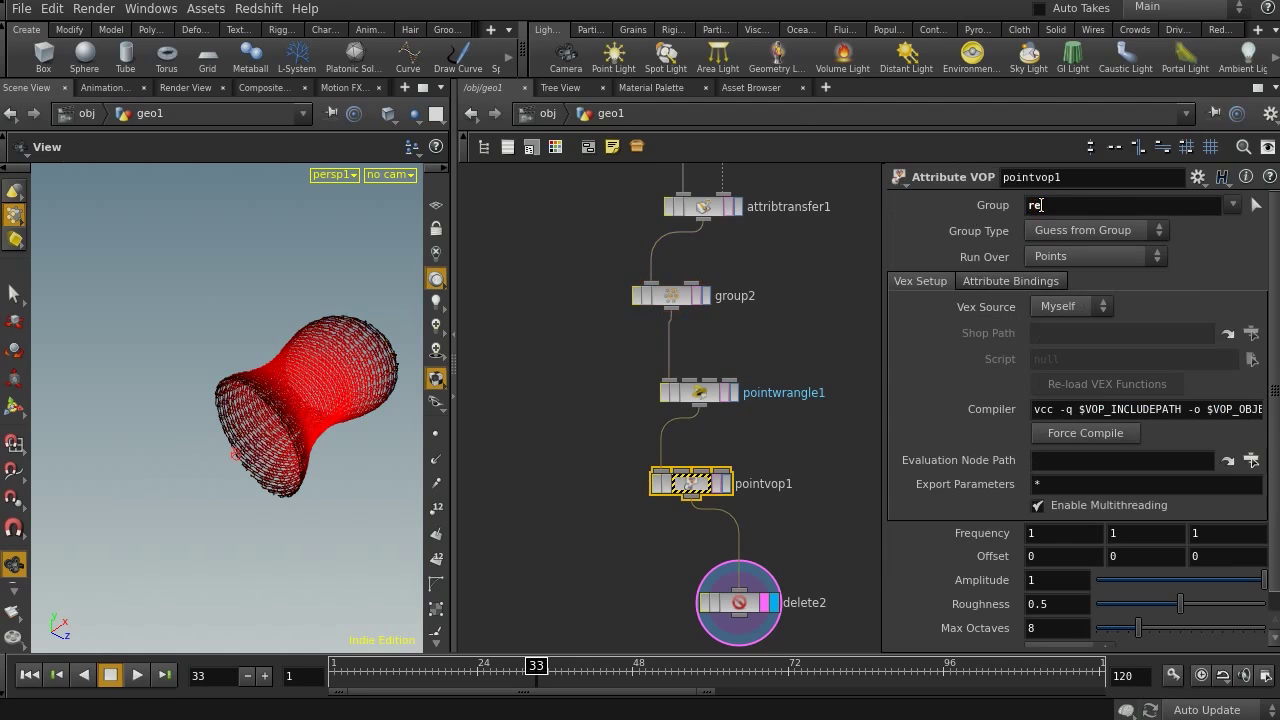
type("dpoints")
key("Return")
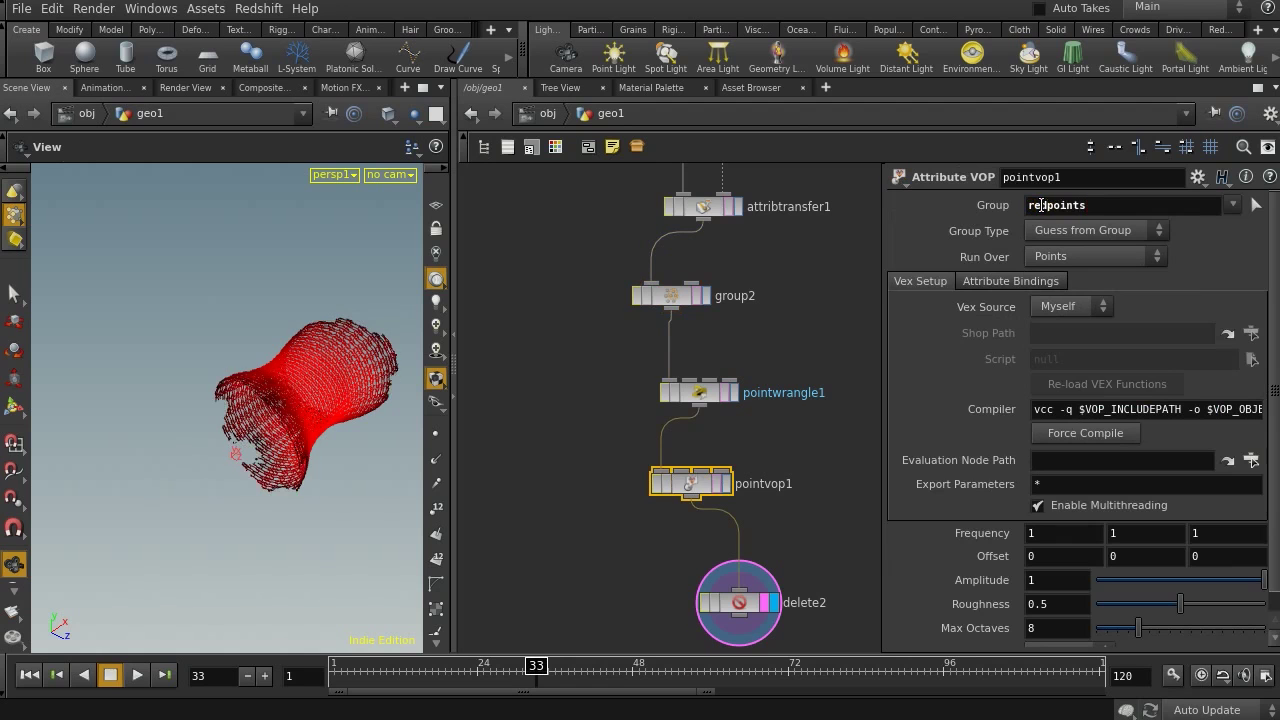
middle_click_drag(833, 558, 817, 451)
left_click(731, 502)
left_click_drag(214, 465, 200, 398)
right_click_drag(200, 398, 242, 390)
left_click_drag(242, 390, 366, 411)
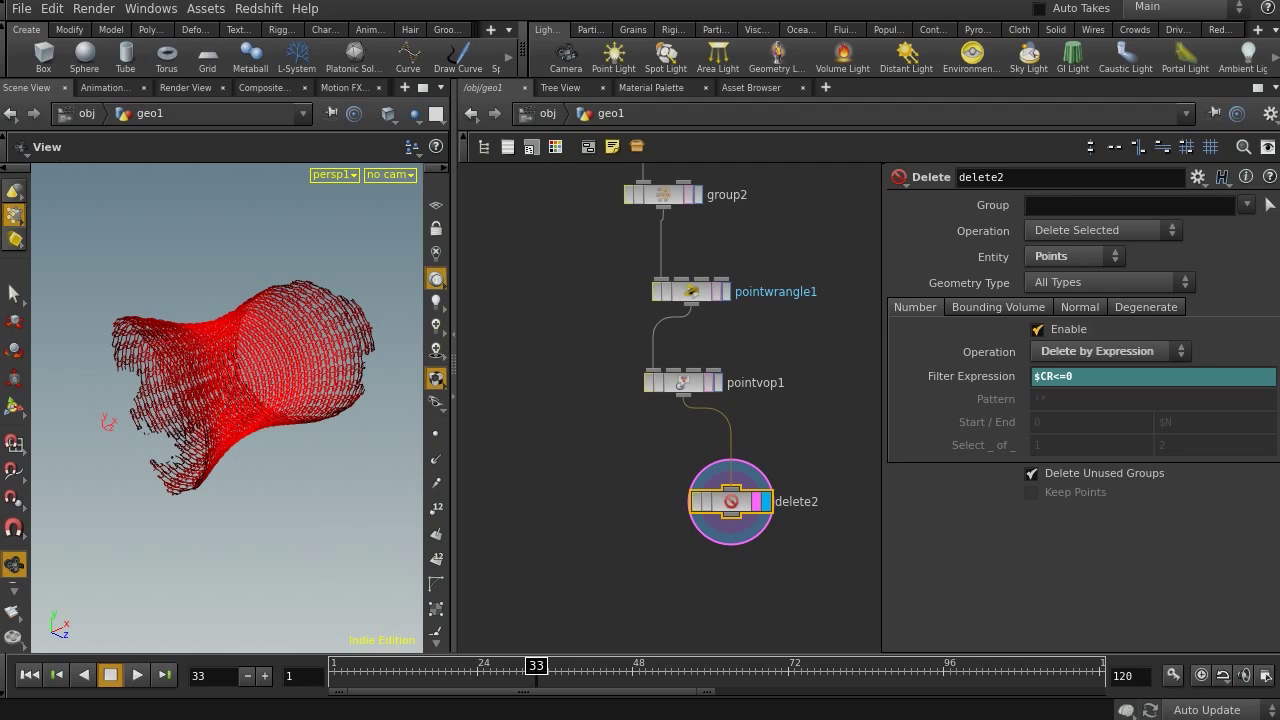
Add a Ripple node to the geo1 network beside the pointvop1 and delete2 nodes.
middle_click_drag(785, 567, 715, 481)
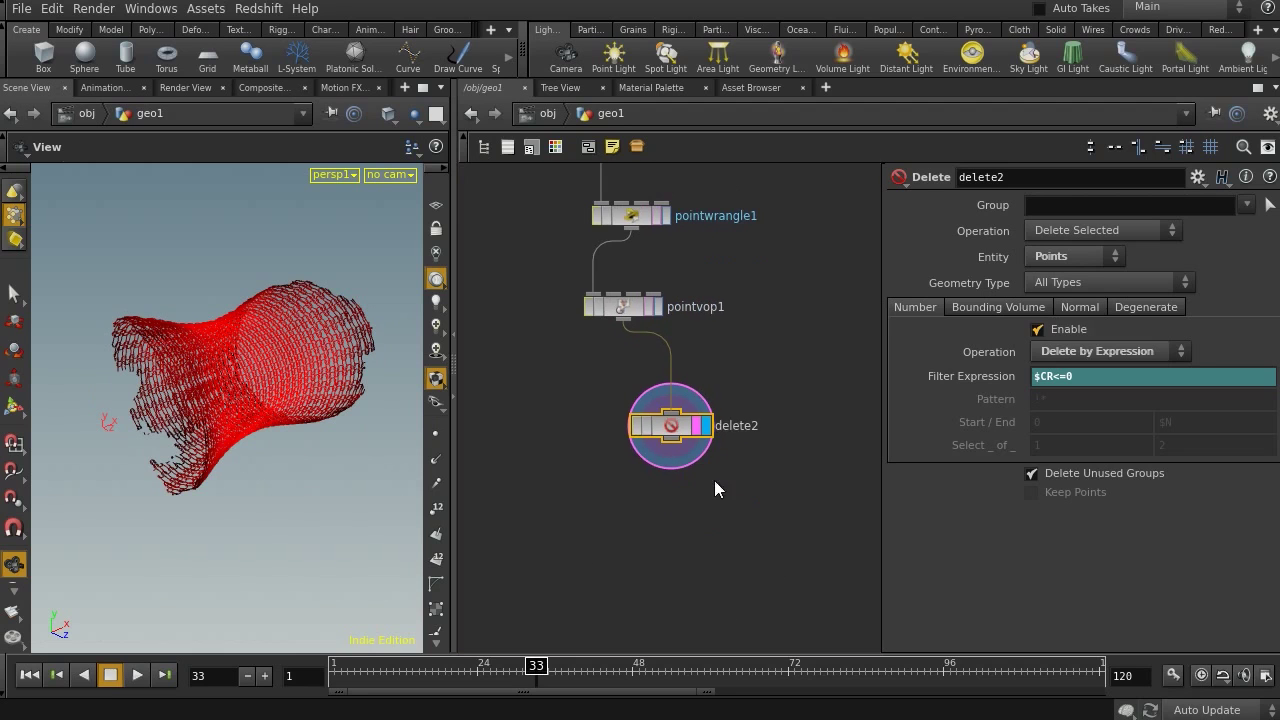
key("Tab")
type("rev")
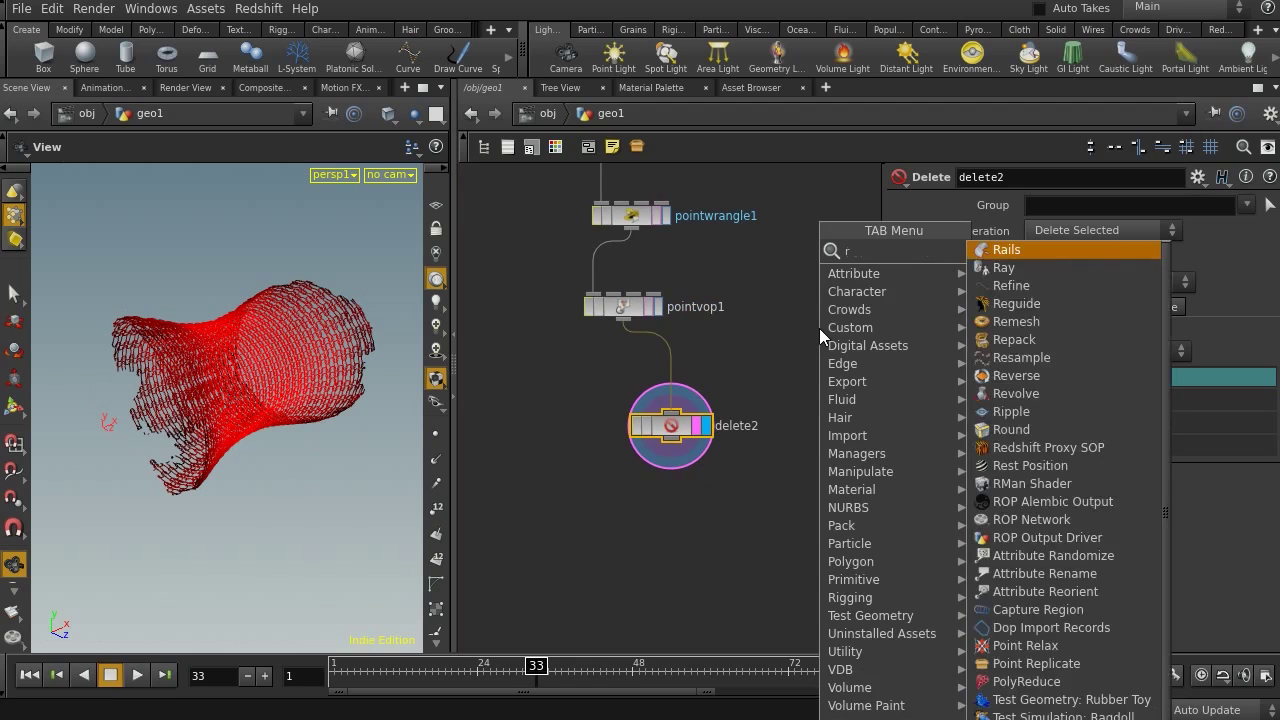
key("Return")
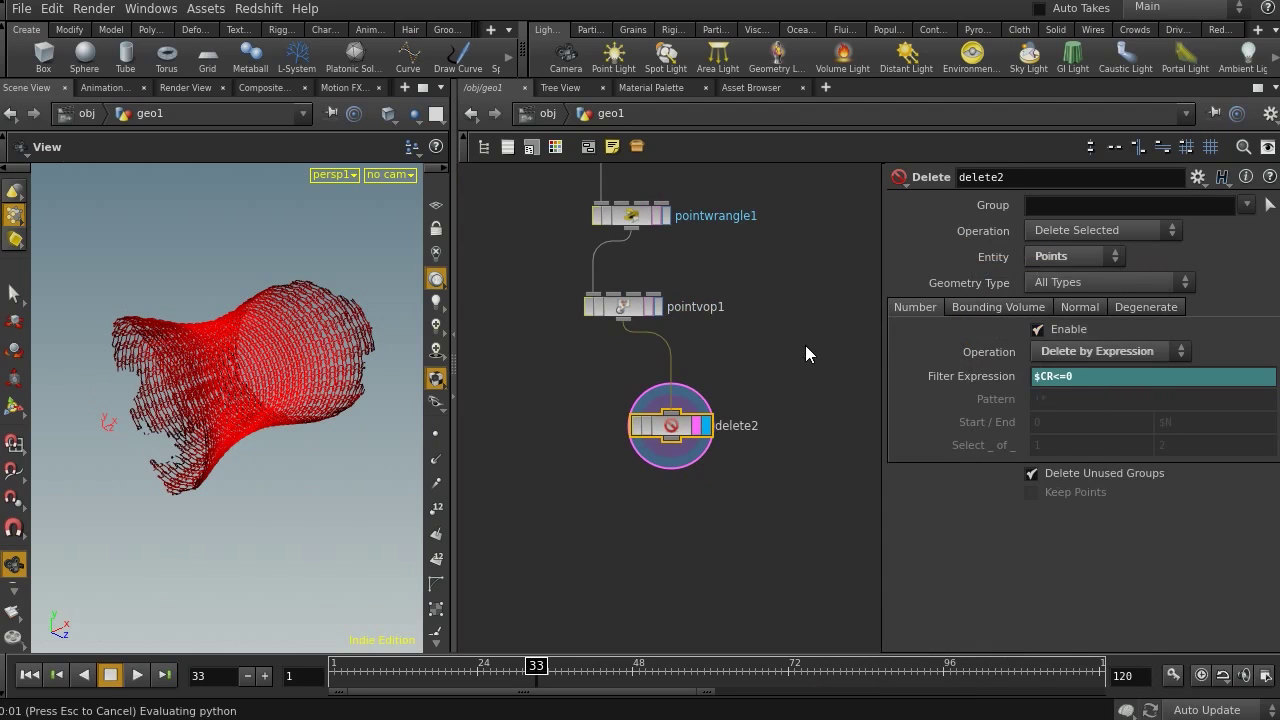
left_click(805, 345)
Connect attribtransfer1's output to ripple1 and display the Ripple node.
middle_click_drag(793, 417, 760, 531)
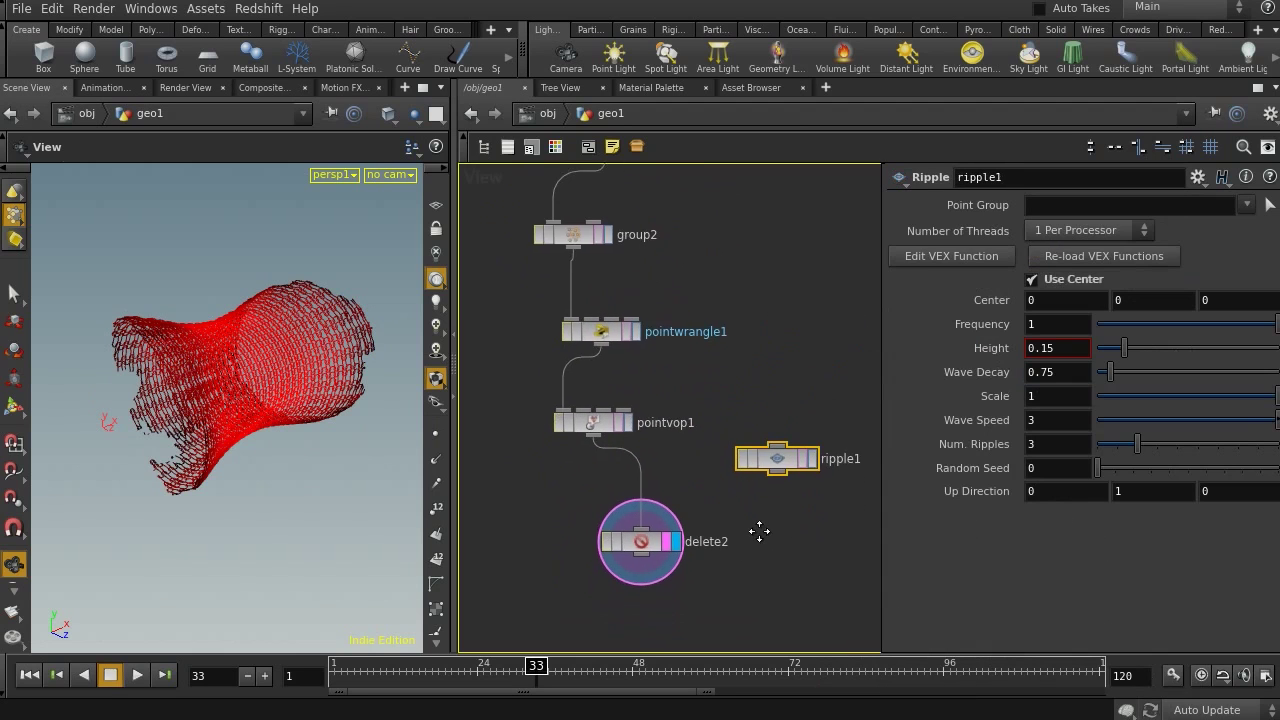
middle_click_drag(820, 314, 830, 530)
left_click(614, 384)
middle_click_drag(828, 529, 723, 306)
left_click(686, 340)
left_click(689, 335)
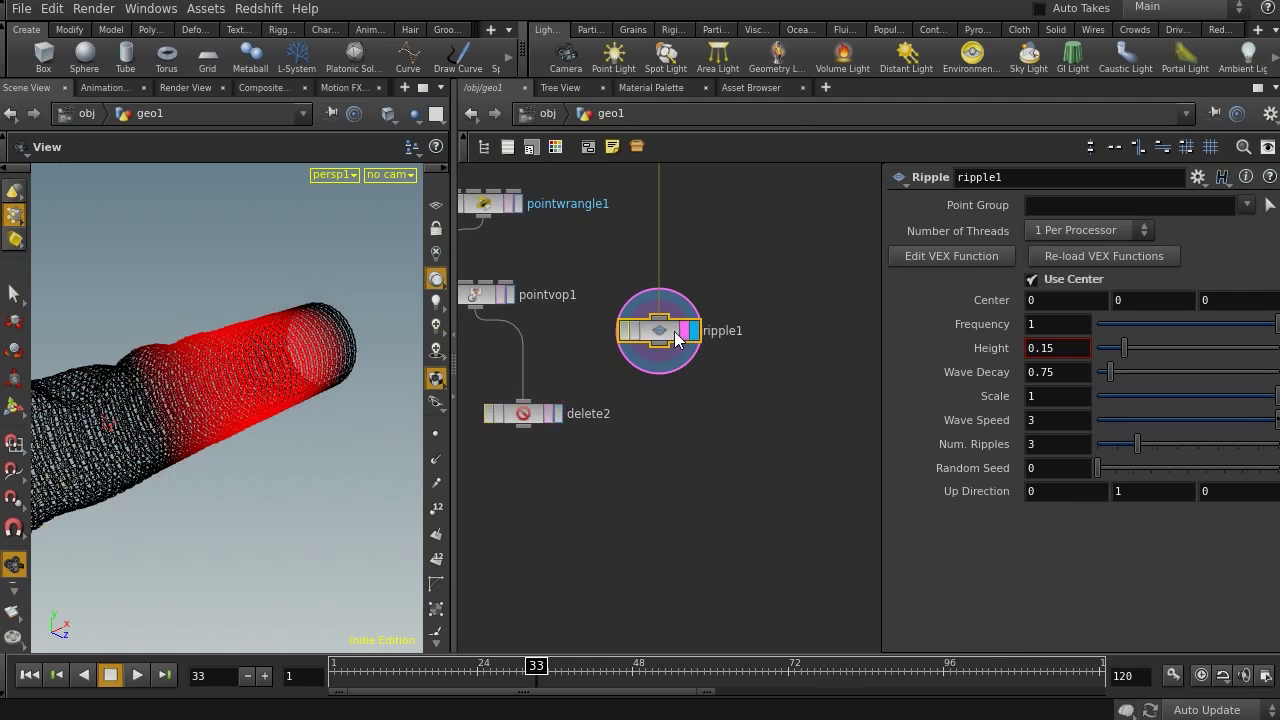
Rewire ripple1's input so that it comes from group1 instead of attribtransfer1.
left_click_drag(176, 424, 604, 421)
middle_click_drag(756, 265, 752, 538)
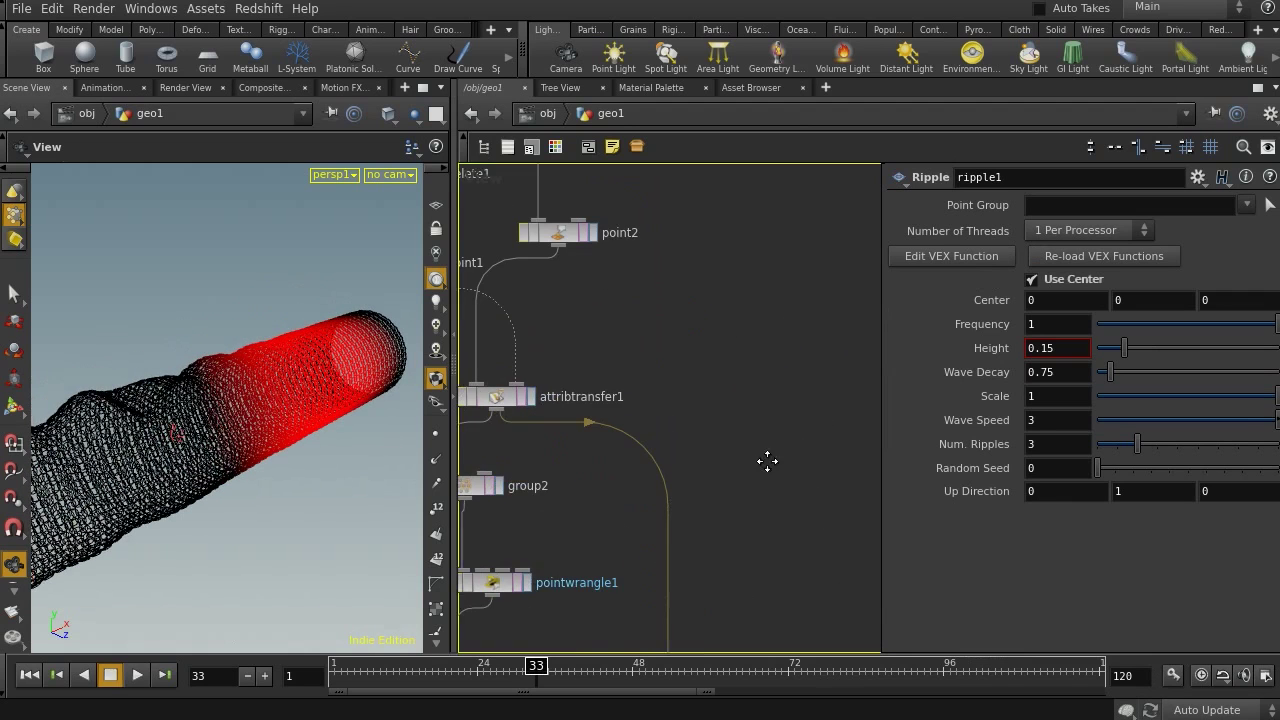
middle_click_drag(766, 460, 766, 329)
middle_click_drag(758, 468, 752, 362)
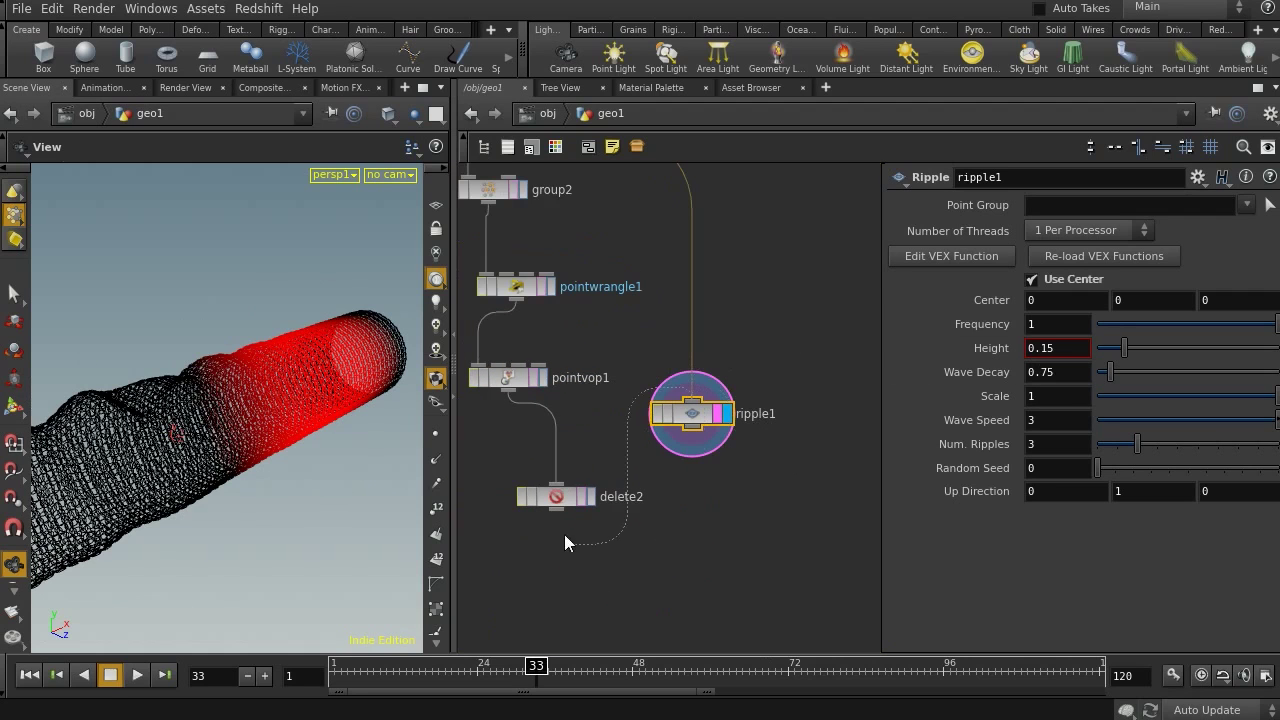
middle_click_drag(644, 329, 760, 505)
middle_click_drag(723, 372, 733, 553)
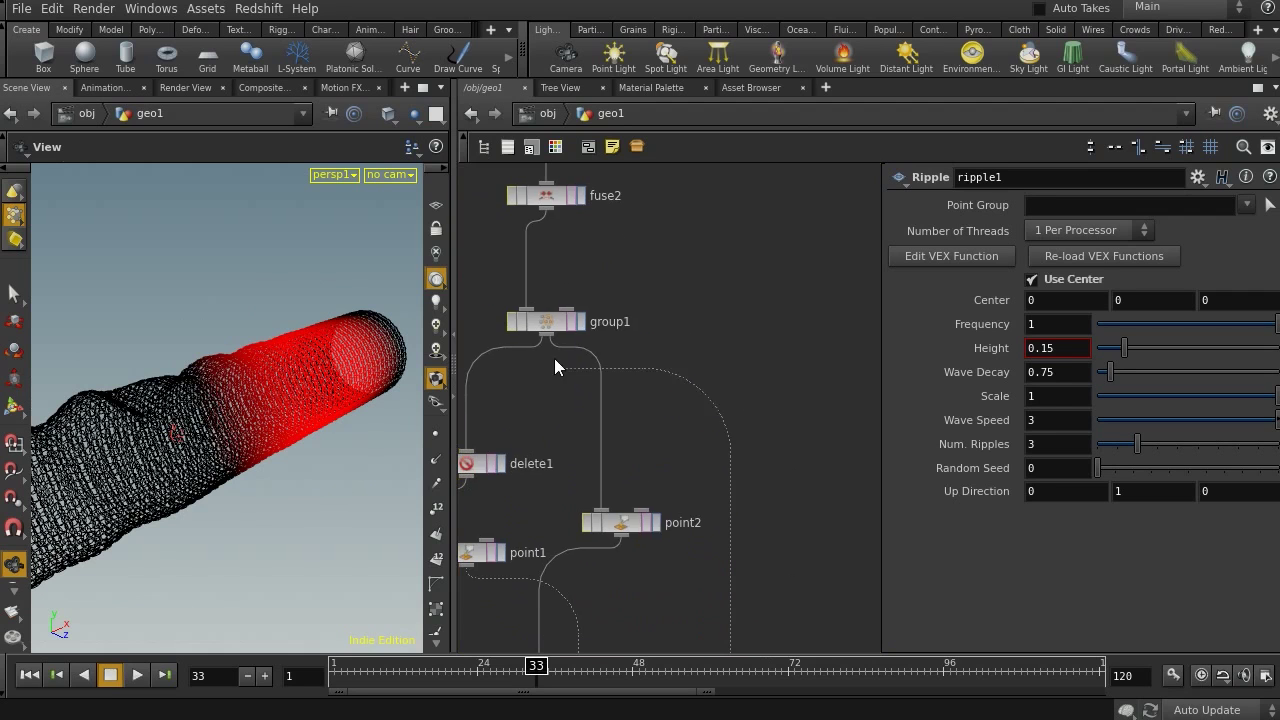
middle_click_drag(785, 476, 863, 283)
middle_click_drag(800, 555, 777, 355)
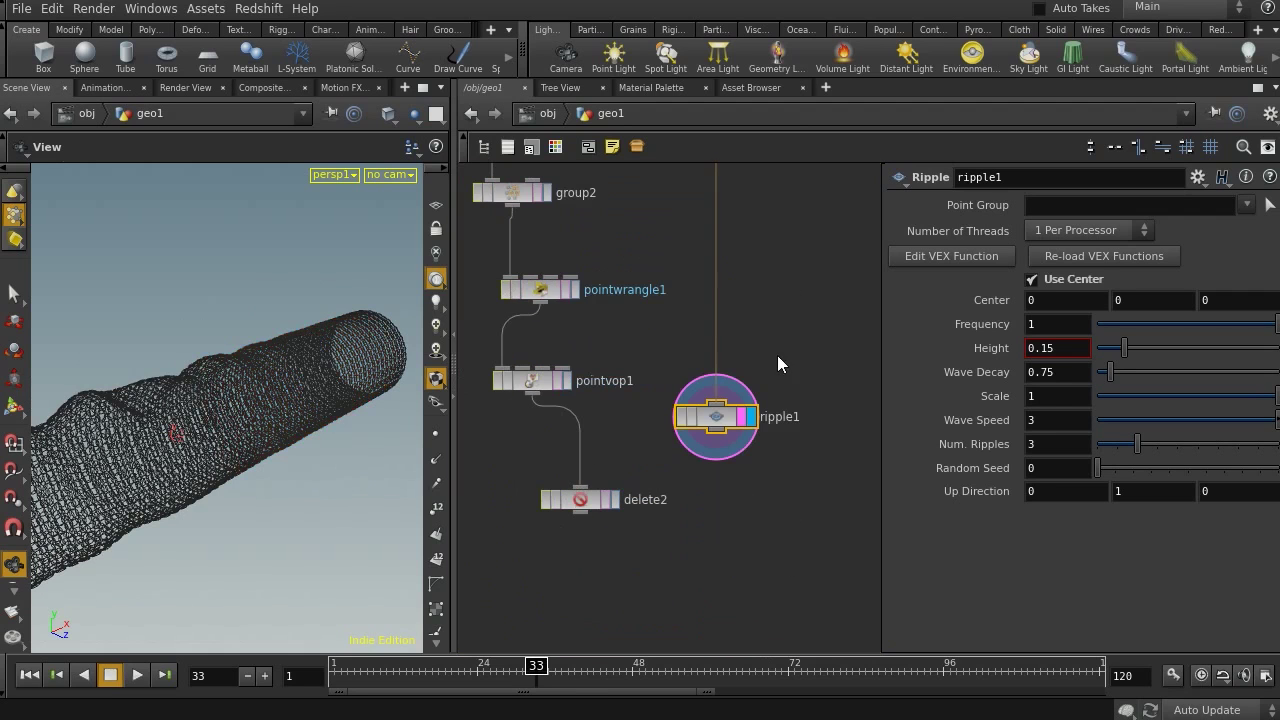
Widen the scene view for a look along the whole rippled tube and return the timeline to frame 1.
left_click_drag(254, 462, 118, 444)
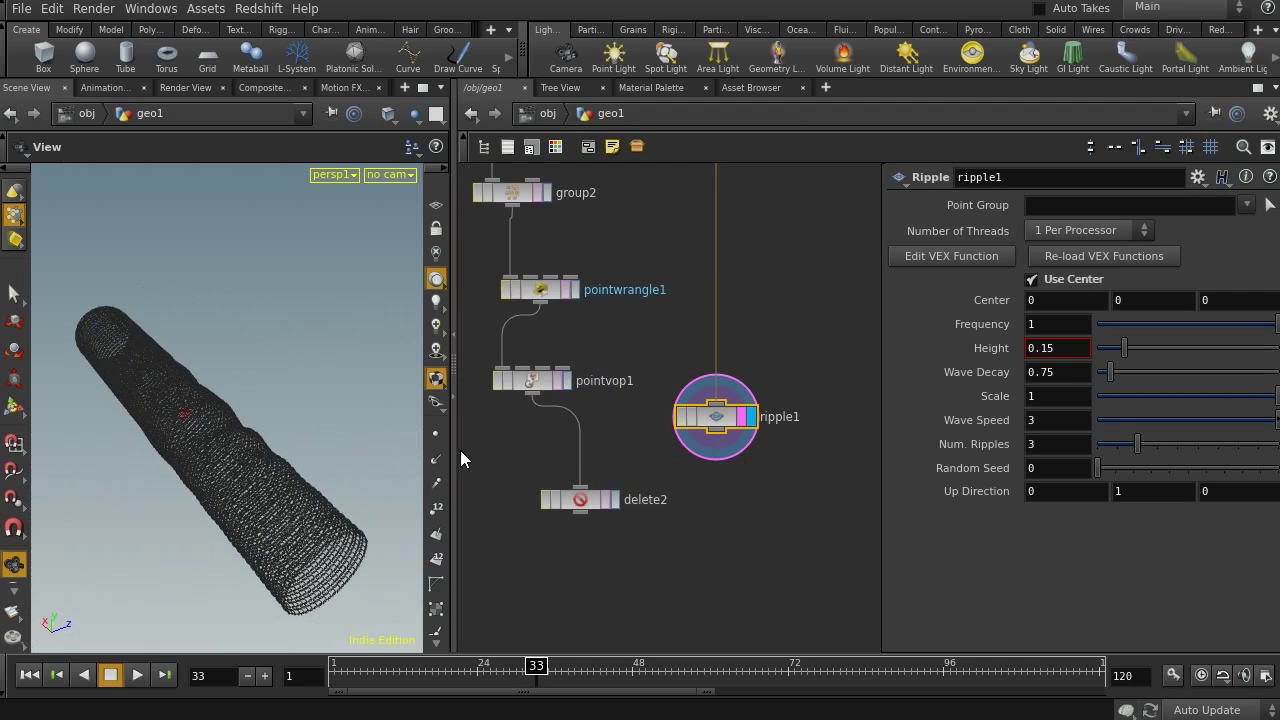
left_click_drag(457, 450, 586, 452)
mouse_move(399, 459)
left_mouse_down()
mouse_move(423, 451)
mouse_move(391, 420)
mouse_move(460, 700)
mouse_move(430, 672)
mouse_move(990, 675)
mouse_move(336, 676)
left_mouse_up()
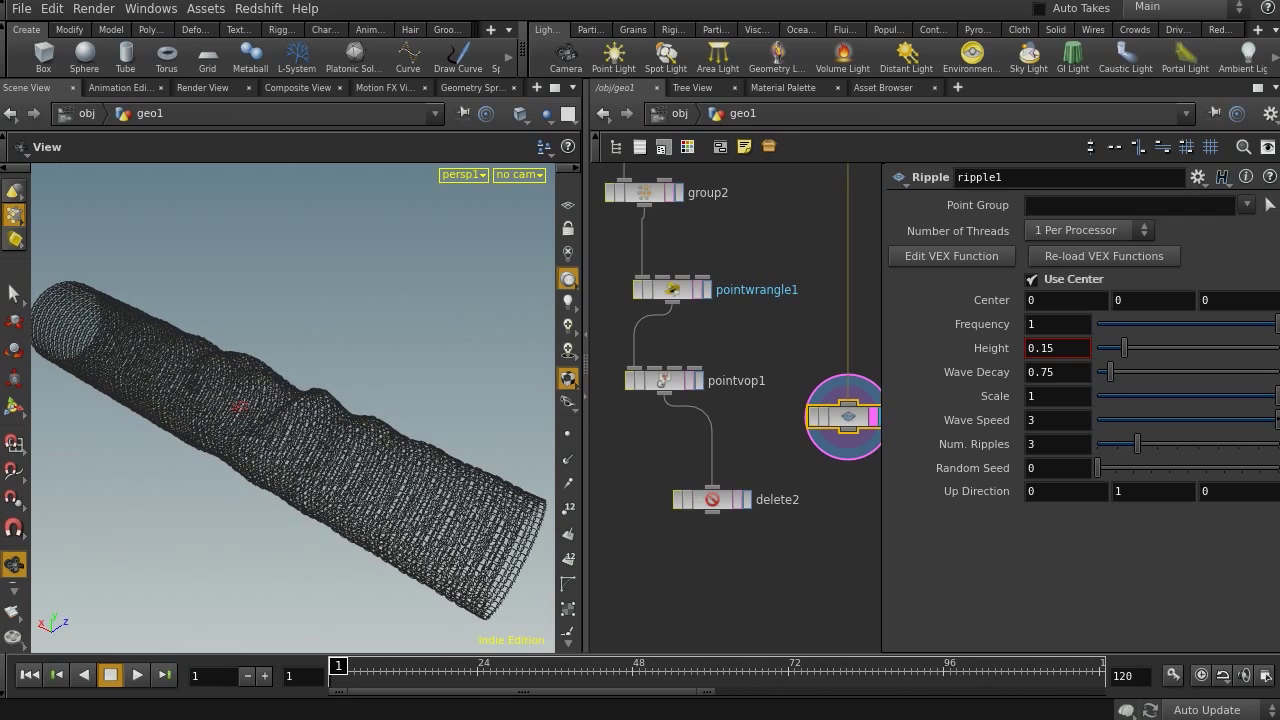
Set ripple1's frequency to 0.5 and scrub the timeline to frame 59 to check the motion.
left_click(1066, 322)
type("0.5")
key("Return")
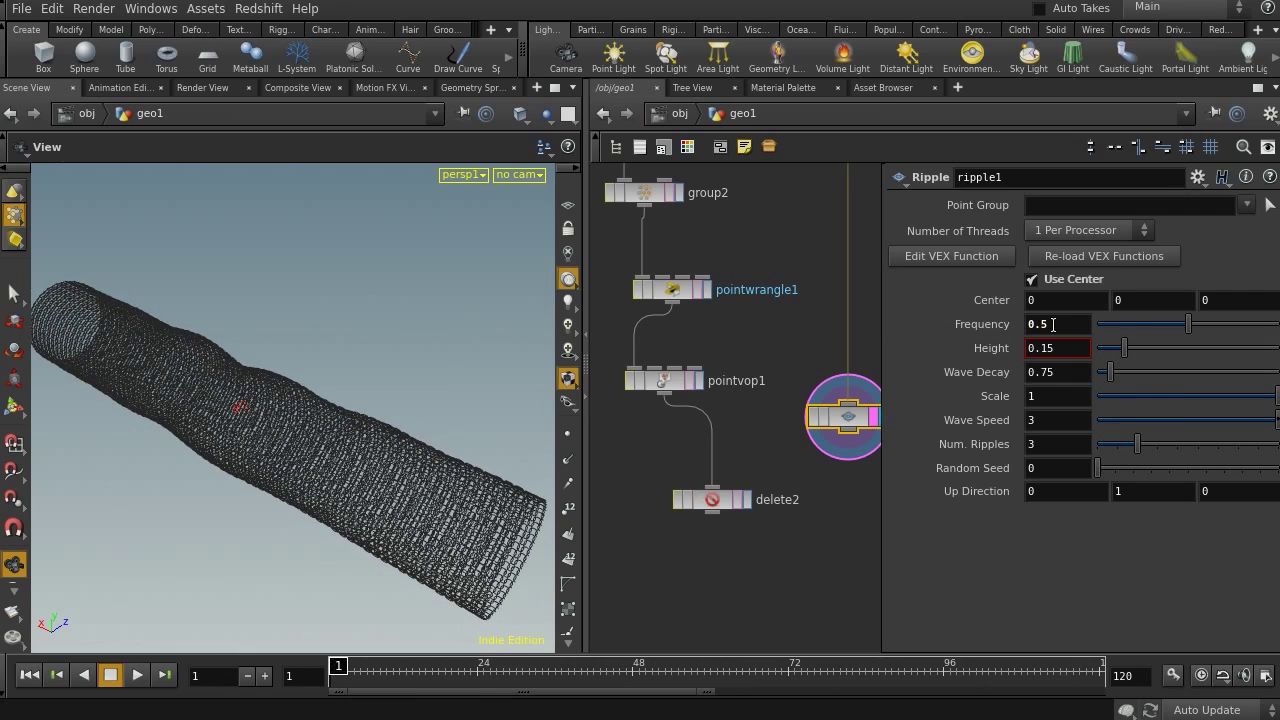
left_click(354, 672)
left_click_drag(354, 672, 704, 672)
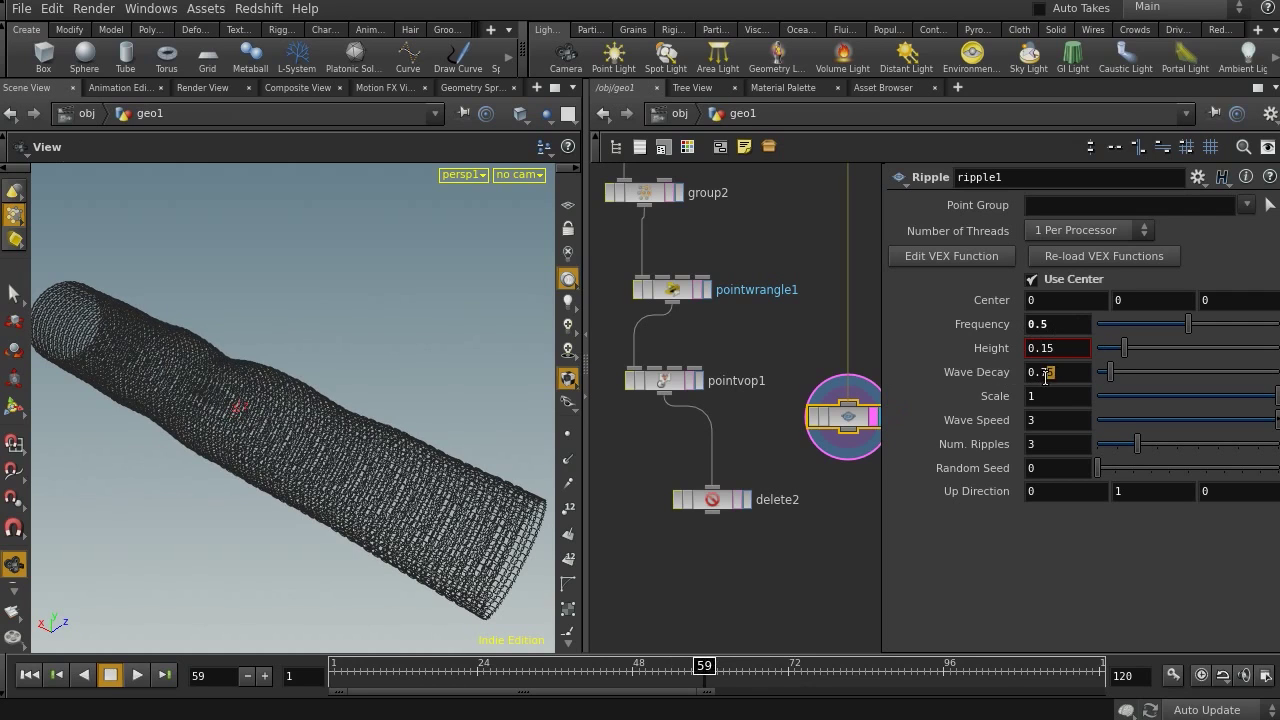
Set ripple1's wave decay to 0.15 and scale to 1.8, scrubbing the timeline to frame 80.
key("Return")
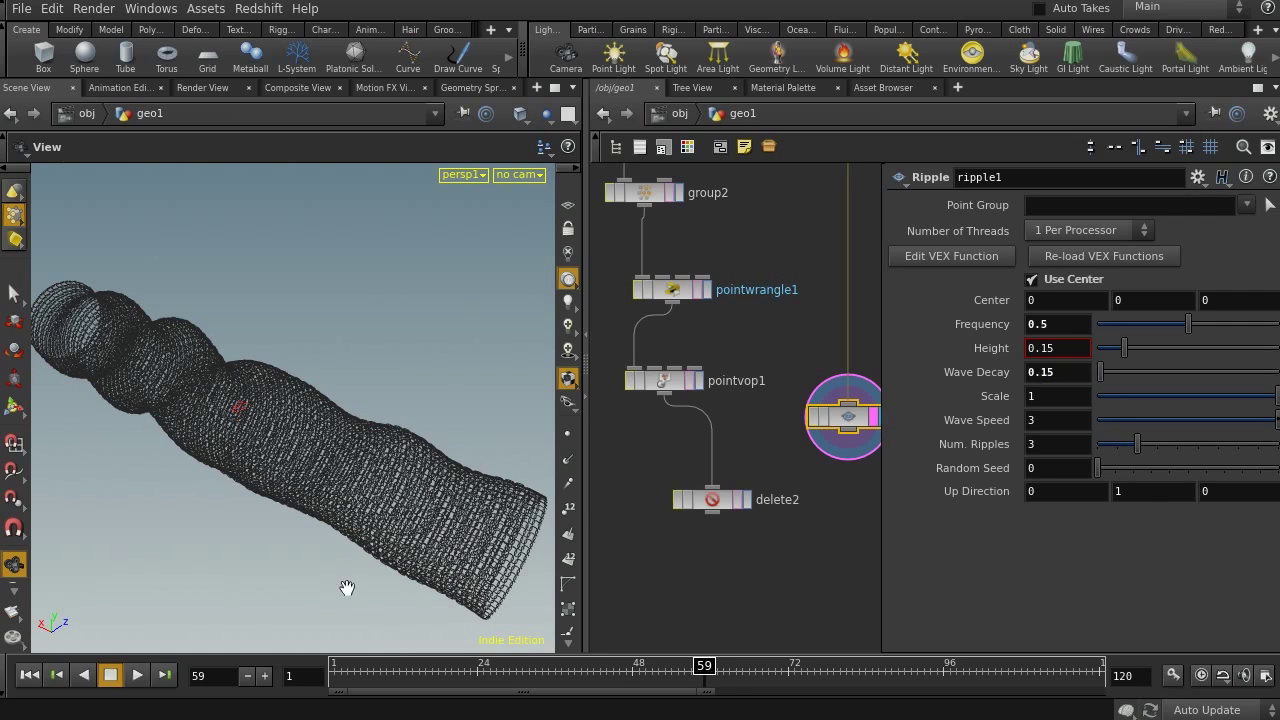
left_click_drag(703, 668, 840, 668)
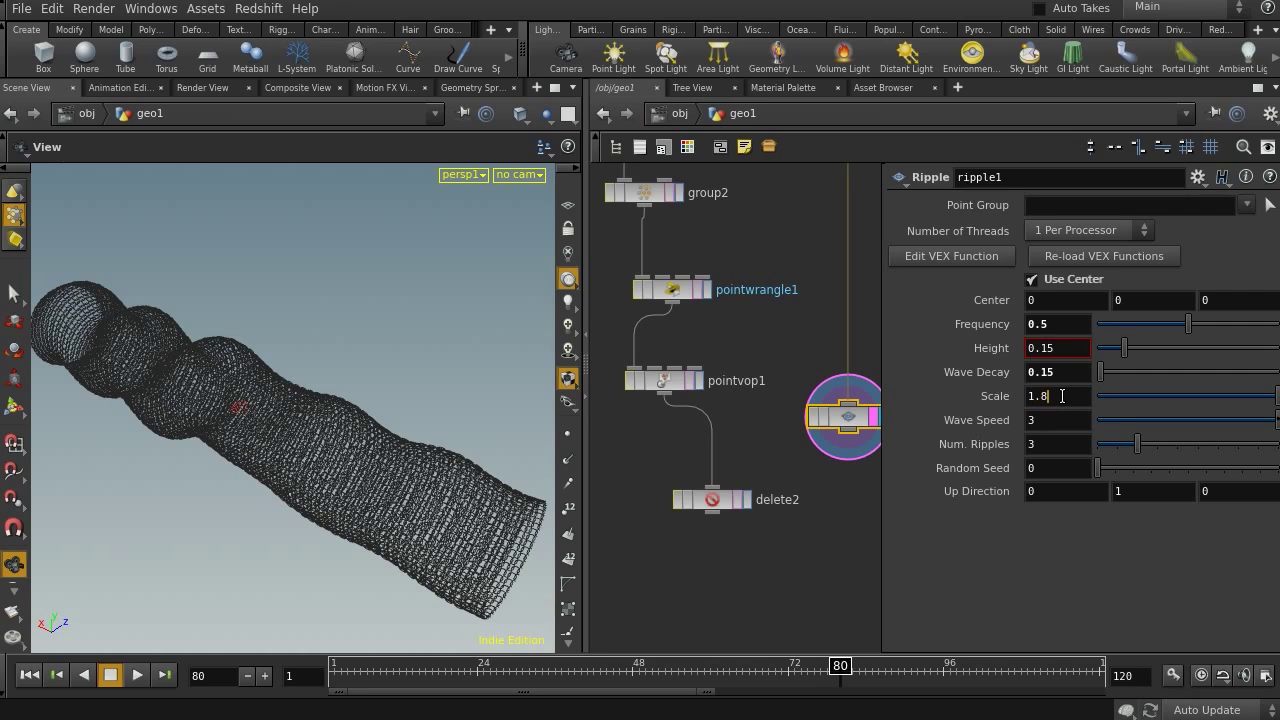
left_click_drag(266, 449, 332, 453)
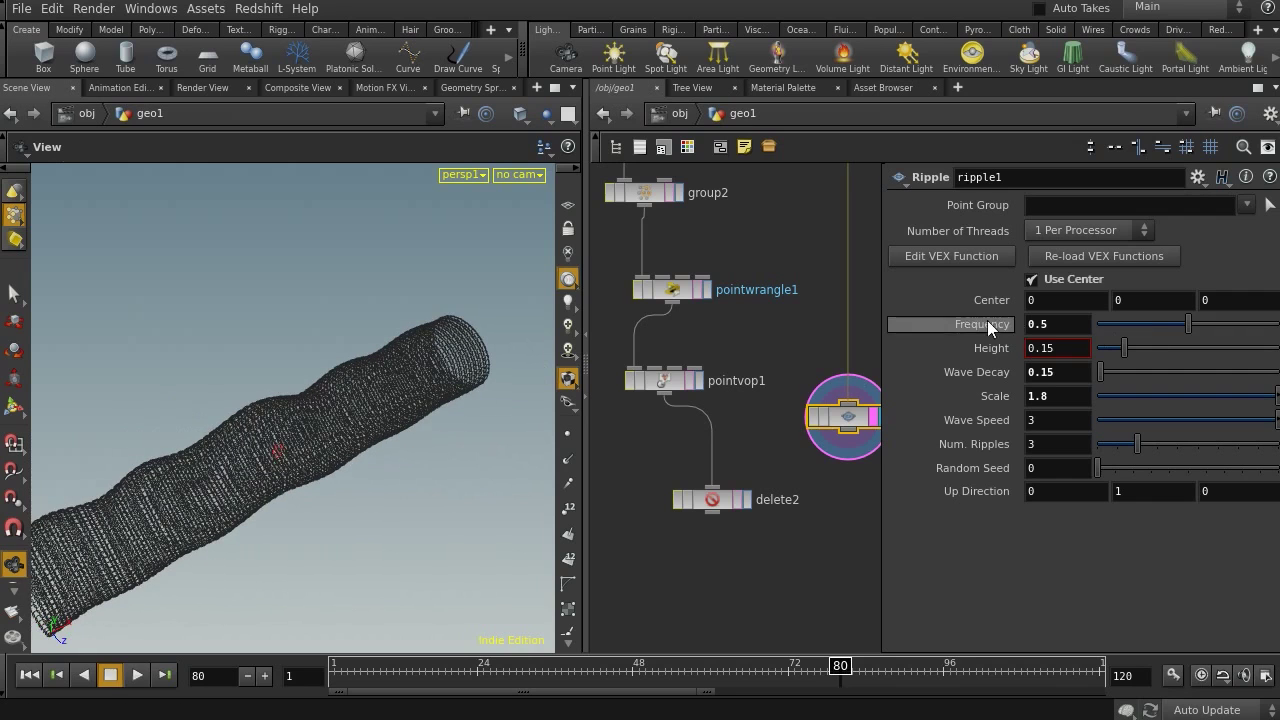
Display the point1 node below delete1 in the upstream network.
middle_click_drag(791, 361, 811, 510)
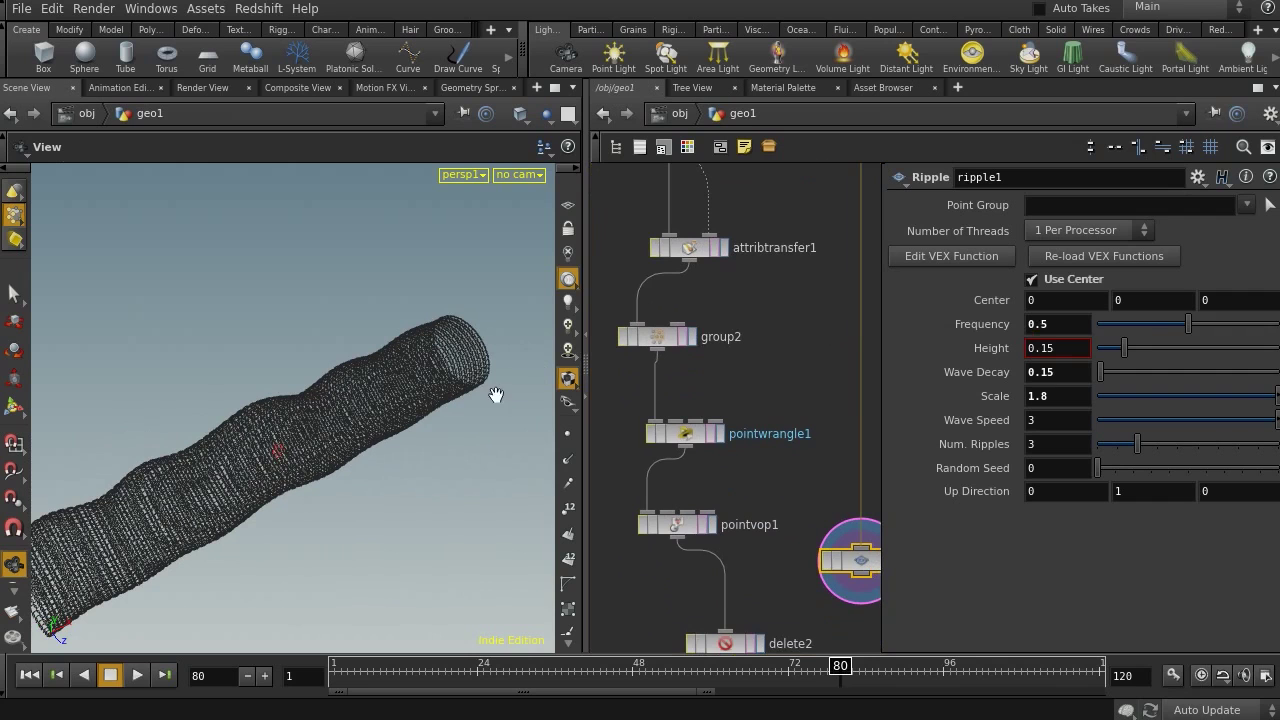
middle_click_drag(603, 318, 673, 649)
left_click(703, 444)
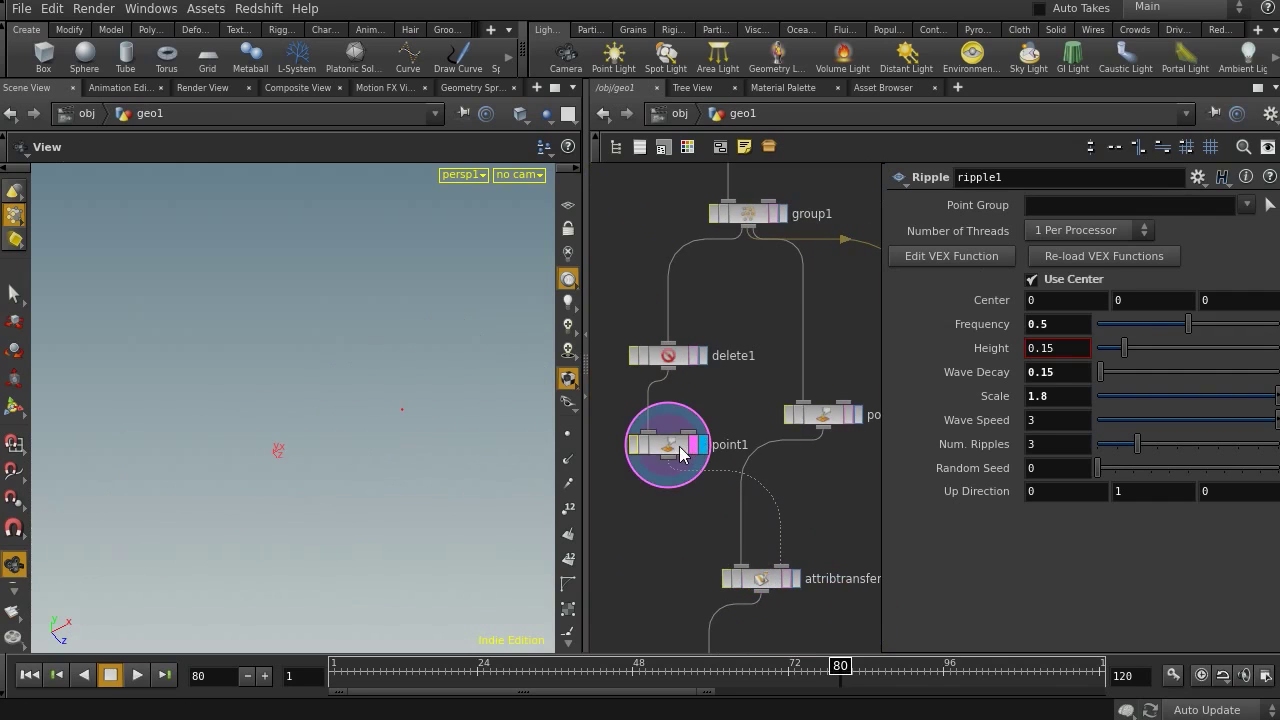
Select point1, and template ripple1 so the tube shows together with the red starter point.
left_click(683, 456)
middle_click_drag(791, 503, 654, 214)
left_click(817, 600)
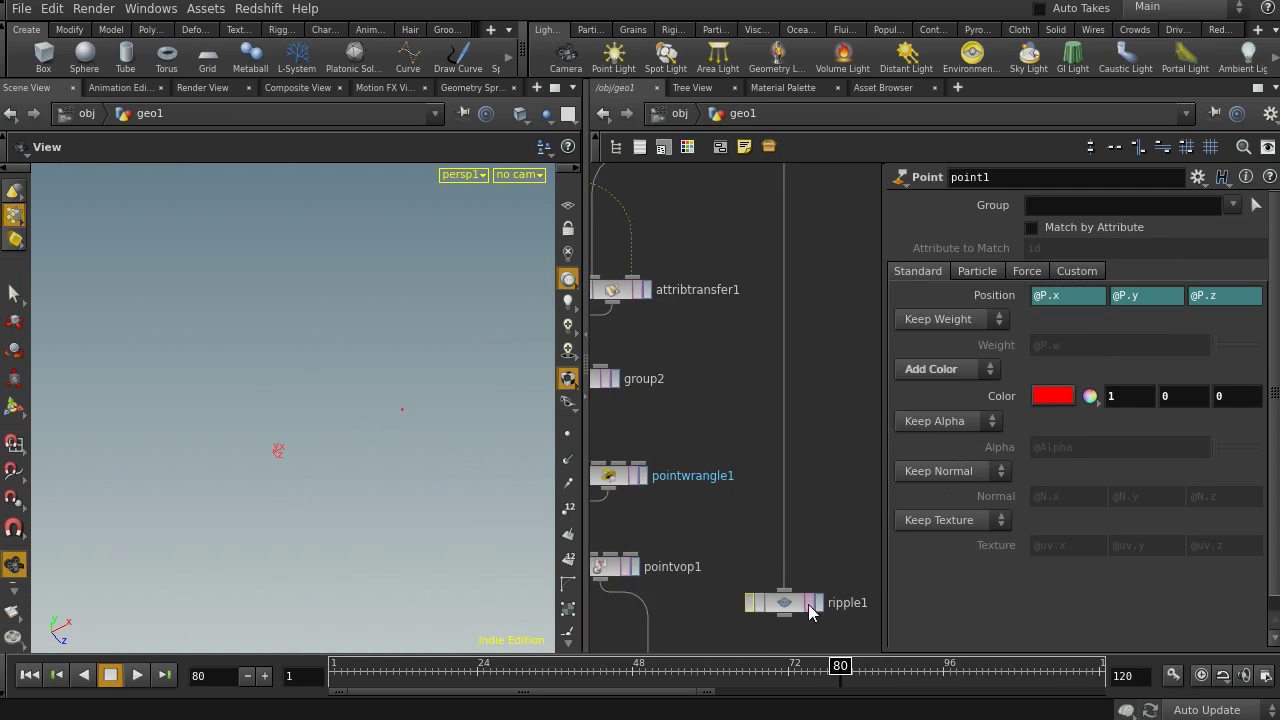
left_click(775, 602)
Move ripple1's center onto the red starter point at 2.93181, 0.387947, 0.825344 using its viewport handle.
left_click(13, 407)
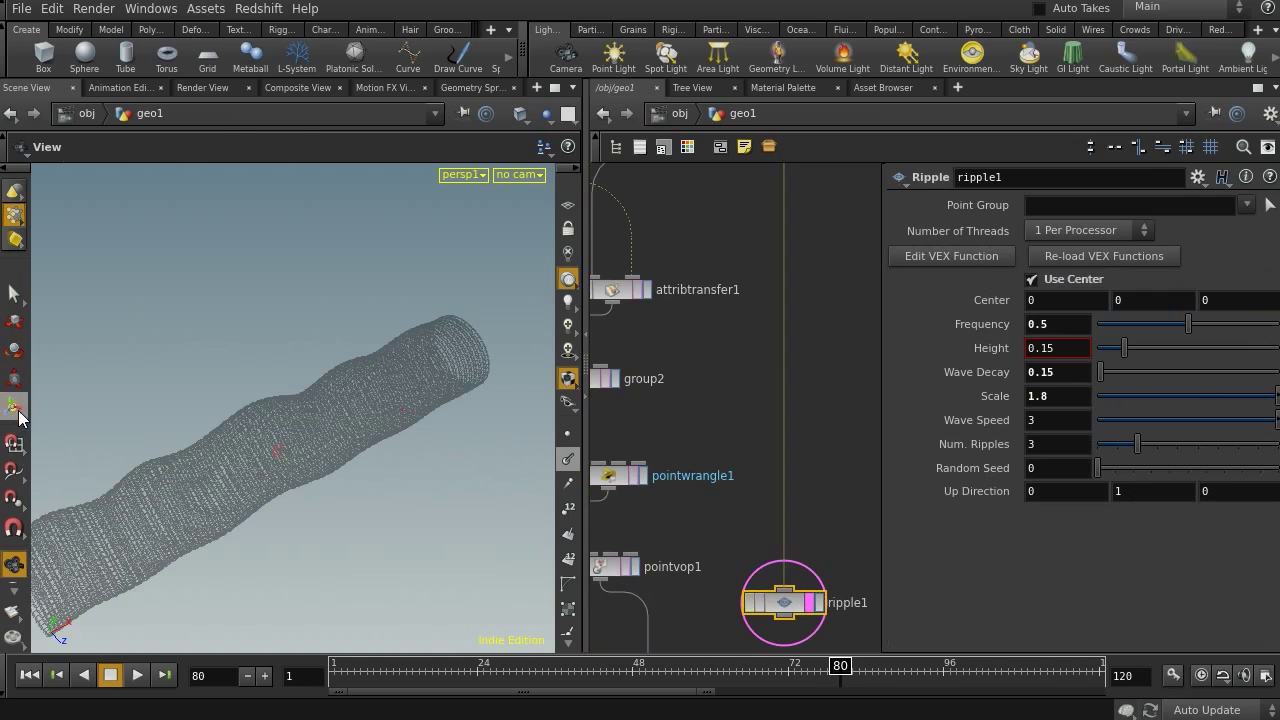
left_click_drag(312, 441, 379, 370)
key("Escape")
key("Return")
key("Escape")
left_click_drag(406, 454, 514, 457)
key("Return")
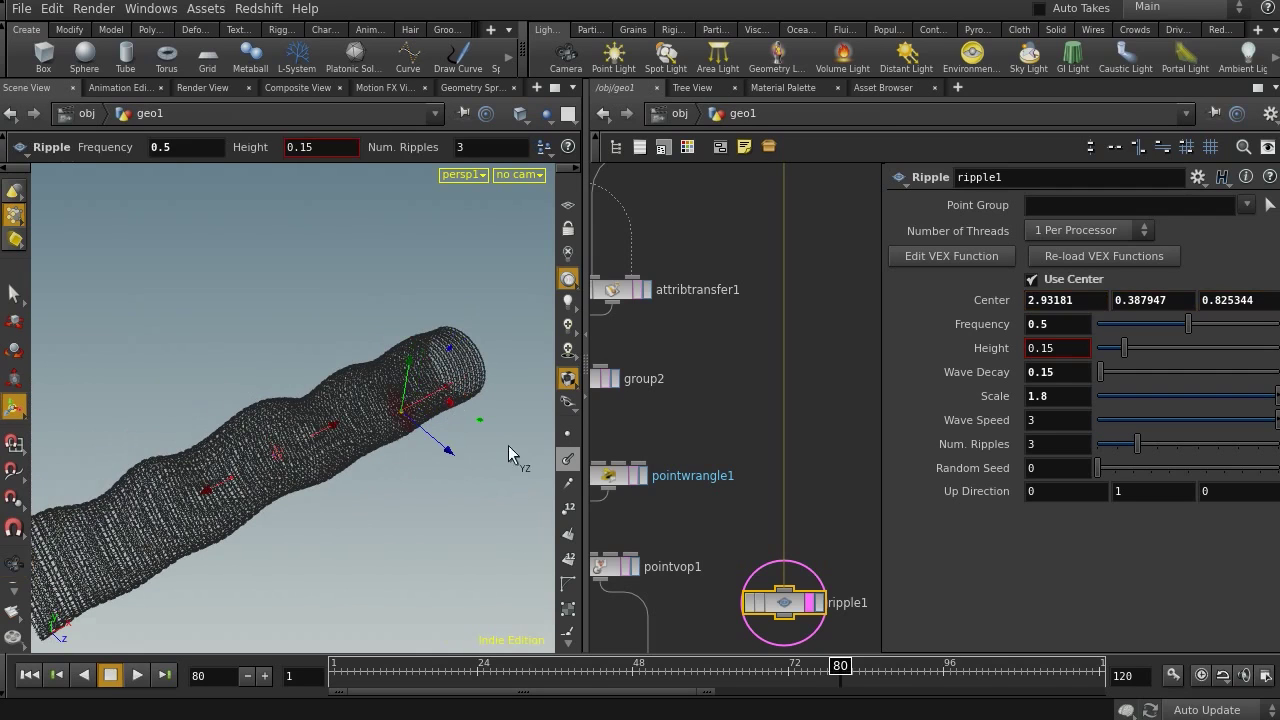
Display ripple1 and scrub the timeline to frame 53, orbiting around the tube to check the ripples.
key("Escape")
mouse_move(309, 380)
left_mouse_down()
mouse_move(274, 354)
mouse_move(302, 358)
left_mouse_up()
key("Return")
mouse_move(741, 677)
left_mouse_down()
mouse_move(403, 668)
mouse_move(766, 666)
mouse_move(578, 668)
mouse_move(736, 668)
mouse_move(666, 688)
left_mouse_up()
mouse_move(271, 460)
left_mouse_down("alt")
mouse_move(412, 469)
mouse_move(405, 455)
mouse_move(297, 434)
mouse_move(366, 443)
mouse_move(301, 444)
mouse_move(345, 450)
left_mouse_up("alt")
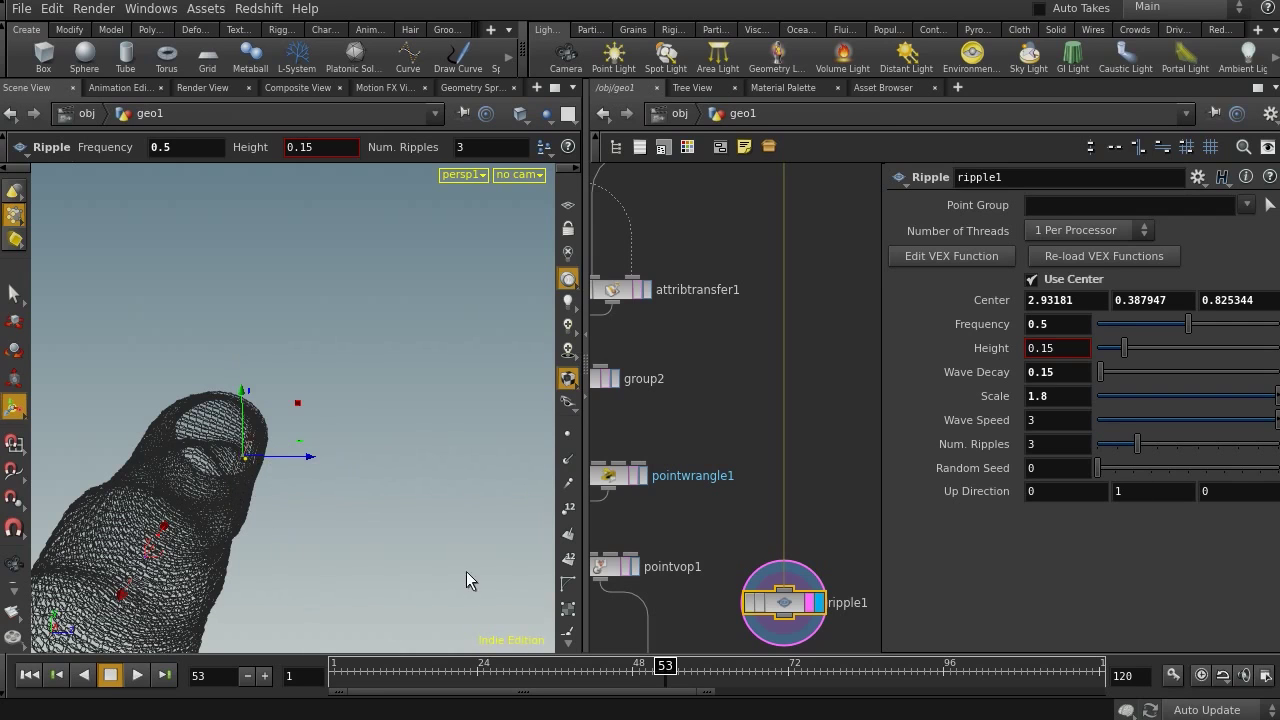
Set the Z component of ripple1's up direction to 3 and scrub the timeline to frame 51.
mouse_move(1220, 489)
middle_mouse_down()
mouse_move(1277, 486)
mouse_move(1220, 486)
middle_mouse_up()
left_click_drag(328, 500, 275, 540, "alt")
key("Return")
middle_click_drag(1220, 494, 1128, 496)
left_click_drag(491, 505, 414, 451, "alt")
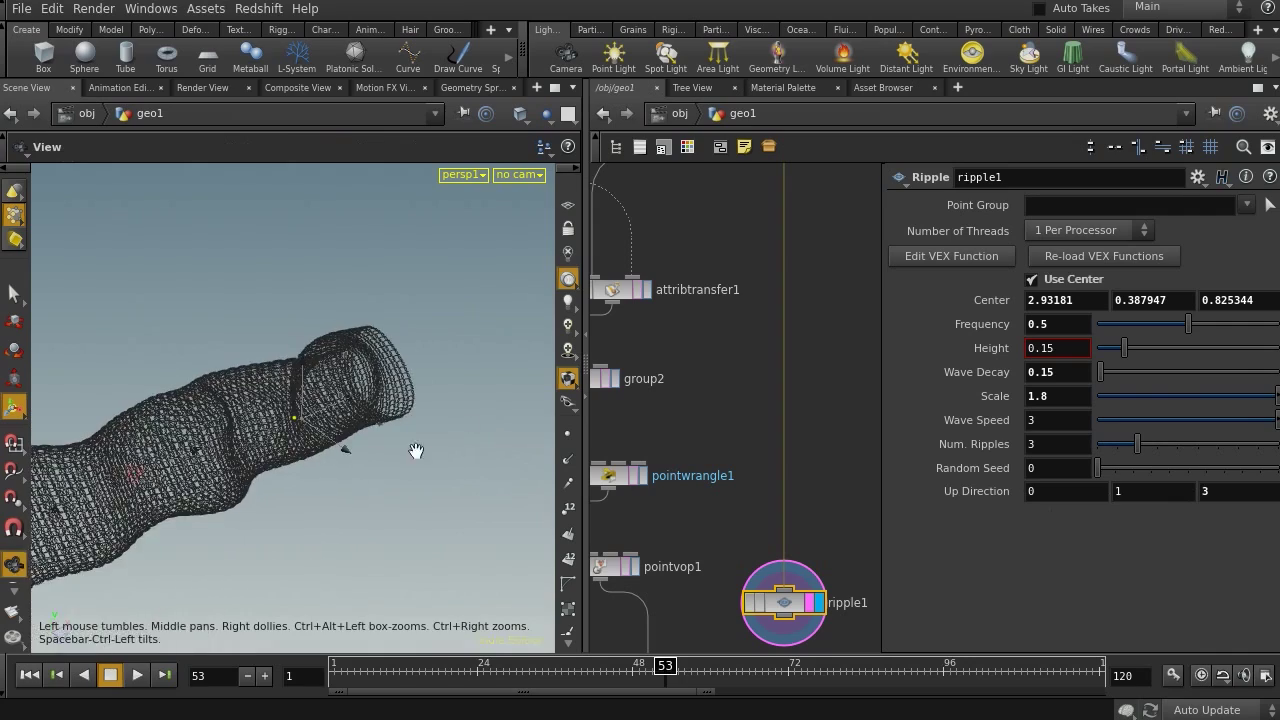
mouse_move(487, 672)
left_mouse_down()
mouse_move(312, 687)
mouse_move(833, 641)
mouse_move(866, 650)
mouse_move(340, 665)
mouse_move(655, 620)
left_mouse_up()
Make room in the network and insert ripple1 between pointvop1 and delete2.
middle_click_drag(763, 550, 759, 297)
middle_click_drag(662, 508, 723, 457)
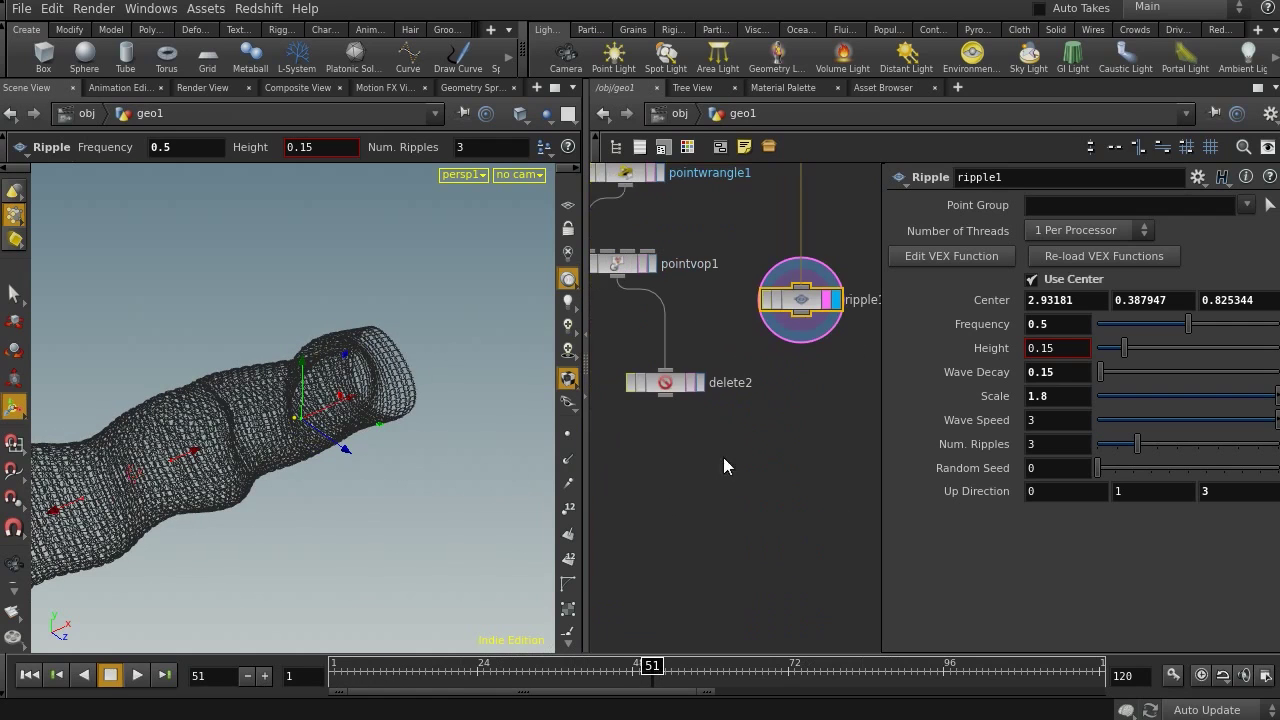
left_click_drag(801, 305, 777, 514)
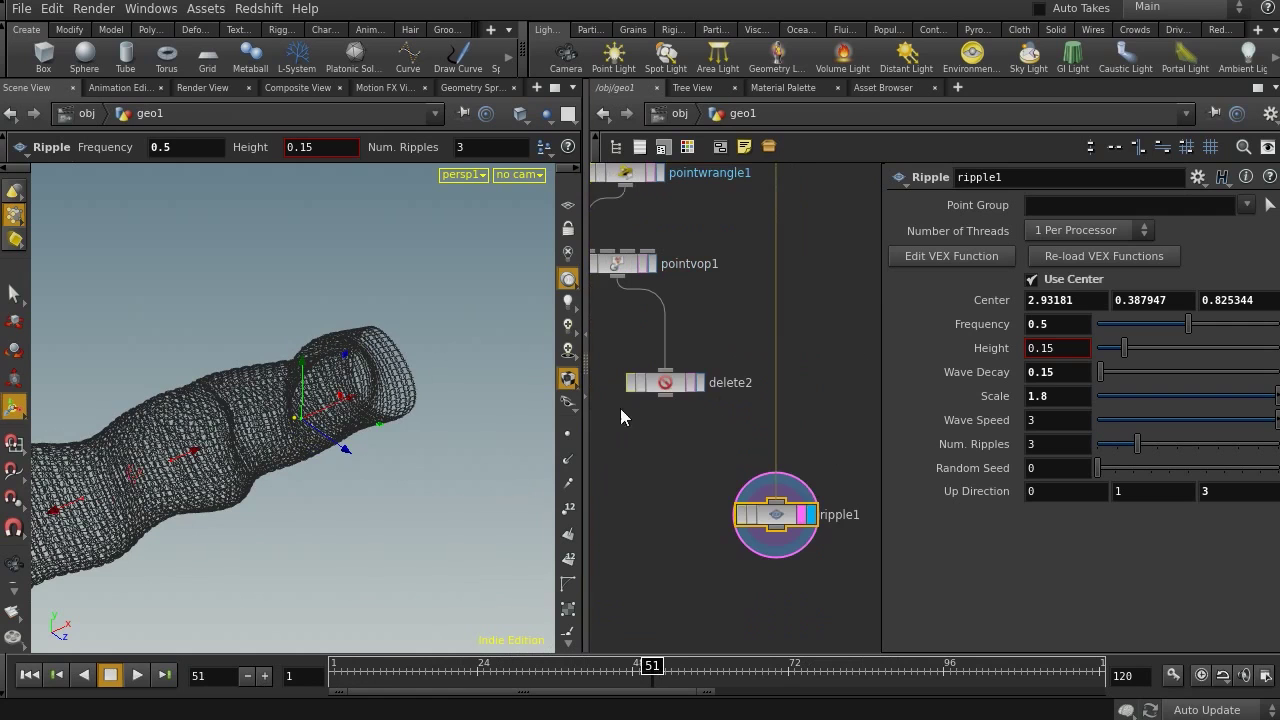
left_click_drag(661, 384, 653, 567)
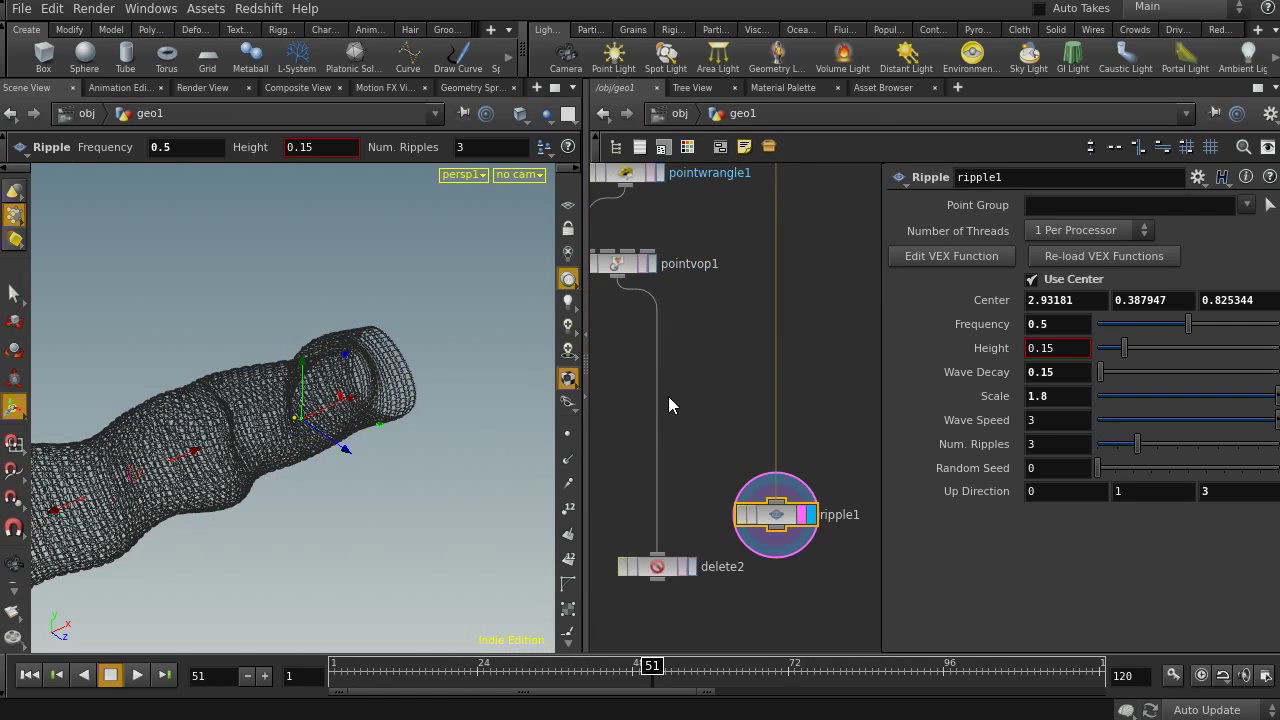
middle_click_drag(651, 231, 722, 290)
left_click_drag(838, 612, 704, 479)
middle_click_drag(744, 554, 758, 469)
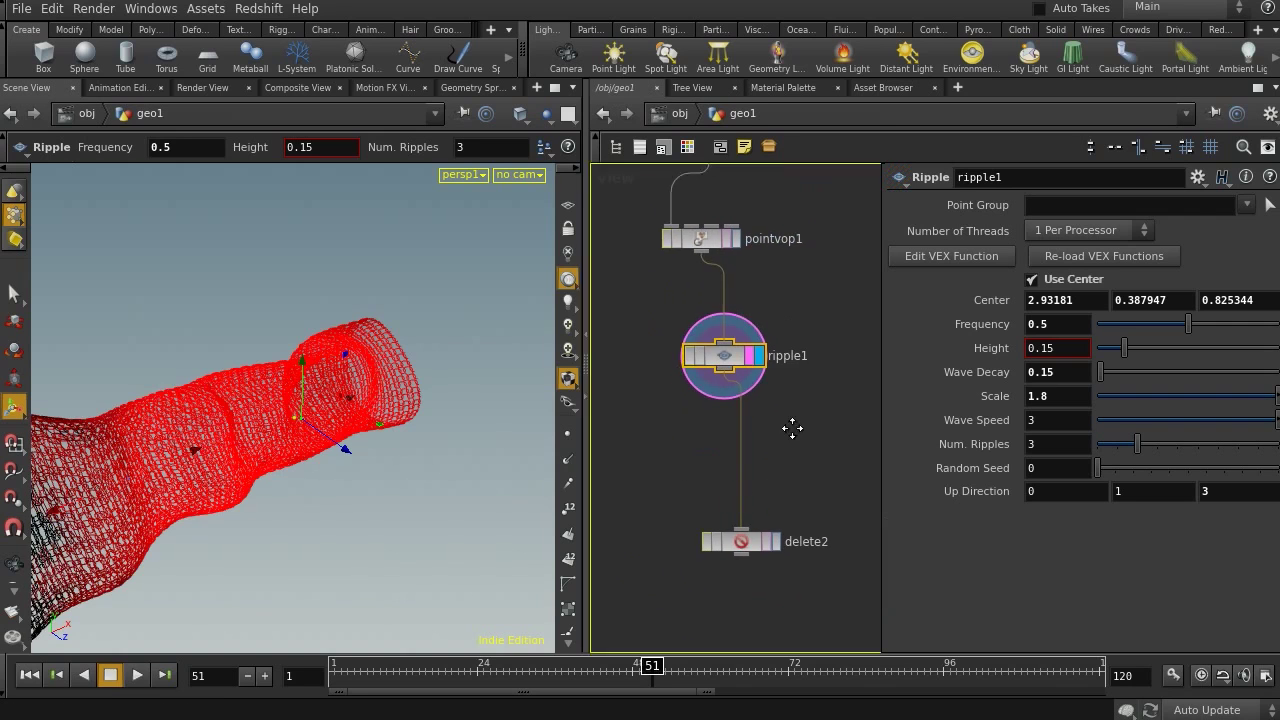
Display delete2 and scrub the timeline to frame 71 to check the trimmed, rippled tube.
left_click(770, 542)
left_click(756, 542)
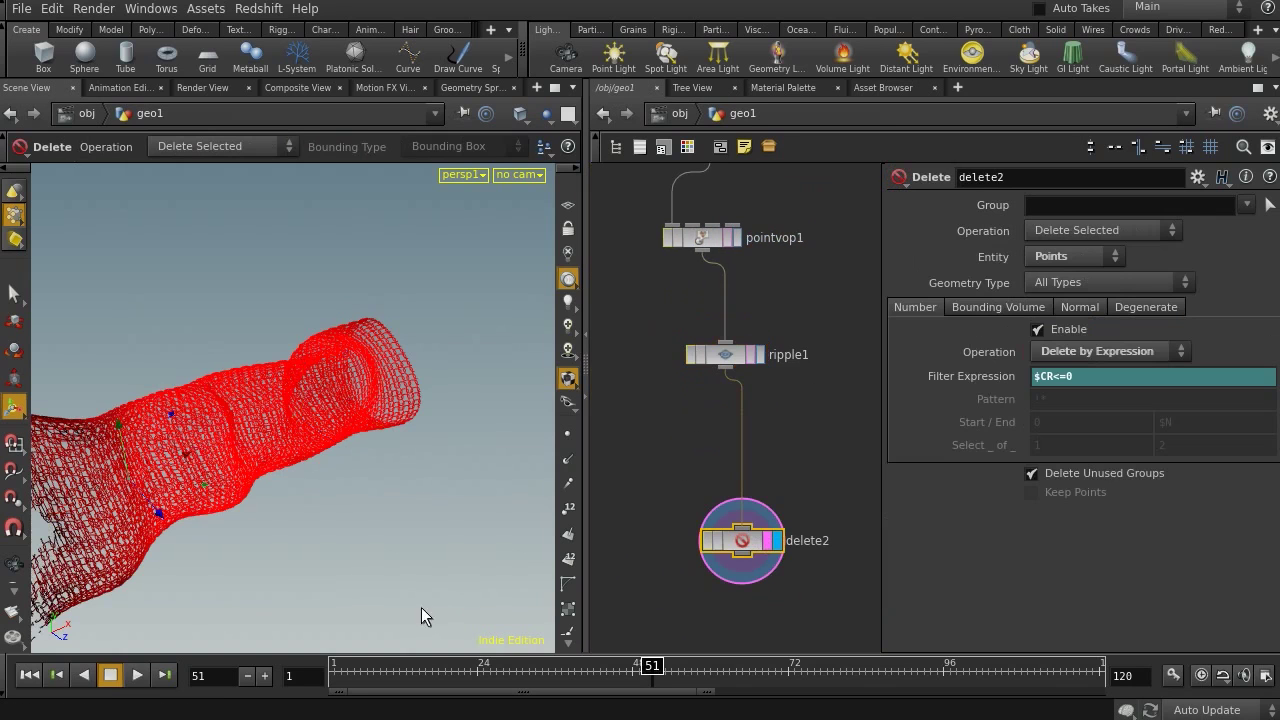
left_click_drag(412, 680, 466, 666)
key("space")
mouse_move(290, 430)
left_mouse_down()
mouse_move(251, 400)
mouse_move(194, 403)
mouse_move(240, 425)
left_mouse_up()
mouse_move(374, 668)
left_mouse_down()
mouse_move(333, 672)
mouse_move(781, 590)
left_mouse_up()
key("Escape")
left_click_drag(274, 374, 384, 451)
key("Return")
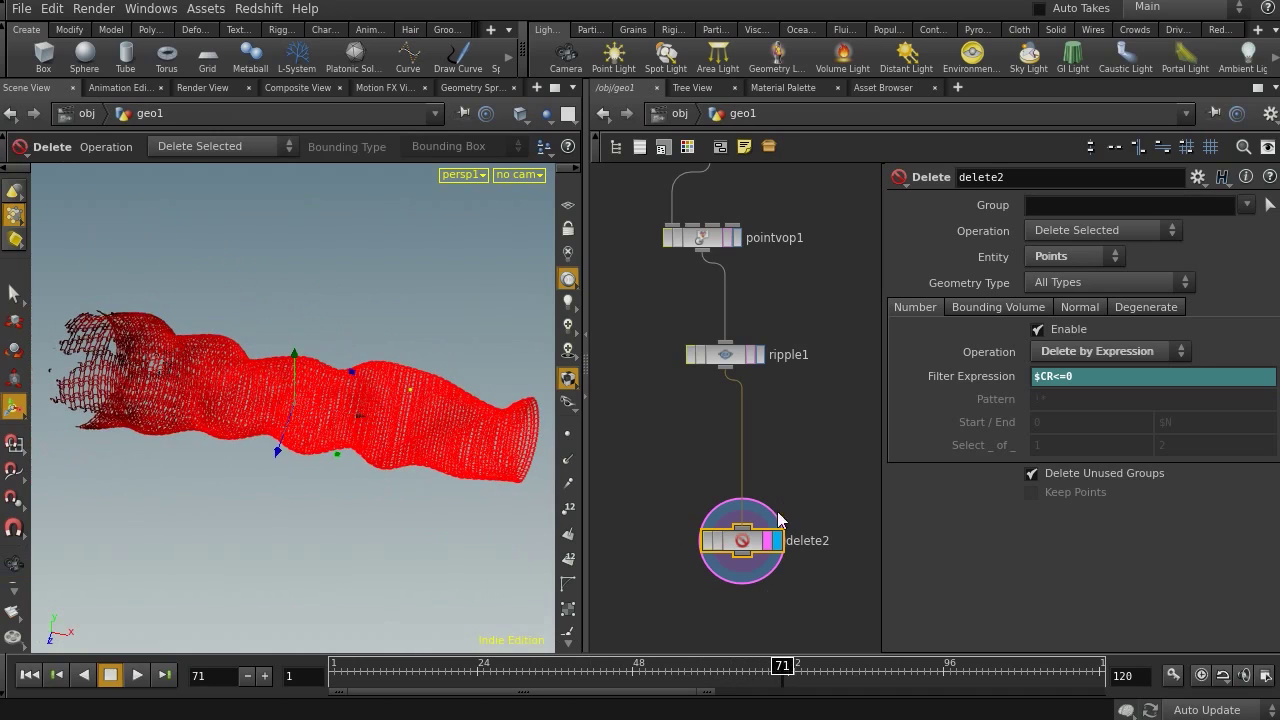
Keyframe ripple1's height at 0.15 and scale at 1.8 on frame 1.
left_click(726, 358)
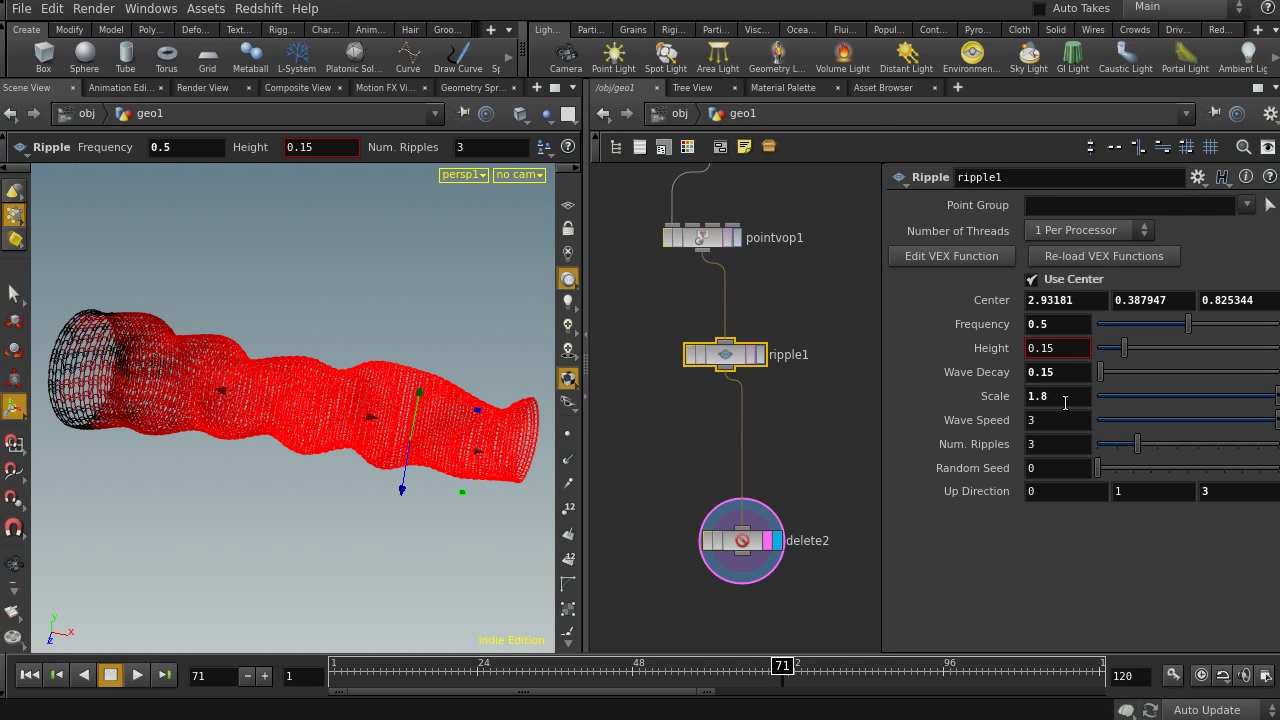
left_click_drag(466, 683, 278, 683)
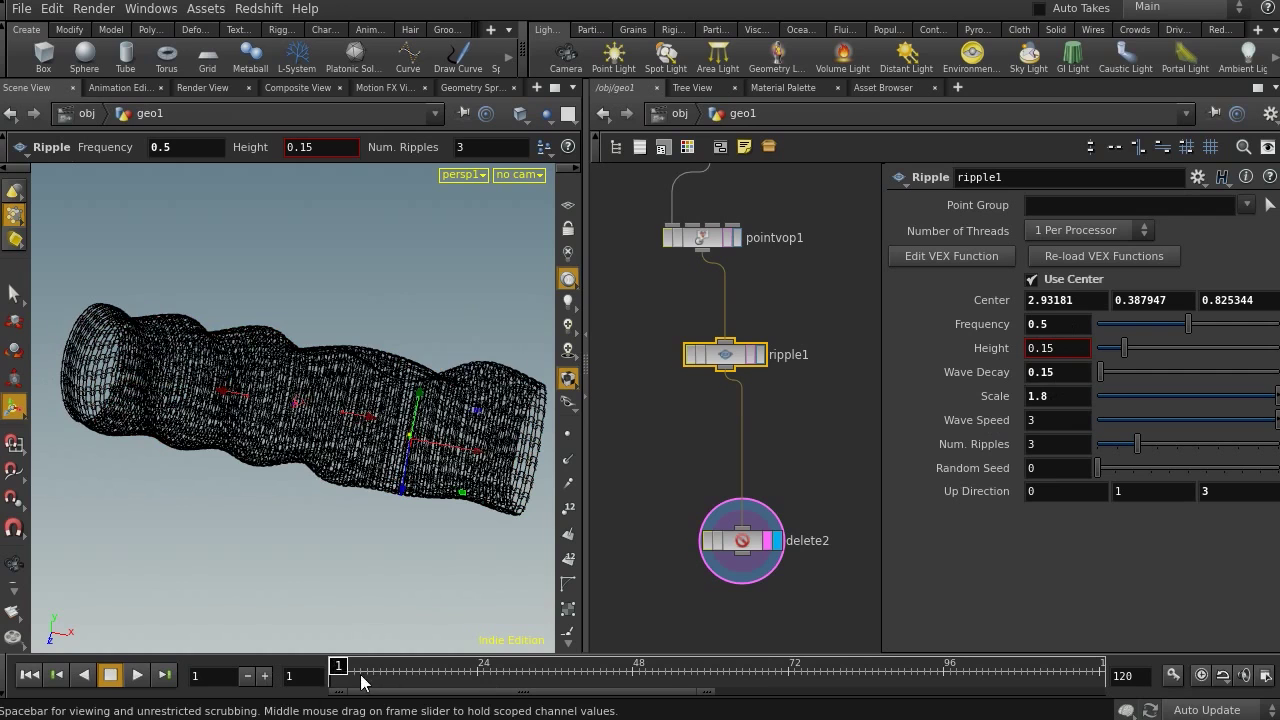
left_click(1068, 352, "alt")
left_click(1068, 396, "alt")
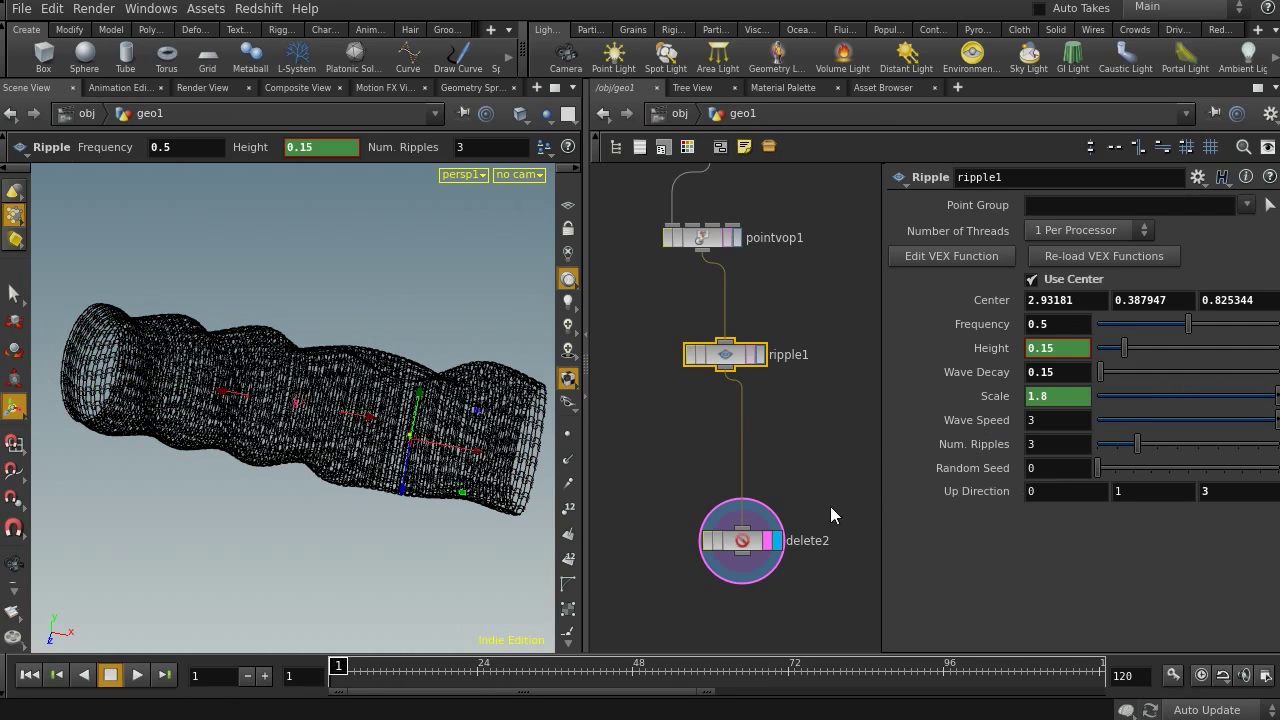
Set ripple1's height and scale to 0 at frame 96 and keyframe the height.
left_click(943, 676)
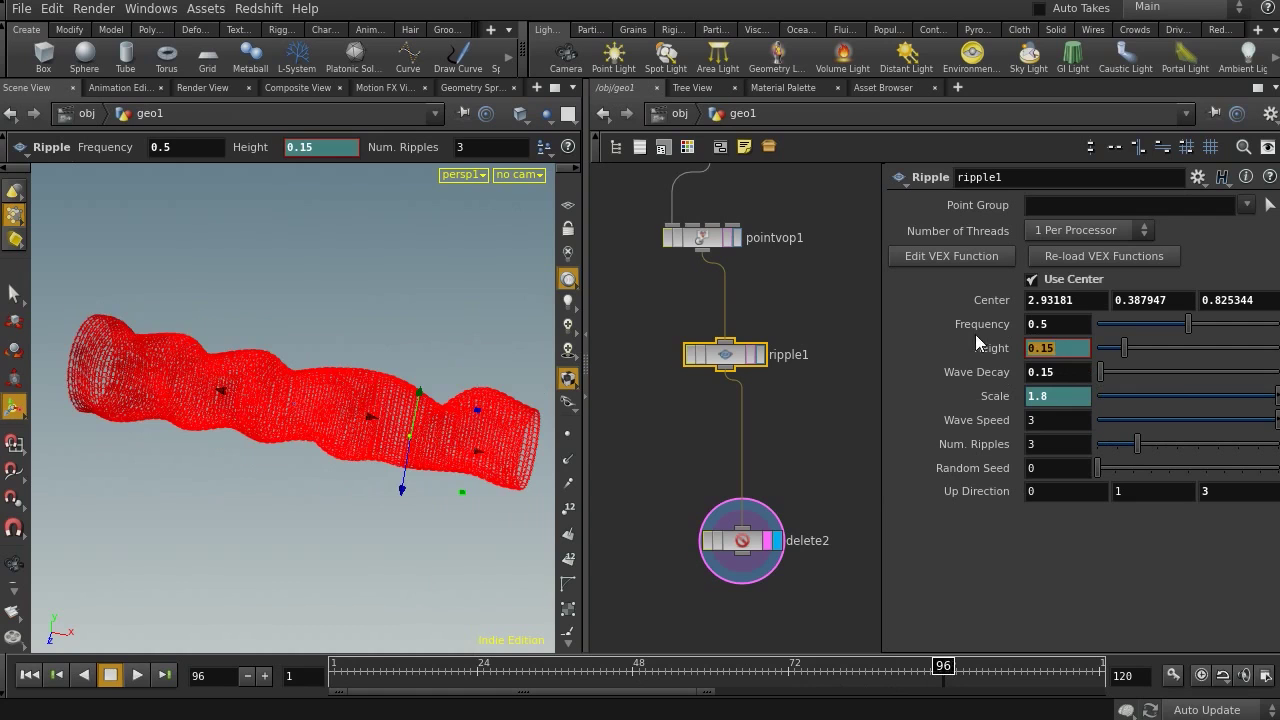
type("0")
key("Return")
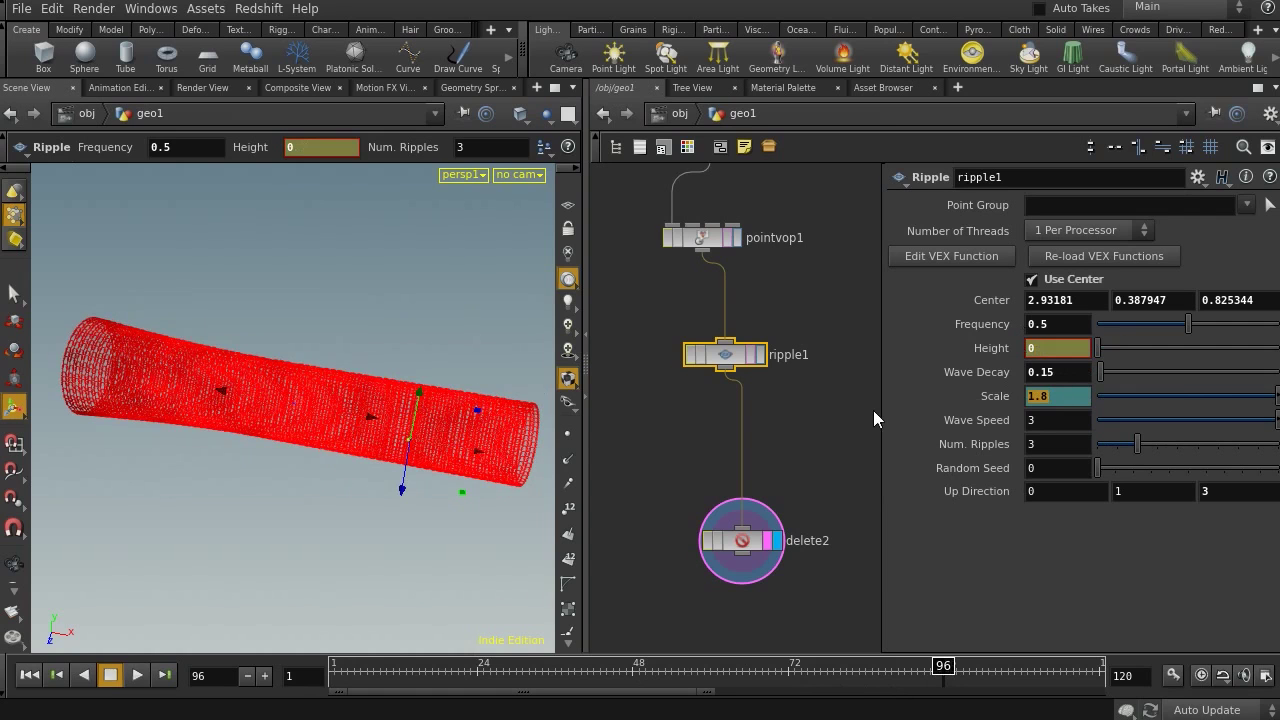
type("0")
key("Return")
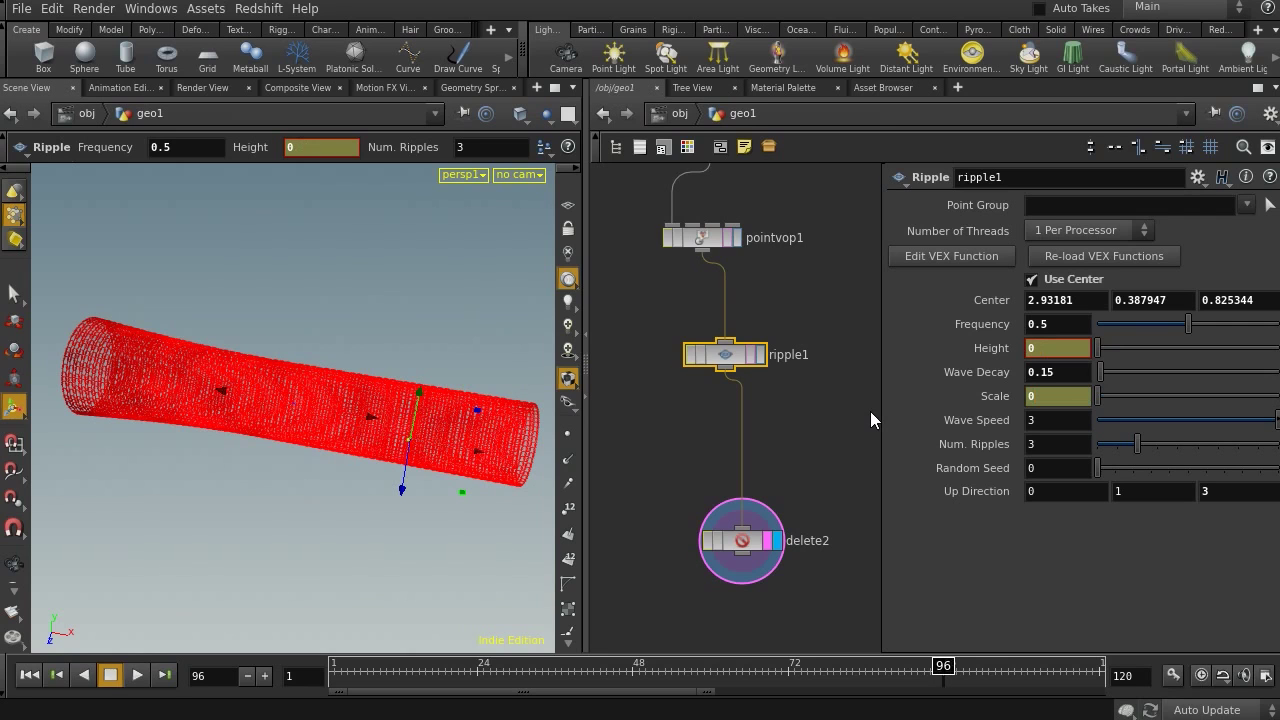
left_click(1049, 347, "alt")
Select delete2 and play the animation from frame 3 for a few frames to check the growth.
left_click_drag(657, 668, 342, 669)
left_click(734, 551)
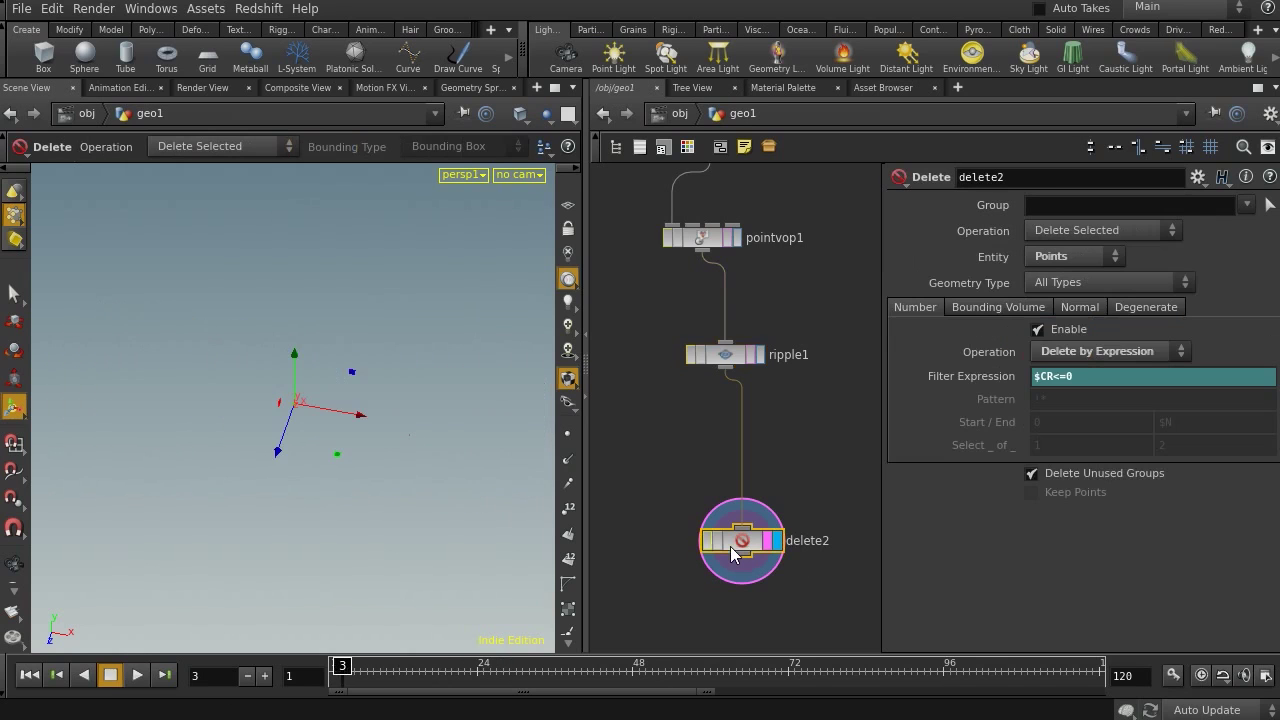
left_click(137, 675)
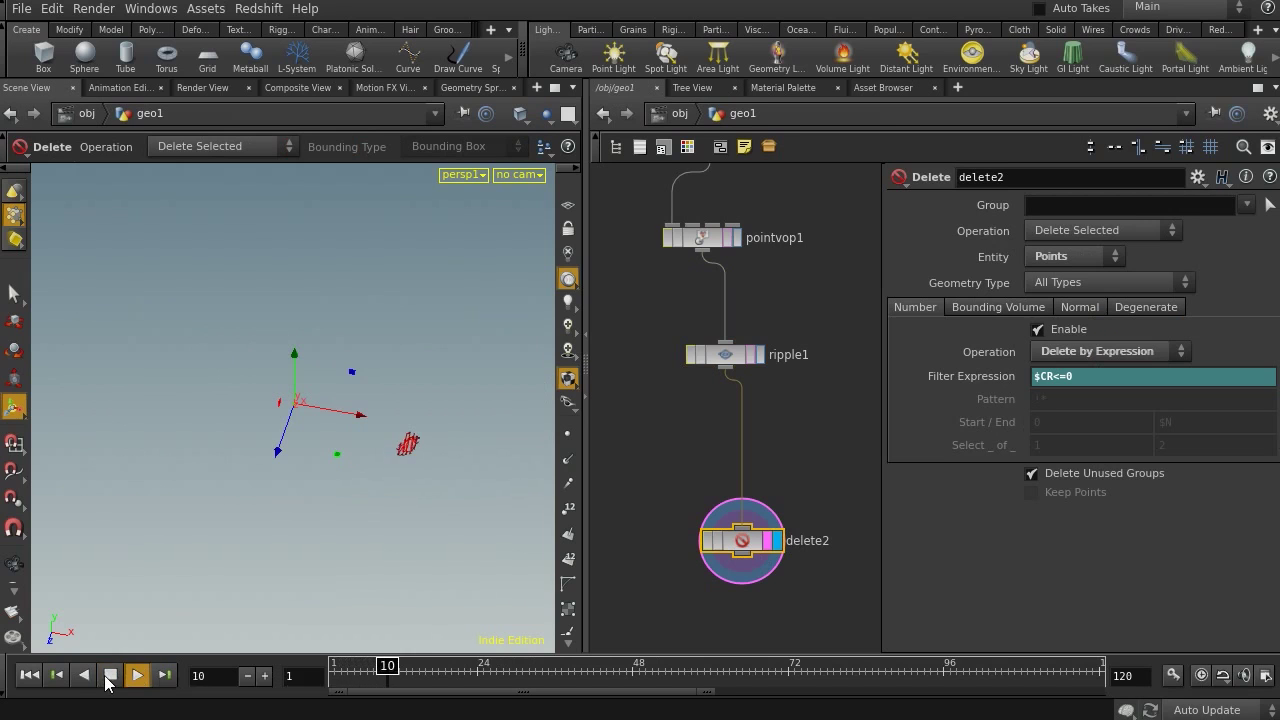
left_click(108, 680)
Add a Cache node below delete2, connect it to delete2's output and display it.
middle_click_drag(852, 515, 800, 354)
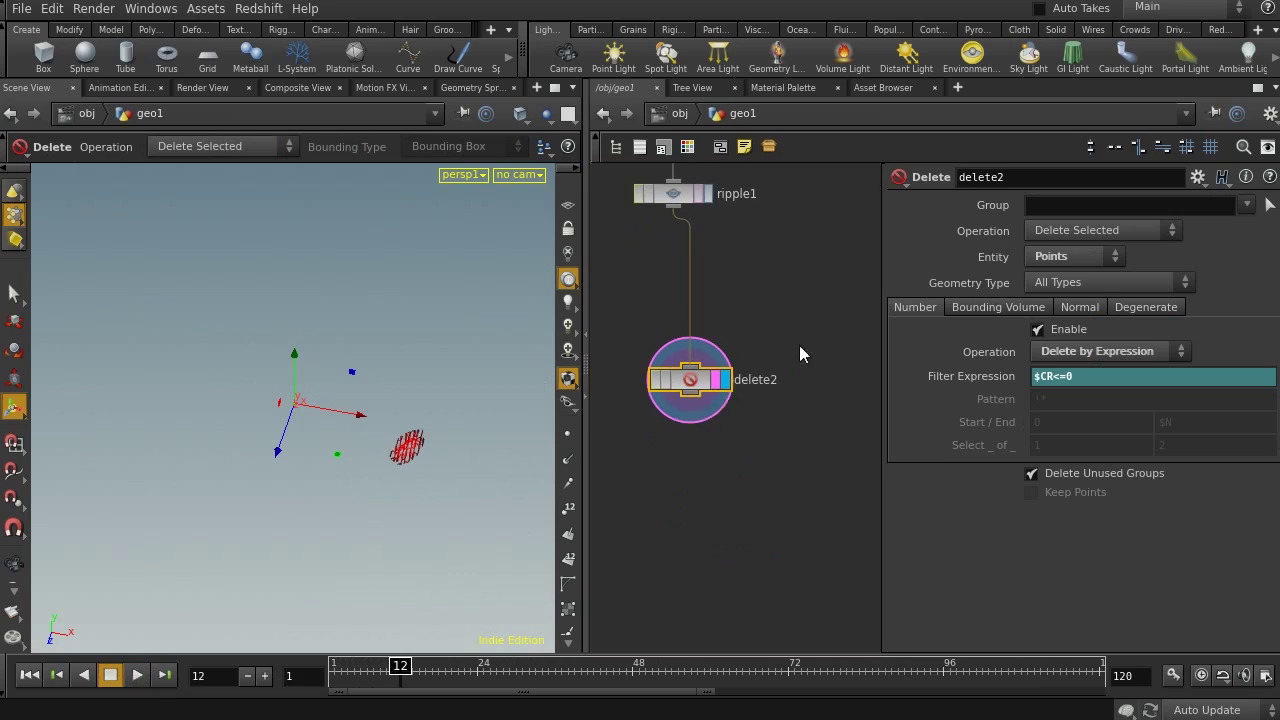
key("Tab")
type("cac")
left_click(922, 250)
left_click(726, 463)
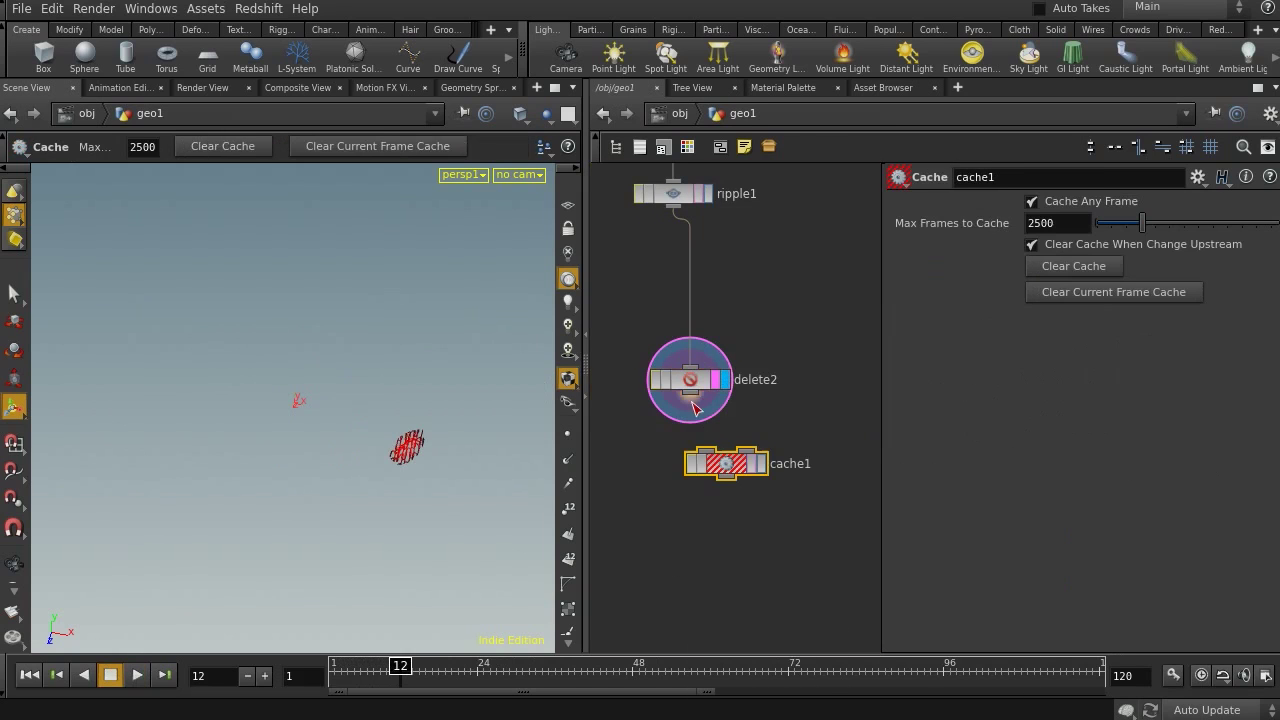
left_click(763, 463)
left_click_drag(728, 463, 732, 508)
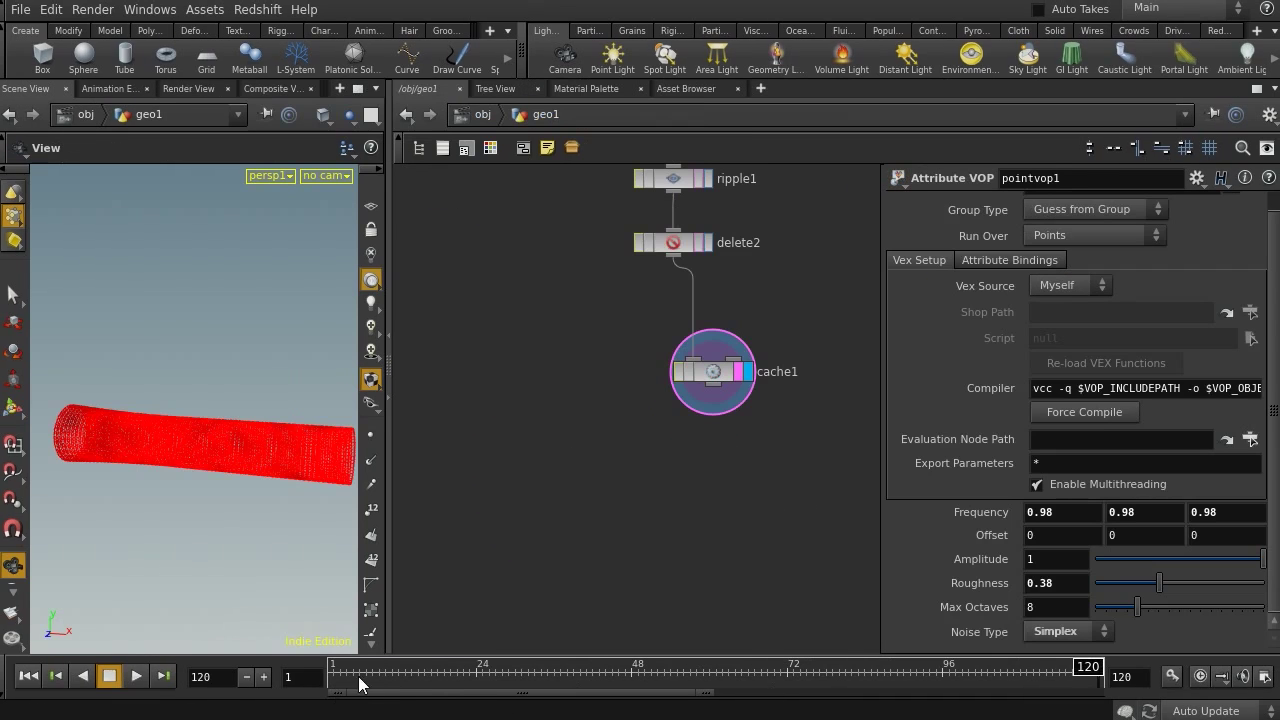
Scrub the cached growth to frame 68 in an enlarged scene view and examine the tube's broken edge up close.
left_click_drag(338, 670, 466, 660)
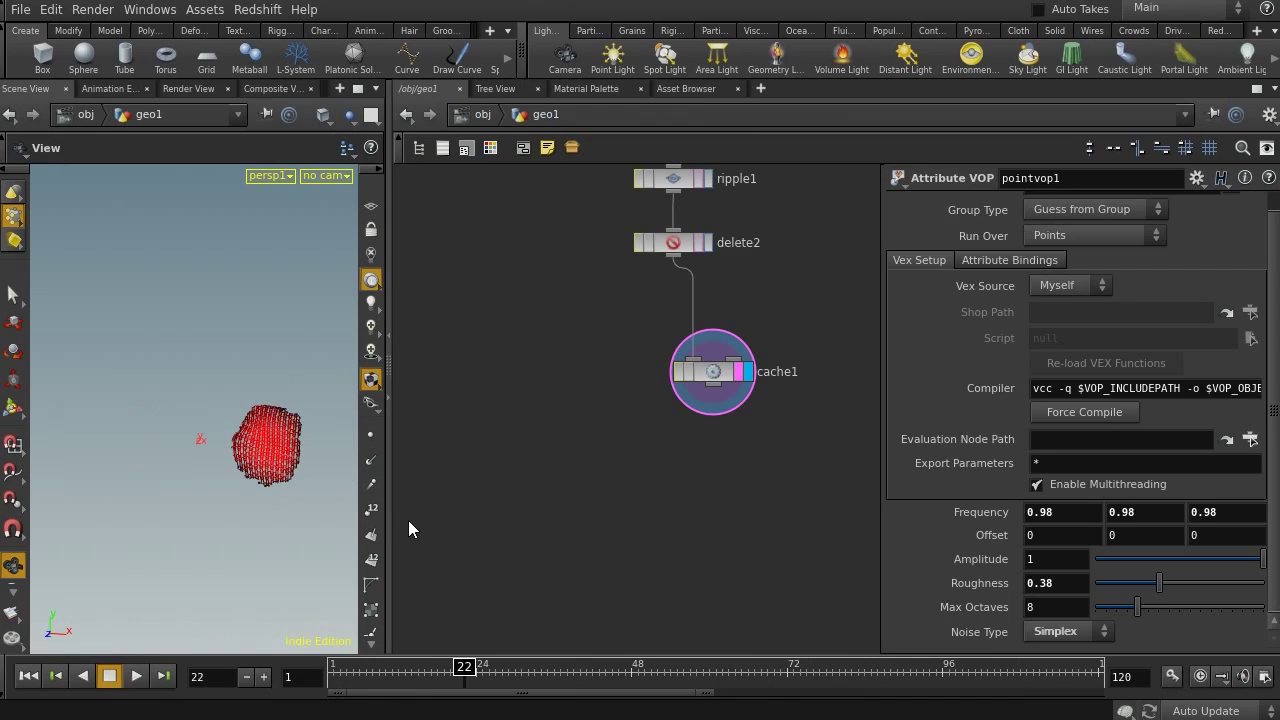
key("ctrl+b")
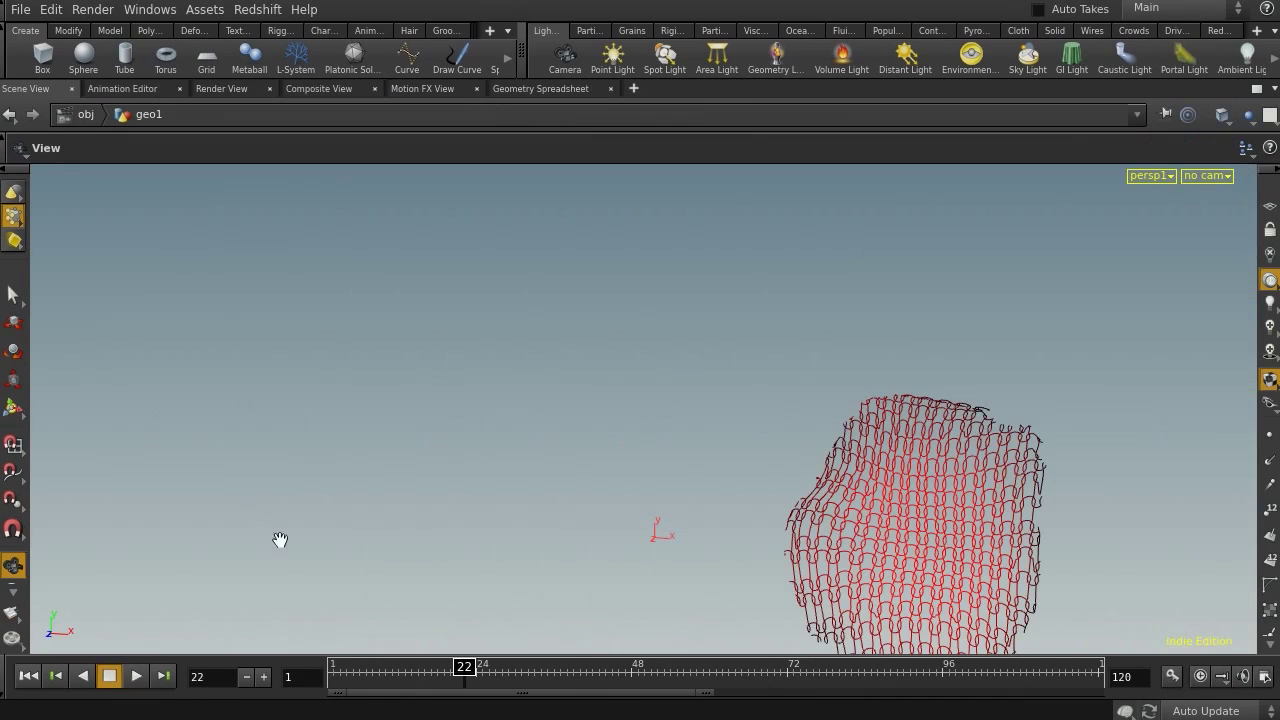
left_click_drag(703, 489, 470, 450)
mouse_move(450, 688)
left_mouse_down()
mouse_move(334, 668)
mouse_move(620, 665)
mouse_move(736, 648)
left_mouse_up()
left_click_drag(520, 494, 466, 573)
mouse_move(741, 672)
left_mouse_down()
mouse_move(986, 667)
mouse_move(606, 603)
mouse_move(386, 600)
mouse_move(663, 597)
mouse_move(766, 491)
left_mouse_up()
key("ctrl+b")
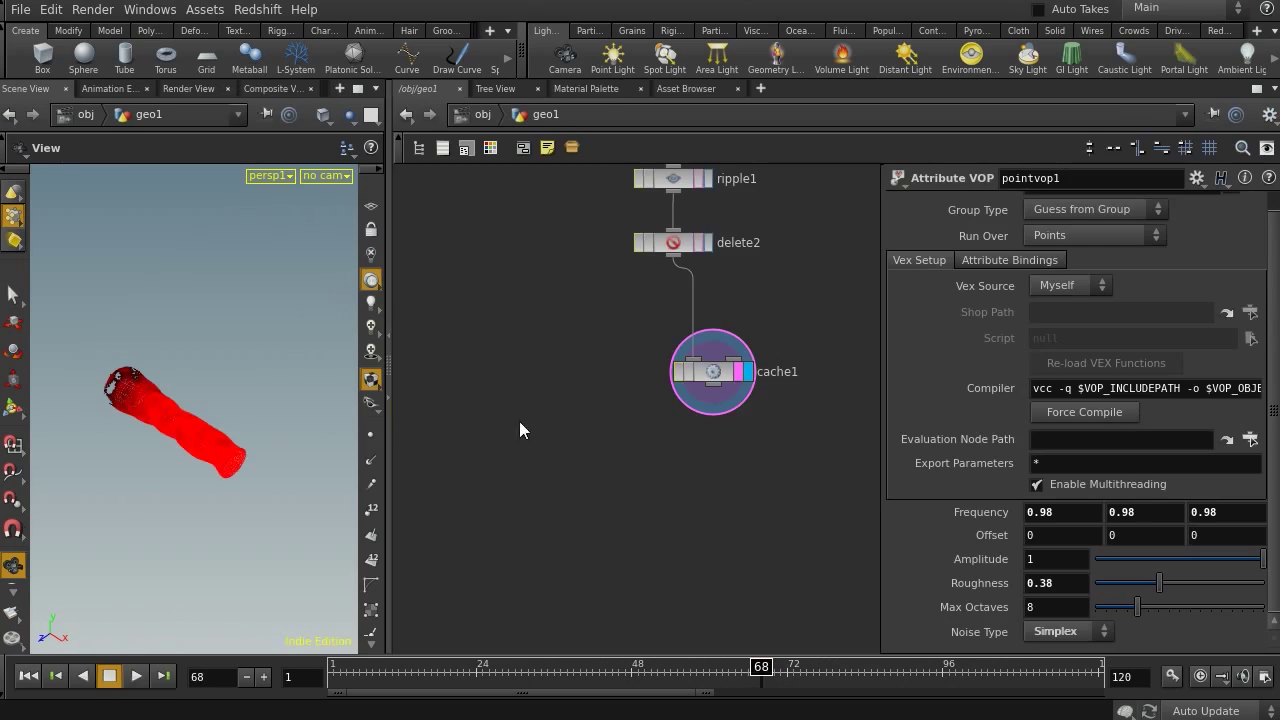
middle_click_drag(519, 425, 607, 486)
left_click_drag(229, 485, 218, 440)
middle_click_drag(218, 440, 268, 463)
right_click_drag(268, 463, 262, 476)
middle_click_drag(262, 476, 201, 489)
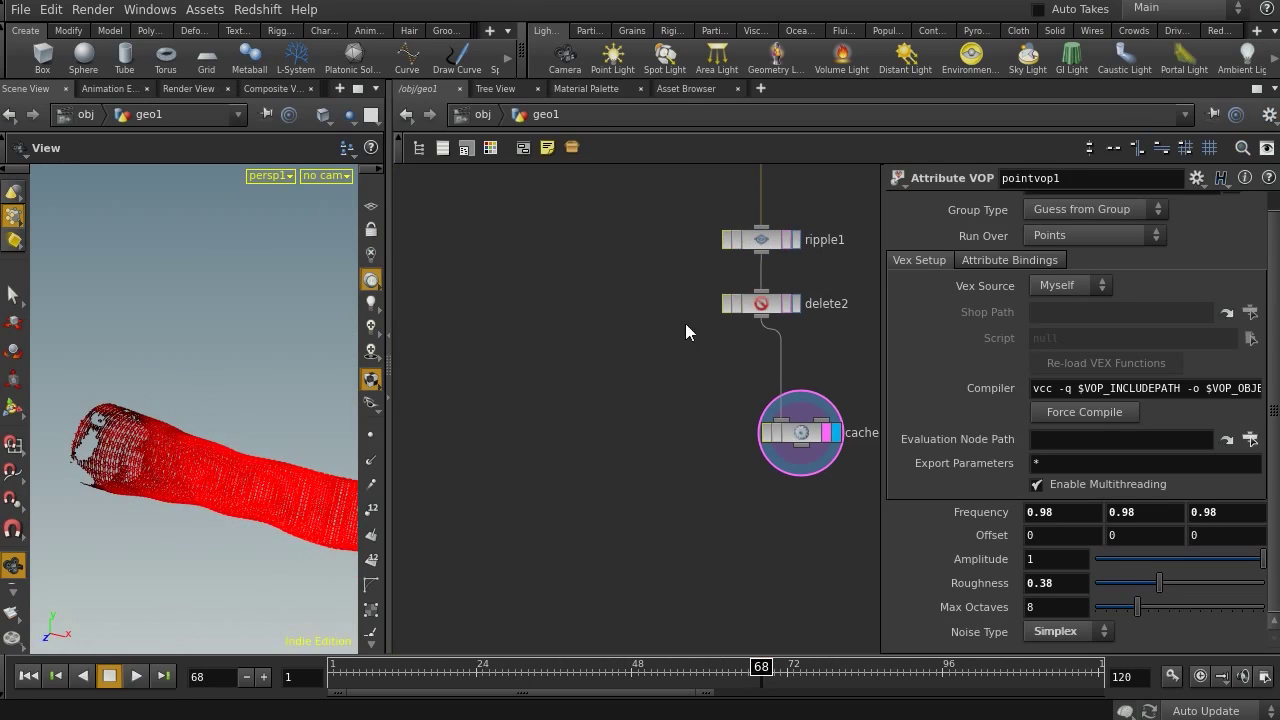
Display the point1 node upstream and scrub the timeline back to frame 1 to check its red color animation.
middle_click_drag(654, 308, 652, 392)
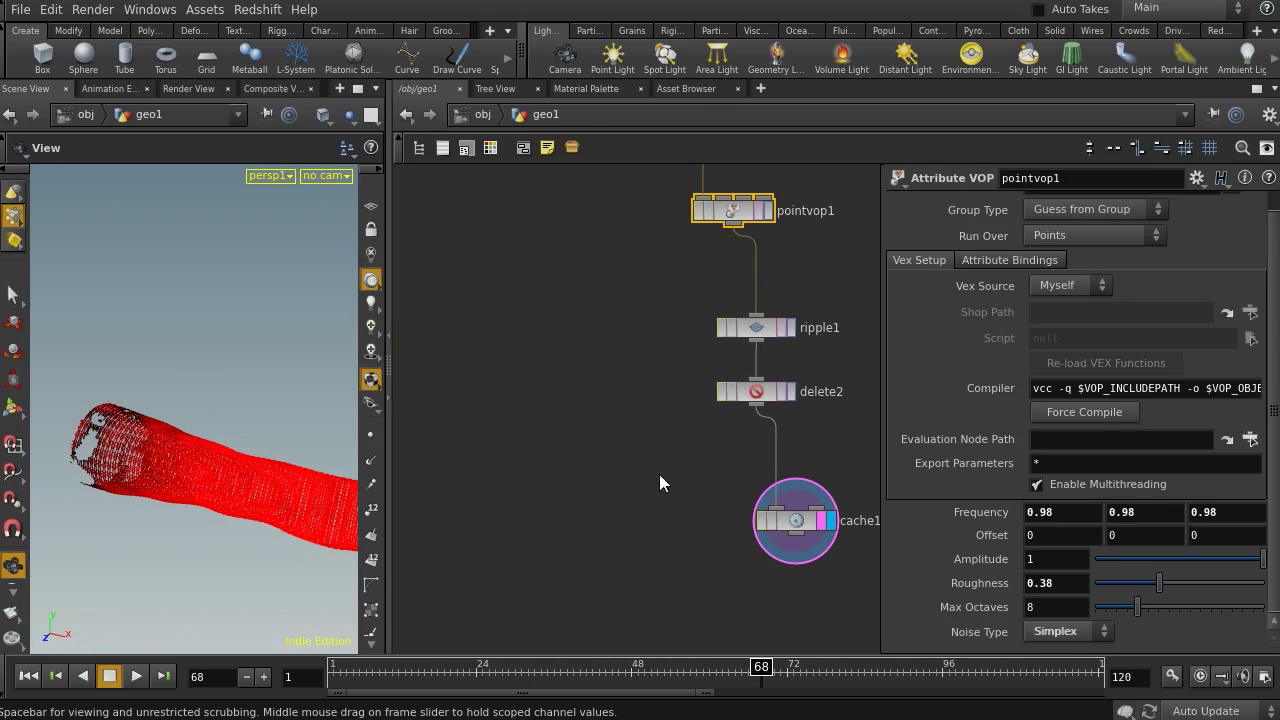
middle_click_drag(572, 489, 615, 715)
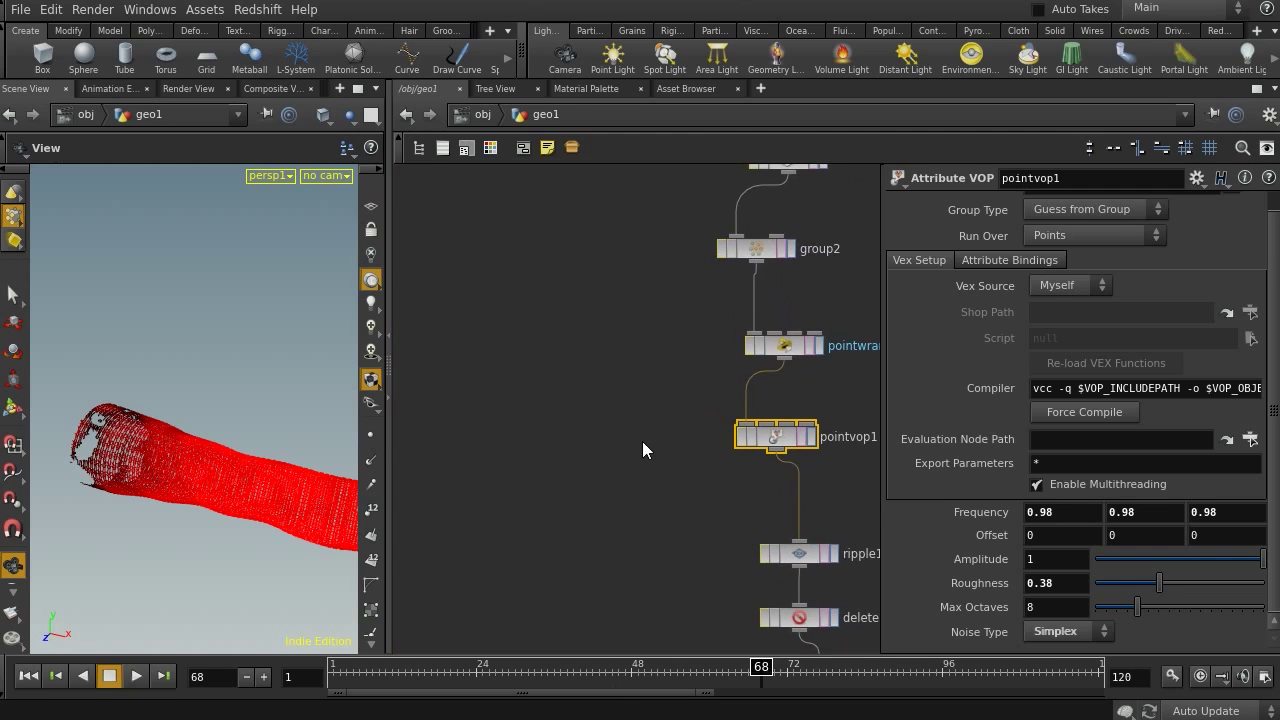
middle_click_drag(660, 386, 614, 551)
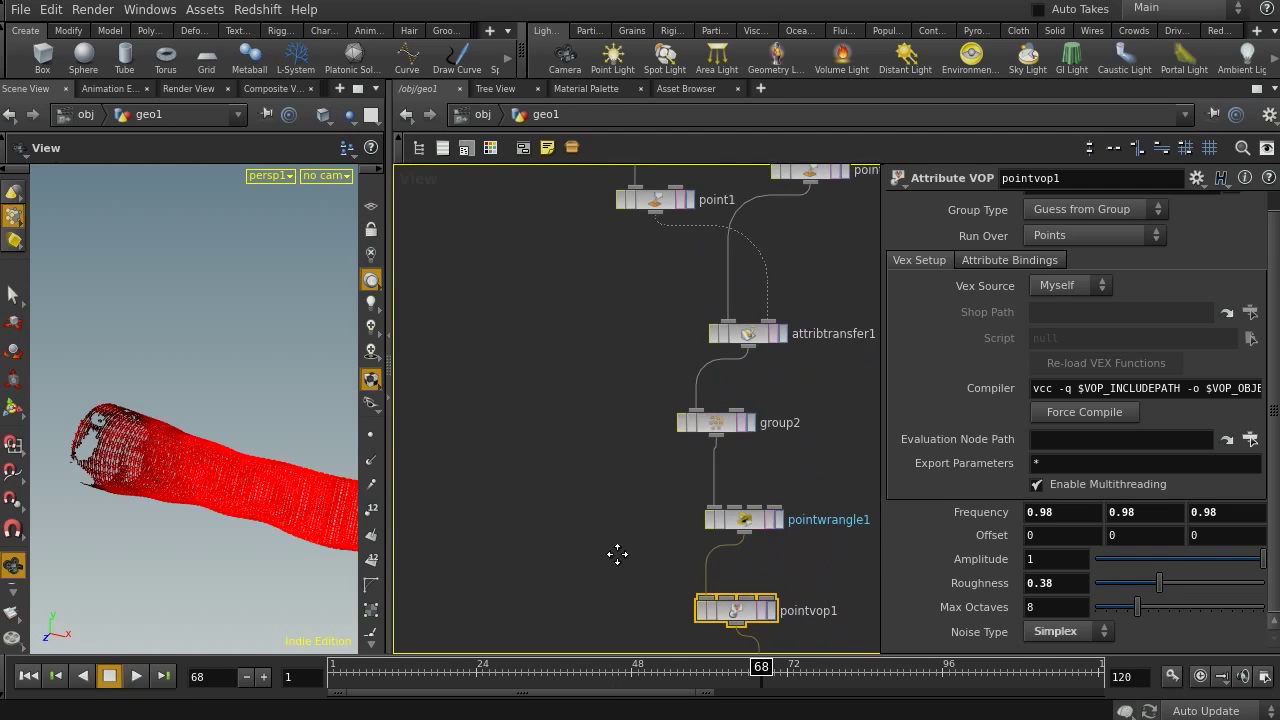
middle_click_drag(586, 322, 584, 517)
left_click(648, 405)
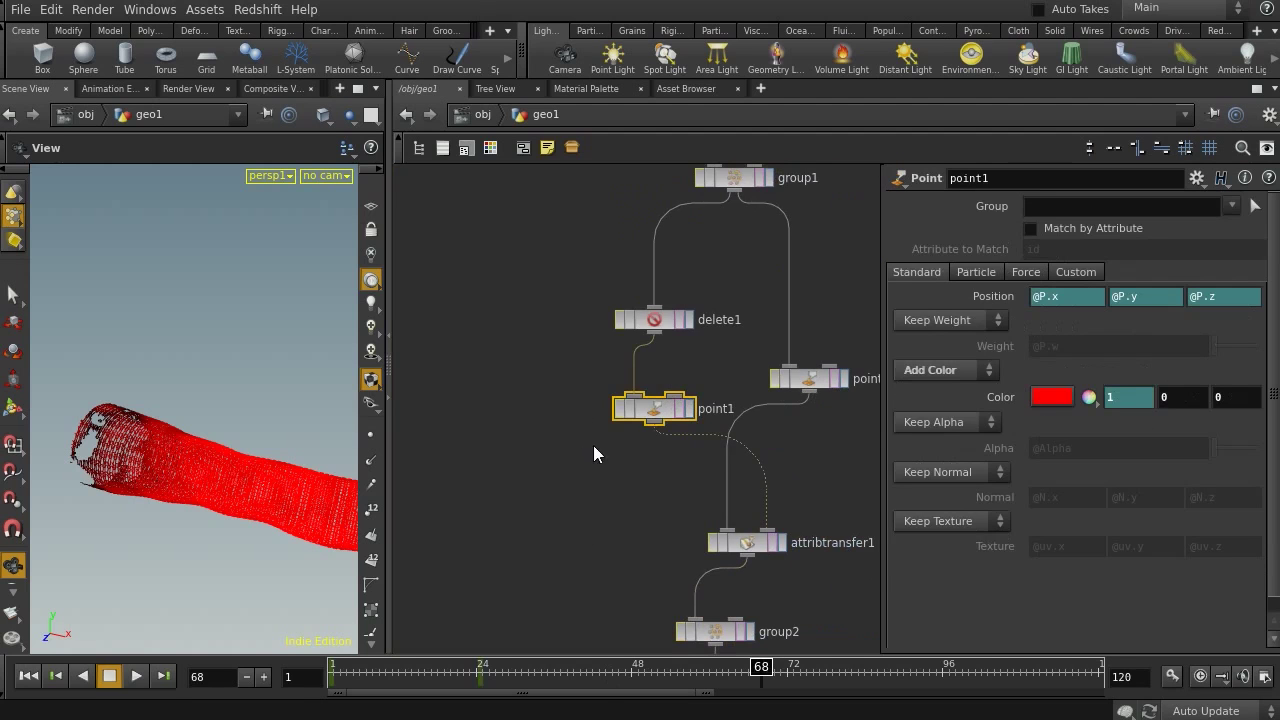
left_click(689, 408)
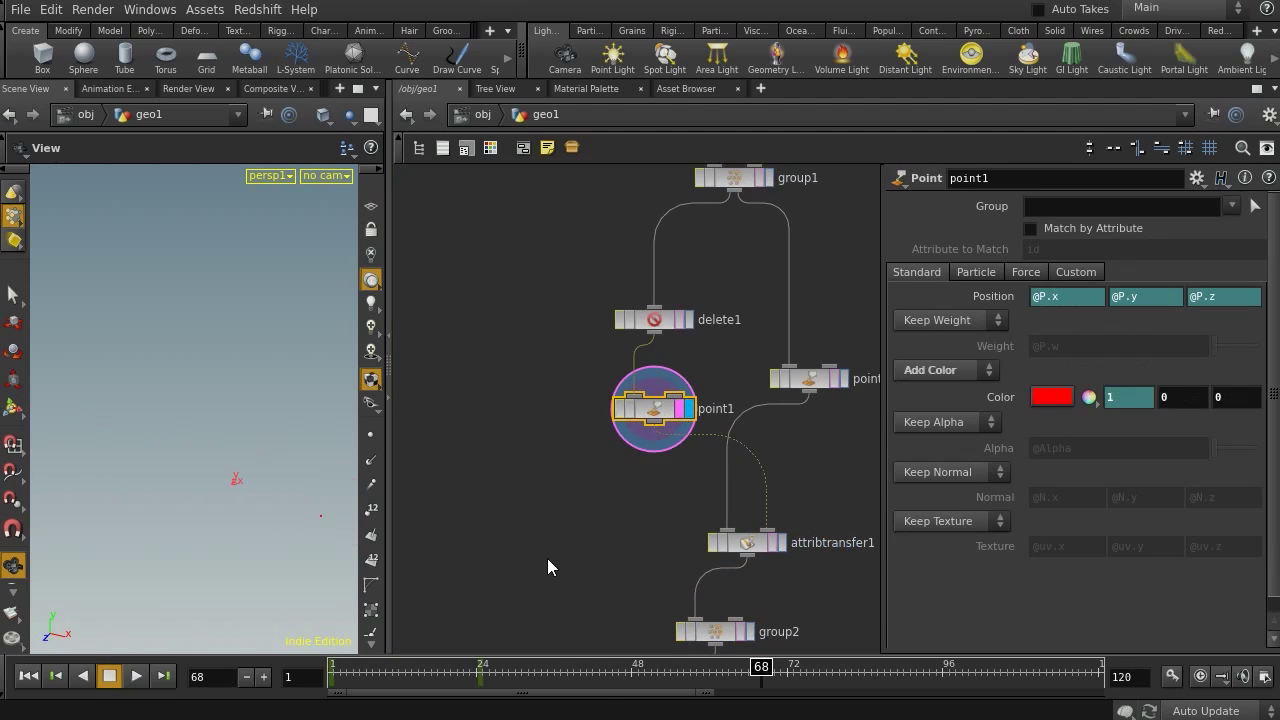
left_click_drag(507, 669, 320, 684)
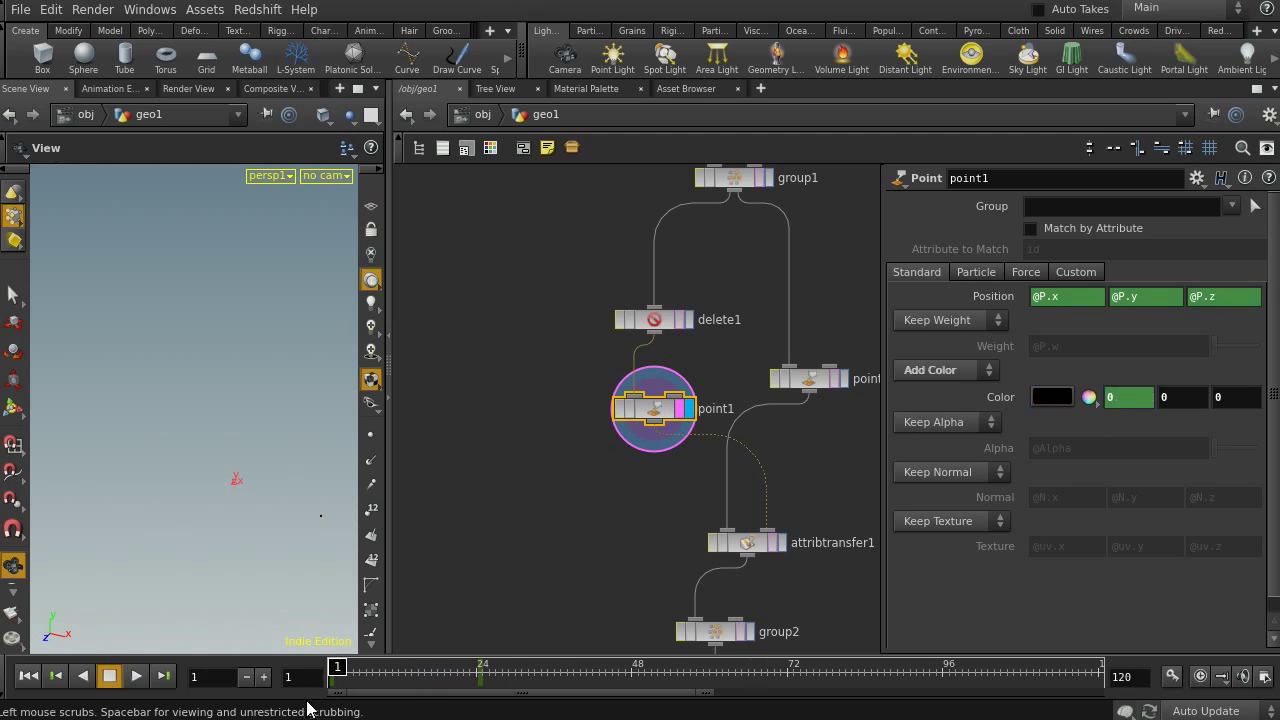
left_click_drag(476, 674, 322, 686)
Select pointvop1 and review the rest of the network down to cache1.
middle_click_drag(552, 538, 489, 460)
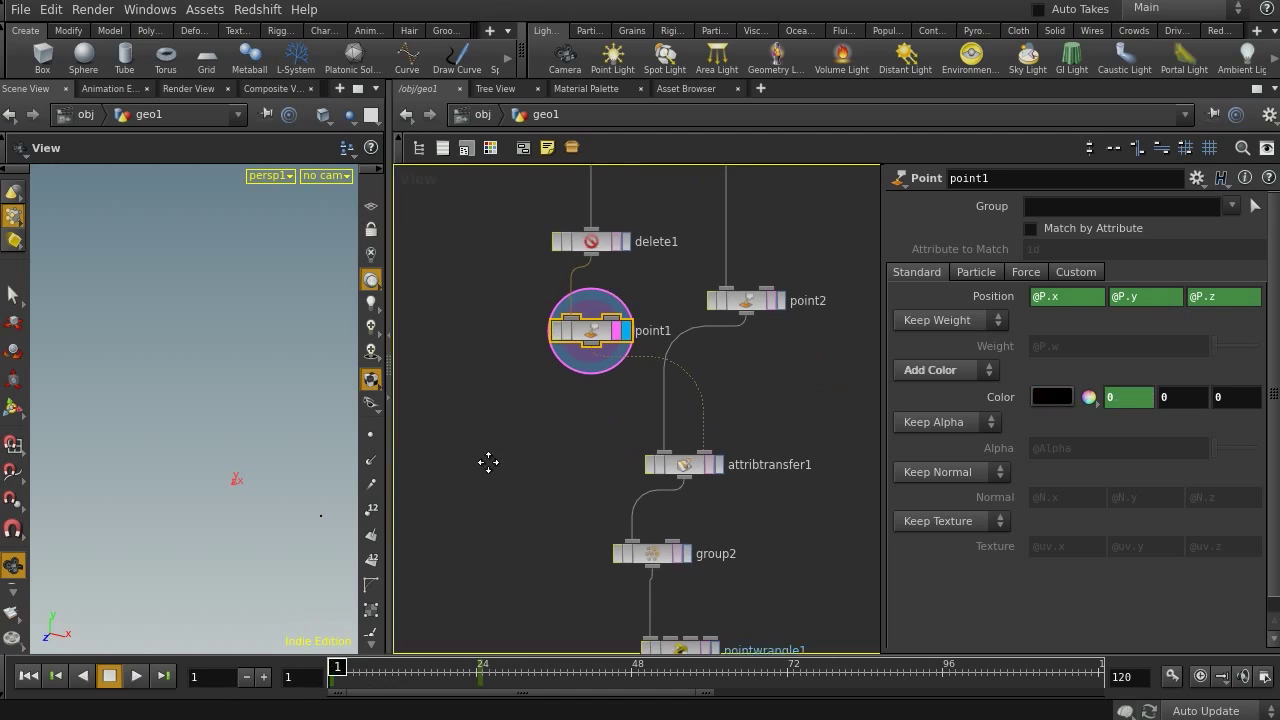
middle_click_drag(529, 514, 423, 309)
middle_click_drag(491, 523, 470, 381)
left_click_drag(469, 355, 661, 428)
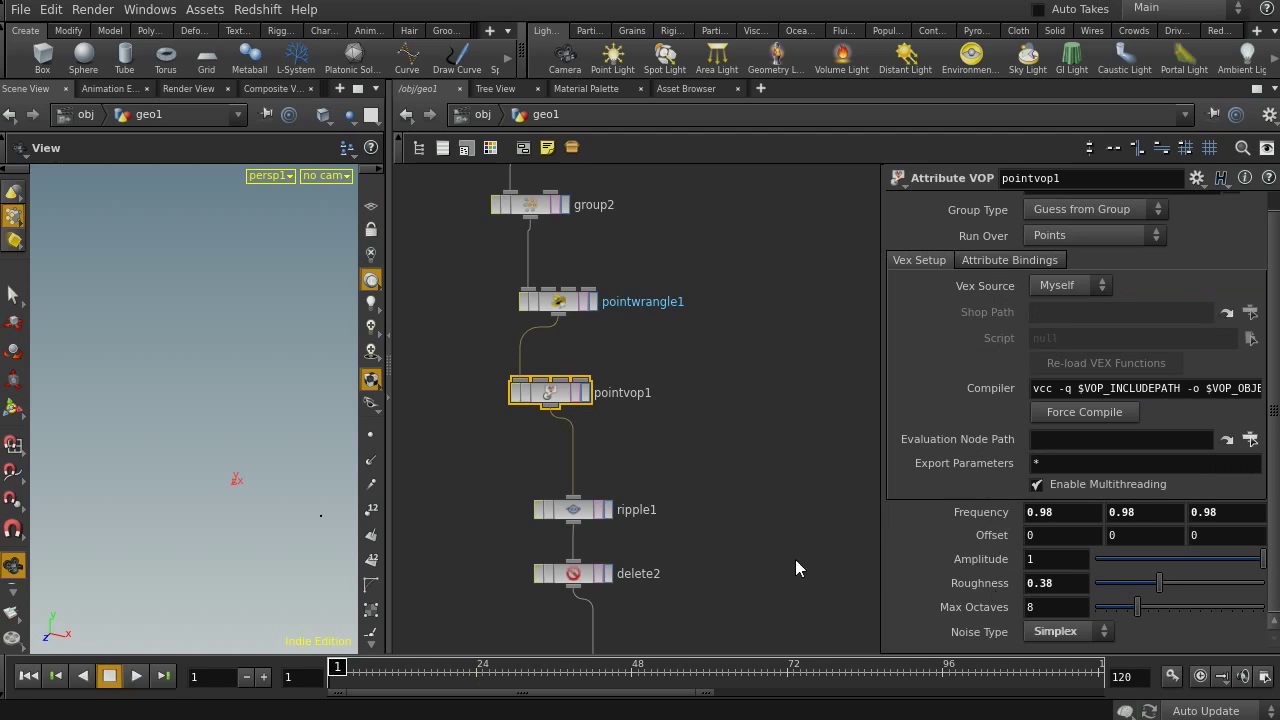
middle_click_drag(684, 500, 705, 392)
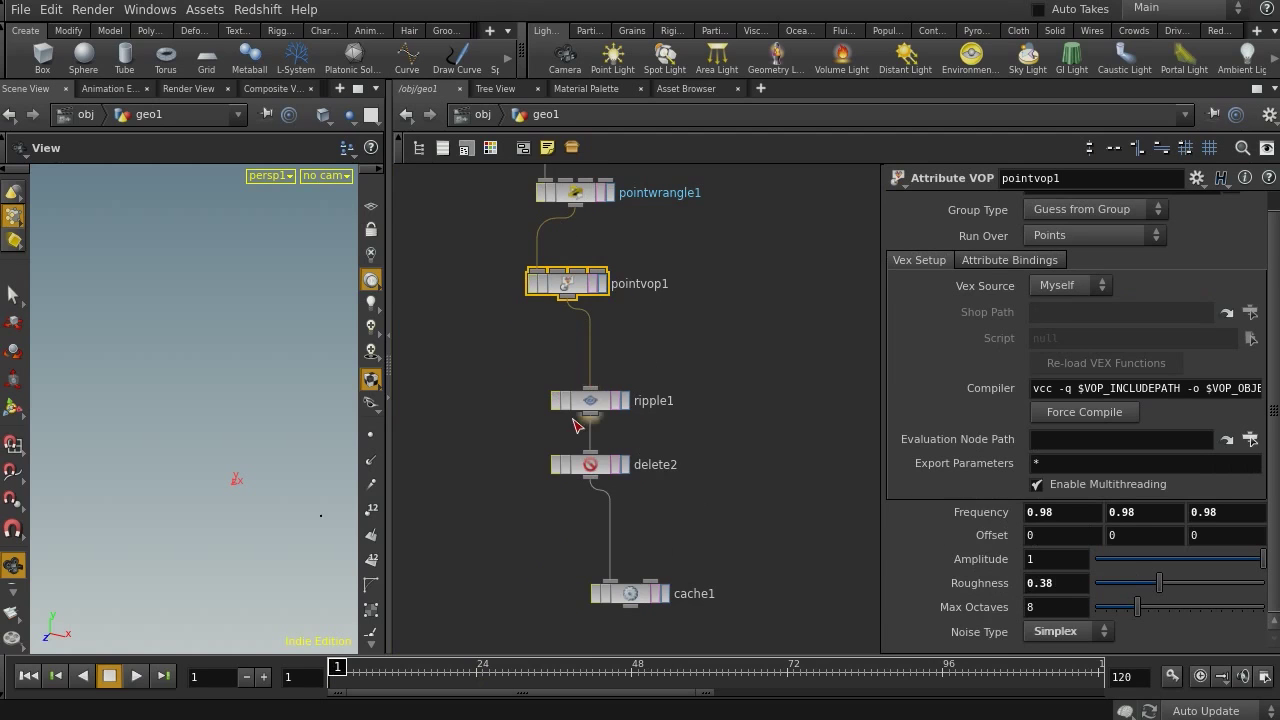
Display the cache1 node, scrub to frame 82 and examine the tube from several angles in an enlarged scene view.
middle_click_drag(684, 502, 690, 398)
left_click(659, 488)
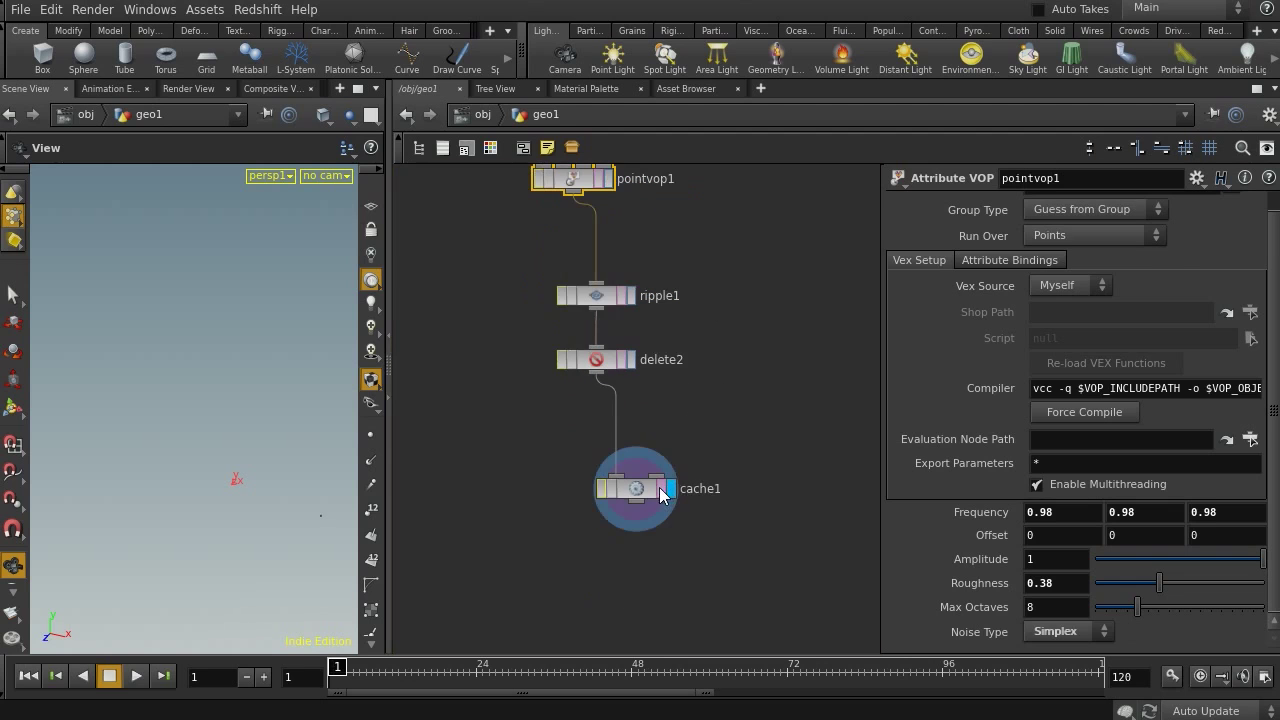
left_click_drag(338, 668, 851, 668)
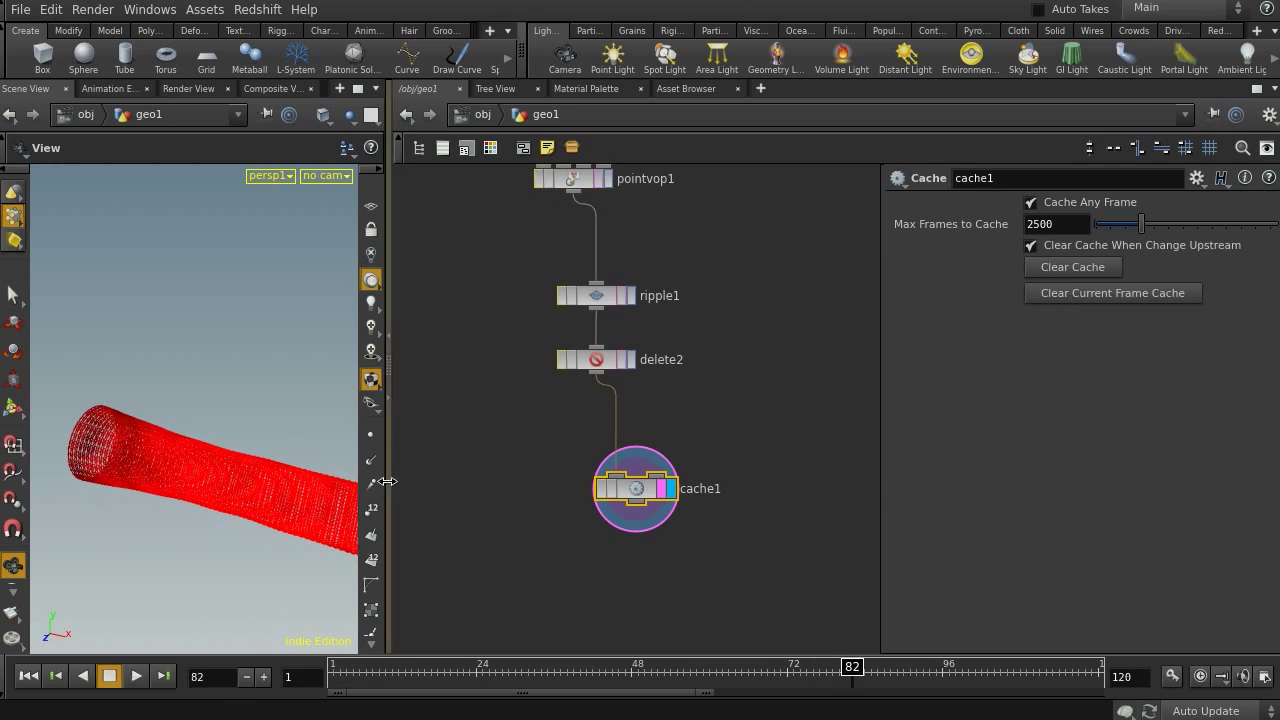
left_click_drag(390, 486, 748, 486)
left_click_drag(465, 496, 346, 443)
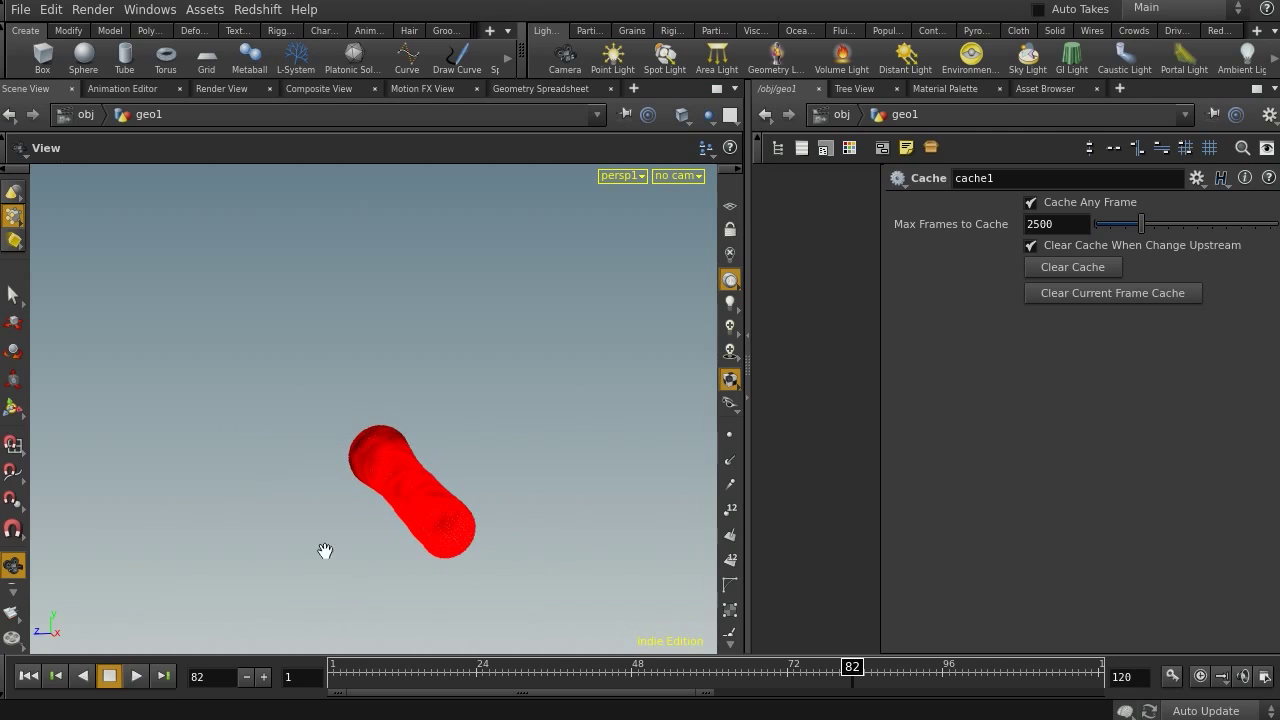
key("space")
left_click_drag(748, 480, 573, 480)
left_click_drag(329, 485, 419, 502)
middle_click_drag(765, 495, 683, 428)
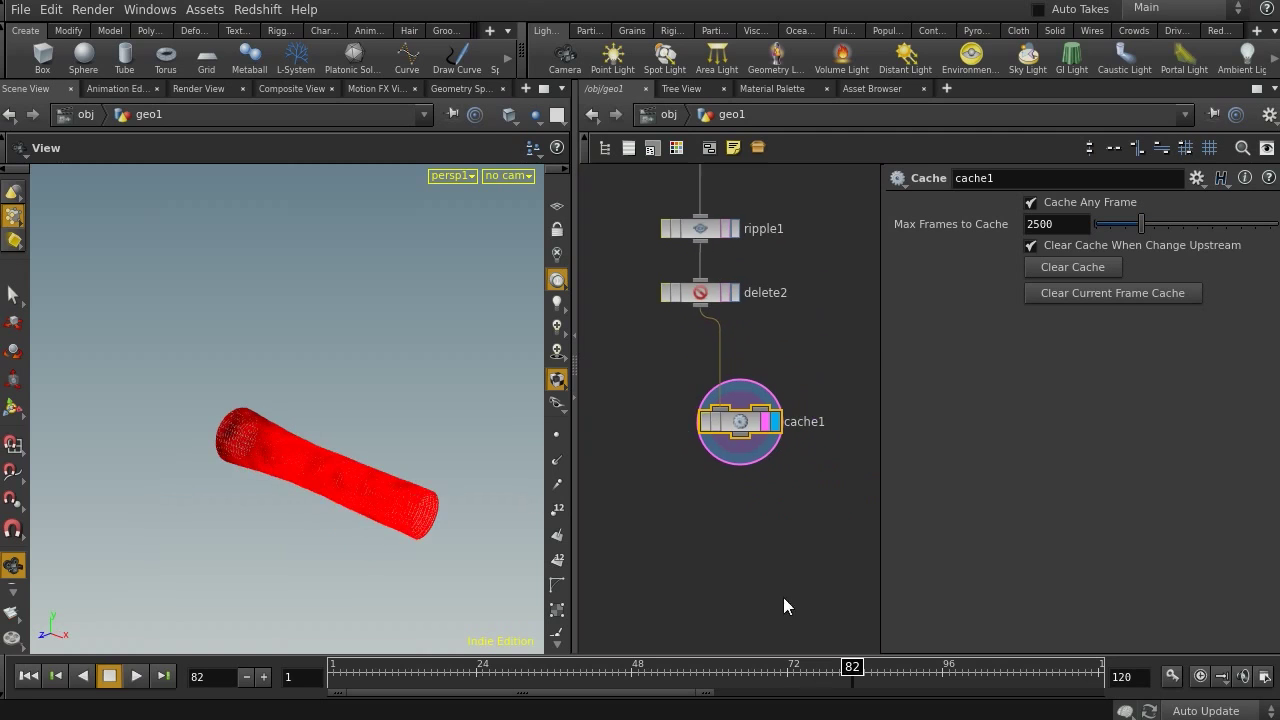
middle_click_drag(795, 375, 818, 638)
left_click(706, 284)
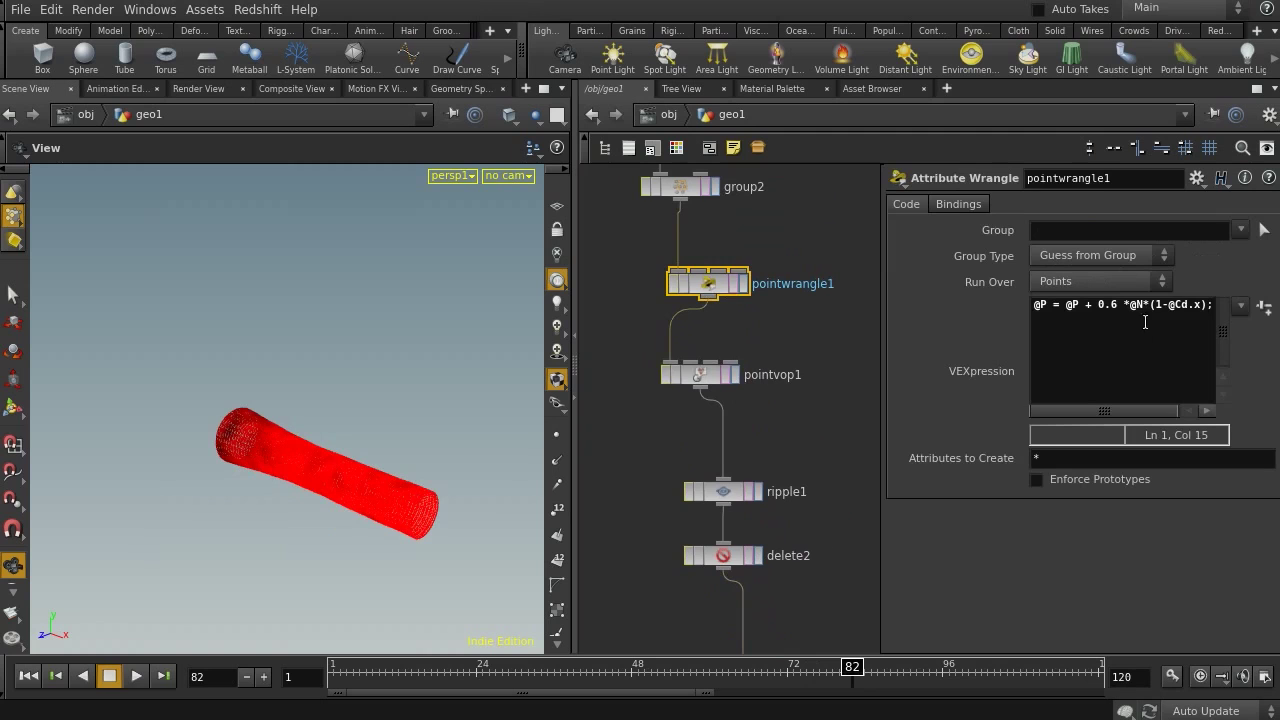
left_click_drag(1152, 305, 1210, 306)
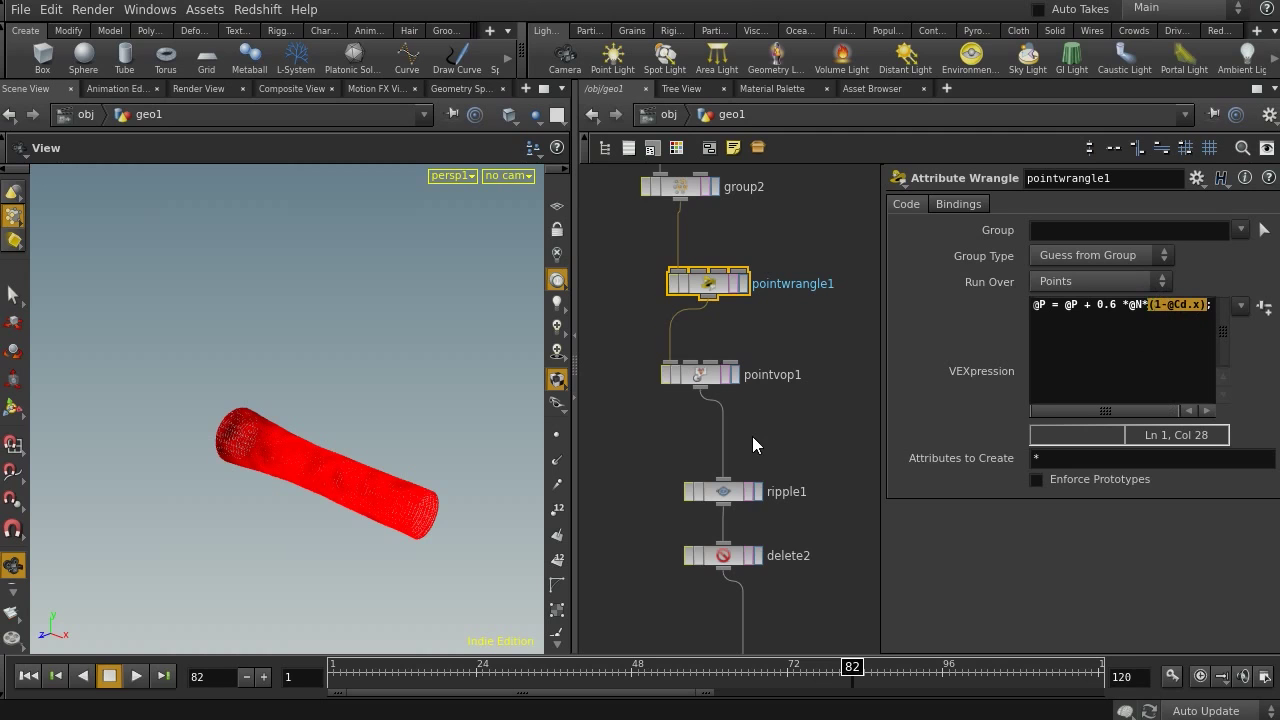
middle_click_drag(771, 421, 756, 346)
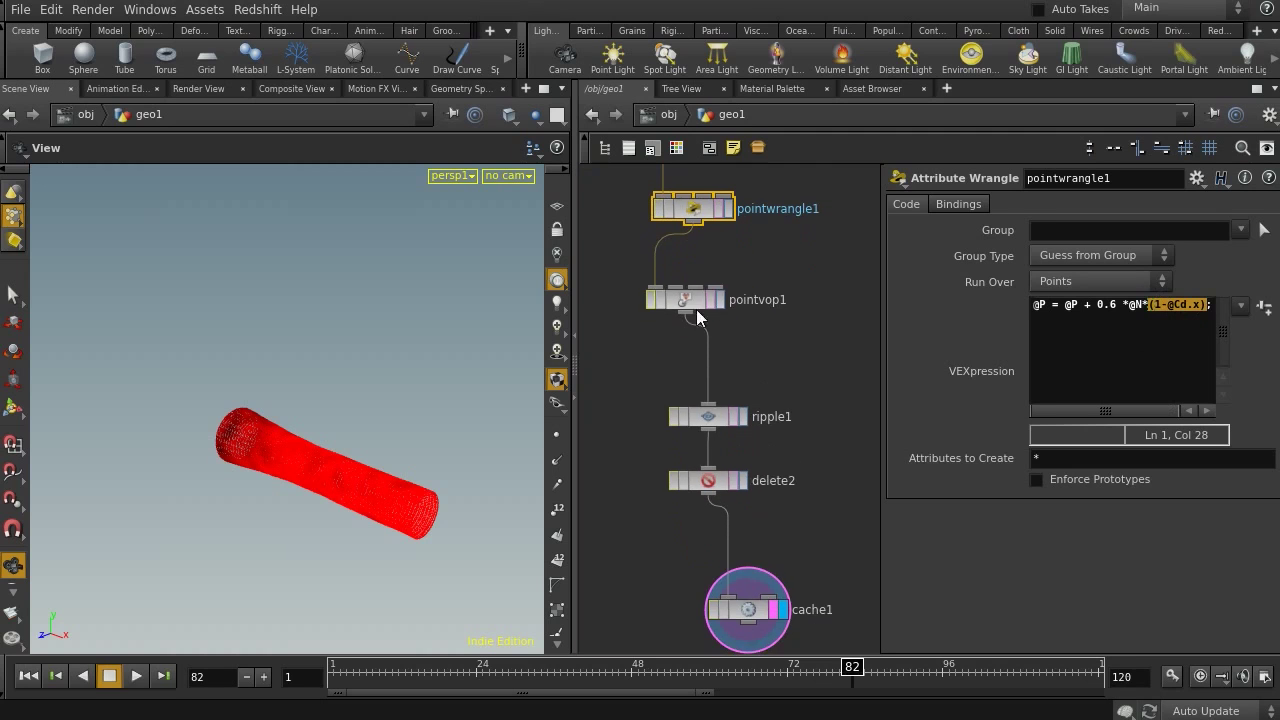
Open pointvop1's network and move add1, floattovec1 and geometryvopoutput1 away from the noise nodes to make room.
left_click(692, 303)
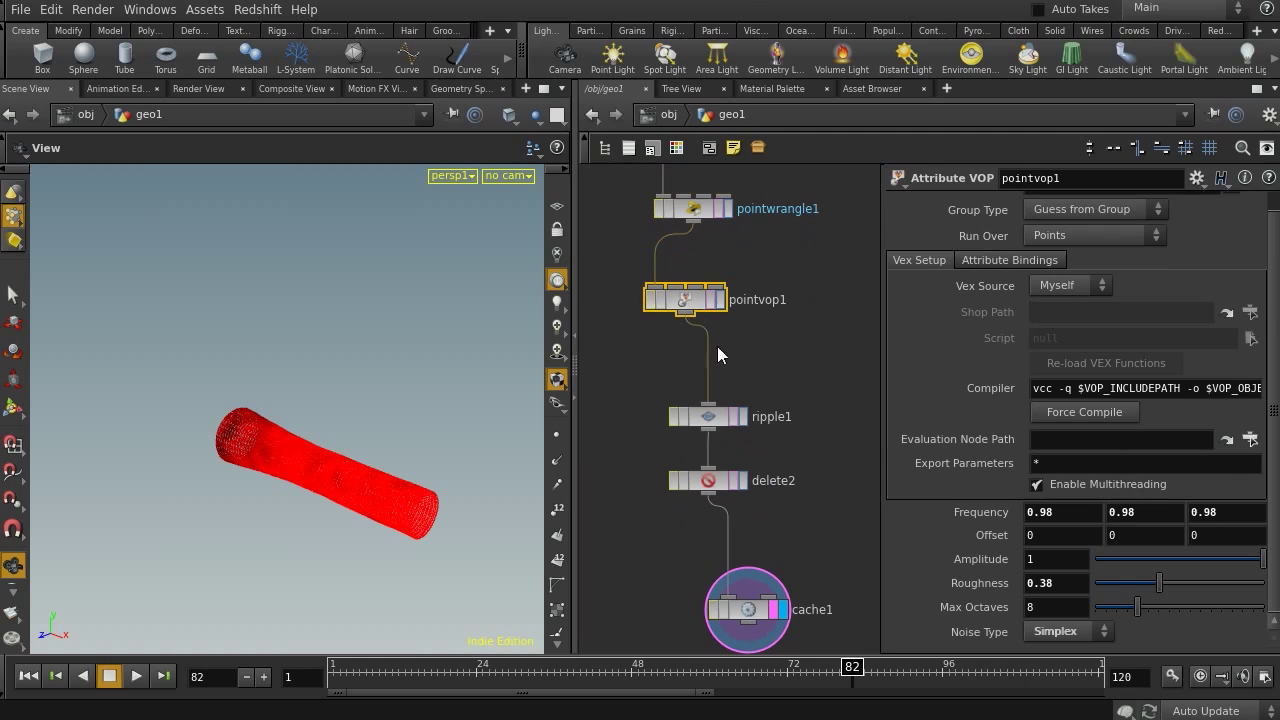
double_click(695, 300)
left_click_drag(575, 297, 364, 304)
middle_click_drag(621, 325, 605, 270)
middle_click_drag(730, 327, 509, 331)
left_click_drag(515, 324, 846, 528)
left_click_drag(575, 390, 754, 445)
middle_click_drag(588, 296, 692, 397)
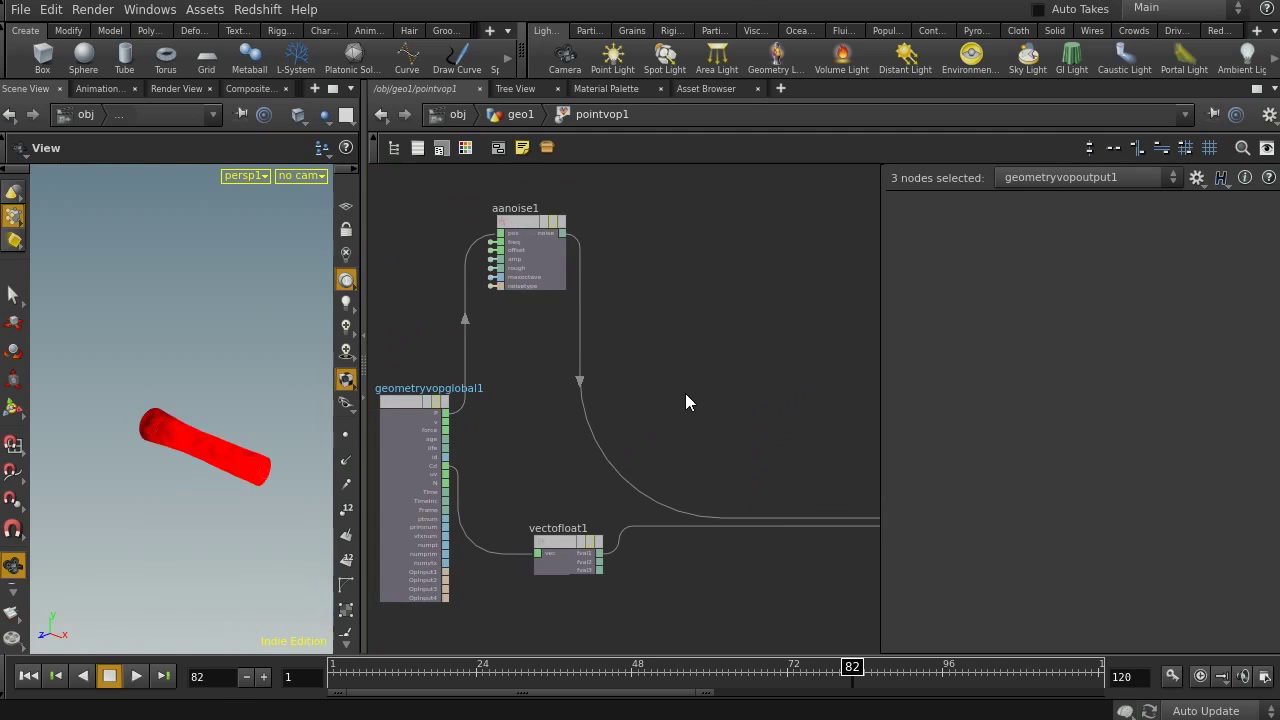
Add a Subtract Constant node and connect vectofloat1's first float output to its input.
key("Tab")
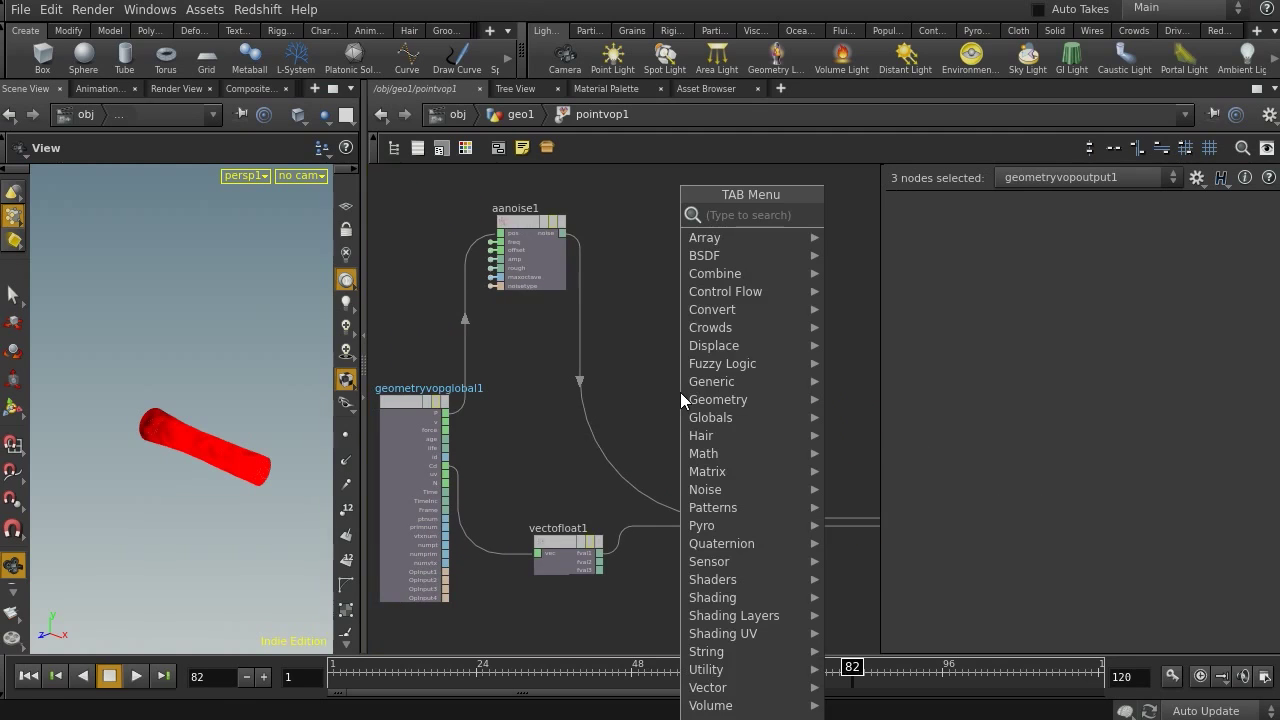
type("sub")
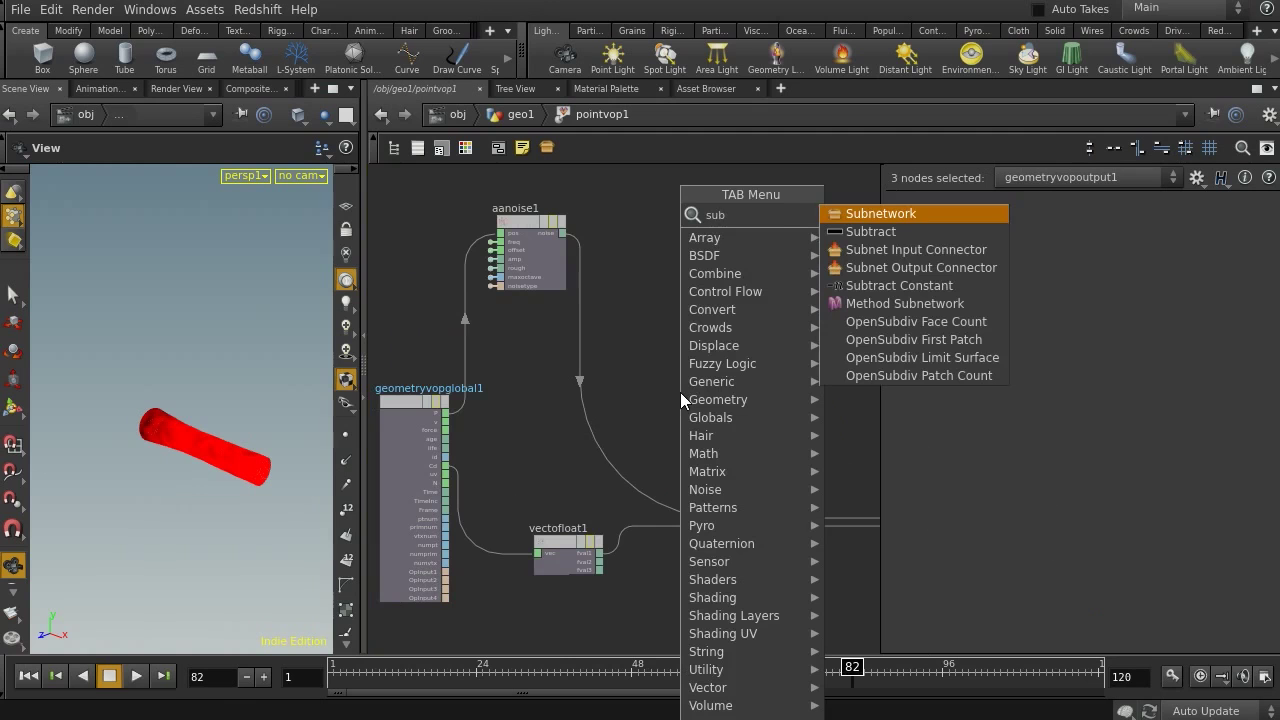
key("Down")
key("Down")
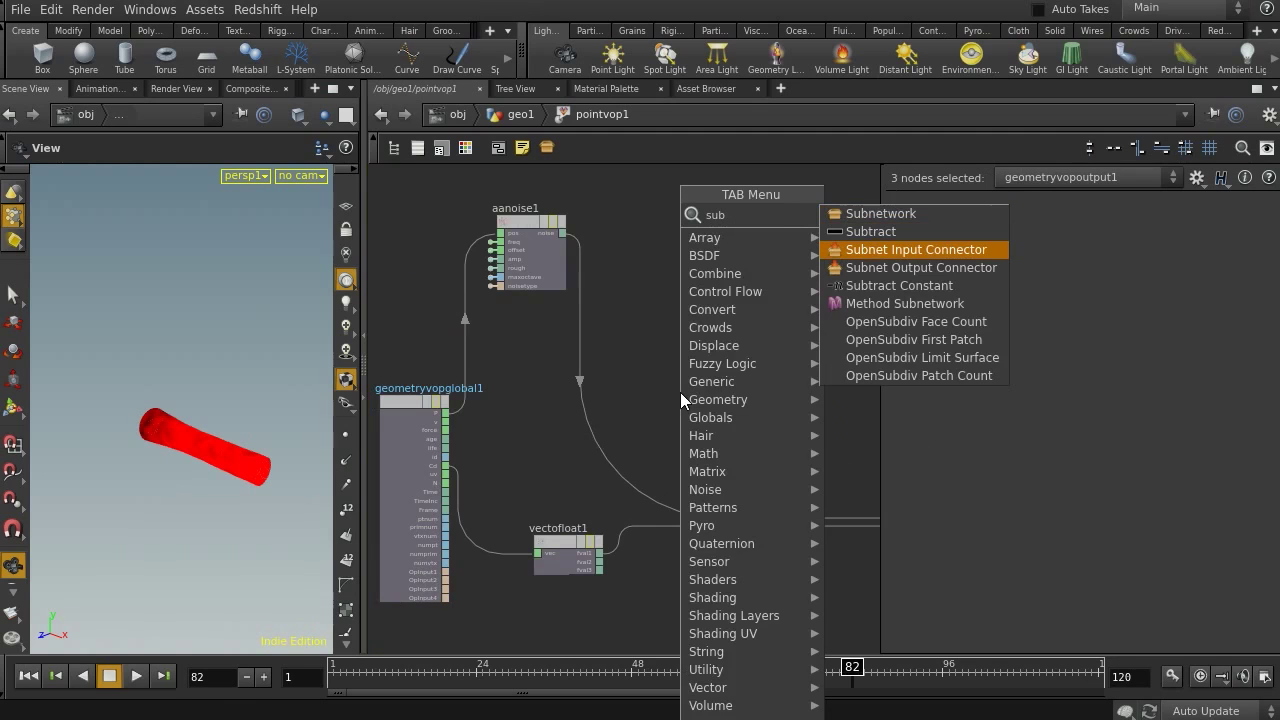
key("Down")
key("Down")
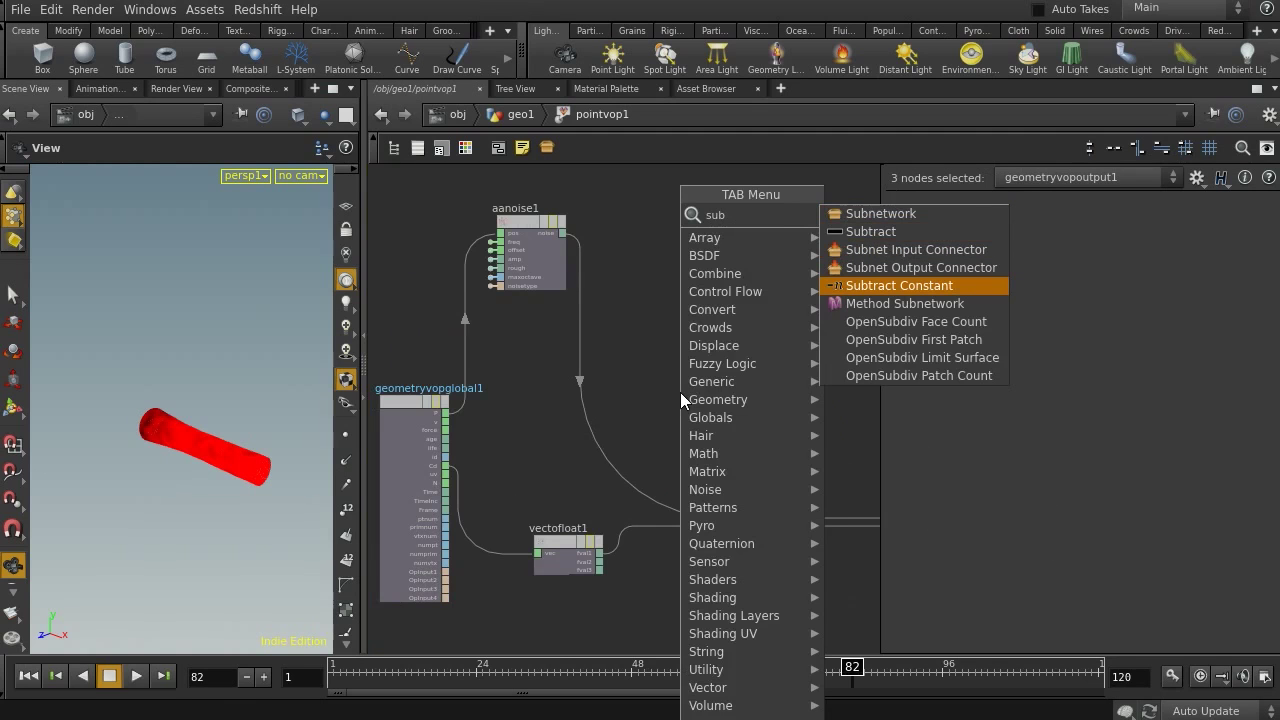
key("Return")
left_click(704, 448)
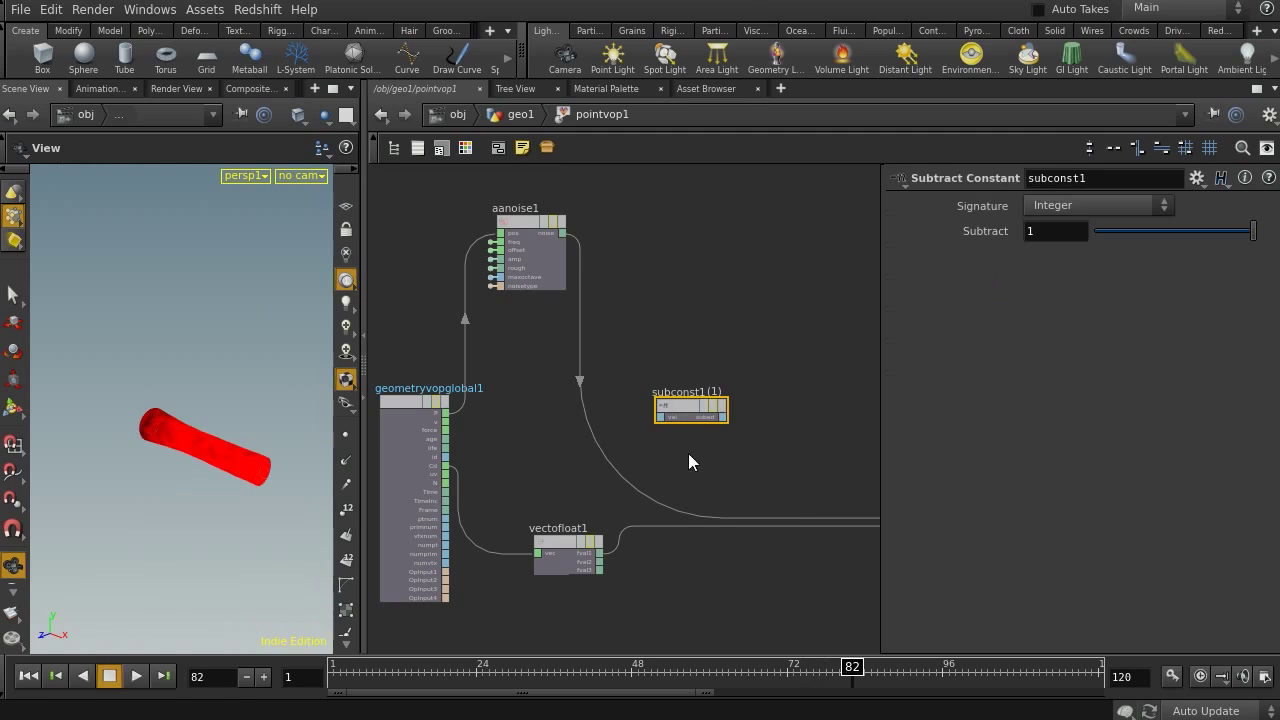
left_click_drag(600, 553, 668, 421)
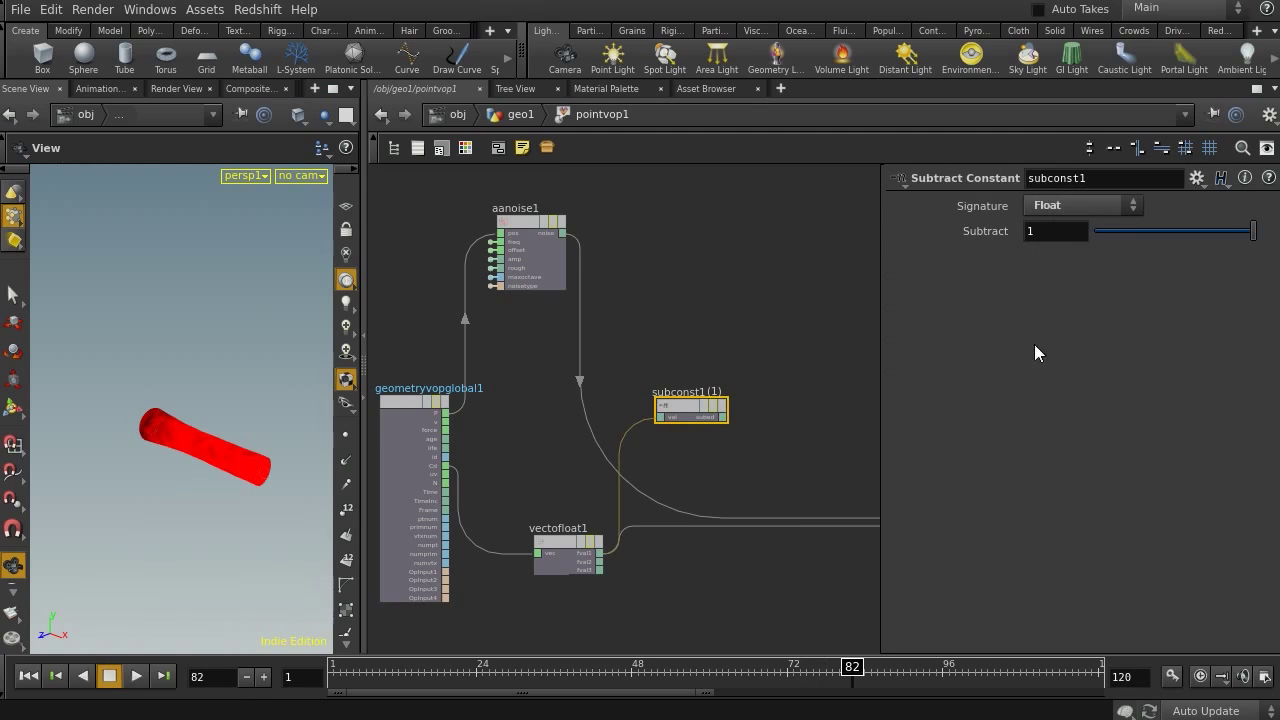
Add a Multiply node fed by aanoise1's noise output and the Subtract Constant's output.
middle_click_drag(794, 440, 679, 448)
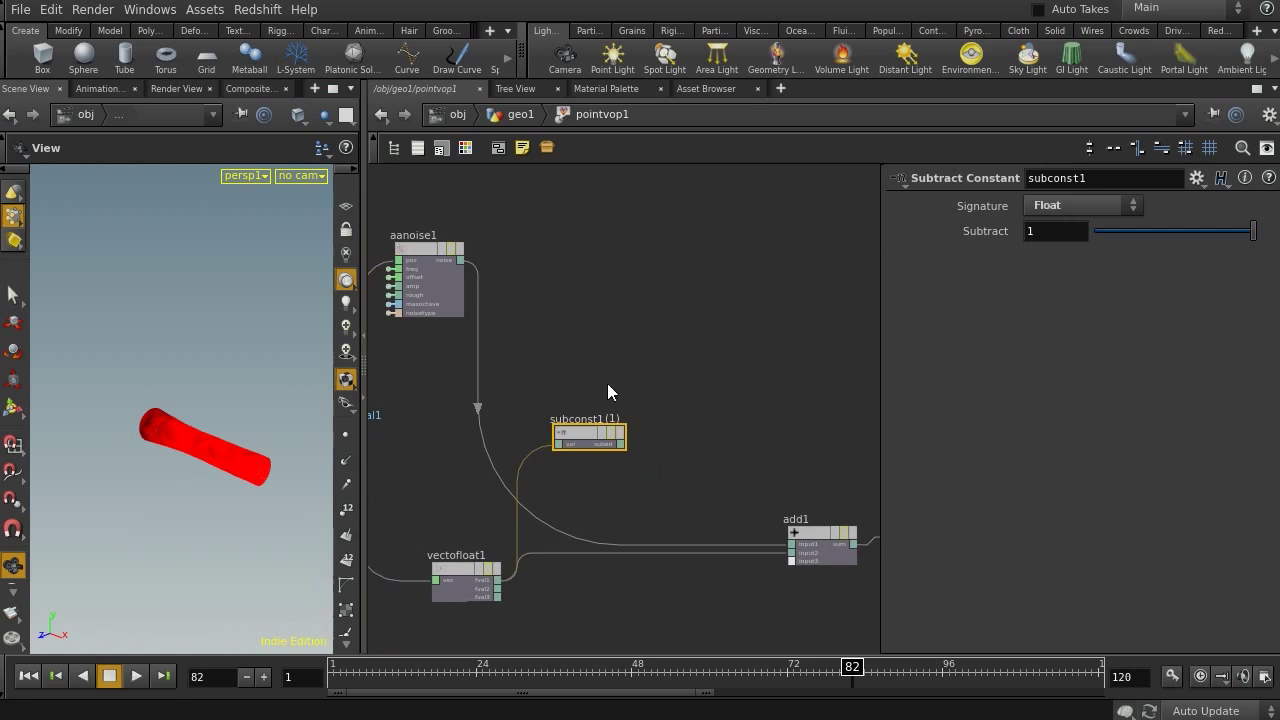
key("Tab")
type("mult")
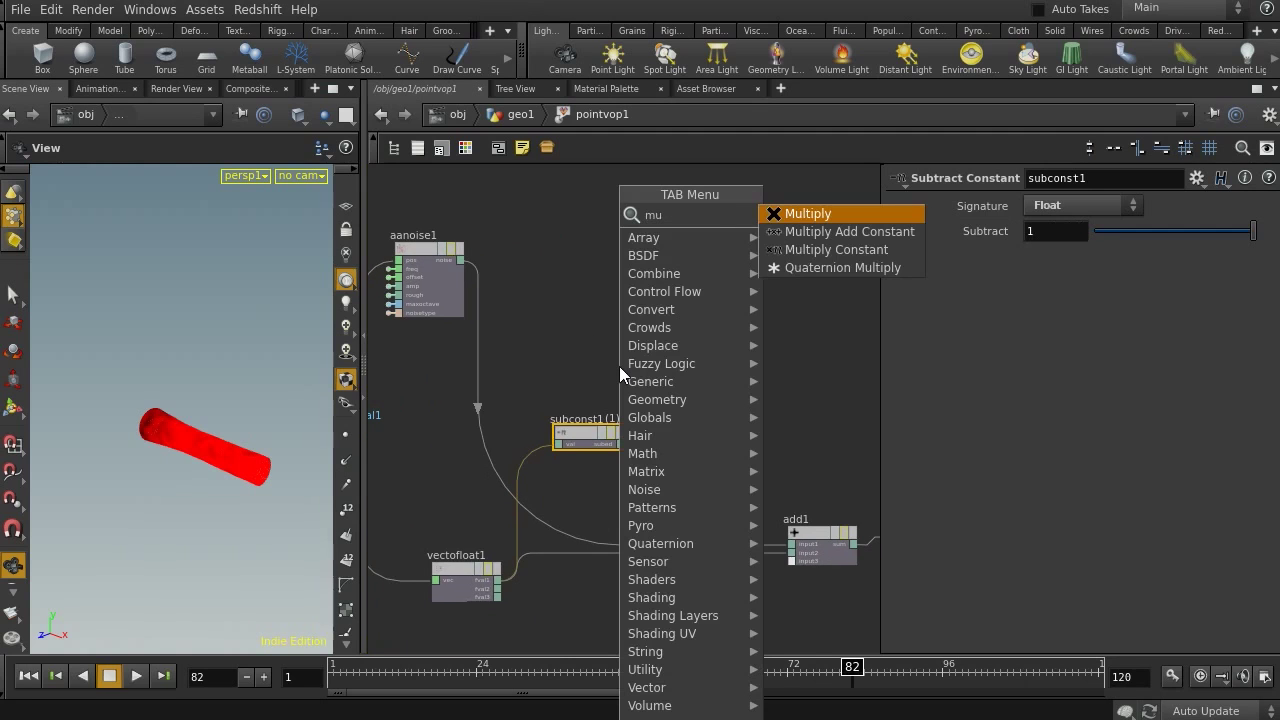
key("Return")
left_click(757, 432)
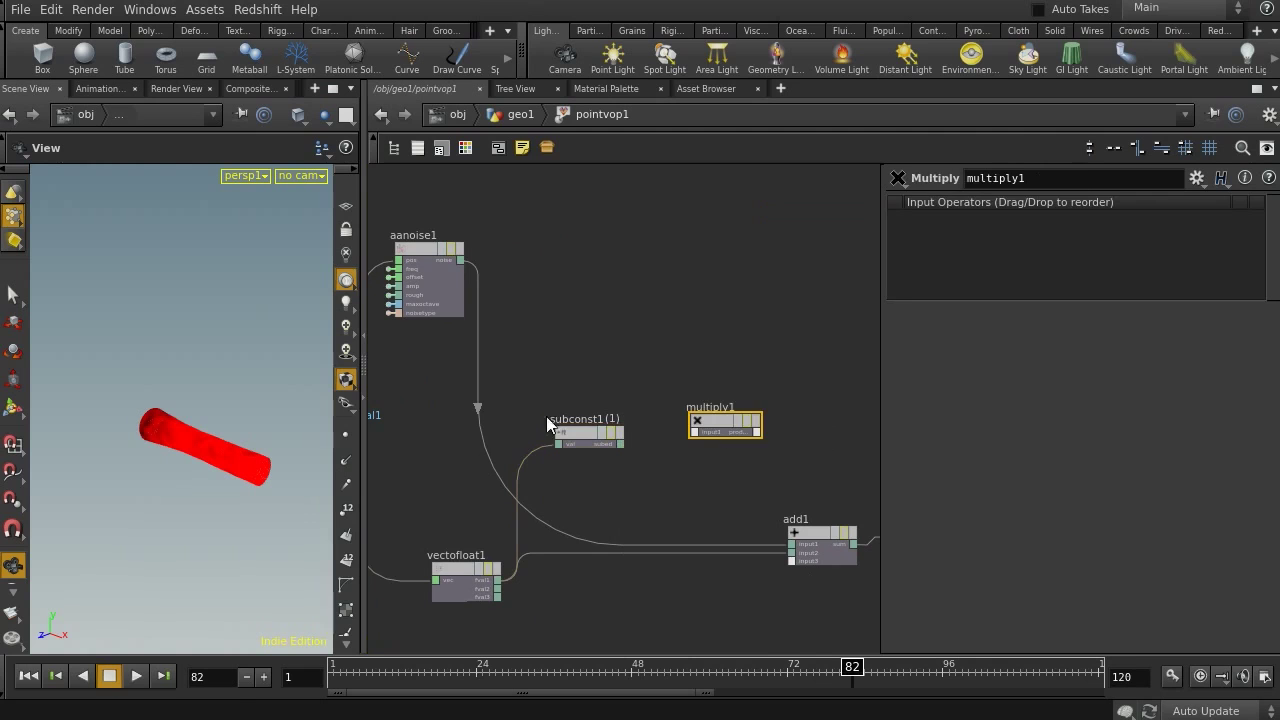
left_click(558, 443)
left_click(697, 432)
left_click_drag(697, 424, 776, 345)
left_click(621, 443)
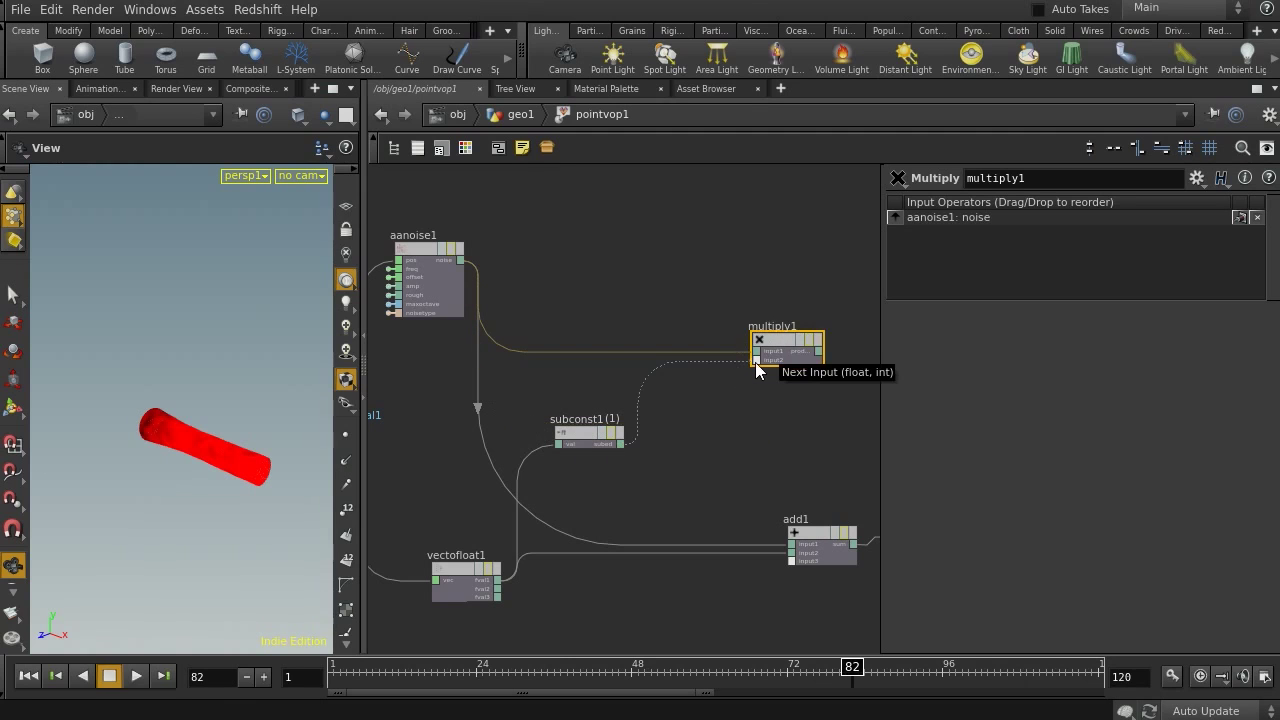
left_click(757, 363)
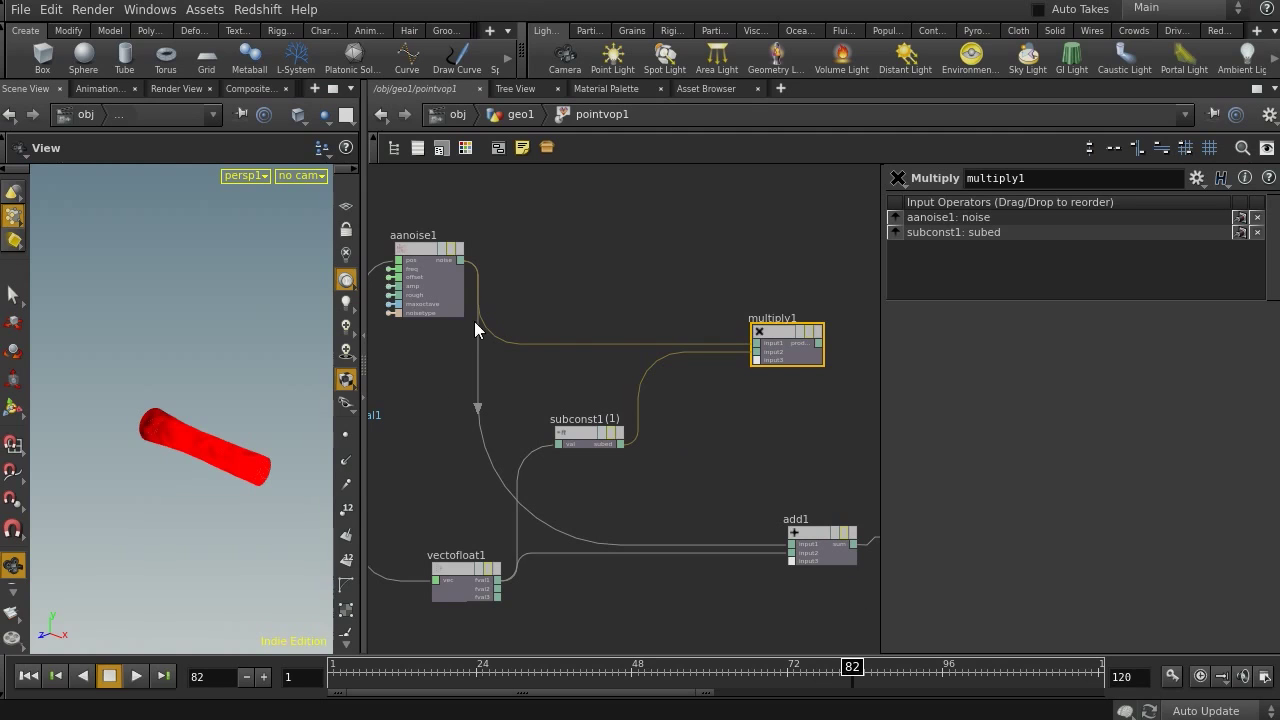
Connect multiply1's product to add1's first input, replacing the direct aanoise1 noise connection.
middle_click_drag(805, 446, 689, 358)
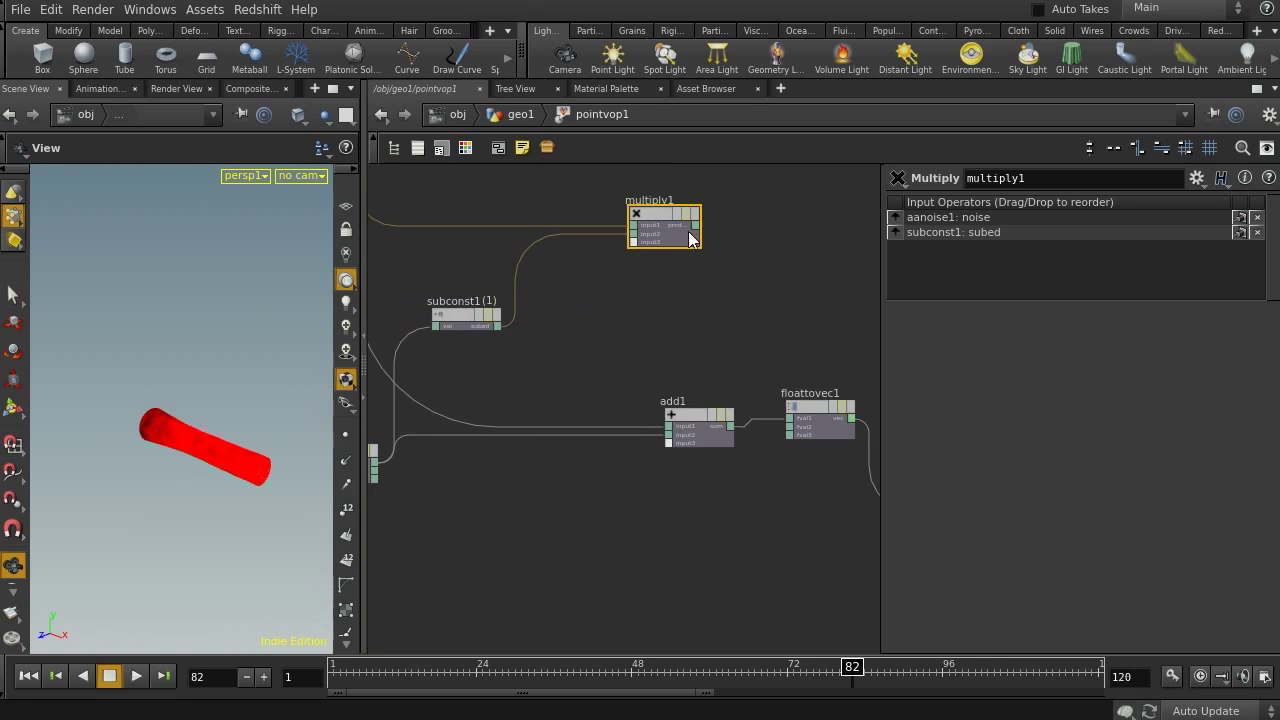
middle_click_drag(603, 323, 642, 323)
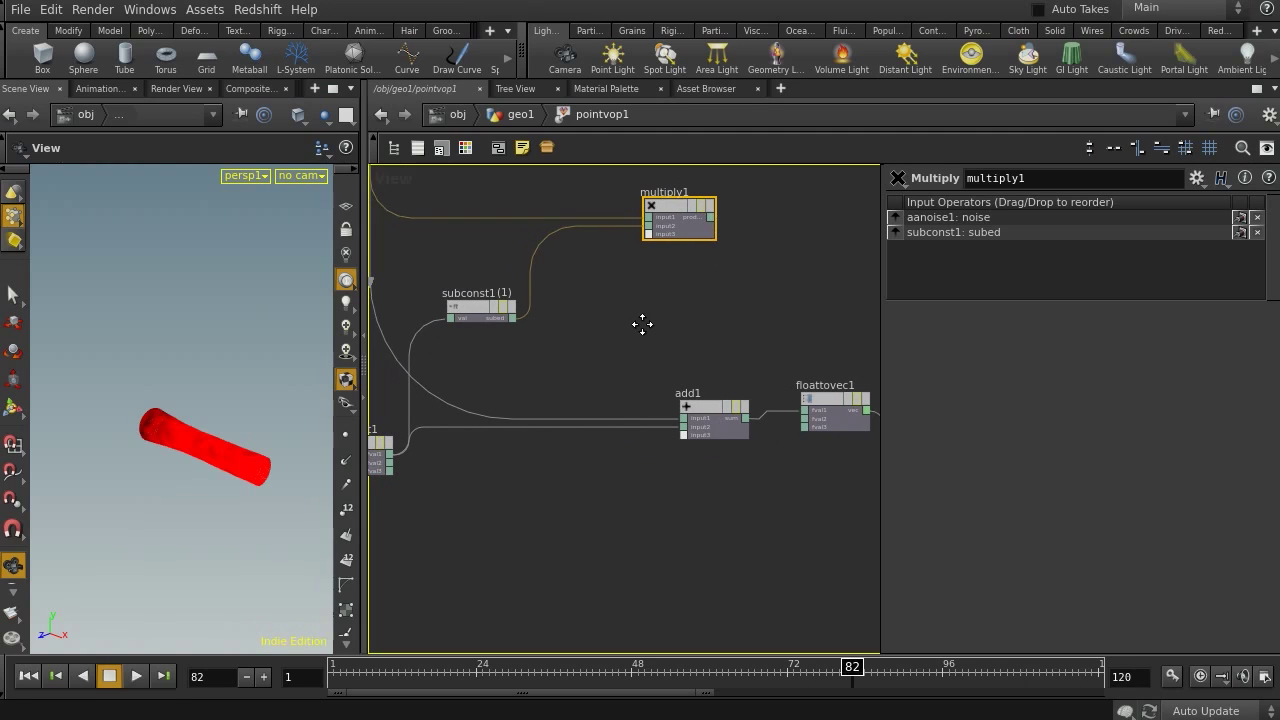
left_click_drag(712, 216, 682, 414)
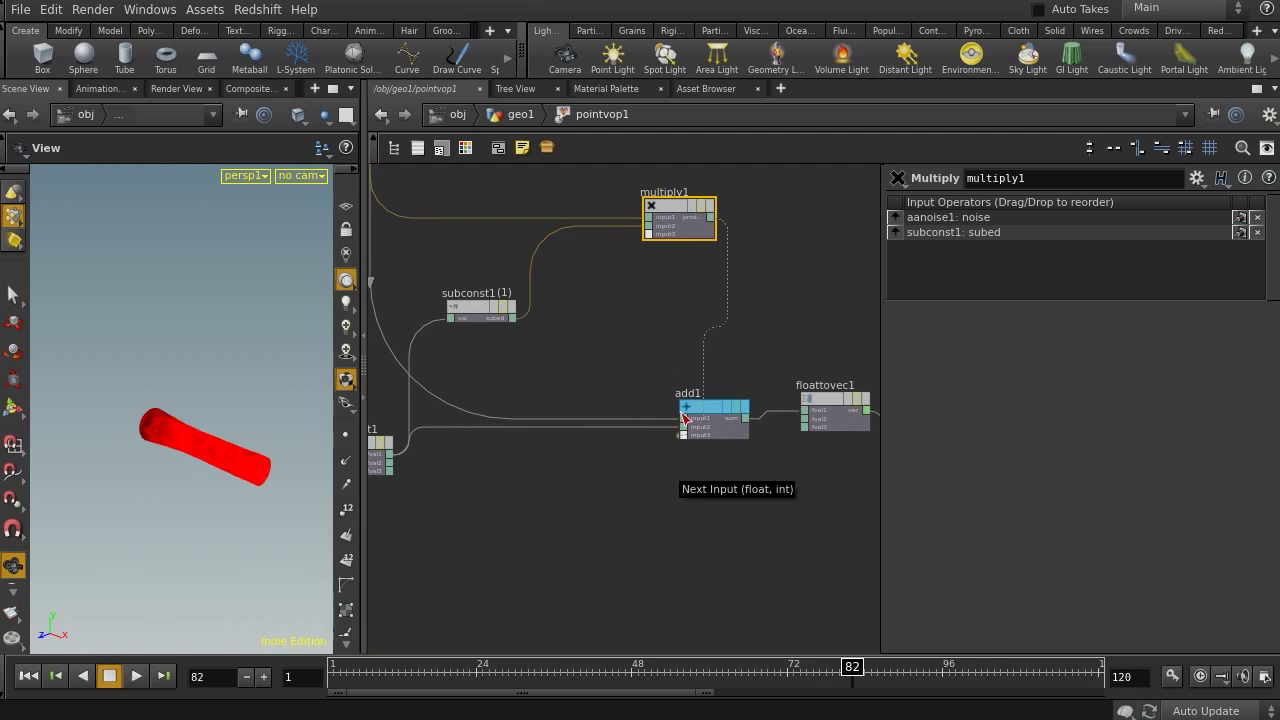
left_click(683, 416)
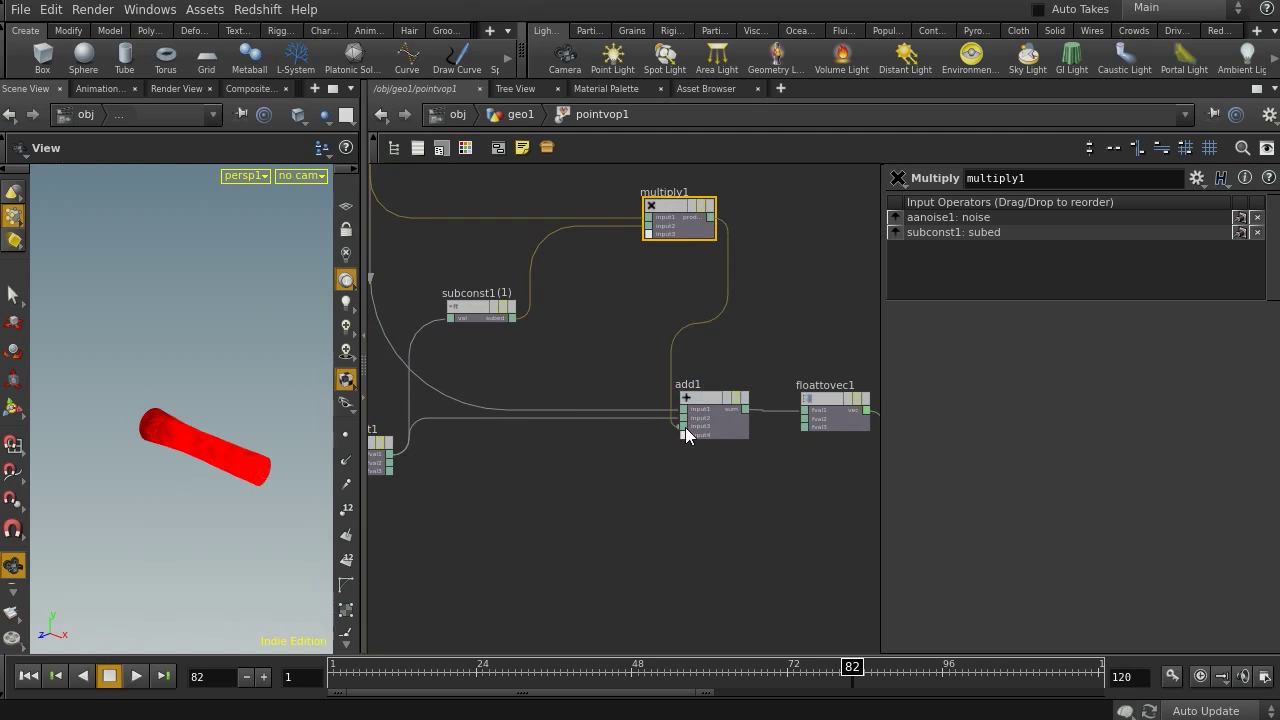
left_click_drag(685, 427, 636, 446)
middle_click_drag(612, 386, 763, 477)
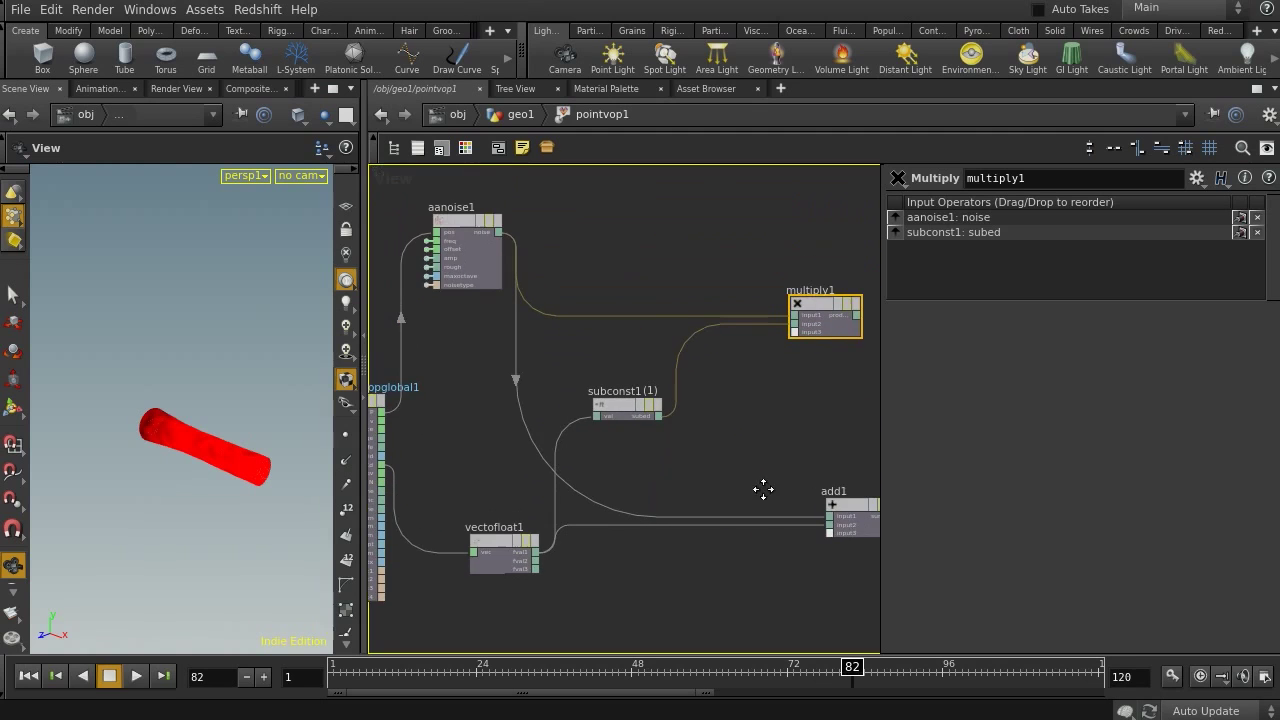
middle_click_drag(589, 507, 460, 470)
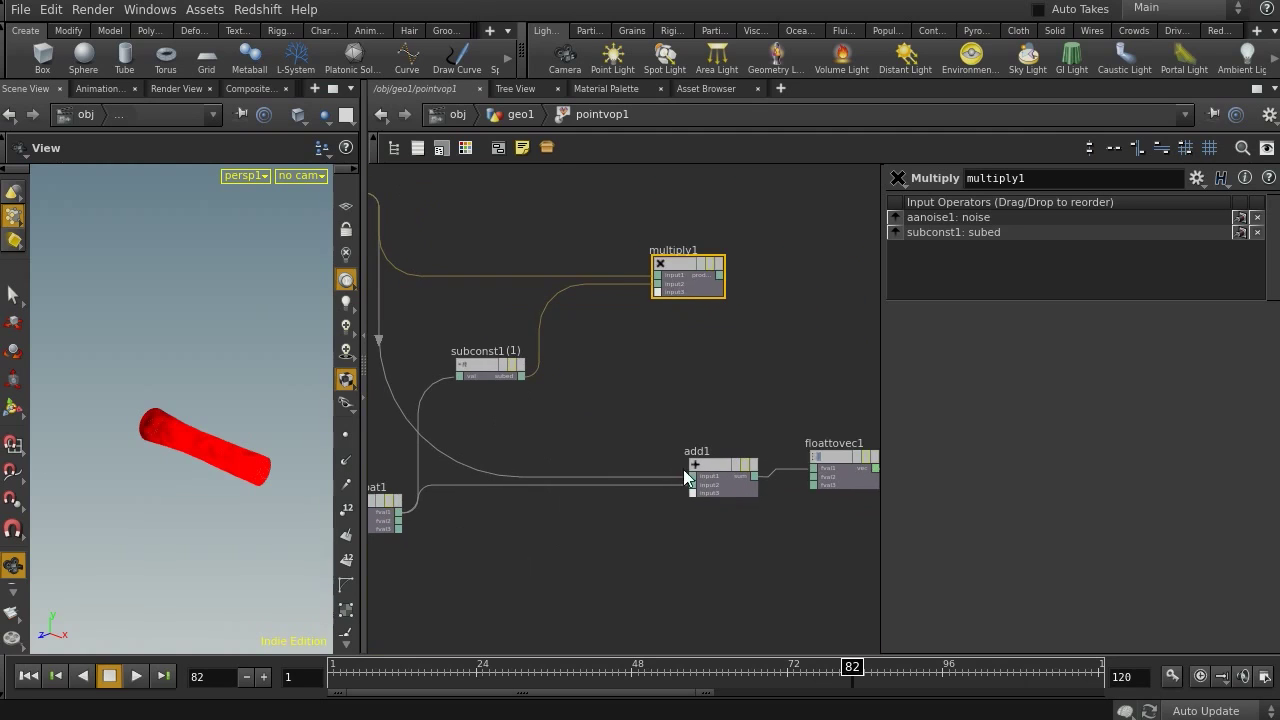
left_click(719, 275)
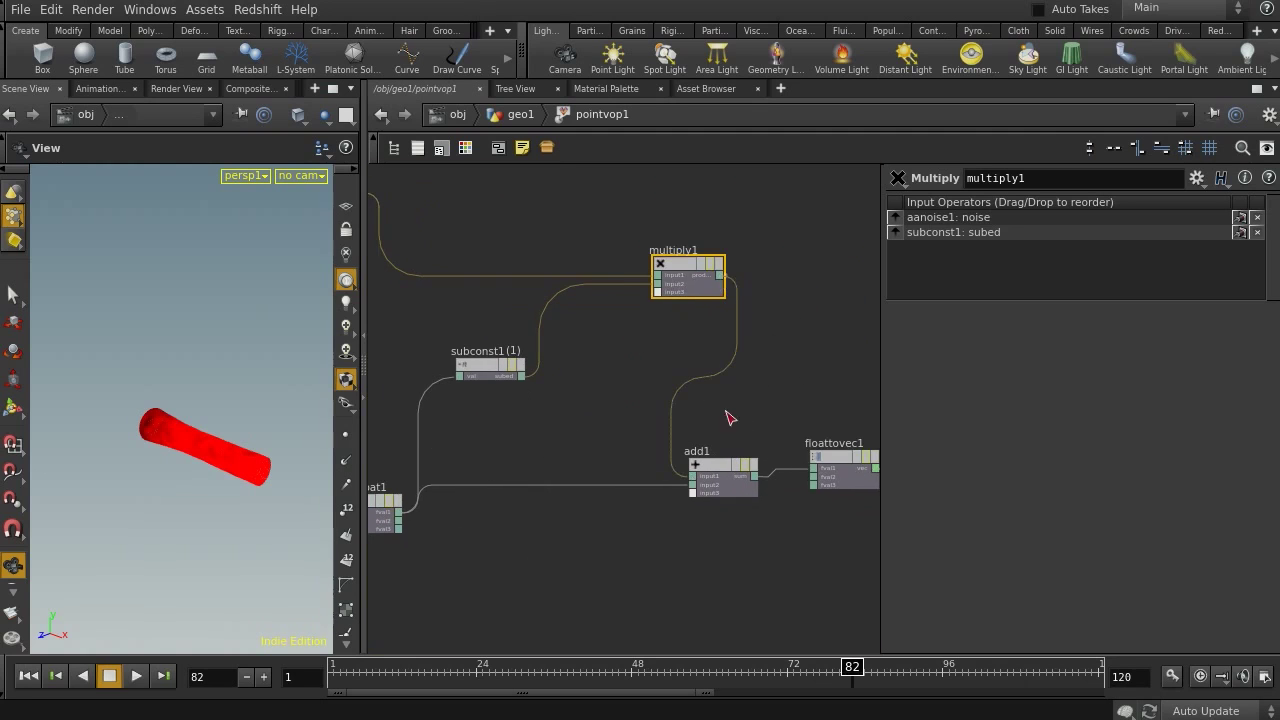
middle_click_drag(752, 412, 483, 323)
left_click_drag(217, 472, 200, 467)
mouse_move(200, 467)
right_mouse_down()
mouse_move(309, 497)
mouse_move(46, 446)
mouse_move(189, 469)
right_mouse_up()
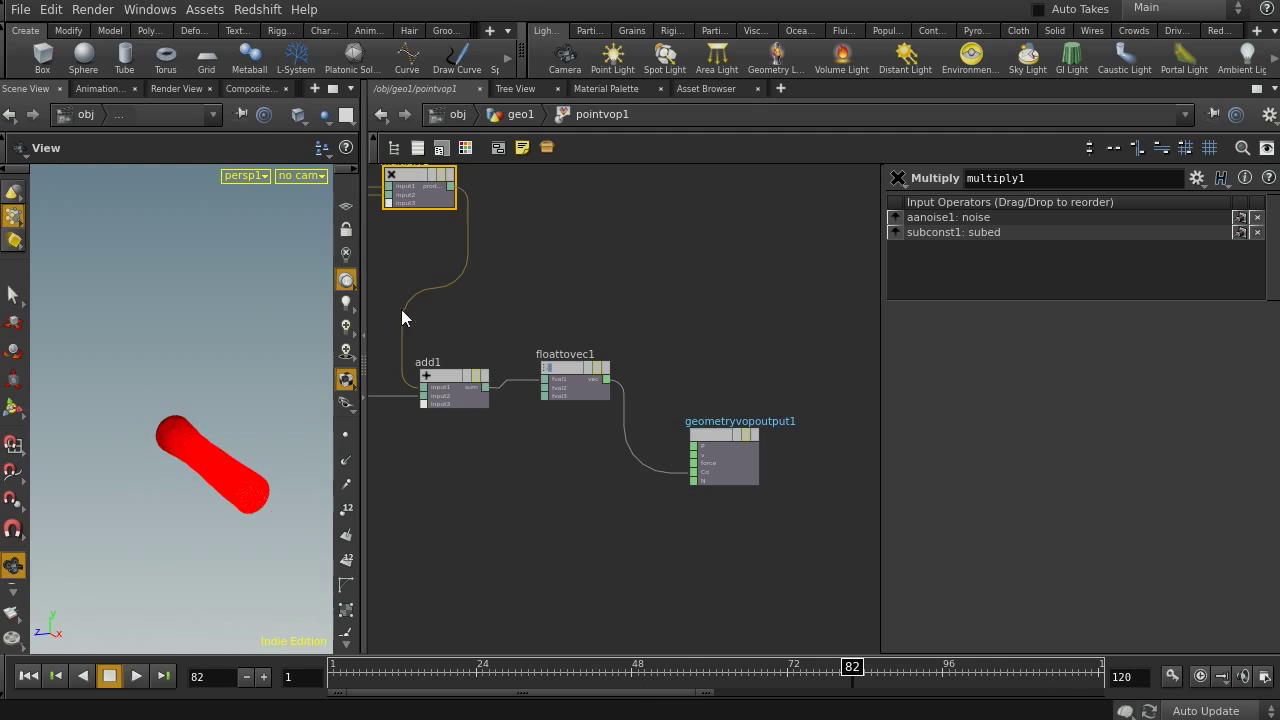
Return to the geo1 network and set attribtransfer1's Distance Threshold to 5 at frame 120.
left_click(516, 114)
middle_click_drag(598, 474, 686, 620)
left_click(590, 340)
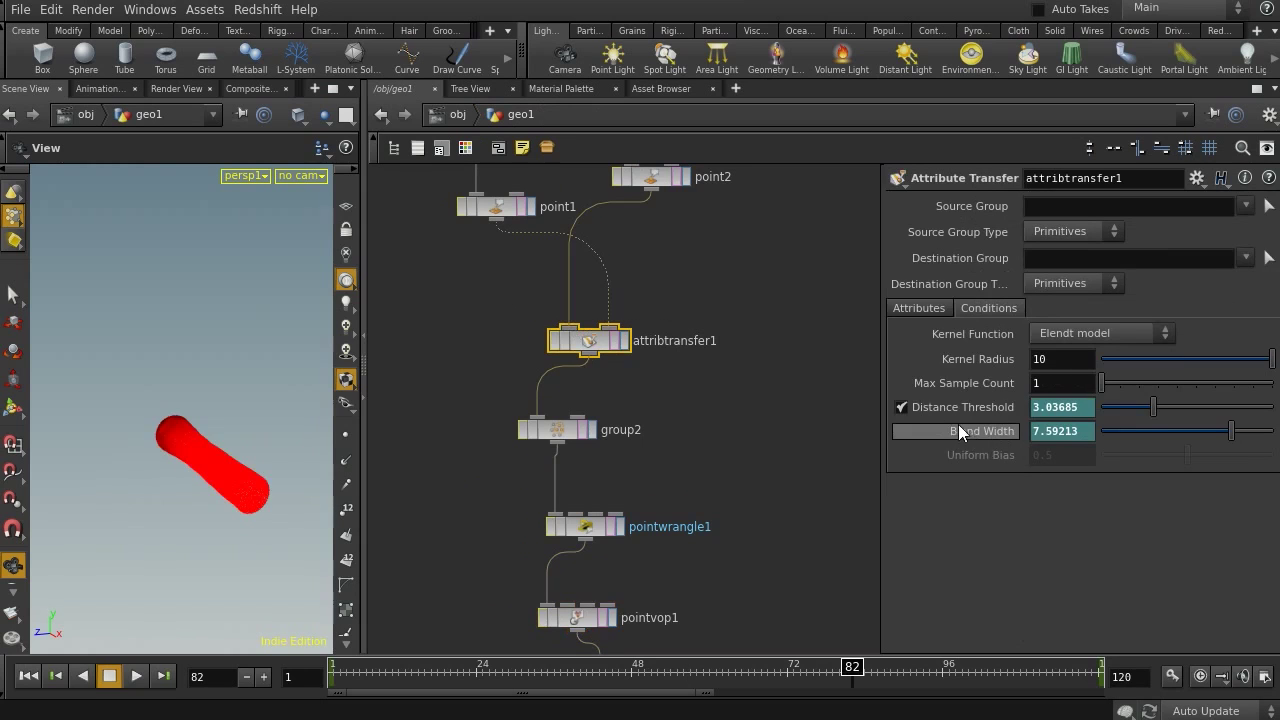
left_click_drag(1088, 679, 1140, 677)
left_click_drag(205, 372, 149, 391)
right_click_drag(149, 391, 195, 454)
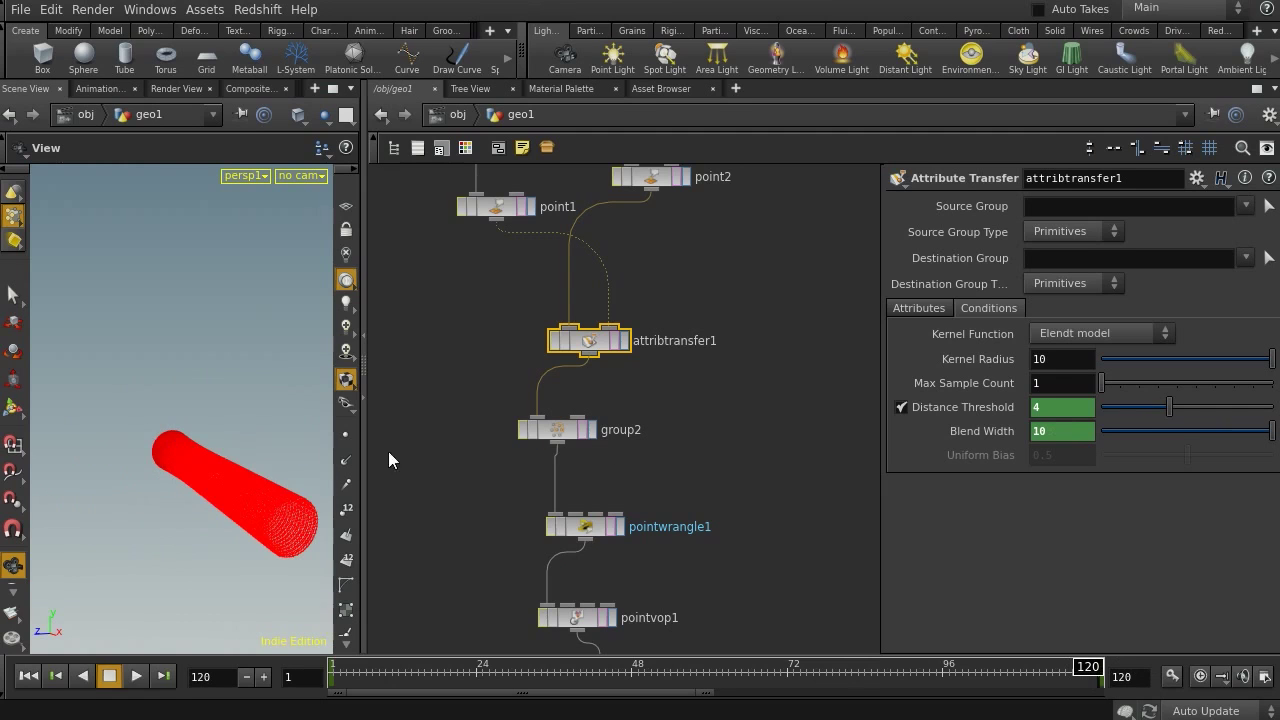
left_click(1054, 404)
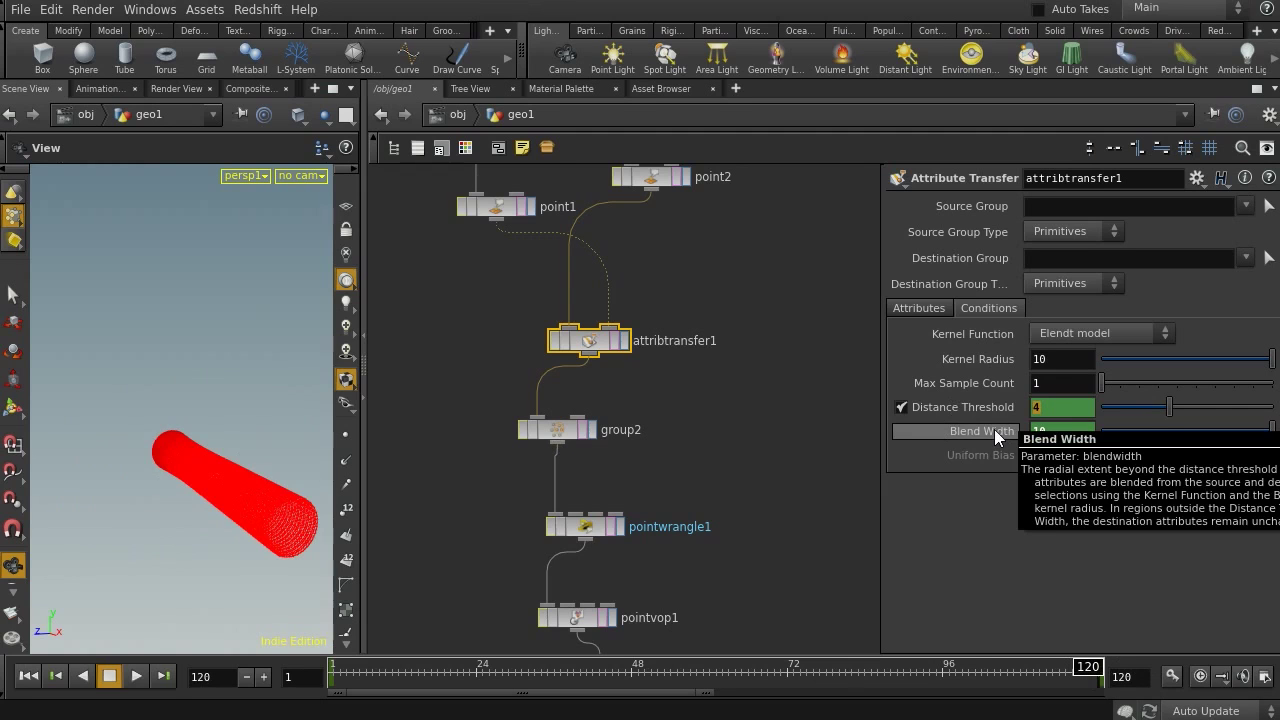
type("5")
key("Return")
left_click_drag(263, 451, 225, 447)
Select cache1 and return the timeline to frame 1.
middle_click_drag(667, 599, 734, 319)
left_click(662, 424)
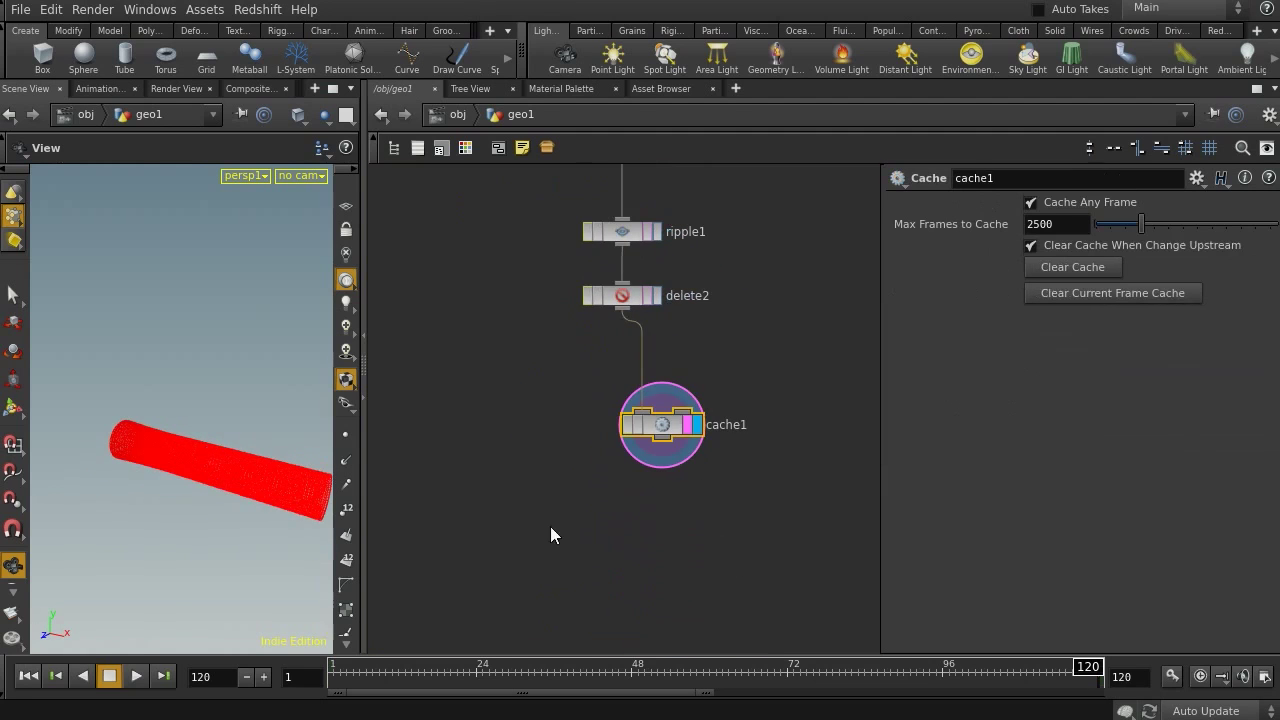
left_click(28, 676)
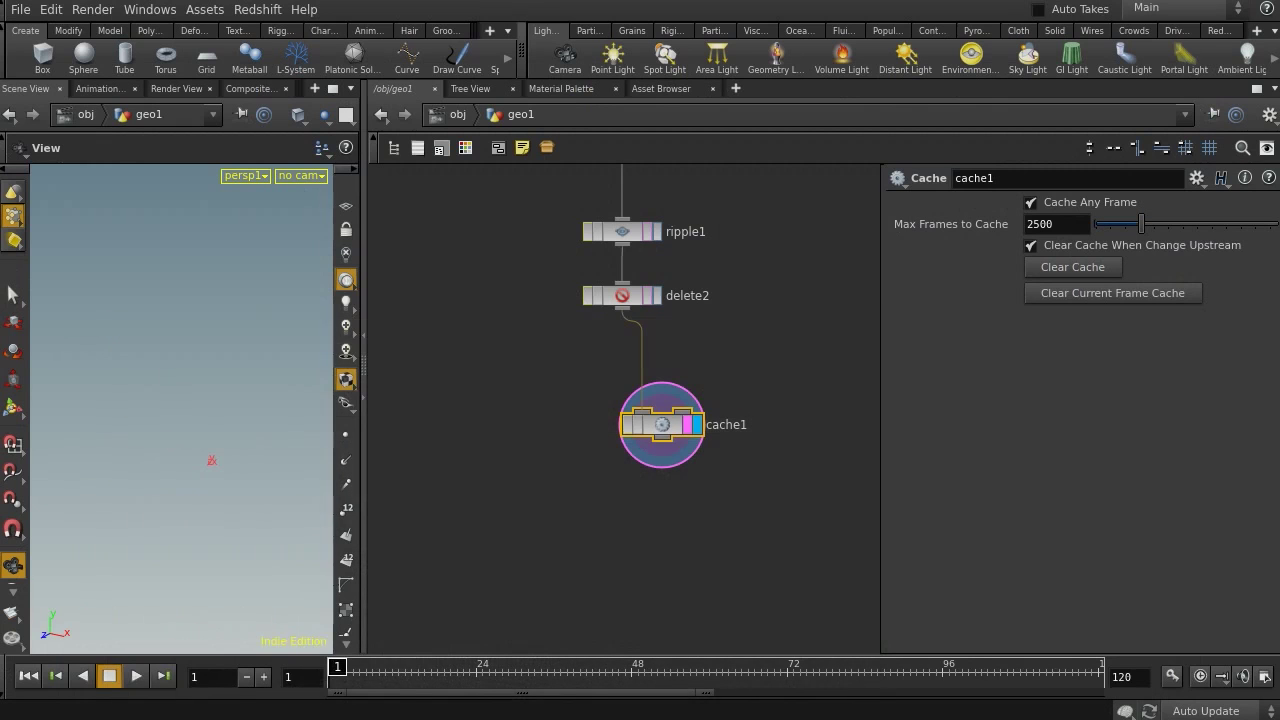
Switch the scene to the homed front view and add a Curve node beside cache1.
key("space+2")
key("space+3")
key("h")
key("Tab")
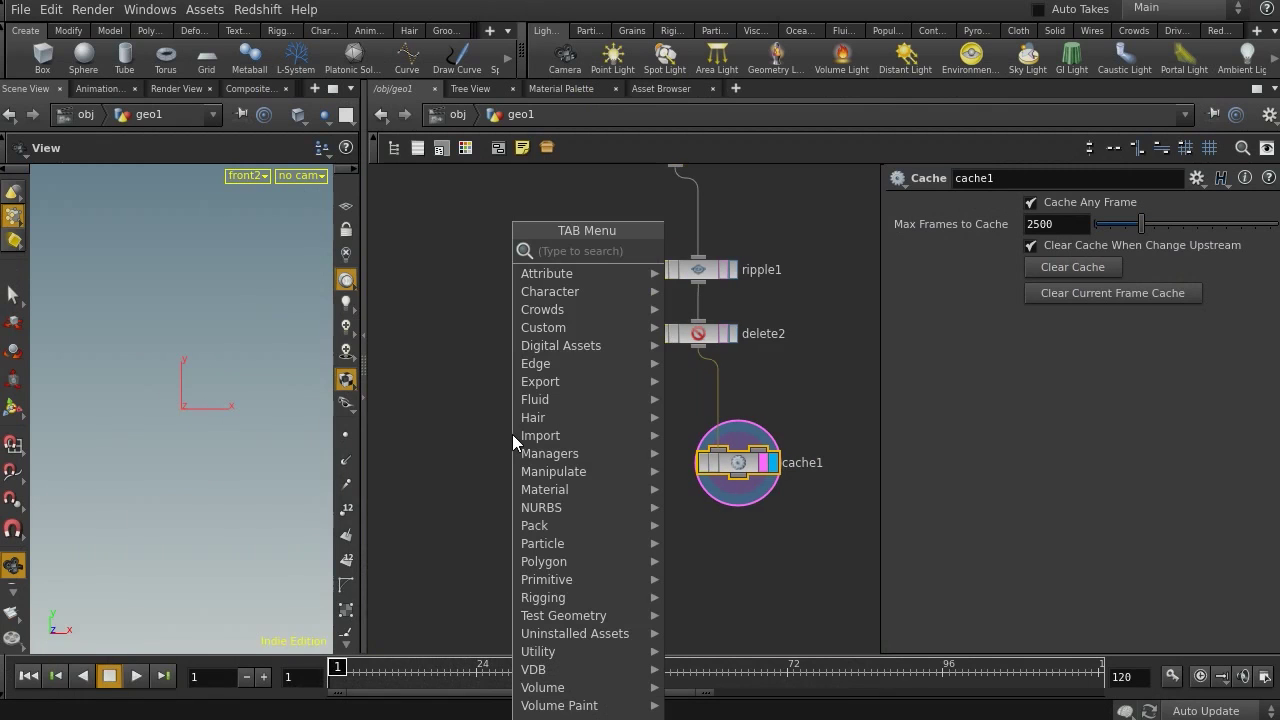
type("curve")
key("Return")
left_click(534, 455)
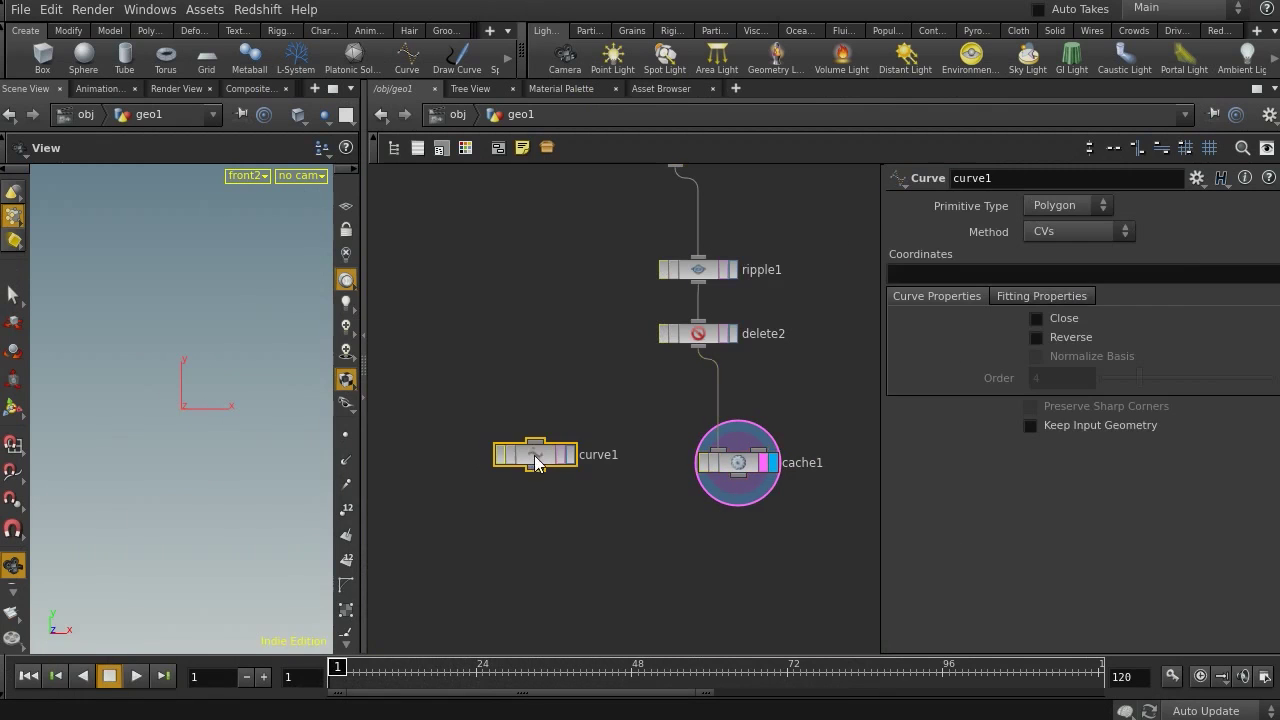
Draw curve1 in the enlarged front view as an eight-point open loop that starts at the origin and curls clockwise.
left_click(15, 403)
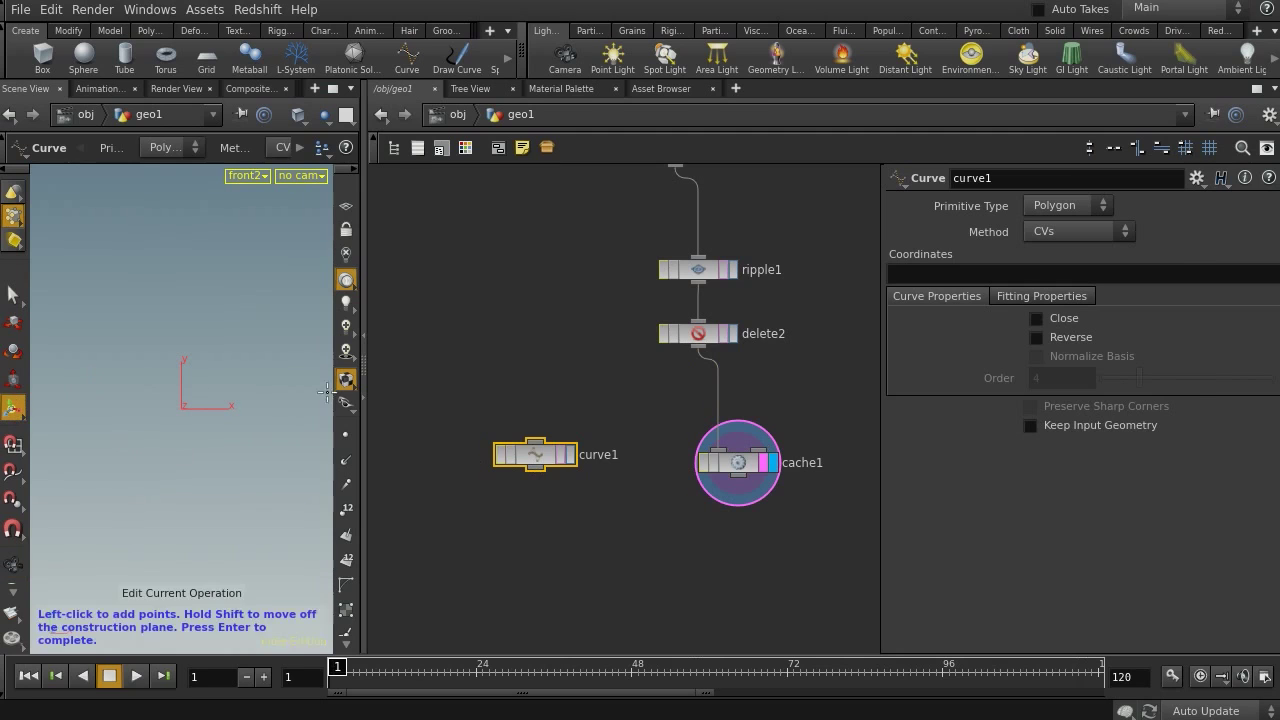
left_click_drag(364, 322, 689, 311)
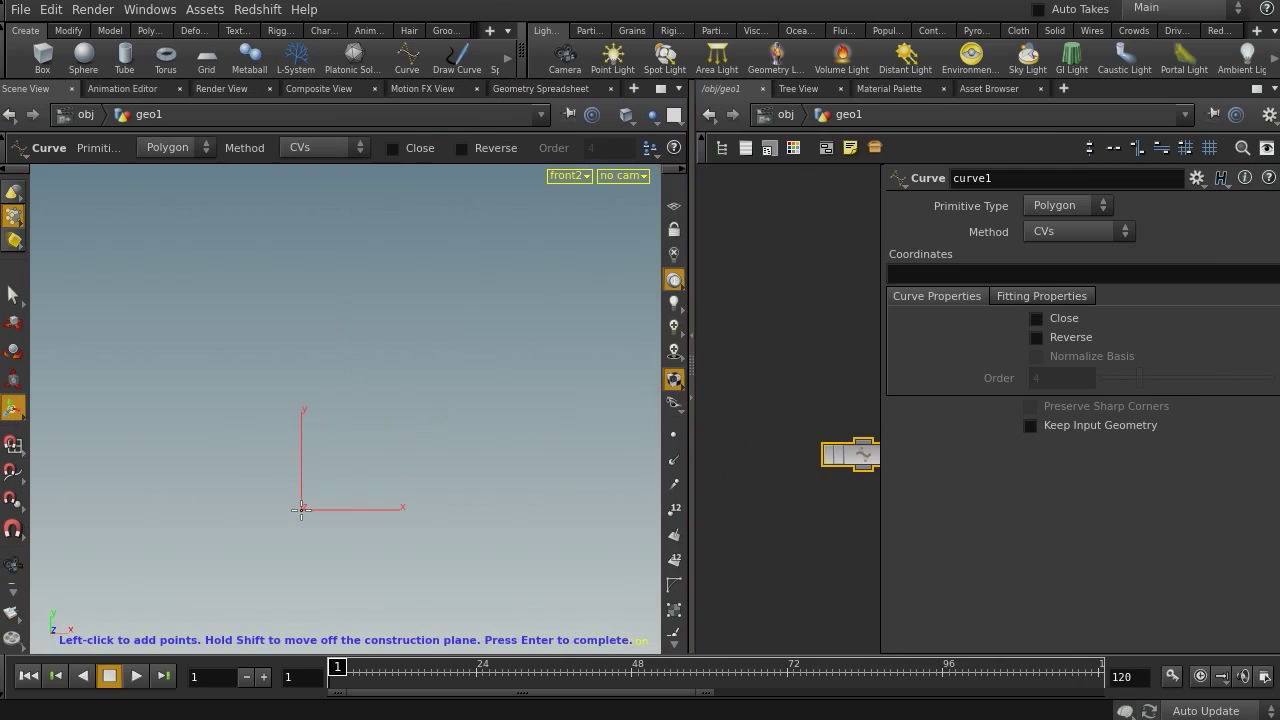
left_click(301, 510)
left_click(313, 456)
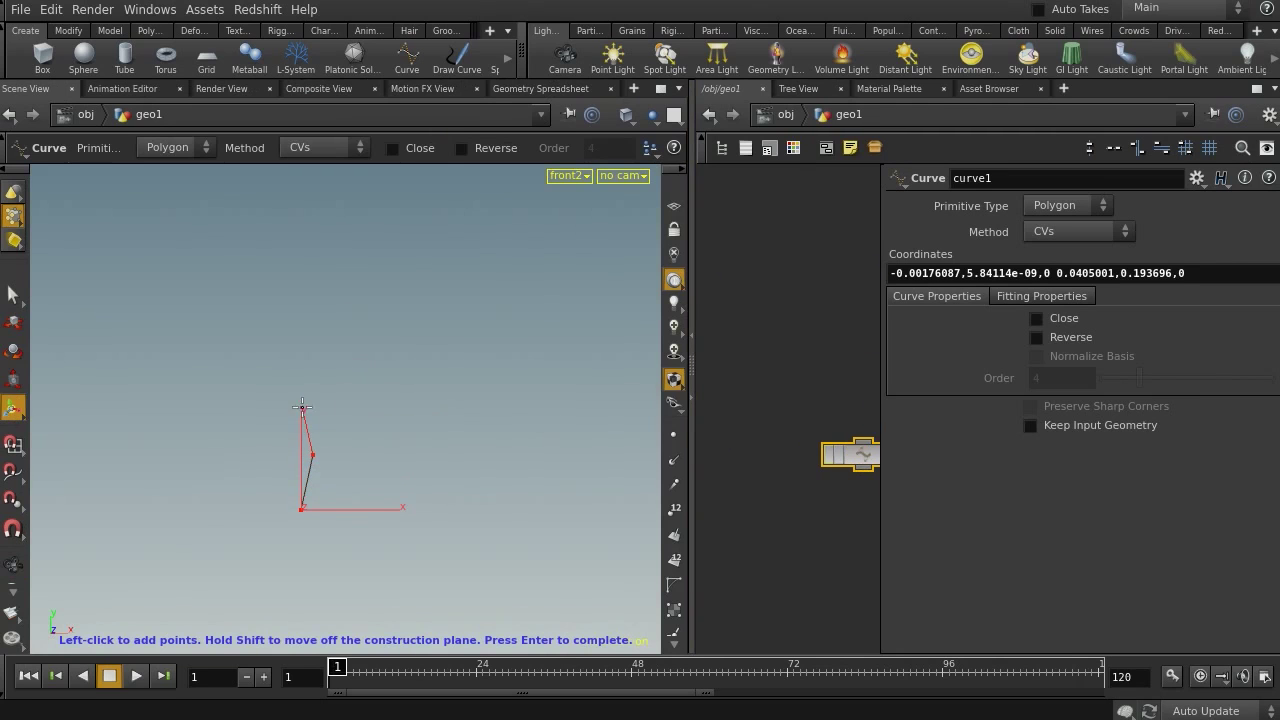
left_click(288, 368)
left_click(317, 277)
left_click(404, 263)
left_click(461, 309)
left_click(459, 397)
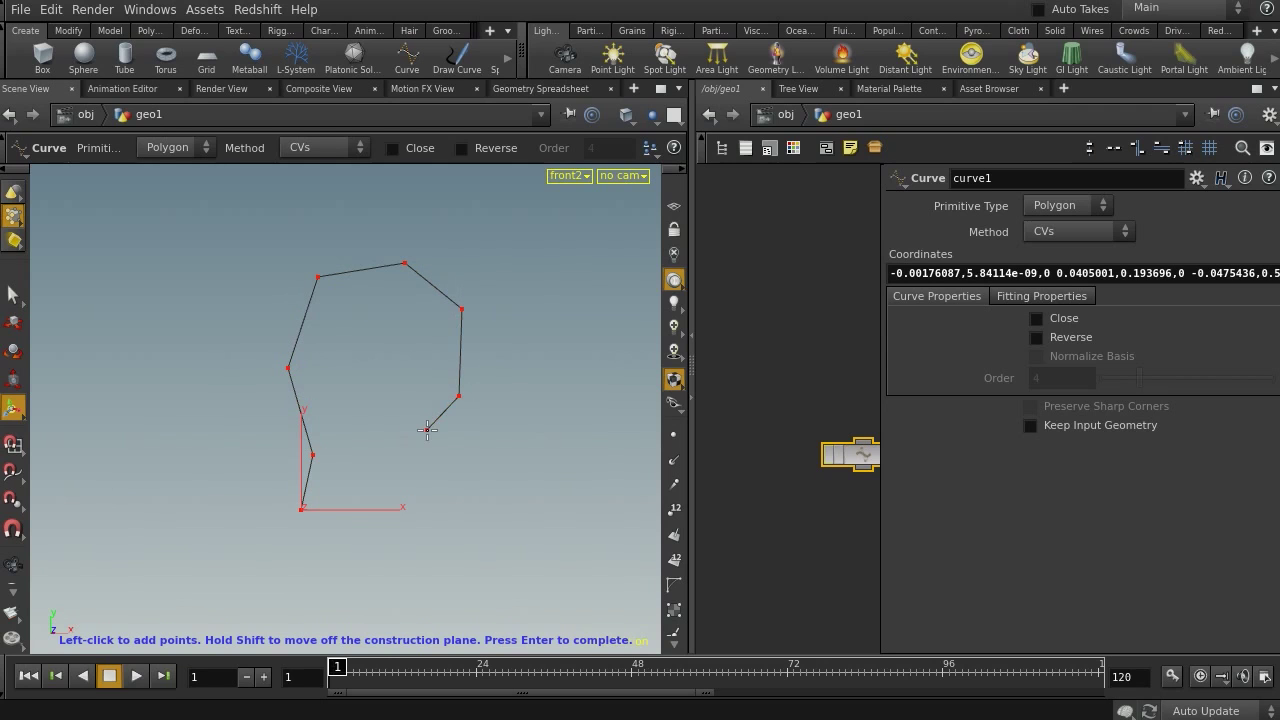
key("Return")
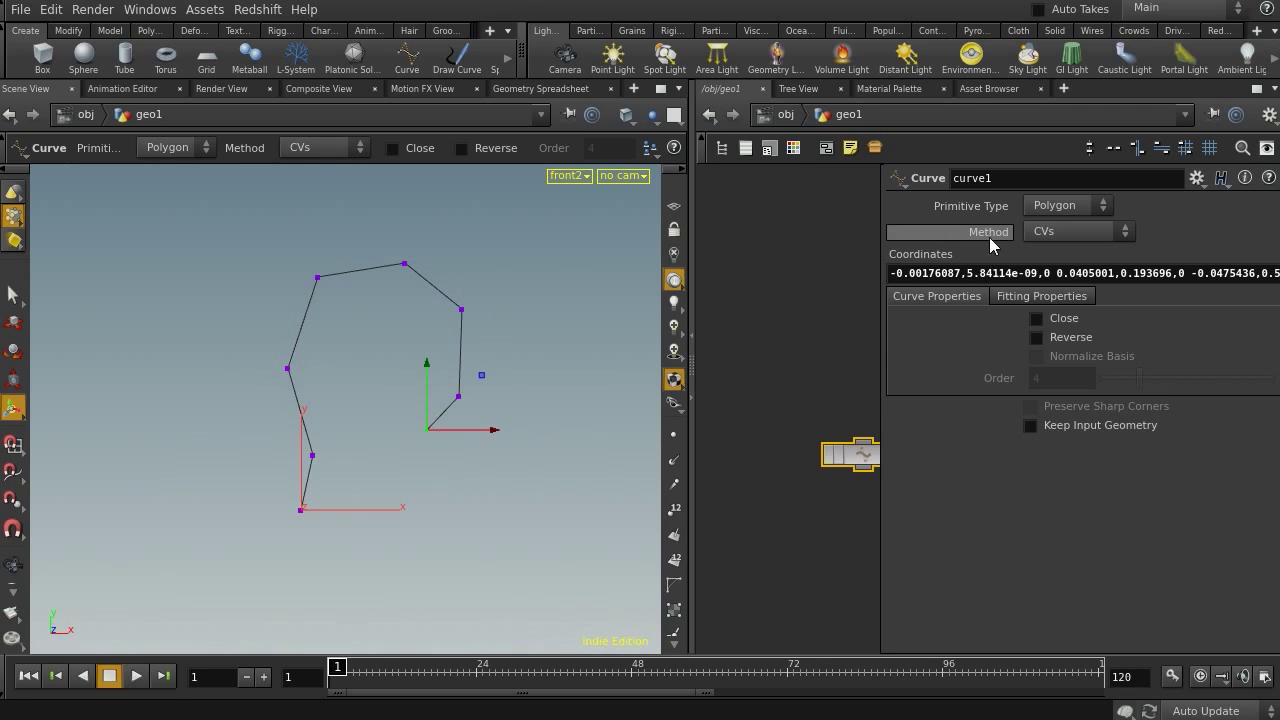
Set curve1's Primitive Type to NURBS and widen its loop by moving the upper and far-side control points outward.
left_click(1070, 207)
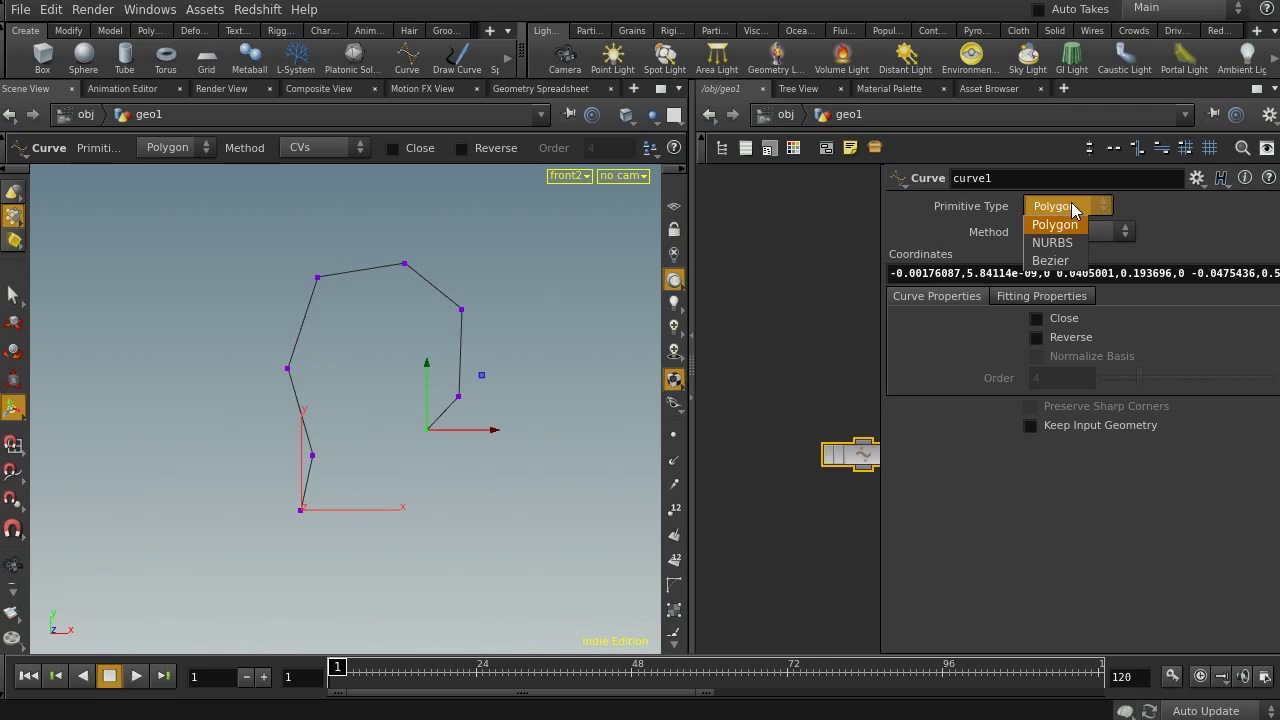
left_click(1052, 243)
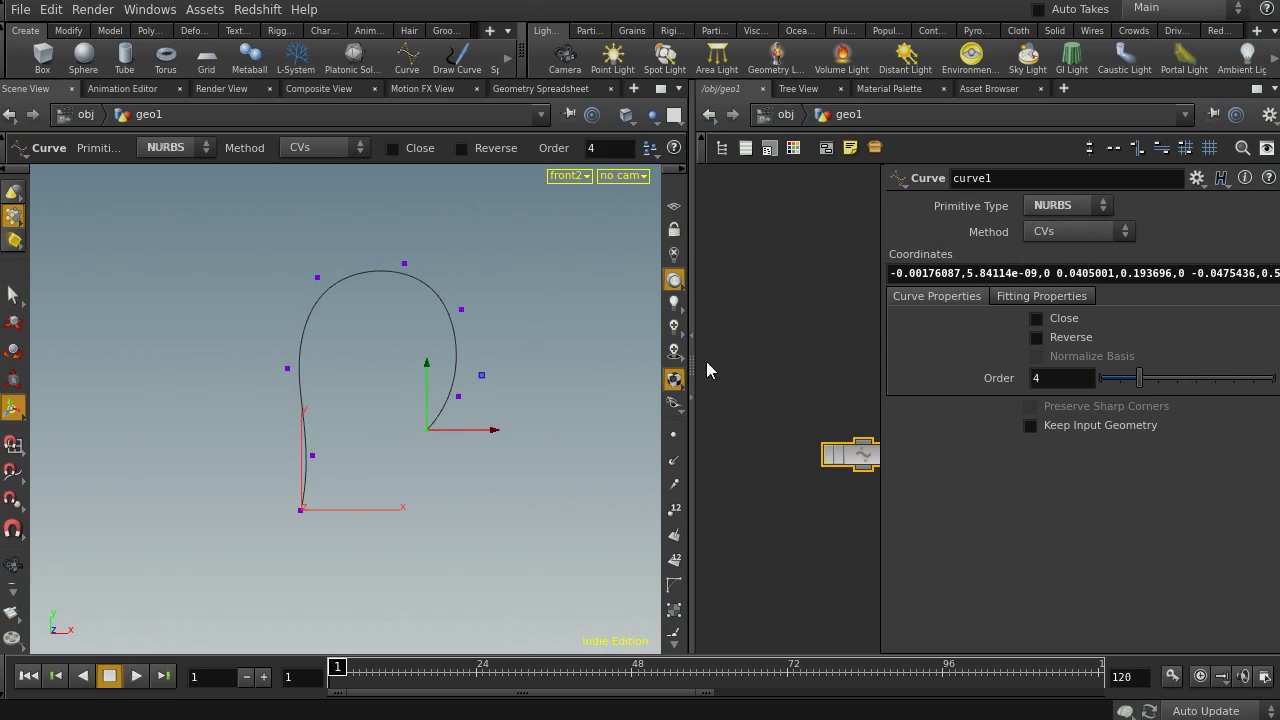
left_click_drag(316, 277, 292, 276)
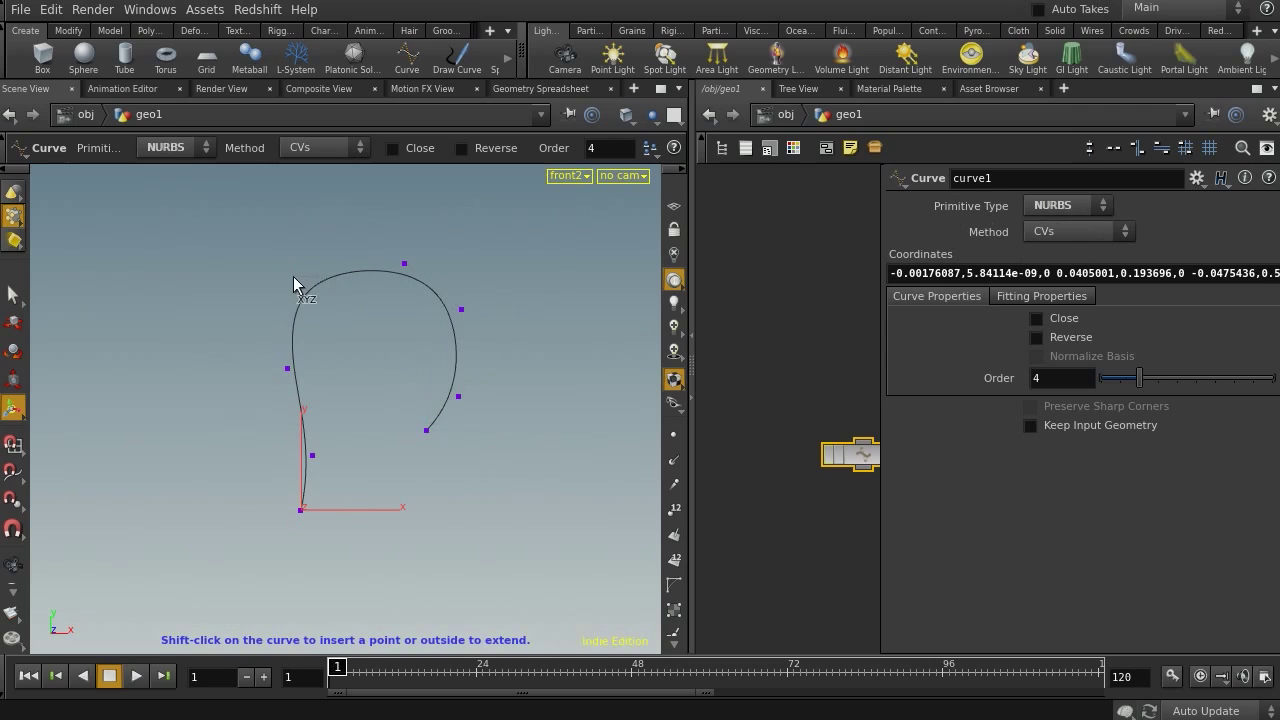
mouse_move(404, 263)
left_mouse_down()
mouse_move(390, 245)
mouse_move(406, 240)
left_mouse_up()
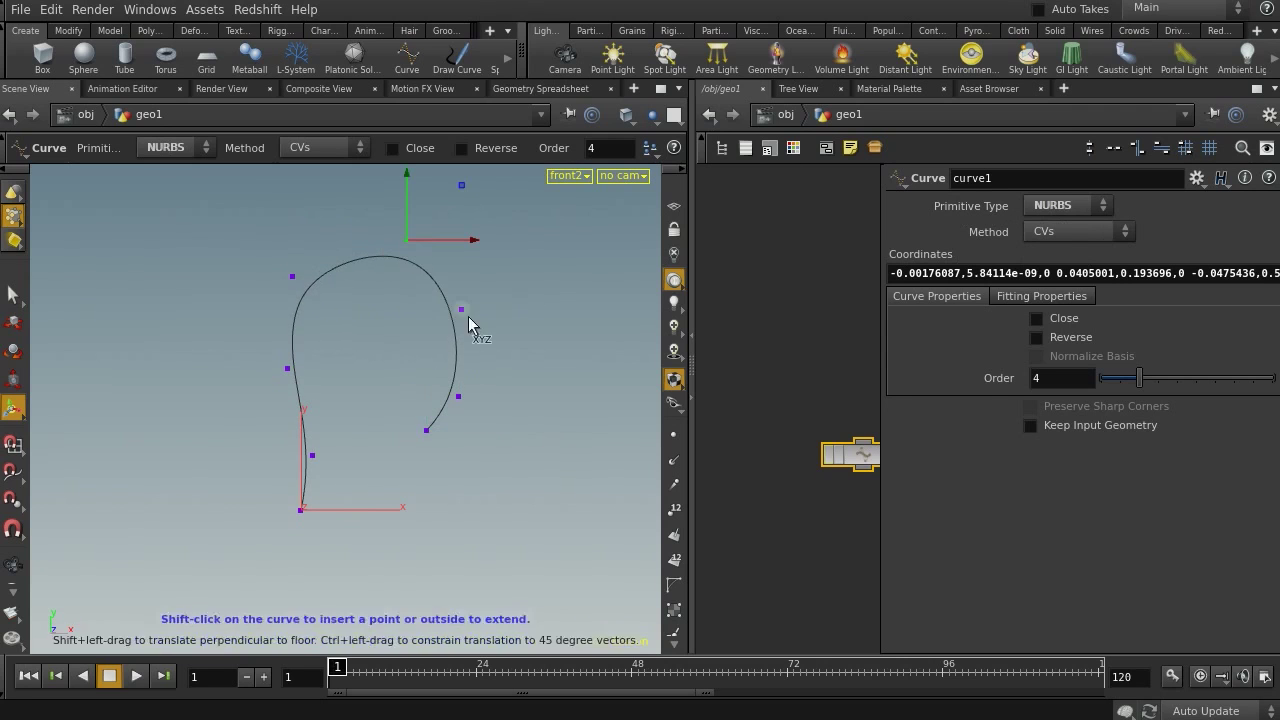
left_click_drag(462, 310, 494, 322)
left_click_drag(457, 399, 482, 400)
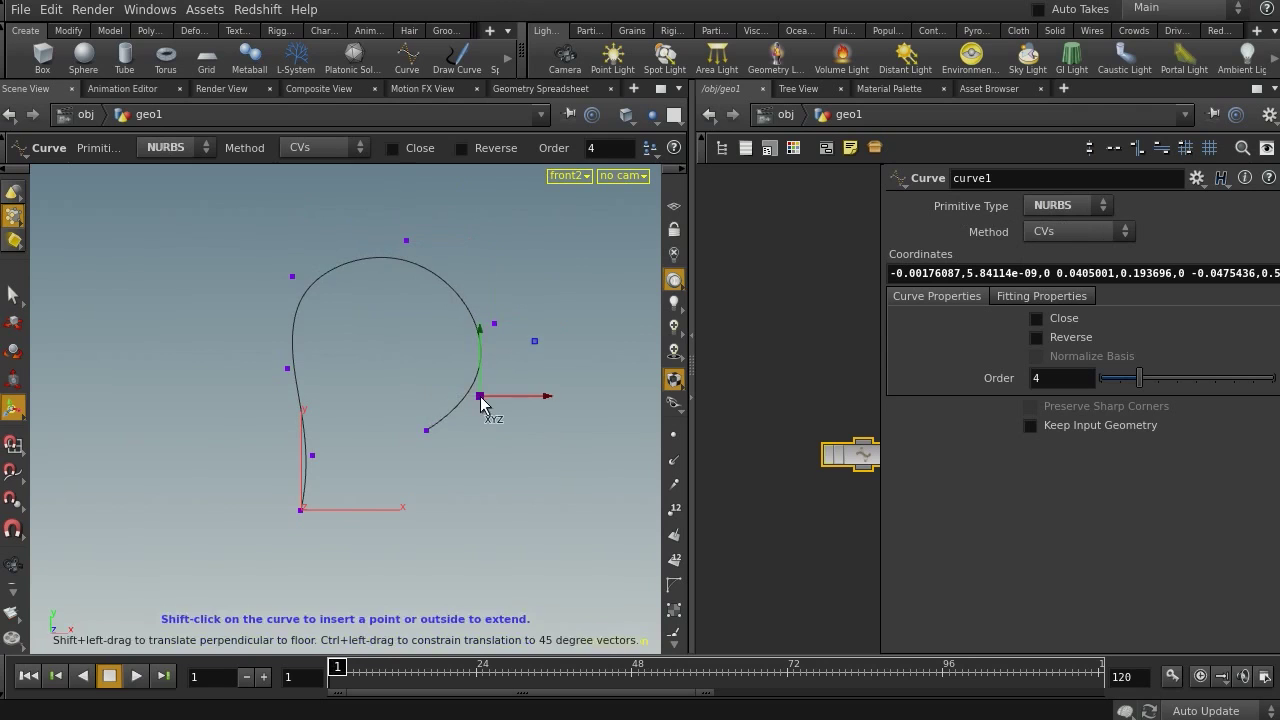
left_click_drag(427, 431, 439, 429)
Refine curve1's control points to give the stem a stronger S-bend and the loop a taller, rounder arc.
left_click_drag(285, 372, 315, 374)
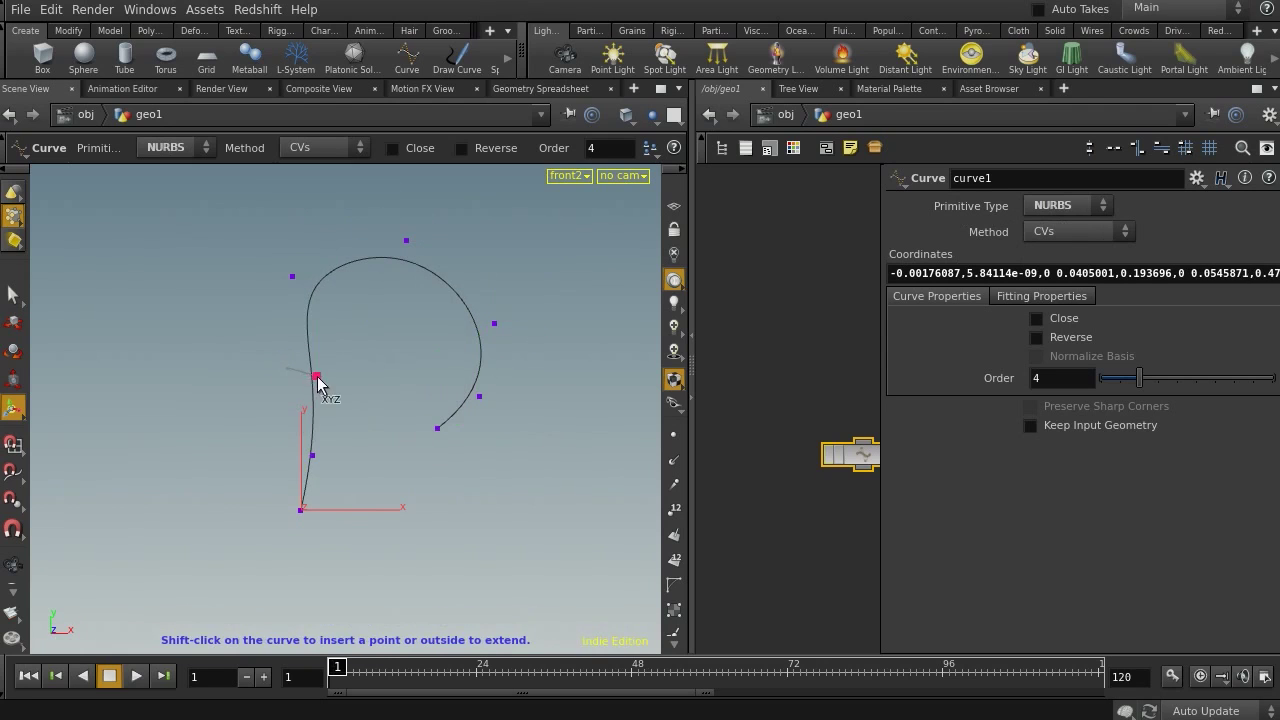
left_click_drag(313, 456, 323, 456)
left_click_drag(316, 375, 279, 380)
left_click_drag(289, 281, 282, 279)
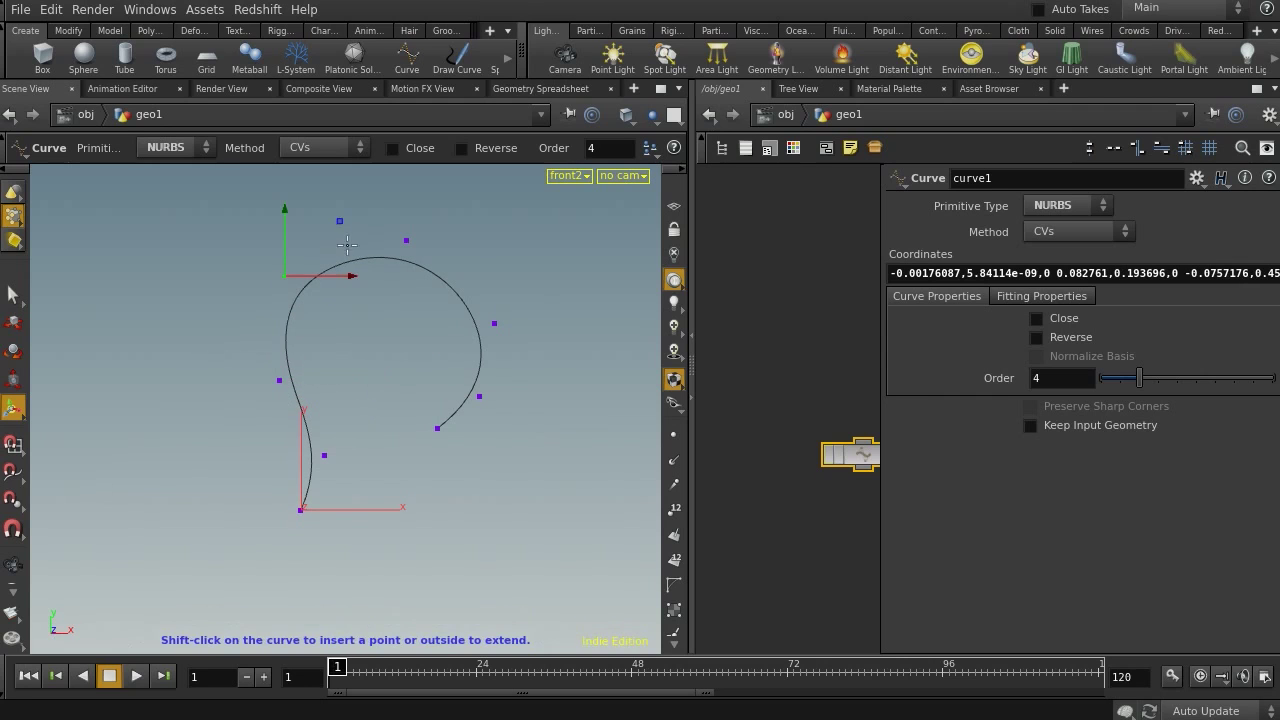
left_click_drag(412, 245, 403, 228)
left_click_drag(324, 456, 350, 442)
left_click_drag(494, 323, 497, 290)
left_click_drag(440, 429, 458, 430)
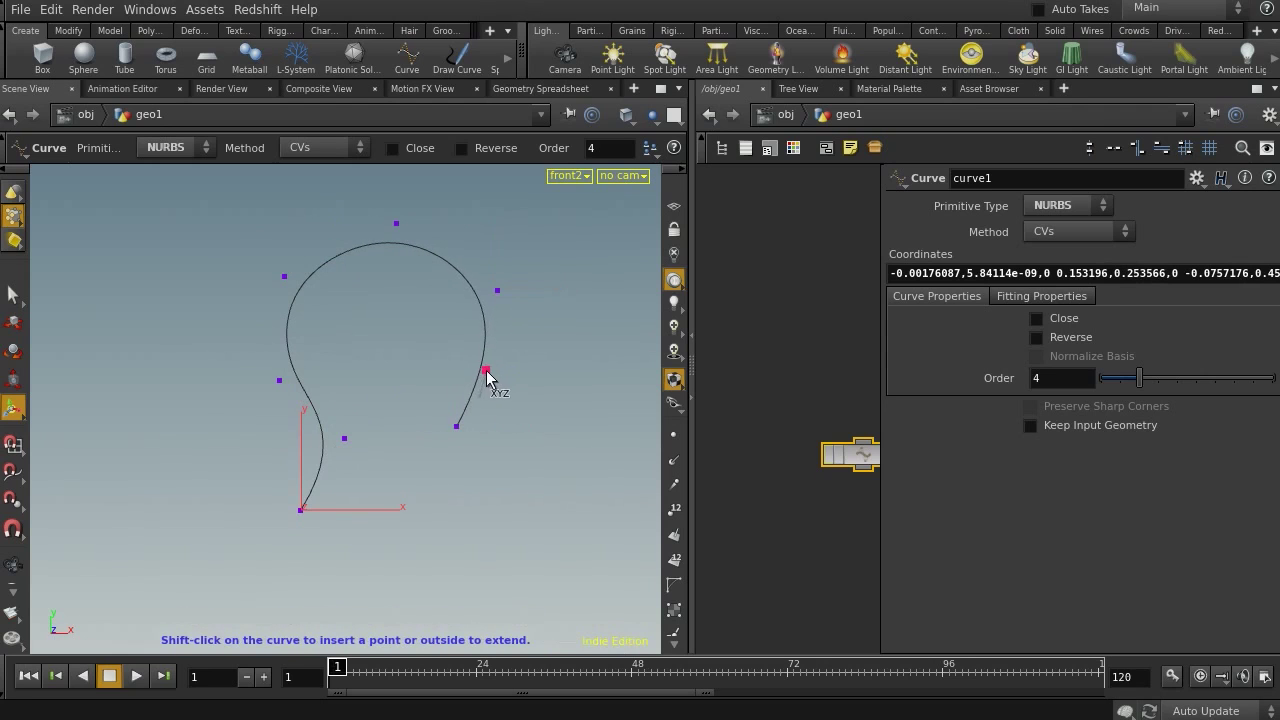
left_click(484, 370)
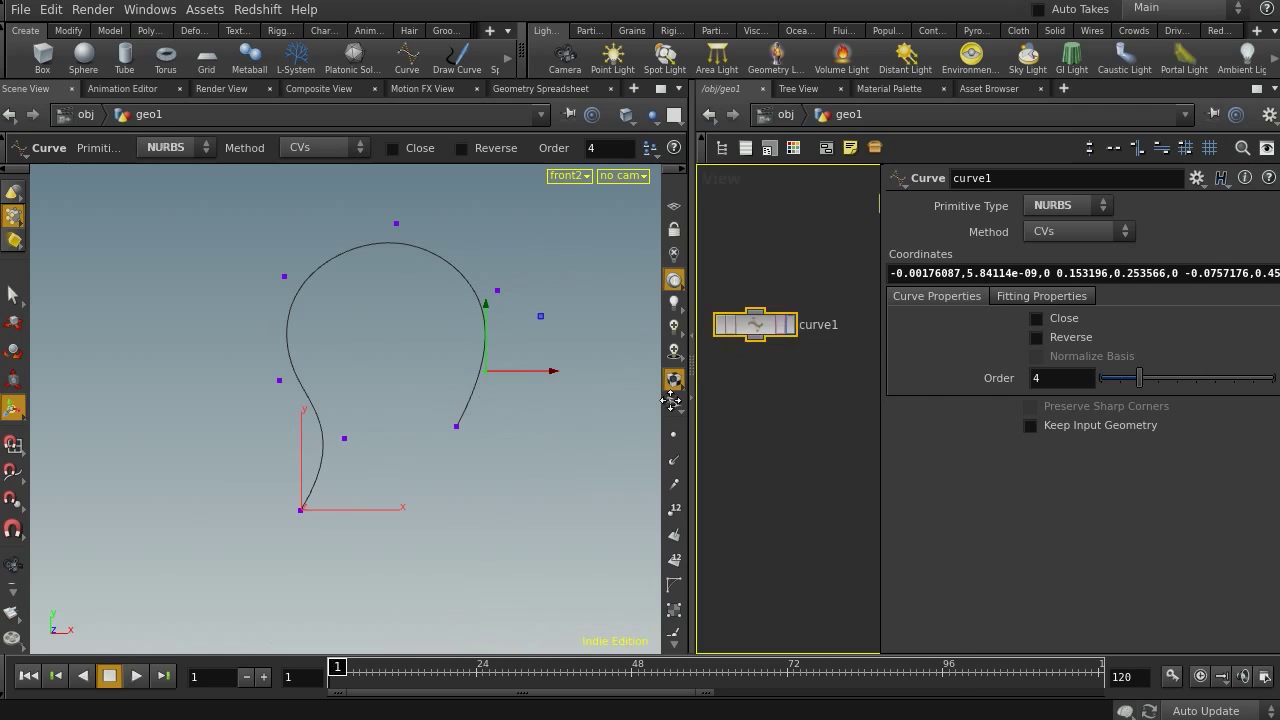
Add a Resample node below curve1, connected to it and set as the displayed node.
key("Tab")
type("resam")
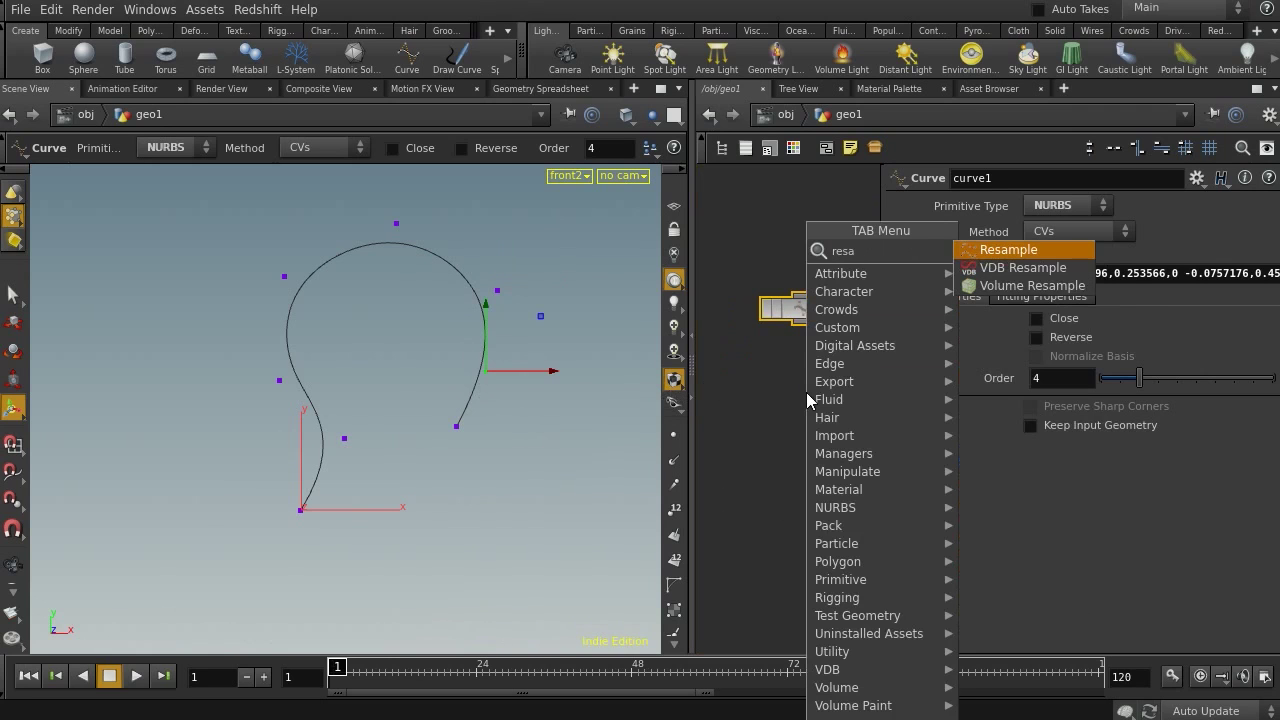
key("Return")
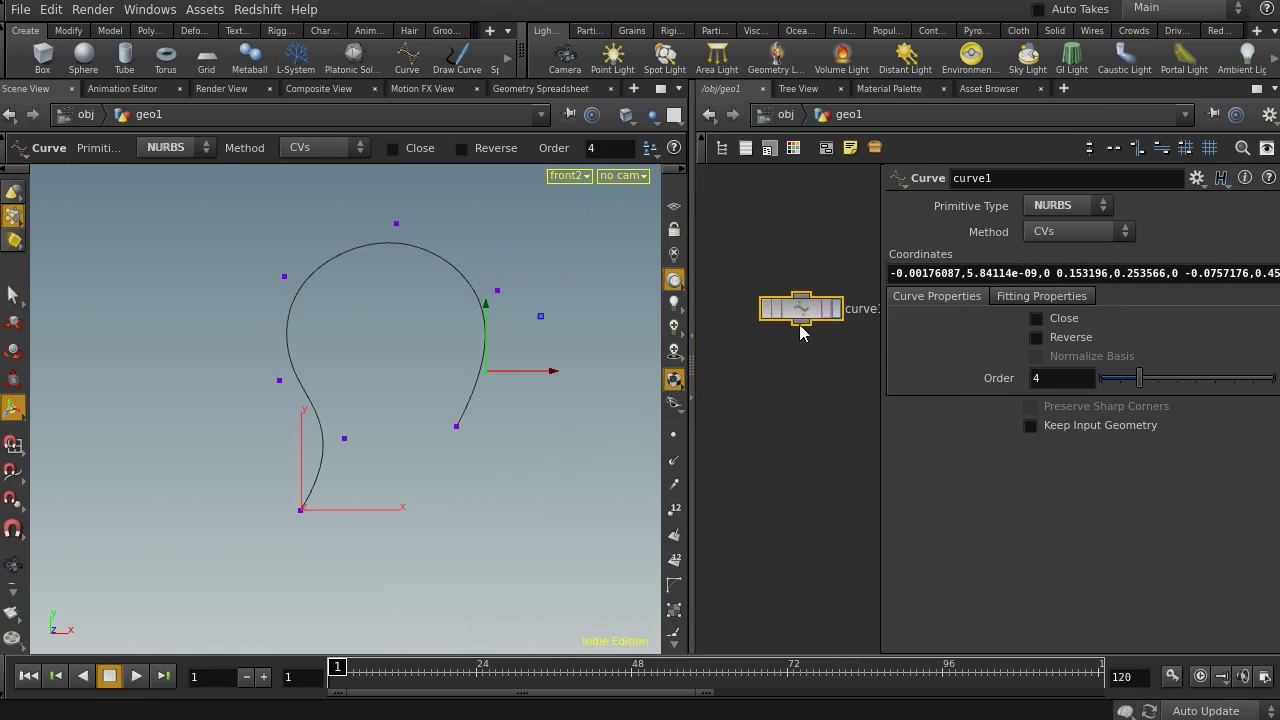
left_click(808, 388)
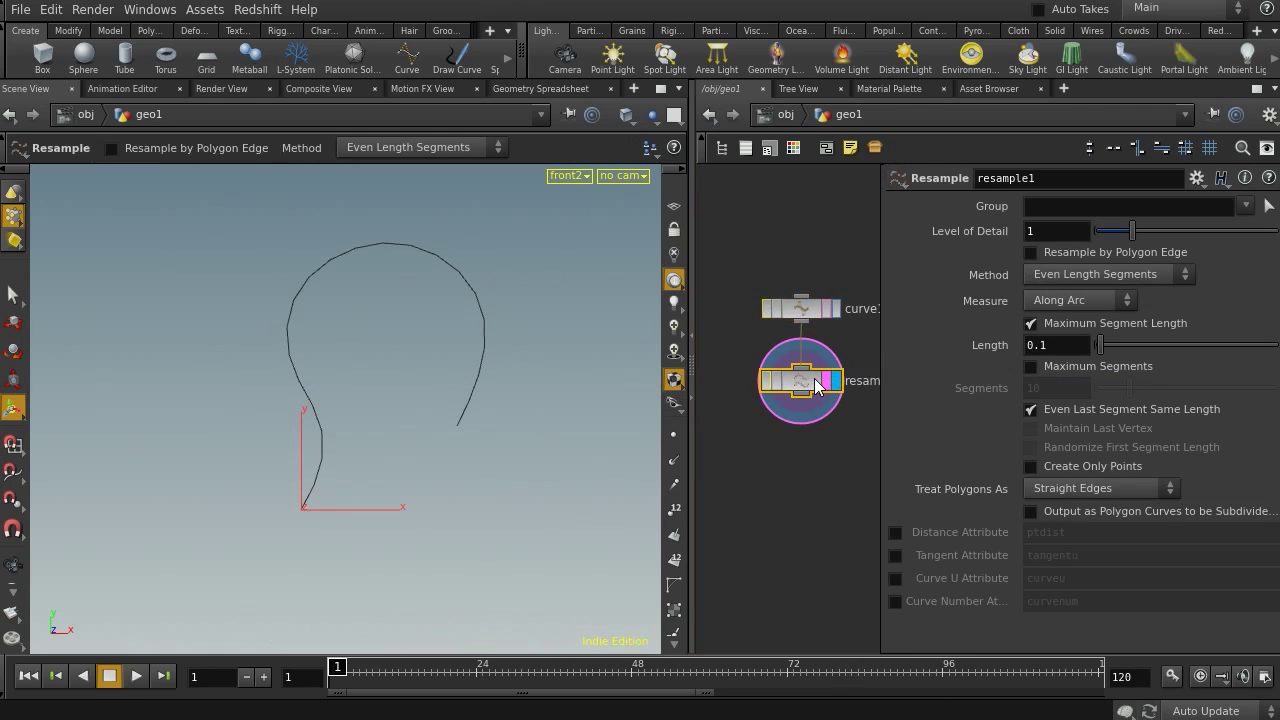
key("l")
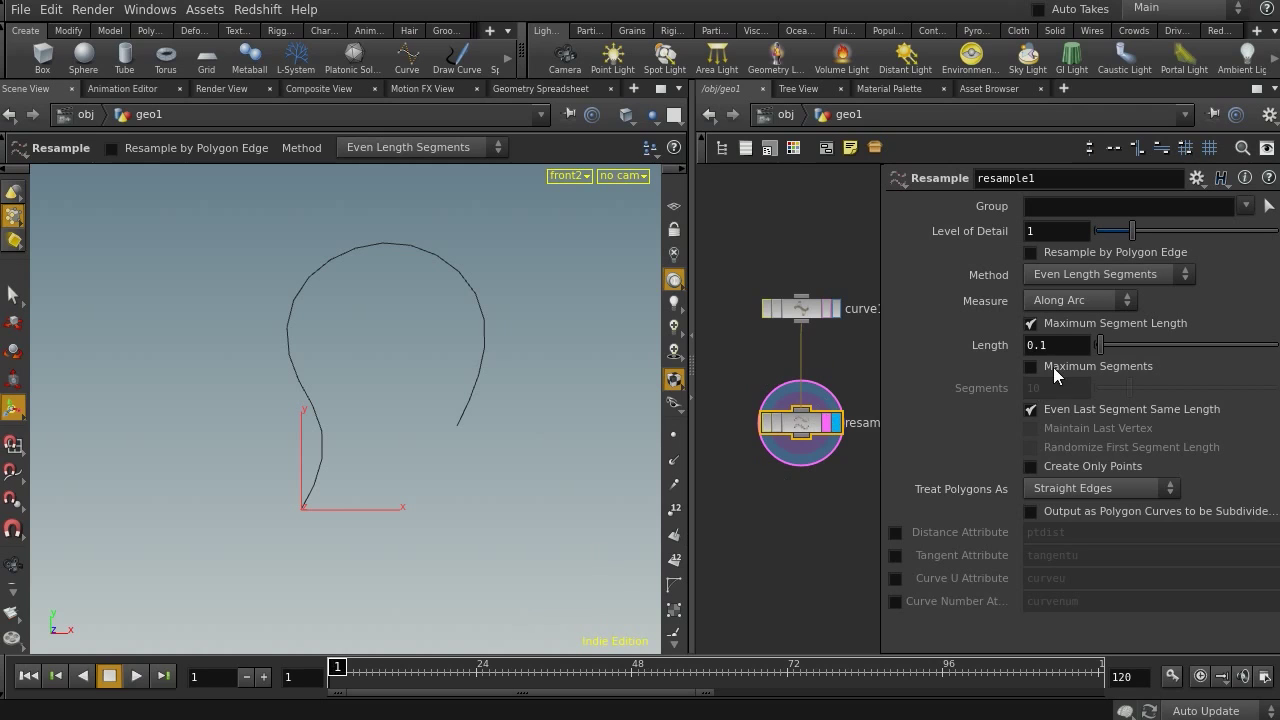
Limit resample1 by Maximum Segments instead of Maximum Segment Length, set Segments to 20, and display the points in the scene.
left_click(1033, 324)
left_click(1040, 364)
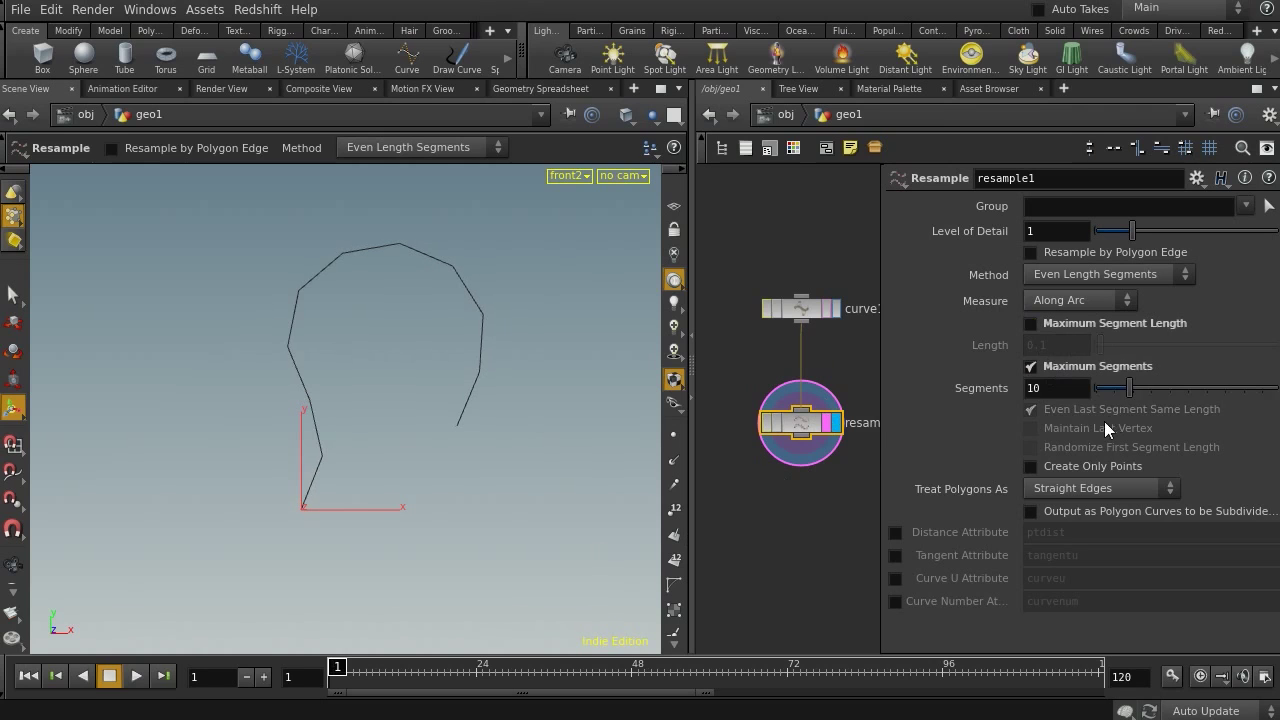
left_click_drag(1048, 382, 737, 380)
type("20")
key("Return")
left_click(674, 435)
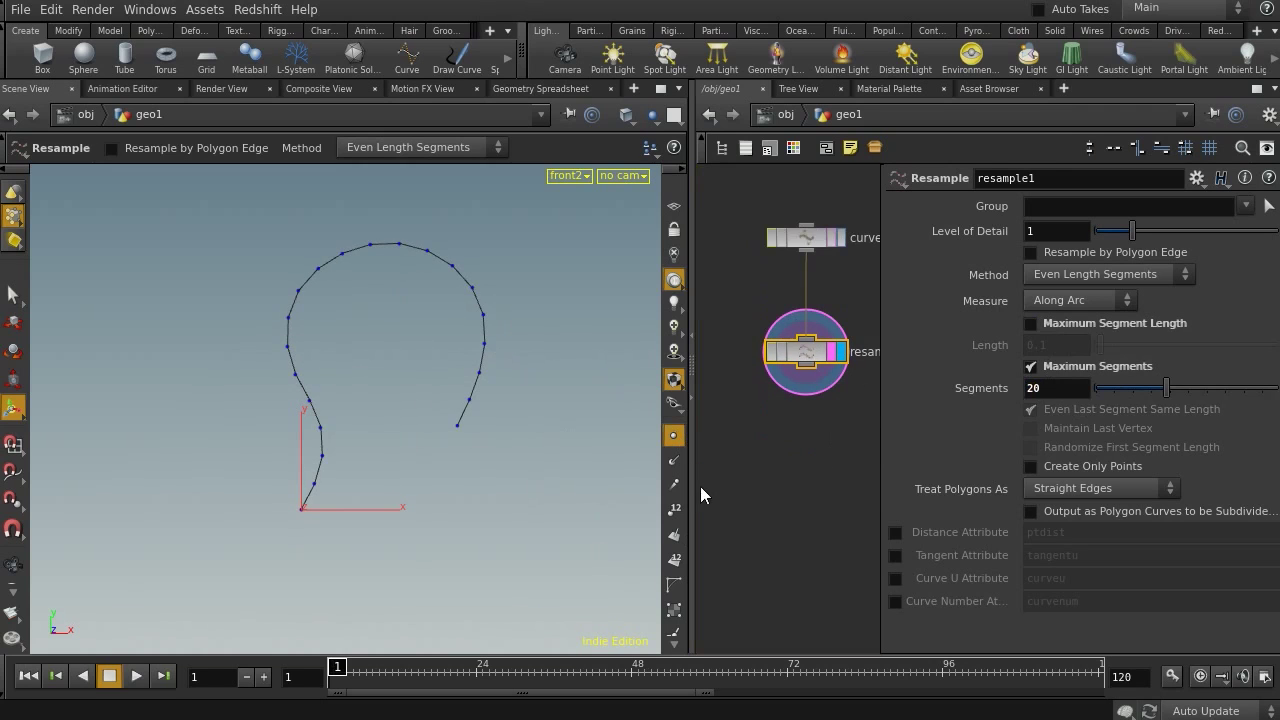
Add a Carve node below resample1, connected to its output and set as the displayed node.
left_click_drag(690, 486, 499, 477)
scroll(656, 523, "up", 2)
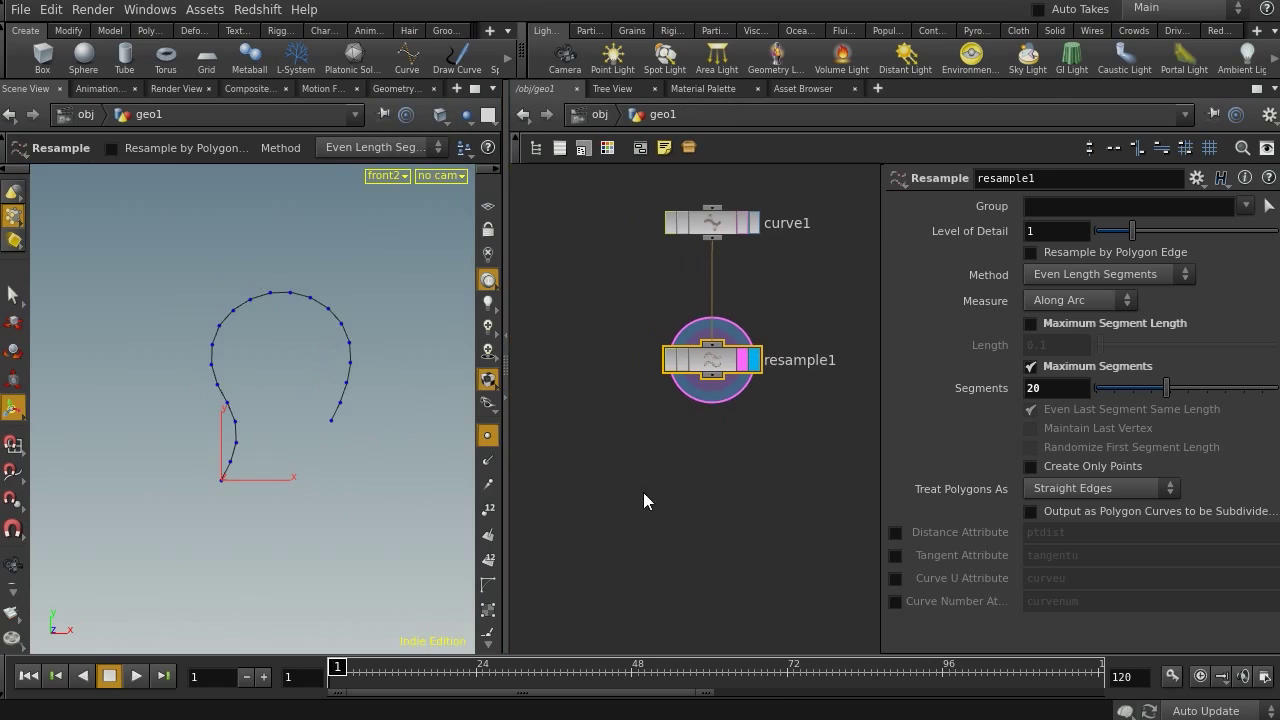
key("Tab")
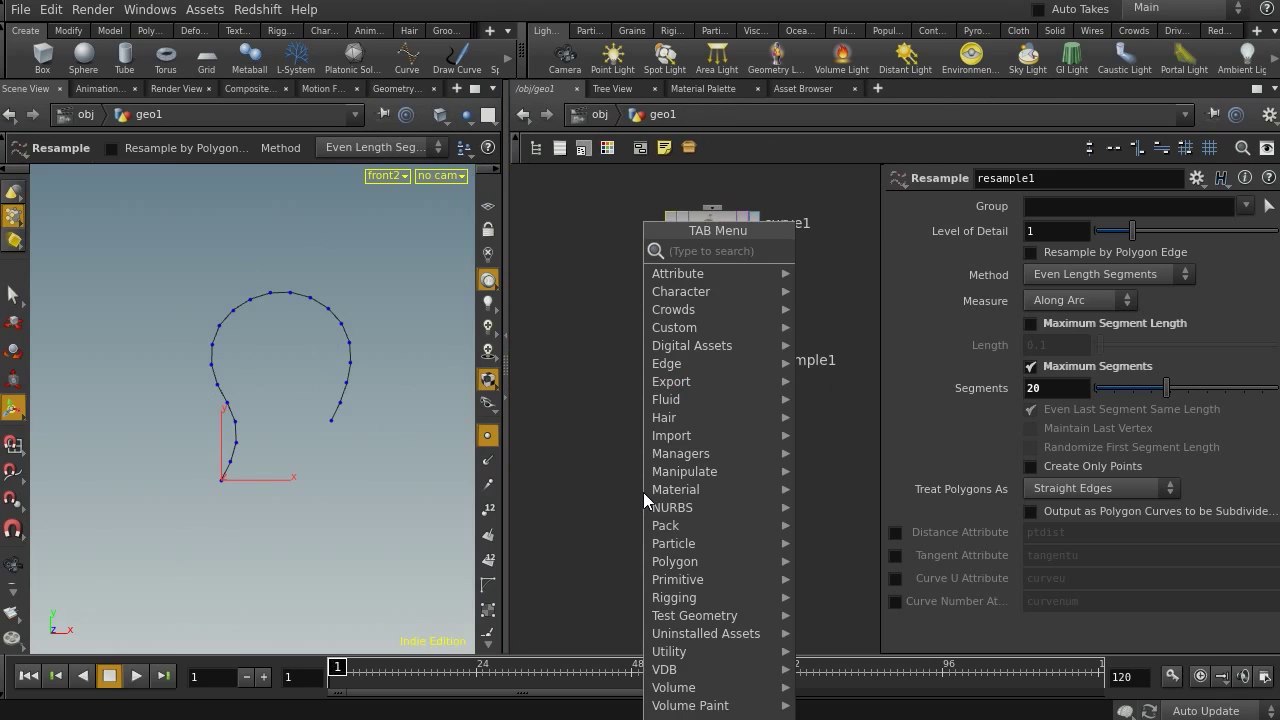
type("ca")
key("Down")
key("Down")
key("Down")
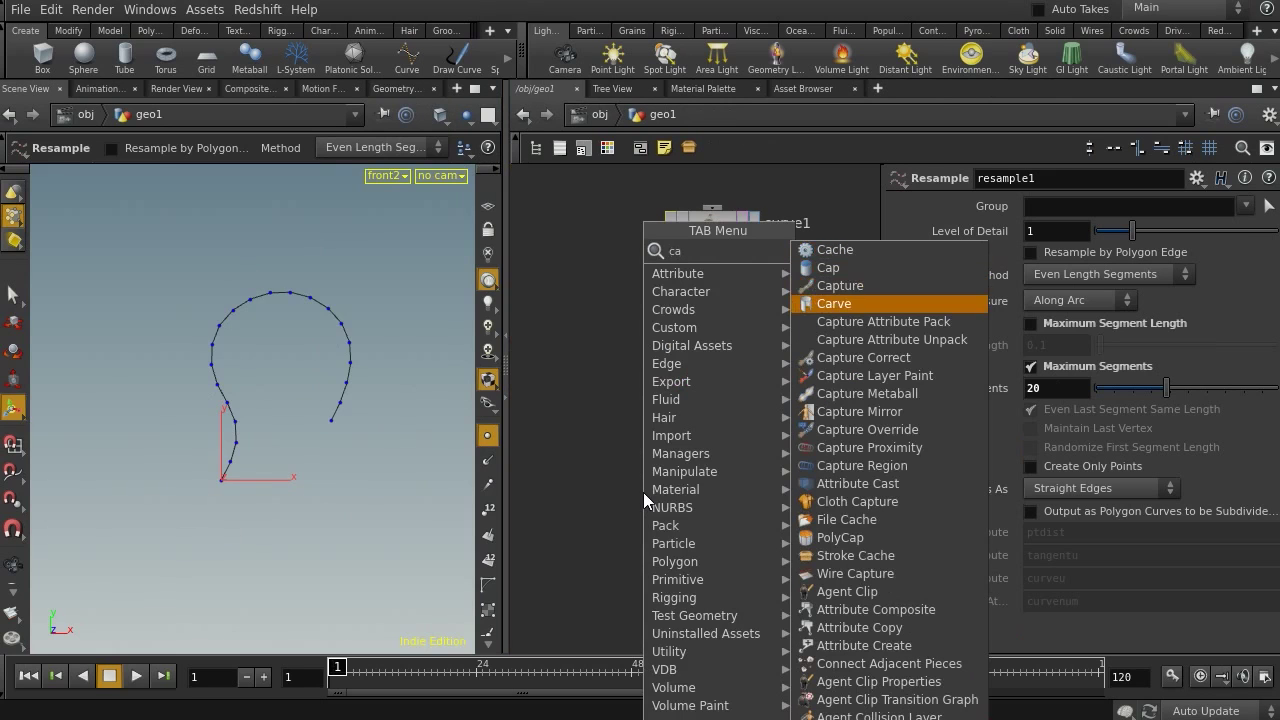
key("Return")
left_click(700, 488)
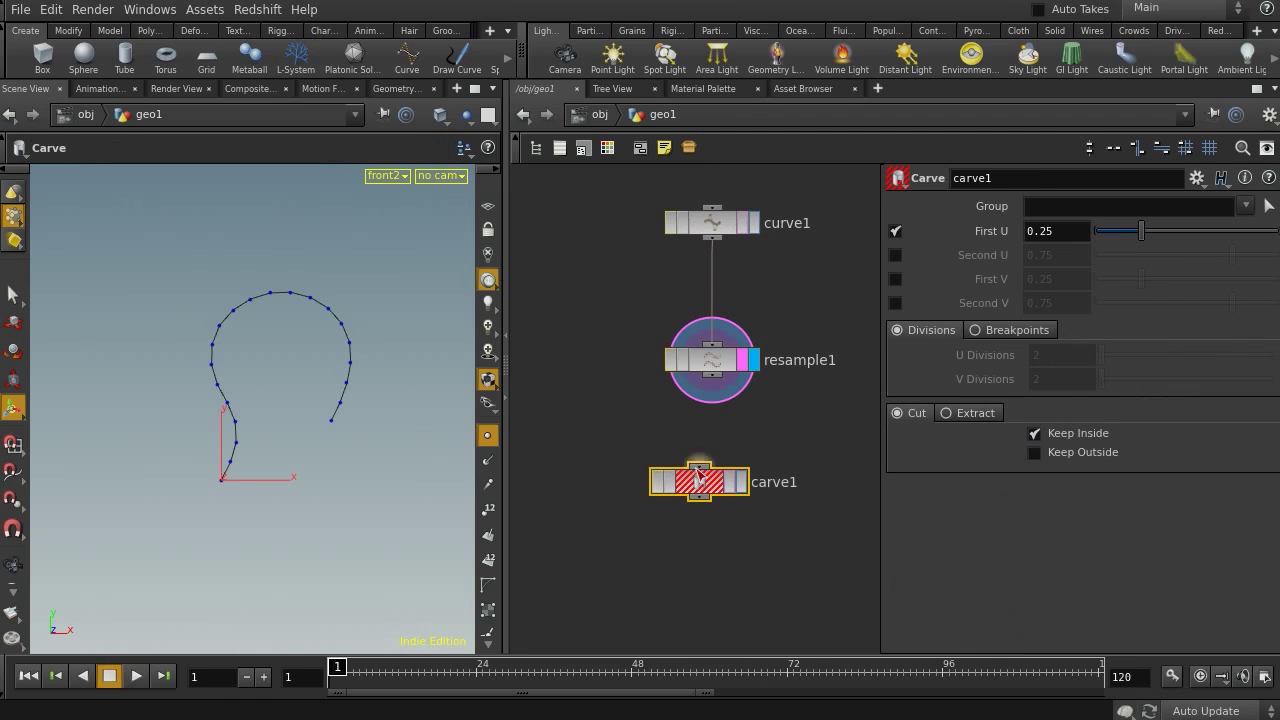
left_click(738, 482)
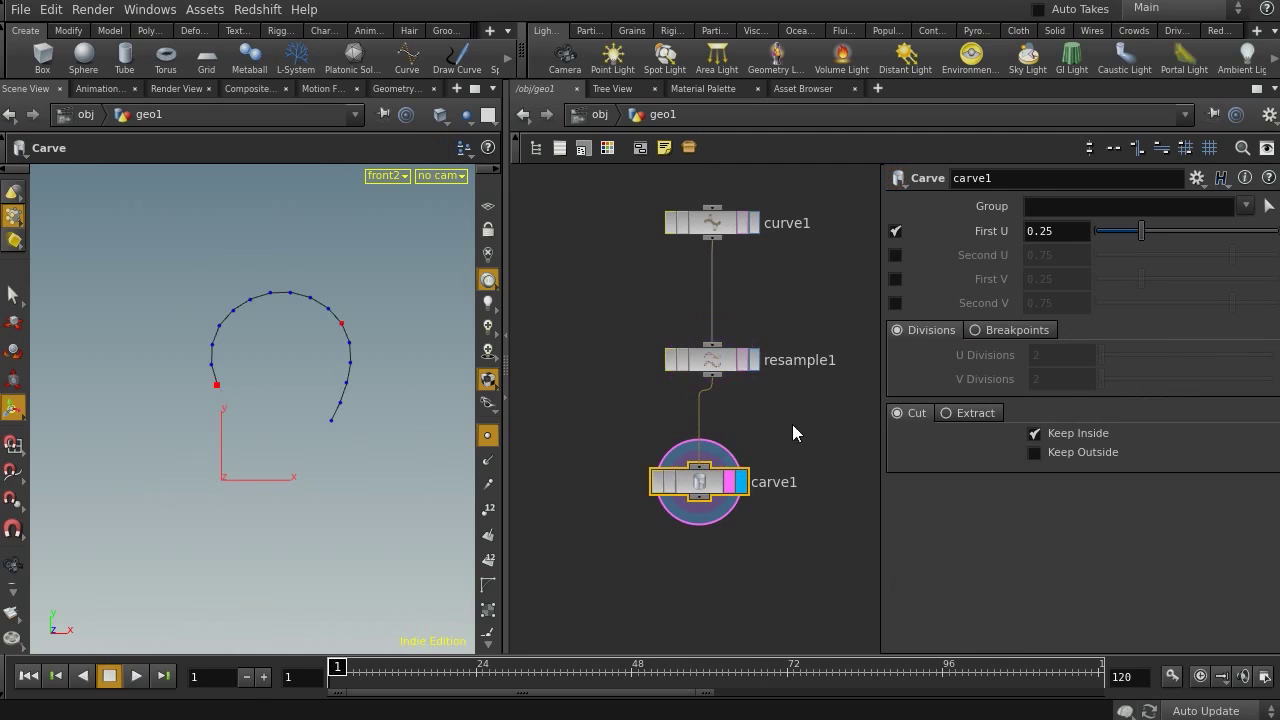
Disable carve1's First U, enable Second U, and keyframe Second U at 0 on frame 1 and 1 on frame 24.
left_click(895, 231)
left_click(895, 255)
left_click_drag(1130, 256, 999, 266)
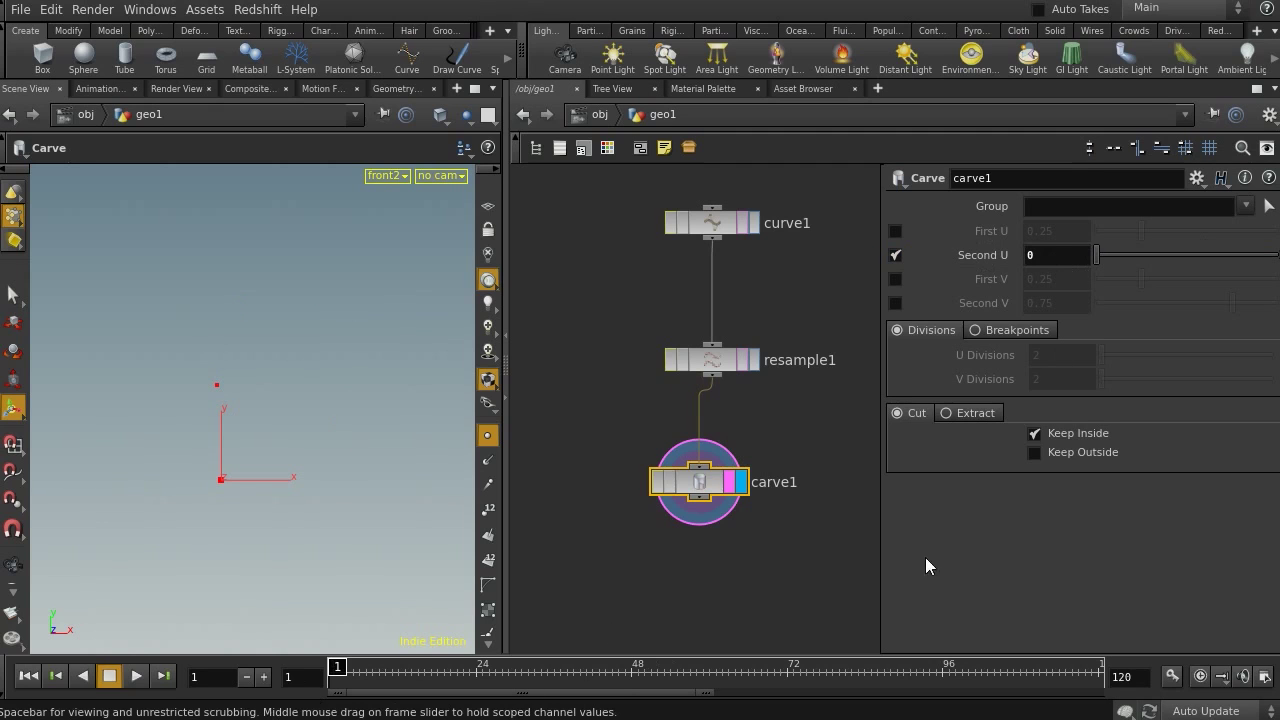
left_click(1057, 251, "alt")
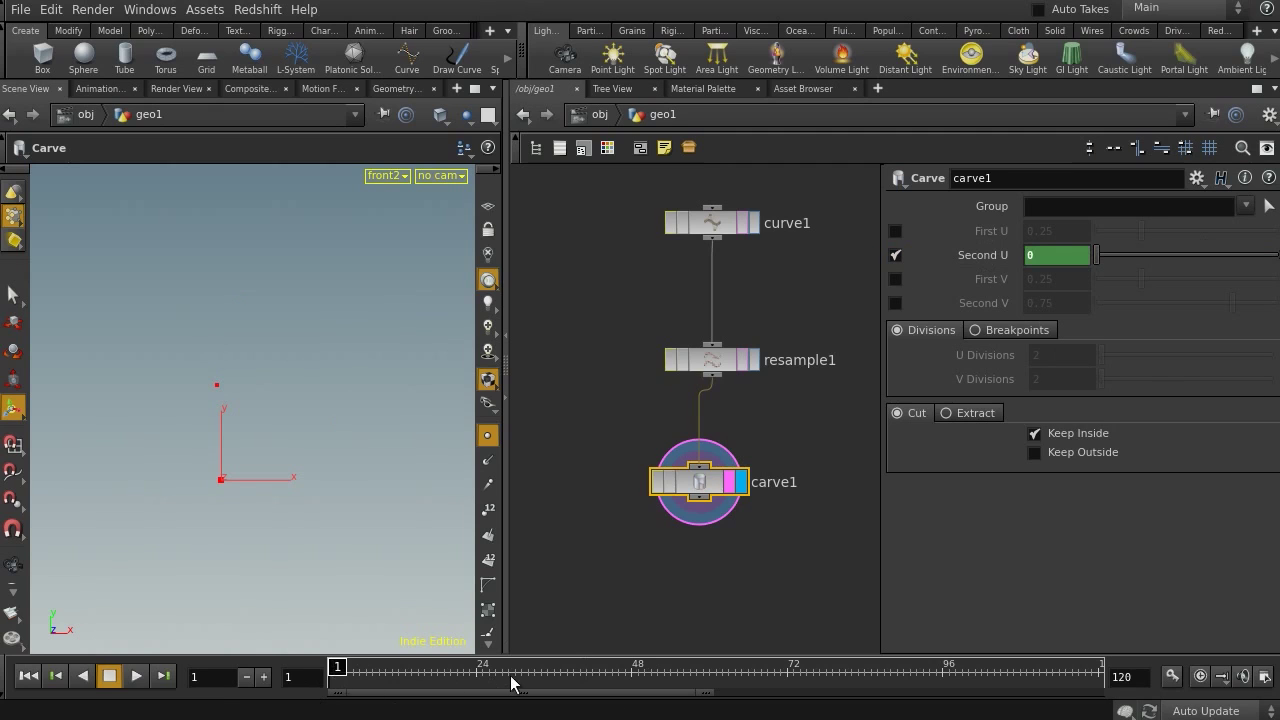
left_click(476, 678)
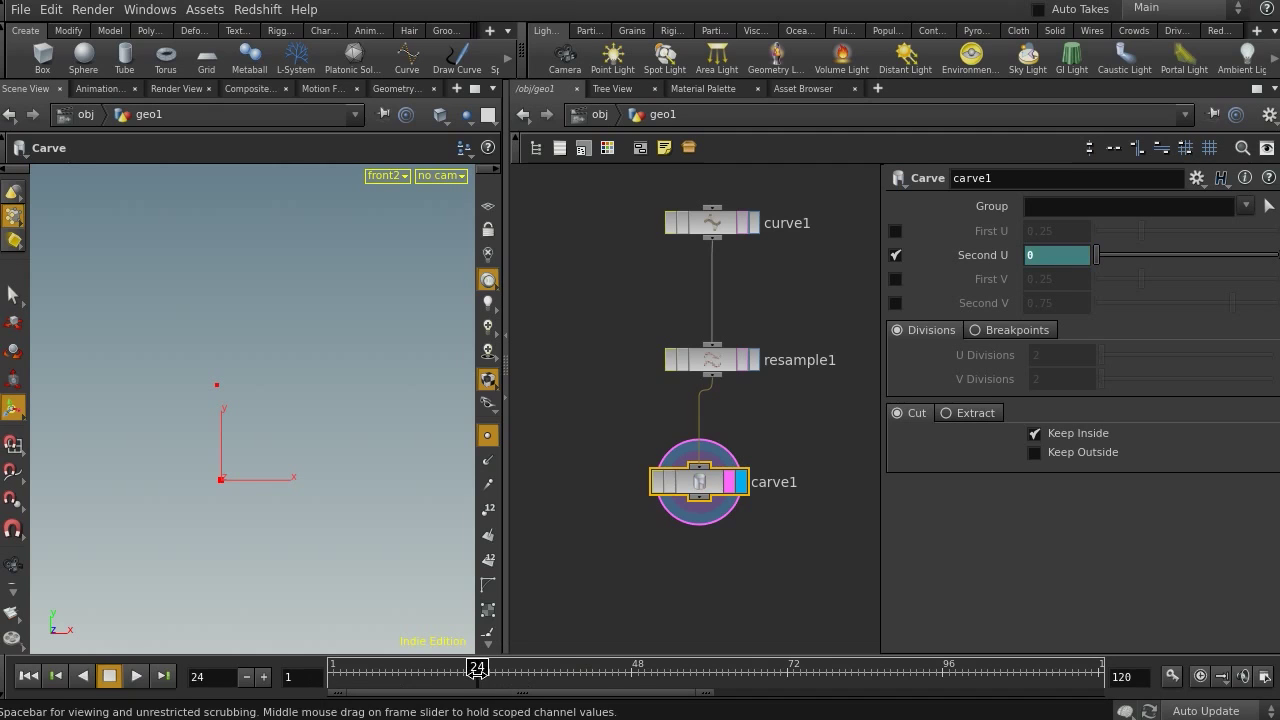
left_click_drag(1093, 255, 1279, 256)
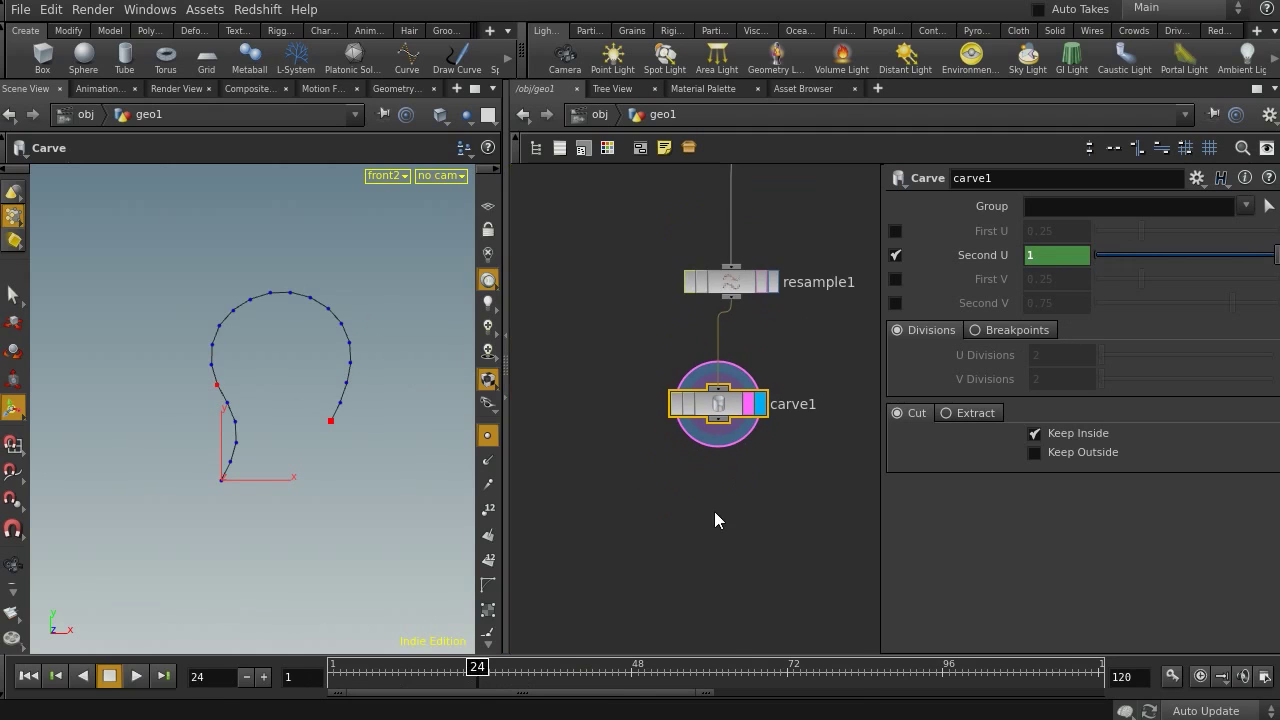
Add a Transform node below carve1, connected to its output and set as the displayed node.
key("Tab")
type("tr")
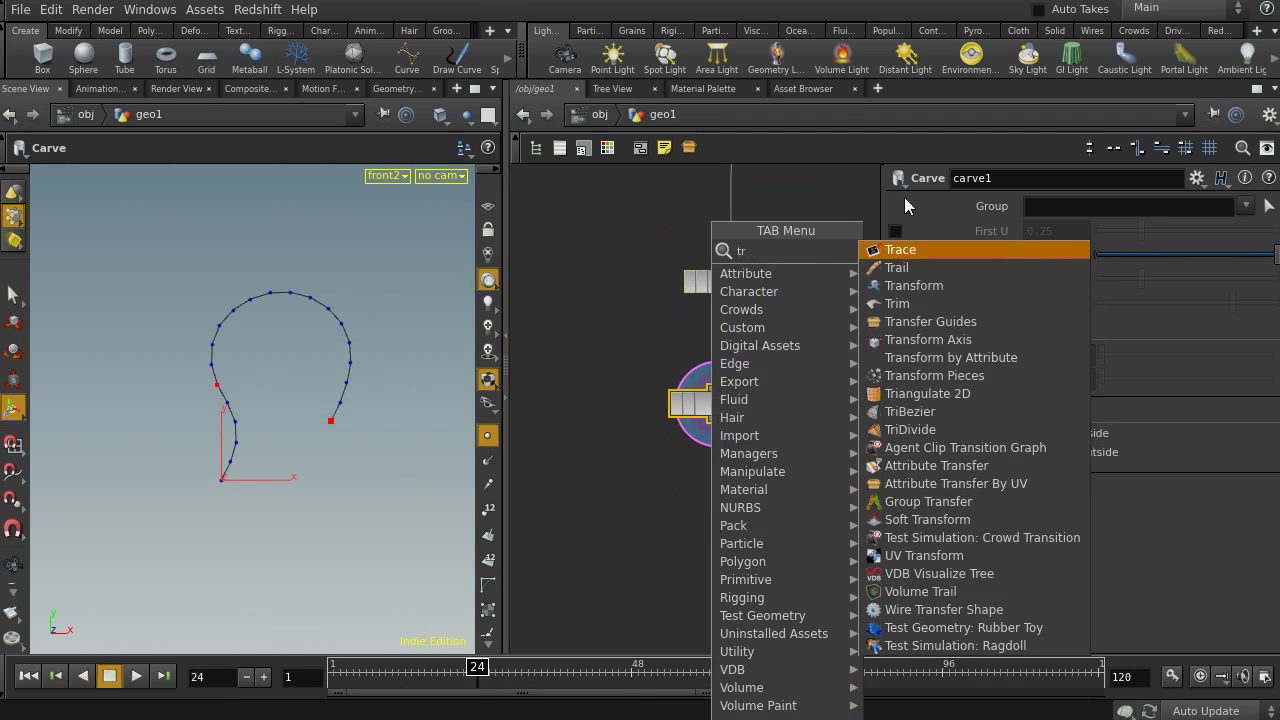
left_click(913, 287)
left_click(726, 515)
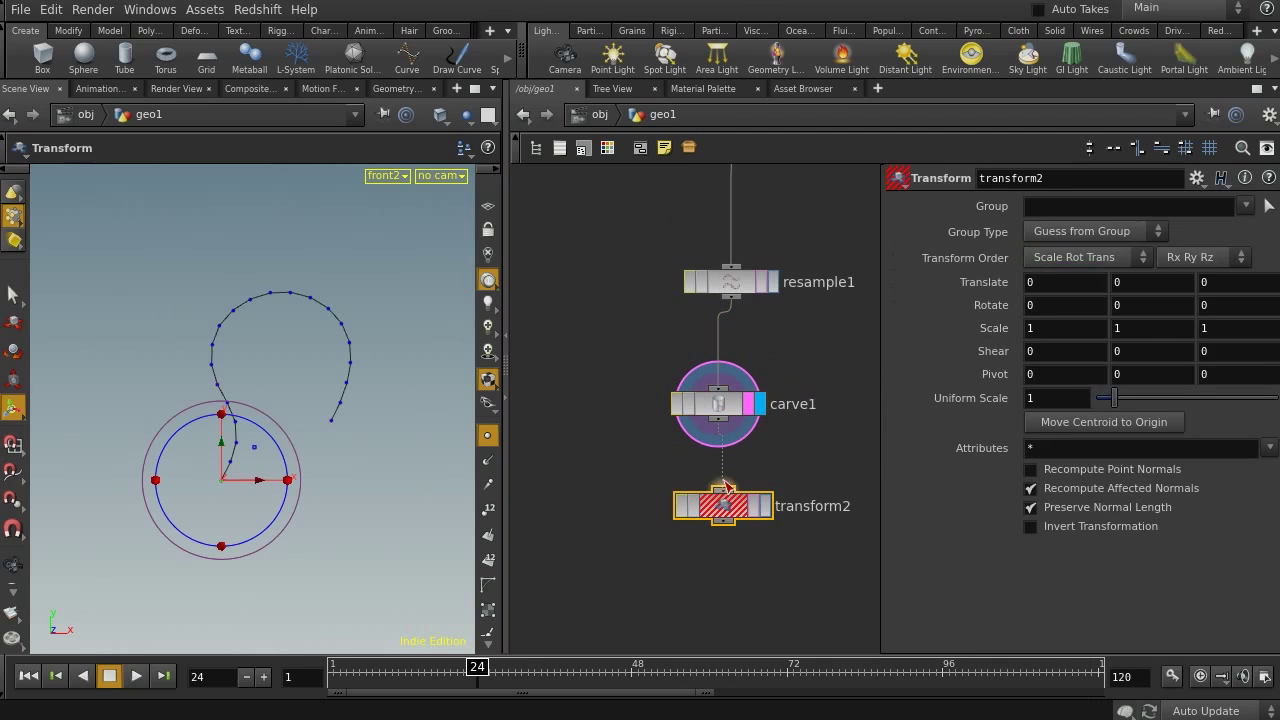
left_click(765, 508)
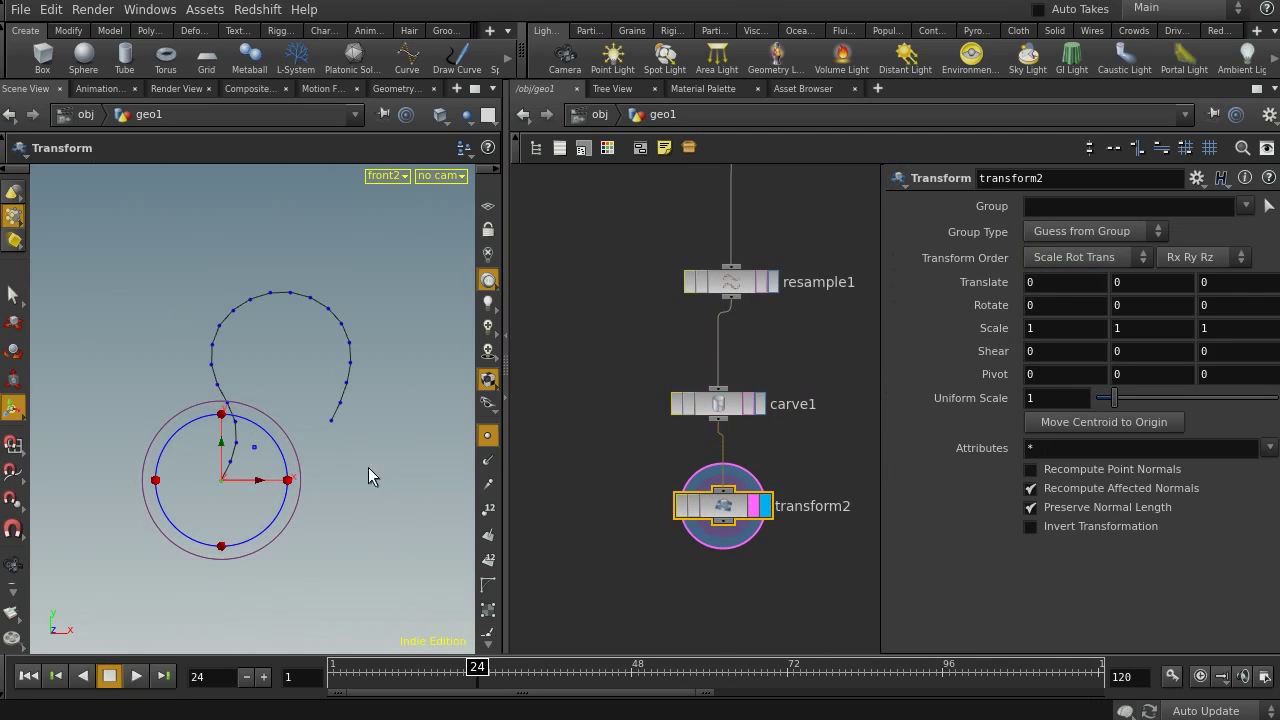
Rotate the curve about Z to -61.353 in transform2 and keyframe that rotation at frame 35.
mouse_move(290, 438)
left_mouse_down()
mouse_move(302, 528)
mouse_move(310, 506)
left_mouse_up()
left_click_drag(477, 668, 547, 679)
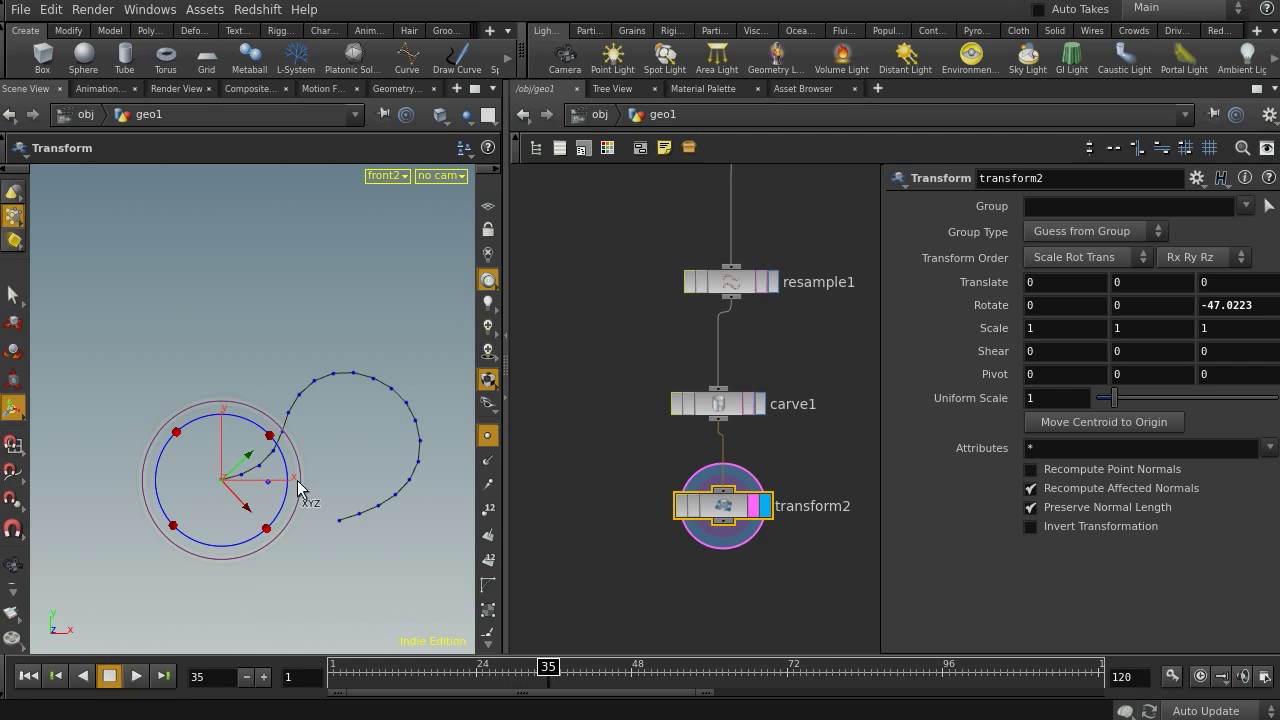
mouse_move(300, 500)
left_mouse_down()
mouse_move(295, 527)
mouse_move(293, 516)
left_mouse_up()
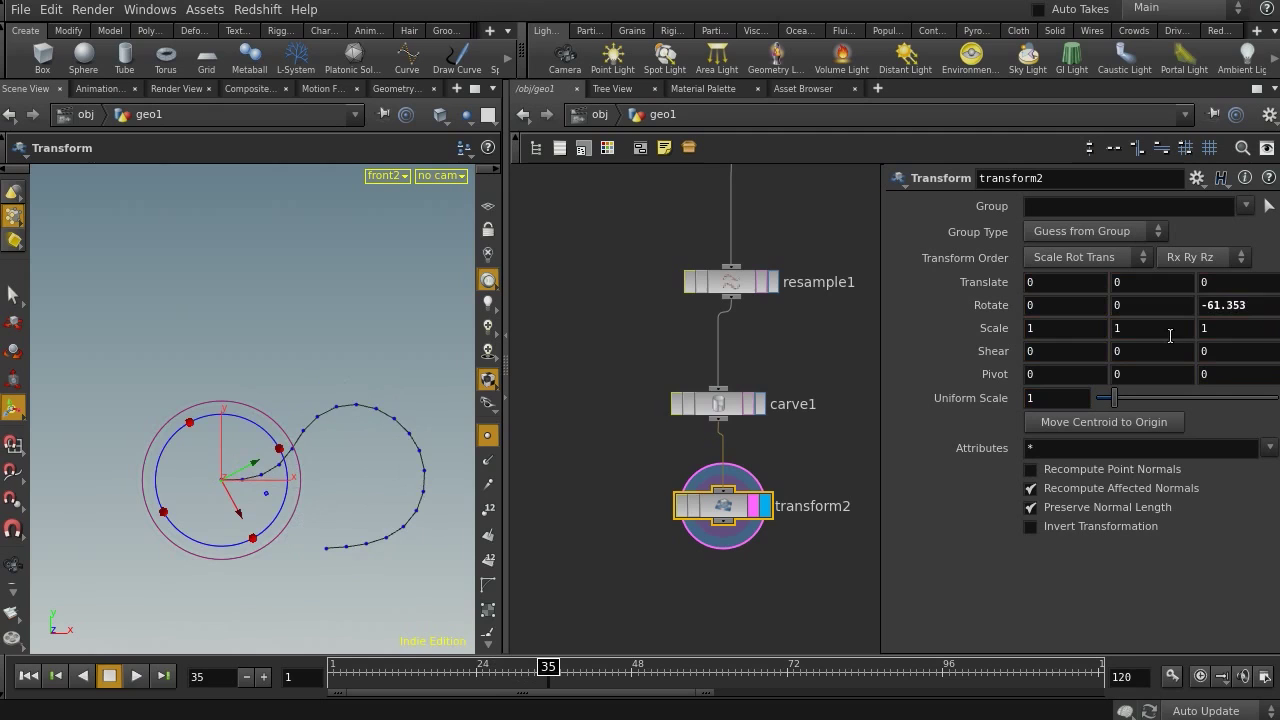
left_click(1241, 306, "alt")
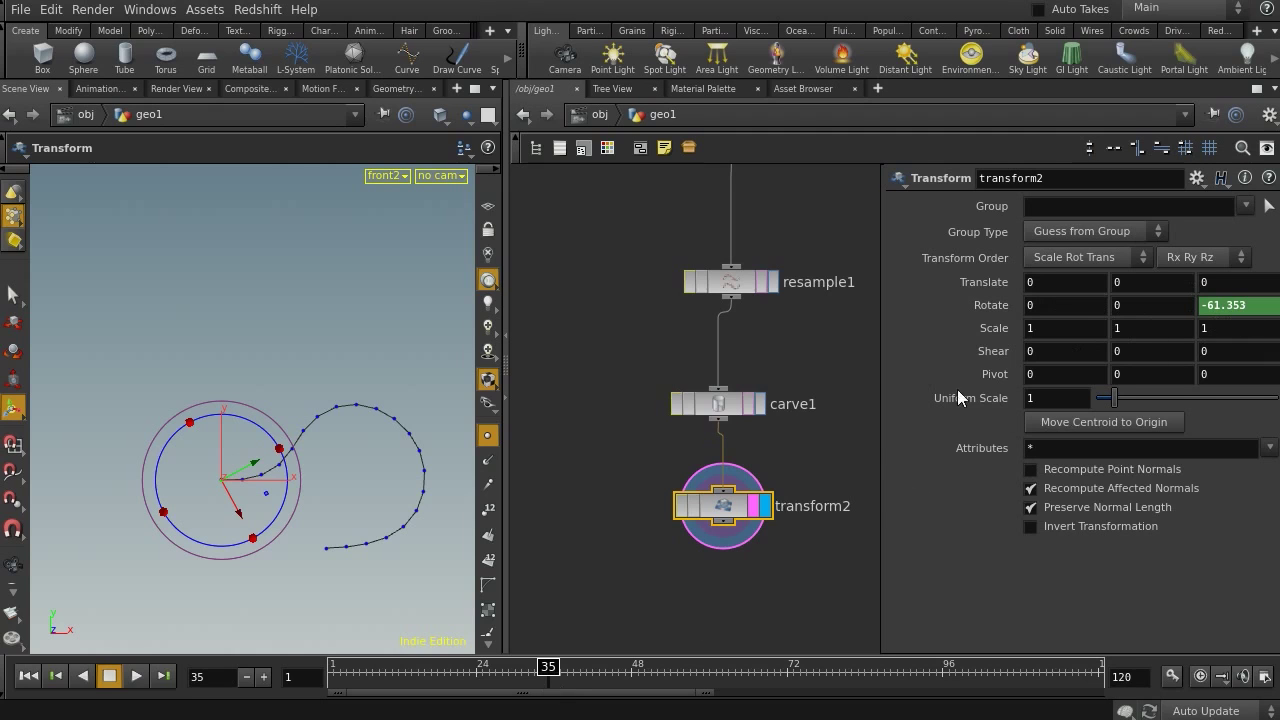
Rotate the curve about Z to 65.9972 in transform2, keyframe it at frame 1, and scrub forward to check the rotation.
left_click_drag(426, 676, 330, 676)
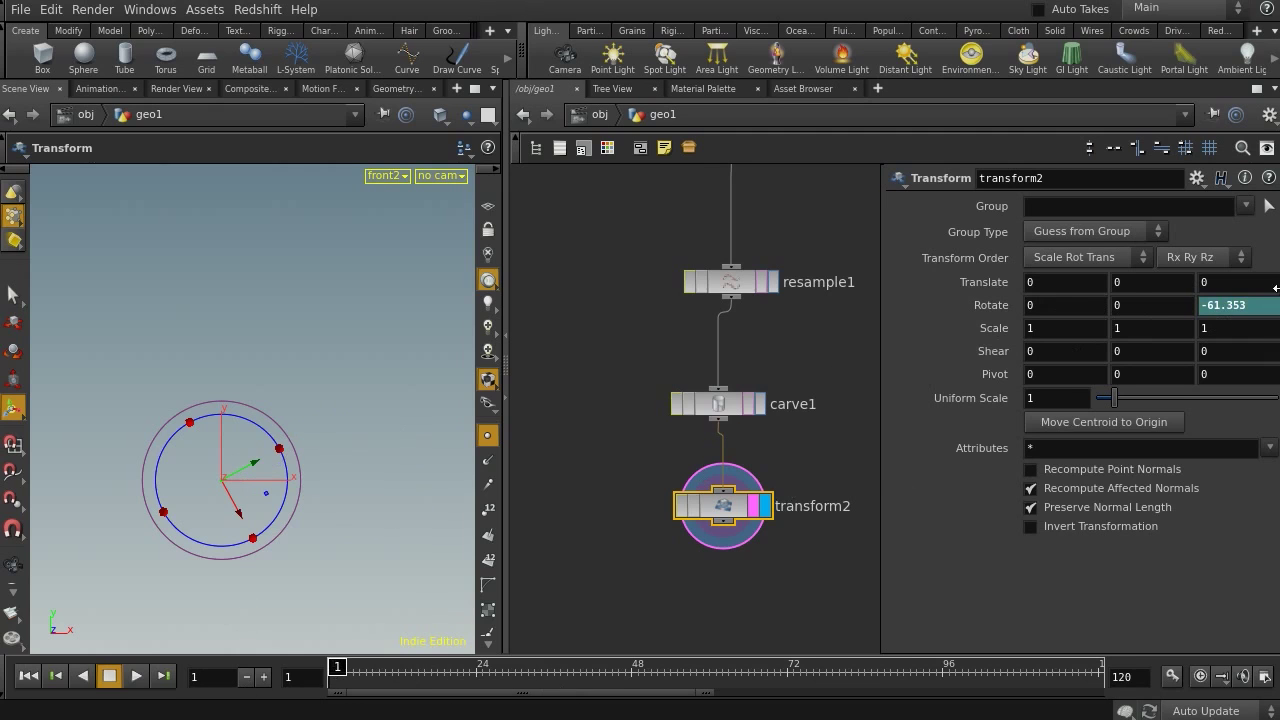
left_click_drag(277, 434, 168, 441)
left_click(1234, 308, "alt")
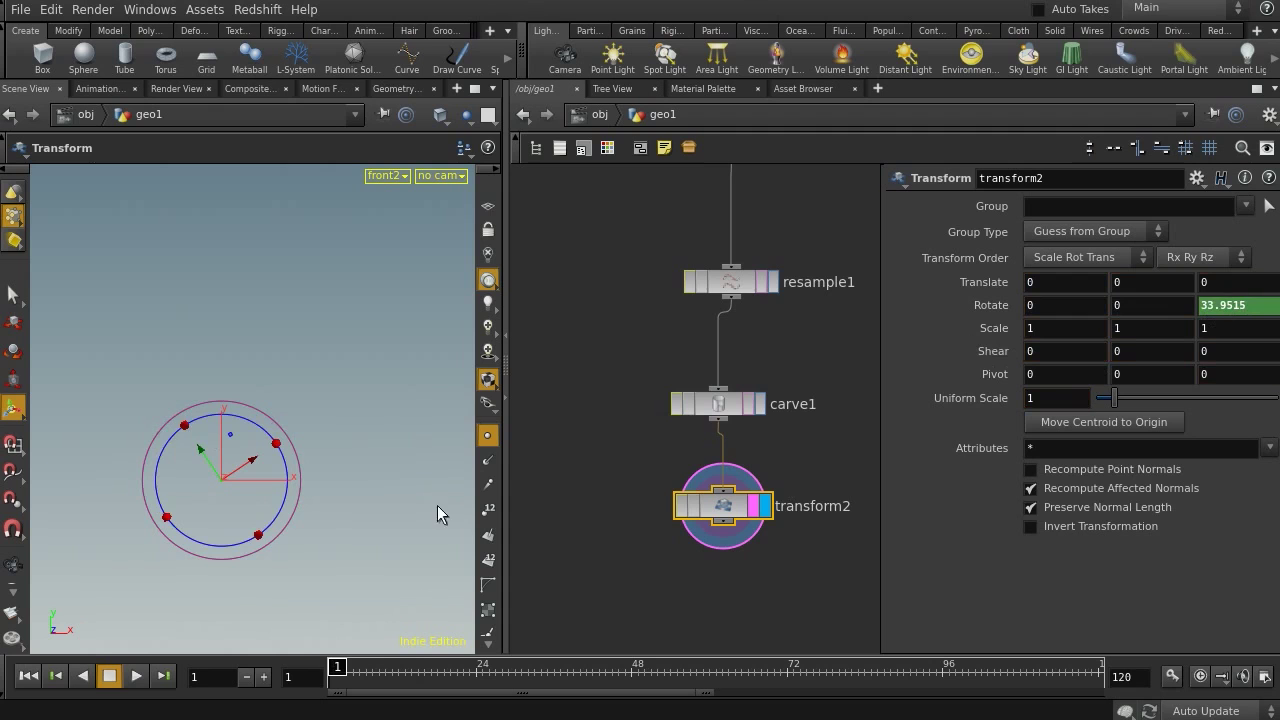
mouse_move(337, 666)
left_mouse_down()
mouse_move(585, 655)
mouse_move(333, 658)
left_mouse_up()
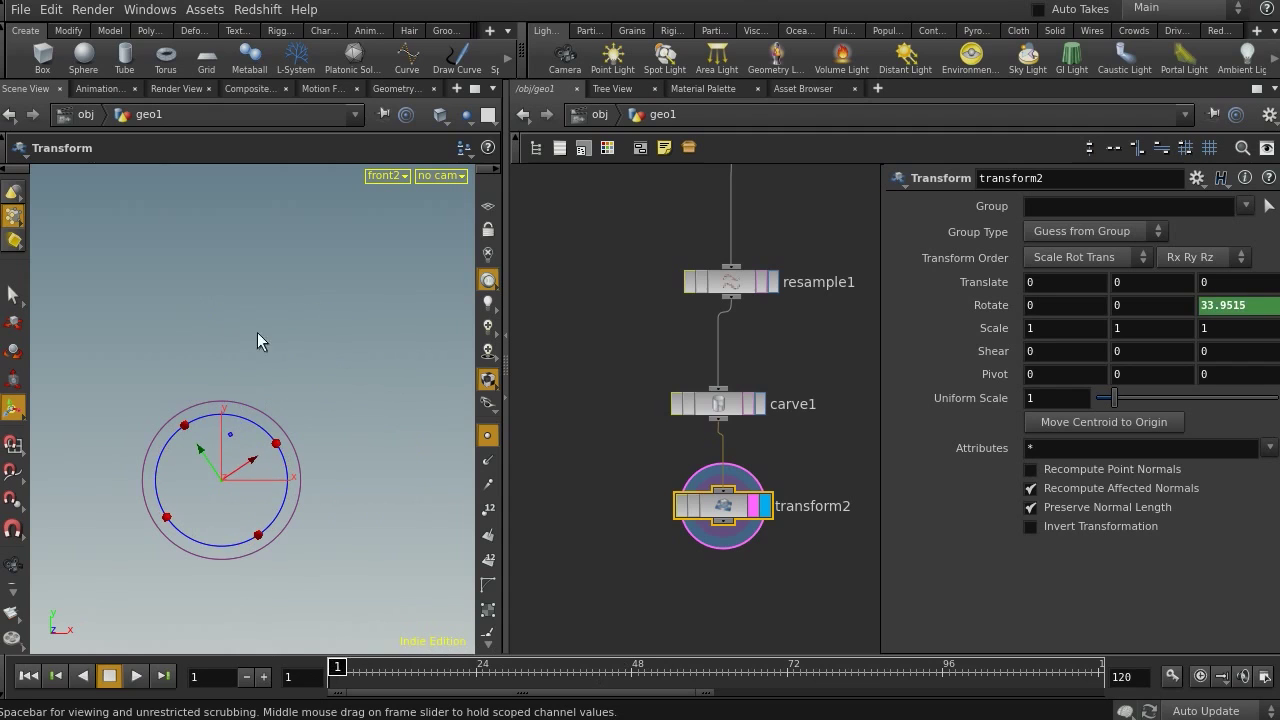
left_click_drag(271, 429, 222, 412)
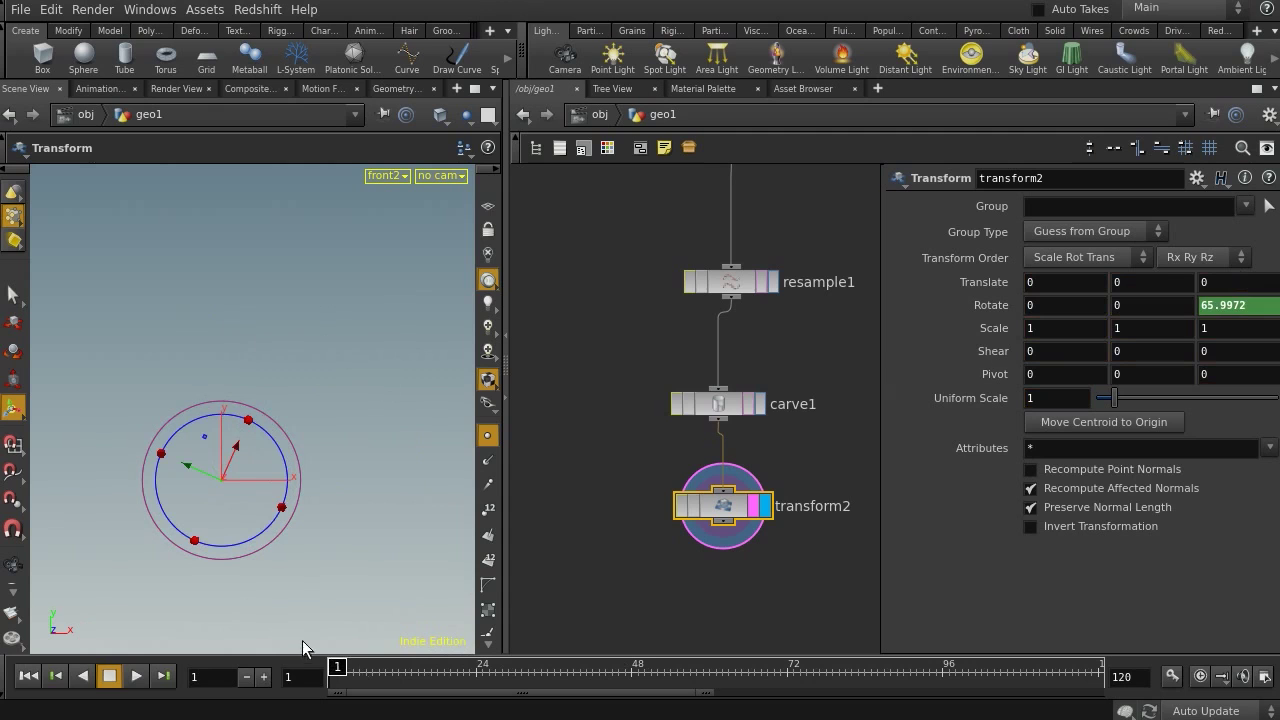
left_click_drag(333, 664, 466, 686)
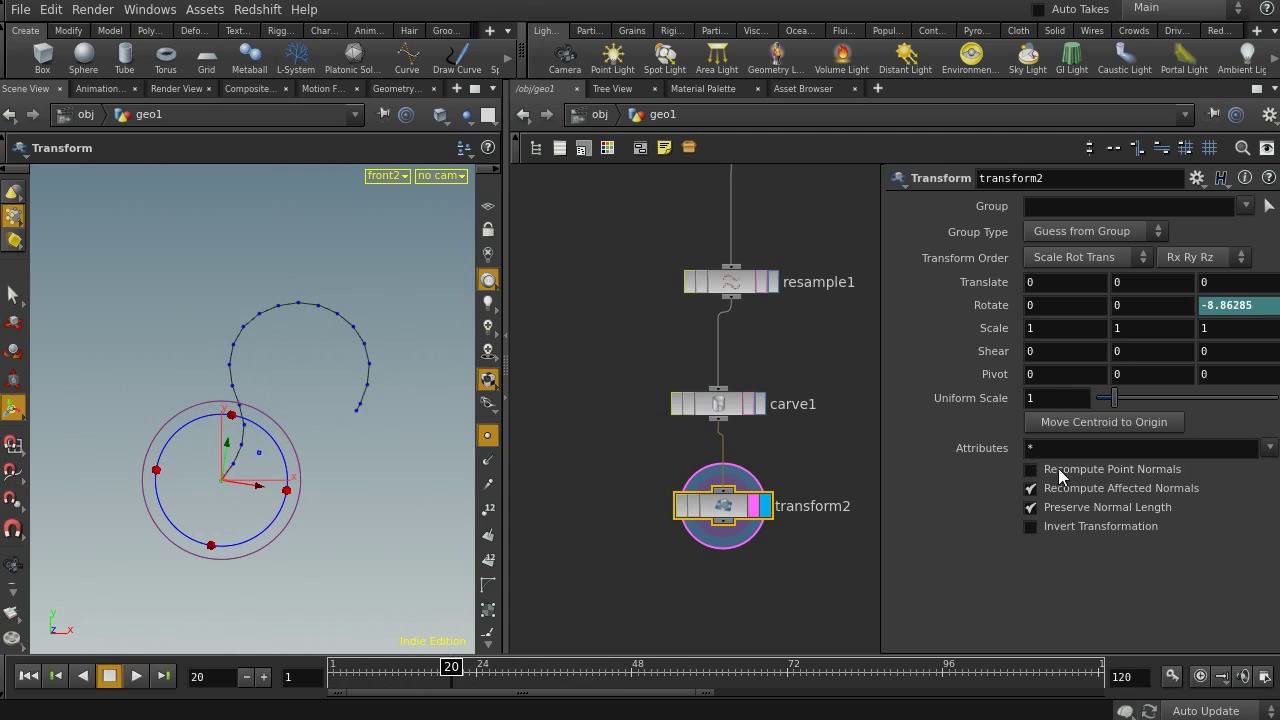
Keyframe transform2's Uniform Scale at 1 on frame 20 and 0 on frame 40.
left_click(1069, 398, "alt")
left_click(566, 677)
left_click_drag(566, 677, 578, 678)
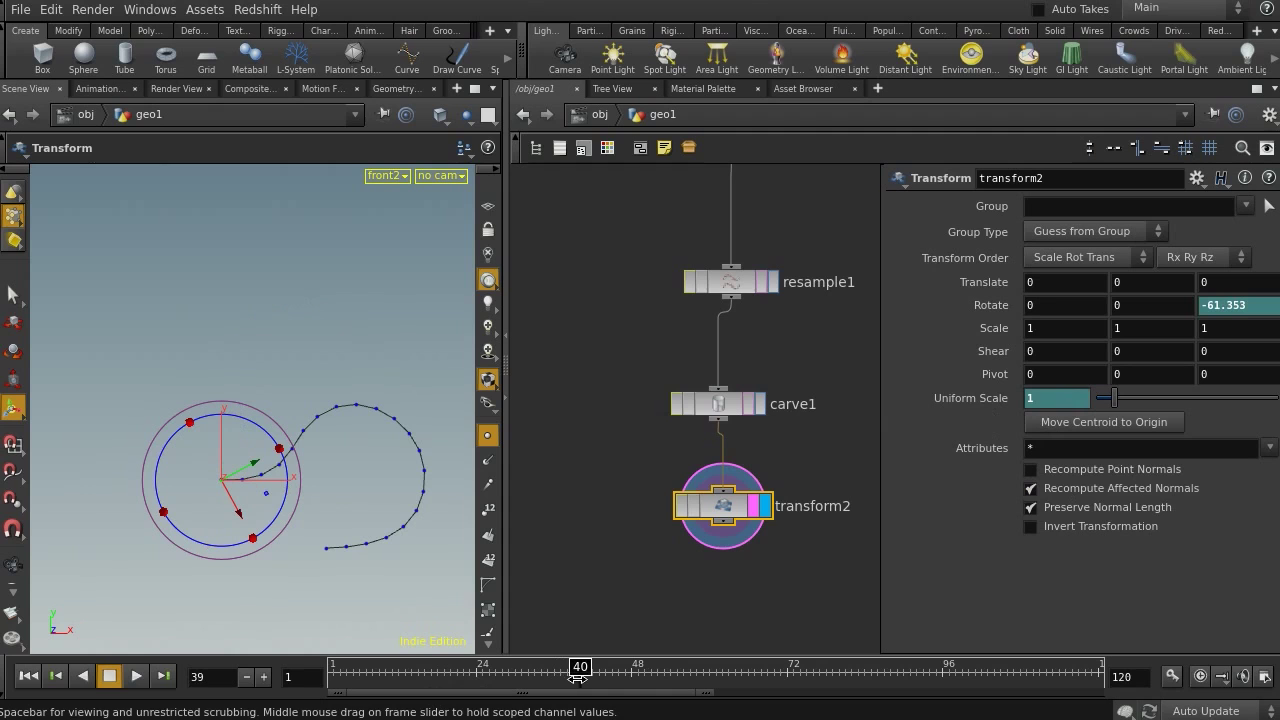
left_click_drag(1113, 398, 1095, 399)
left_click(1050, 398, "alt")
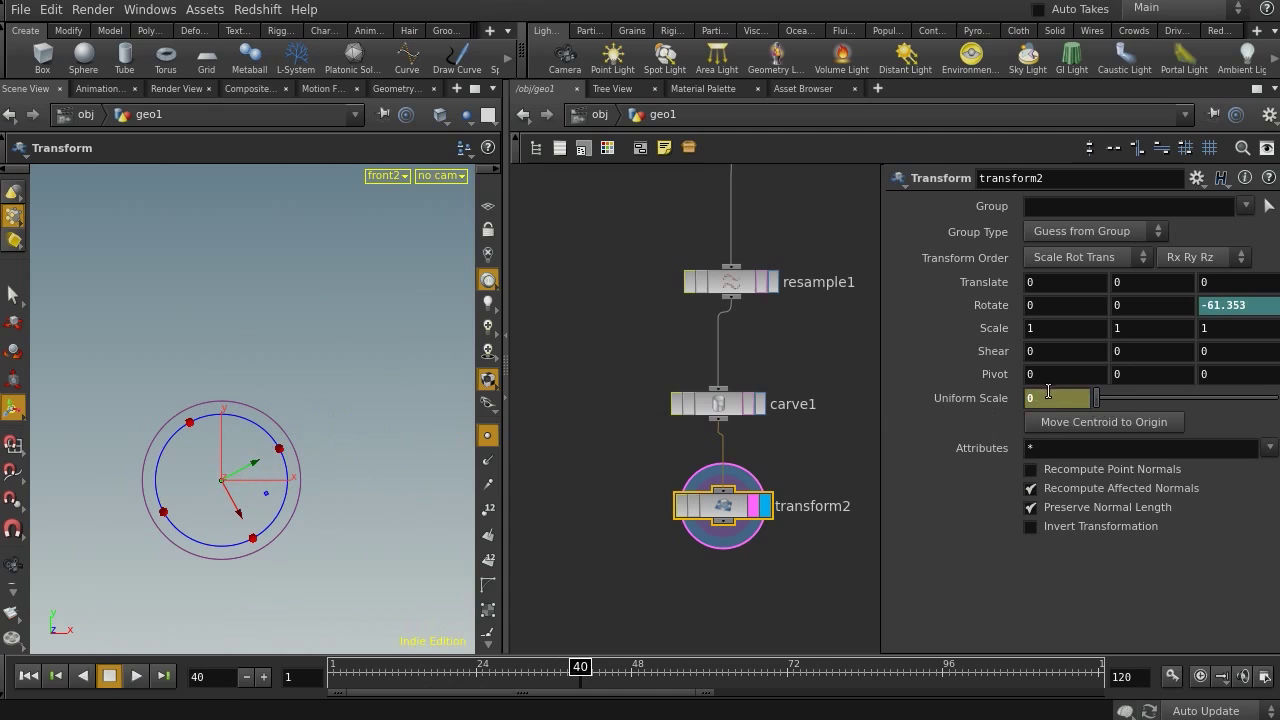
left_click_drag(580, 667, 373, 626)
Try to retime transform2's Uniform Scale keyframes in the Animation Editor, moving the end key to frame 38.
left_click(1065, 394, "shift")
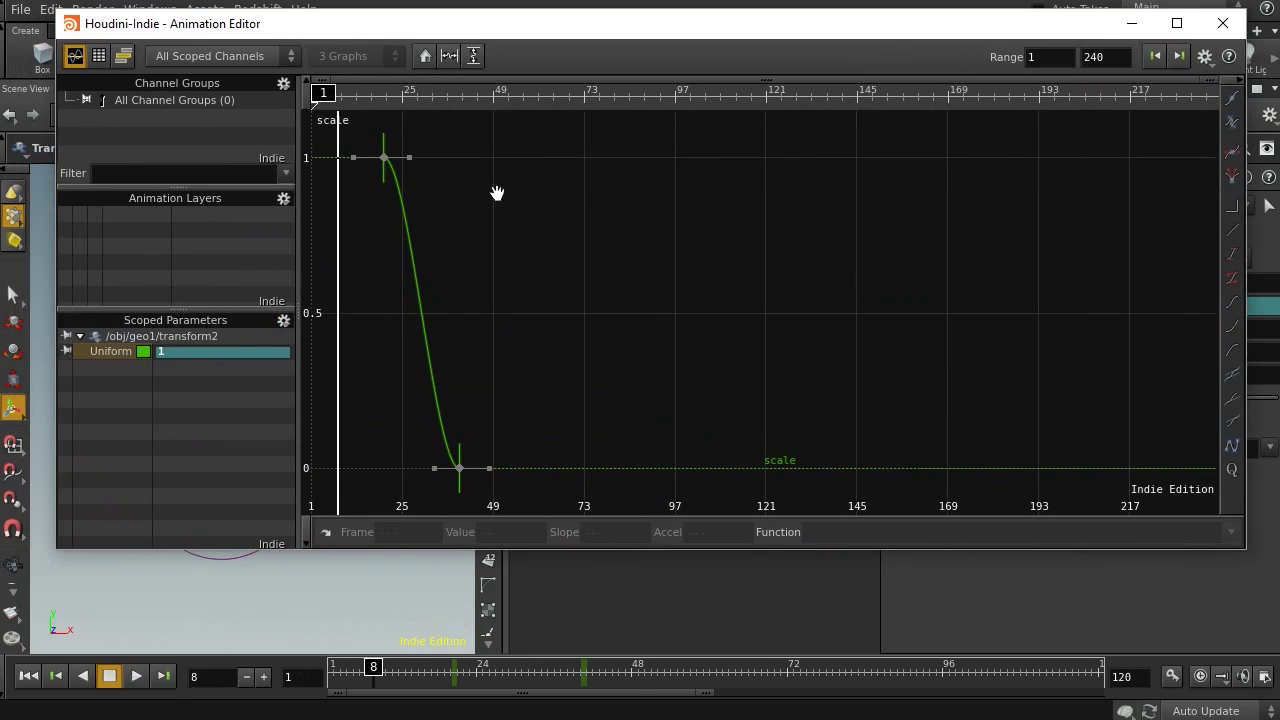
right_click_drag(497, 193, 613, 372)
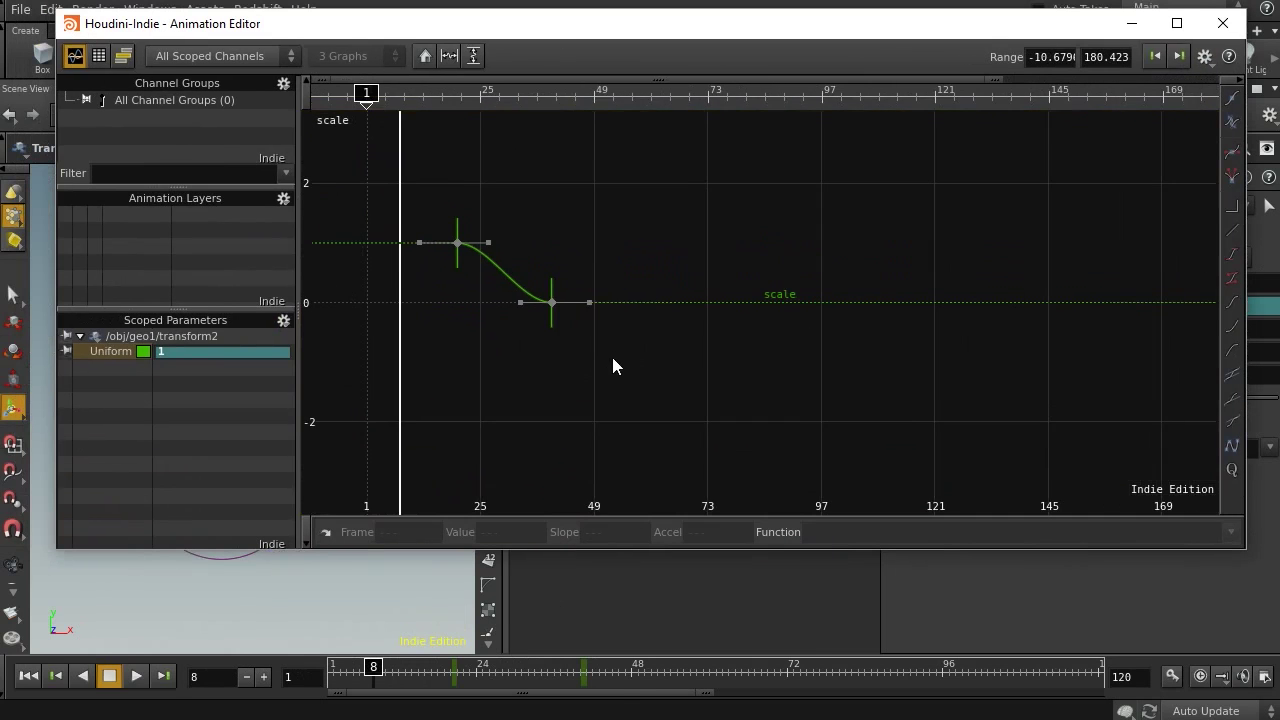
mouse_move(551, 284)
left_mouse_down()
mouse_move(515, 288)
mouse_move(545, 300)
left_mouse_up()
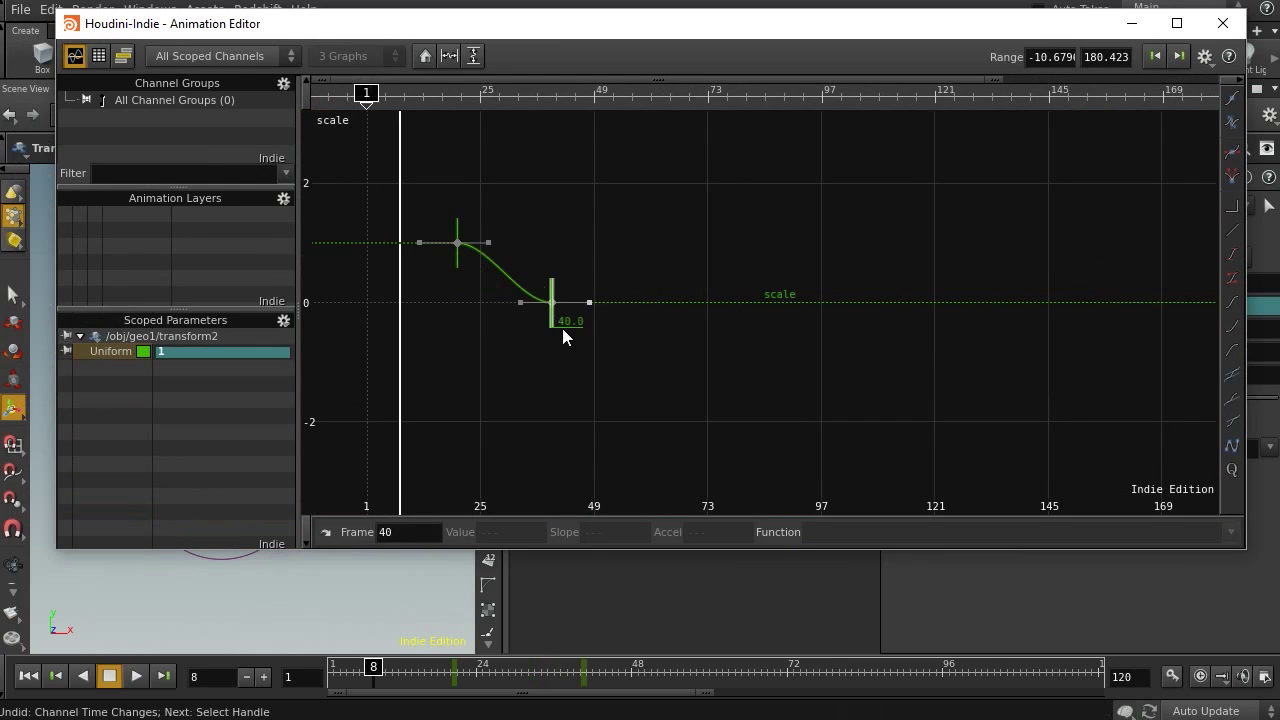
left_click(456, 240)
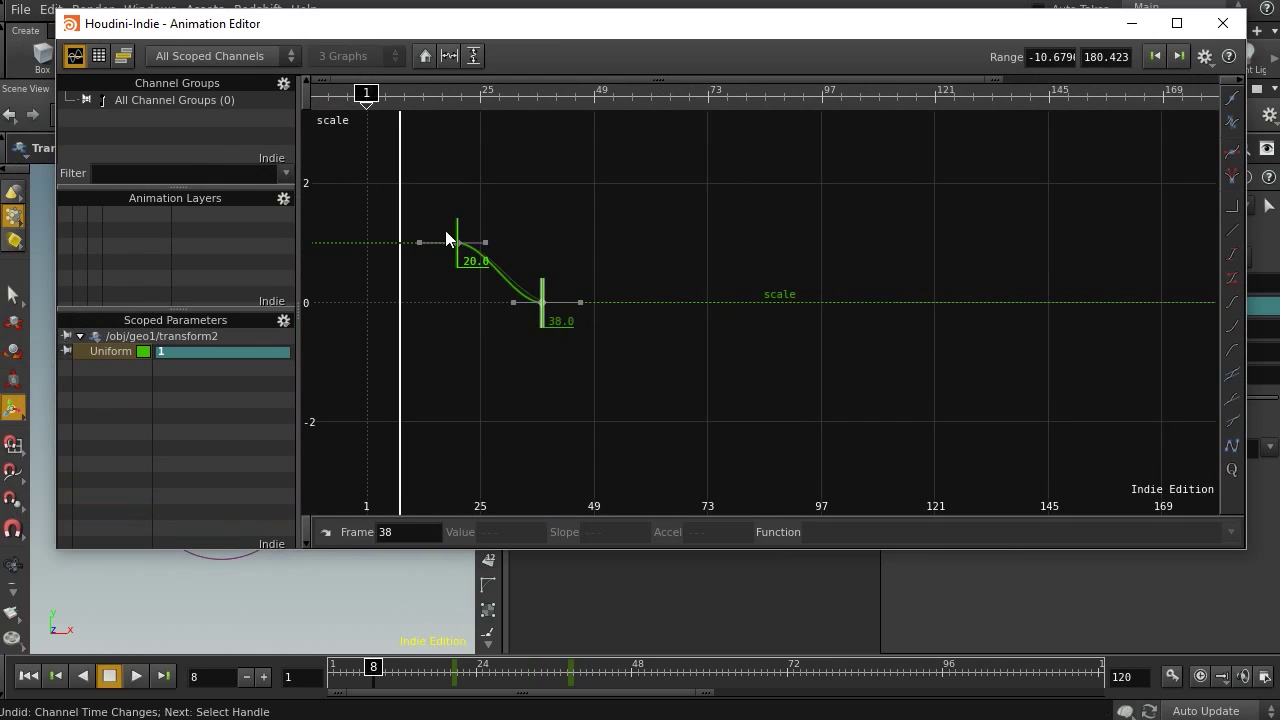
left_click(459, 231)
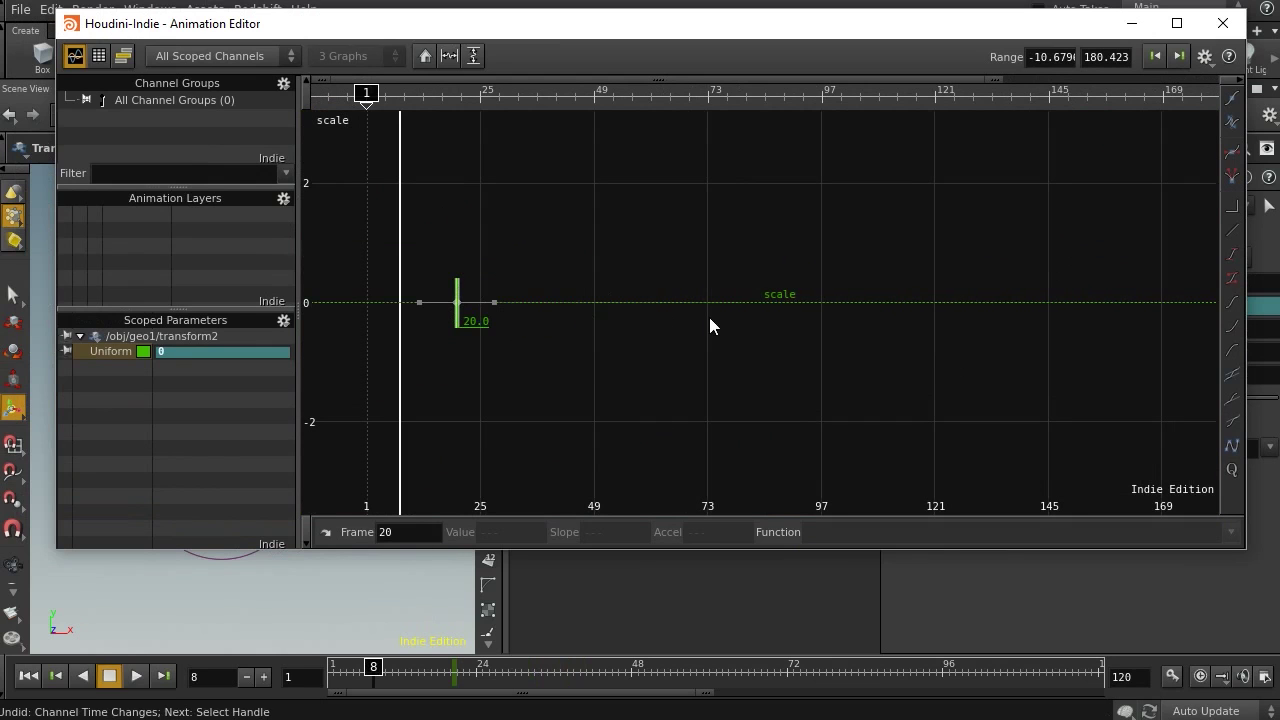
left_click(1222, 22)
Keyframe transform2's Uniform Scale at 1 on frame 14 and 0 on frame 40, and return to frame 1.
left_click_drag(373, 665, 411, 685)
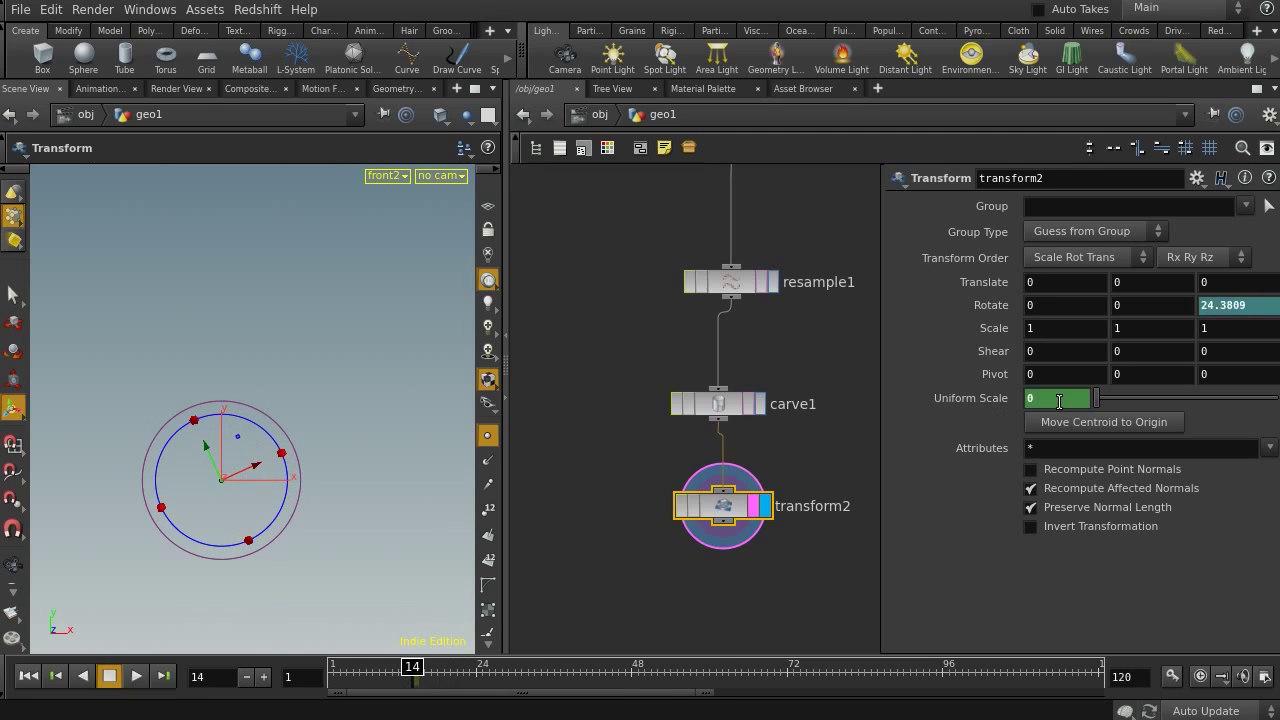
middle_click(906, 407, "ctrl")
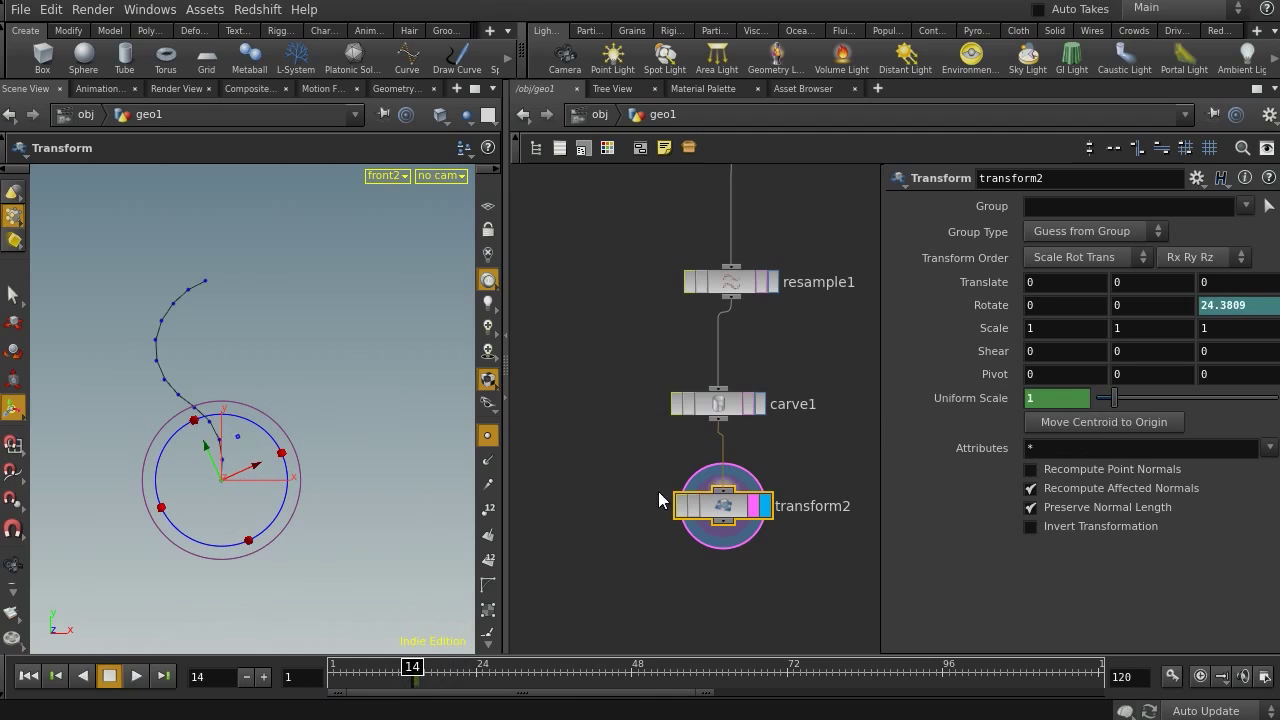
left_click(581, 677)
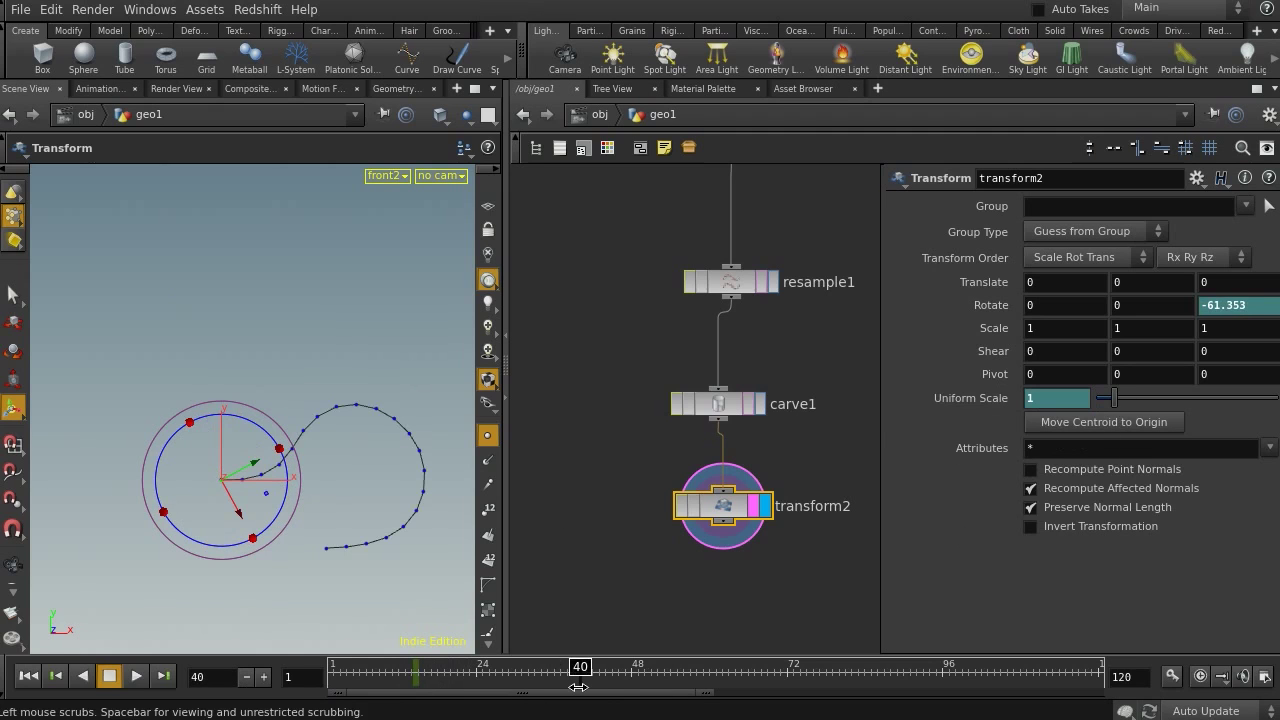
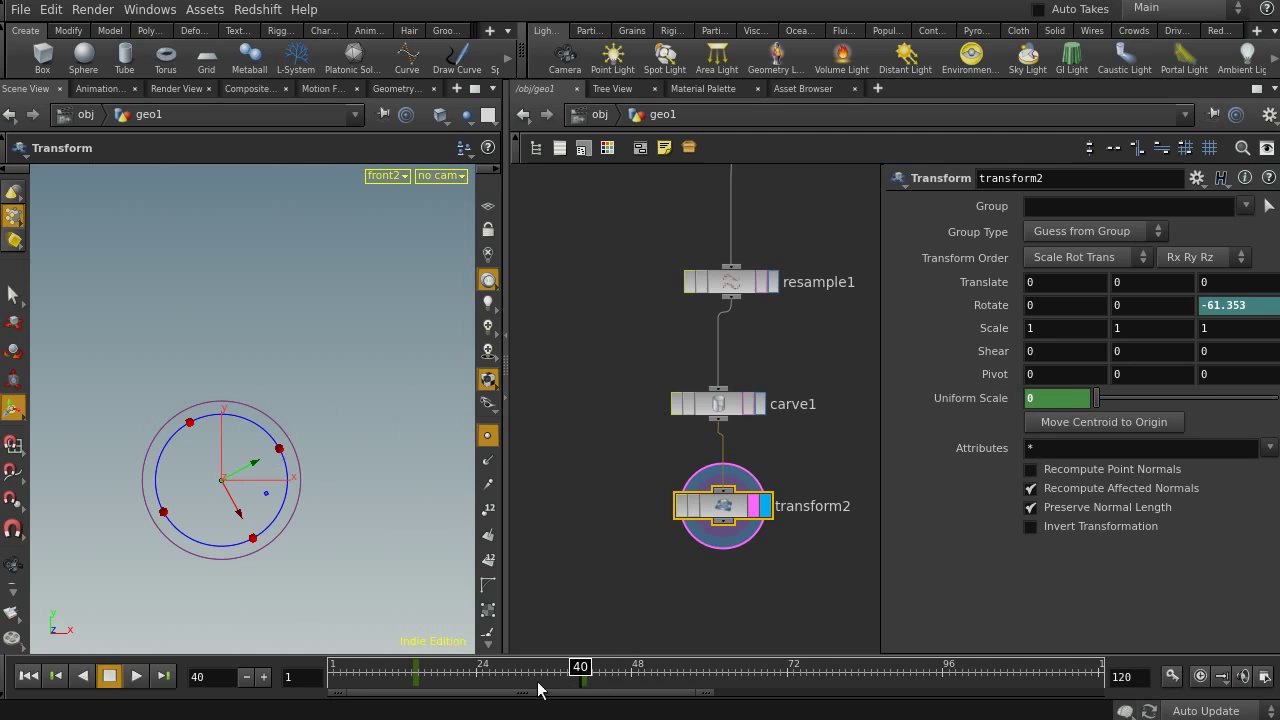
left_click_drag(550, 665, 197, 707)
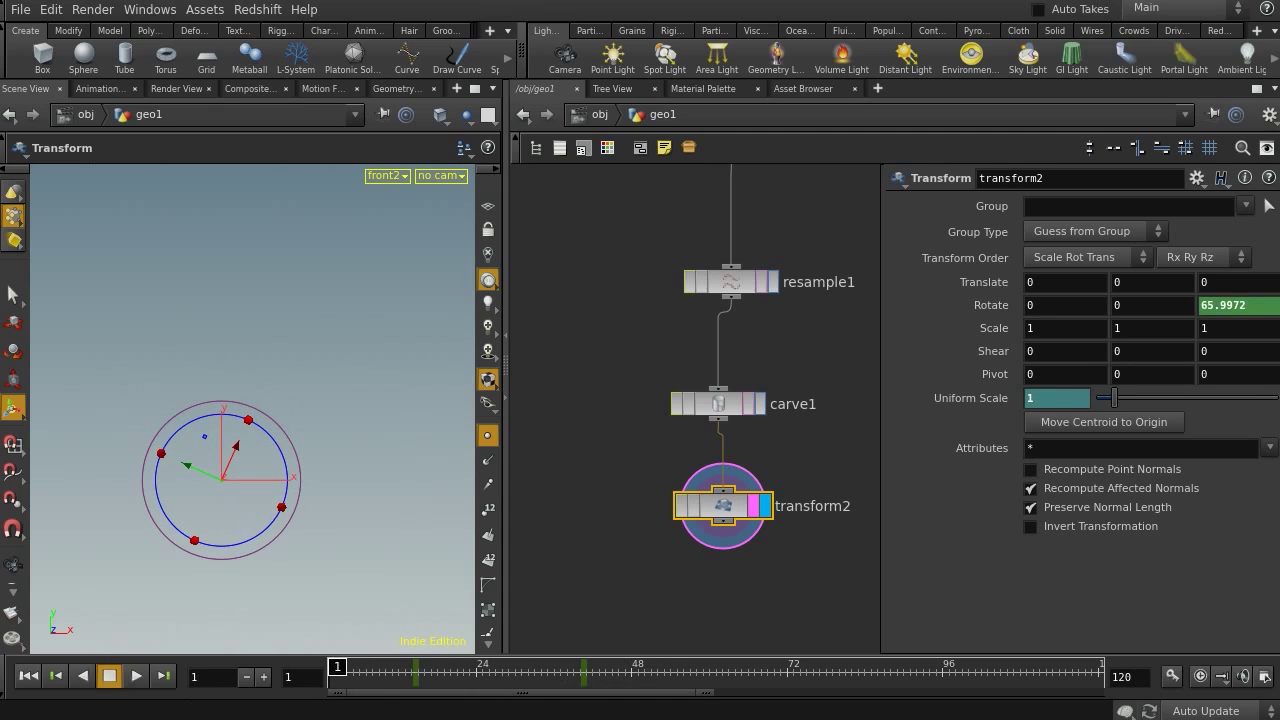
Display cache1's knitted tube at frame 43 and turn off the point display in the viewport.
middle_click_drag(791, 566, 708, 642)
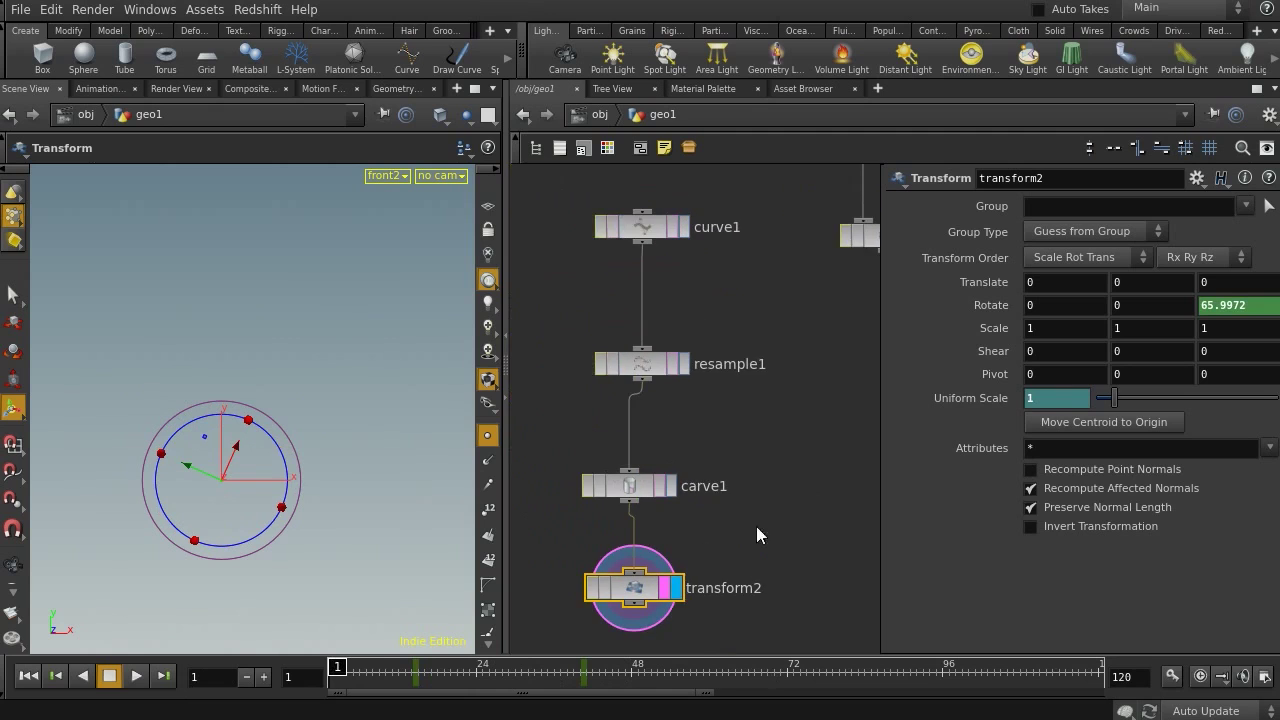
scroll(788, 445, "down", 2)
middle_click_drag(773, 443, 721, 416)
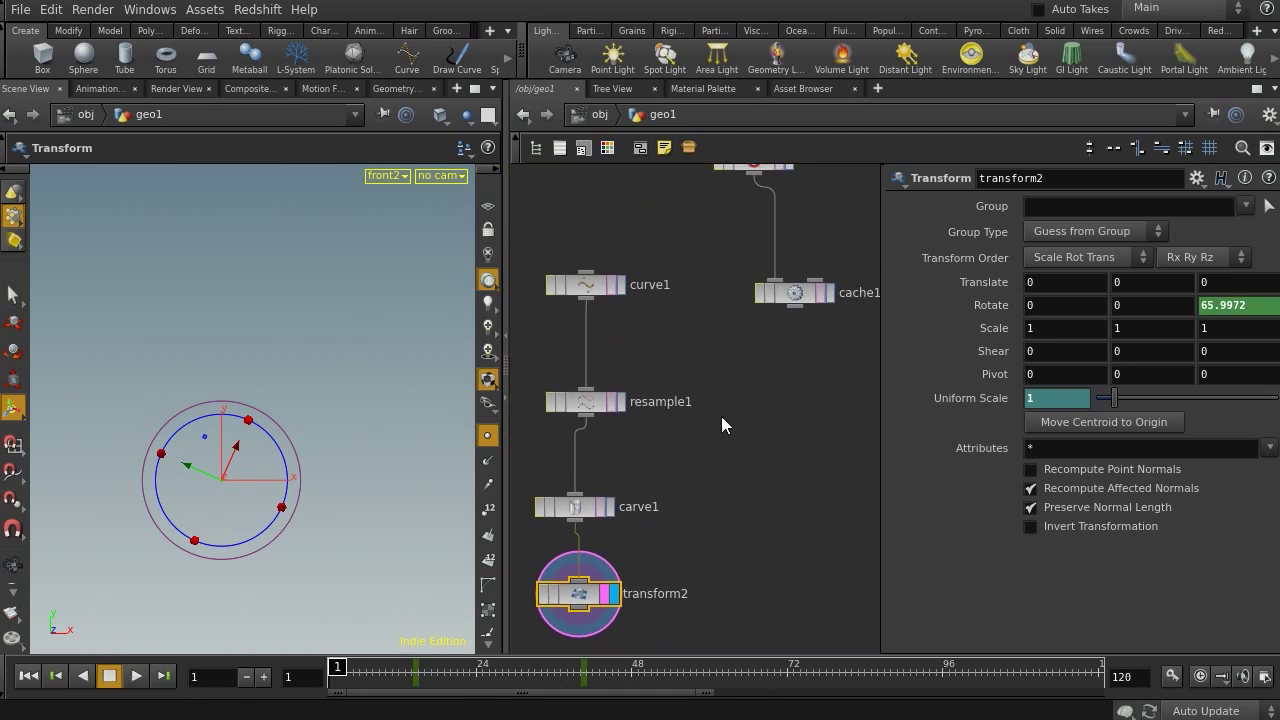
left_click(819, 295)
left_click_drag(362, 683, 600, 676)
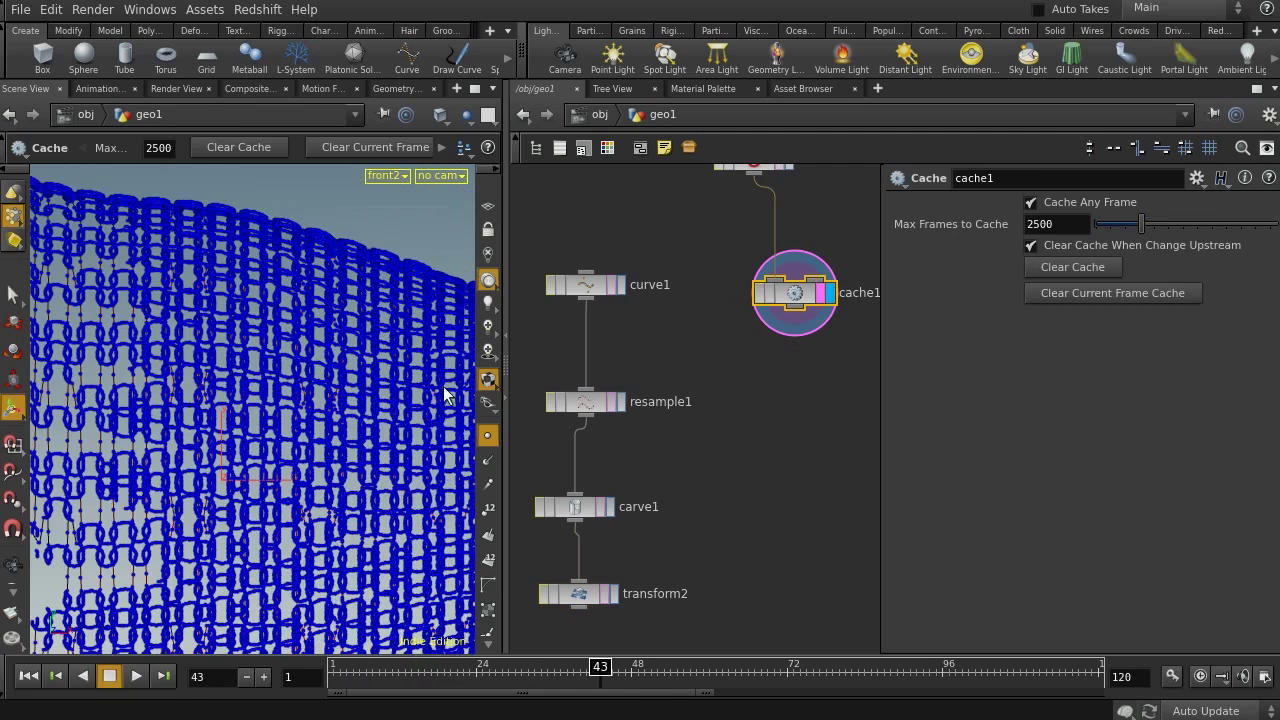
left_click(487, 437)
Examine the knitted tube's open, growing end in the front view and in the perspective view.
right_click_drag(333, 421, 185, 407, "alt")
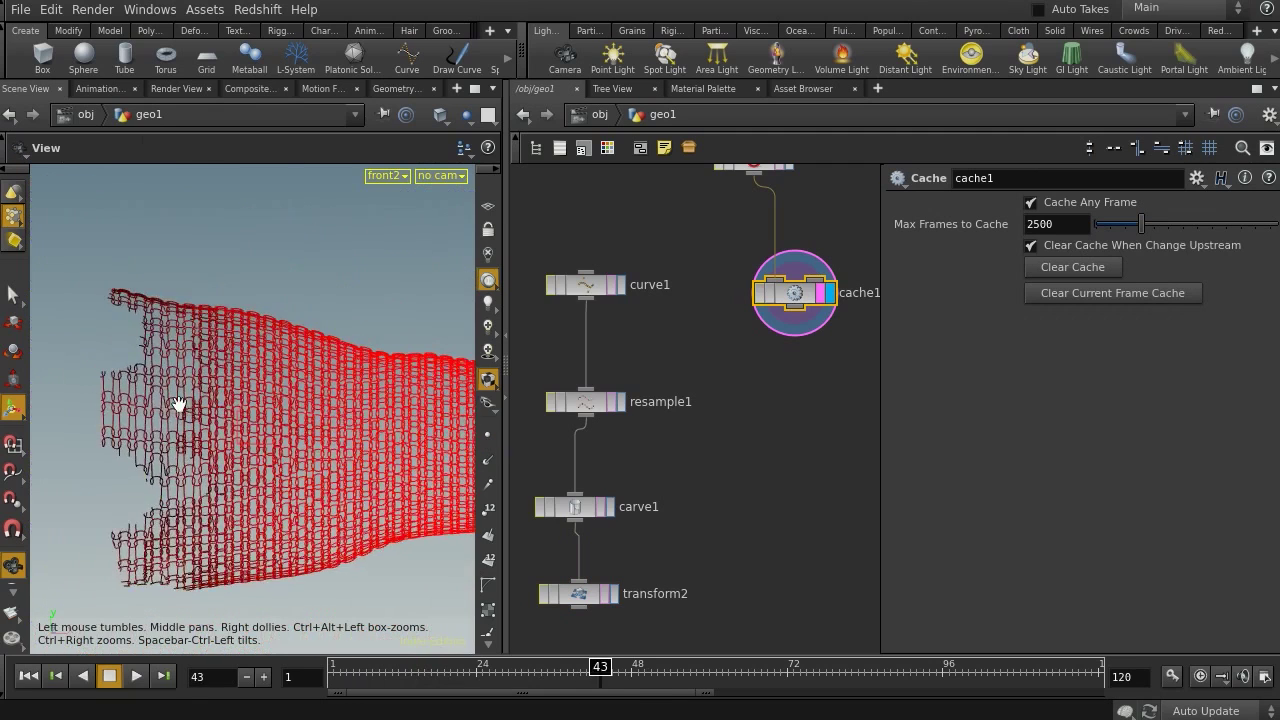
middle_click_drag(228, 414, 320, 446, "alt")
right_click_drag(354, 469, 242, 456, "alt")
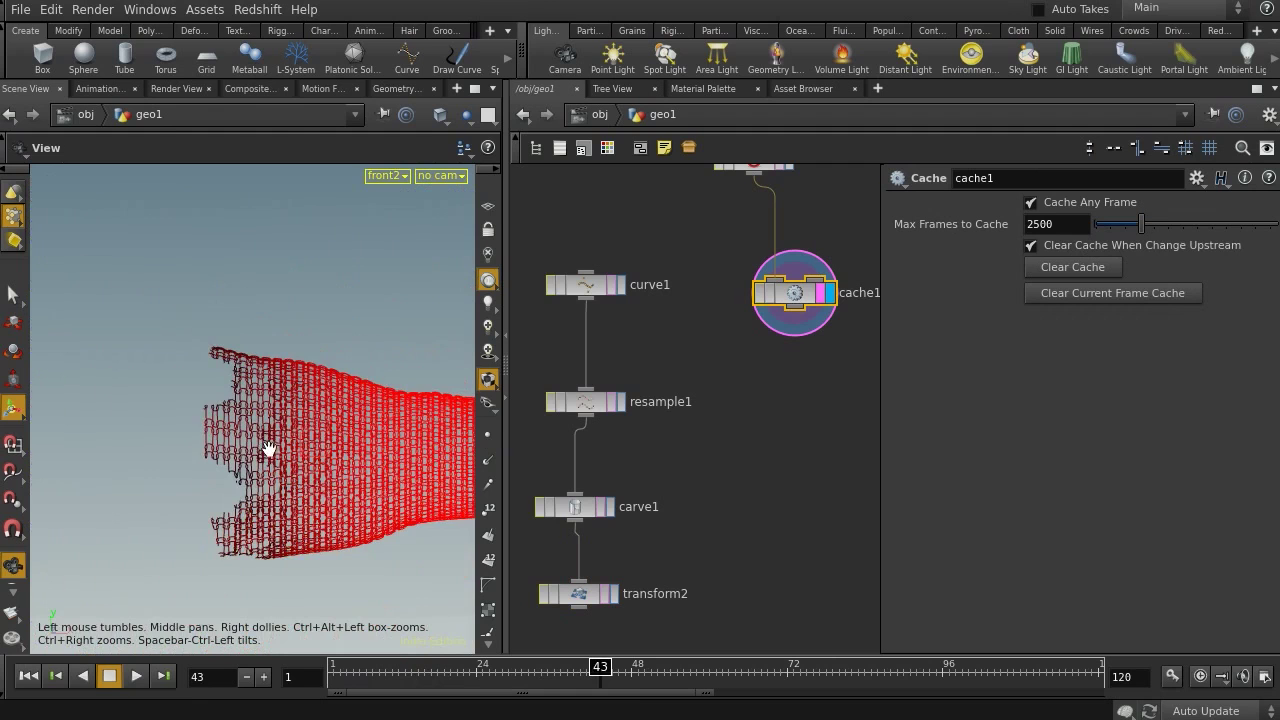
key("space+1")
left_click_drag(294, 454, 257, 457, "alt")
right_click_drag(257, 457, 386, 471, "alt")
middle_click_drag(352, 408, 306, 318, "alt")
left_click_drag(306, 318, 231, 285, "alt")
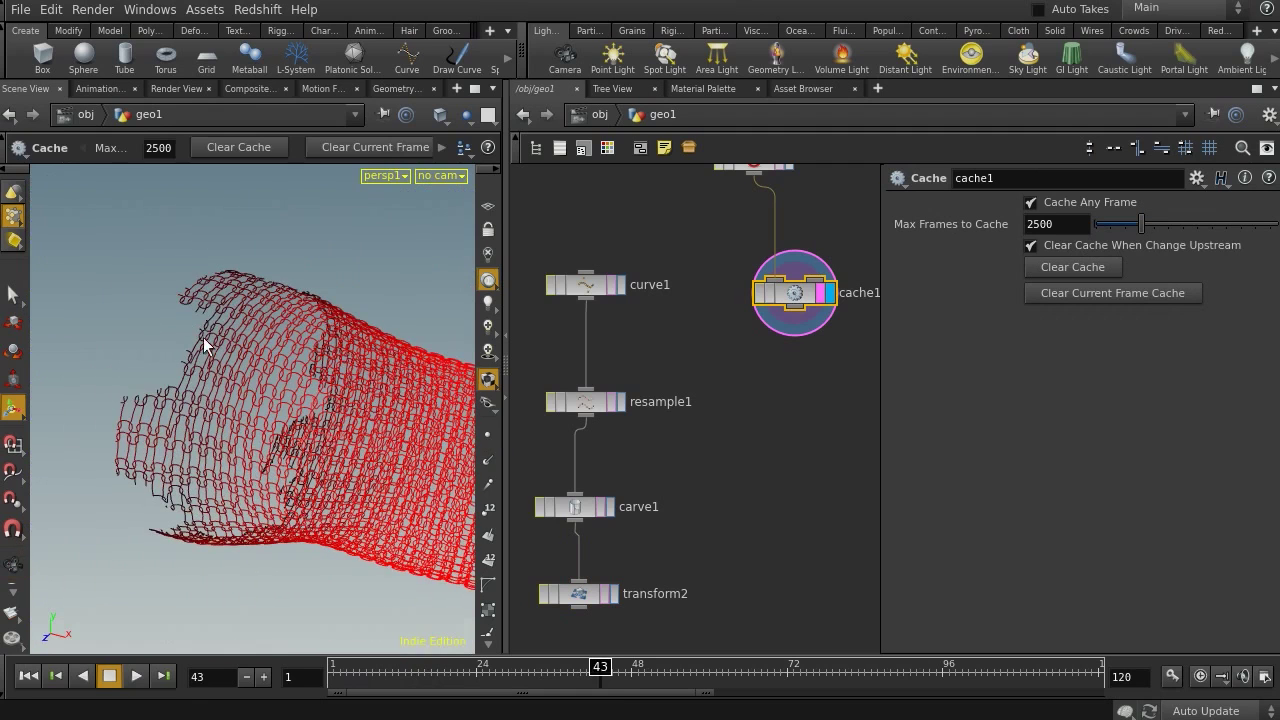
Add a Delete node below cache1, connected to its output and set as the displayed node.
middle_click_drag(823, 483, 794, 404)
key("Tab")
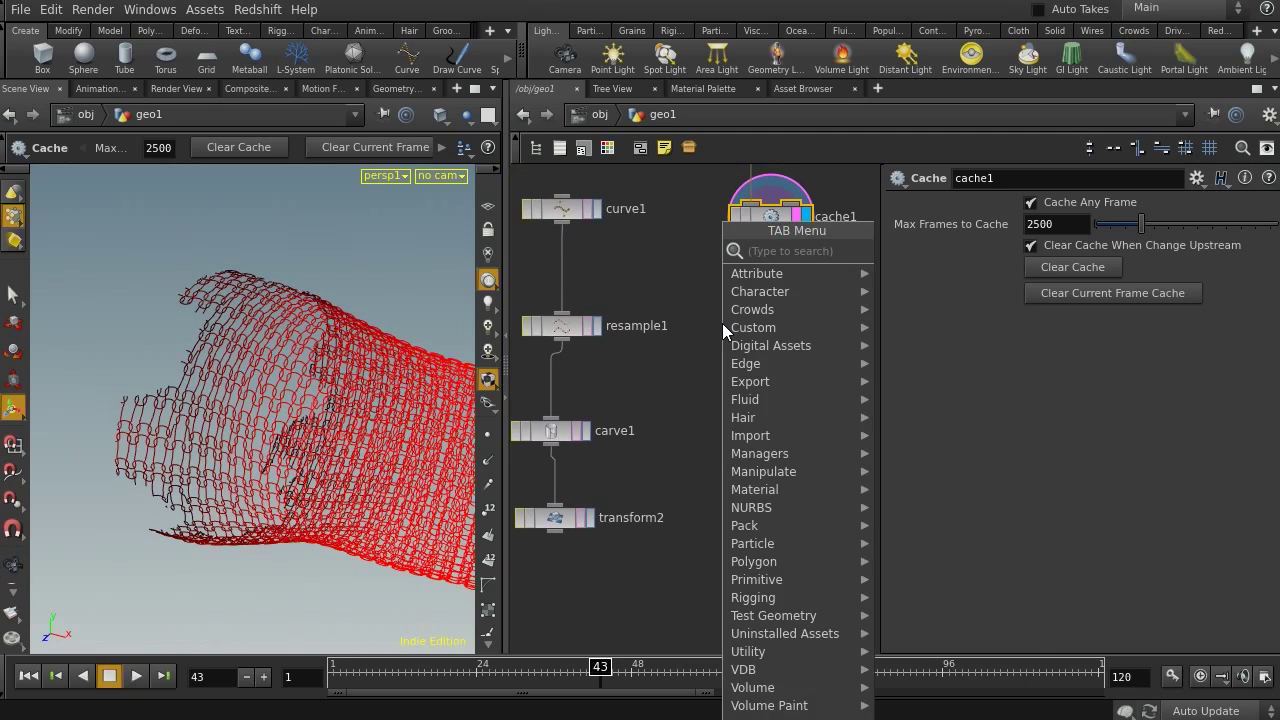
type("dele")
key("Return")
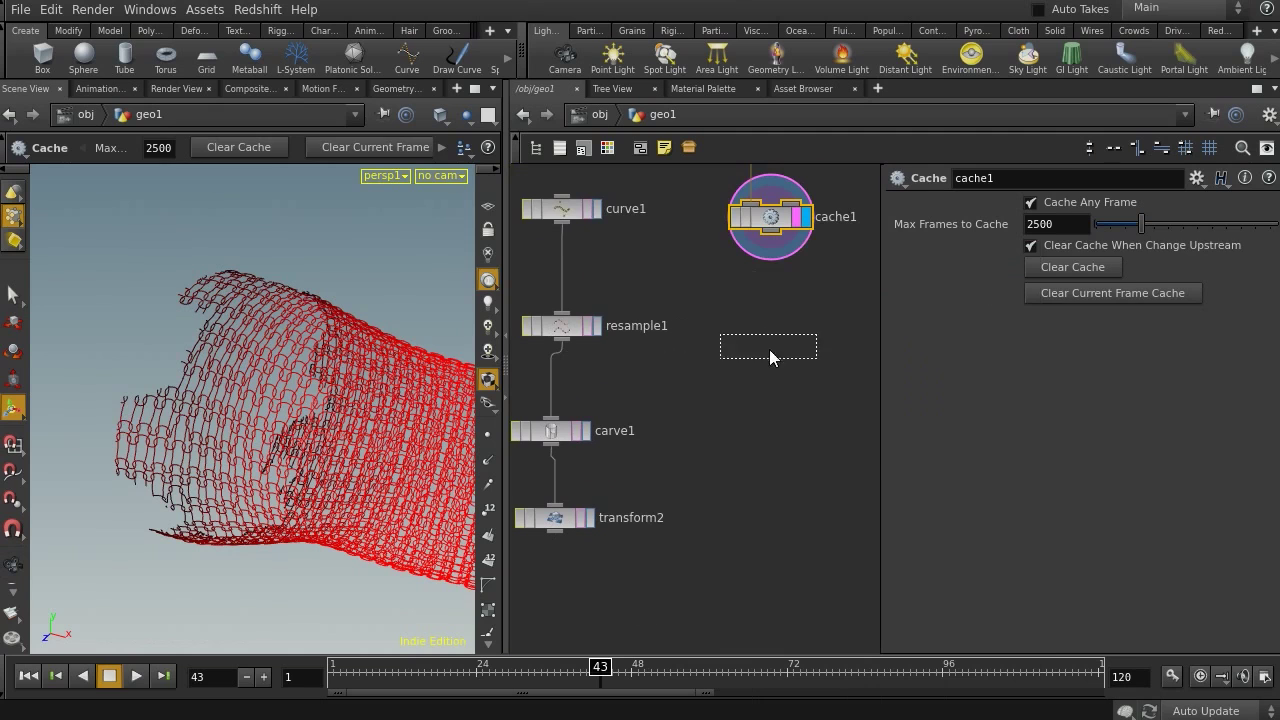
left_click(755, 389)
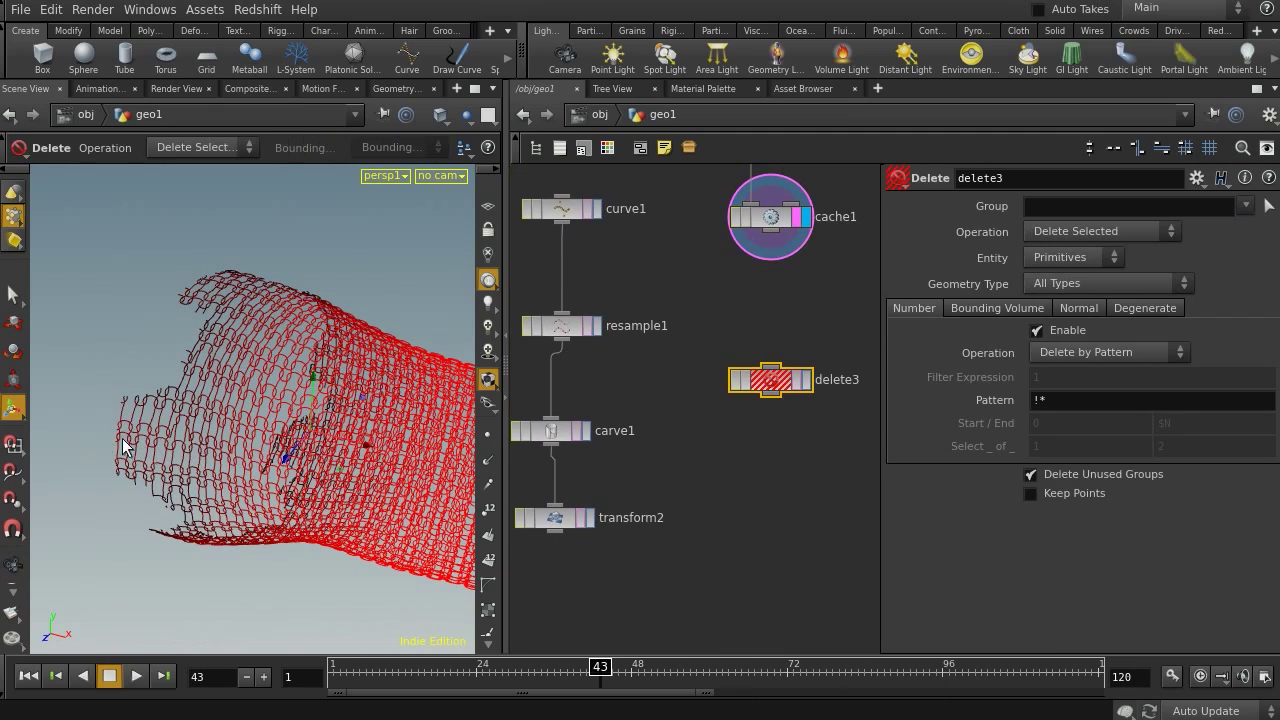
mouse_move(770, 368)
left_mouse_down()
mouse_move(757, 252)
mouse_move(768, 234)
left_mouse_up()
left_click(803, 386)
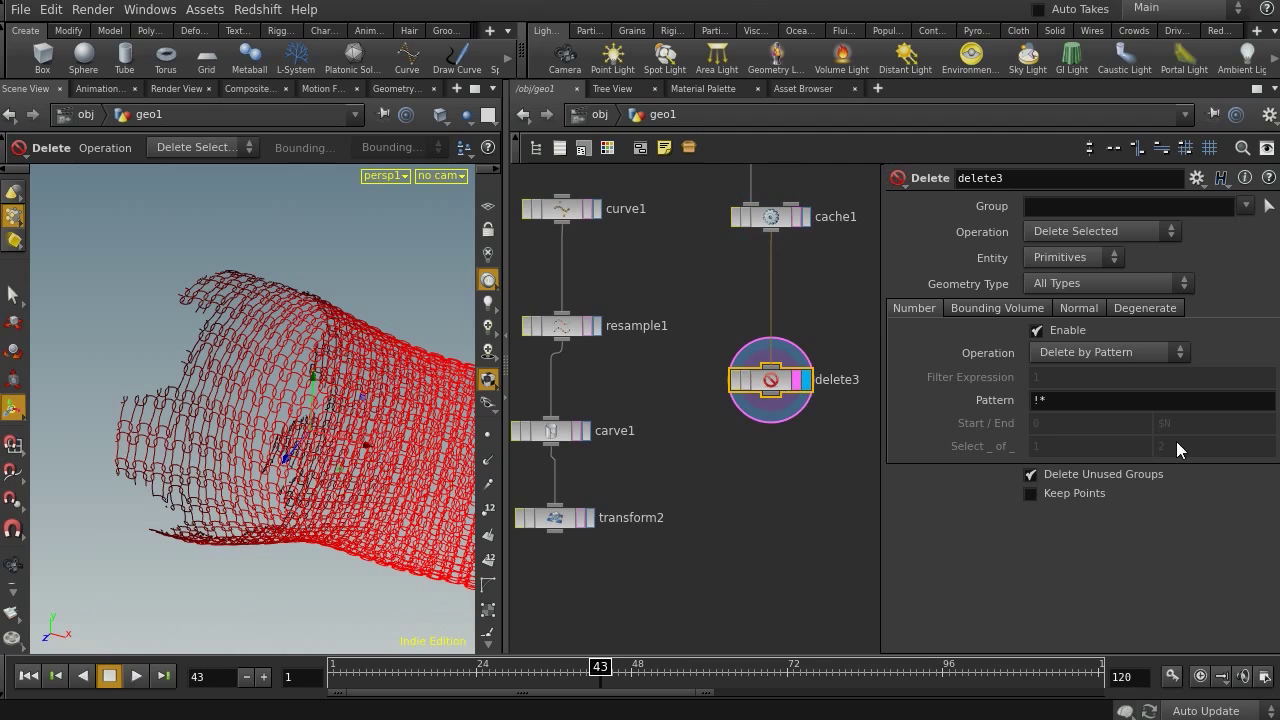
Set delete3's Entity to Points and its number Operation to Delete by Expression.
left_click(1071, 256)
left_click(1058, 277)
left_click(1077, 356)
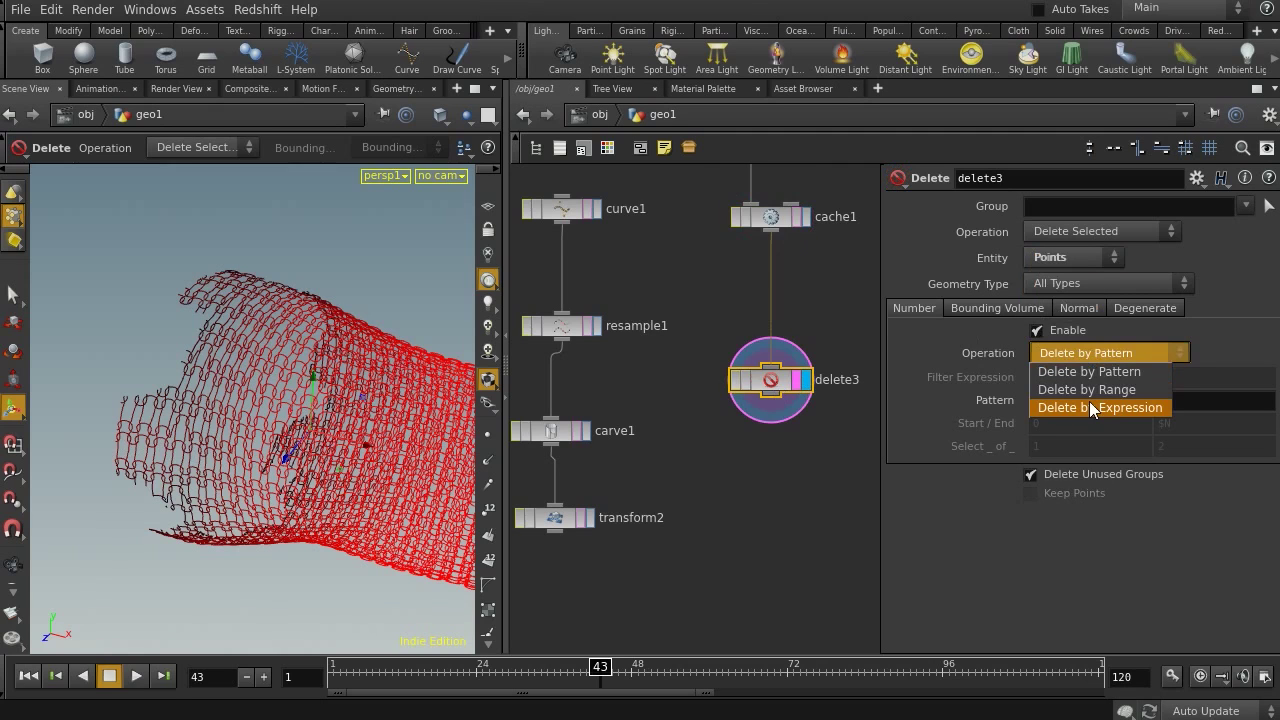
left_click(1112, 408)
Set delete3's Filter Expression to $CR>0&&$CR<0.5 and frame the whole resulting tube.
left_click_drag(1051, 383, 1030, 401)
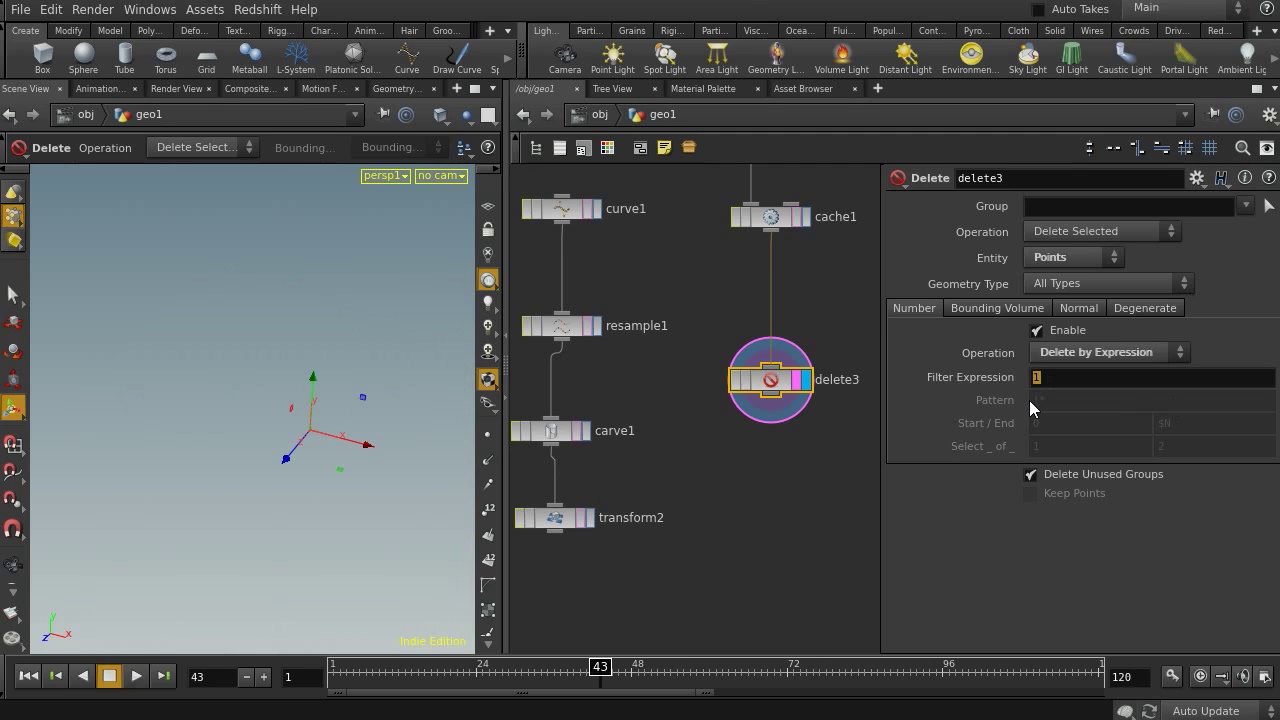
type("$CR")
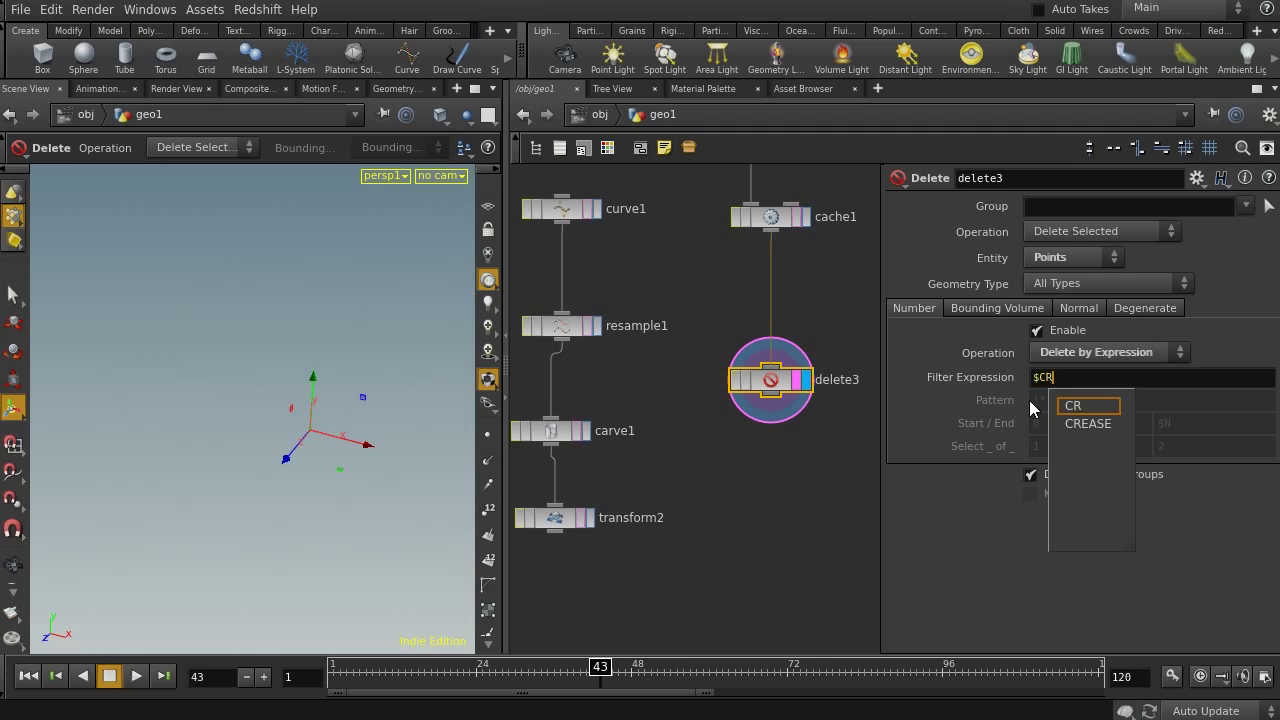
type(">")
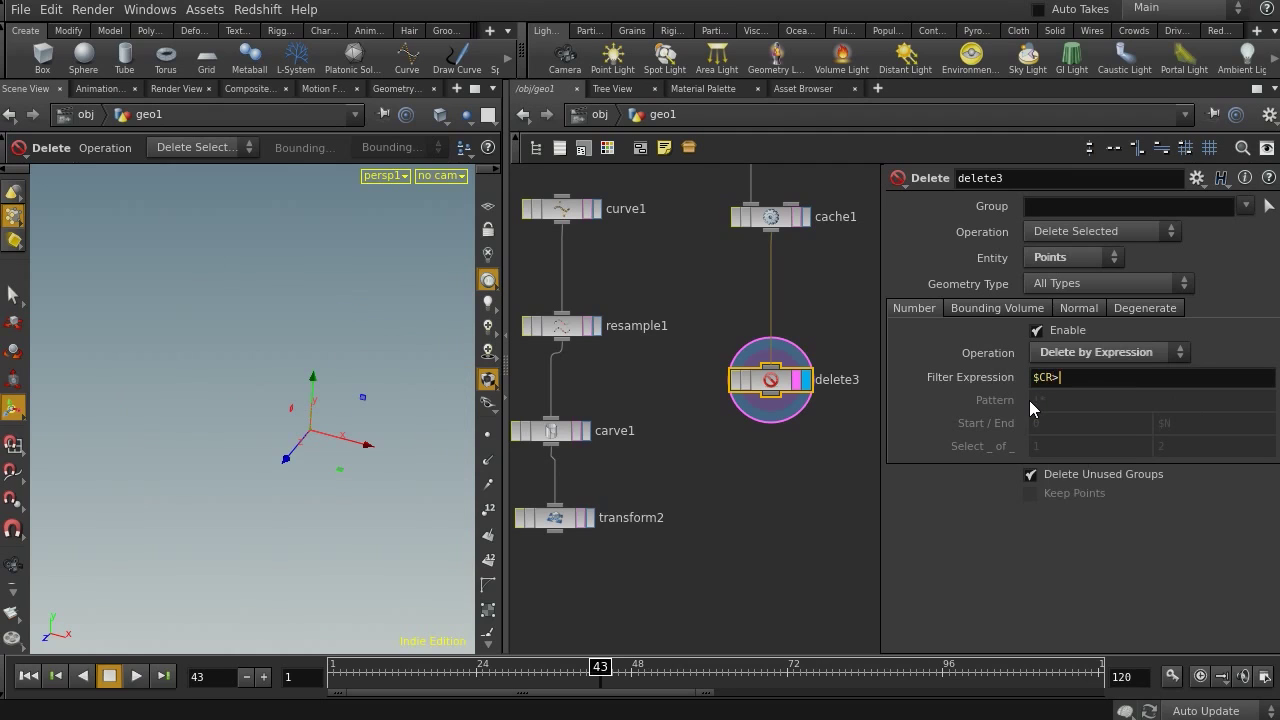
type("0&&$CR")
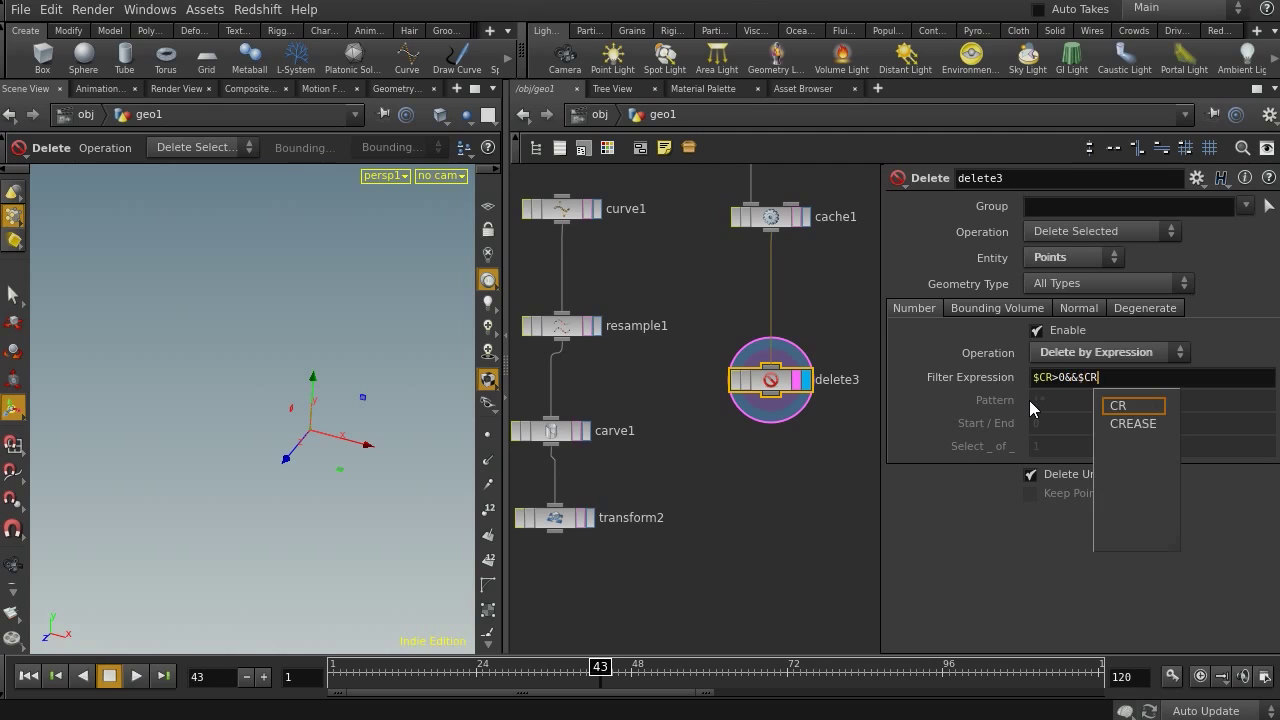
type("<0.5")
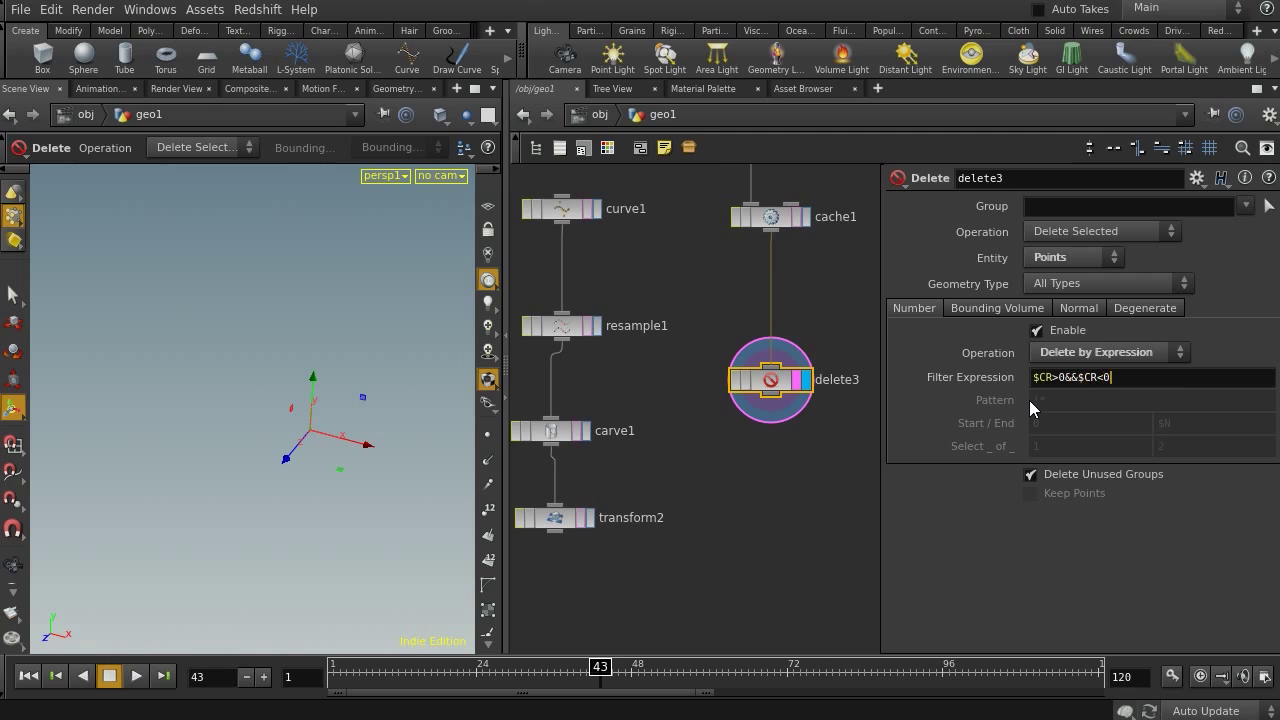
key("Return")
key("Escape")
left_click_drag(256, 530, 72, 375)
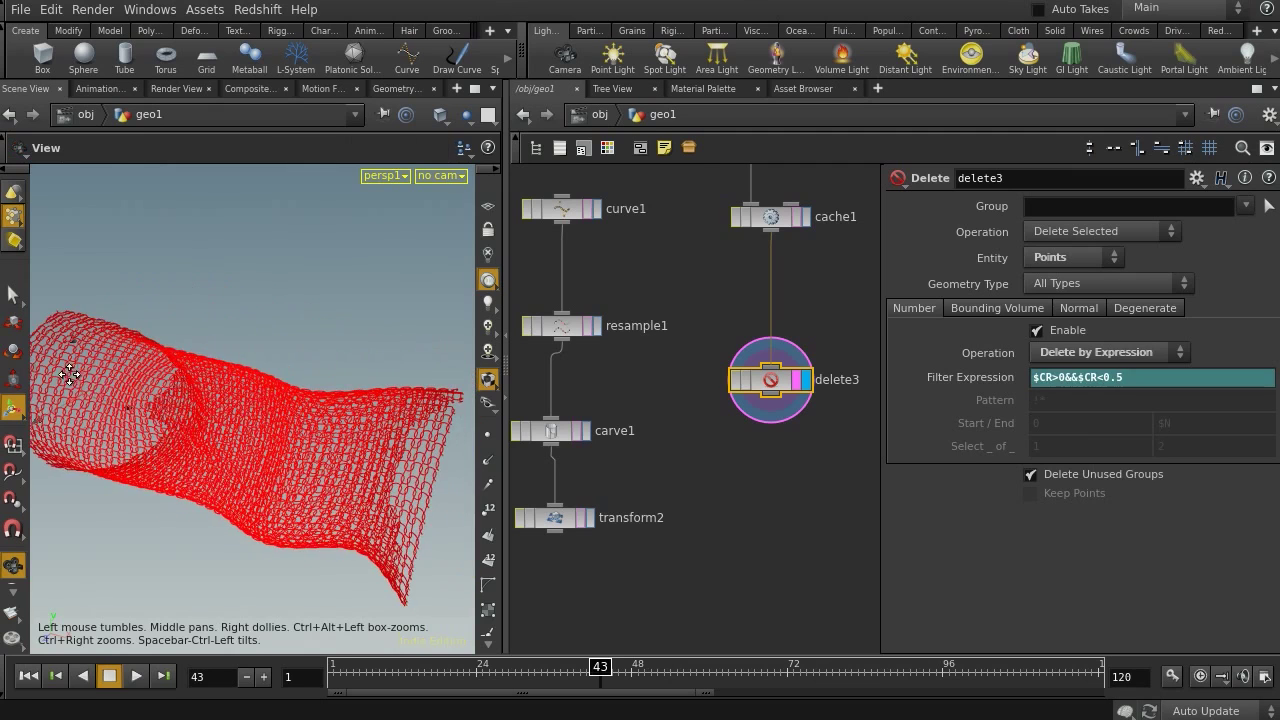
left_click_drag(206, 426, 257, 447)
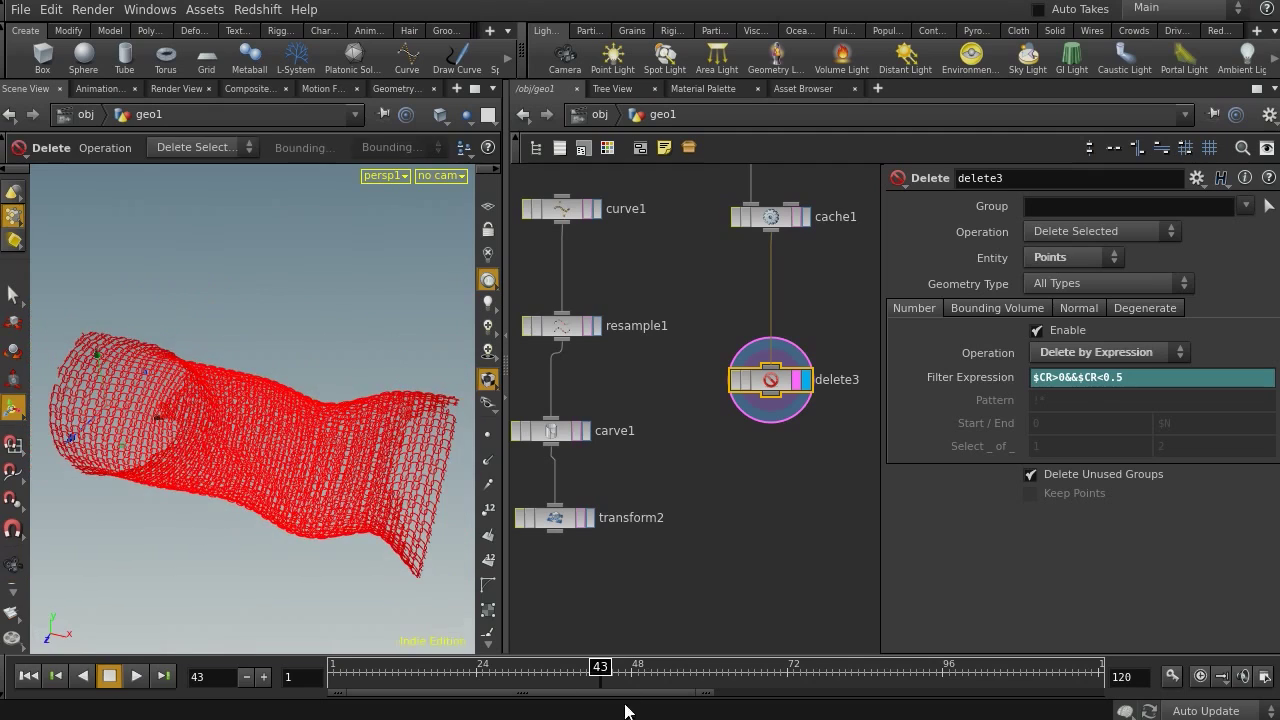
Play the delete3 result from frame 1 and stop the playback at frame 14.
left_click_drag(598, 668, 334, 671)
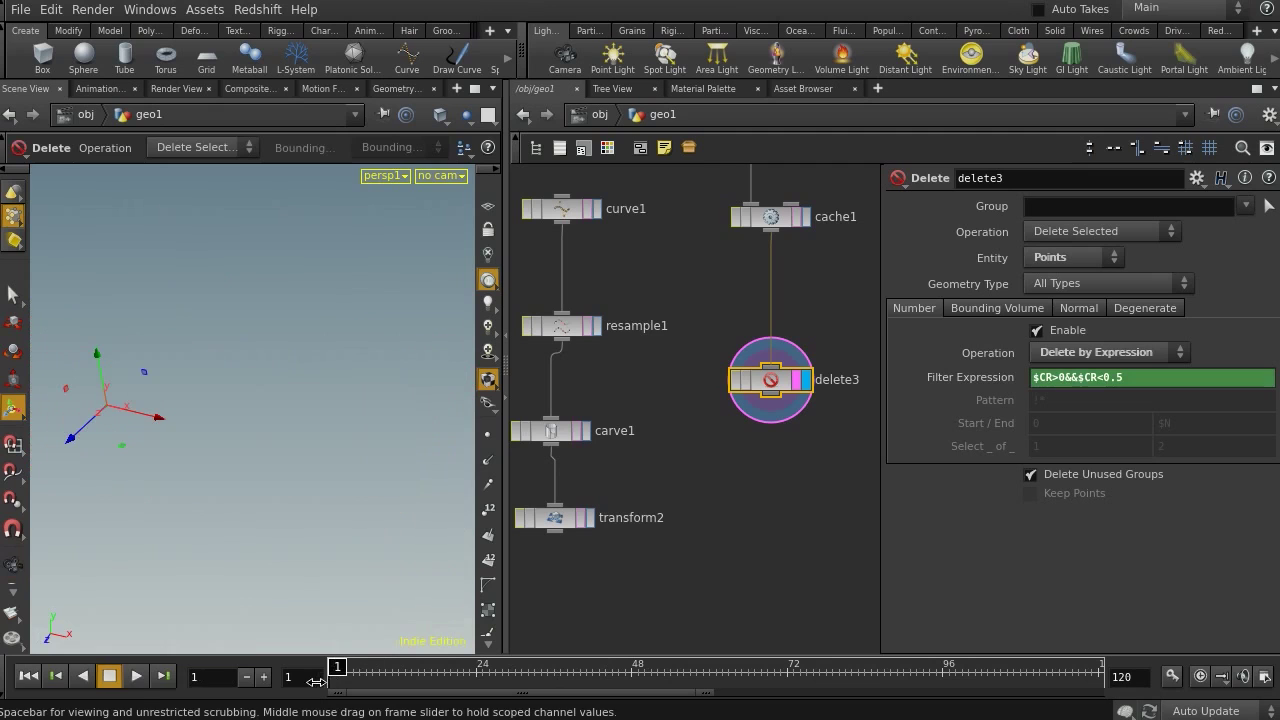
left_click(136, 676)
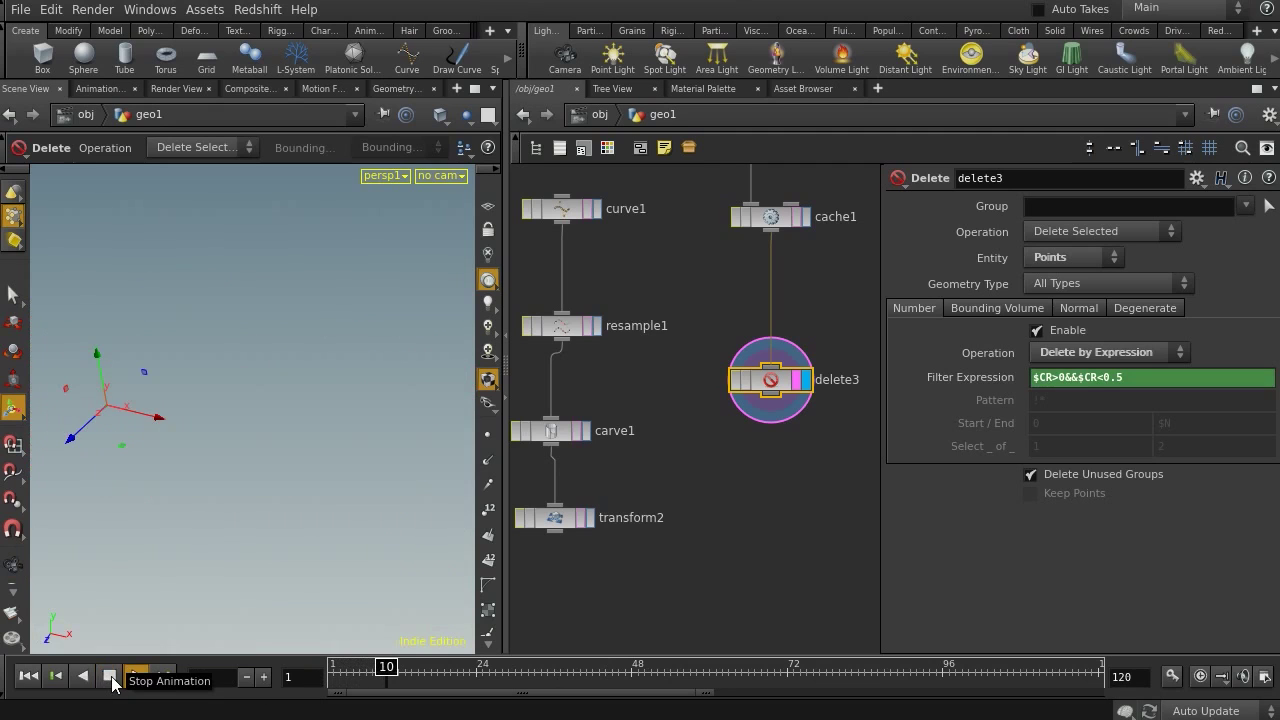
key("Escape")
key("Return")
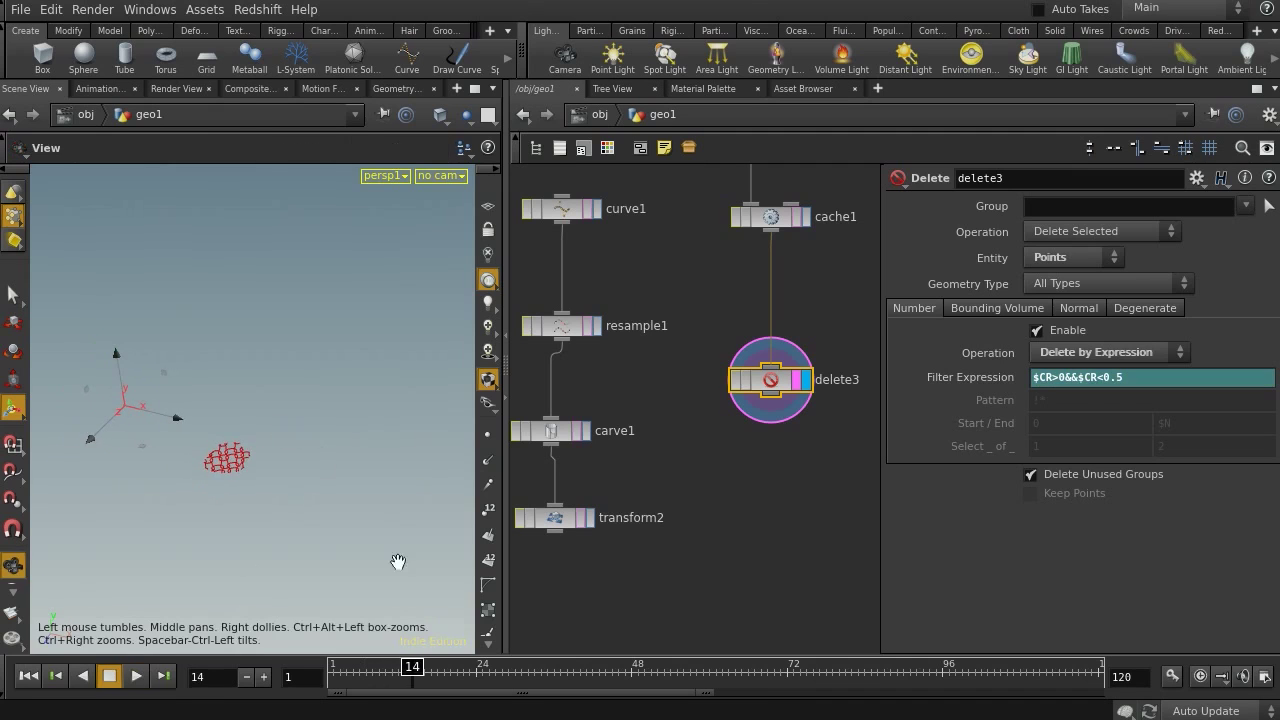
Set delete3's Operation to Delete Non-Selected and advance the animation to frame 38.
left_click(1095, 230)
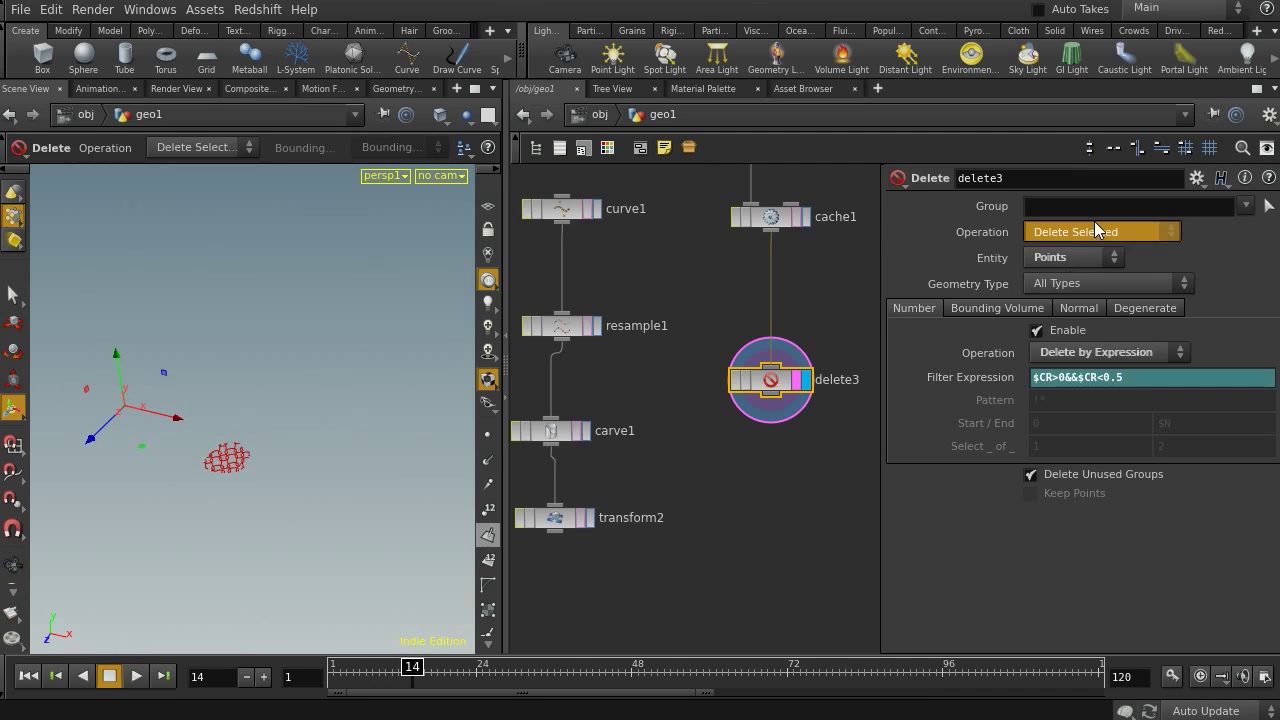
left_click(1140, 270)
left_click(390, 667)
left_click_drag(390, 667, 557, 641)
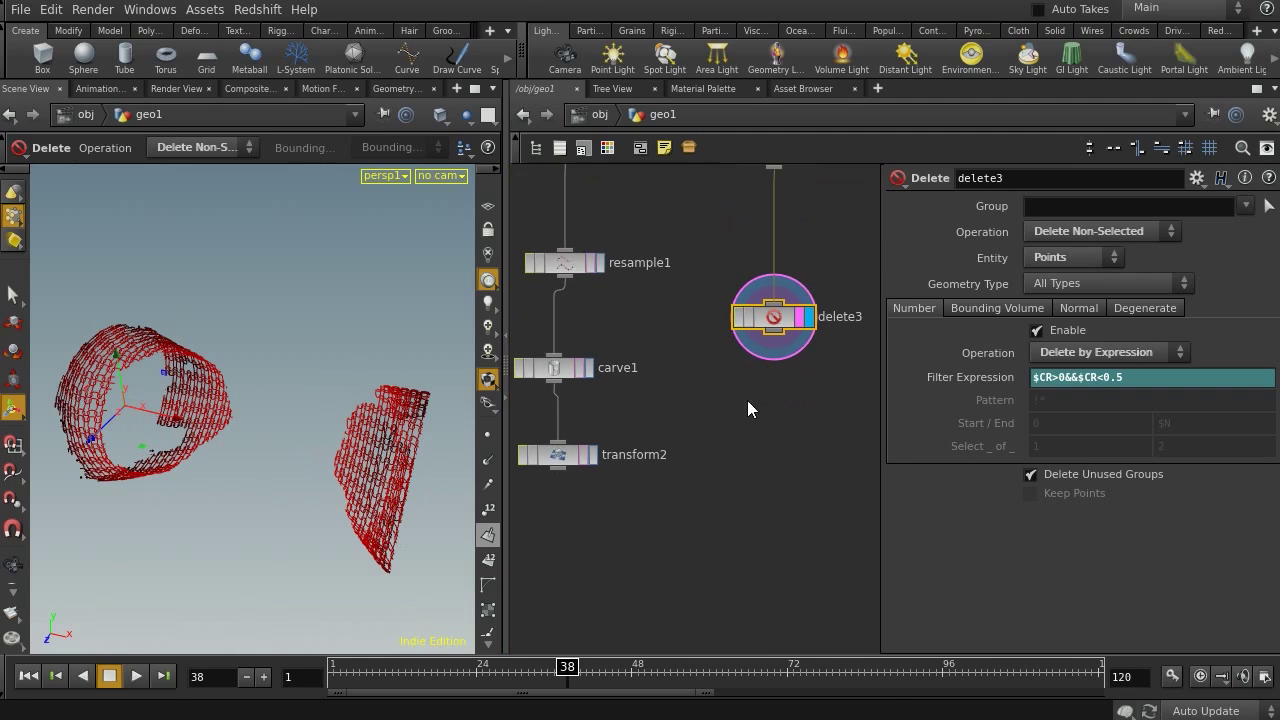
Add a Group node below delete3, connected to its output and set as the displayed node.
key("Tab")
key("Escape")
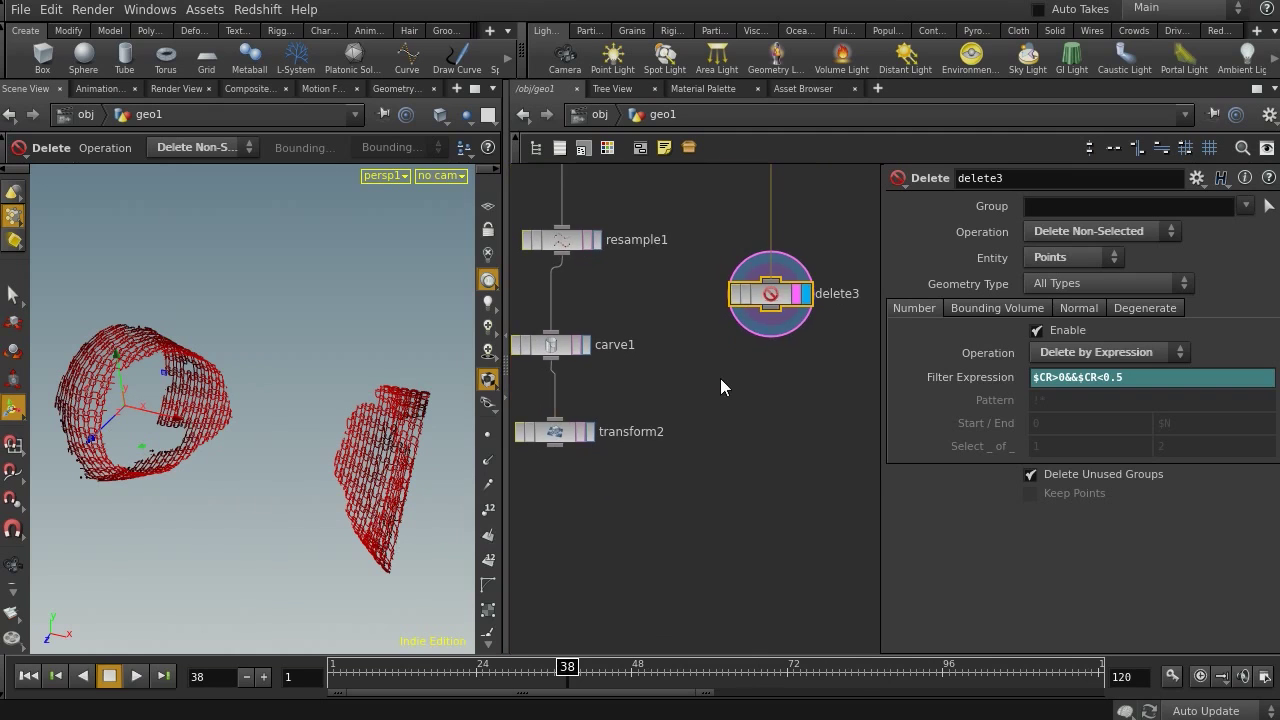
key("Tab")
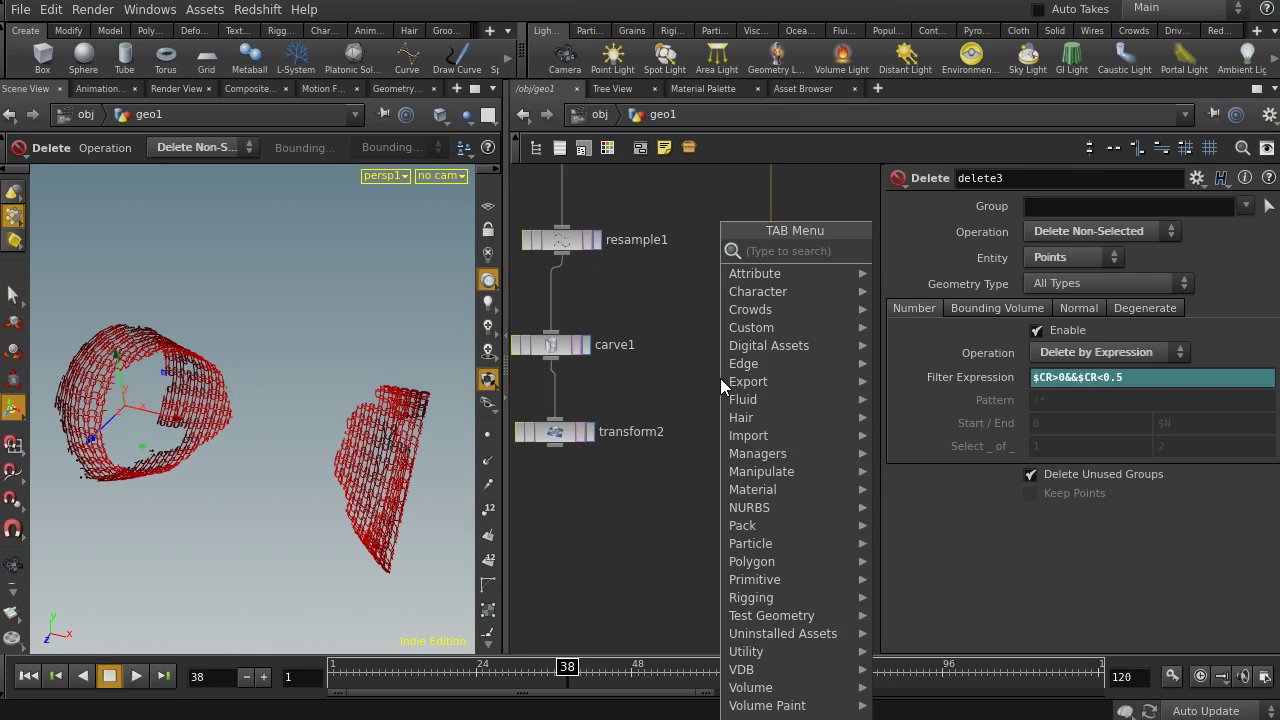
type("gr")
key("Return")
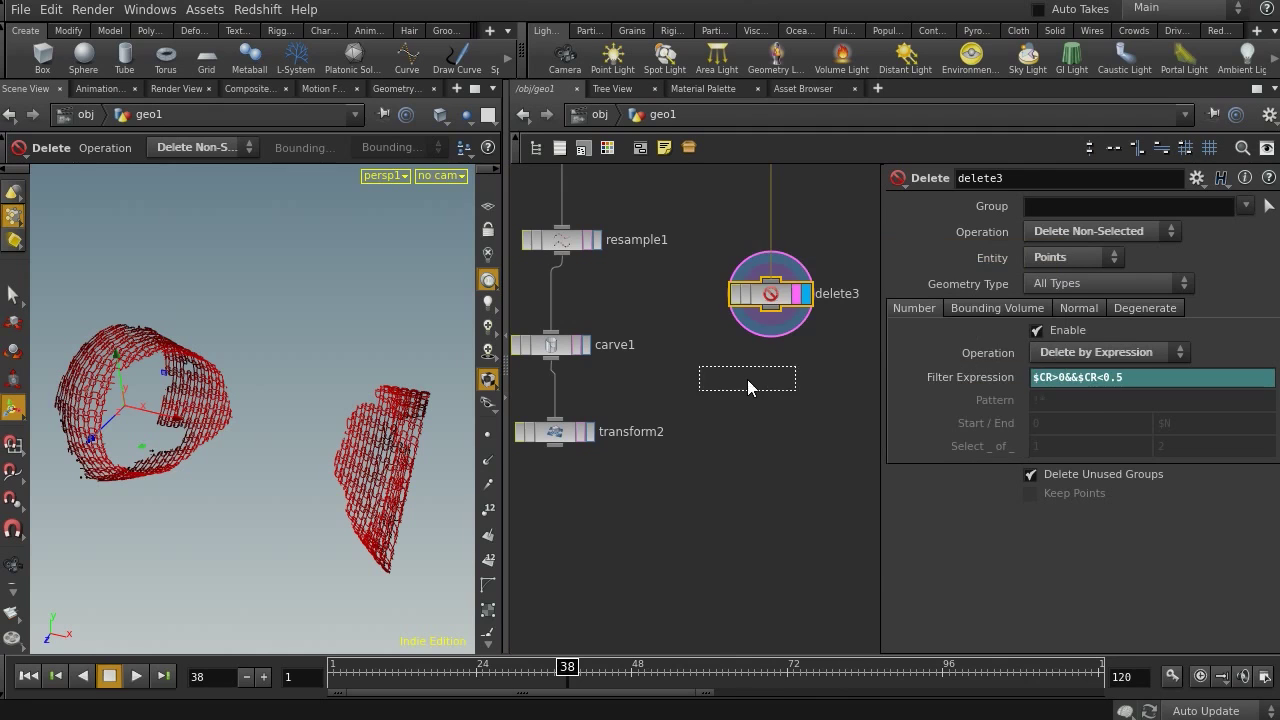
left_click(780, 388)
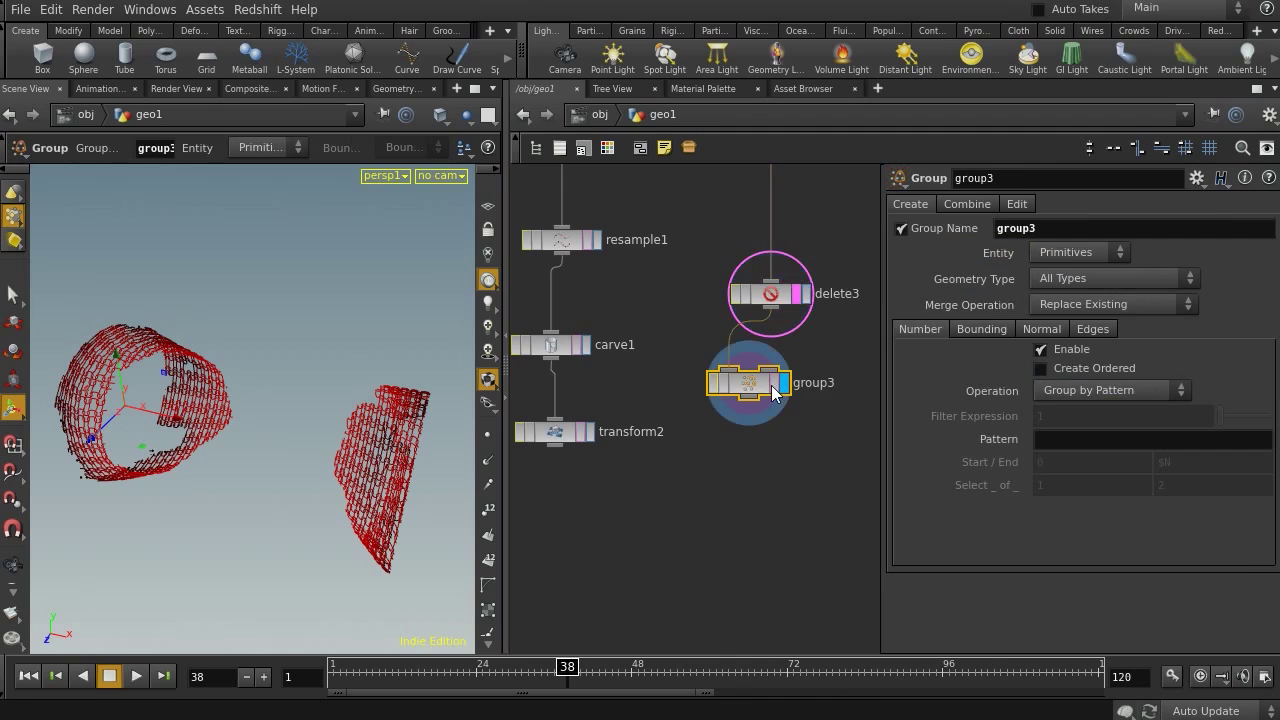
Set group3's Group Name to template and its Entity to Points.
left_click_drag(1038, 229, 897, 235)
type("template")
key("Return")
left_click(1049, 262)
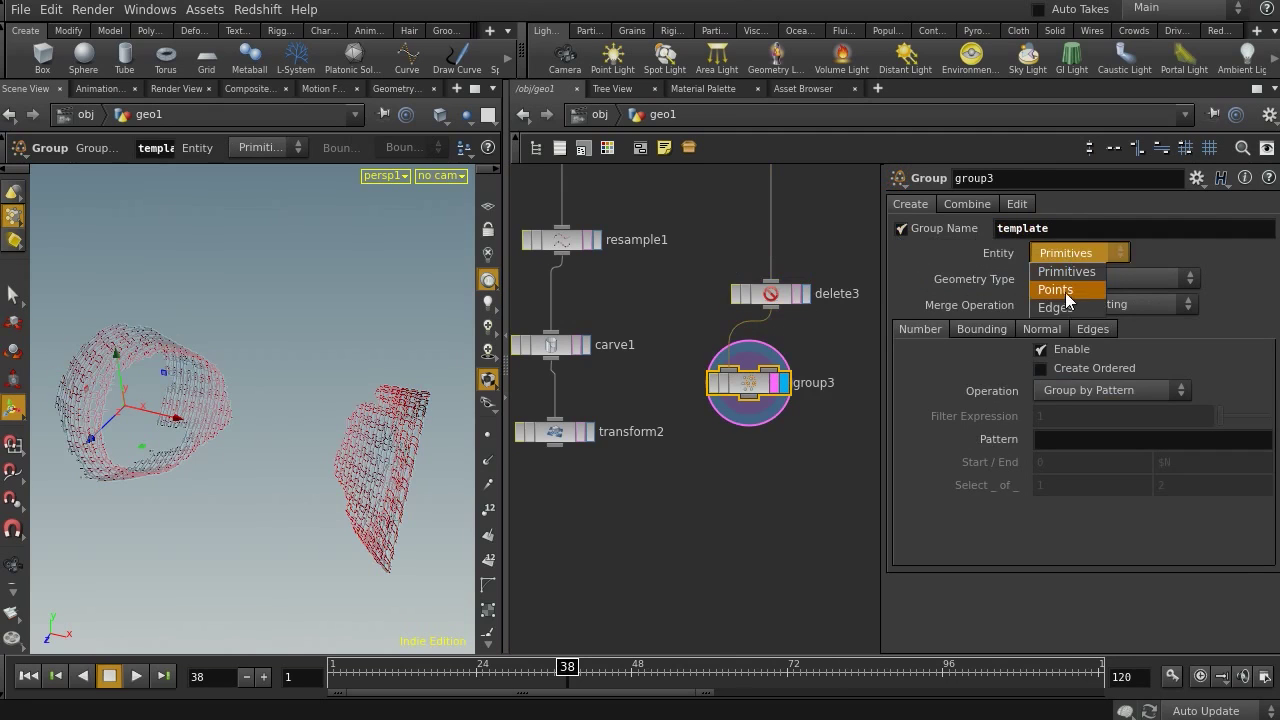
left_click(1063, 294)
Set group3's number Operation to Group by Expression with the Filter Expression $PT%50==0.
left_click(1084, 391)
left_click(1100, 443)
double_click(1041, 416)
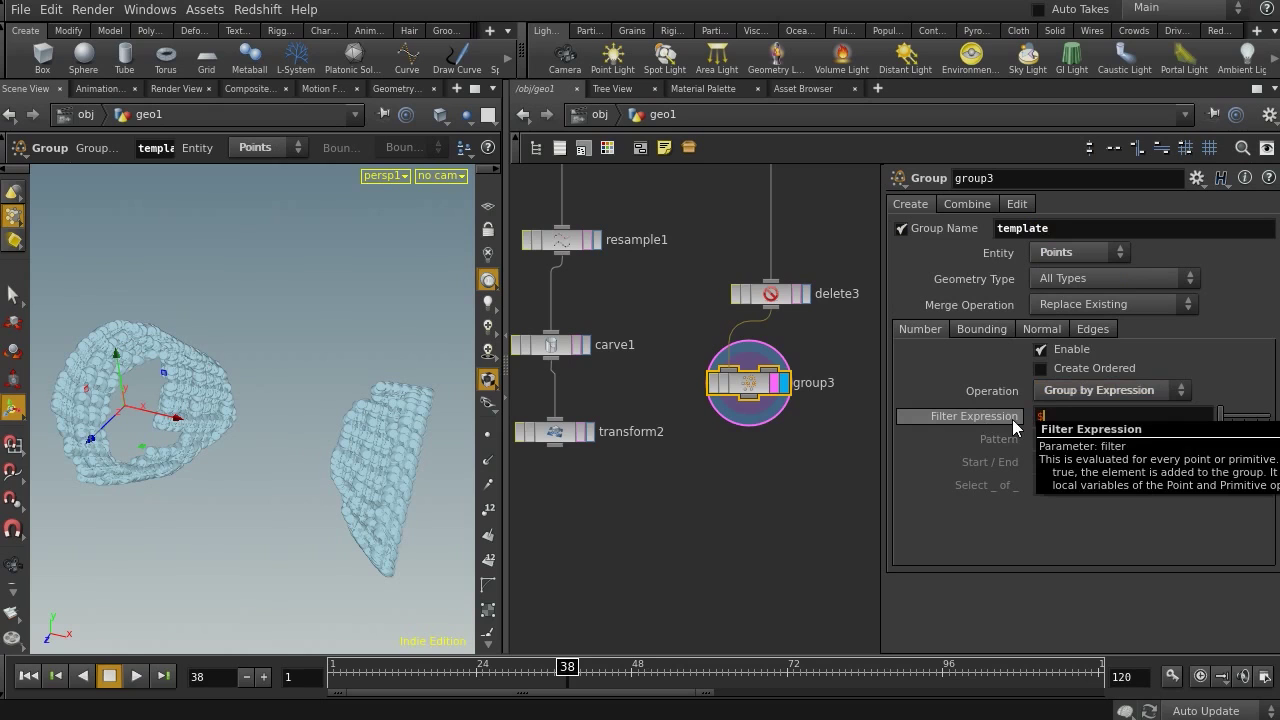
type("$PT")
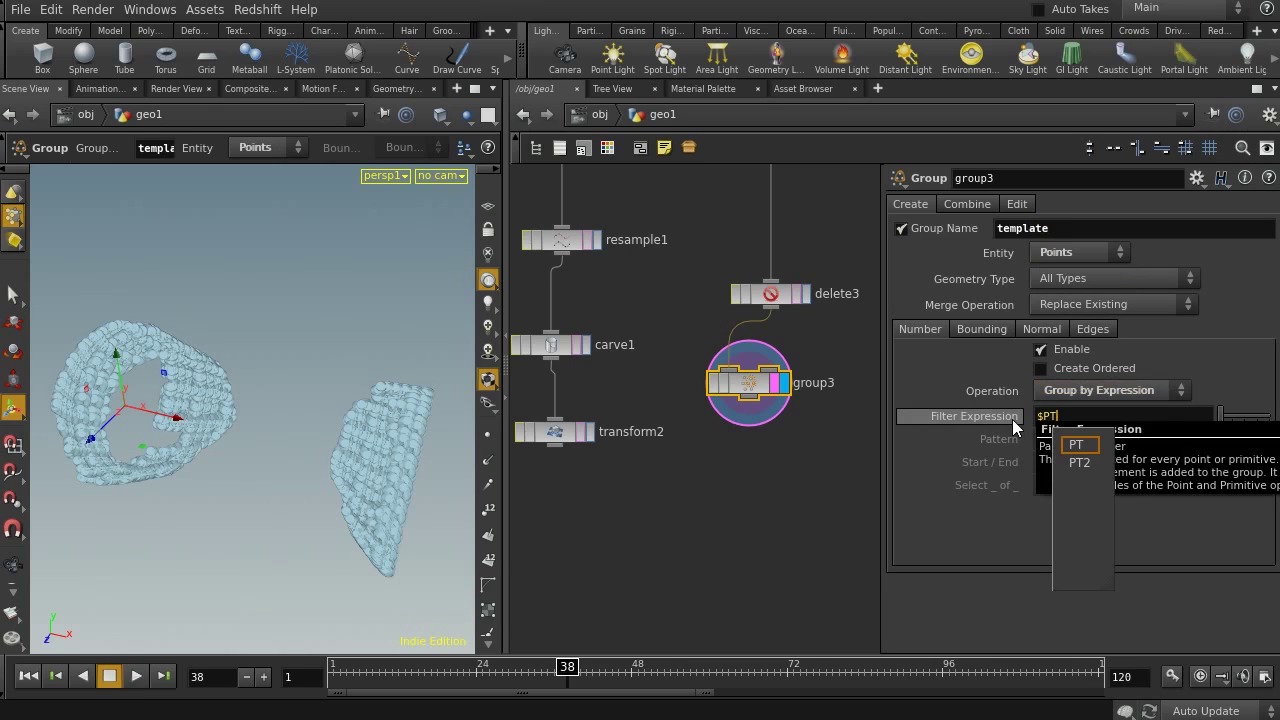
type("%")
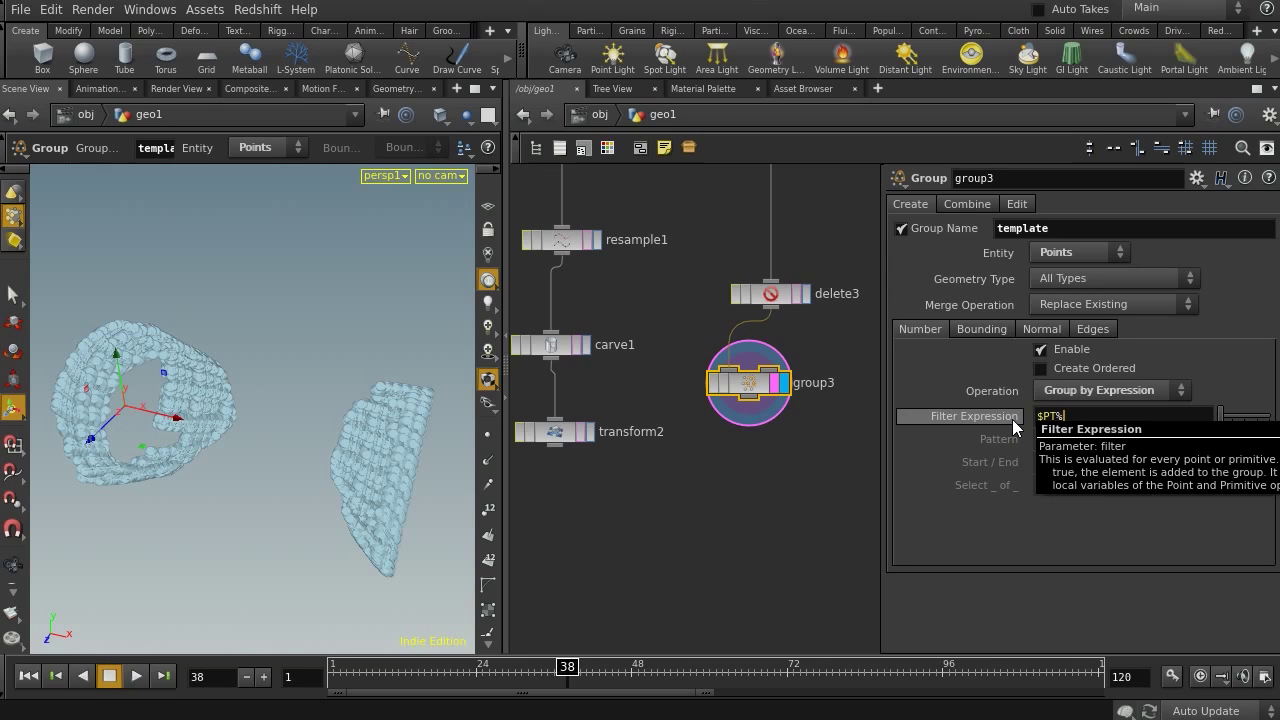
type("50==0")
key("Return")
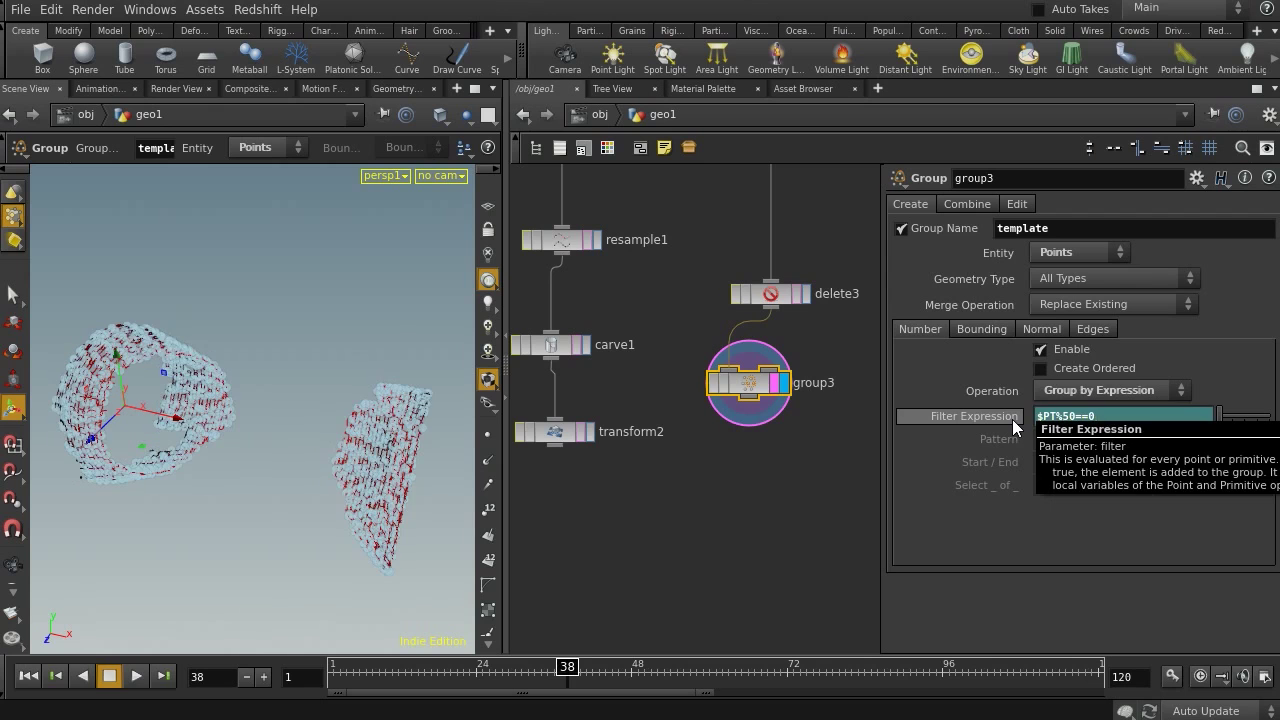
Add a Copy node below transform2 and connect transform2's output to its first input.
key("Escape")
left_click_drag(168, 435, 240, 448)
key("Return")
middle_click_drag(708, 469, 752, 389)
key("Tab")
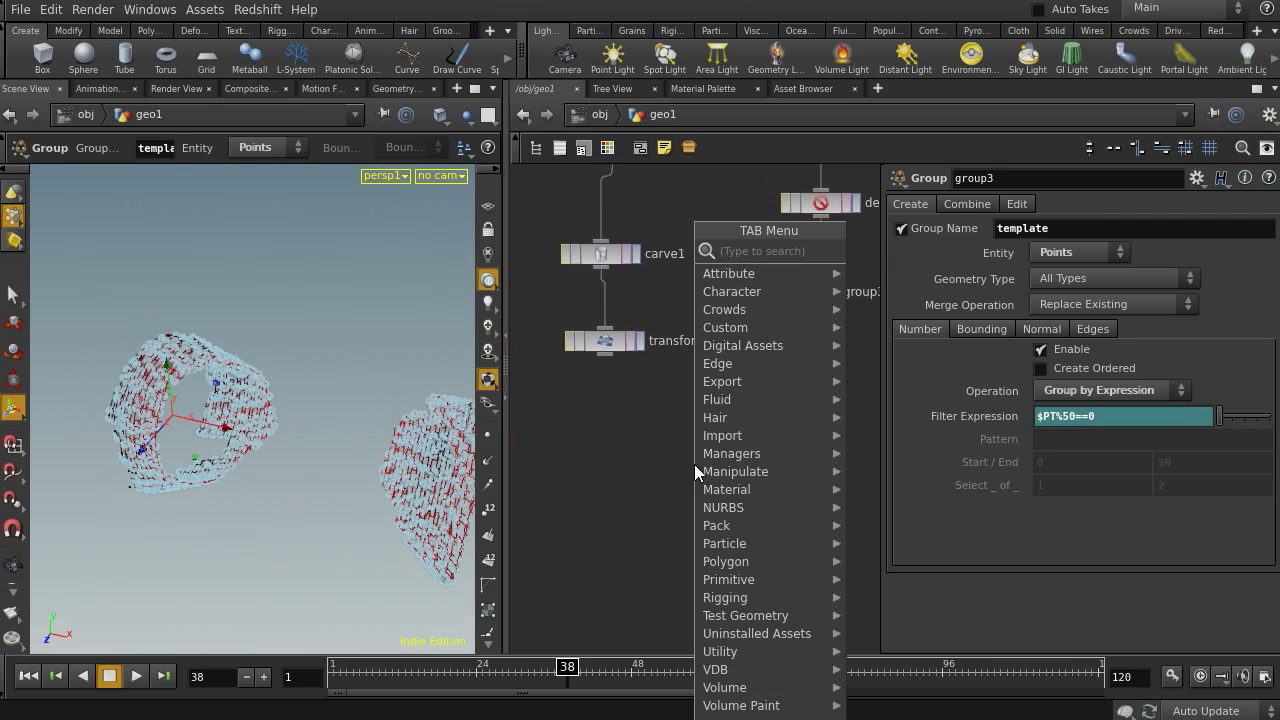
type("co")
key("Return")
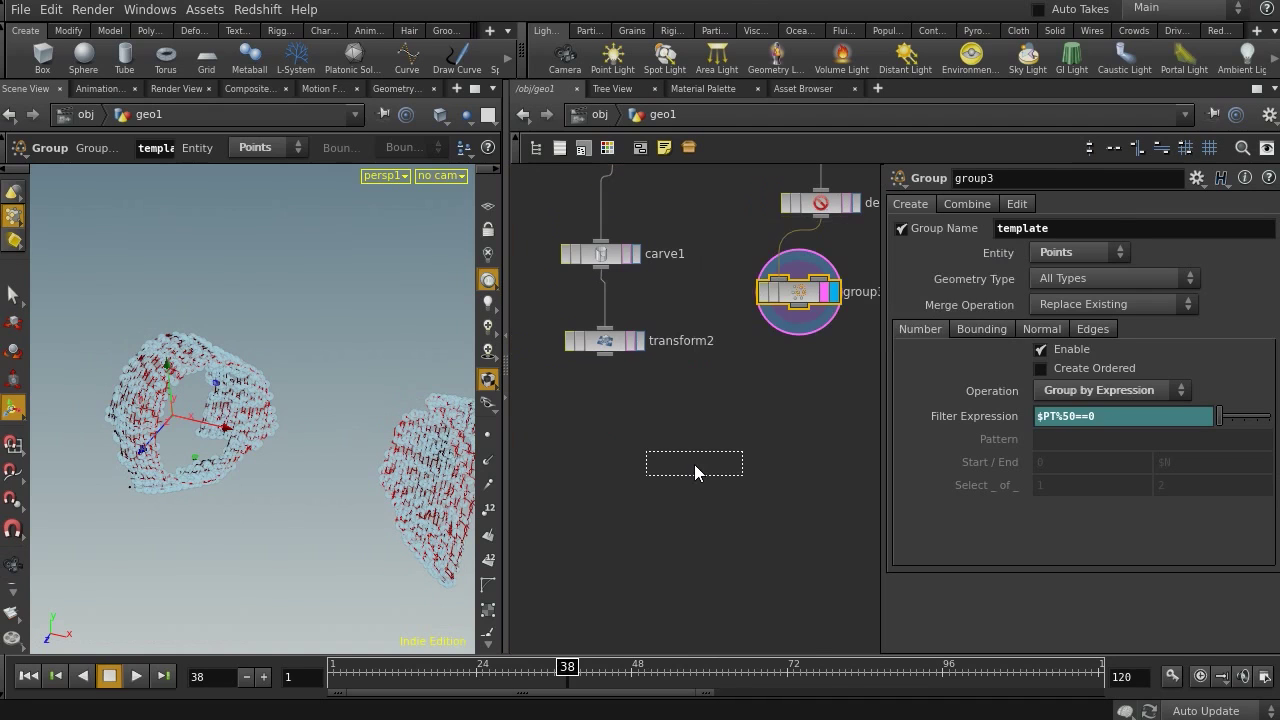
left_click(694, 464)
left_click_drag(675, 447, 604, 352)
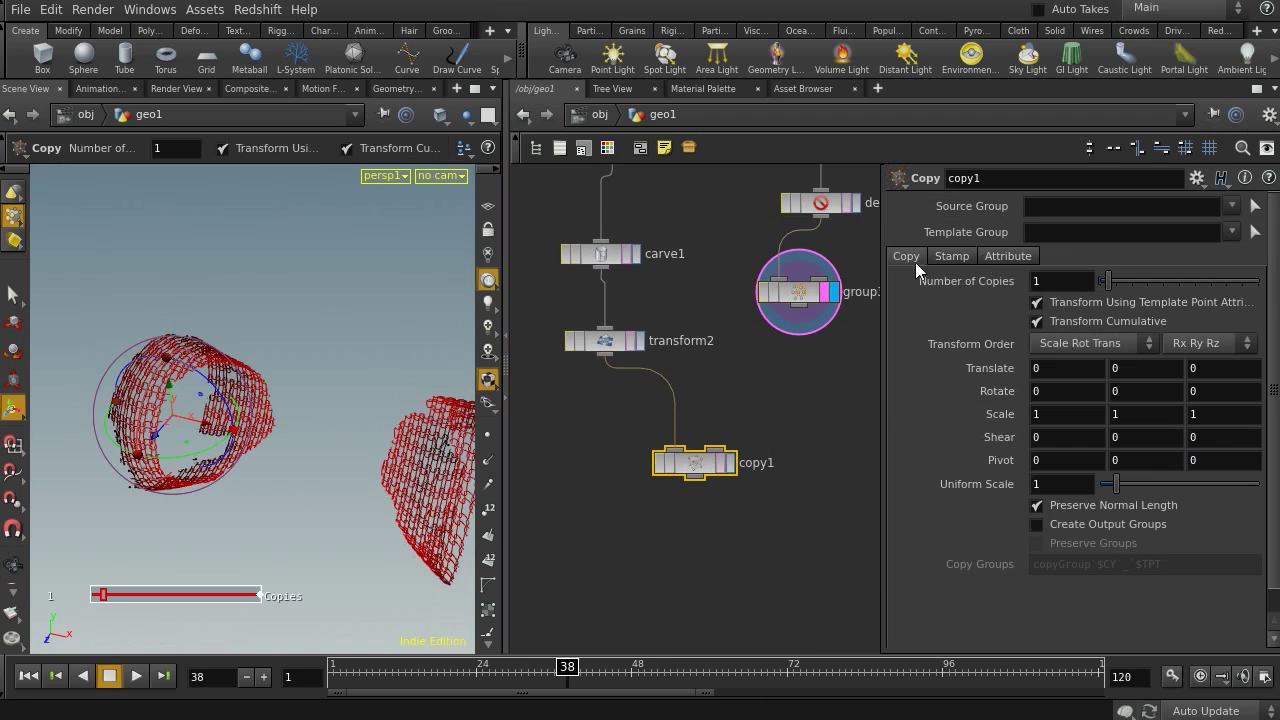
Set copy1's Template Group to template, connect group3 to its second input and make copy1 the displayed node.
left_click(1106, 231)
type("template")
key("Return")
left_click_drag(714, 447, 800, 315)
left_click(730, 462)
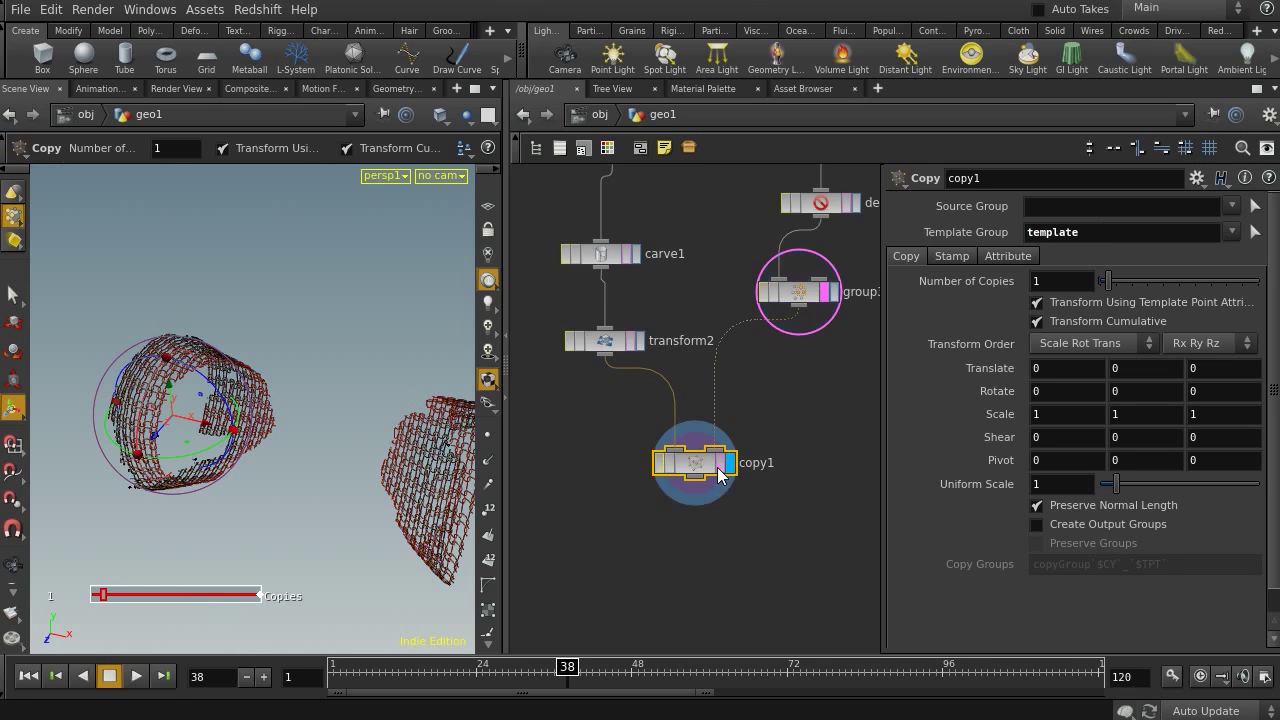
middle_click_drag(684, 534, 699, 490)
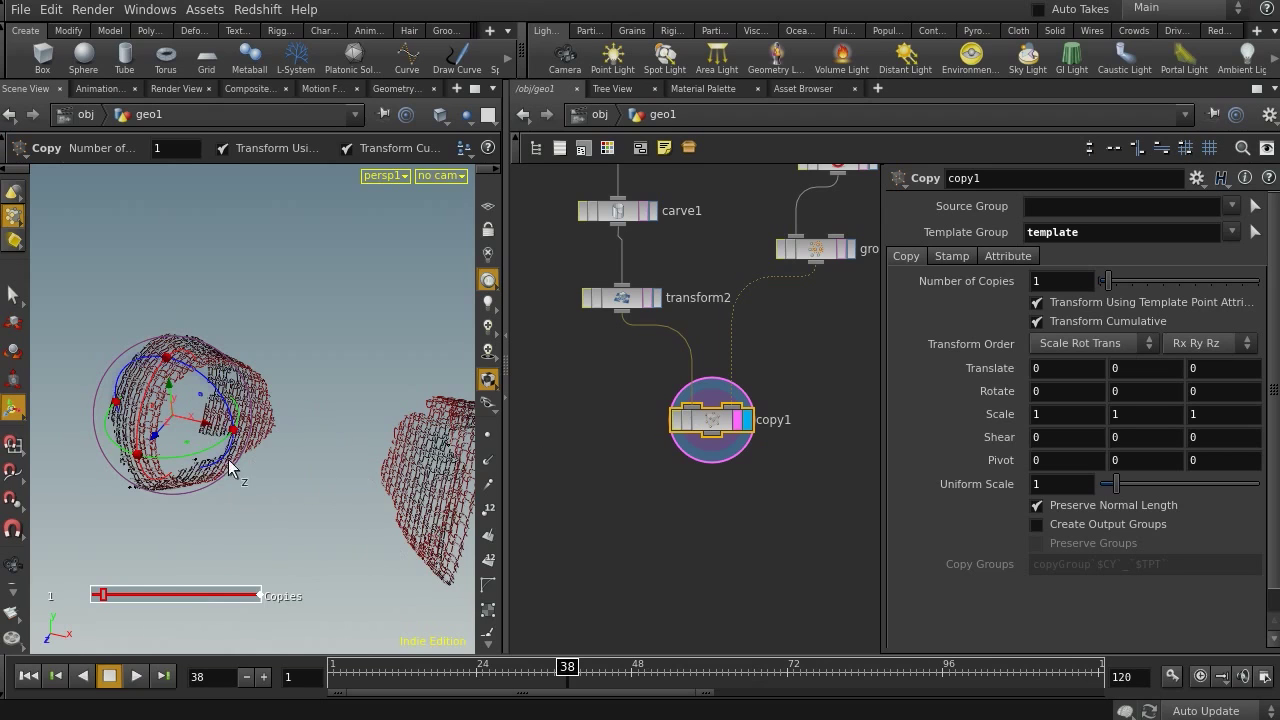
Examine the $PT term in group3's Filter Expression and trace the node network upstream to fuse2 and group1.
middle_click_drag(543, 434, 514, 571)
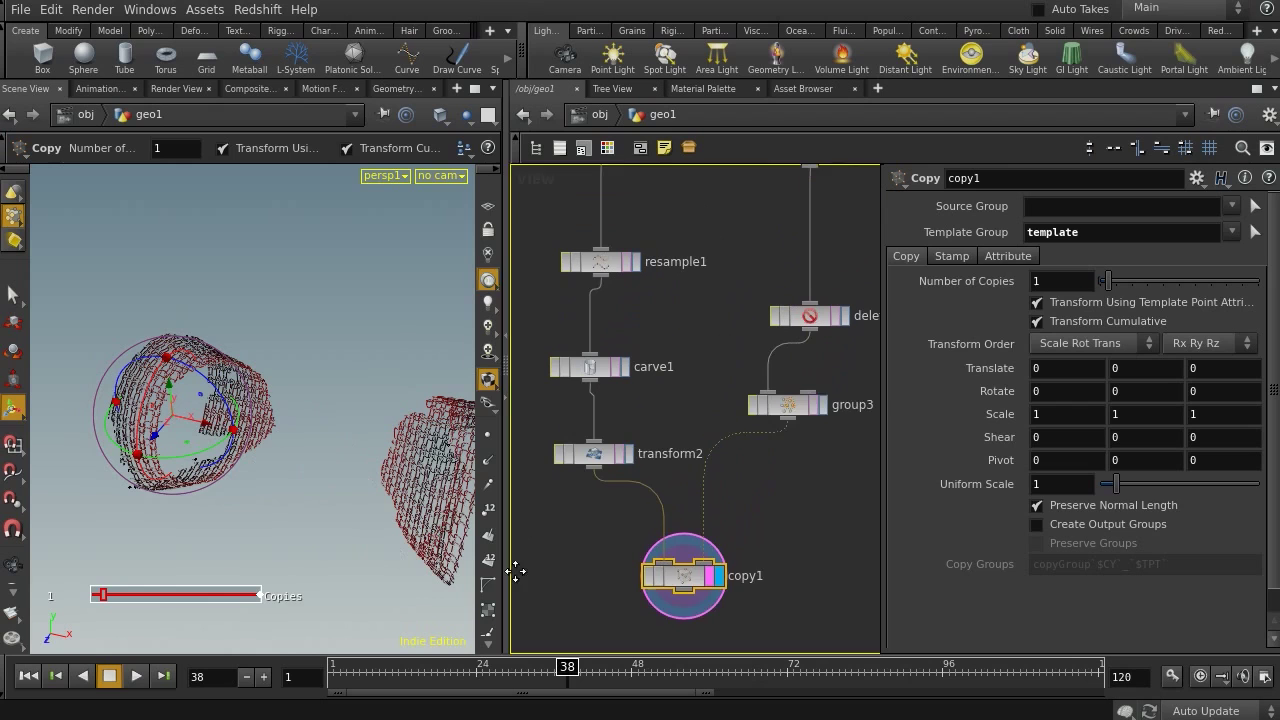
middle_click_drag(792, 456, 798, 502)
left_click(772, 444)
left_click_drag(1033, 416, 1058, 416)
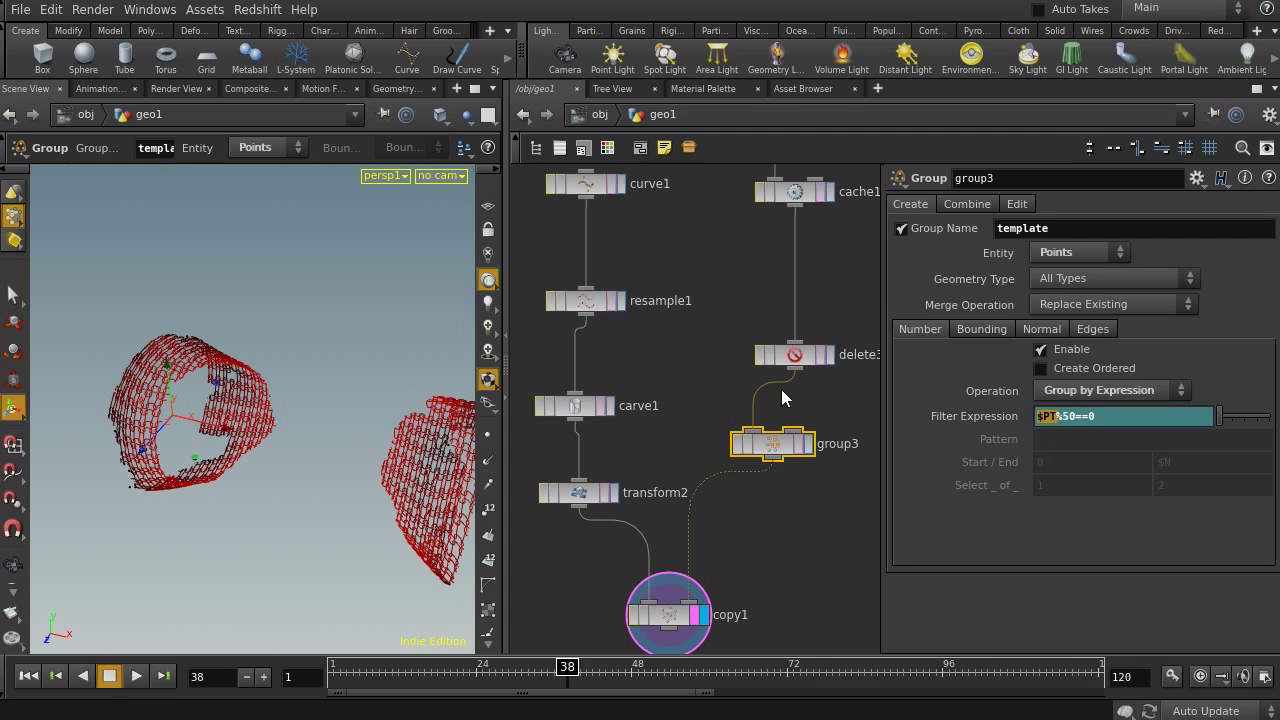
scroll(647, 241, "up", 10)
scroll(563, 270, "down", 2)
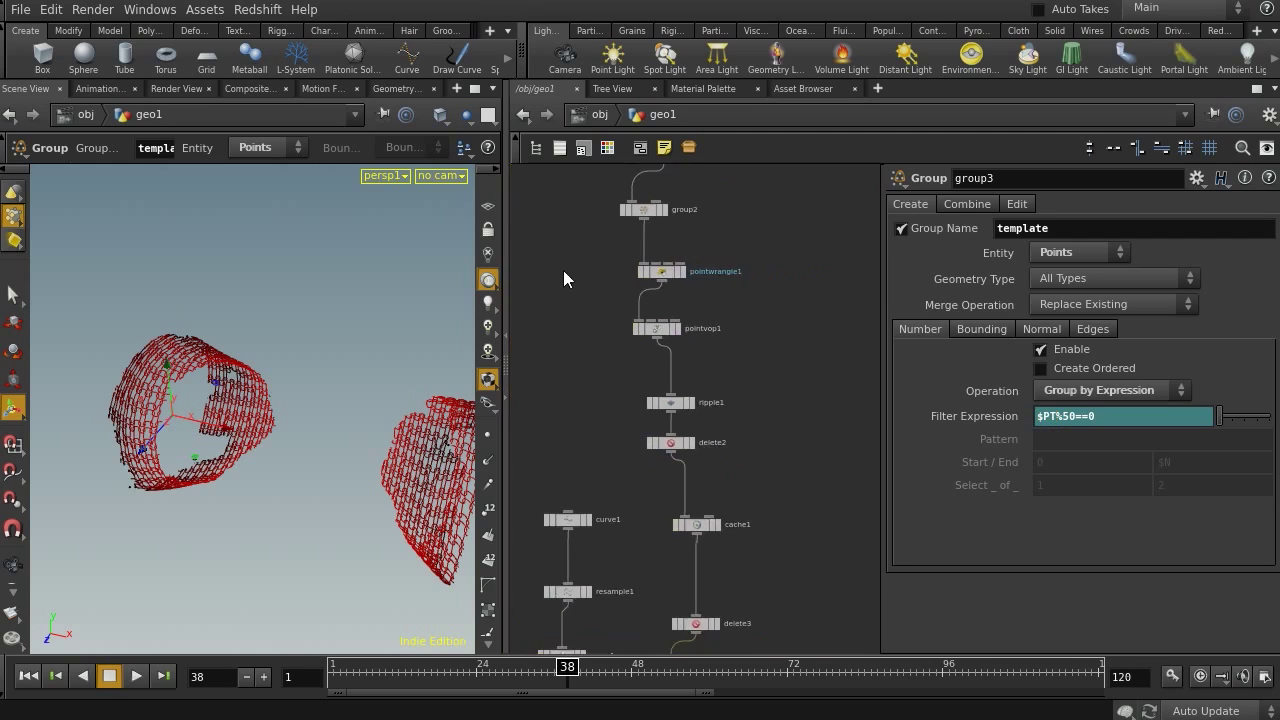
scroll(594, 329, "up", 8)
middle_click_drag(606, 281, 627, 384)
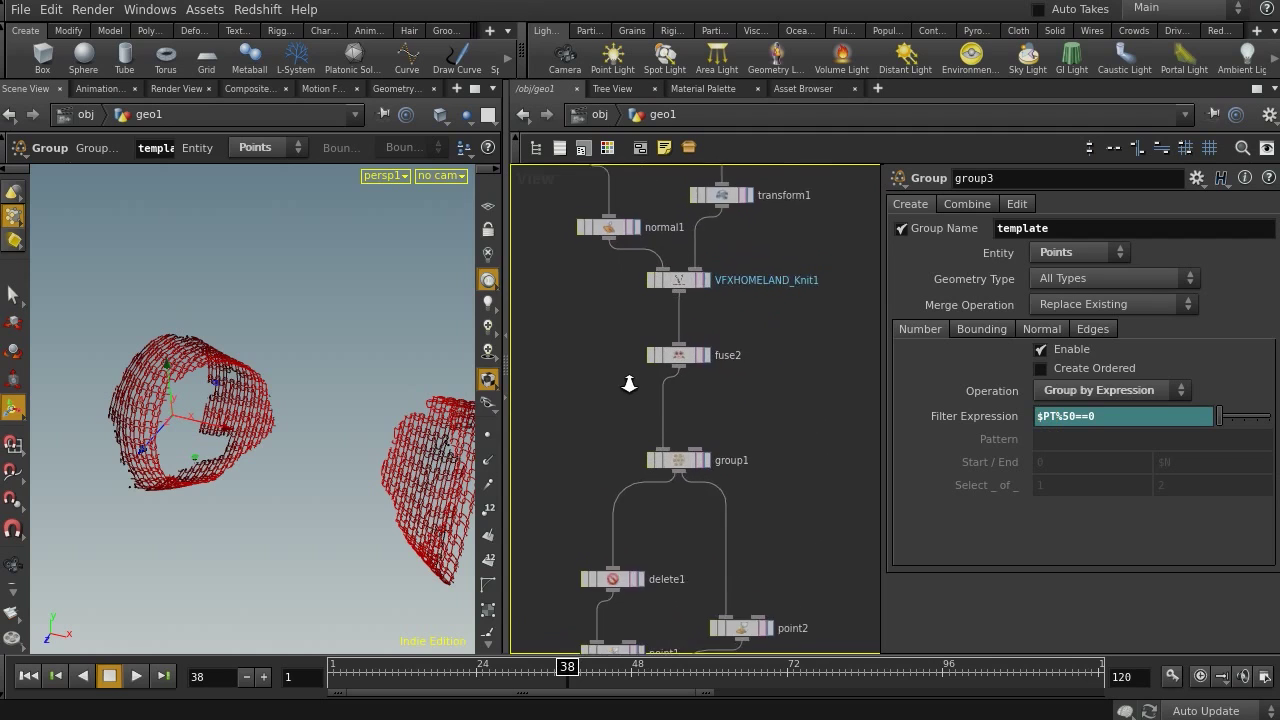
scroll(627, 384, "up", 2)
scroll(655, 376, "down", 1)
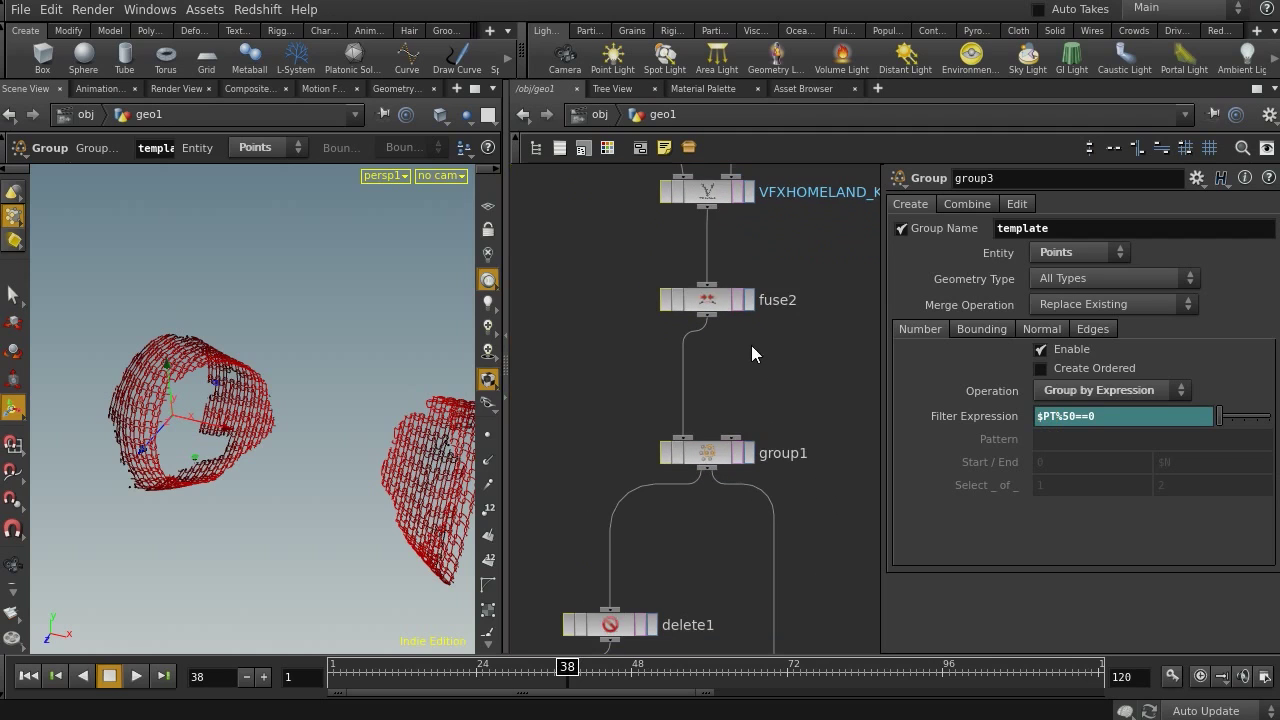
Move fuse2 up and insert an Attribute Create node between fuse2 and group1.
left_click_drag(726, 300, 725, 252)
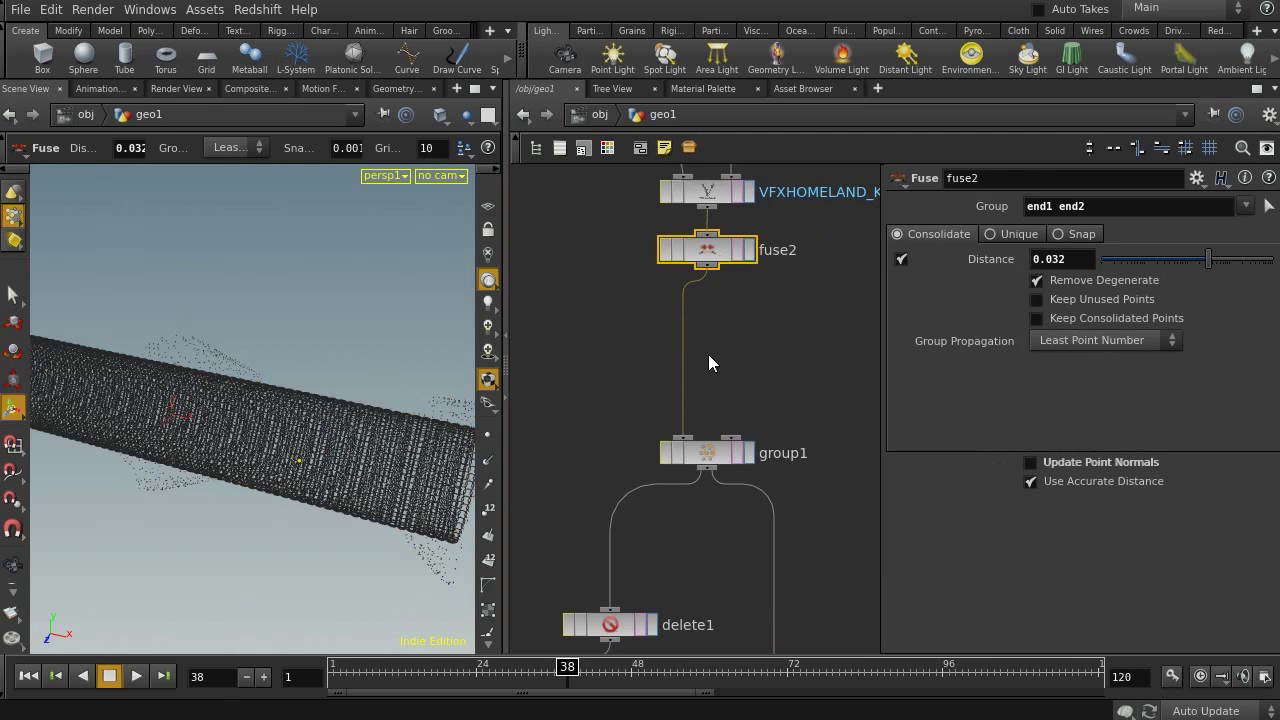
key("Tab")
type("at")
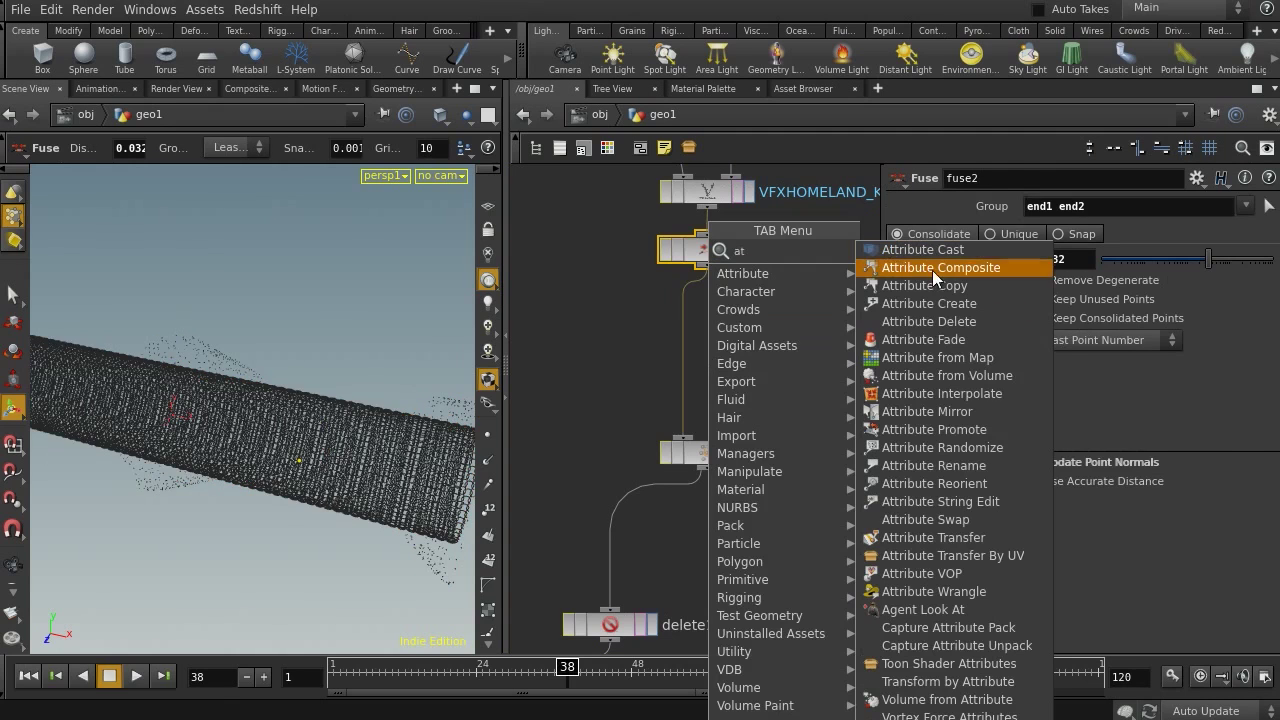
left_click(952, 304)
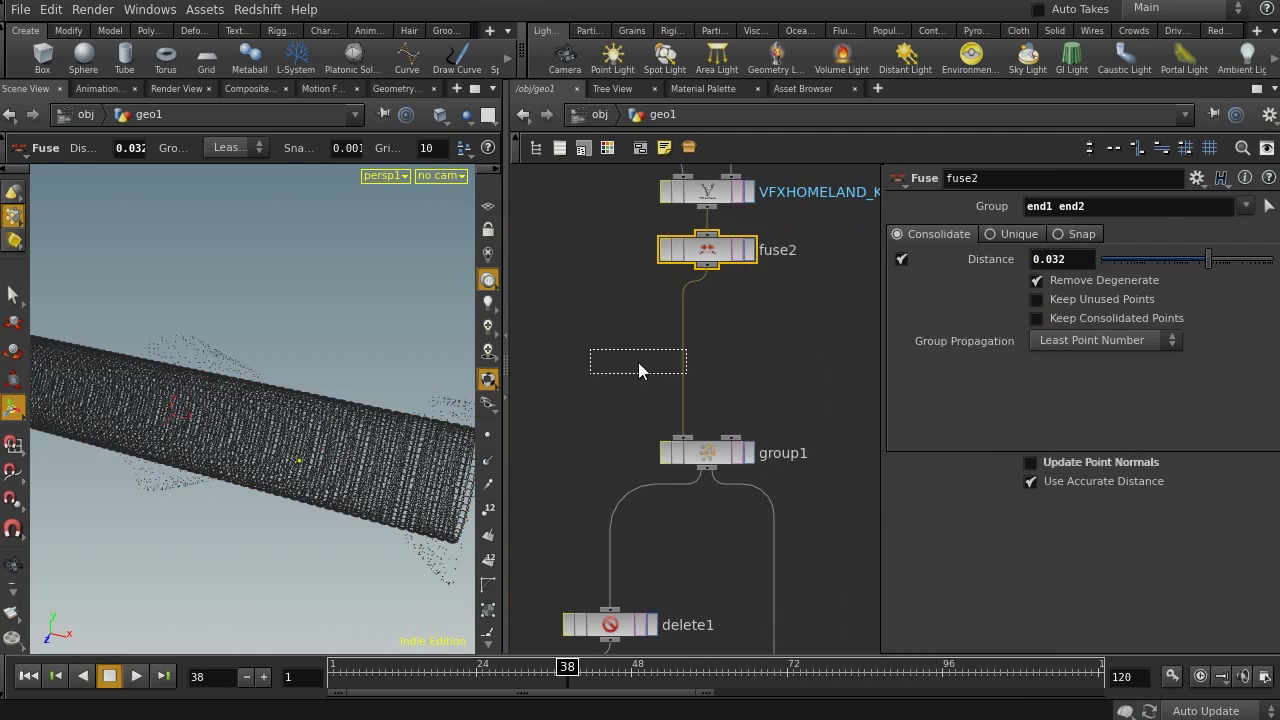
left_click(641, 369)
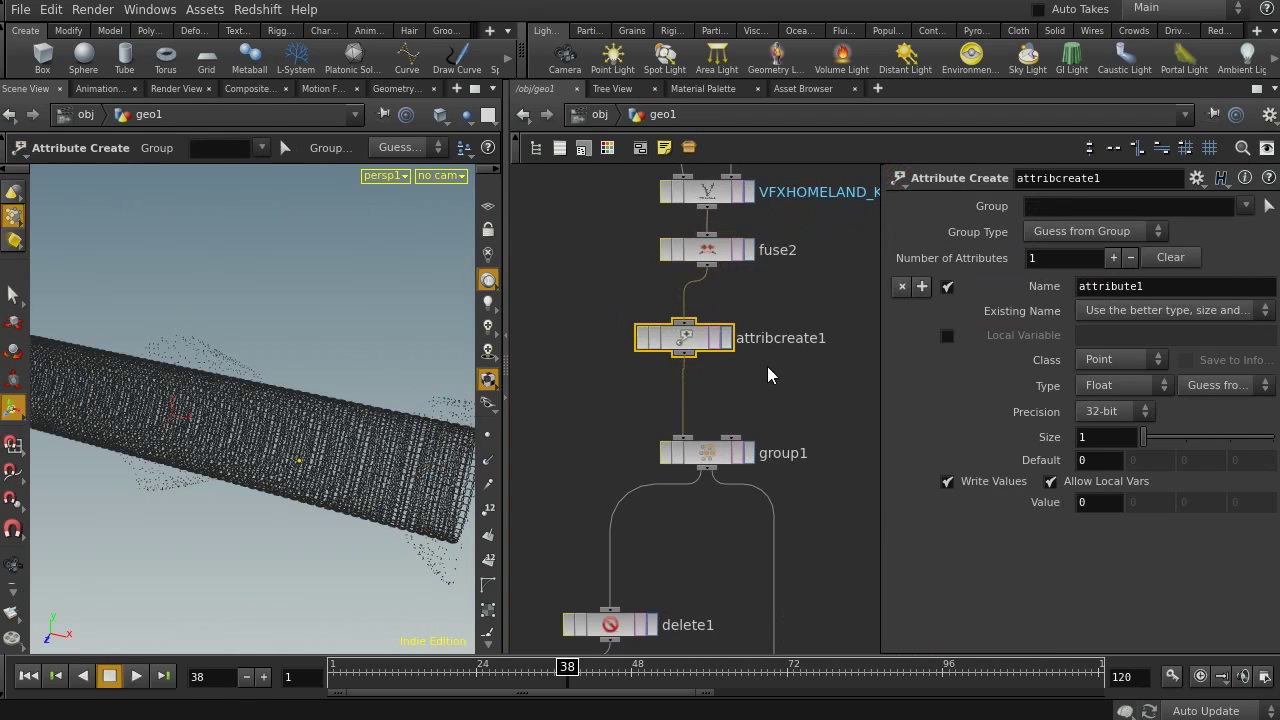
Name the new point attribute id and set its value to $PT.
double_click(1197, 288)
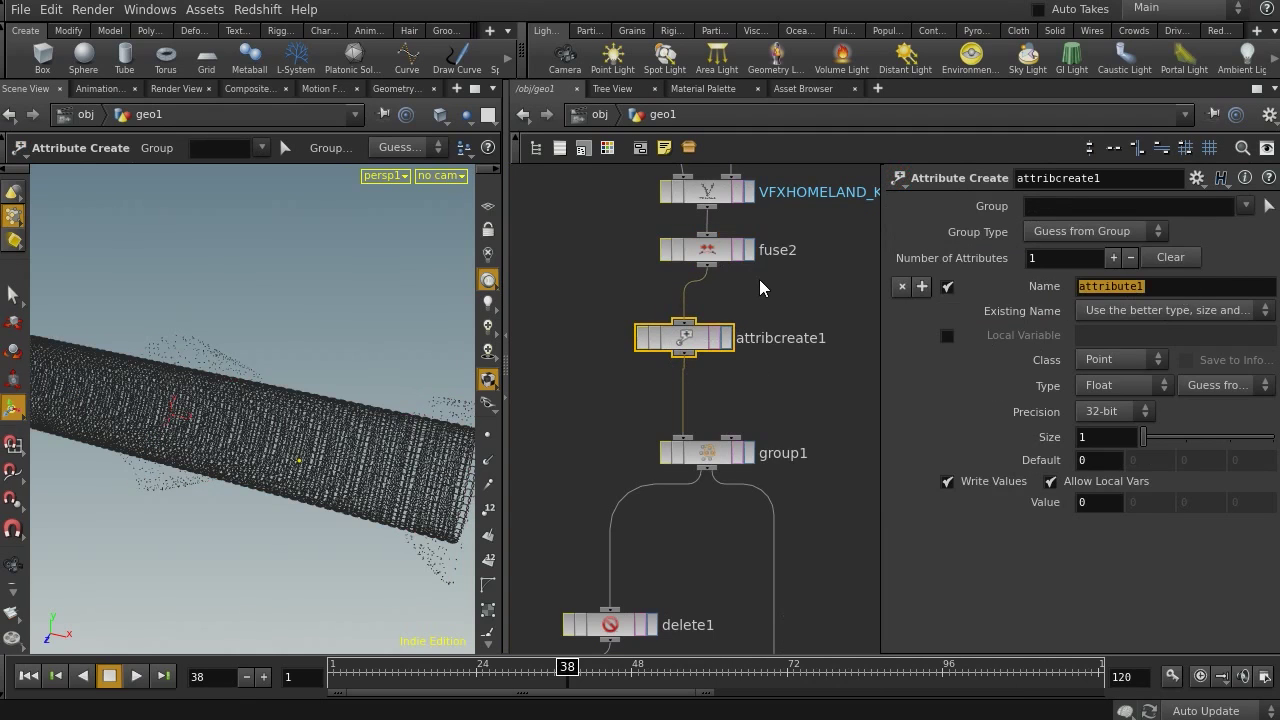
type("id")
key("Tab")
key("Tab")
key("Tab")
type("$PT")
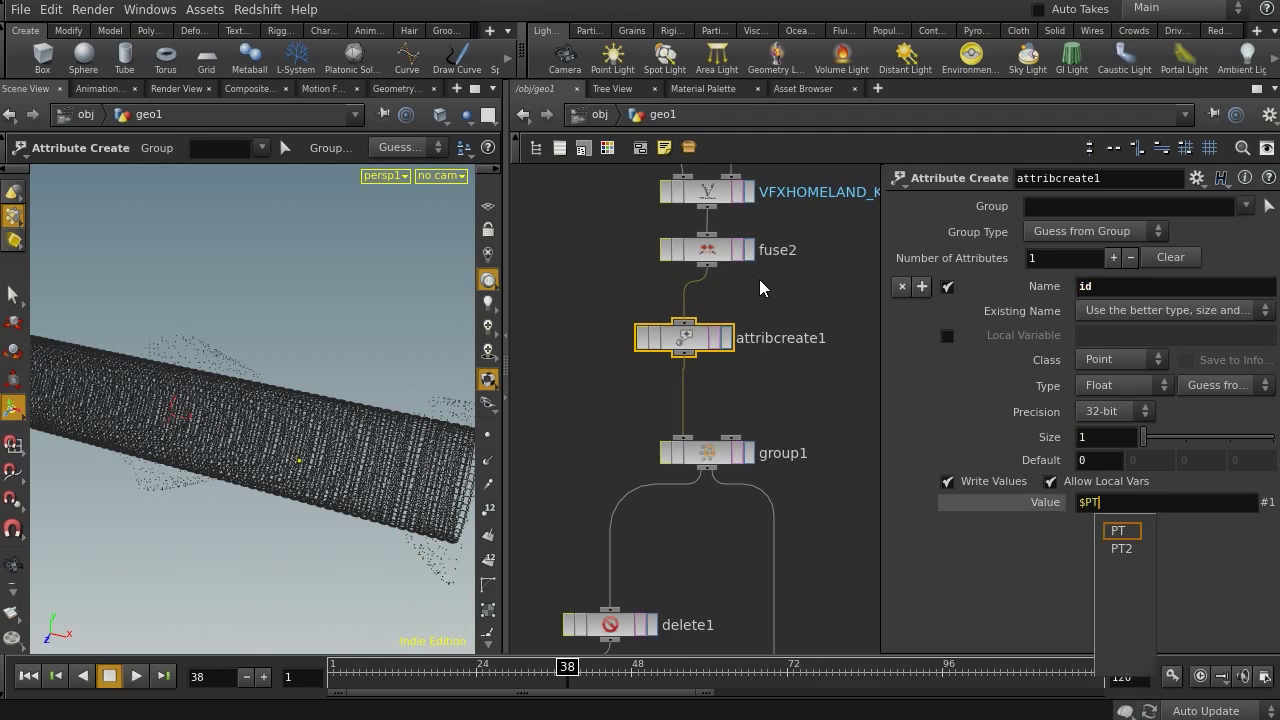
Change the filter expression of the group3 node to $ID%50==0.
middle_click_drag(810, 462, 770, 20)
middle_click_drag(788, 445, 775, 30)
middle_click_drag(802, 480, 866, 139)
middle_click_drag(766, 246, 766, 406)
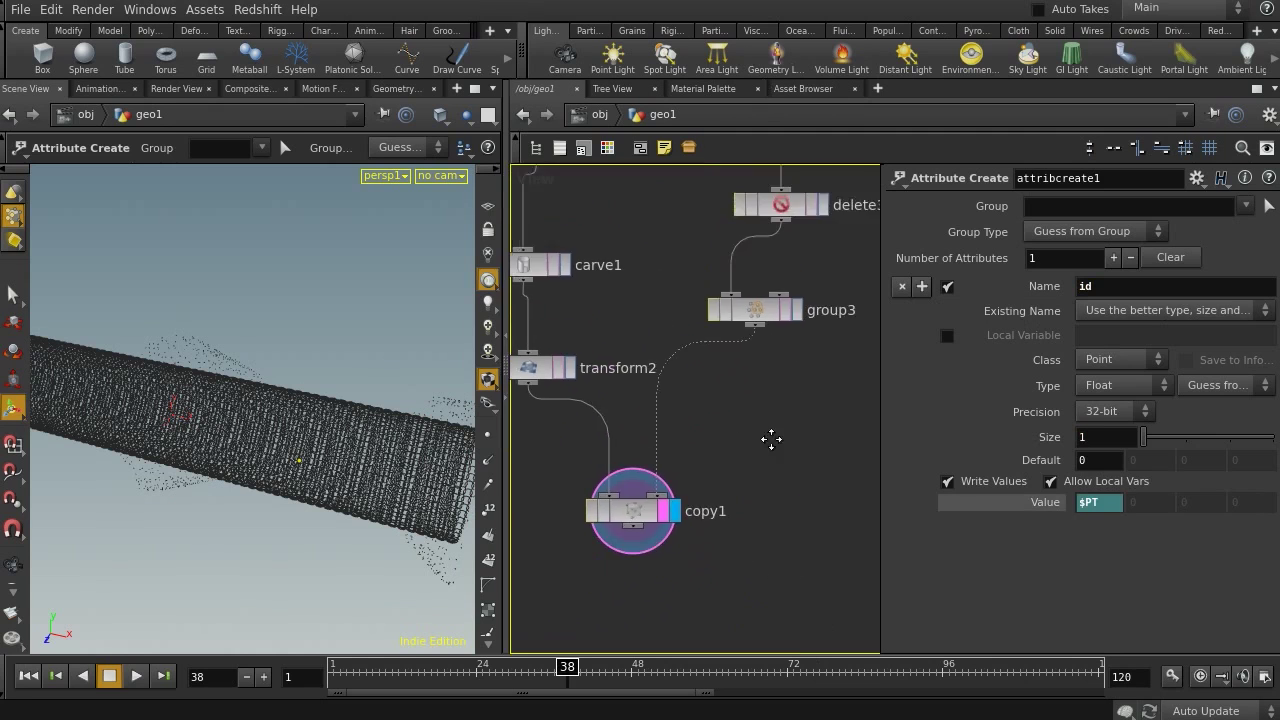
middle_click_drag(760, 277, 760, 383)
left_click(760, 383)
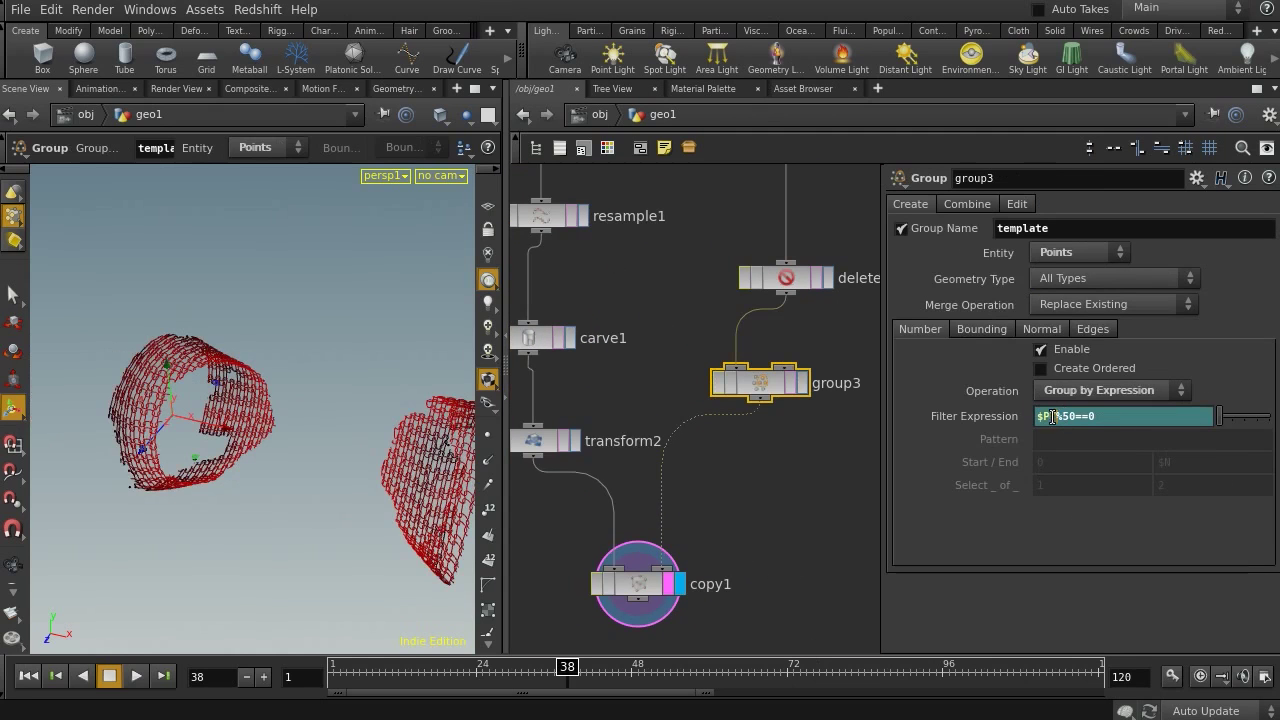
type("ID")
Move copy1 farther below transform2 to make room, and scrub the timeline to frame 24.
middle_click_drag(691, 507, 754, 449)
middle_click_drag(766, 551, 768, 357)
left_click_drag(699, 331, 686, 582)
middle_click_drag(636, 410, 638, 480)
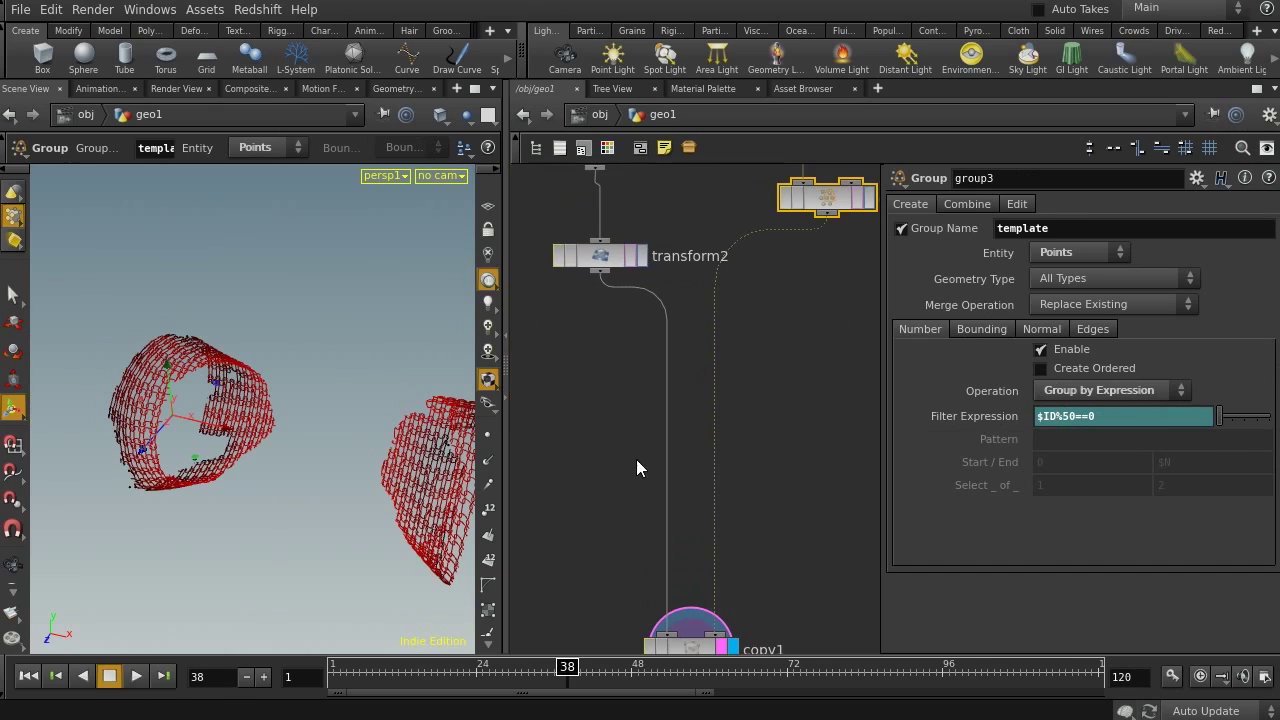
middle_click_drag(627, 421, 630, 314)
left_click_drag(565, 666, 478, 665)
middle_click_drag(748, 378, 766, 403)
Insert a Time Shift node between transform2 and copy1, placed directly below transform2.
key("Tab")
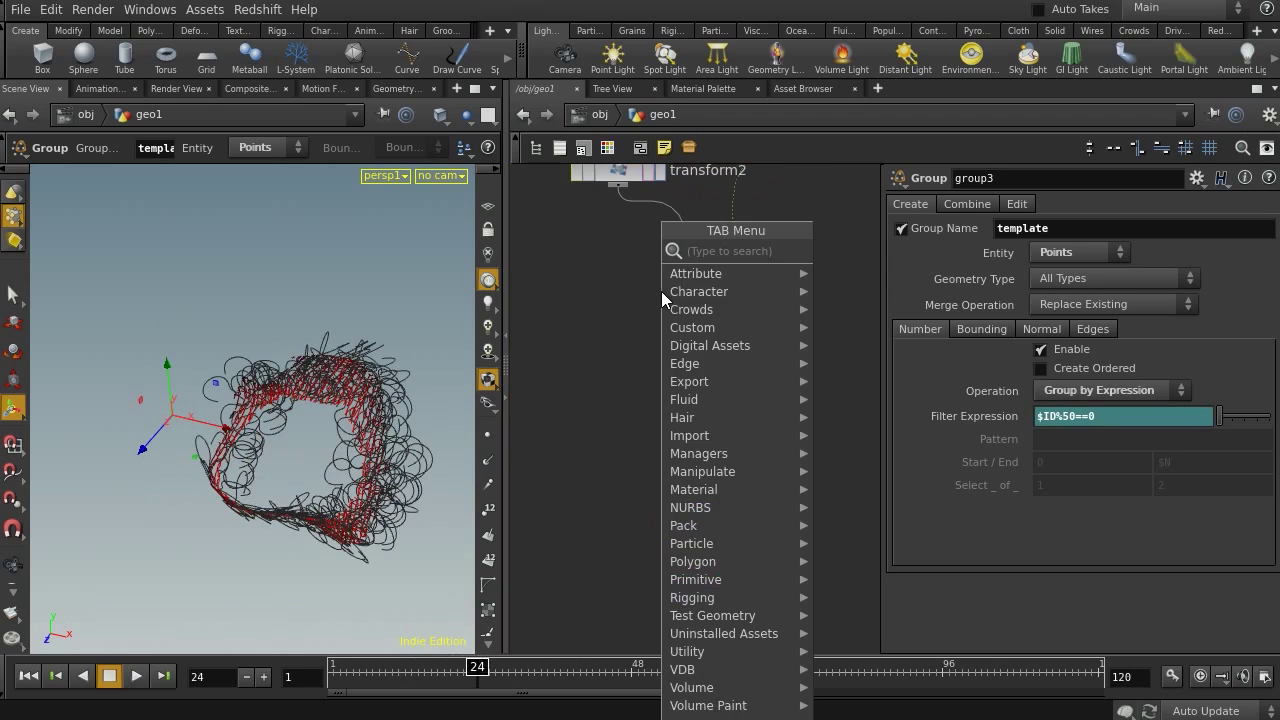
type("tims")
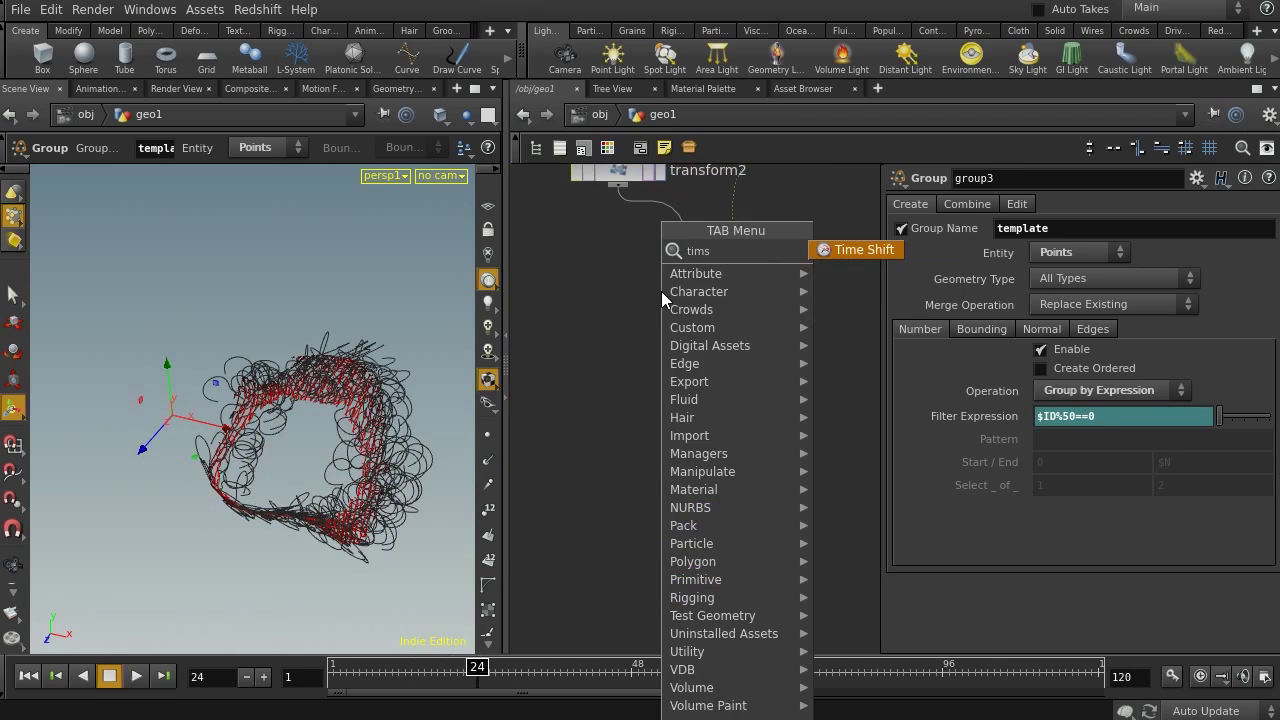
key("Return")
left_click(681, 310)
left_click_drag(684, 306, 621, 371)
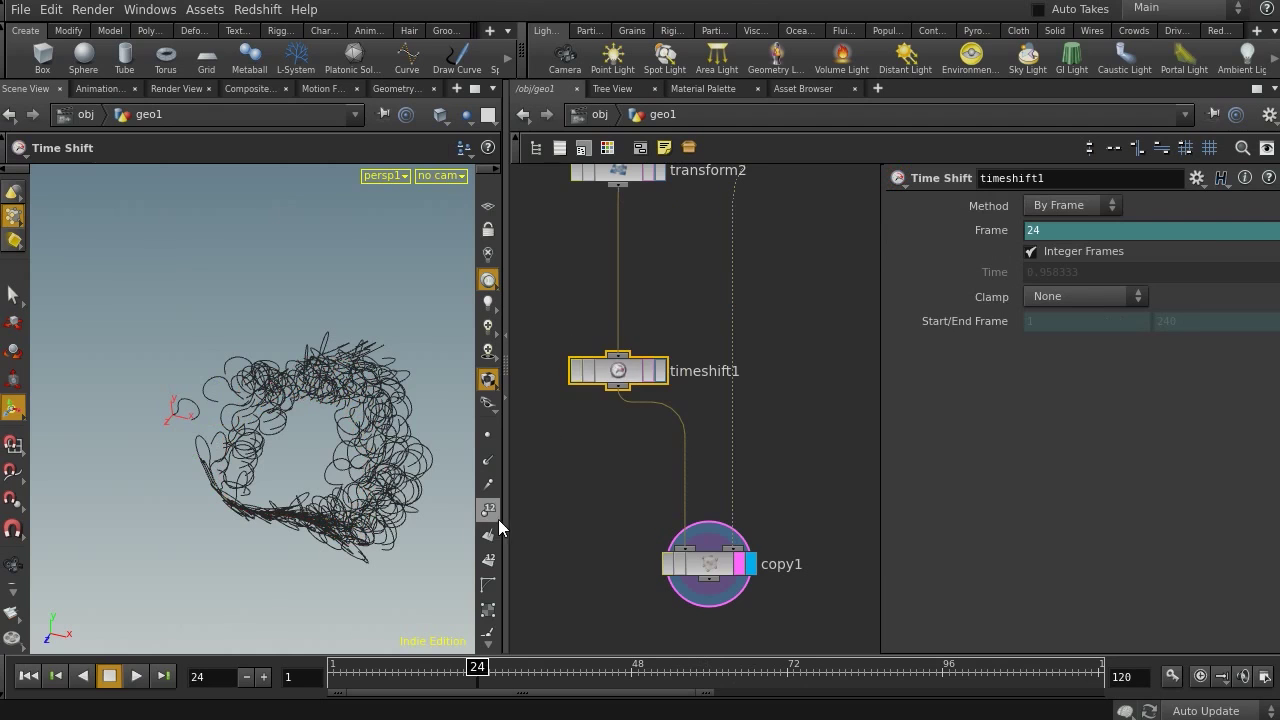
Inspect transform2 at its frame 40 keyframe and return the display to copy1.
middle_click_drag(647, 248, 651, 378)
left_click(664, 302)
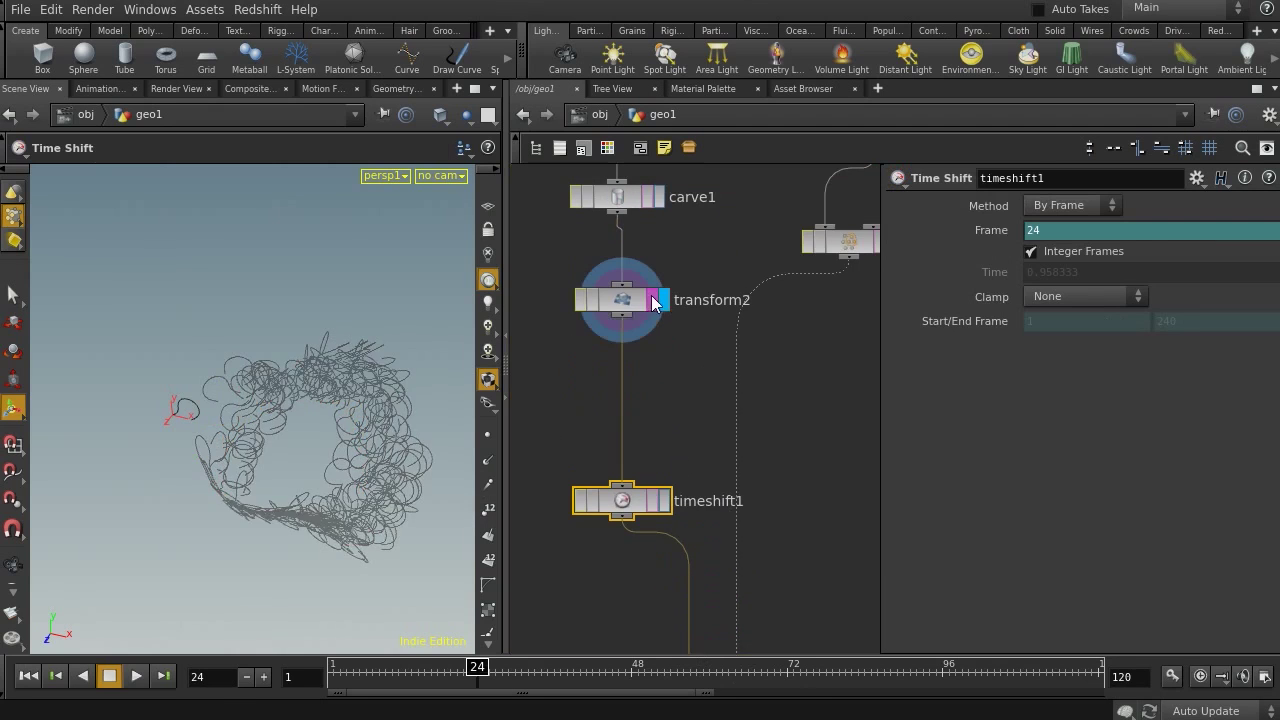
left_click(617, 308)
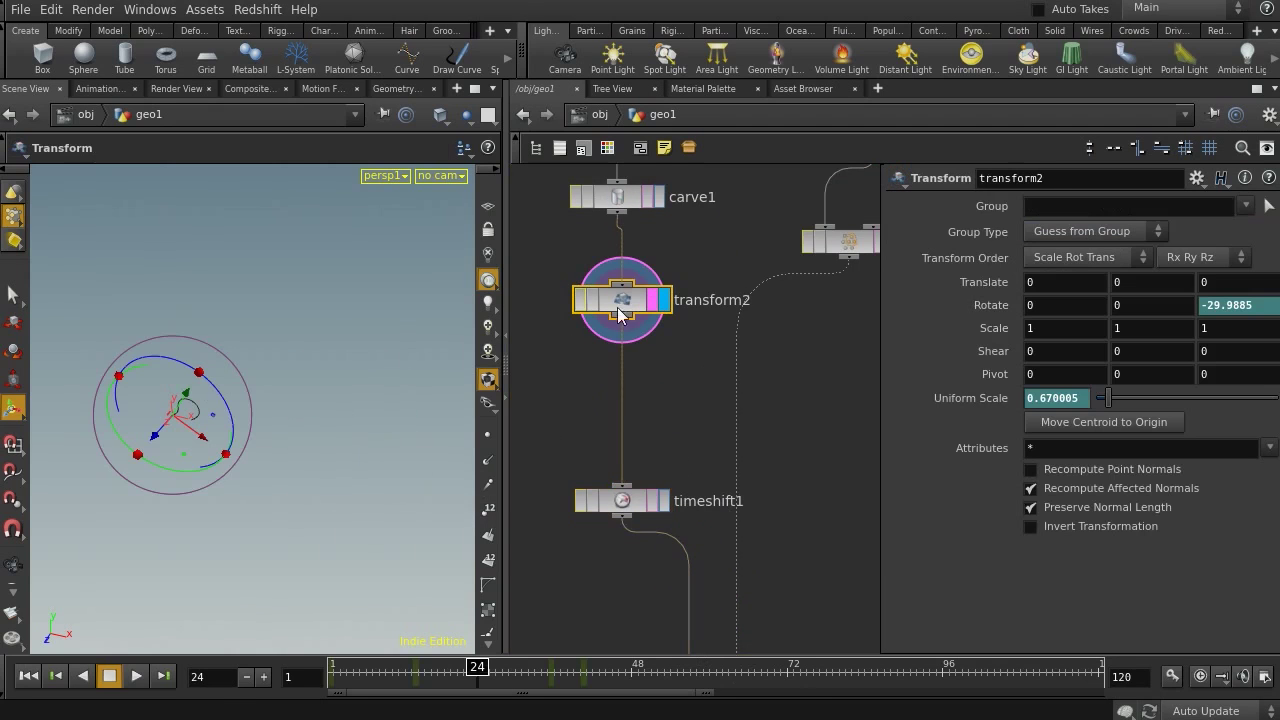
left_click(163, 676)
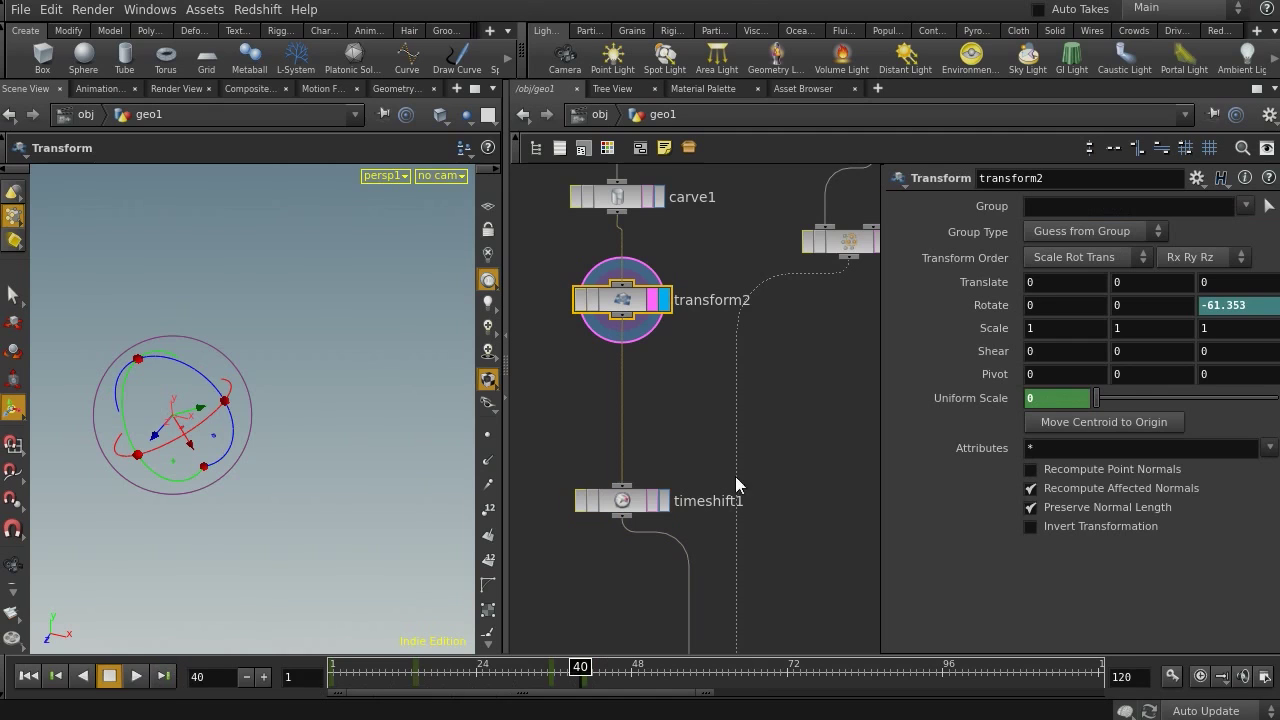
middle_click_drag(645, 466, 651, 311)
left_click(620, 352)
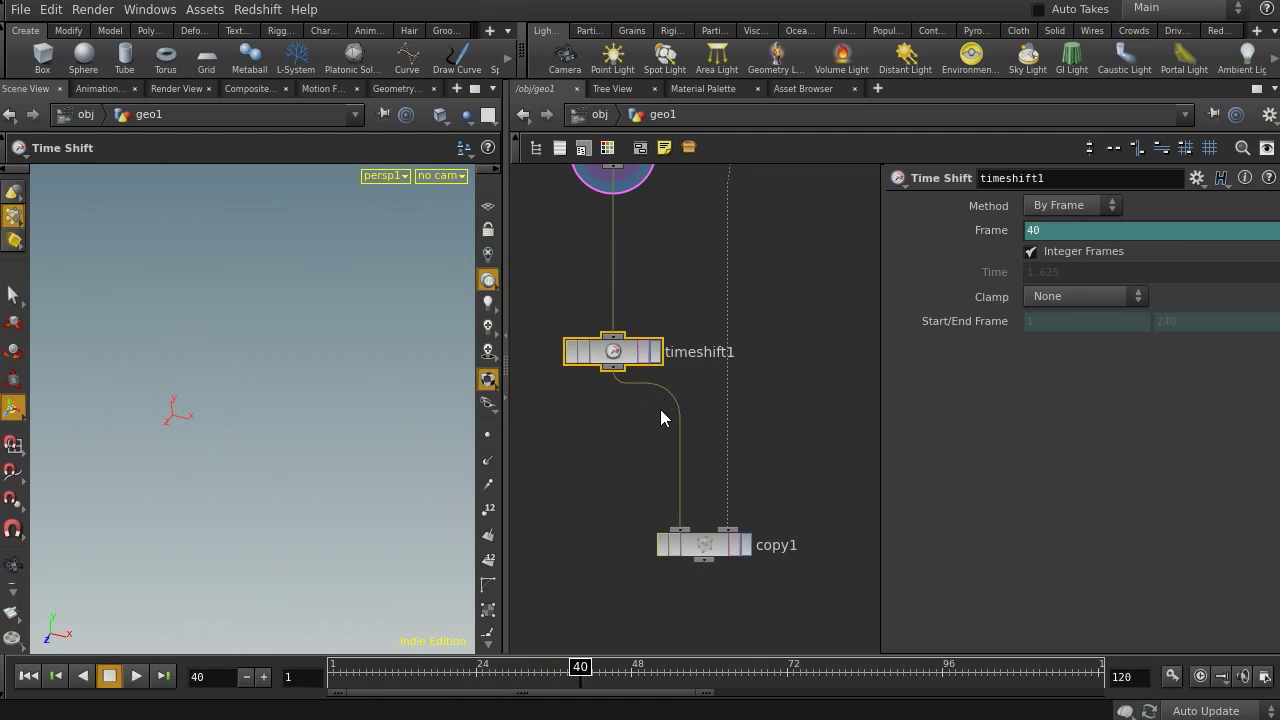
left_click(745, 546)
left_click(729, 544)
left_click(735, 546)
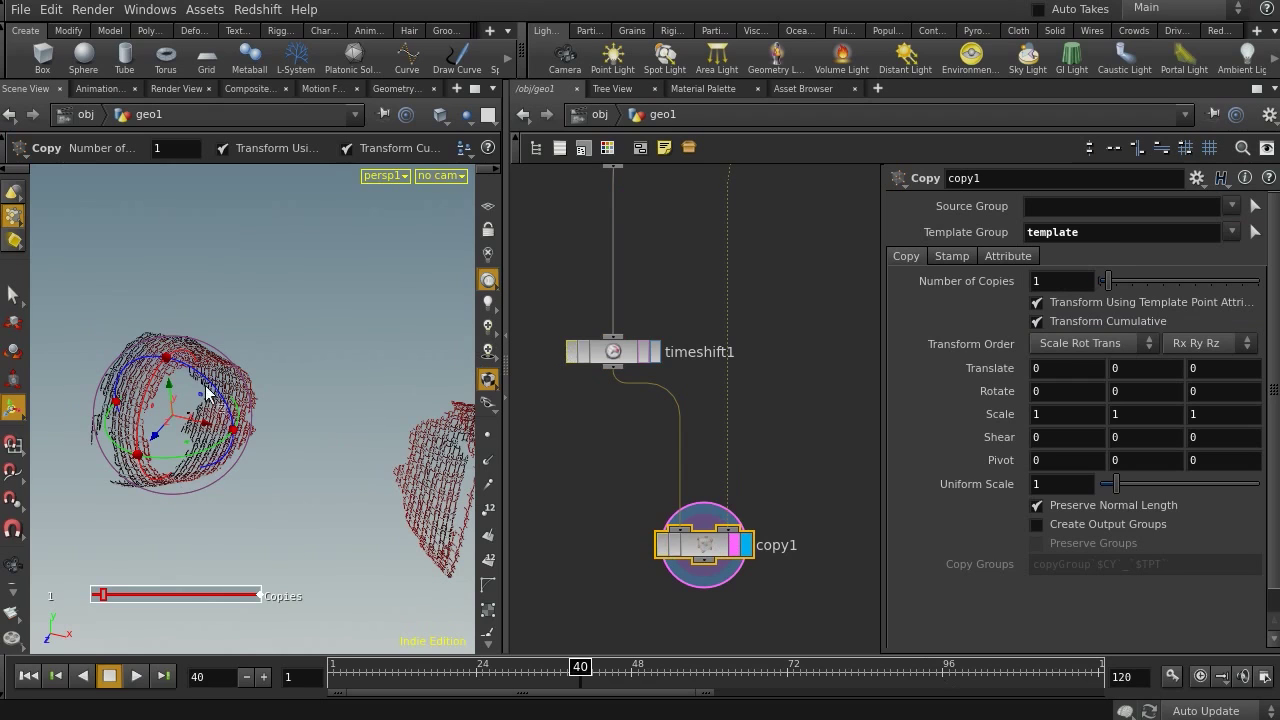
Enable Stamp Inputs on copy1 and define the first stamp variable cr with the value $CR.
left_click(951, 257)
left_click(1037, 278)
left_click(1075, 433)
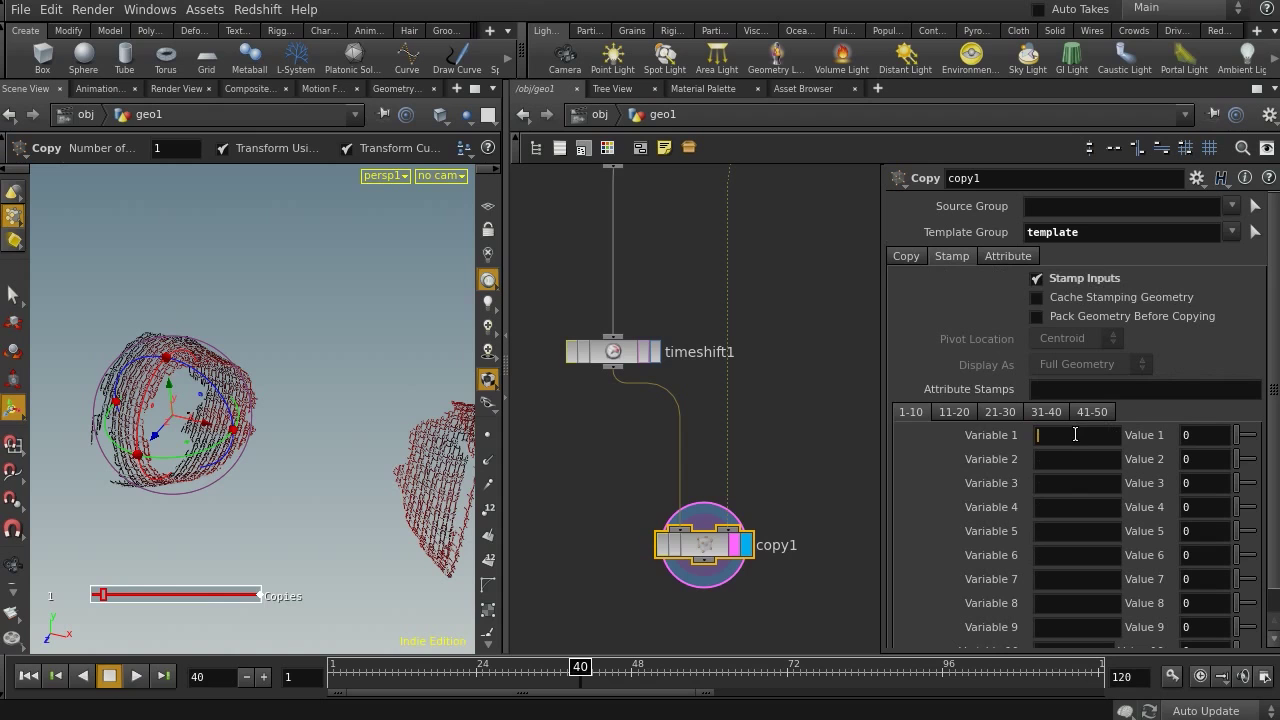
type("cr")
key("Tab")
type("$CR")
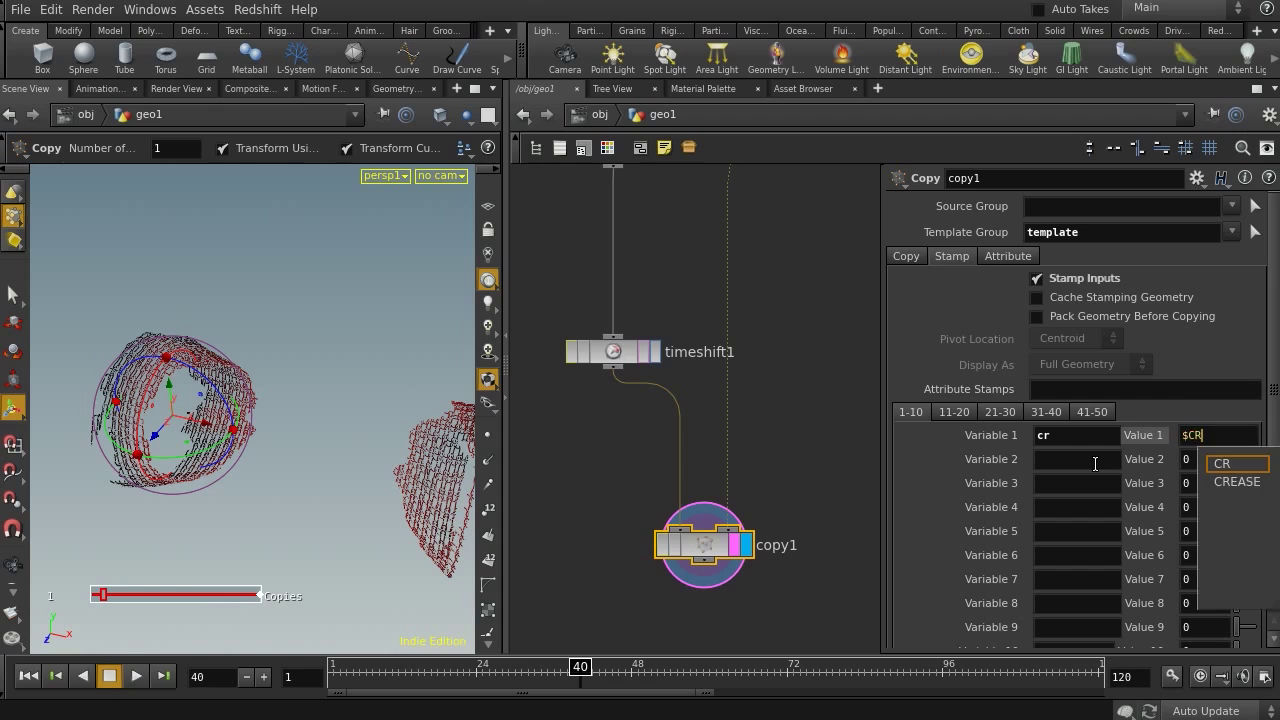
key("Escape")
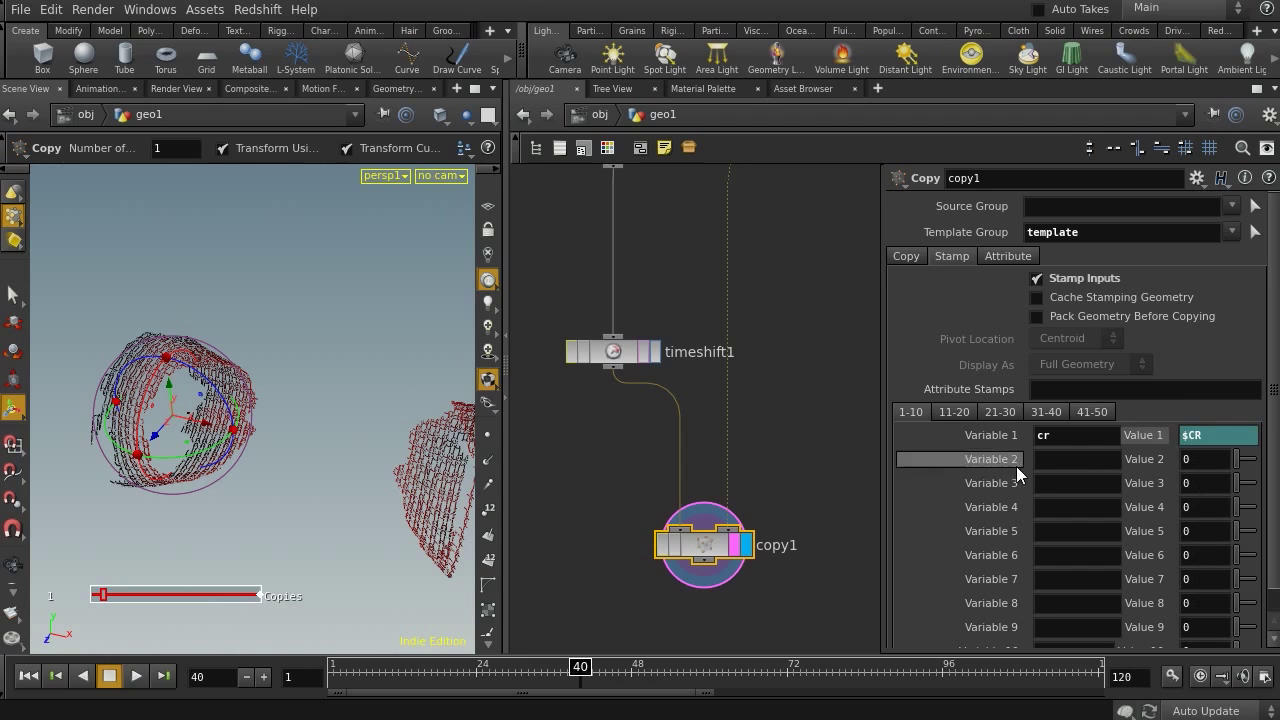
Define copy1's second stamp variable pt with the value 2*rand($ID)-1.
left_click(1083, 459)
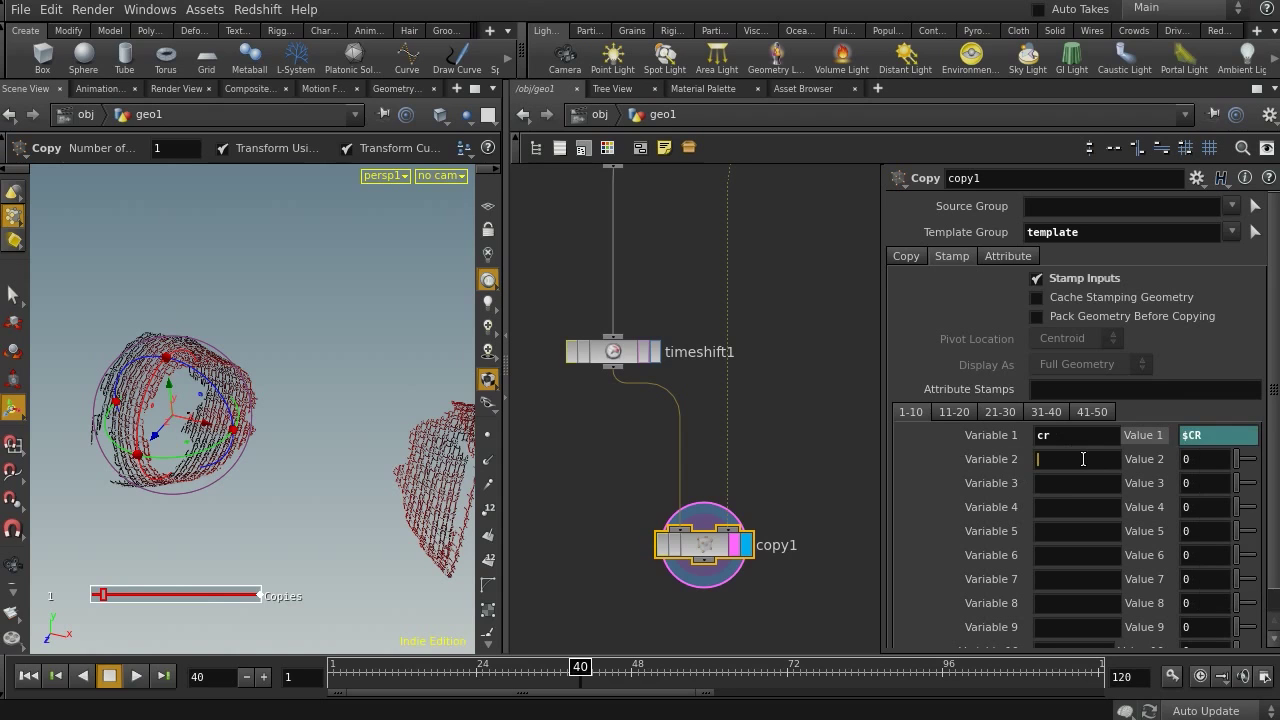
type("pt")
key("Tab")
key("Escape")
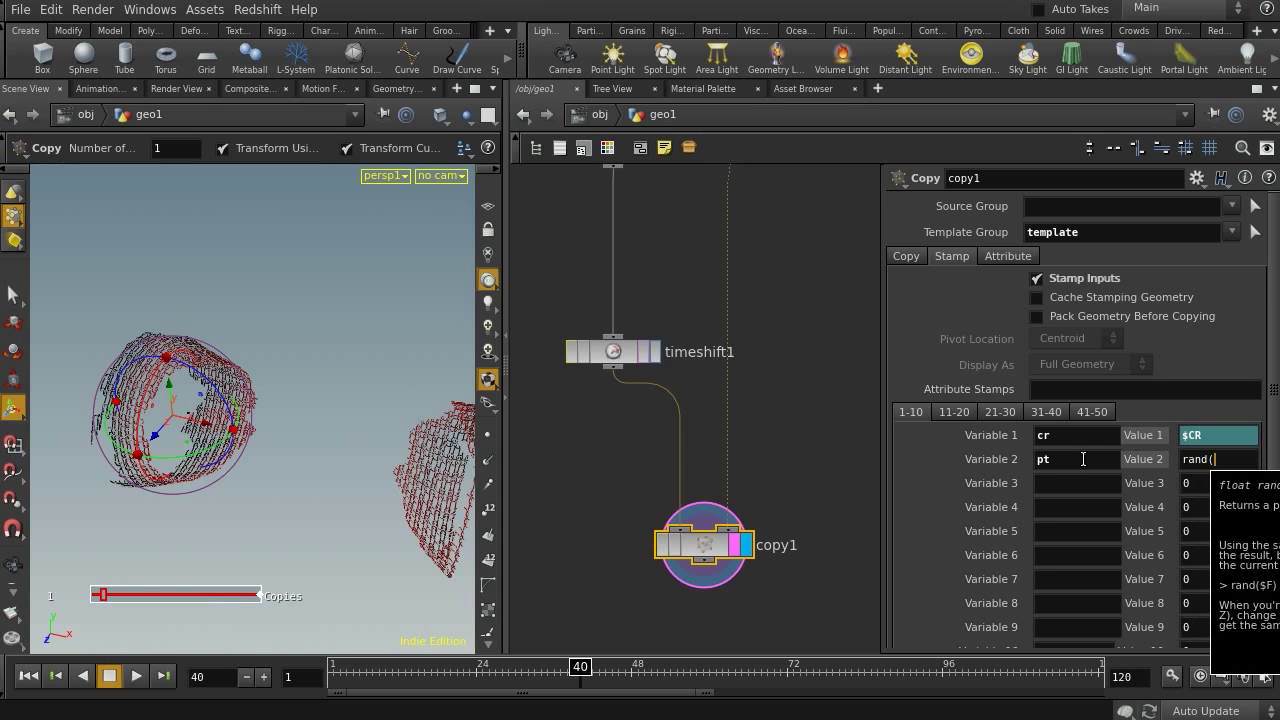
type("$ID")
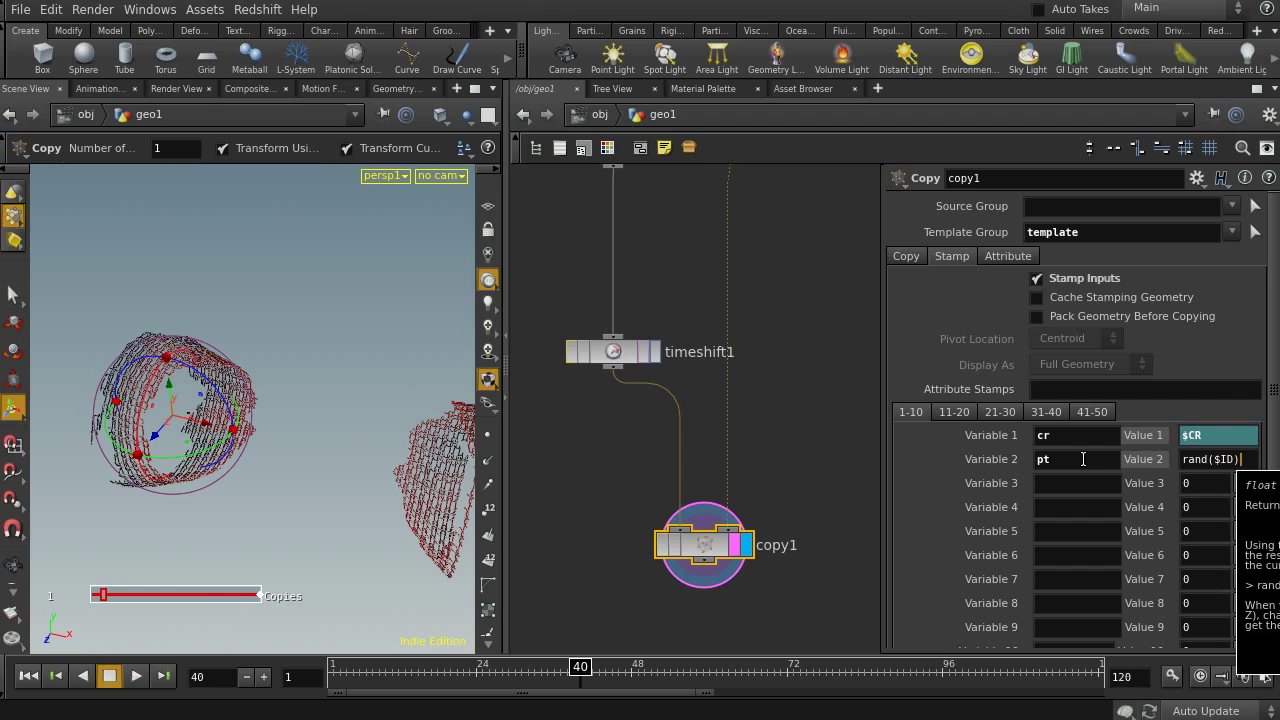
left_click(1183, 459)
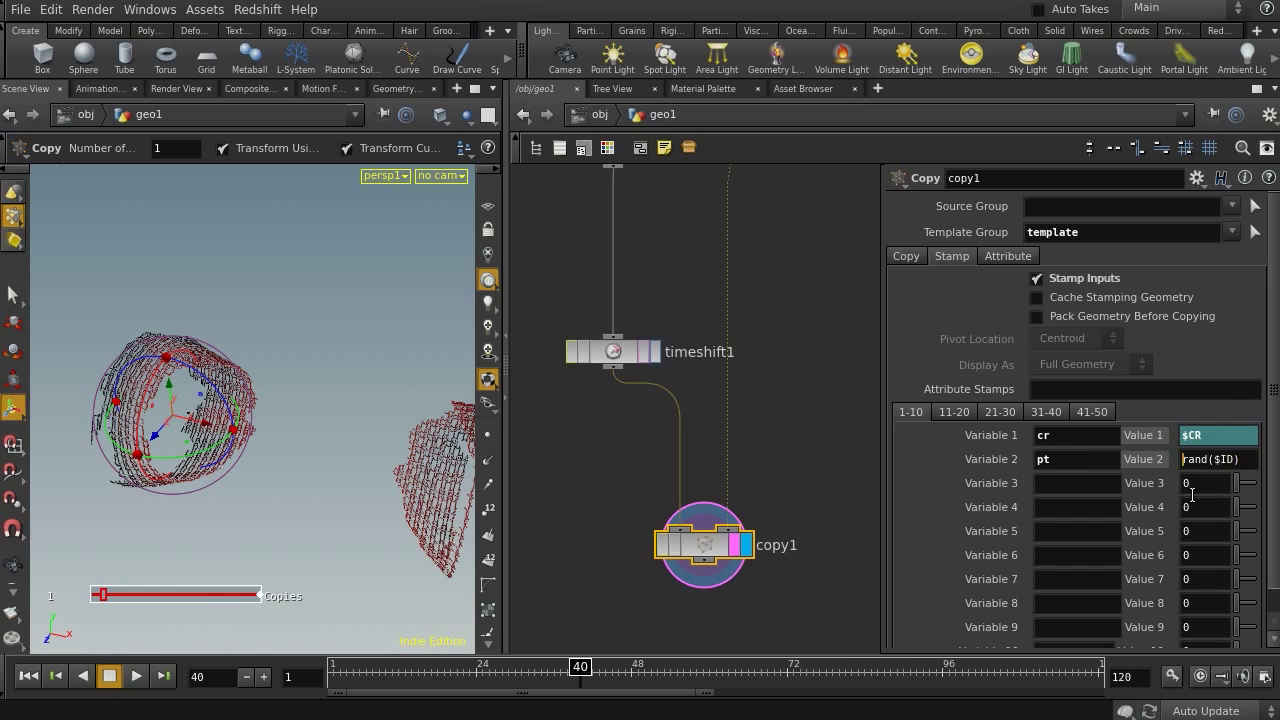
type("2")
type("*")
type("-1")
key("Return")
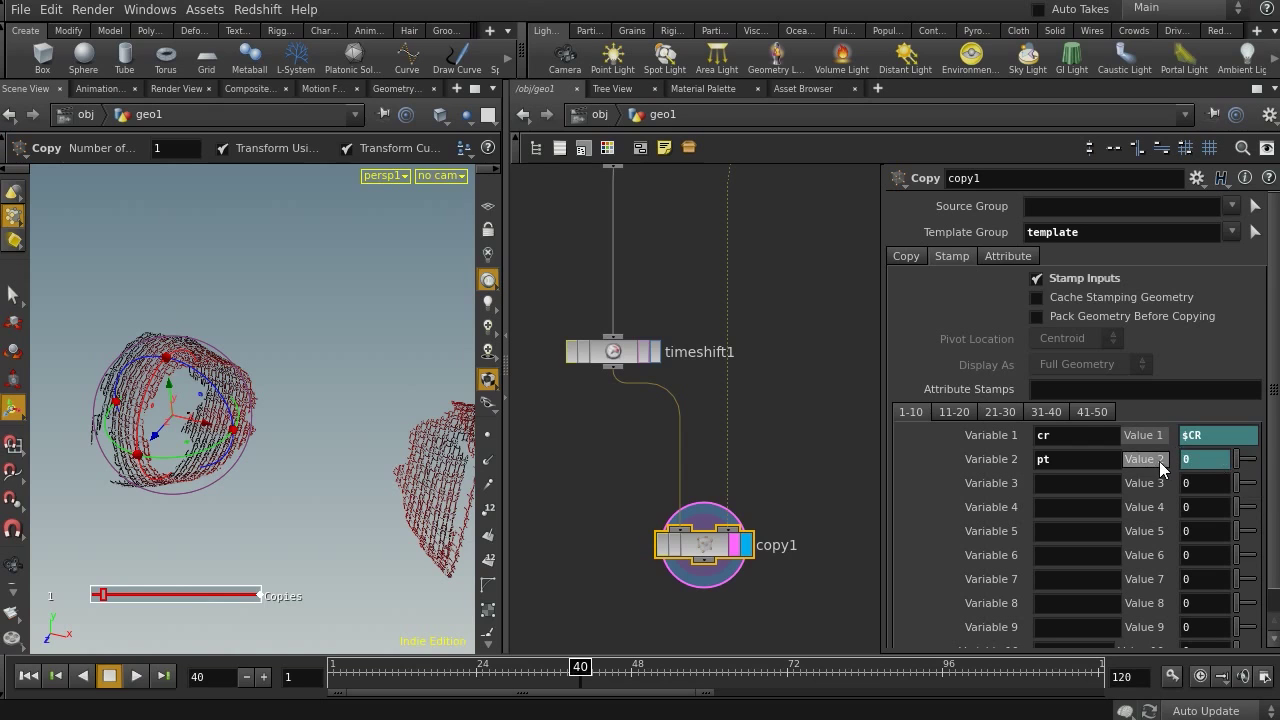
Replace timeshift1's default frame expression with 40*stamp("../copy1/","cr",0).
middle_click_drag(563, 470, 677, 549)
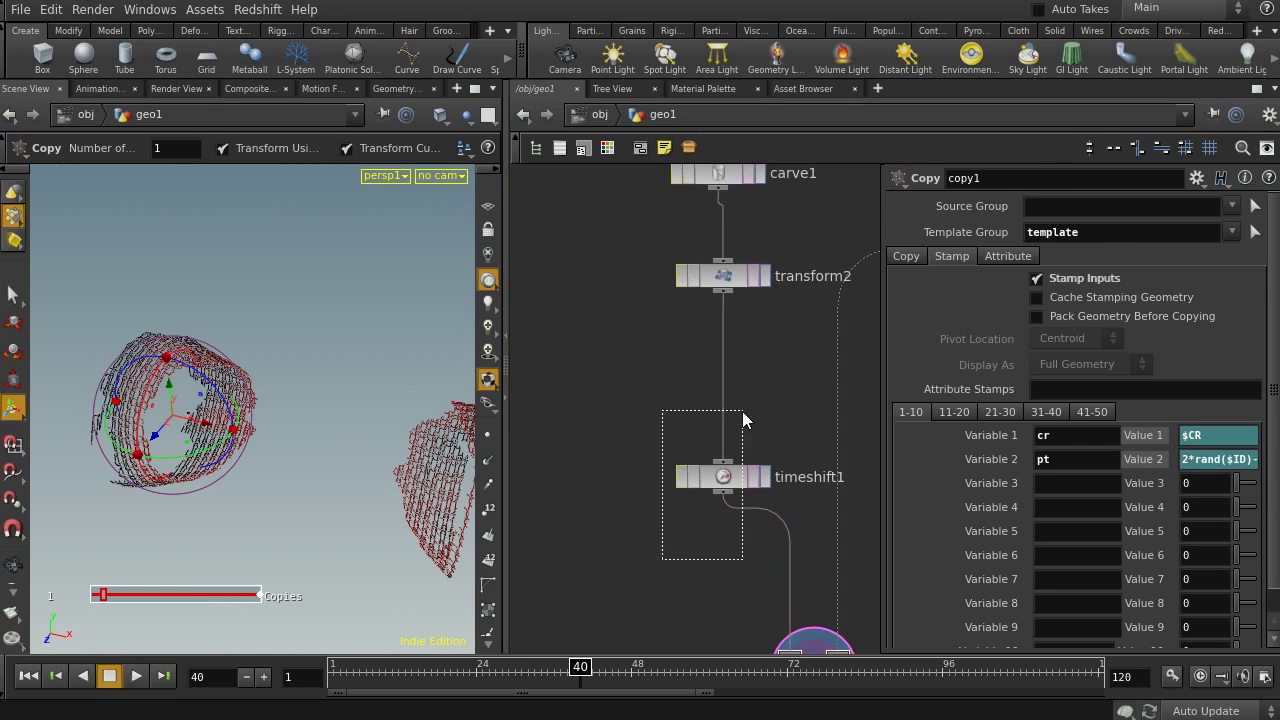
left_click(723, 476)
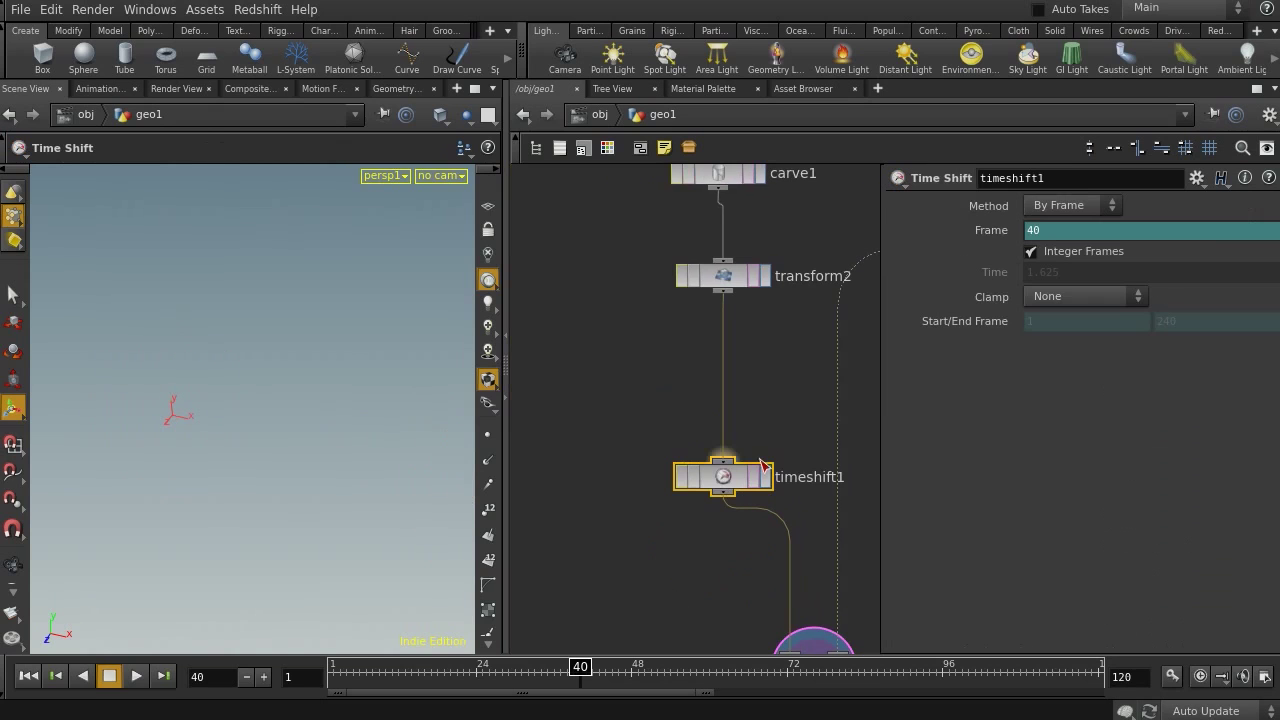
left_click(995, 230, "ctrl+shift")
left_click(1052, 231)
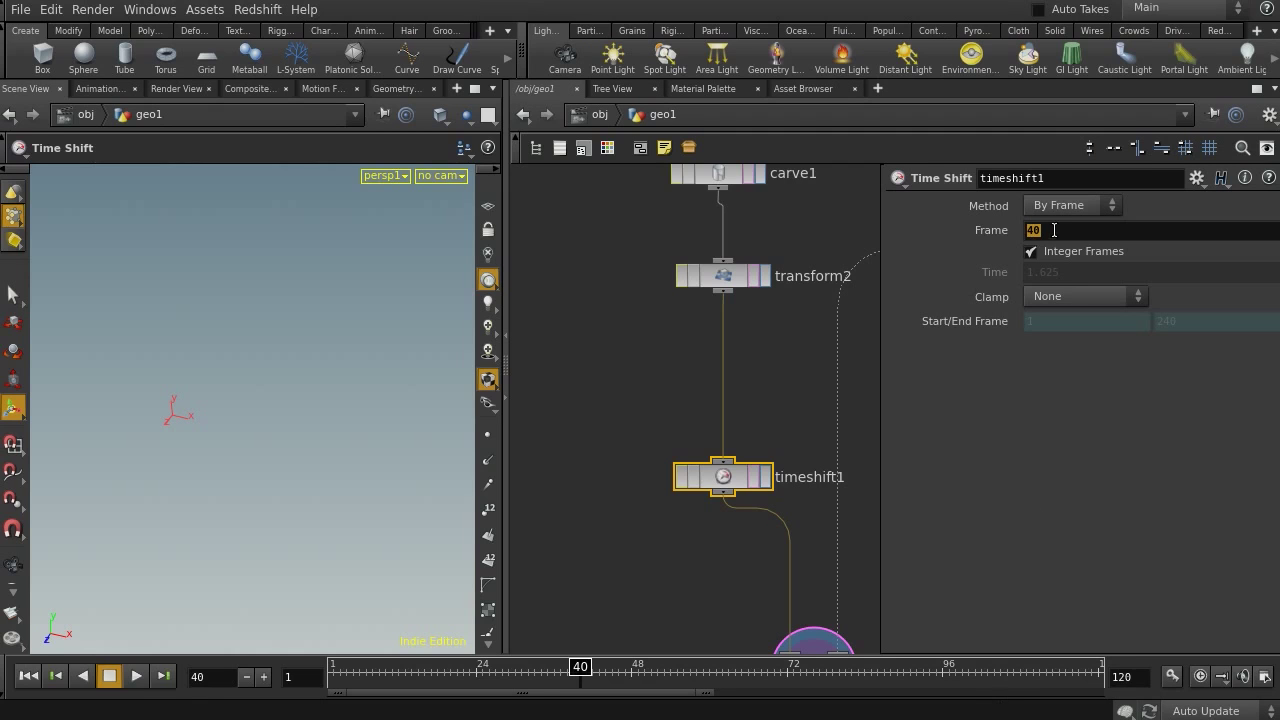
type("*")
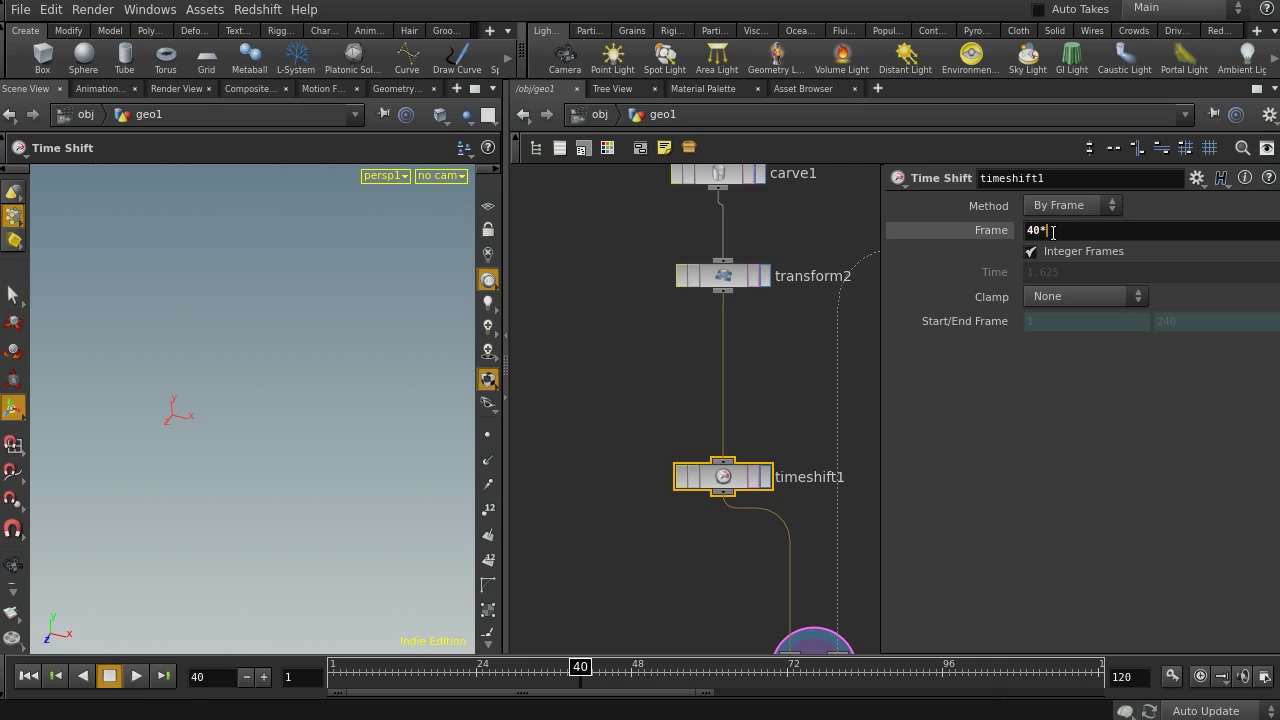
type("sta")
type("./cop")
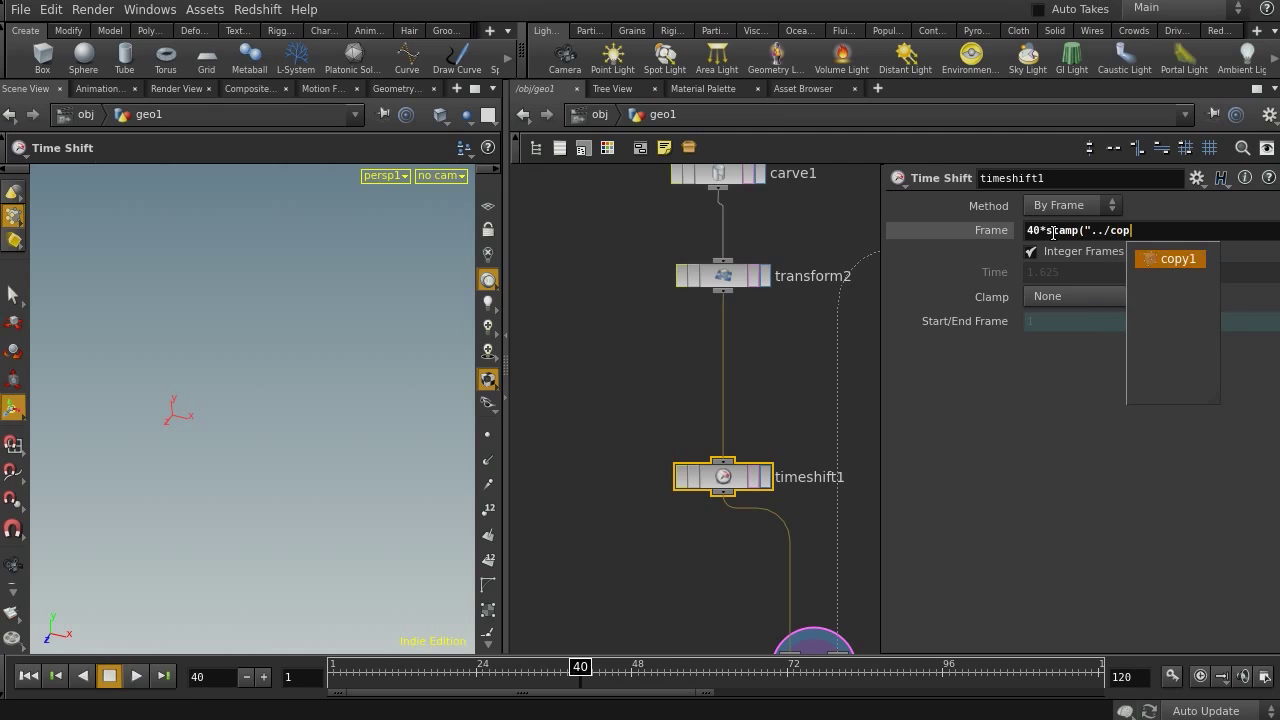
type("y1/\",\"cr\",0")
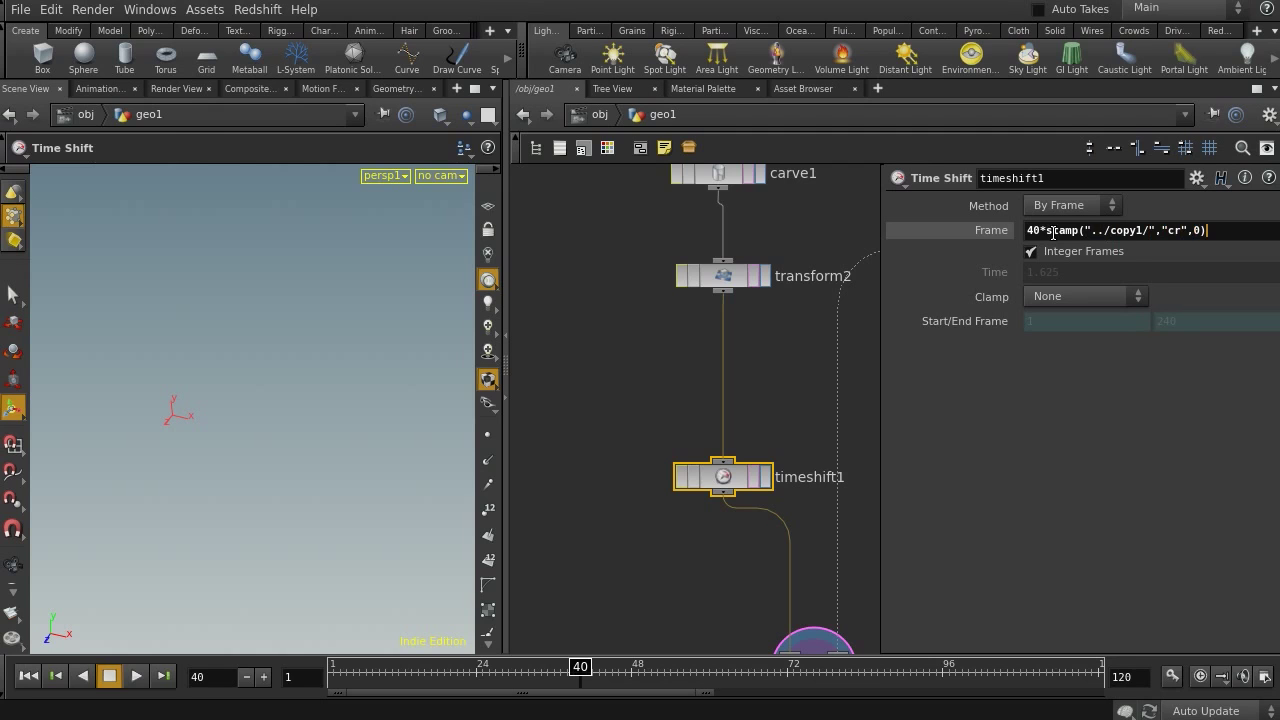
key("Return")
Select copy1 and scrub the timeline up to frame 40 to check the curling of the copied curves.
middle_click_drag(717, 590, 654, 380)
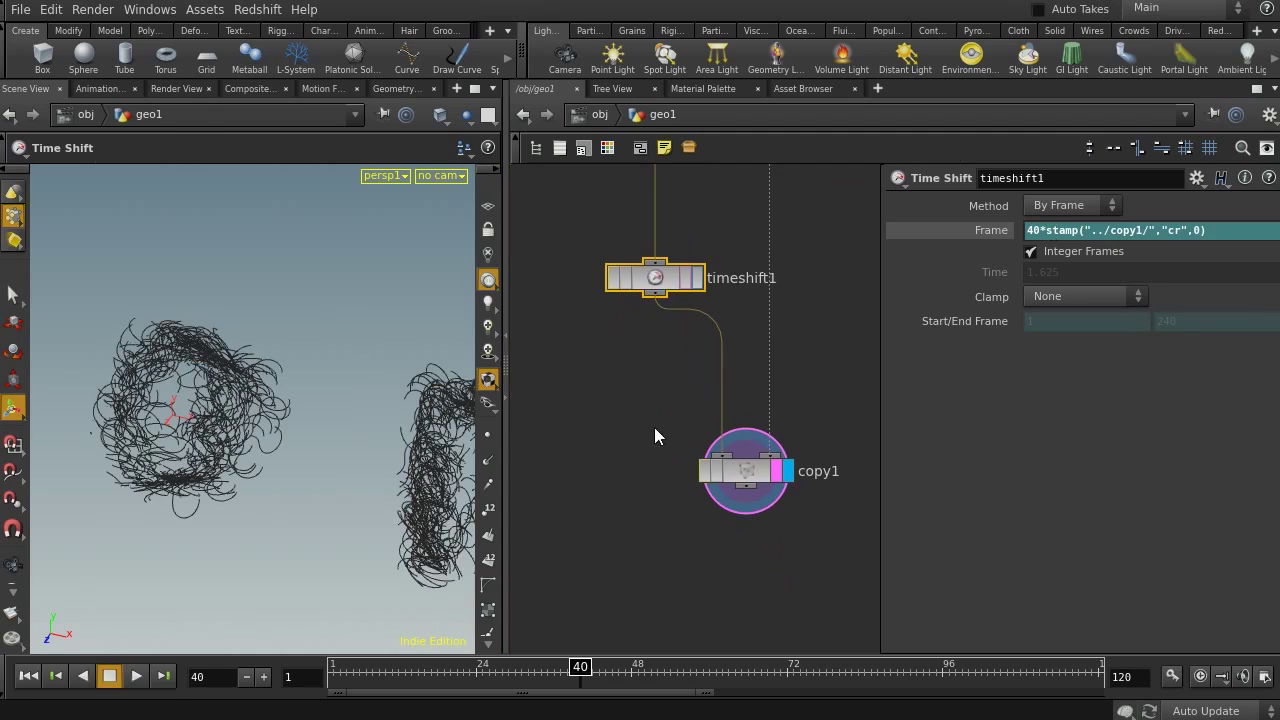
left_click(740, 471)
left_click_drag(541, 670, 580, 660)
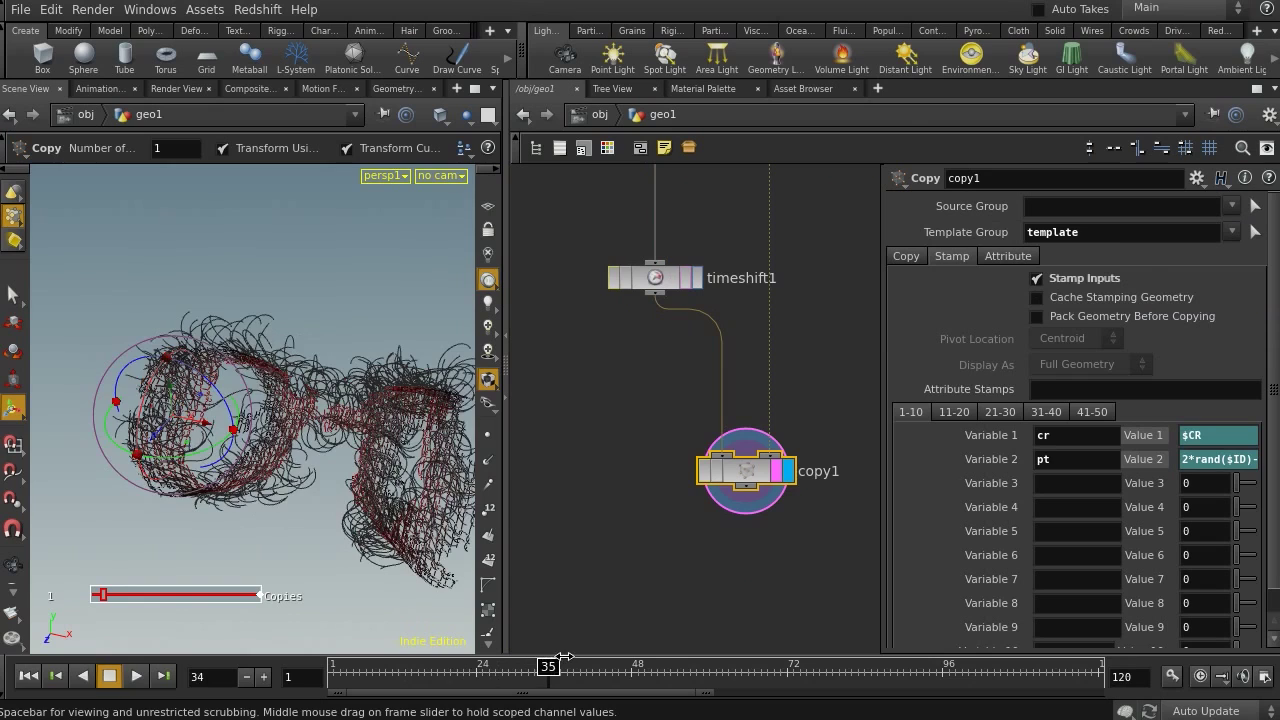
Examine the copied curls on both torn ends from several angles and review the node network around copy1.
key("Escape")
left_click_drag(165, 420, 303, 329)
mouse_move(303, 329)
right_mouse_down()
mouse_move(417, 331)
mouse_move(297, 334)
right_mouse_up()
left_click_drag(297, 334, 529, 363)
middle_click_drag(292, 359, 386, 357)
right_click_drag(355, 355, 210, 366)
middle_click_drag(740, 323, 650, 614)
left_click_drag(760, 264, 778, 405)
middle_click_drag(778, 397, 748, 411)
middle_click_drag(758, 535, 818, 363)
left_click(680, 591)
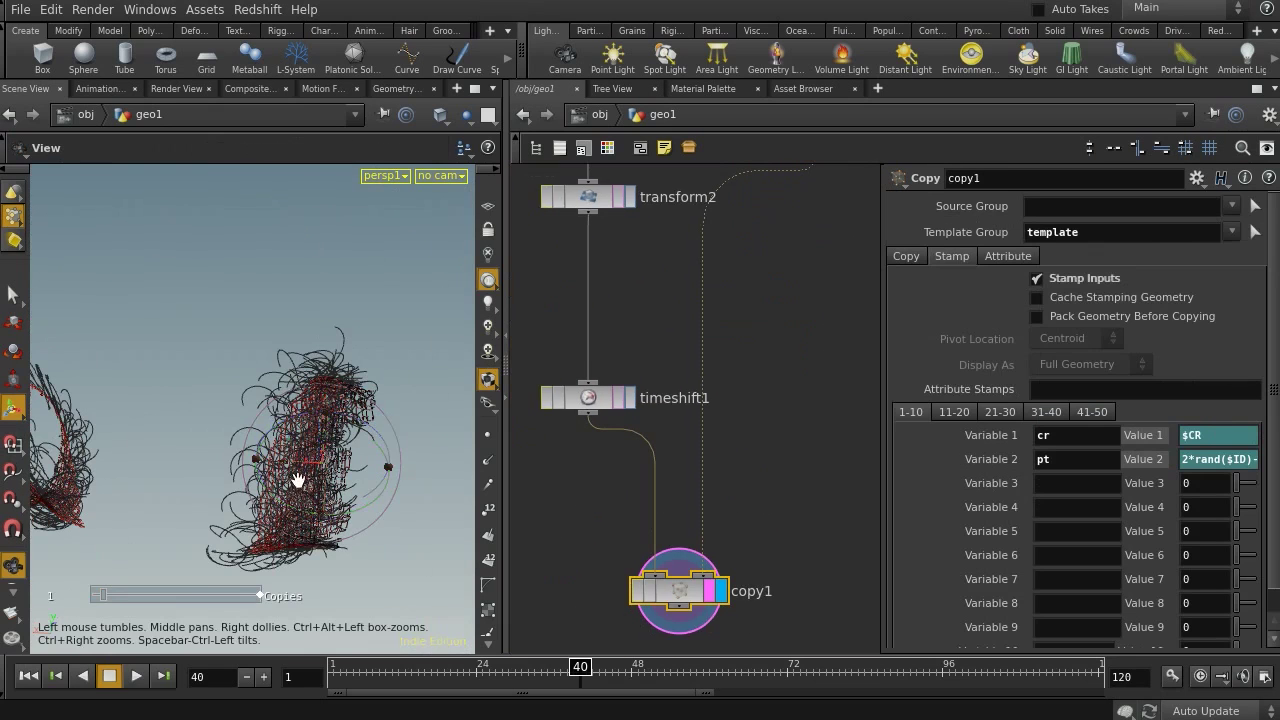
middle_click_drag(244, 486, 343, 457)
right_click_drag(343, 457, 284, 457)
left_click_drag(284, 457, 286, 426)
key("Return")
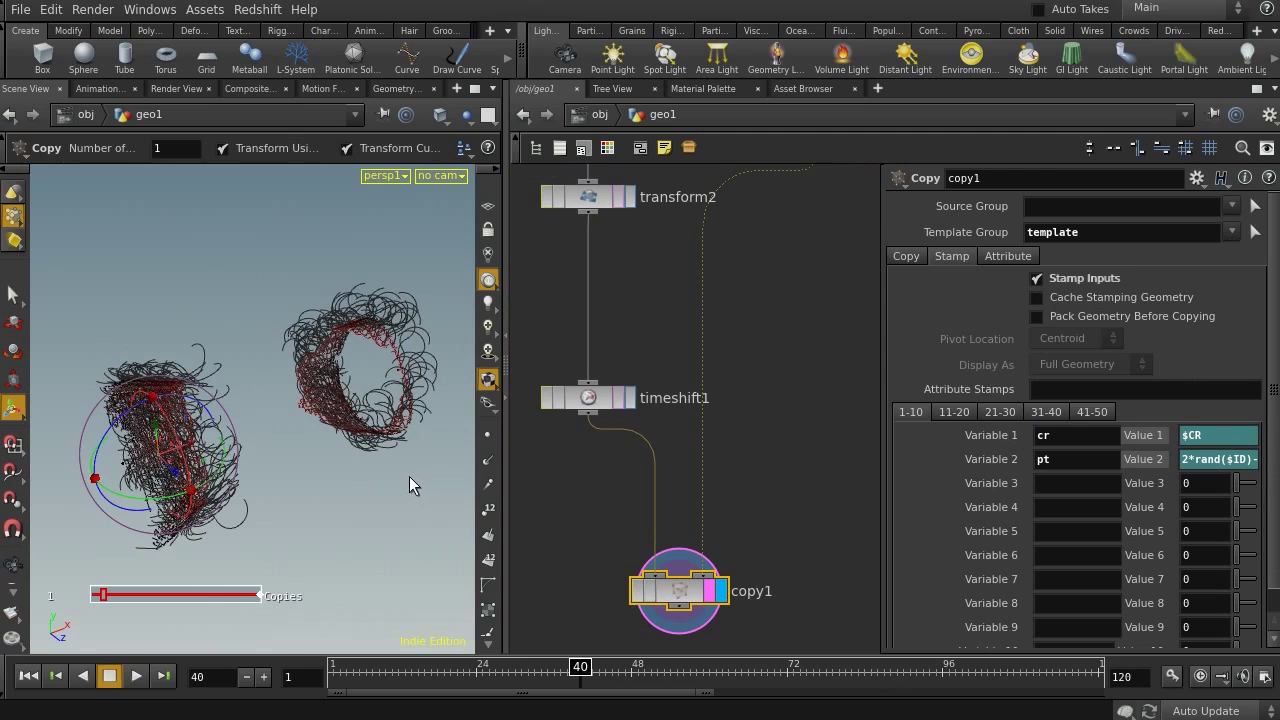
Insert a Transform node between transform2 and timeshift1.
key("s")
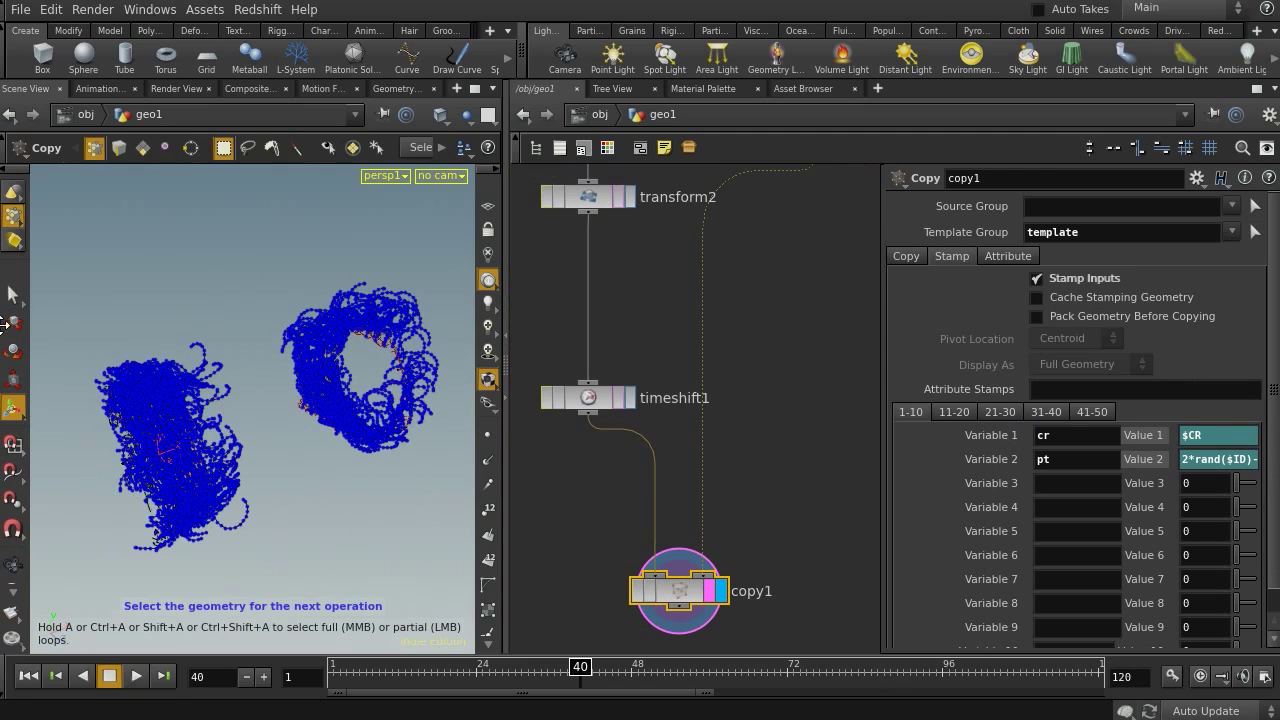
key("s")
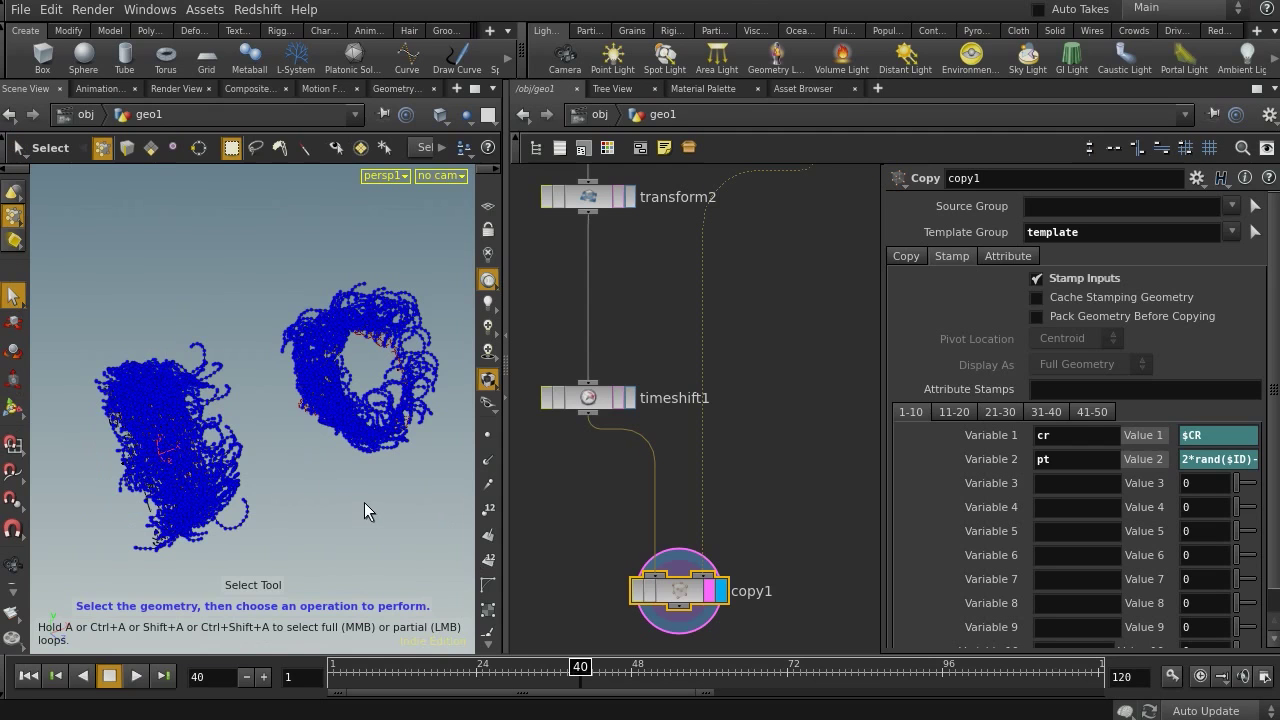
key("Escape")
left_click_drag(320, 482, 386, 474)
middle_click_drag(621, 337, 704, 421)
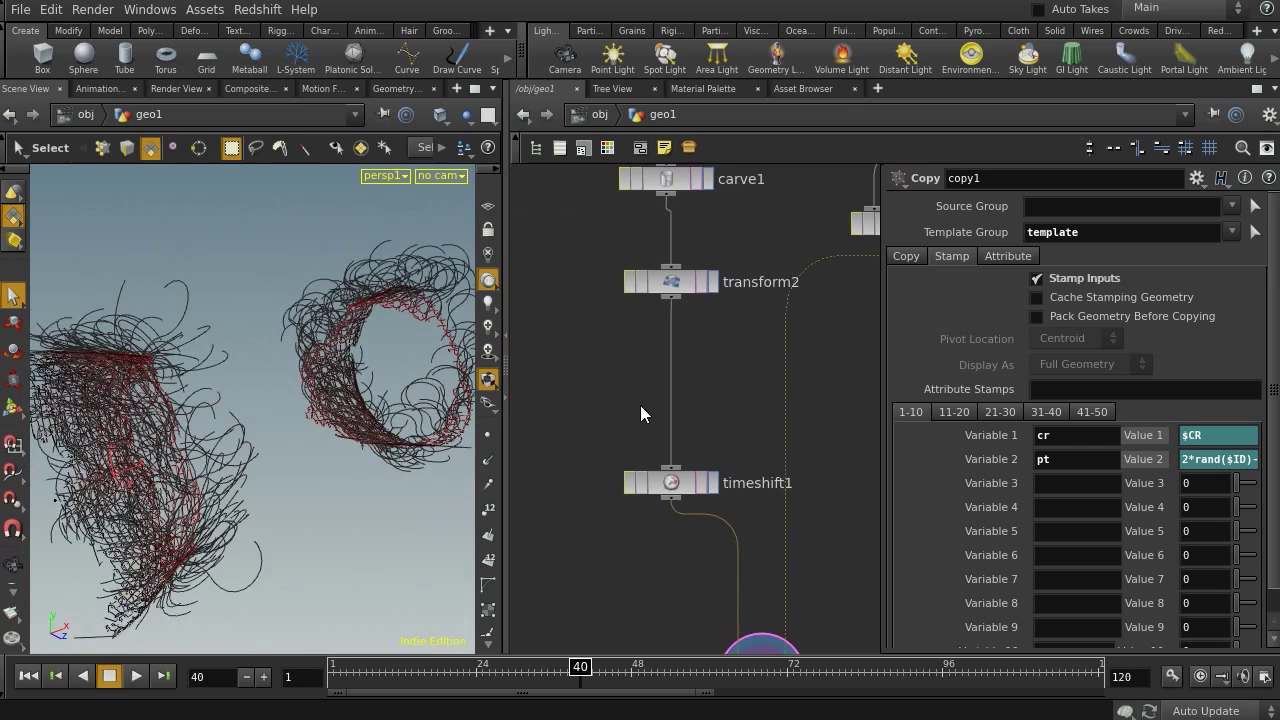
key("Tab")
mouse_move(710, 402)
left_click(859, 287)
left_click(614, 368)
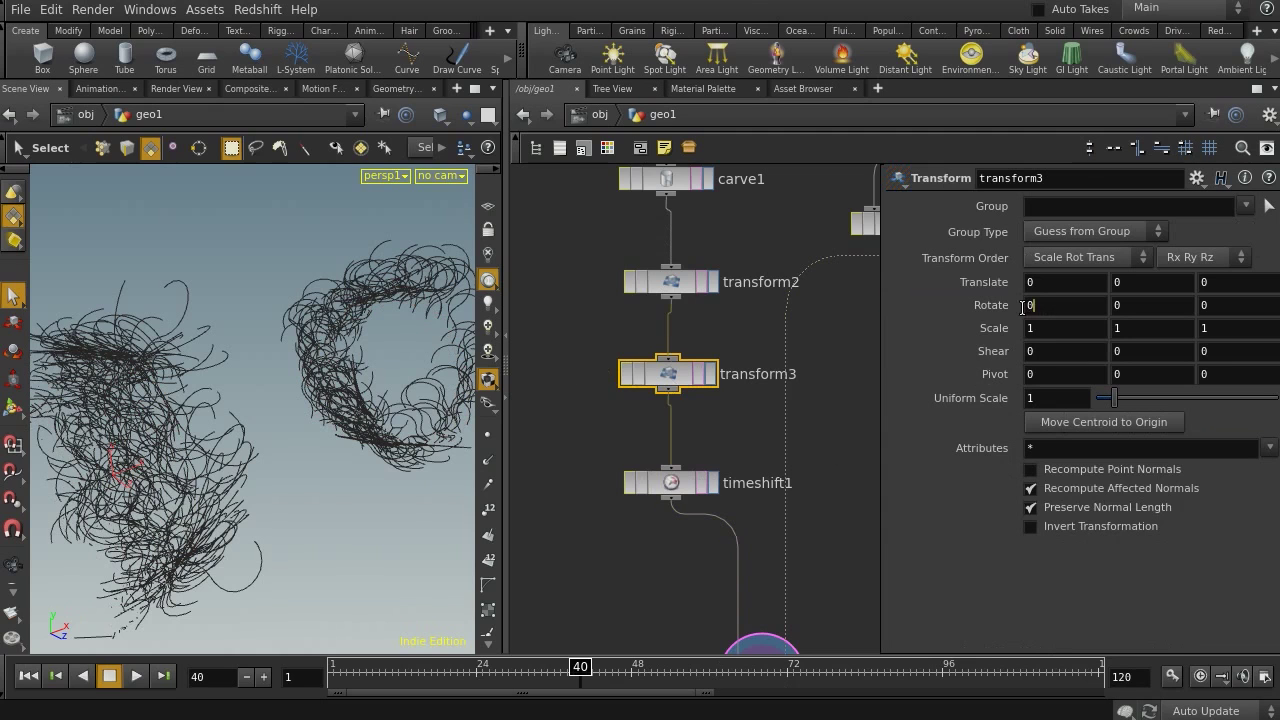
Set the X rotation of transform3 to 90.
left_click(1059, 308)
type("90")
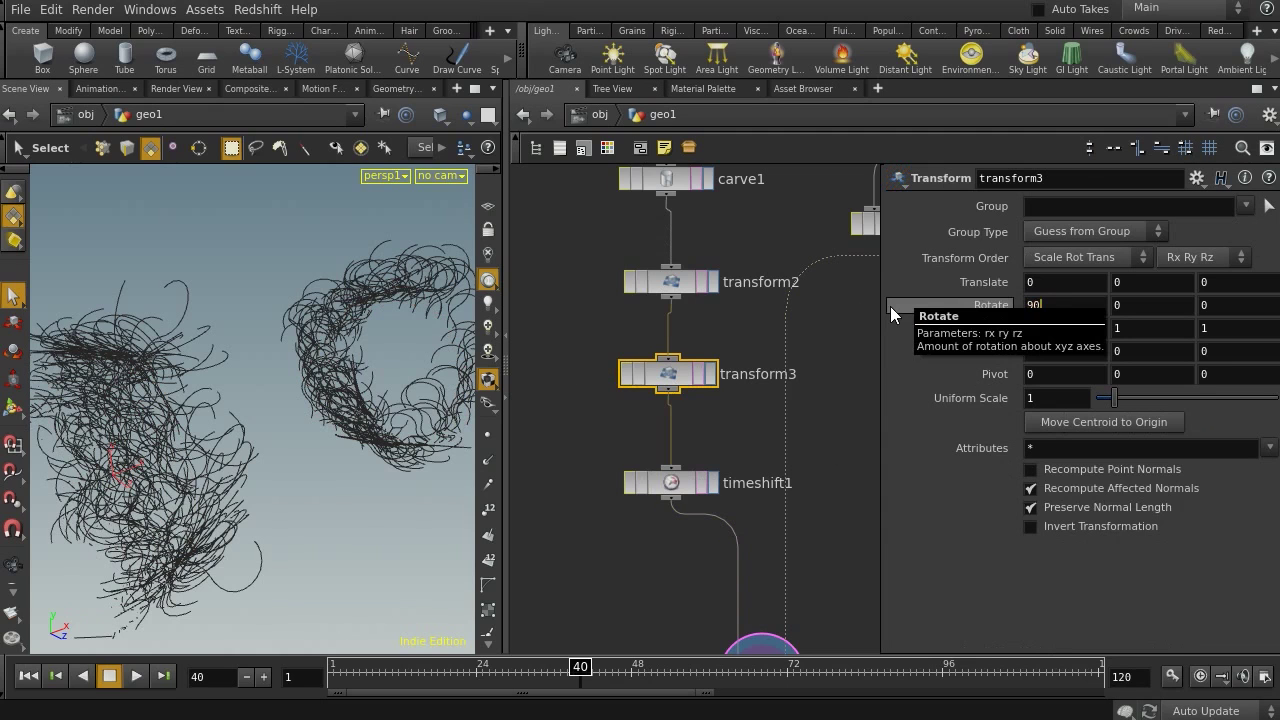
key("Return")
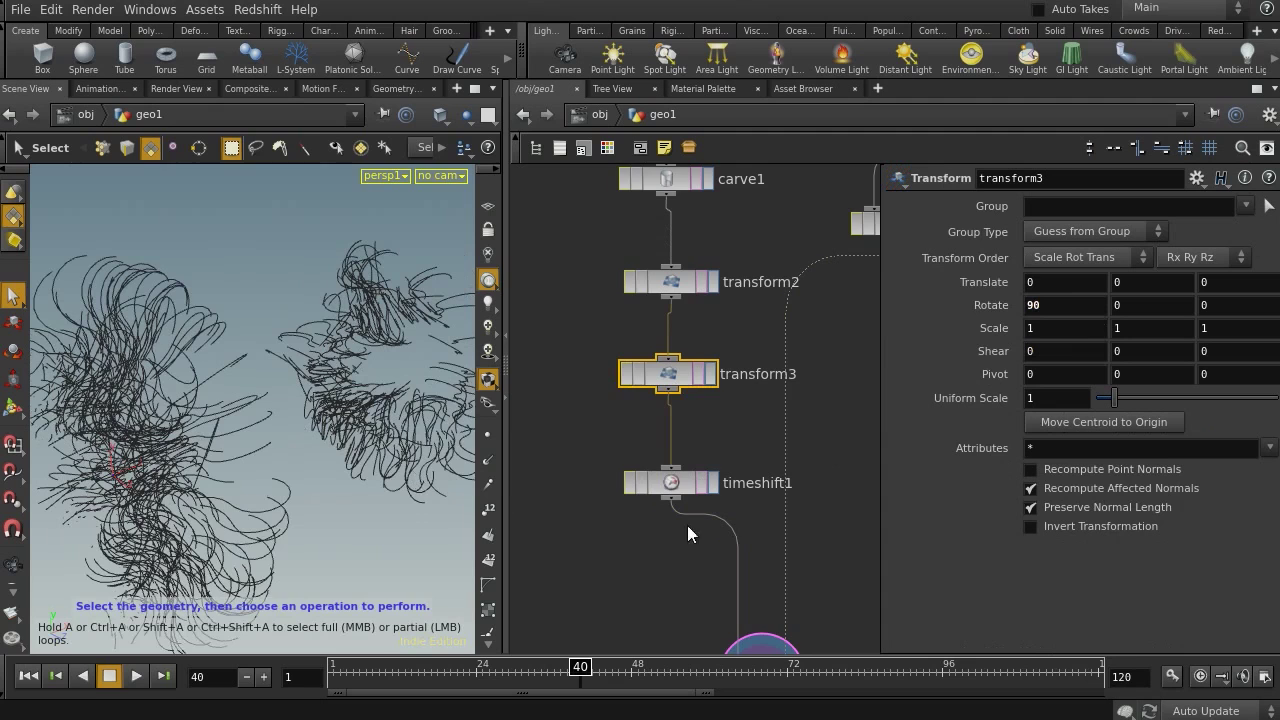
Scrub the timeline to frame 11 and examine the direction of the rotated copies along the torn edge.
middle_click_drag(686, 517, 655, 363)
left_click(368, 666)
left_click_drag(368, 666, 393, 666)
left_click_drag(375, 420, 240, 432)
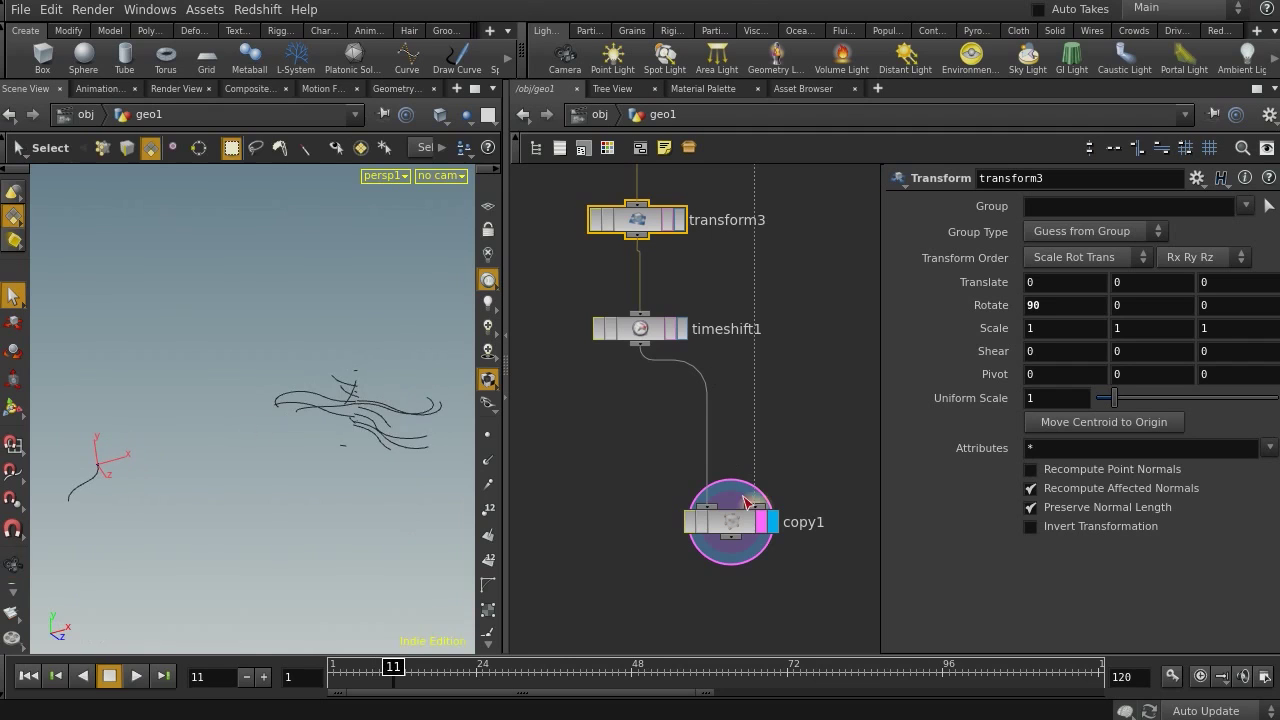
middle_click_drag(731, 365, 580, 597)
left_click(786, 299)
key("space")
left_click_drag(360, 389, 300, 430)
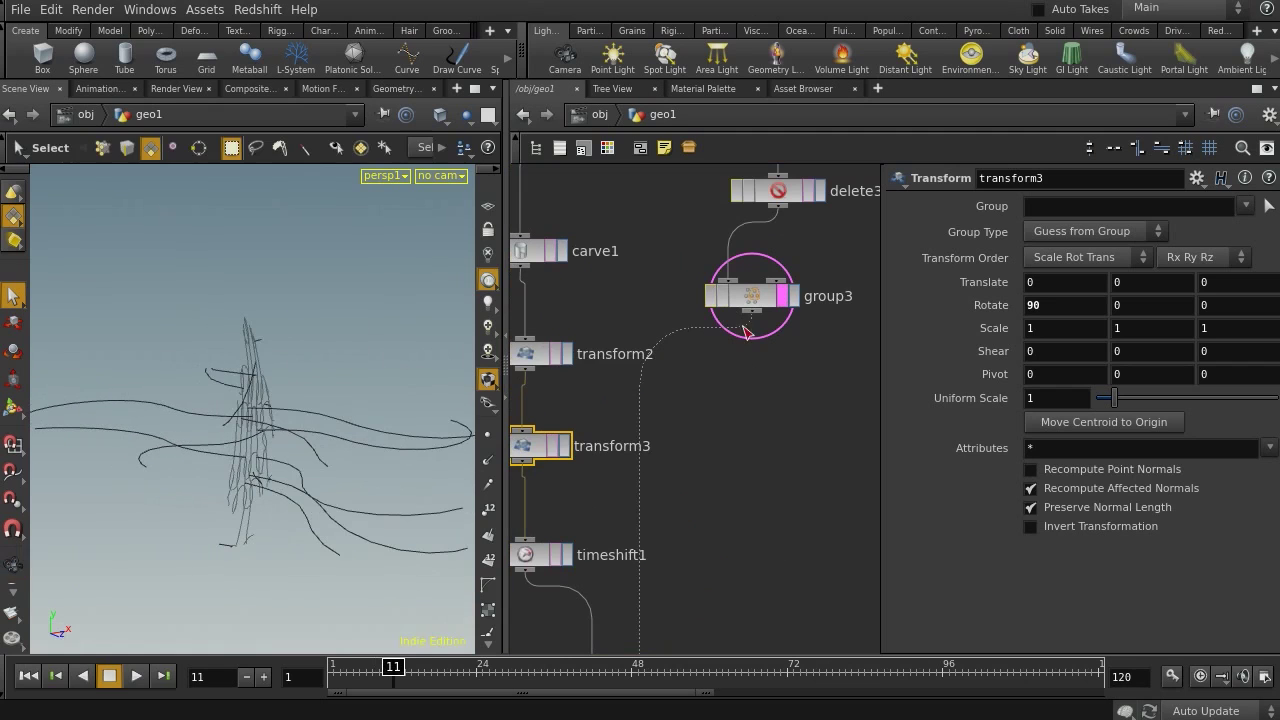
Display group3, turn on point normals in the viewport and examine the normals along the torn edge.
left_click(793, 294)
left_click(752, 296)
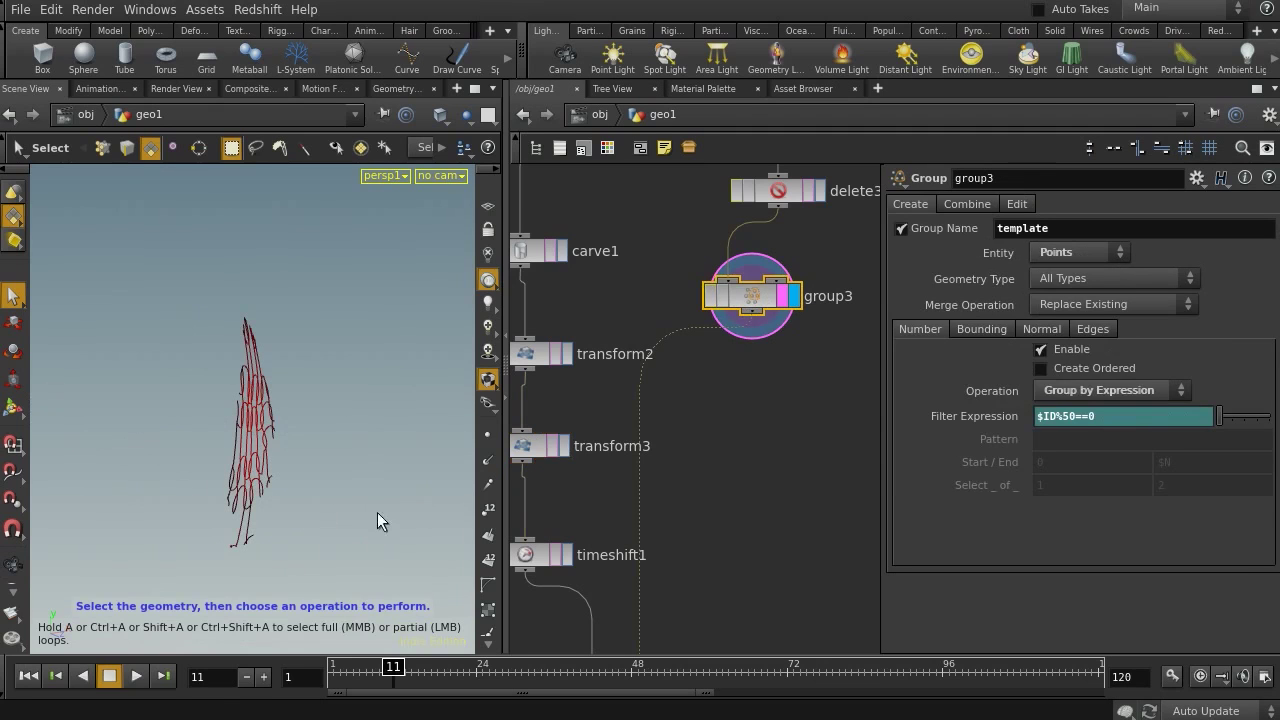
left_click(488, 460)
left_click(89, 88)
left_click(28, 89)
key("space")
left_click_drag(275, 440, 323, 420)
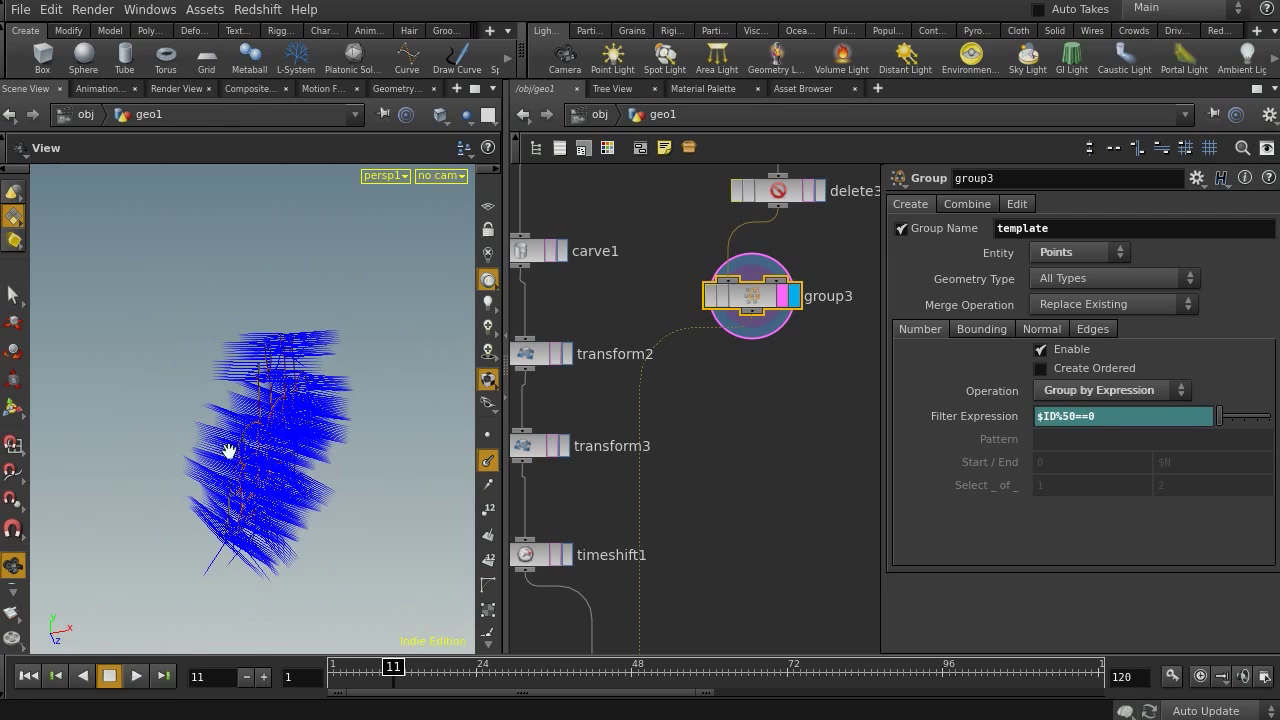
left_click_drag(229, 451, 254, 440)
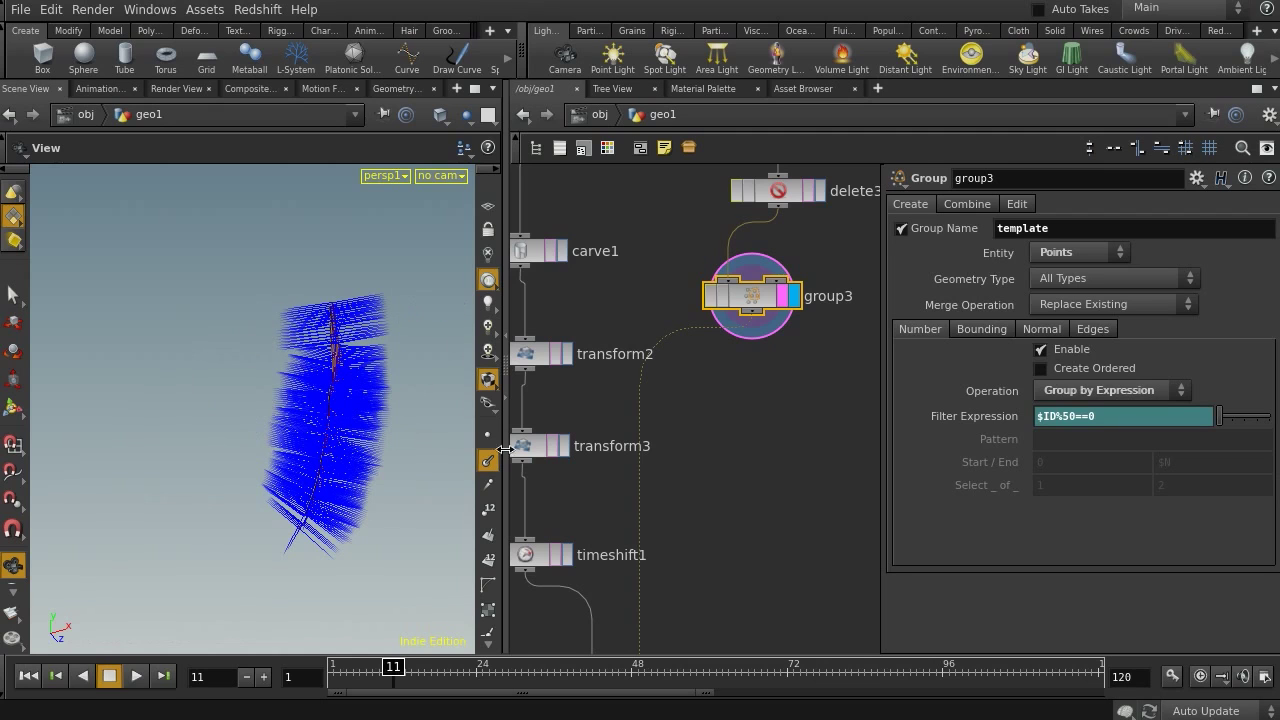
middle_click_drag(383, 391, 333, 430)
right_click_drag(318, 428, 240, 404)
Move delete2 down to make room and insert a Point node between ripple1 and delete2.
middle_click_drag(707, 389, 666, 650)
middle_click_drag(663, 328, 652, 606)
middle_click_drag(627, 429, 586, 583)
mouse_move(683, 406)
left_mouse_down()
mouse_move(602, 480)
mouse_move(695, 425)
left_mouse_up()
middle_click_drag(770, 494, 715, 430)
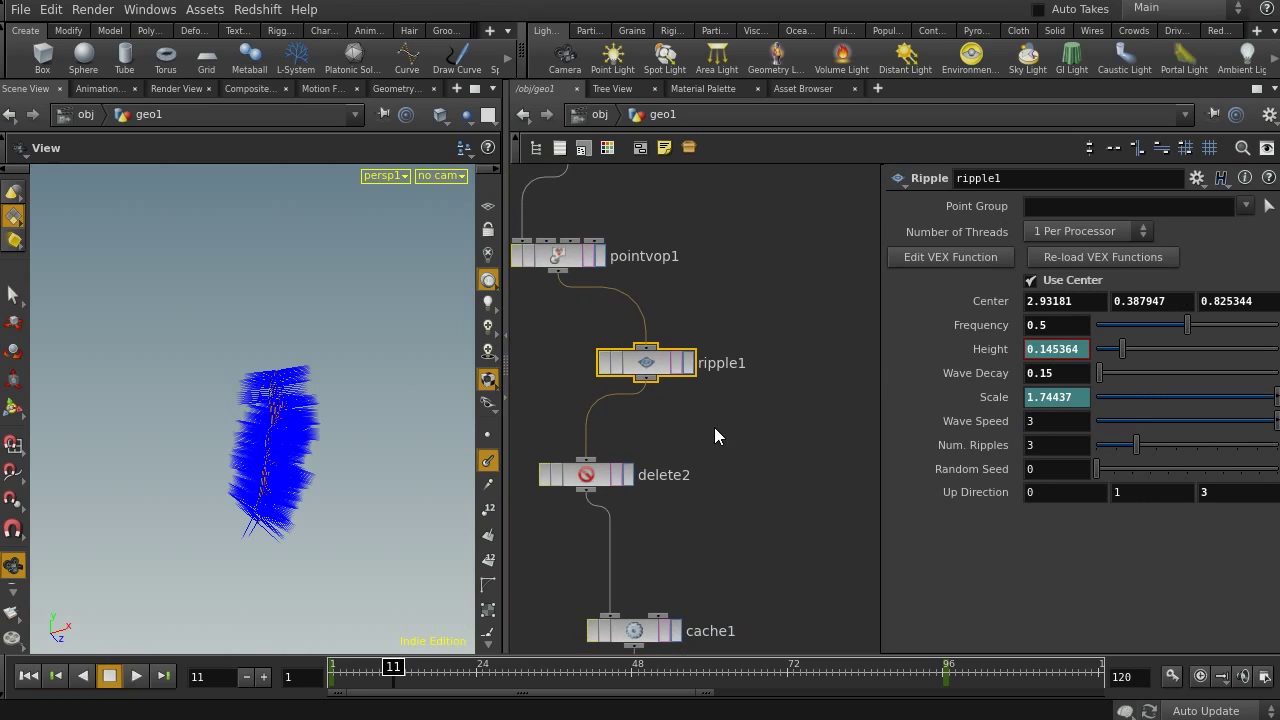
middle_click_drag(714, 427, 775, 368)
left_click_drag(647, 417, 647, 466)
key("Tab")
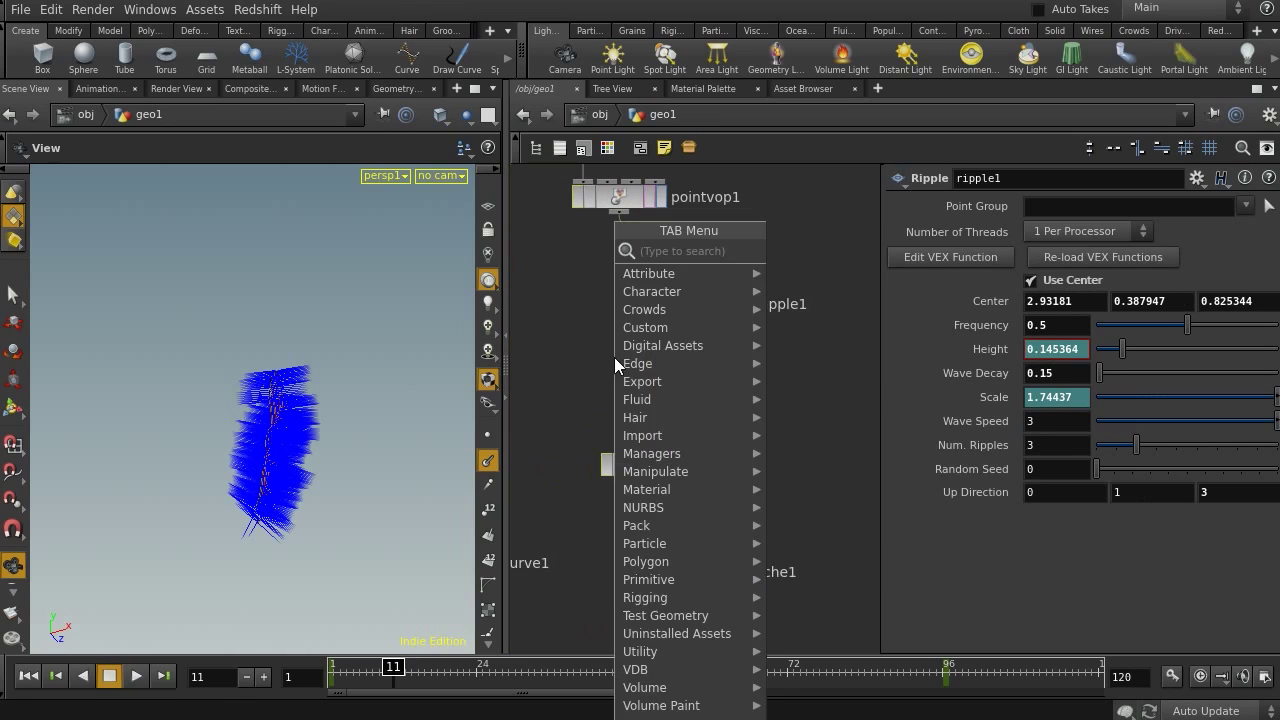
type("point")
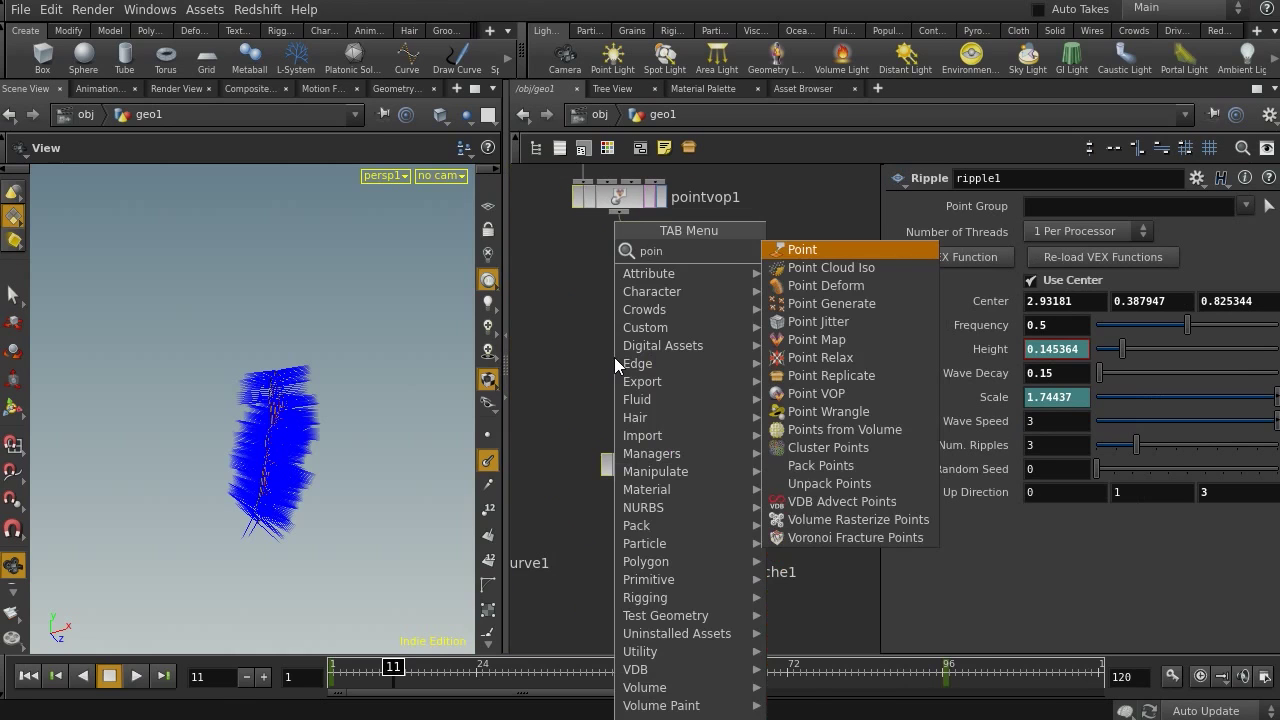
key("Return")
left_click(631, 379)
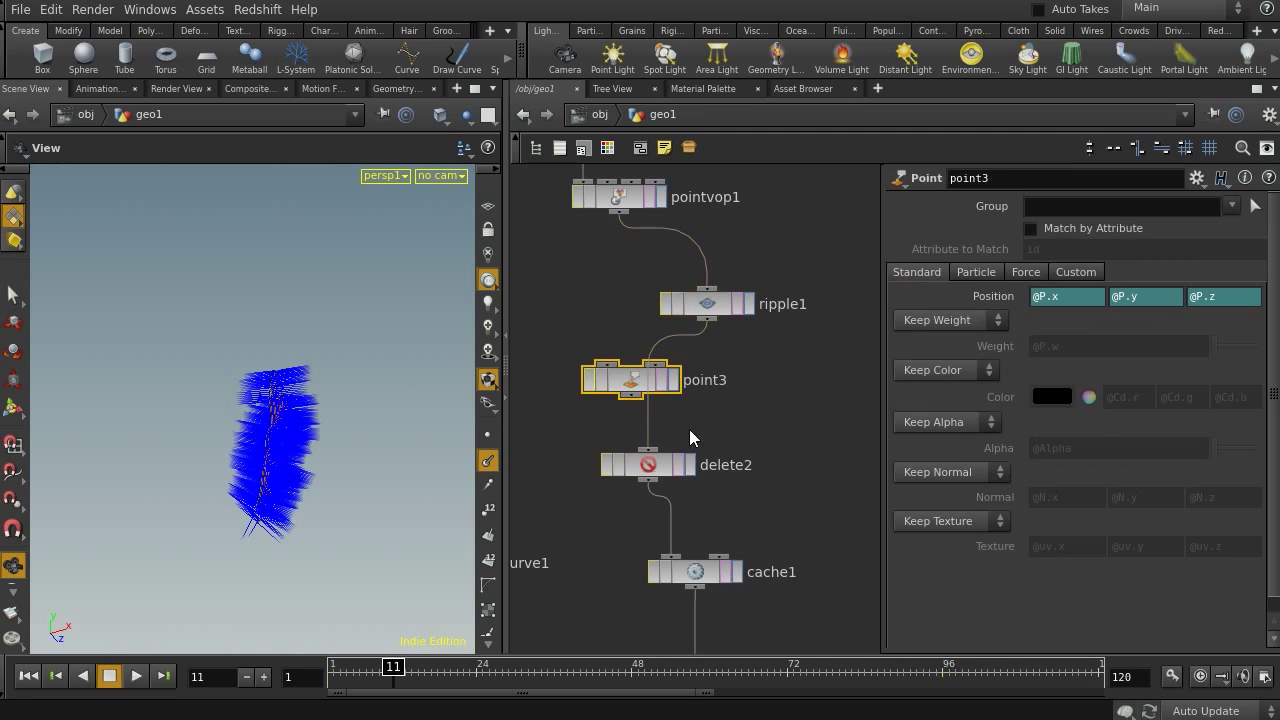
Wire ripple1 into the first input of point3 and pointvop1 into its second input.
middle_click(637, 399)
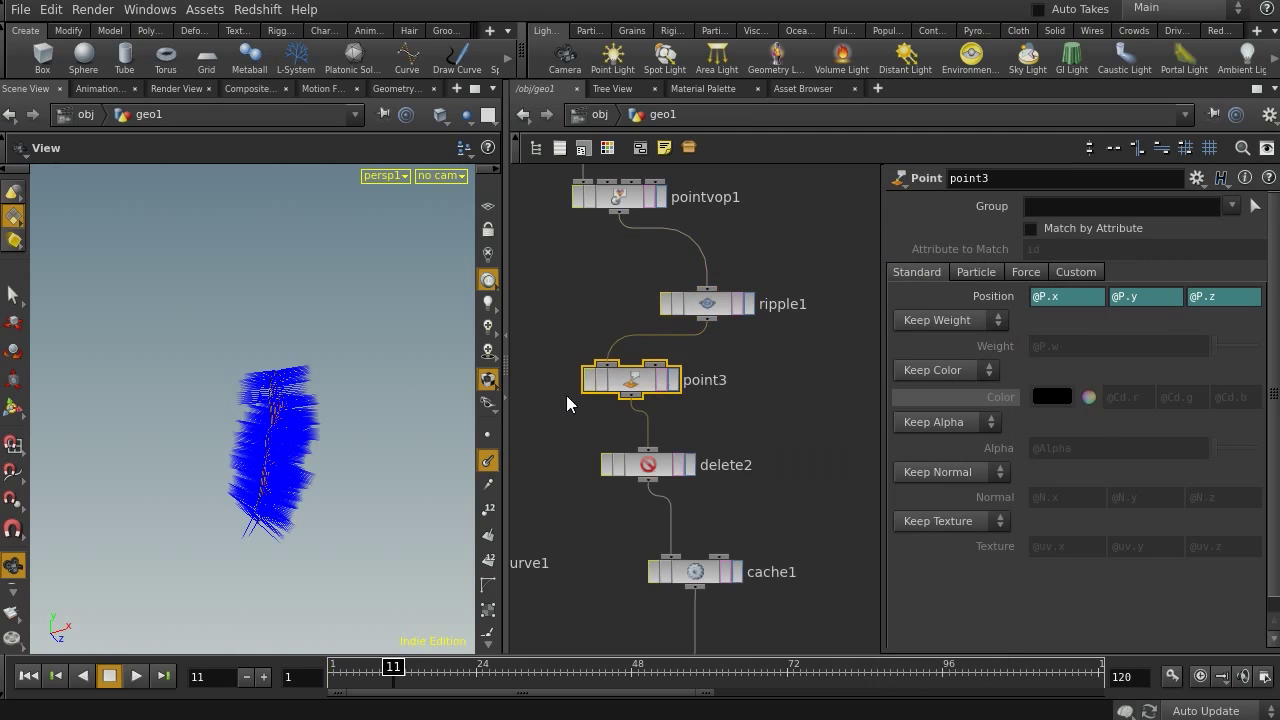
left_click_drag(657, 363, 619, 212)
left_click(710, 304)
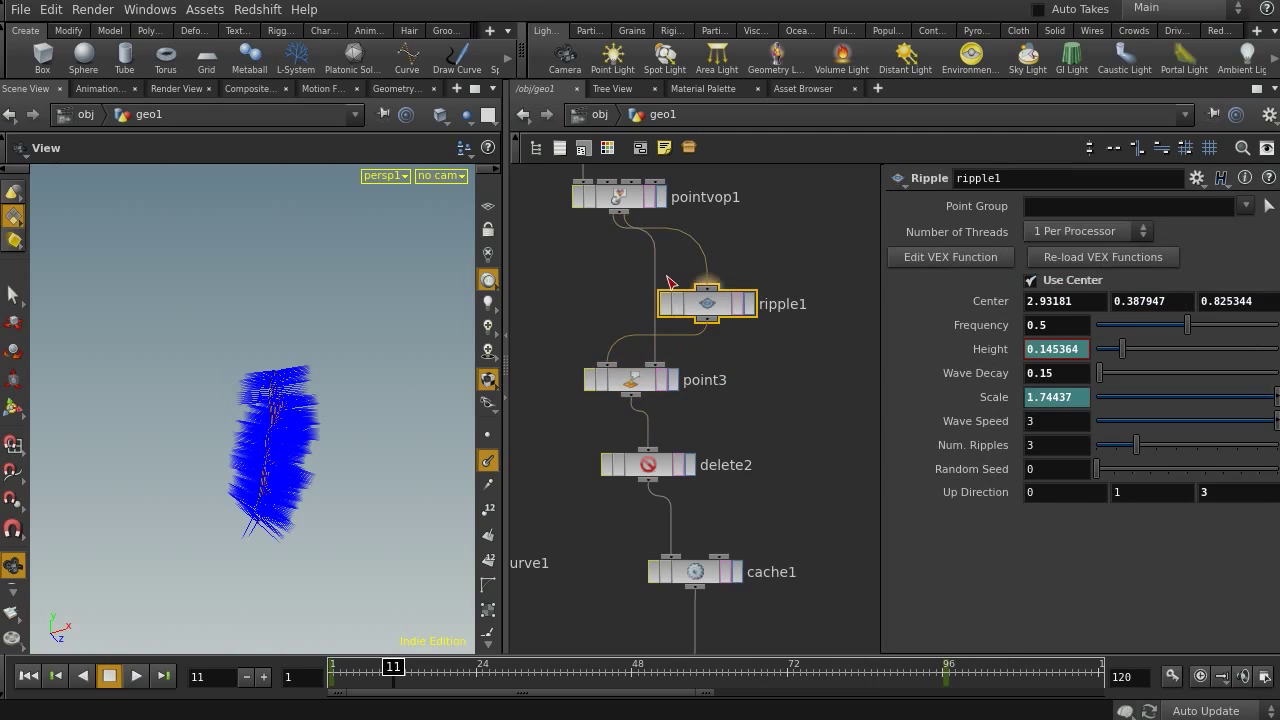
Add normals in point3 with the expressions $NX2, $NY2 and $NZ2 so they come from the second input.
left_click_drag(729, 357, 574, 410)
left_click(964, 473)
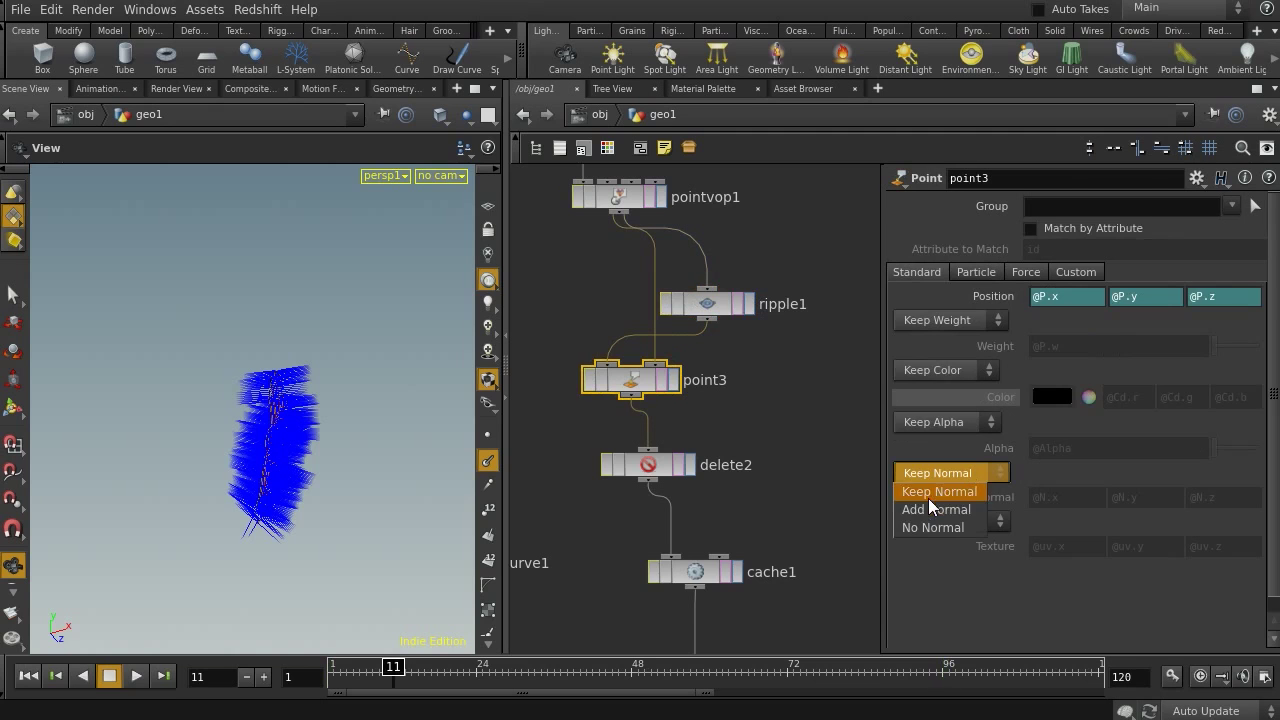
left_click(932, 510)
left_click(1078, 497)
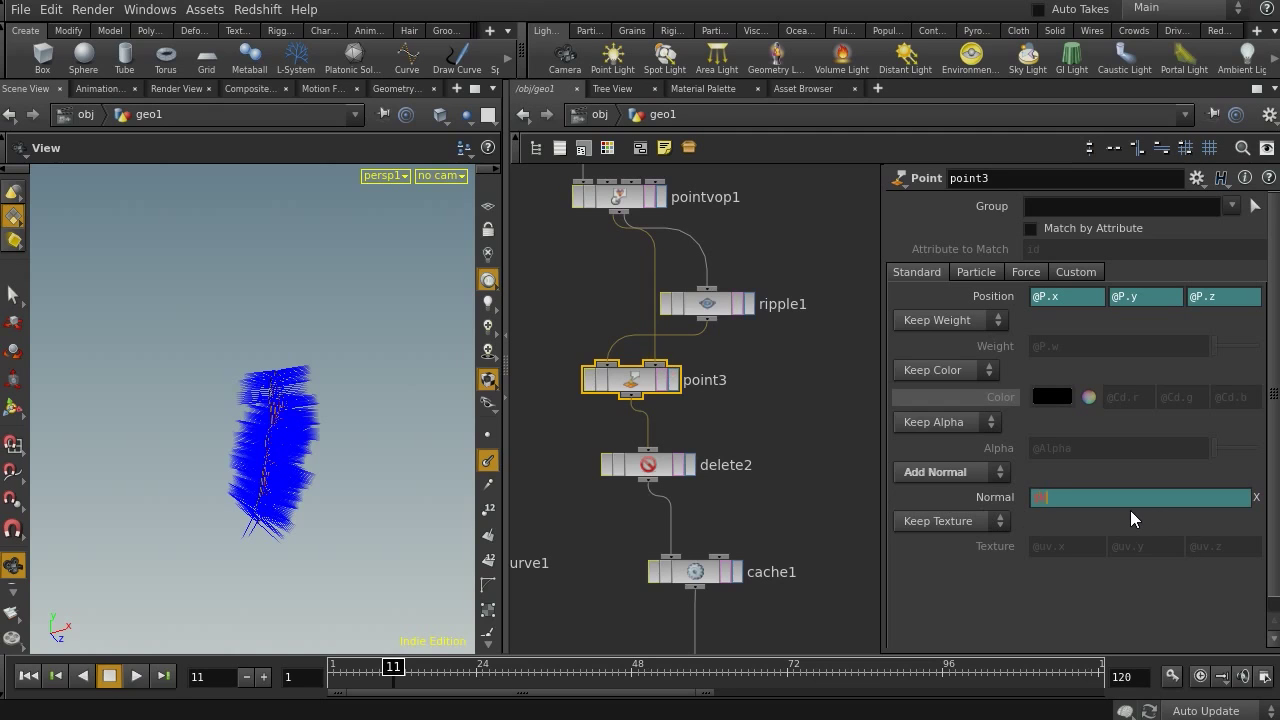
type("$NX2")
key("BackSpace")
key("BackSpace")
type("Y2")
key("Tab")
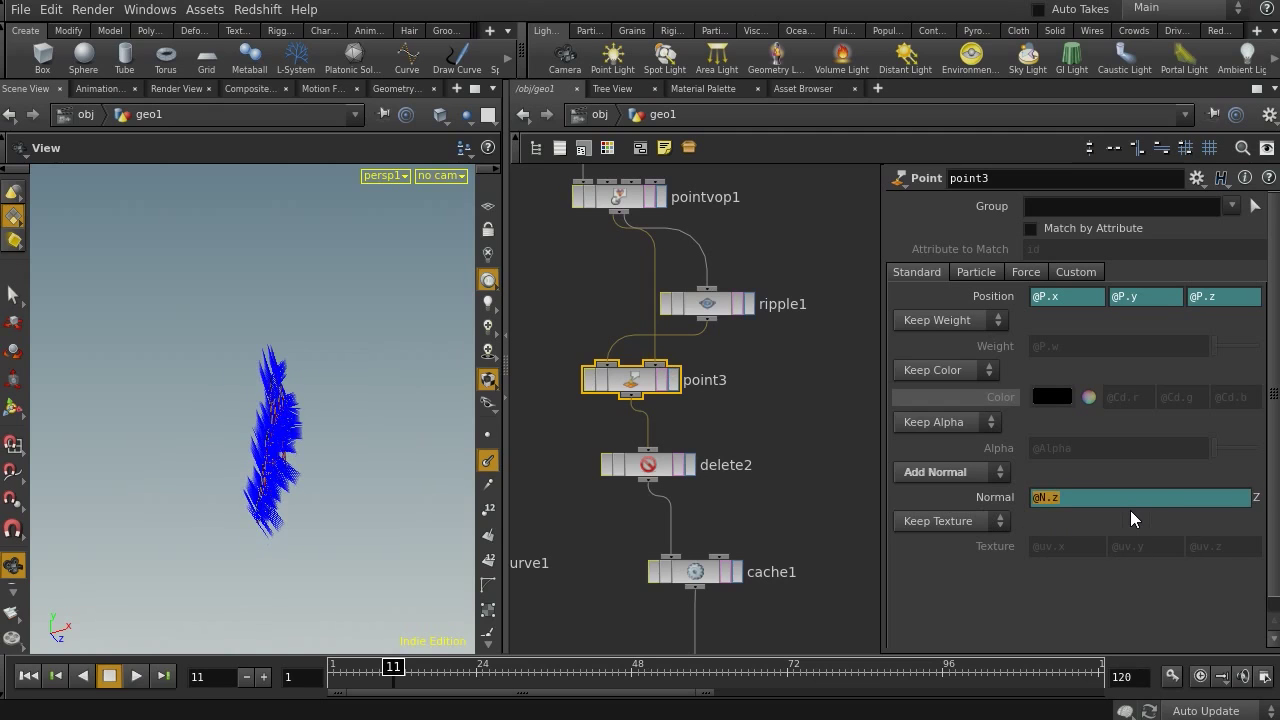
type("$NZ2")
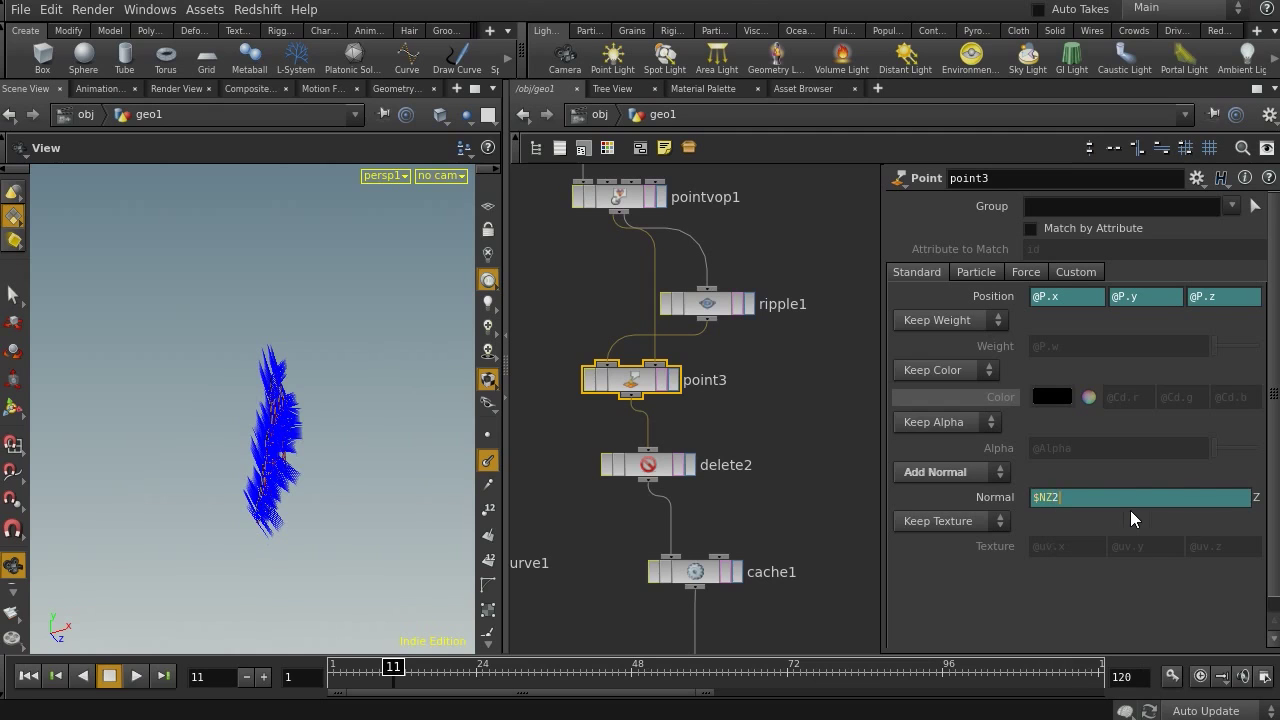
key("Return")
Inspect the updated normals, then switch the display to copy1 and select it.
left_click_drag(329, 463, 289, 360)
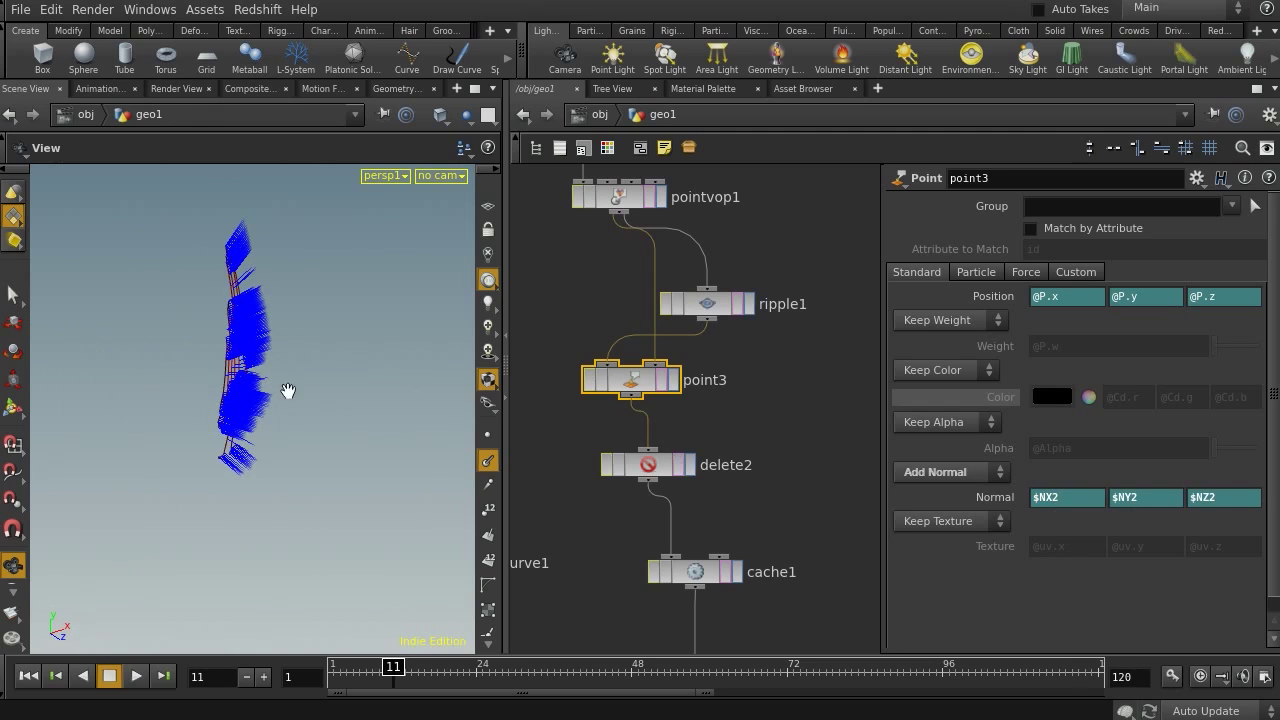
scroll(814, 414, "down", 10)
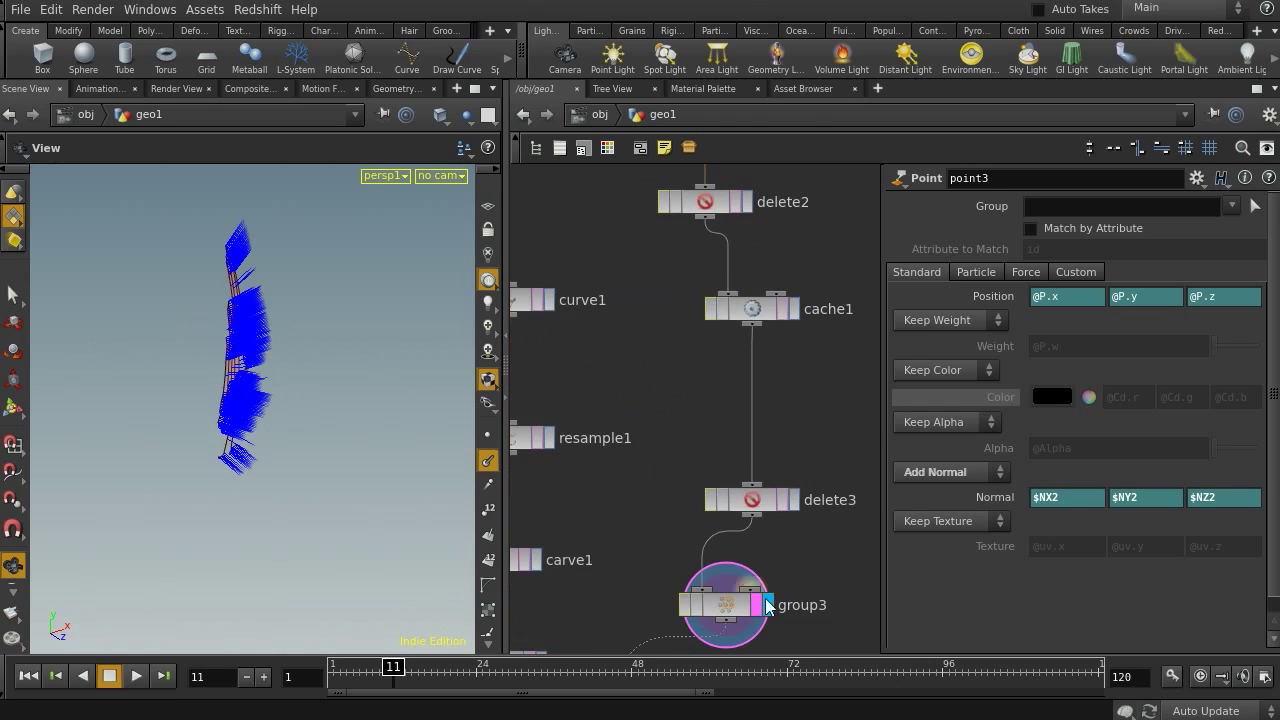
scroll(788, 541, "down", 6)
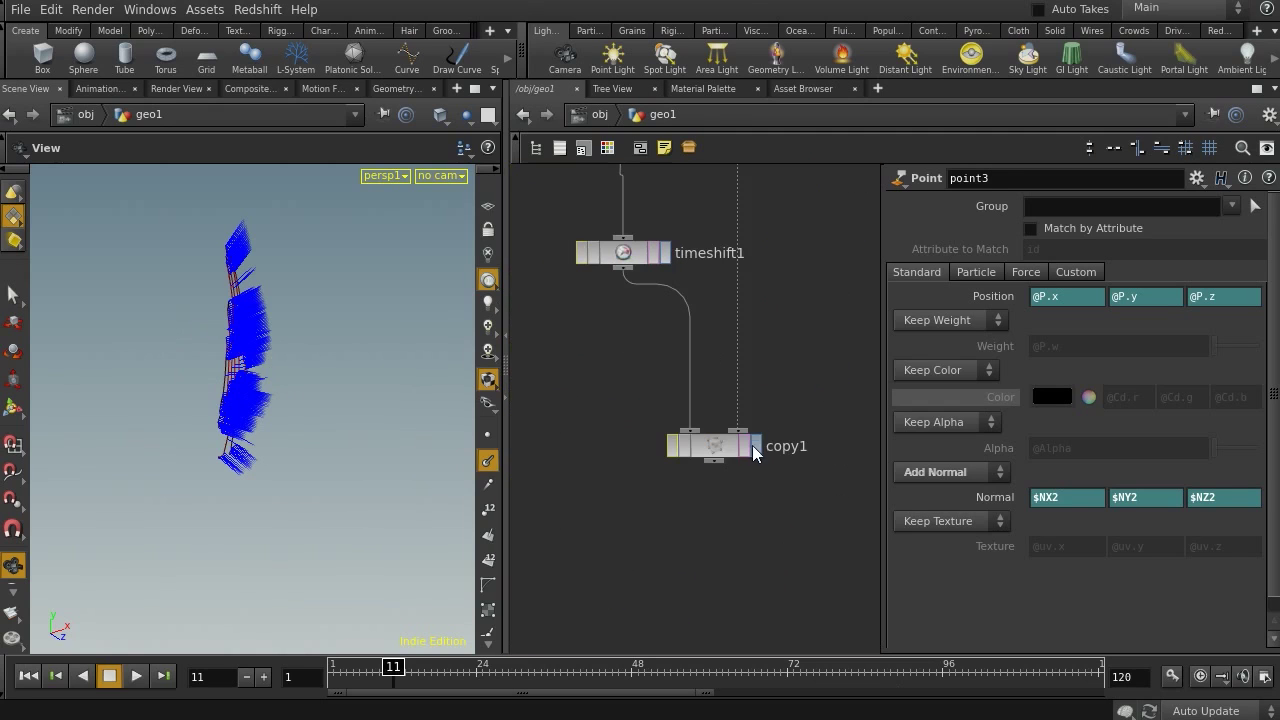
left_click(752, 446)
left_click(713, 446)
Play the animation from frame 1, stop at frame 18 and examine the ring of copied fibres.
left_click_drag(393, 667, 367, 667)
left_click(313, 674)
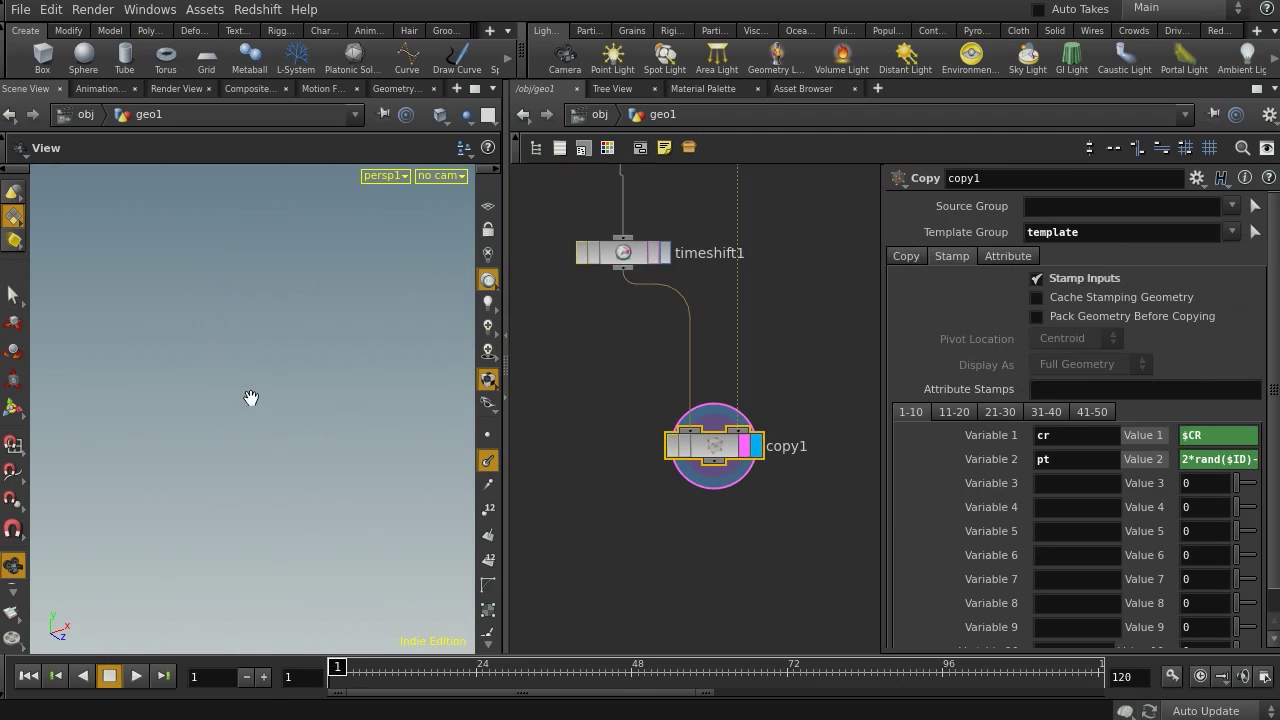
left_click(128, 677)
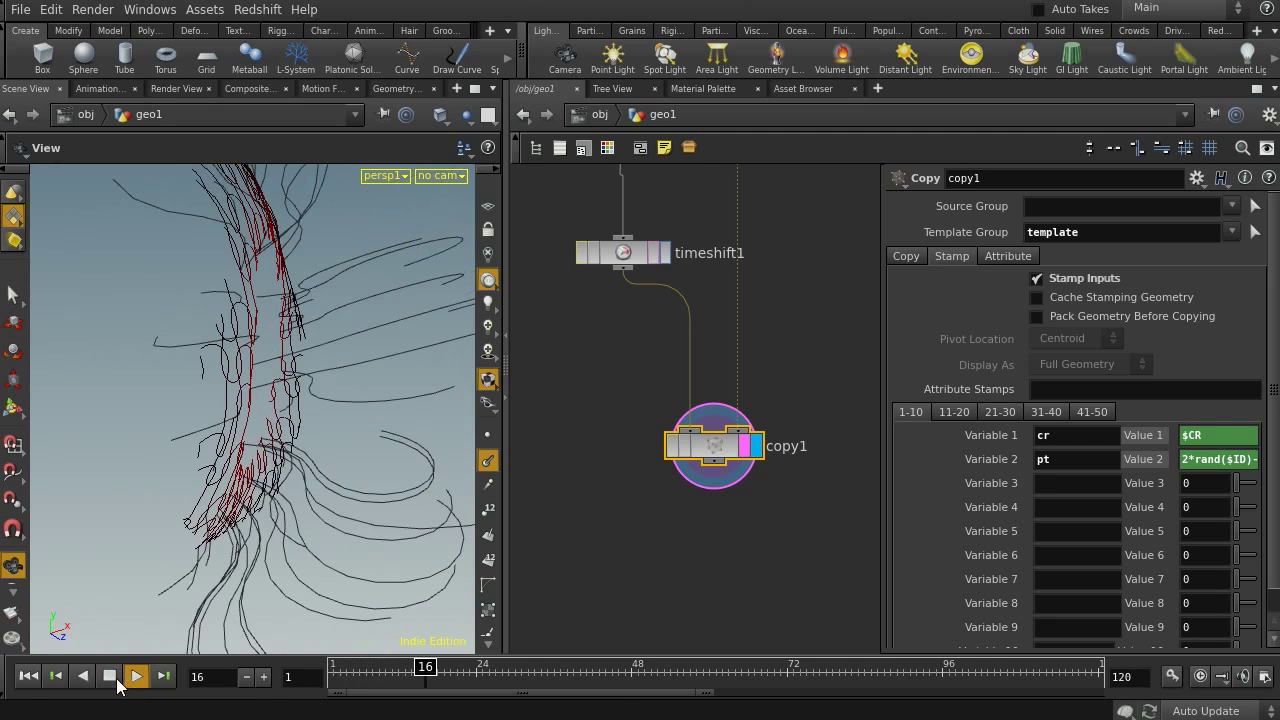
left_click(112, 677)
mouse_move(326, 413)
left_mouse_down()
mouse_move(206, 411)
mouse_move(274, 400)
mouse_move(246, 386)
mouse_move(280, 446)
mouse_move(337, 440)
mouse_move(293, 439)
mouse_move(310, 451)
mouse_move(360, 438)
mouse_move(408, 396)
mouse_move(423, 420)
mouse_move(362, 443)
mouse_move(330, 430)
mouse_move(340, 420)
left_mouse_up()
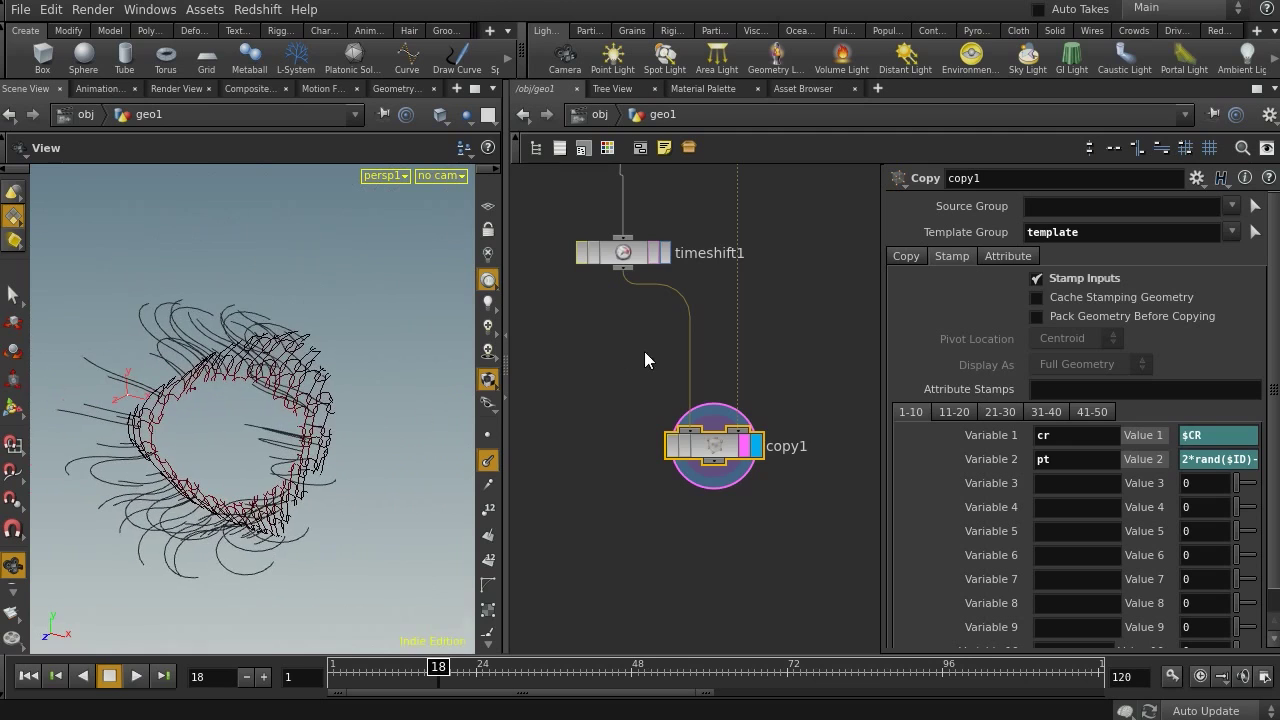
Review the settings of transform3, reselect copy1 and examine the fibres' orientation around the torn ring.
middle_click_drag(617, 360, 686, 537)
left_click_drag(576, 369, 672, 334)
left_click(652, 577)
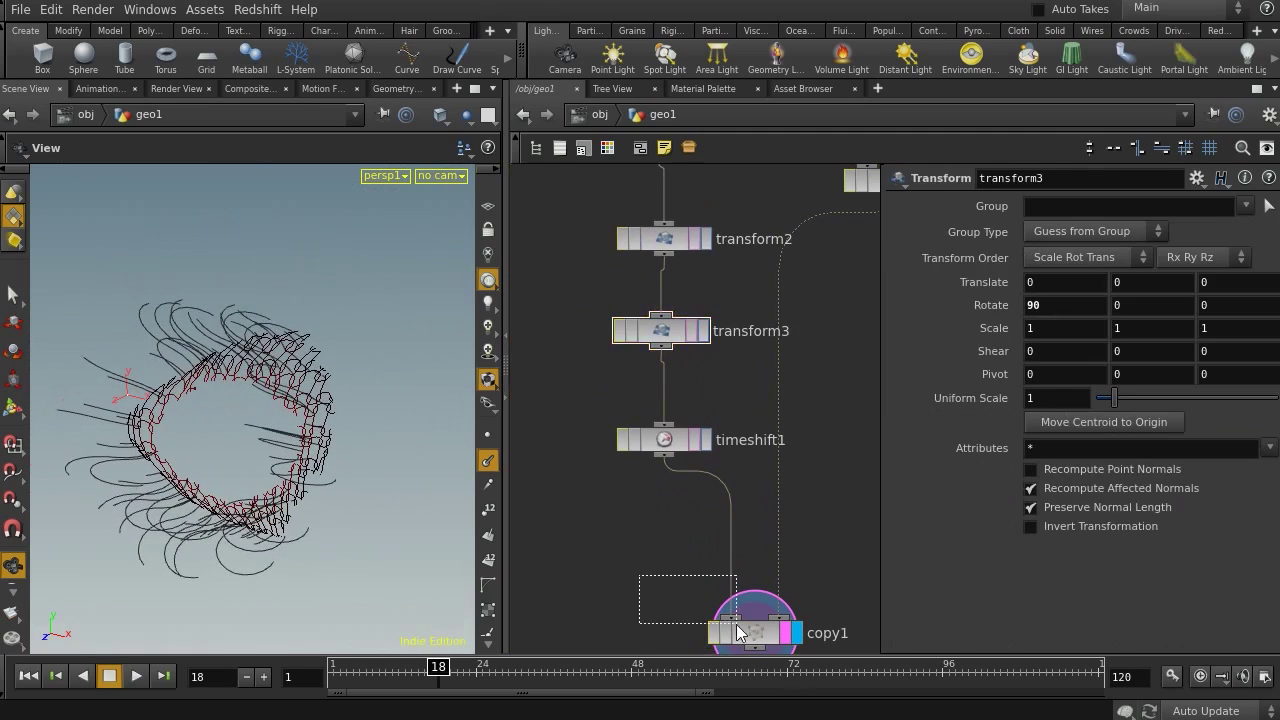
left_click(755, 632)
left_click_drag(312, 477, 319, 421)
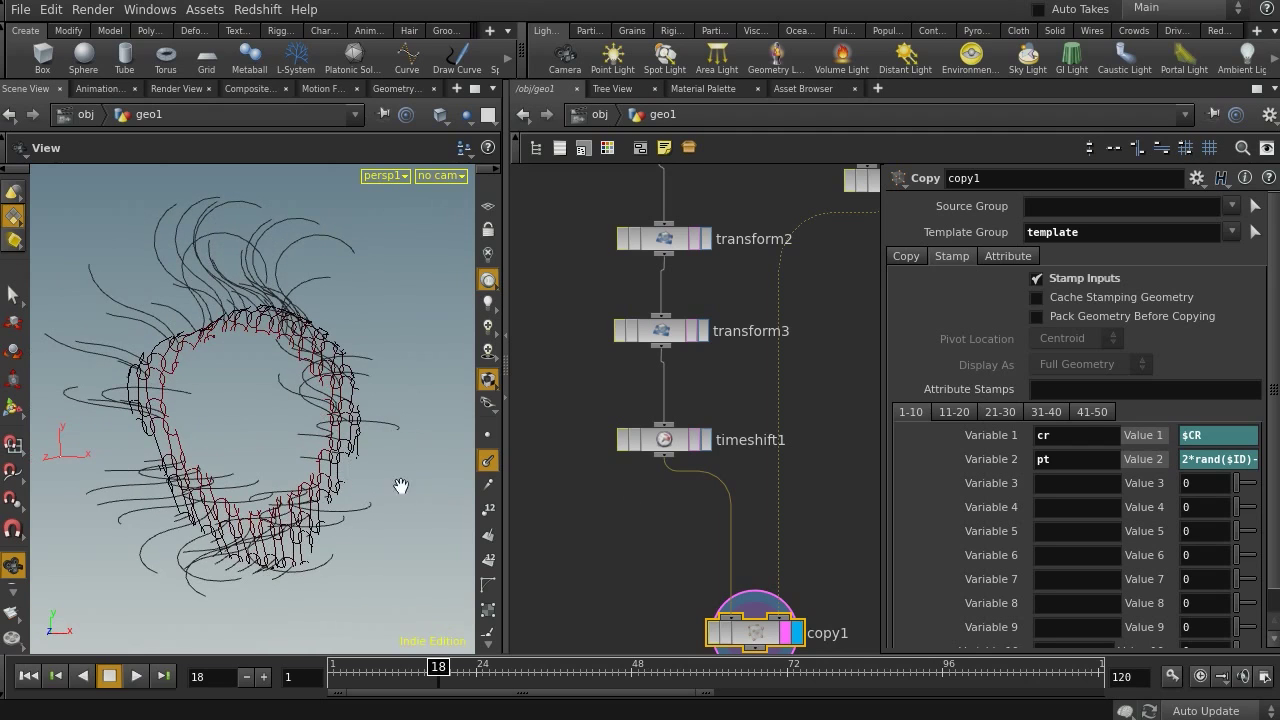
Change the filter expression of delete3 to $CR>0&&$CR<1.
middle_click_drag(726, 454, 602, 571)
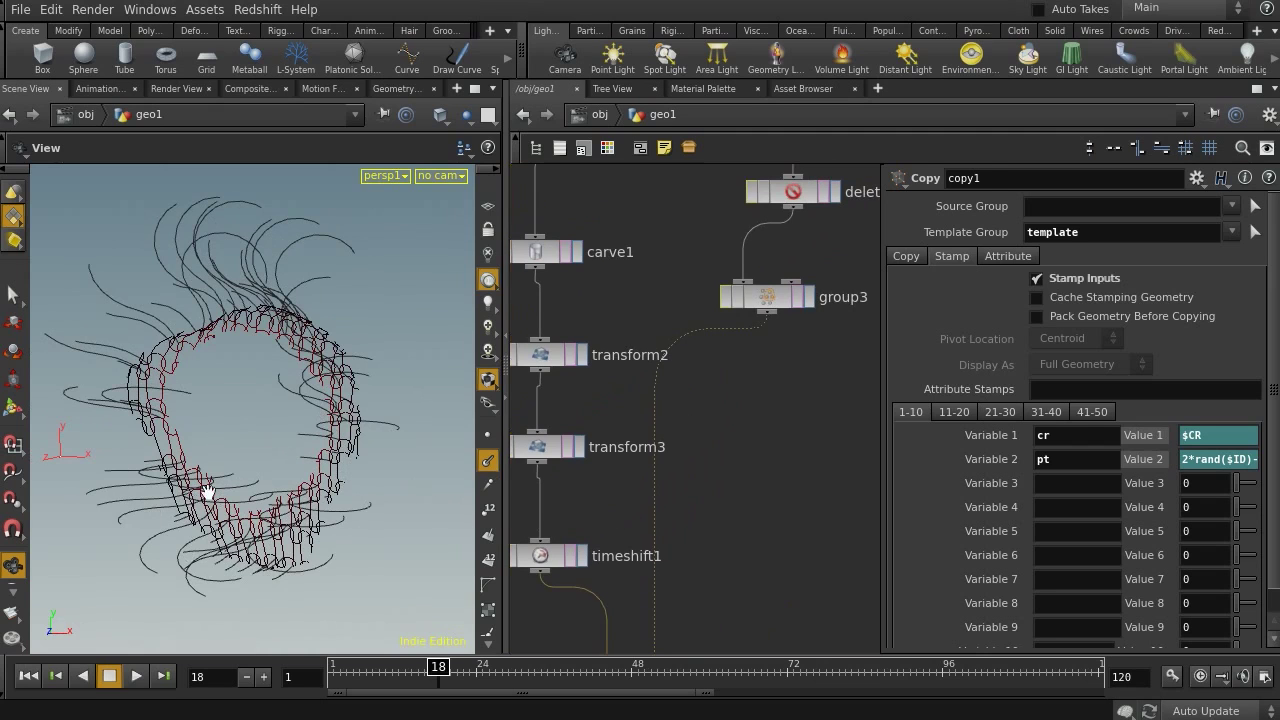
left_click(767, 296)
middle_click_drag(816, 342, 760, 586)
left_click(736, 418)
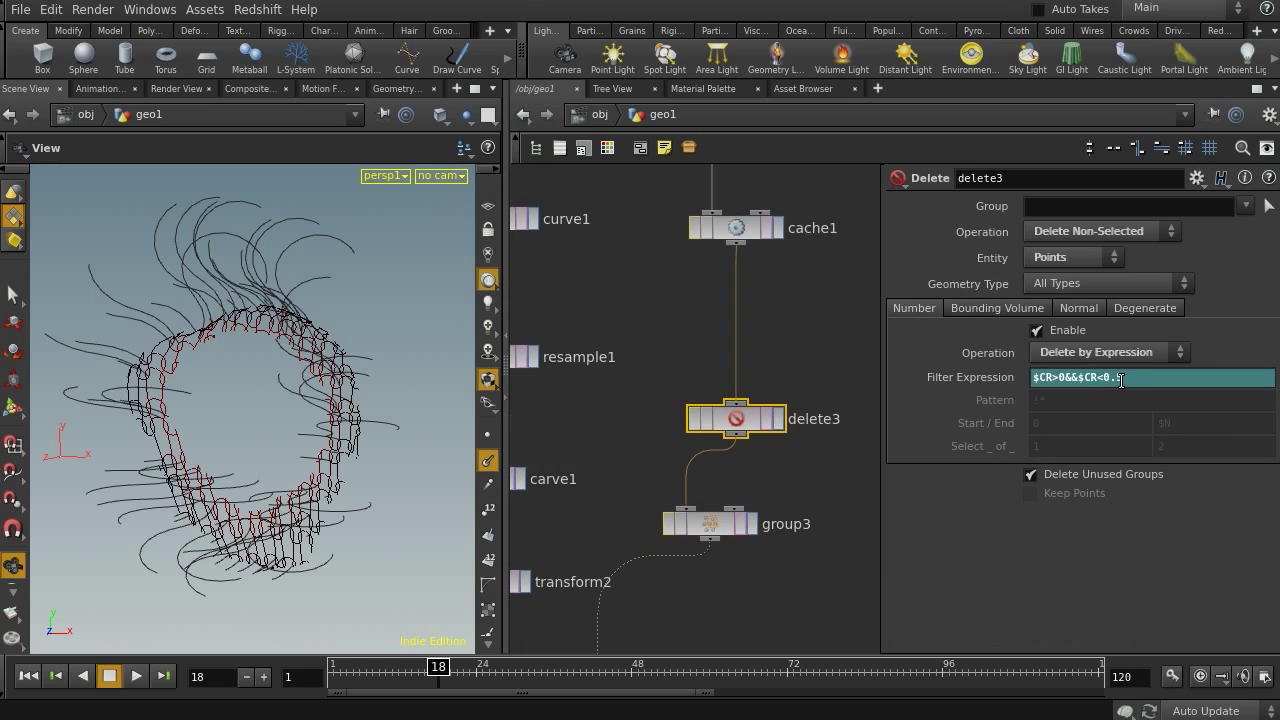
left_click_drag(1128, 378, 1100, 393)
type("1")
key("Return")
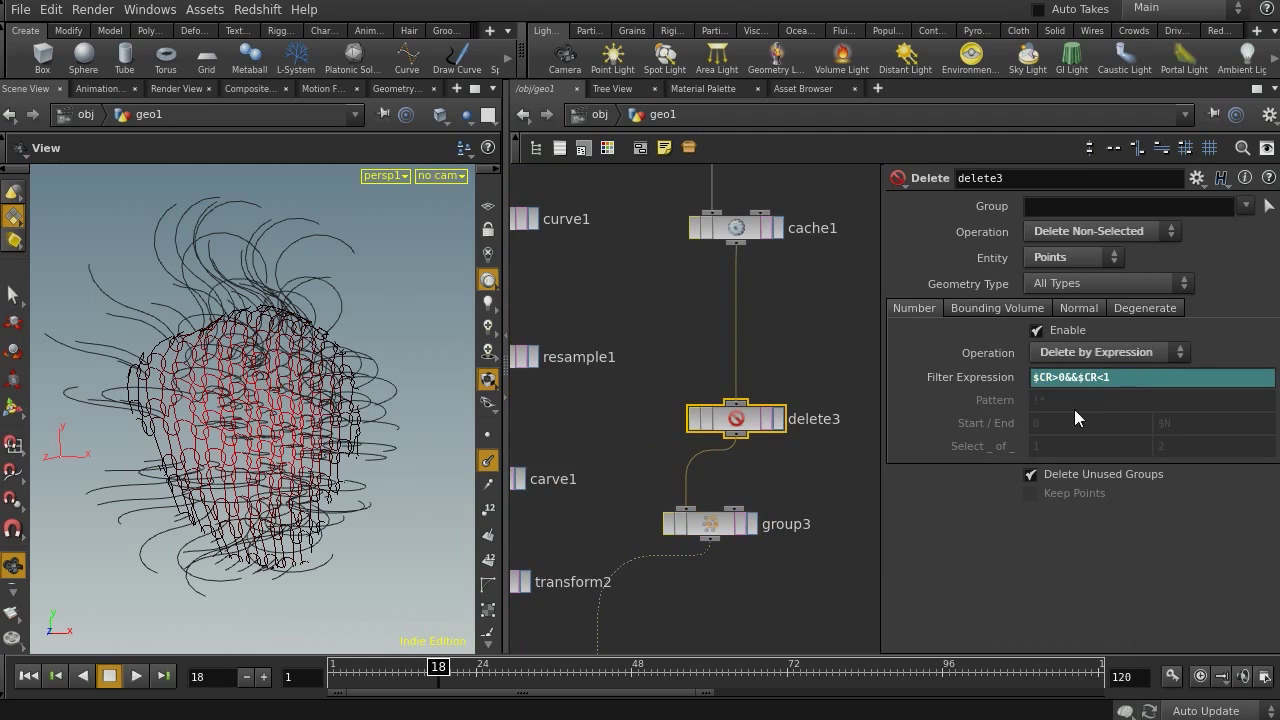
Scrub to frame 20 and examine the fibres over the torn cloth from several angles.
scroll(271, 434, "up", 5)
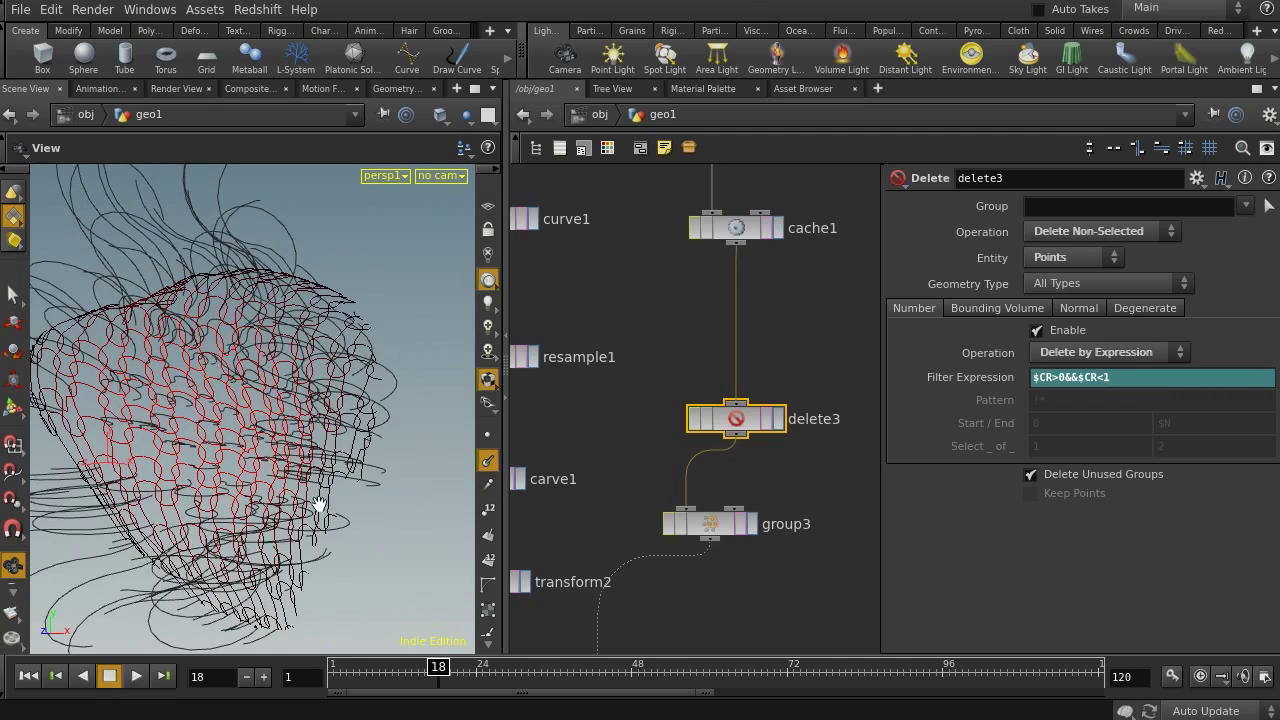
left_click_drag(336, 473, 348, 520)
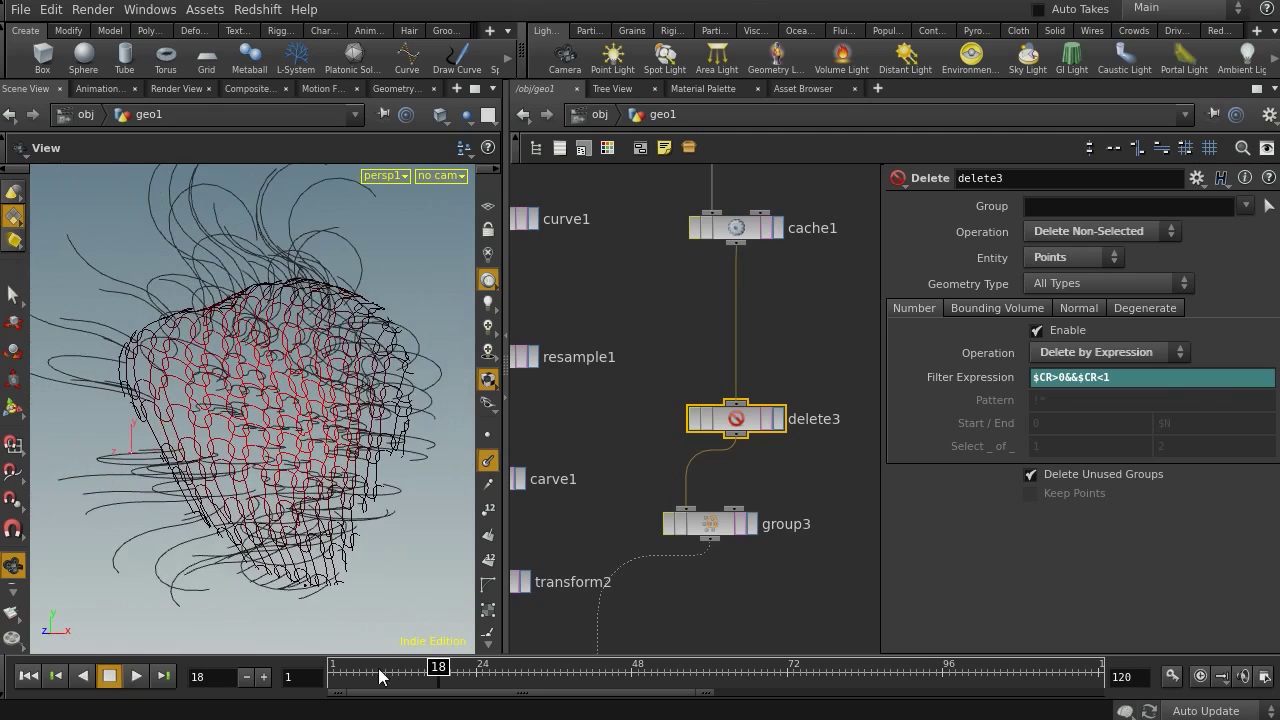
left_click_drag(388, 670, 451, 670)
left_click_drag(363, 428, 258, 388)
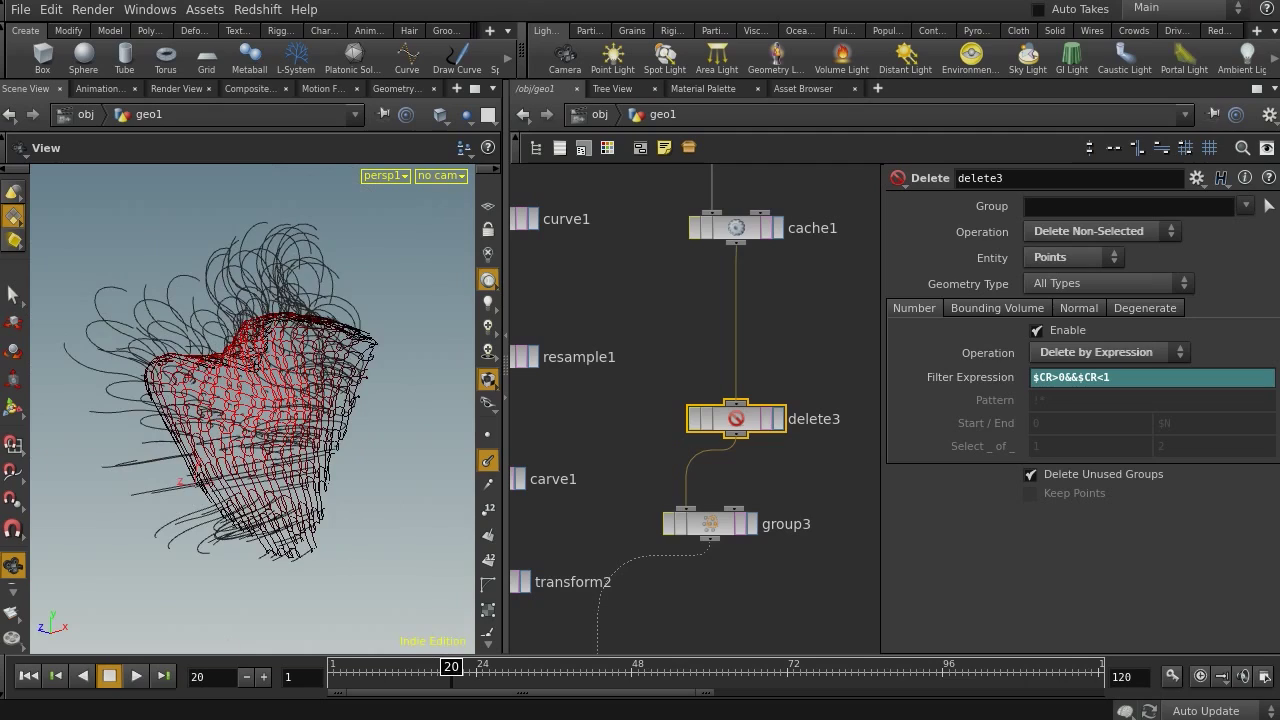
Make room in the network between attribtransfer1 and group2 by moving the two nodes further apart.
left_click_drag(263, 411, 247, 462)
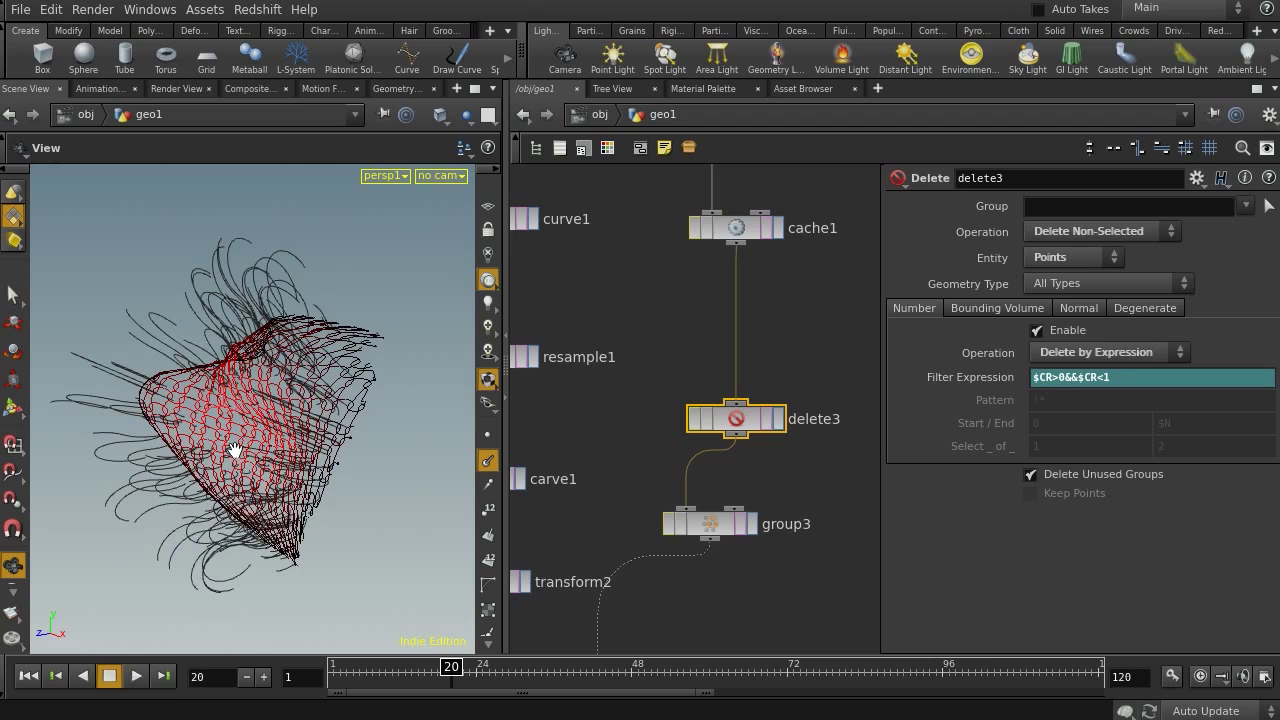
left_click_drag(271, 445, 298, 449)
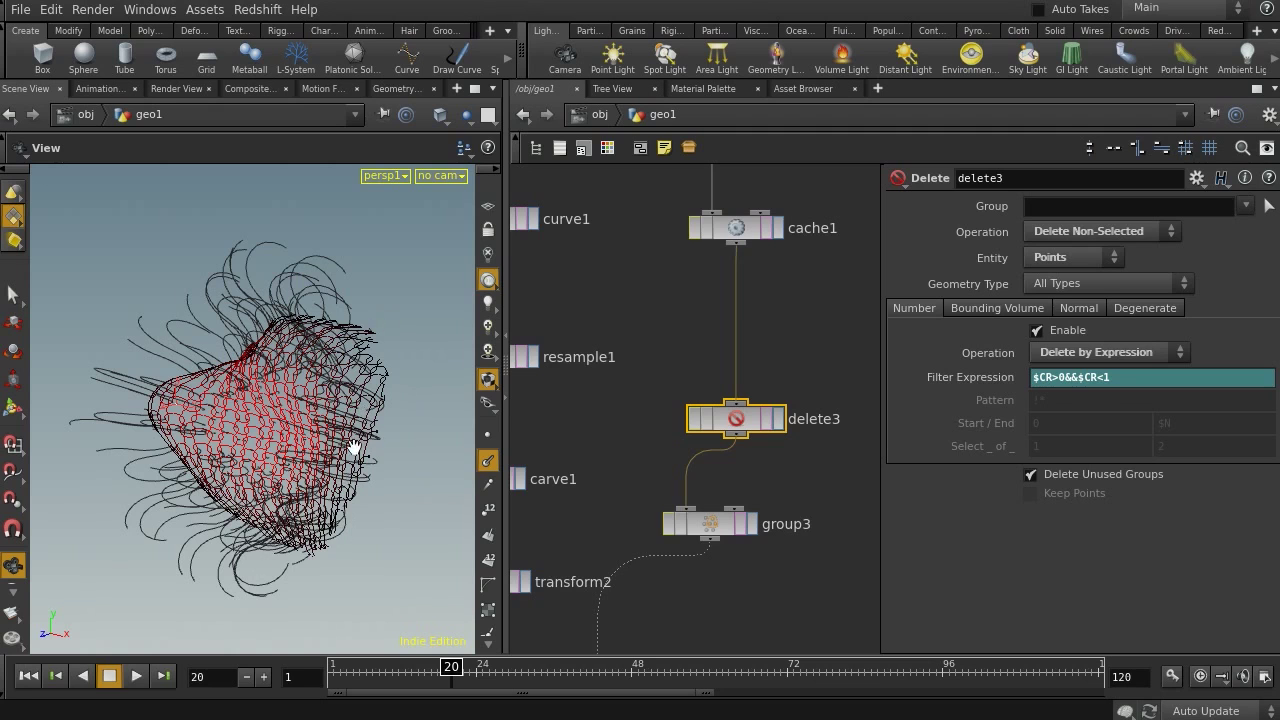
left_click_drag(252, 459, 378, 429)
middle_click_drag(743, 263, 718, 640)
middle_click_drag(776, 413, 777, 569)
middle_click_drag(783, 328, 803, 513)
mouse_move(799, 447)
middle_mouse_down()
mouse_move(799, 490)
mouse_move(808, 354)
middle_mouse_up()
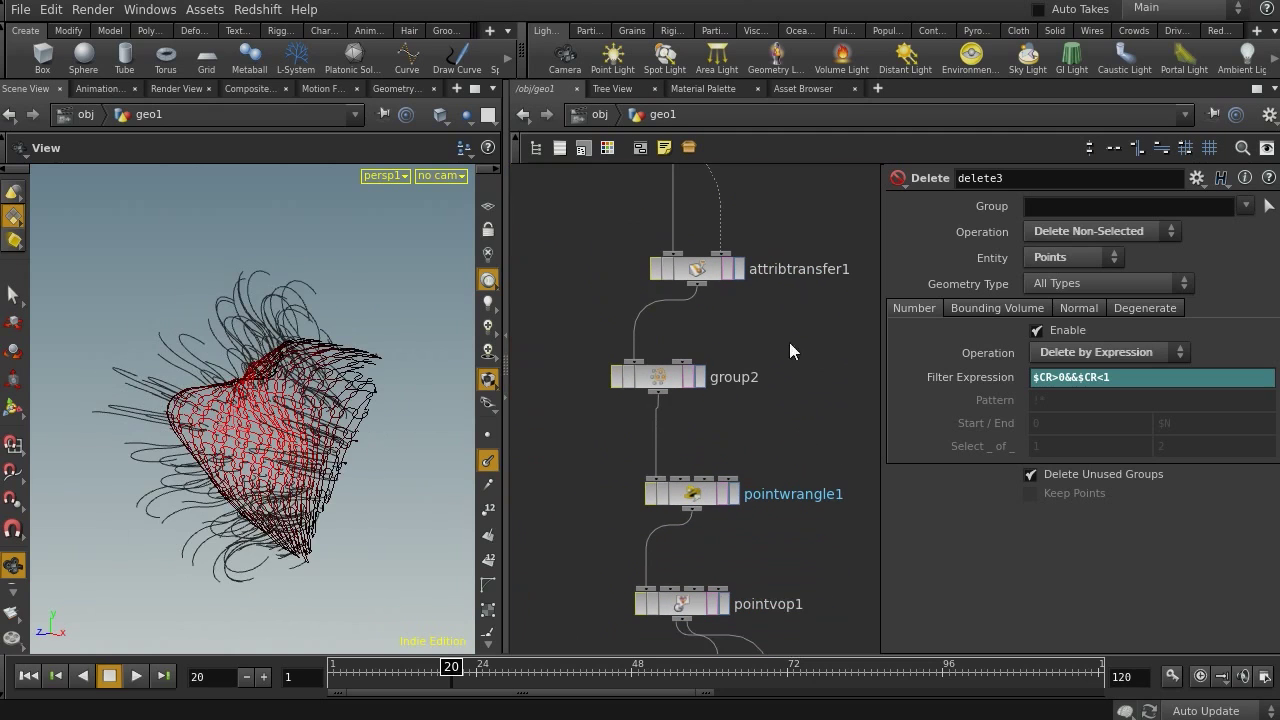
left_click_drag(666, 377, 666, 436)
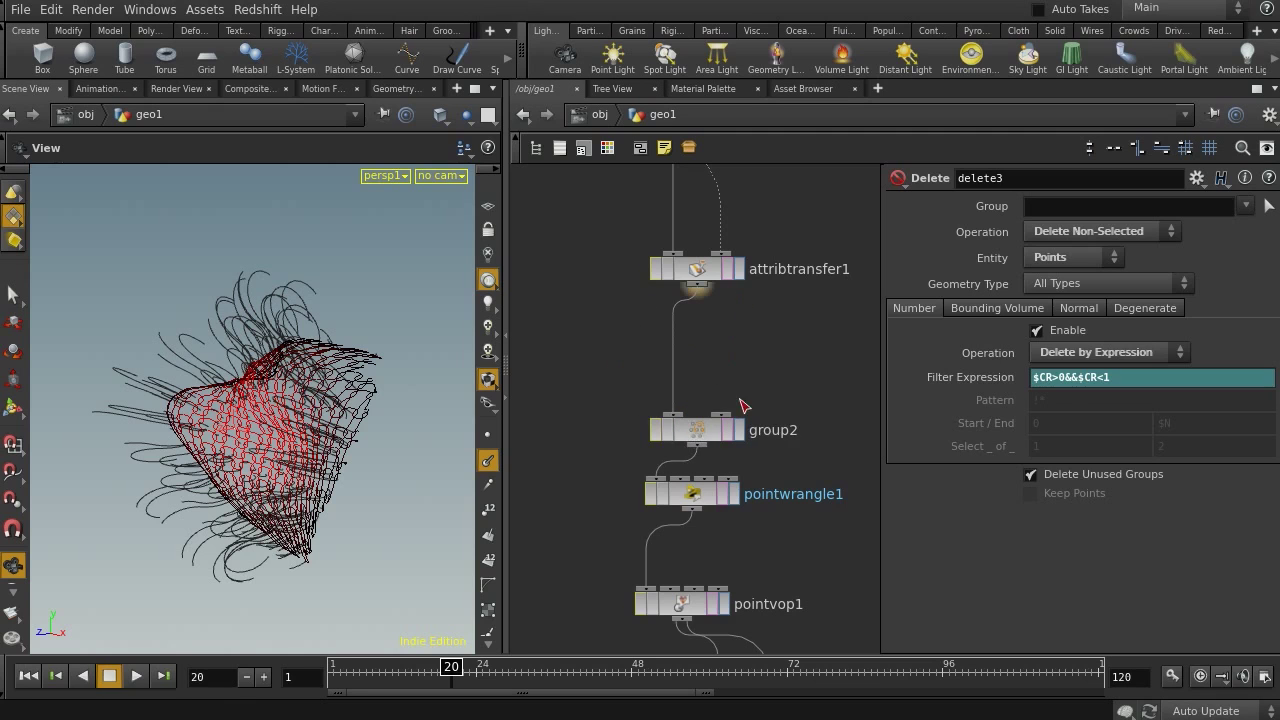
middle_click_drag(737, 357, 649, 533)
left_click(700, 340)
left_click_drag(640, 489, 640, 450)
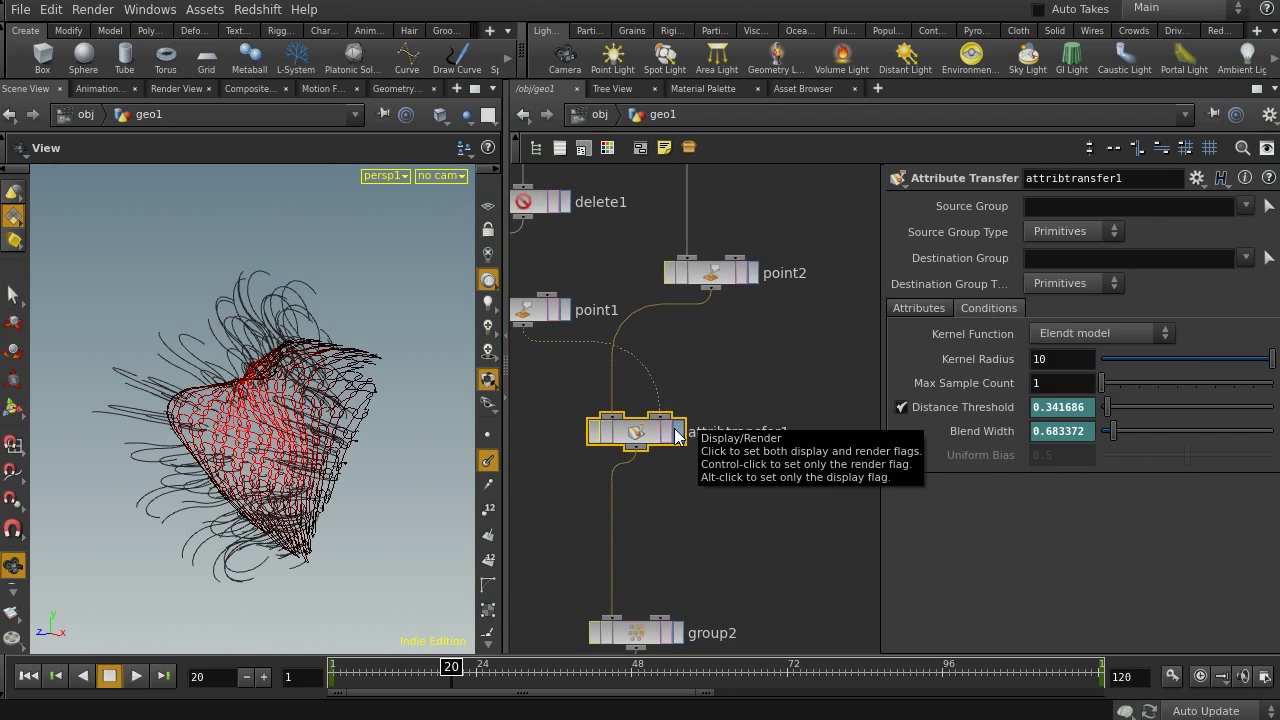
middle_click_drag(657, 491, 659, 441)
middle_click_drag(634, 495, 667, 449)
Insert a Point Wrangle between attribtransfer1 and group2.
key("Tab")
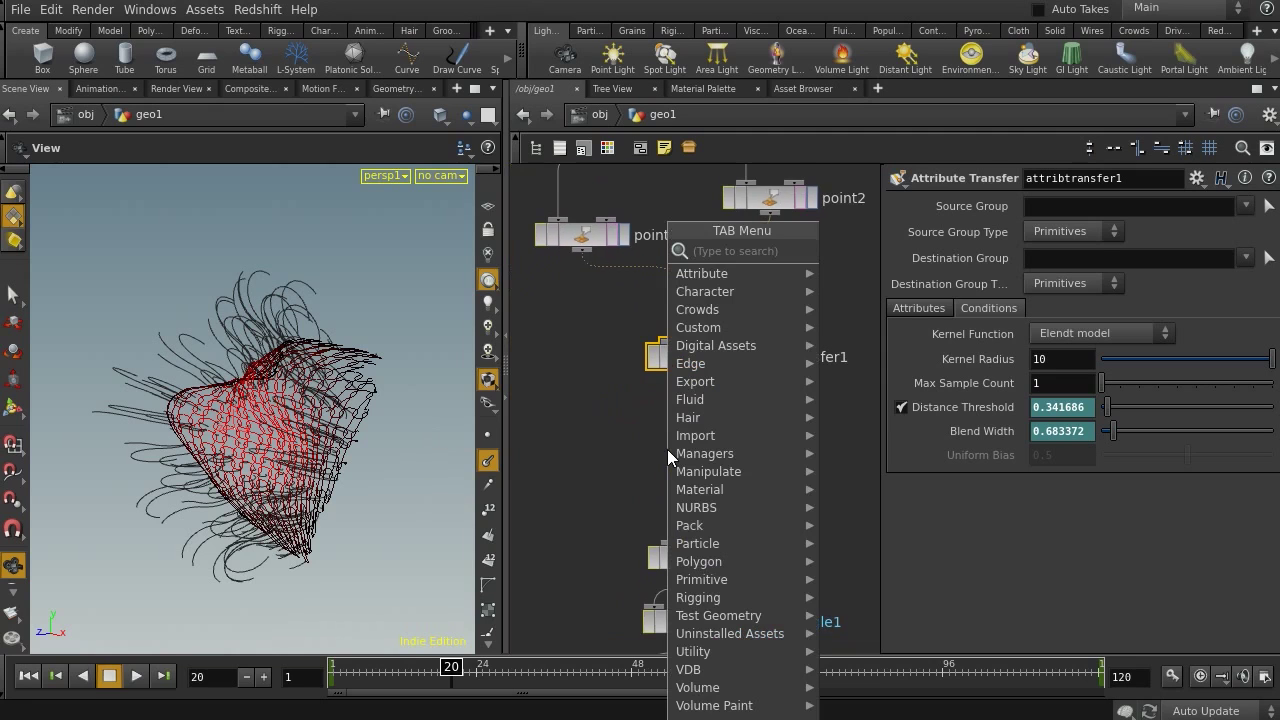
type("wra")
key("Down")
key("Down")
key("Return")
left_click(670, 449)
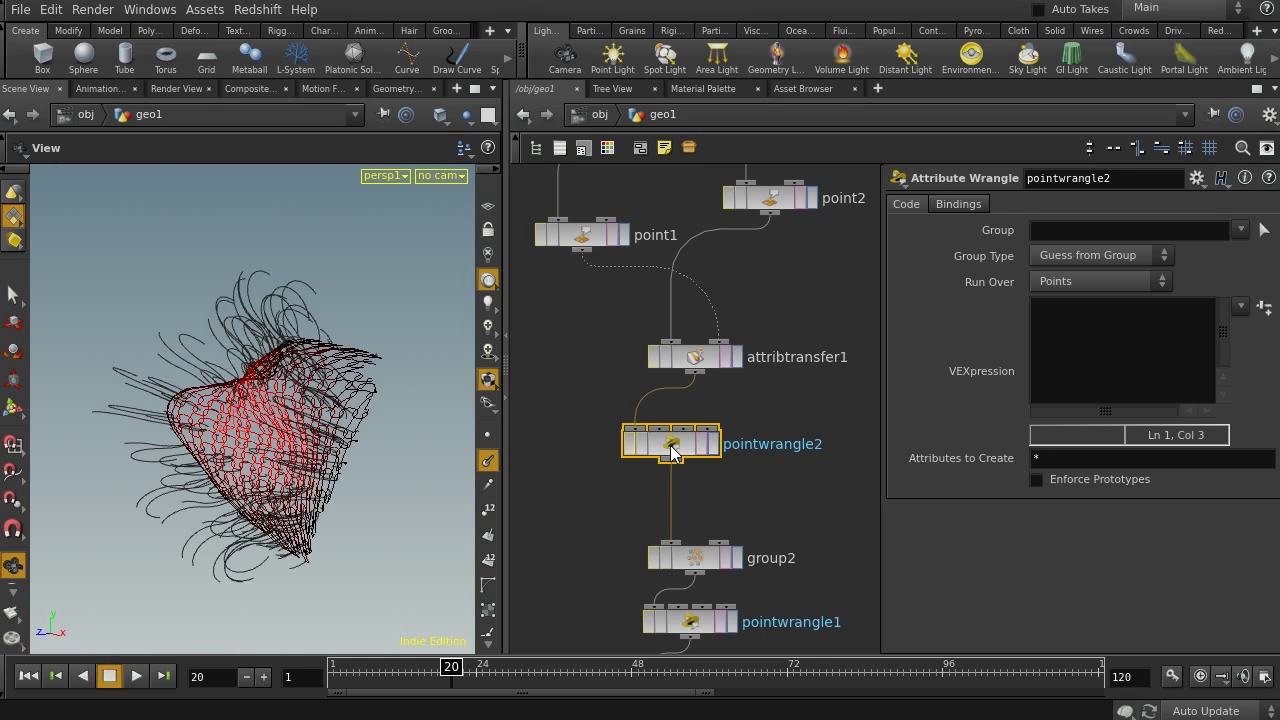
Connect the output of point1 to the second input of the new point wrangle.
middle_click_drag(673, 452, 625, 455)
middle_click_drag(623, 331, 687, 370)
left_click_drag(724, 505, 685, 522)
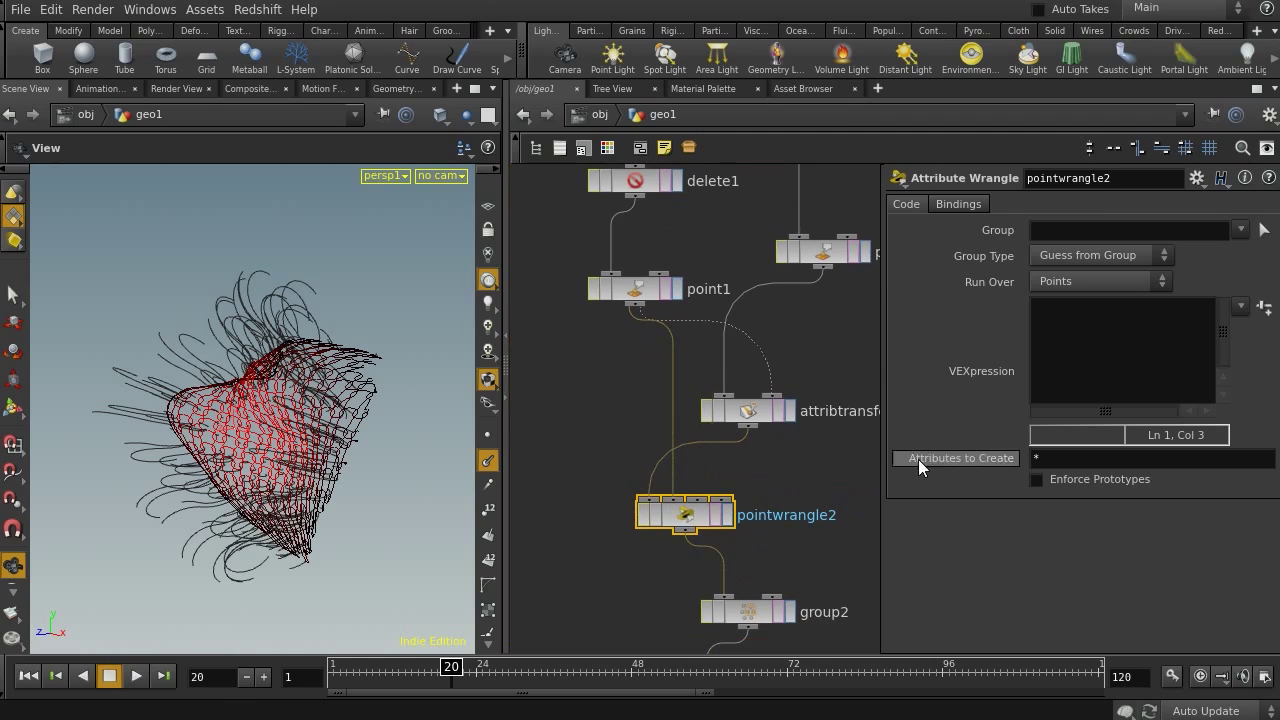
Start the point wrangle's VEXpression with the line v@up = 0; to declare the up vector.
type("v@")
key("Escape")
type("up")
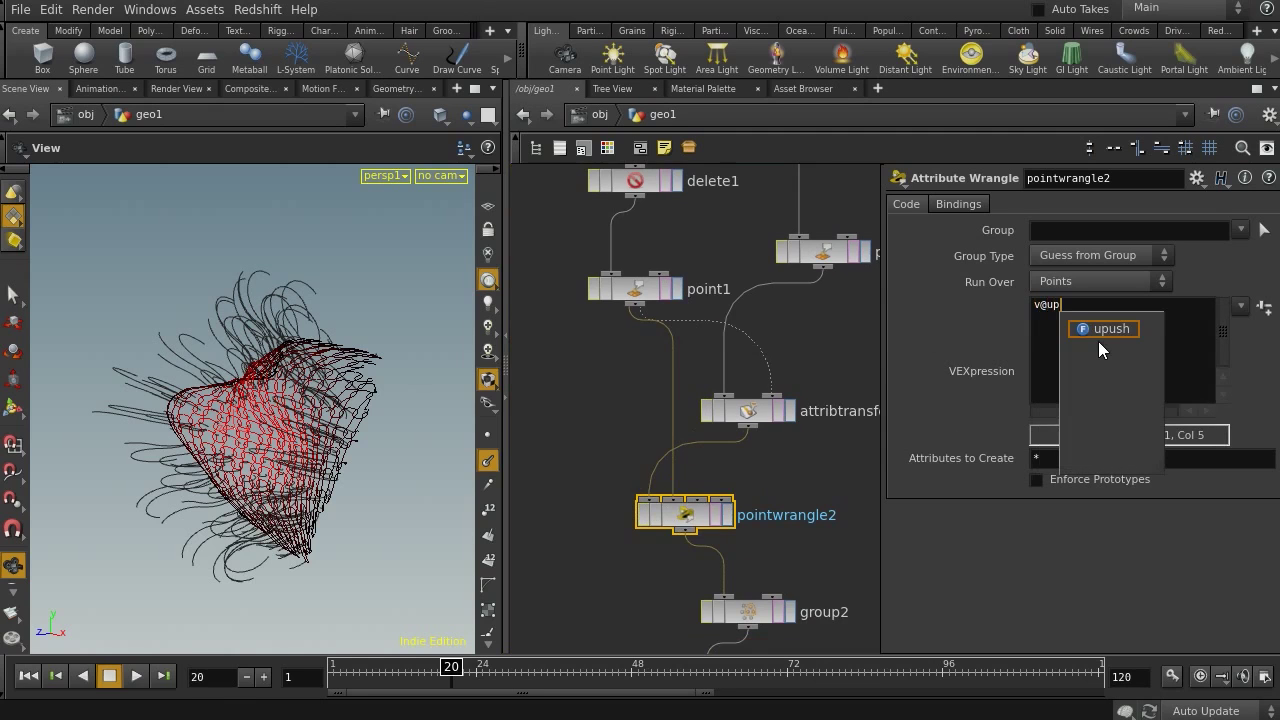
type(" = 0;")
key("Return")
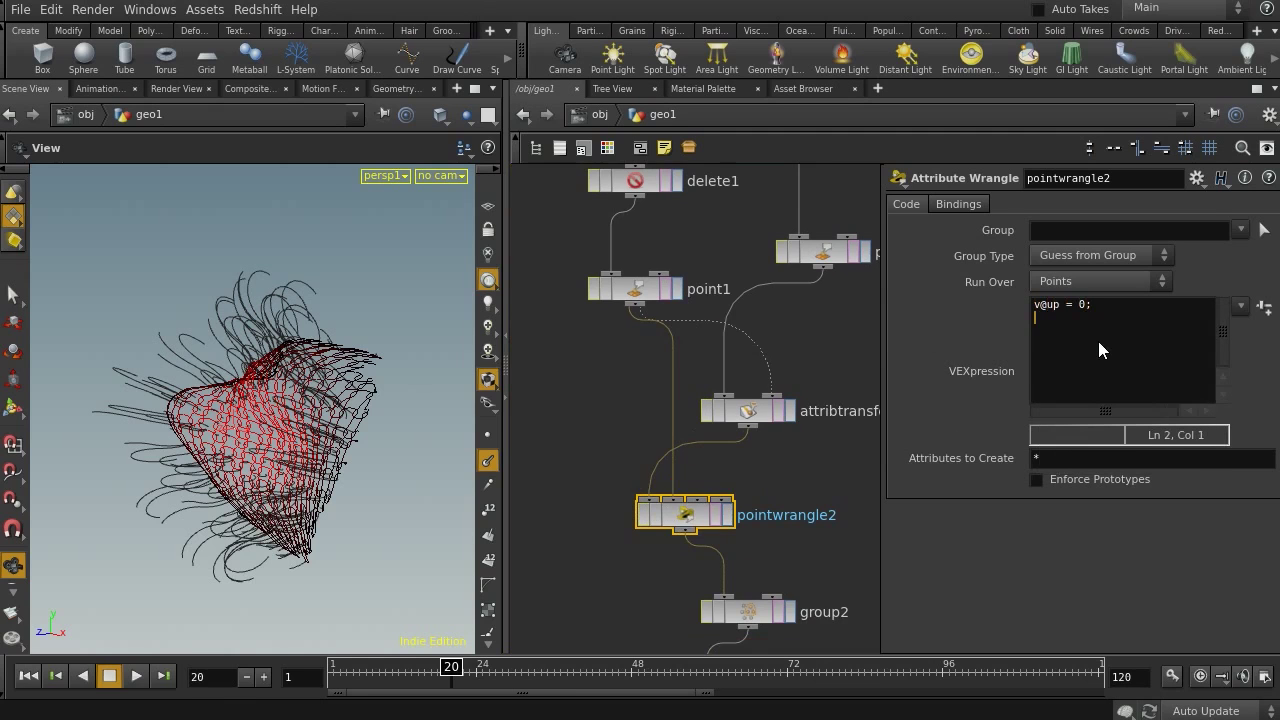
type("@up = @P")
type("- po")
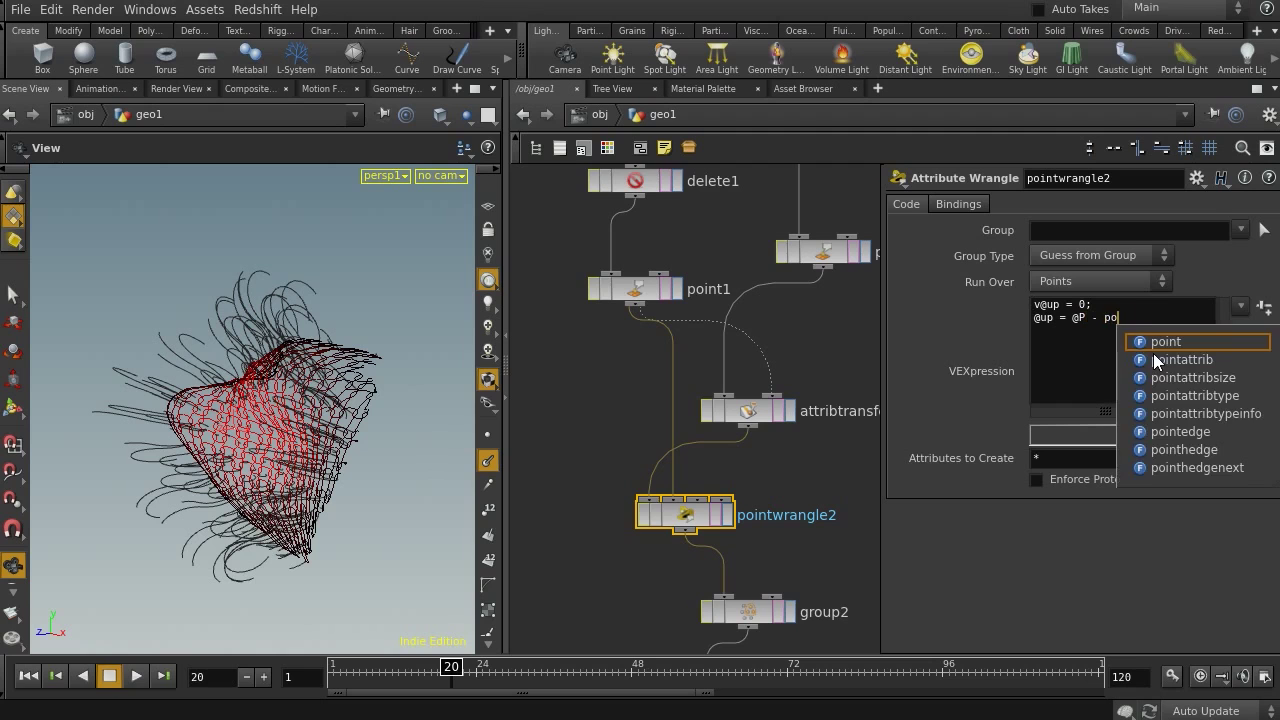
type("int(")
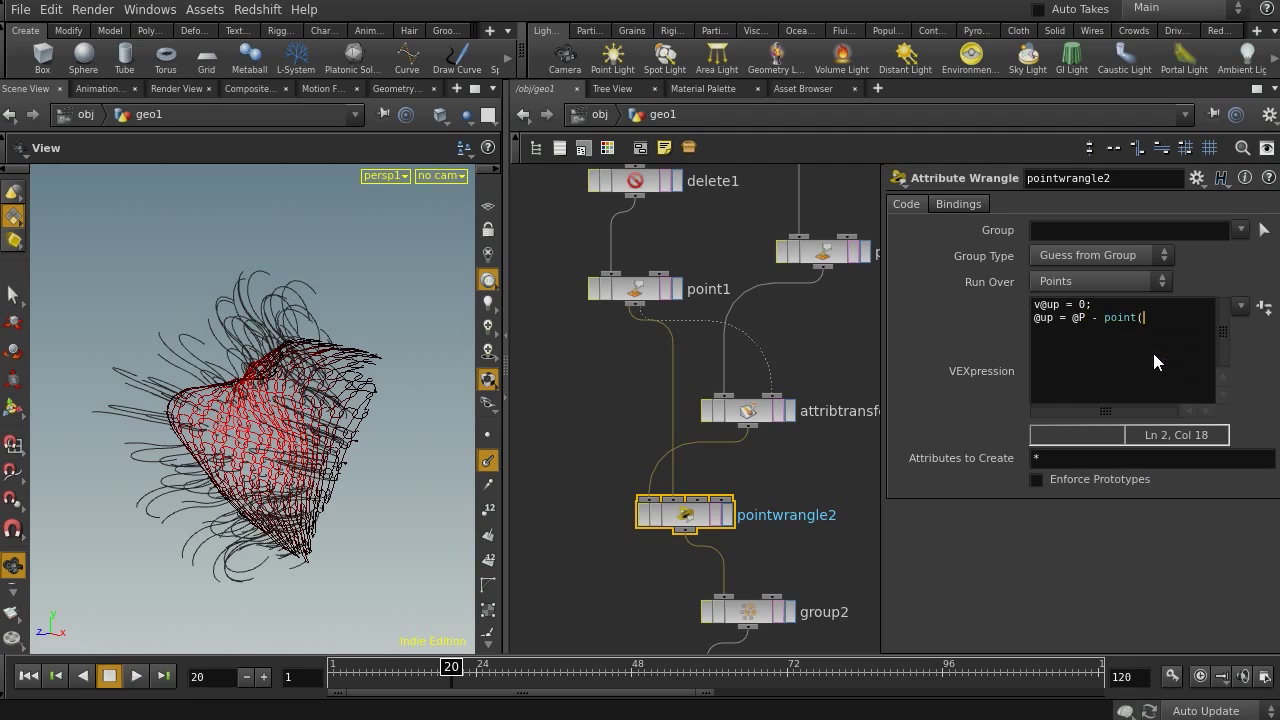
type("@OpInput2,\"")
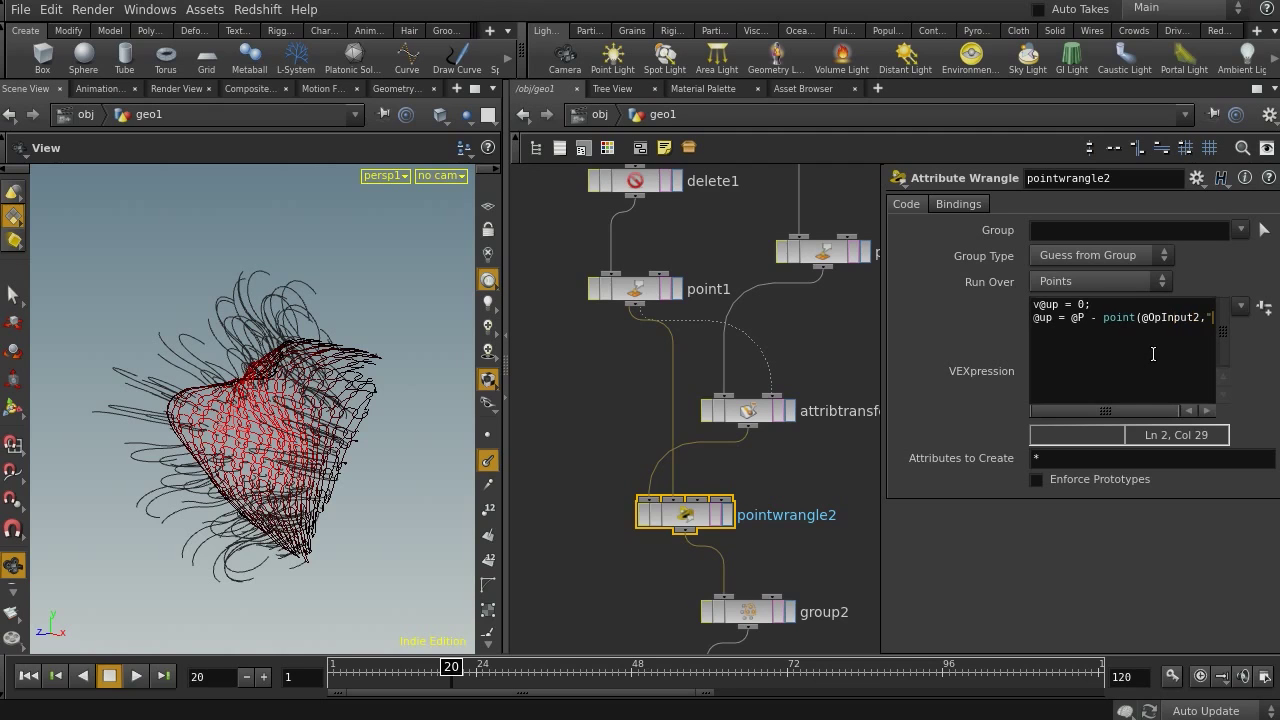
type("P")
type("\",")
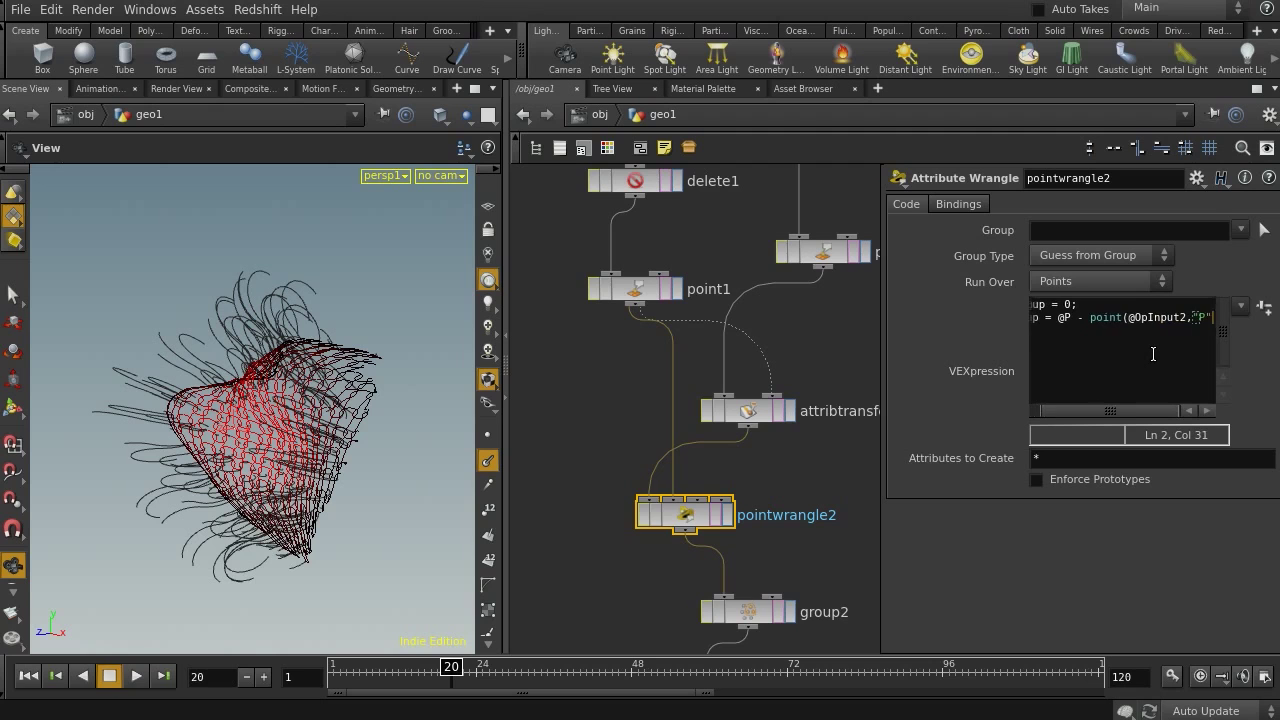
type("0)")
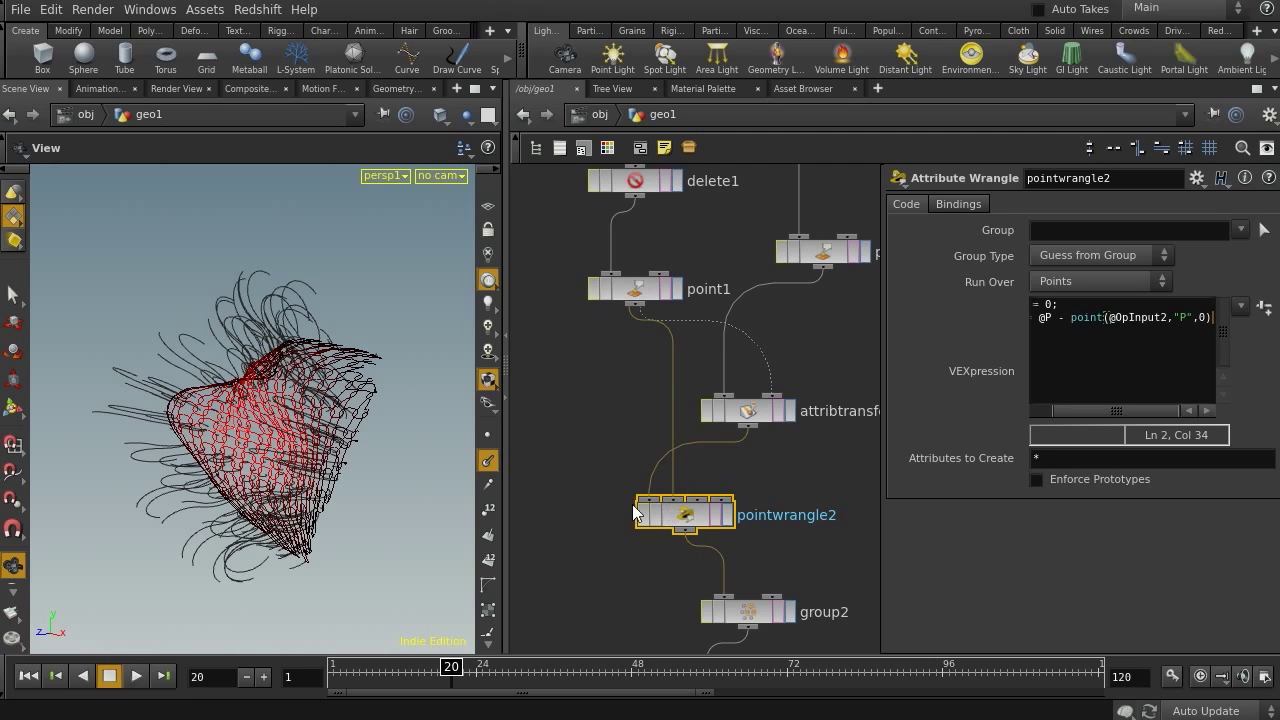
type(";")
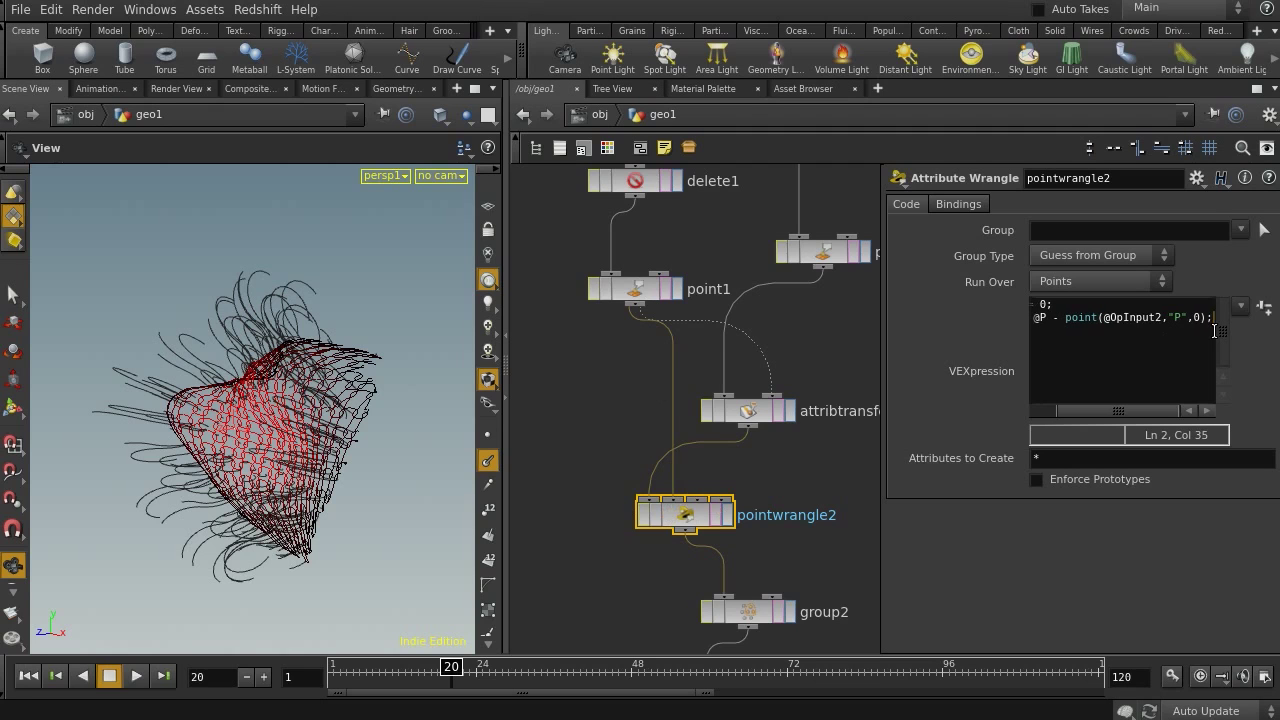
Set the Z rotation of transform3 to 90.
left_click_drag(263, 428, 338, 446)
middle_click_drag(744, 534, 590, 150)
middle_click_drag(620, 445, 606, 249)
left_click_drag(602, 295, 750, 417)
left_click_drag(1226, 314, 1003, 312)
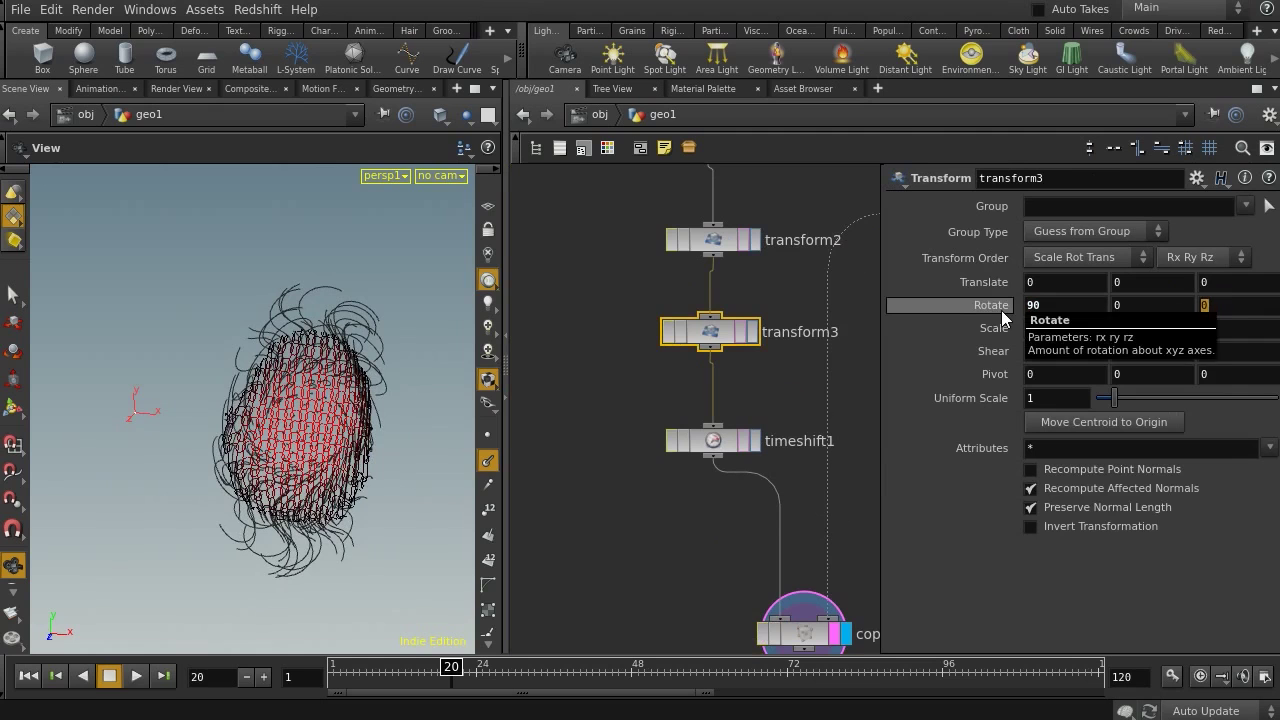
type("90")
key("Return")
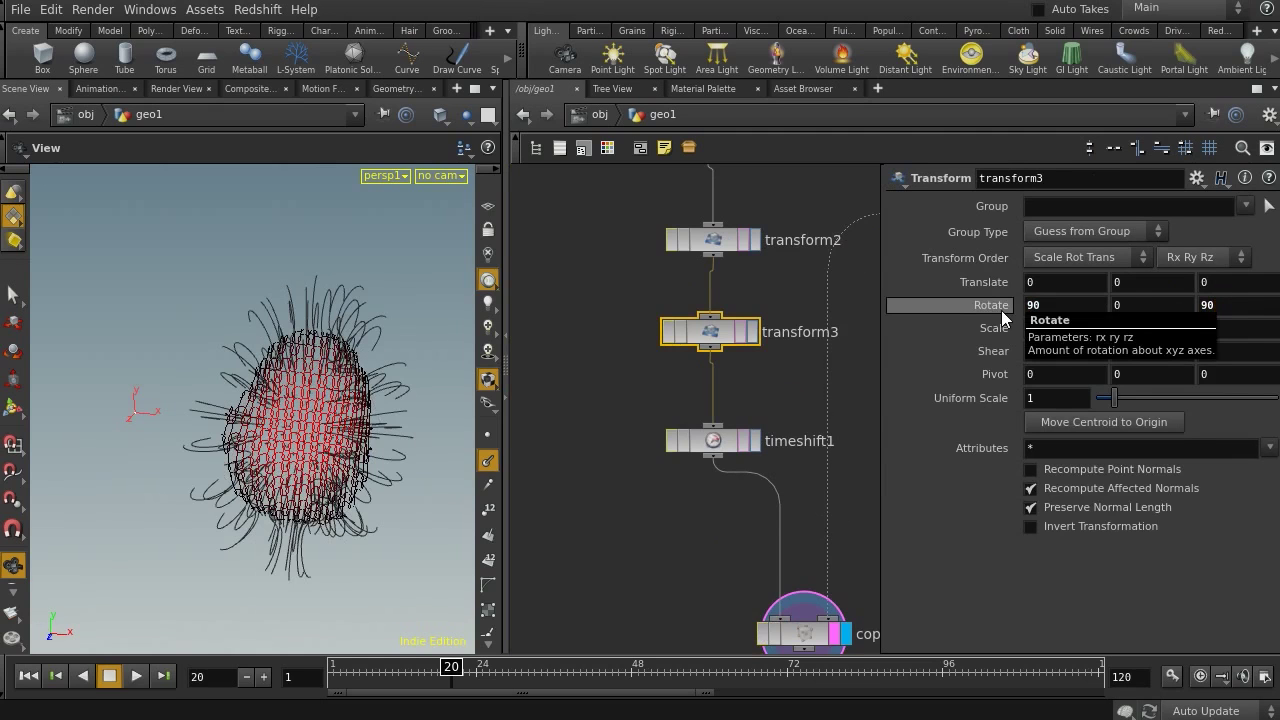
Select copy1 and examine the reoriented fibres around the torn edge from several angles.
middle_click_drag(702, 514, 614, 459)
left_click_drag(788, 504, 700, 592)
left_click_drag(275, 434, 291, 402)
mouse_move(370, 390)
left_mouse_down()
mouse_move(314, 394)
mouse_move(362, 396)
mouse_move(386, 371)
mouse_move(371, 374)
left_mouse_up()
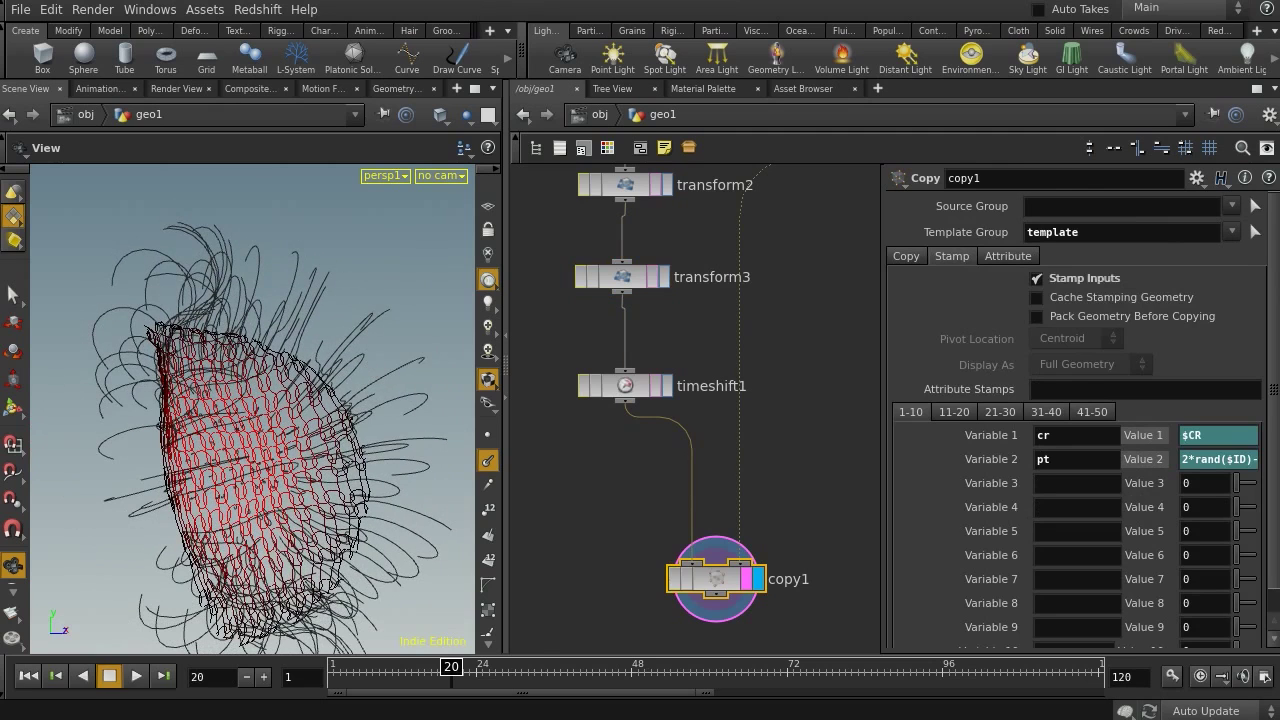
mouse_move(261, 416)
left_mouse_down()
mouse_move(230, 425)
mouse_move(242, 431)
left_mouse_up()
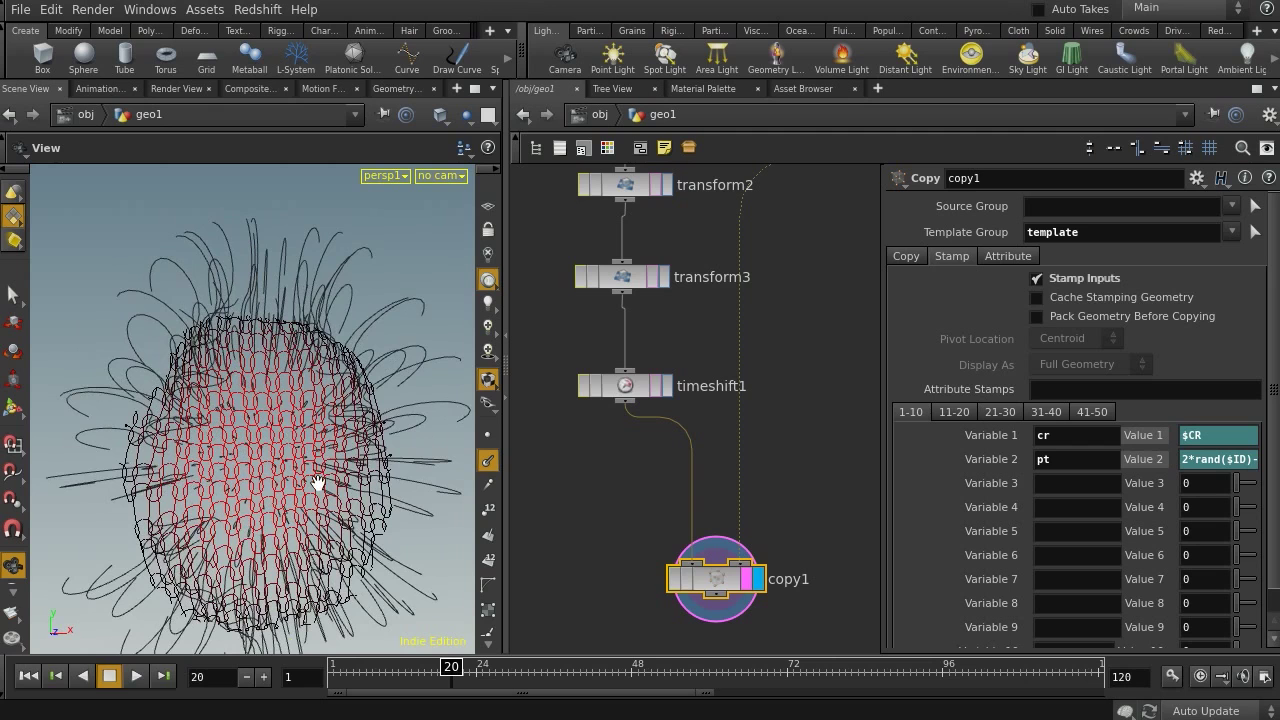
left_click_drag(316, 483, 276, 460)
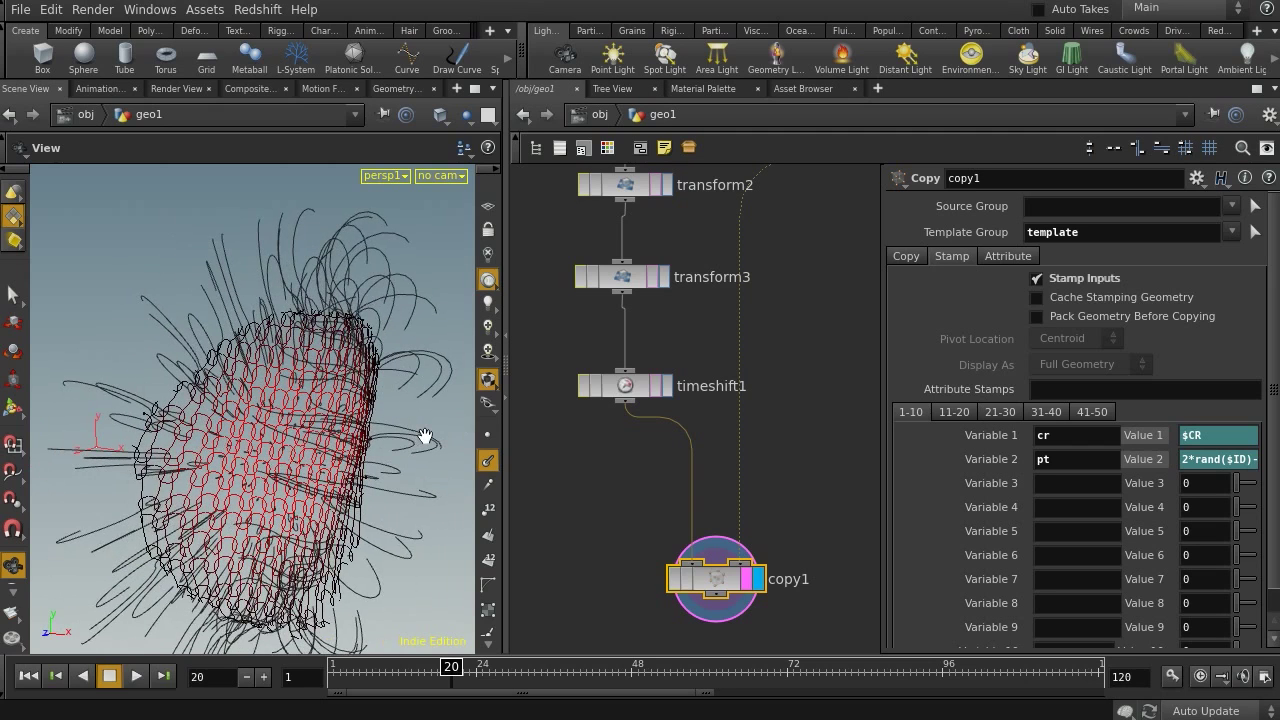
left_click_drag(425, 437, 330, 400)
Scrub the timeline to frame 23 and examine how the fibres grow around the hole.
left_click_drag(380, 668, 459, 650)
left_click_drag(306, 371, 429, 339)
left_click_drag(343, 667, 468, 663)
left_click_drag(279, 414, 267, 377)
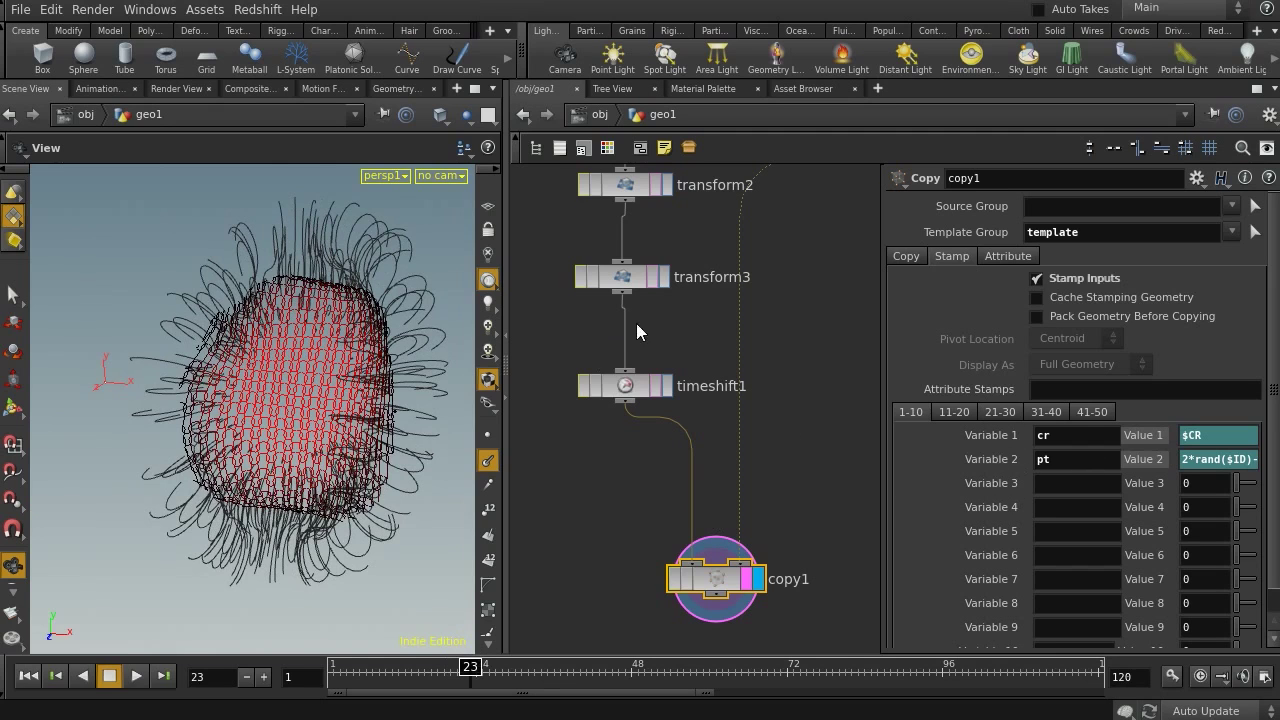
Set the X rotation of transform3 to the expression 90+45*stamp("../copy1/","pt",0).
middle_click_drag(636, 323, 668, 460)
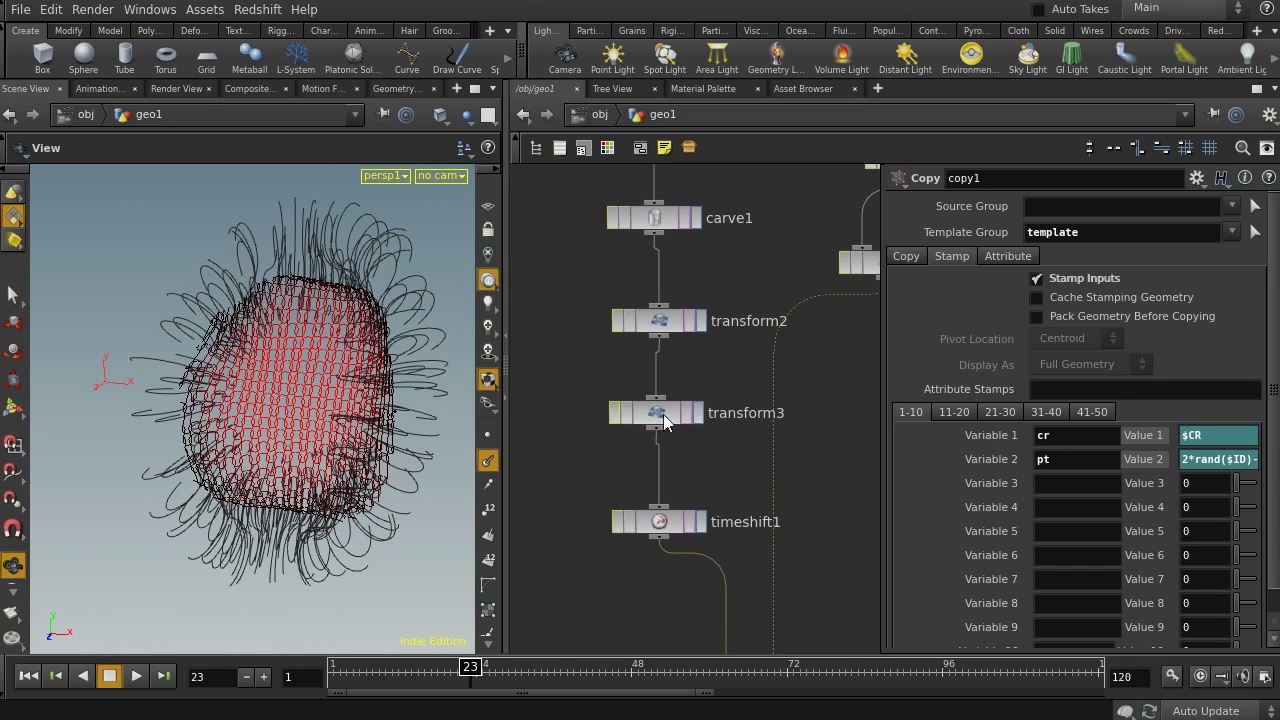
left_click(678, 316)
left_click(655, 412)
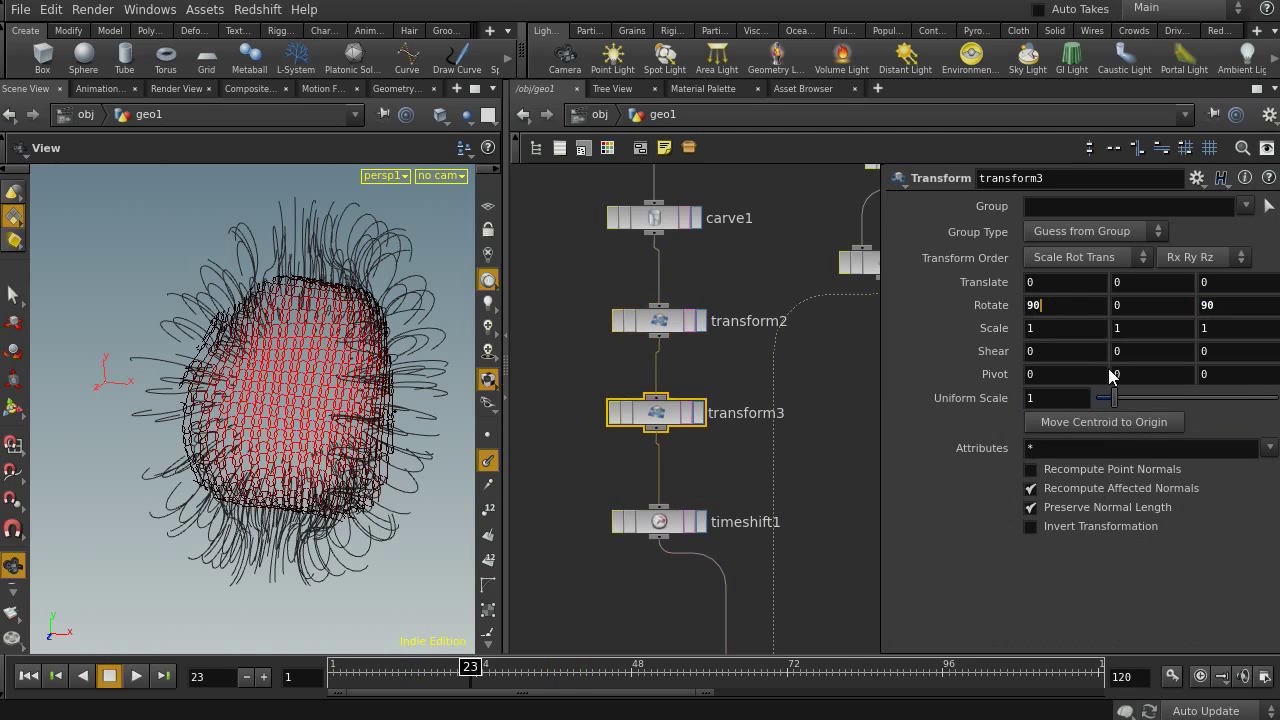
type("+")
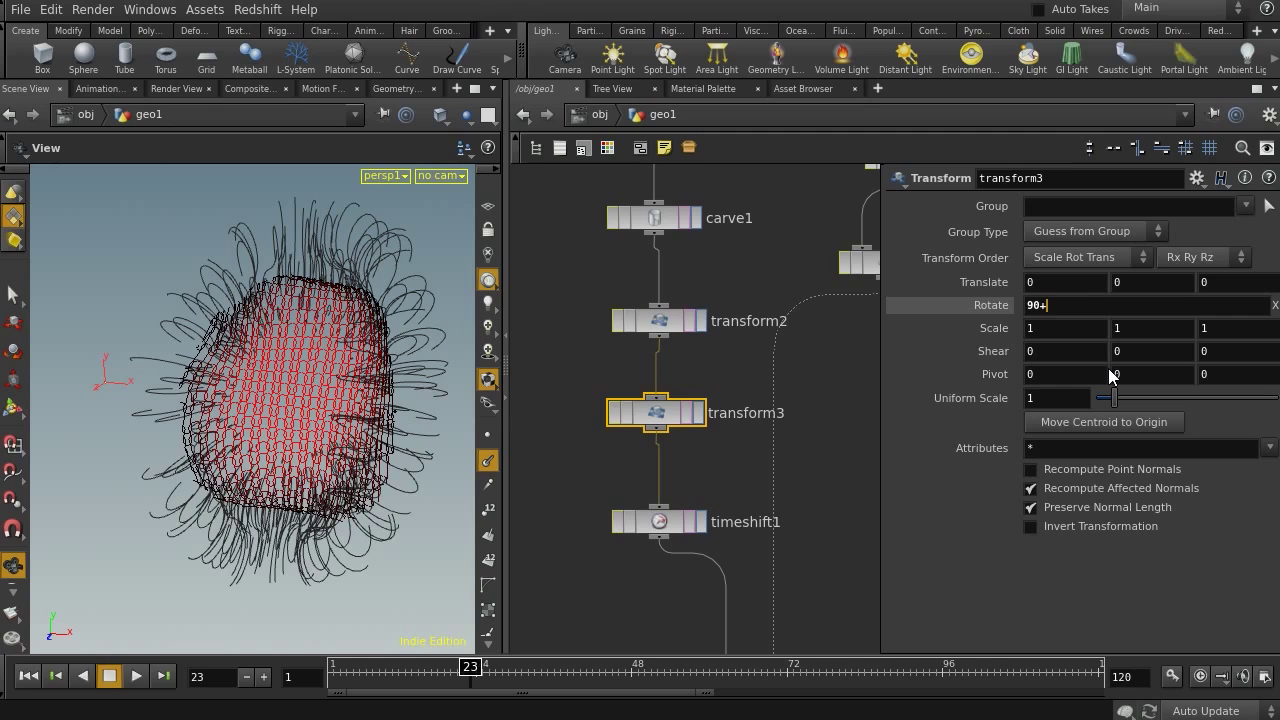
type("s")
key("BackSpace")
type("45*stamp(\"../")
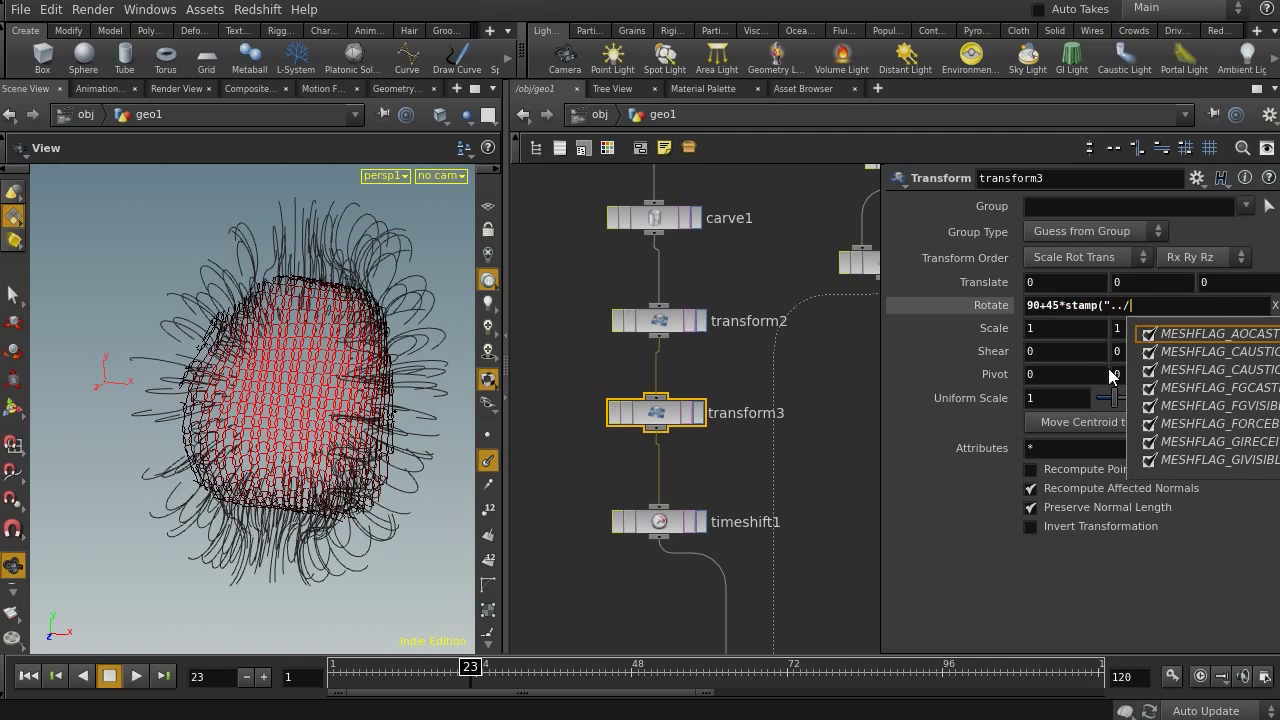
type("cop")
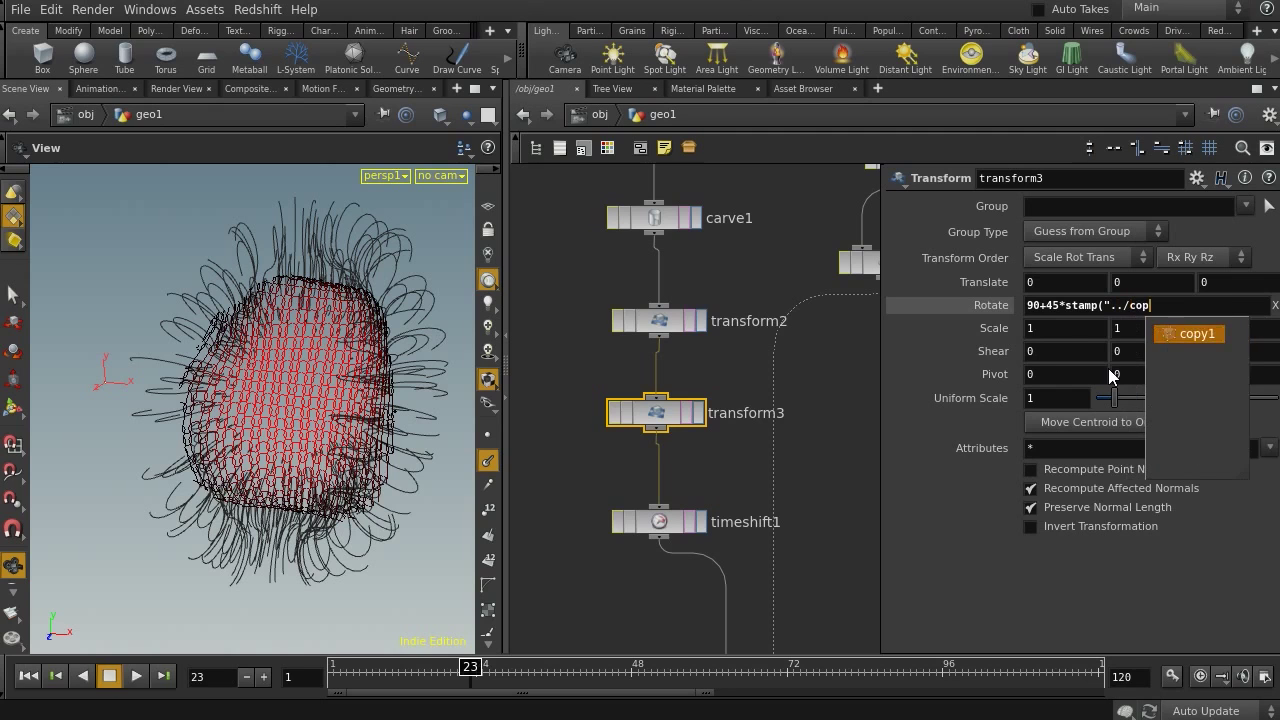
type("y1/\",\"pt")
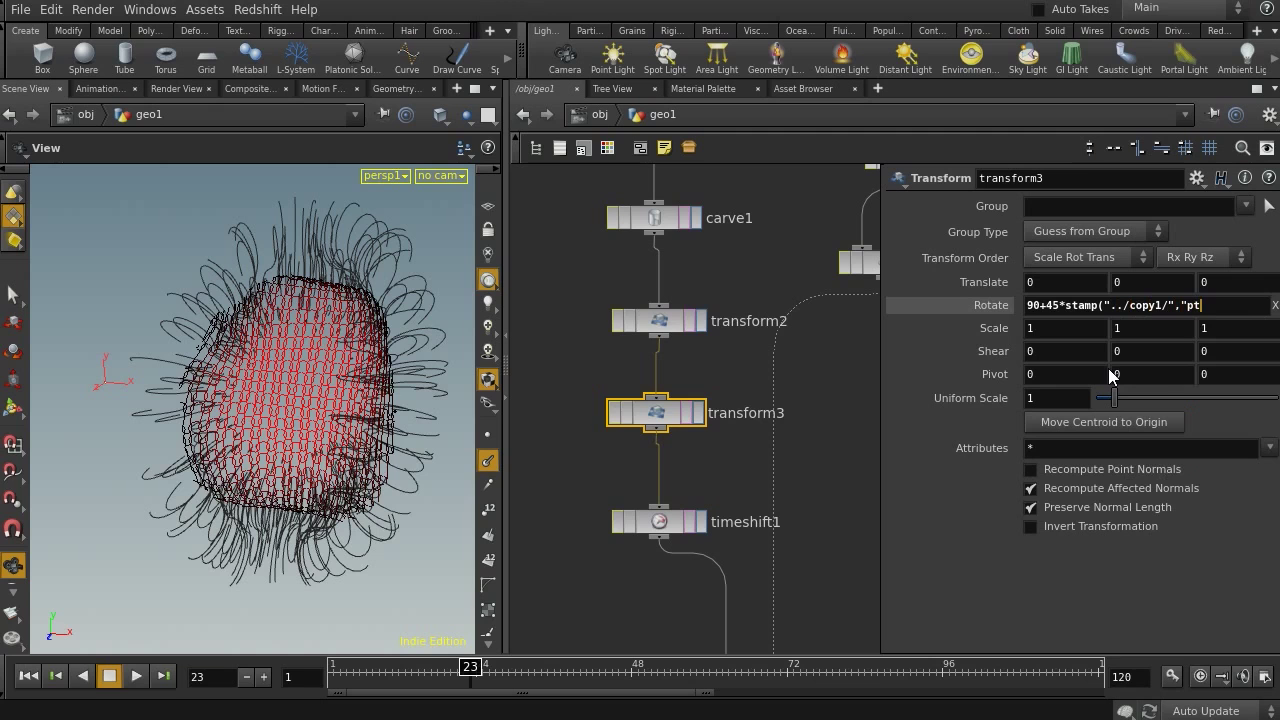
type("\",0)")
key("Return")
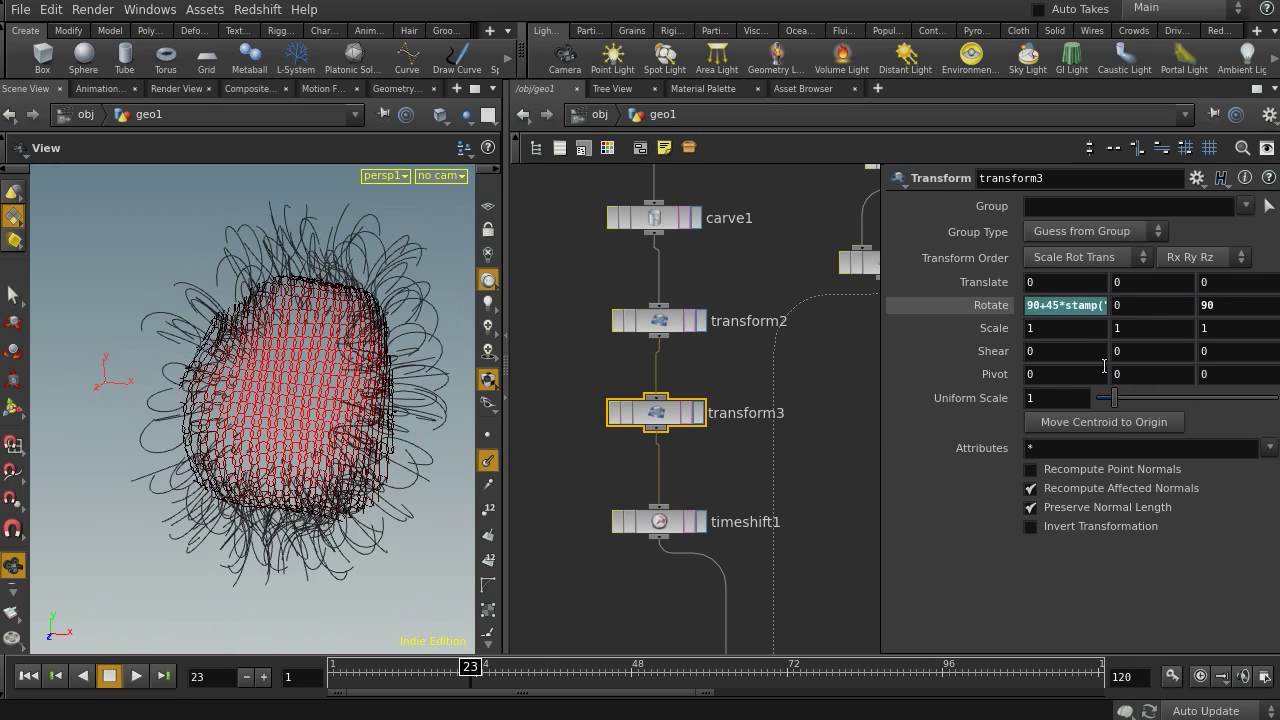
Set the Z rotation of transform3 to the same expression, 90+45*stamp("../copy1/","pt",0).
left_click(1063, 305)
left_click_drag(1250, 305, 1042, 312)
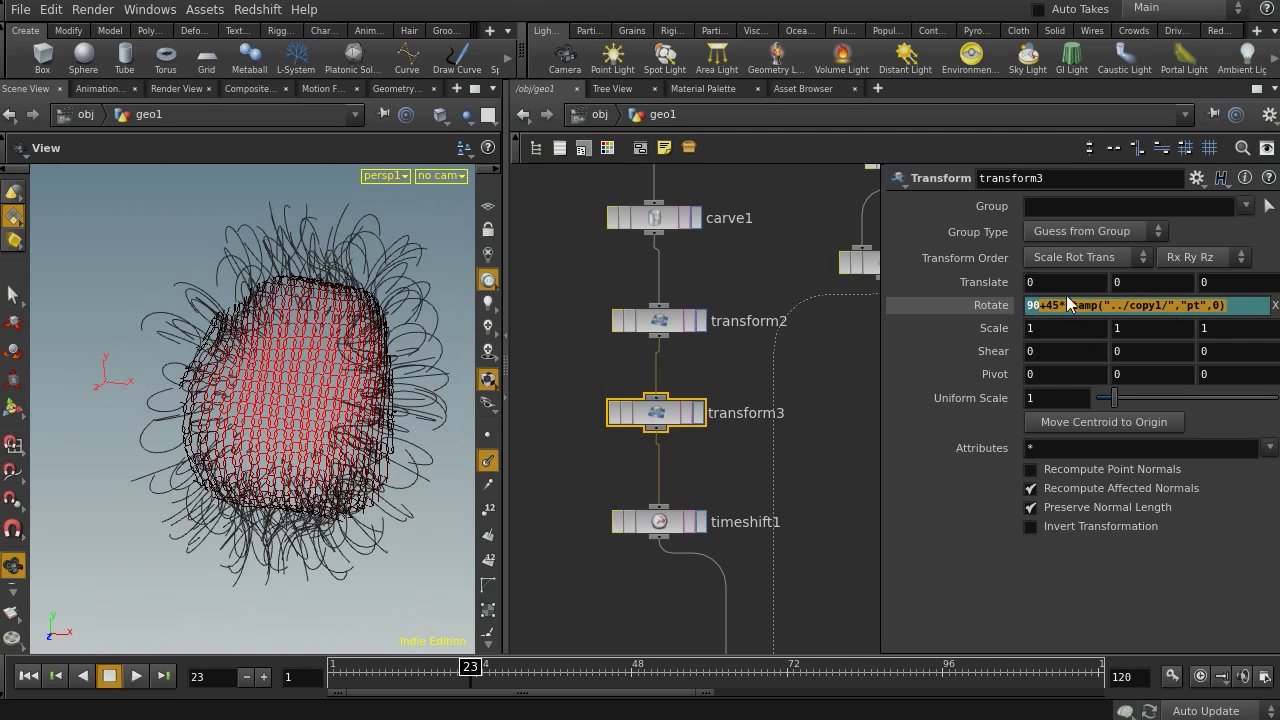
key("BackSpace")
left_click(1075, 308)
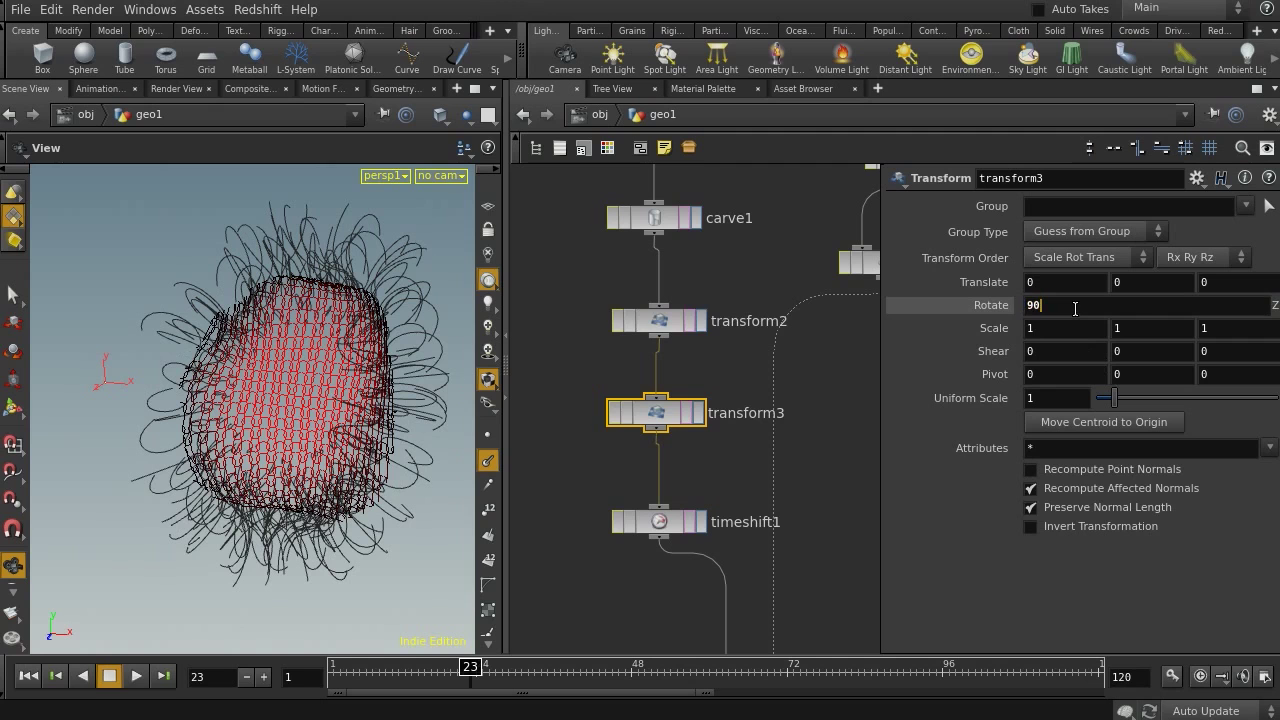
key("ctrl+z")
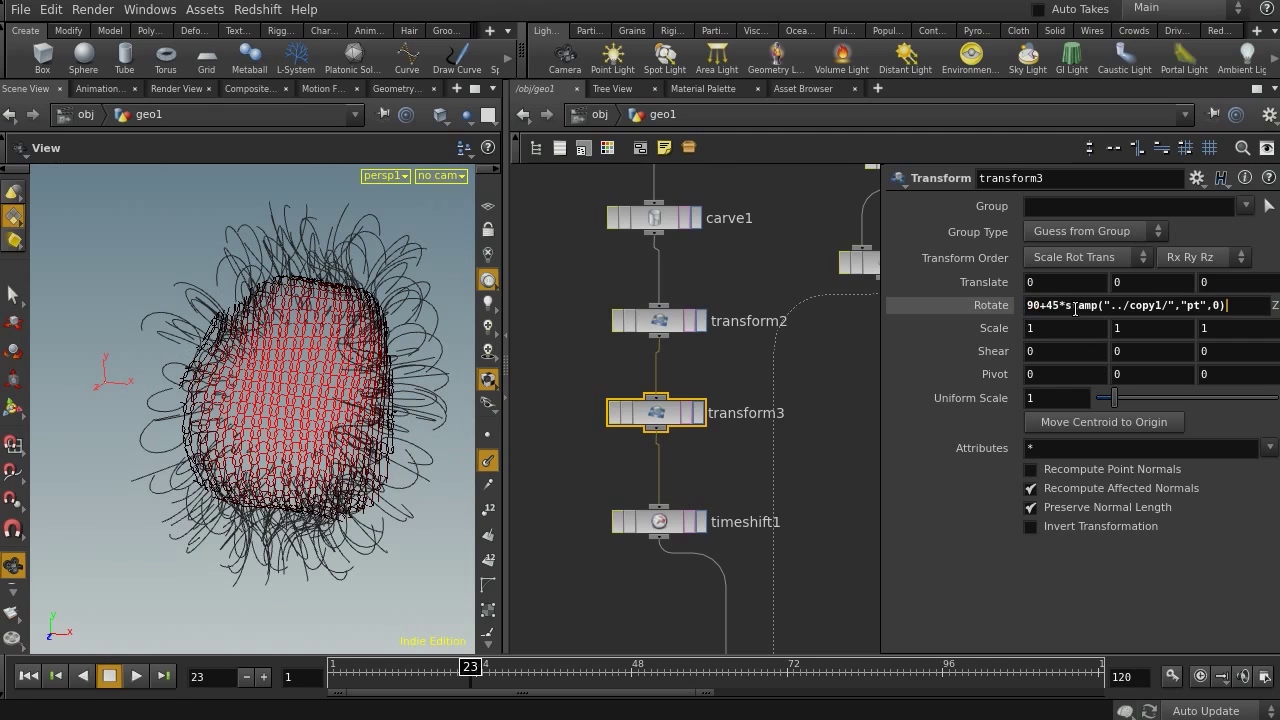
key("Return")
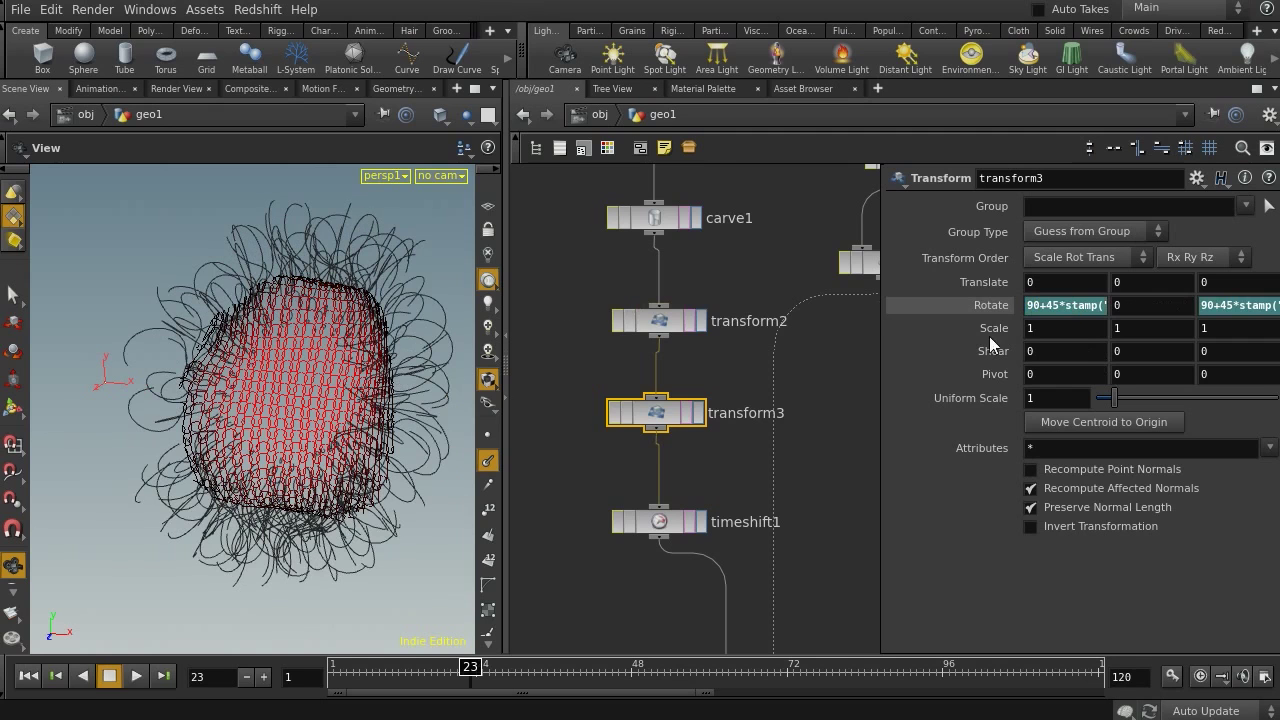
Widen the network view and bring the cache1, delete3 and group3 nodes into view.
mouse_move(334, 320)
left_mouse_down()
mouse_move(451, 303)
mouse_move(453, 317)
mouse_move(343, 336)
left_mouse_up()
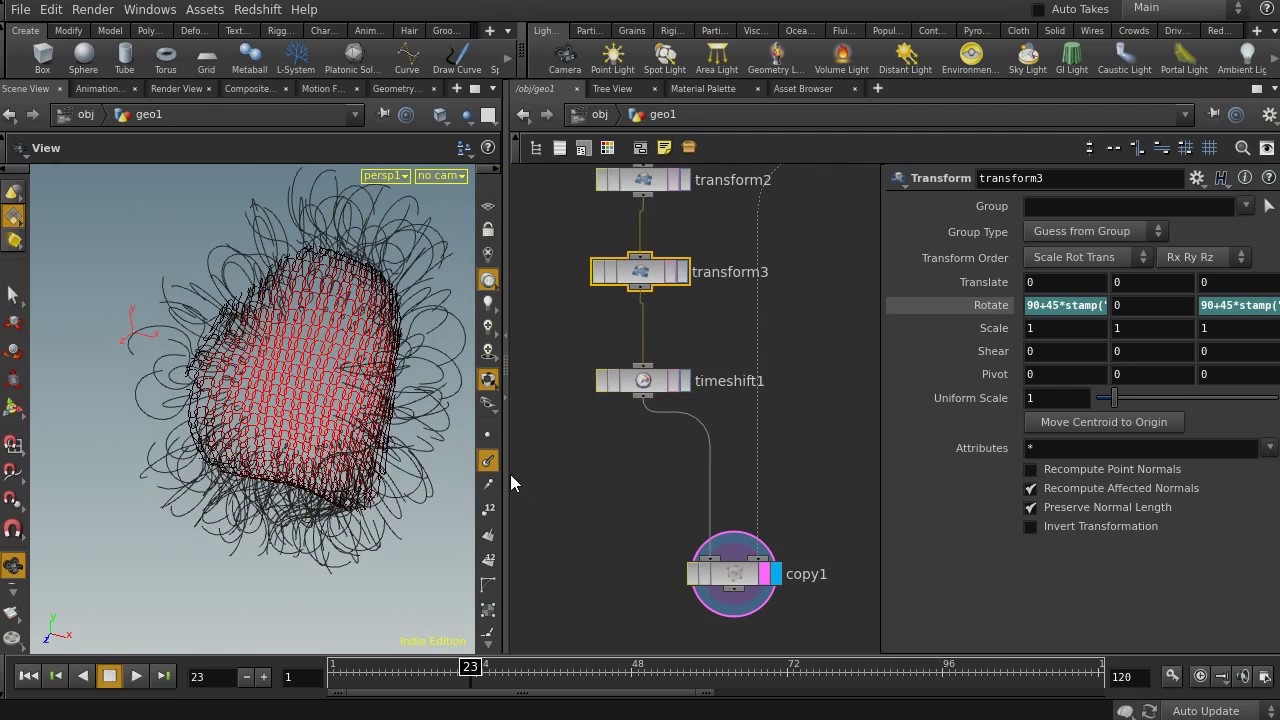
left_click_drag(510, 474, 407, 474)
middle_click_drag(703, 509, 677, 474)
scroll(706, 391, "down", 2)
middle_click_drag(706, 391, 649, 517)
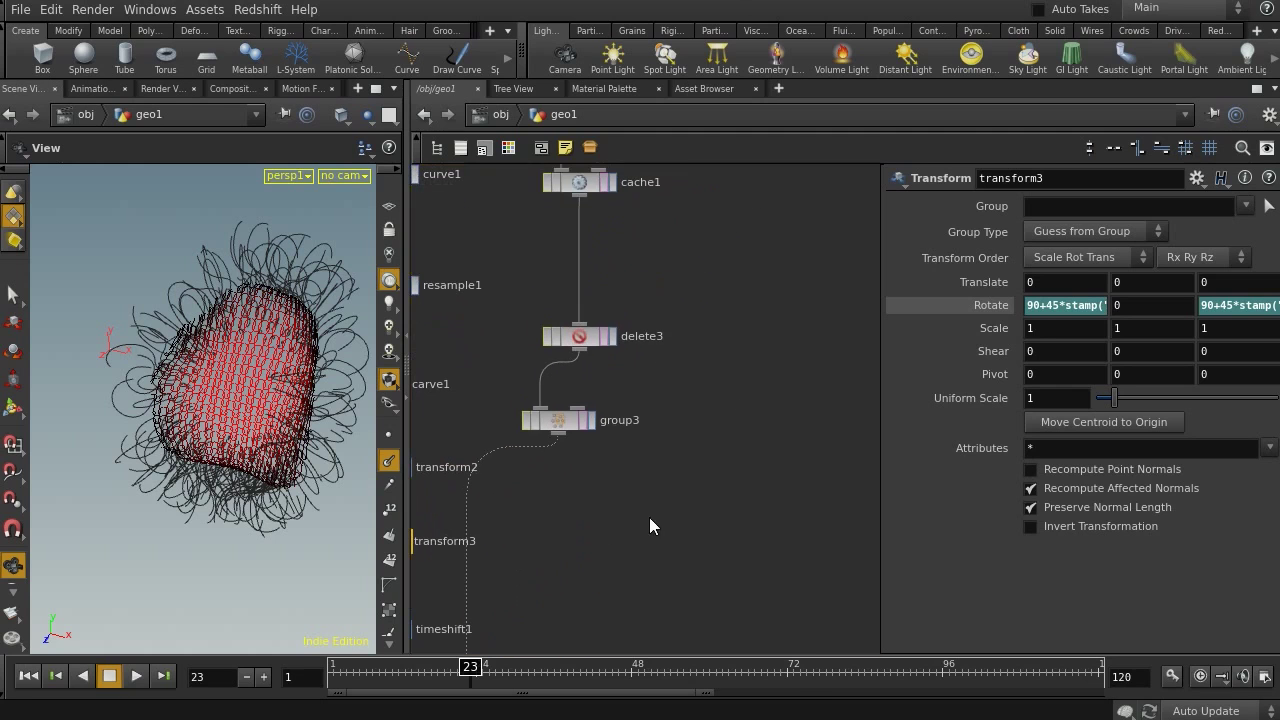
Add a PolyWire node fed by cache1, place it below the group3 node and display its output.
key("Tab")
type("wire")
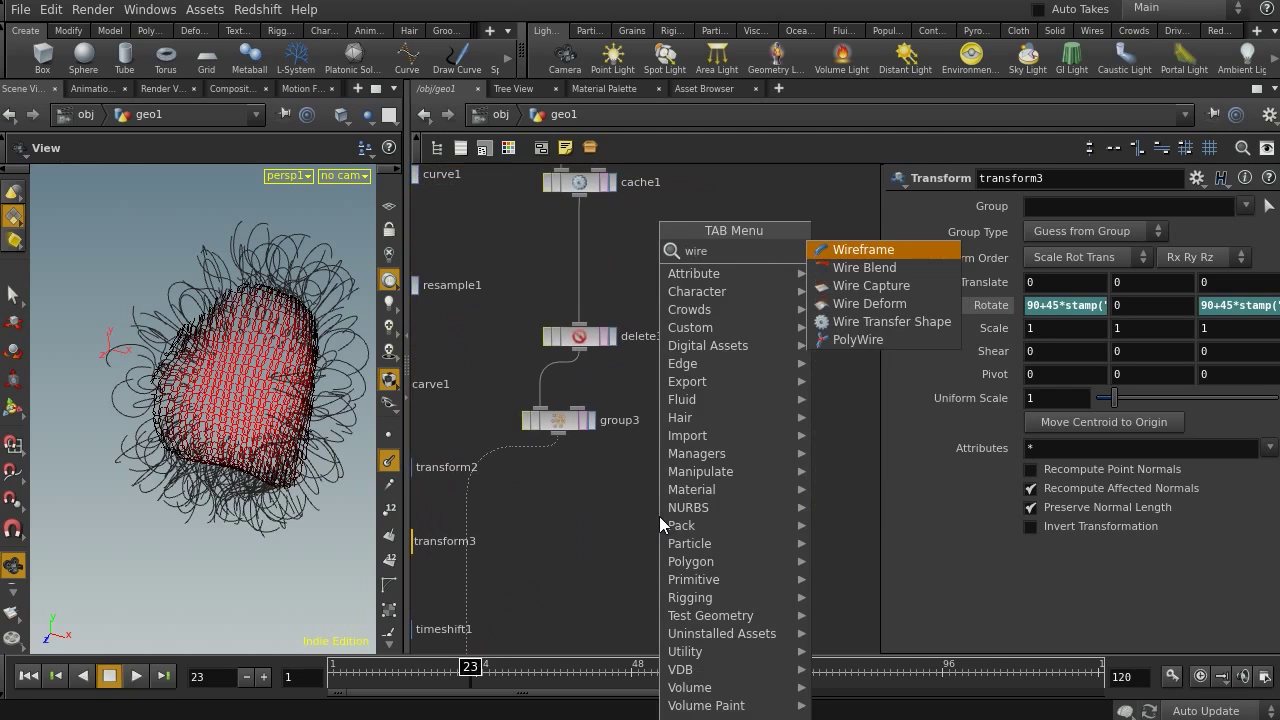
key("Down")
key("Down")
key("Down")
key("Down")
key("Down")
key("Return")
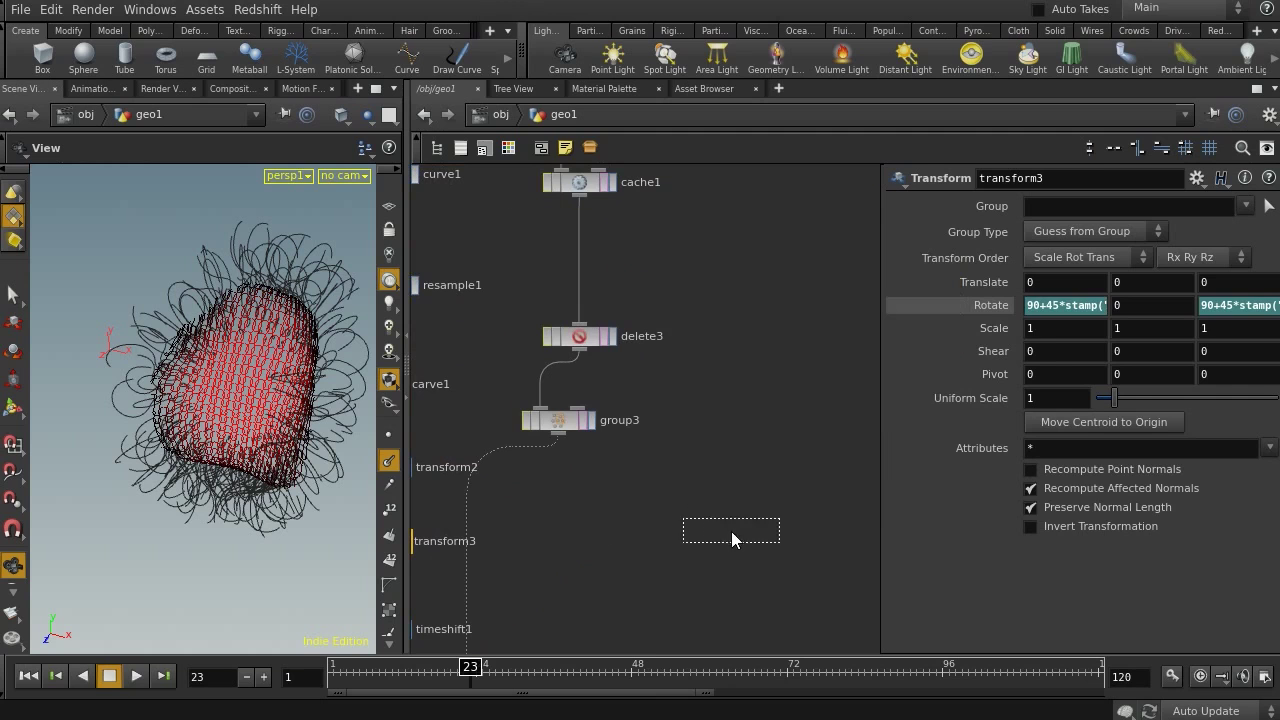
left_click(732, 540)
left_click_drag(735, 519, 586, 202)
middle_click_drag(643, 347, 634, 212)
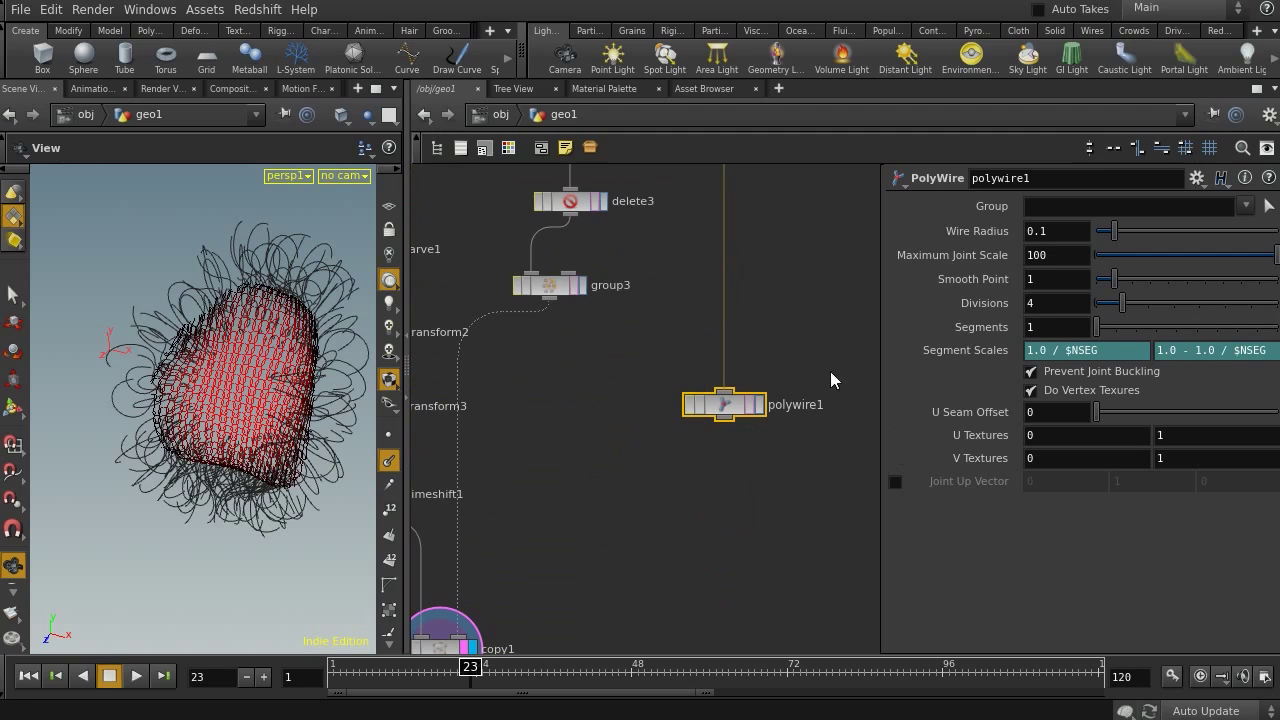
left_click(759, 404)
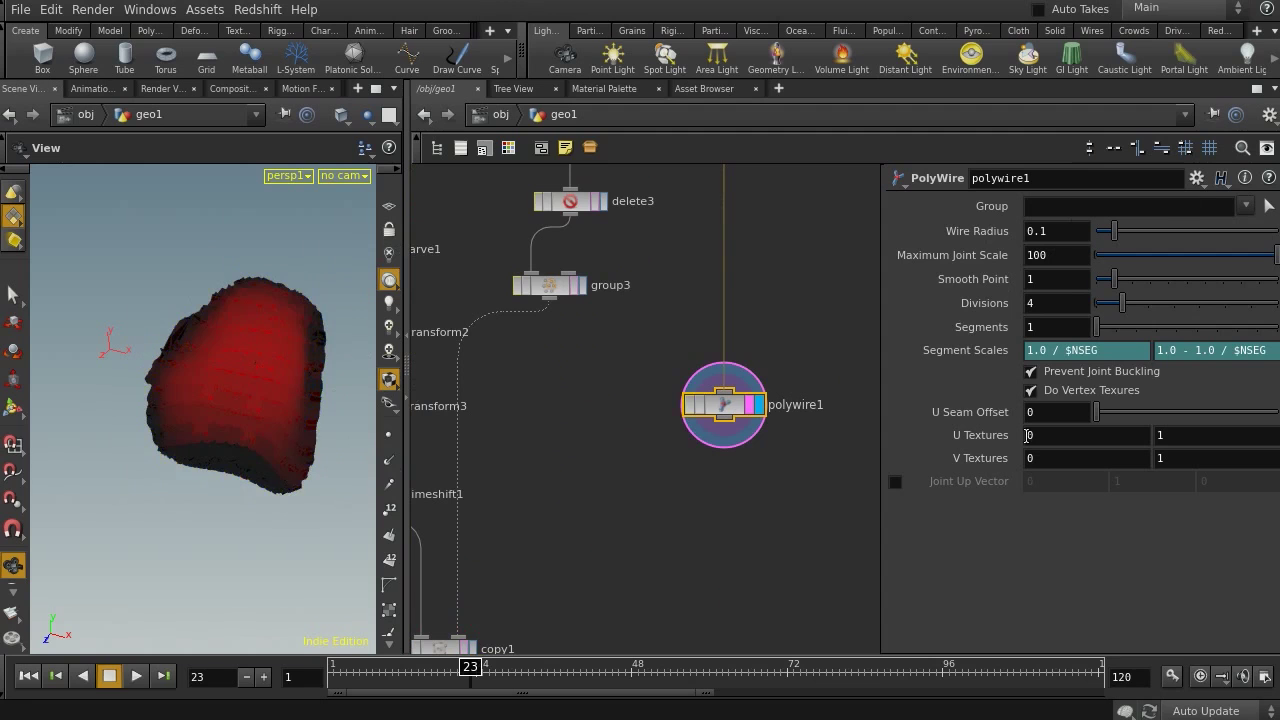
Turn off Prevent Joint Buckling on polywire1, set its wire radius to 0.03, and inspect the thickened cloth threads.
left_click(1032, 370)
left_click(1040, 231)
type("0.03")
key("Return")
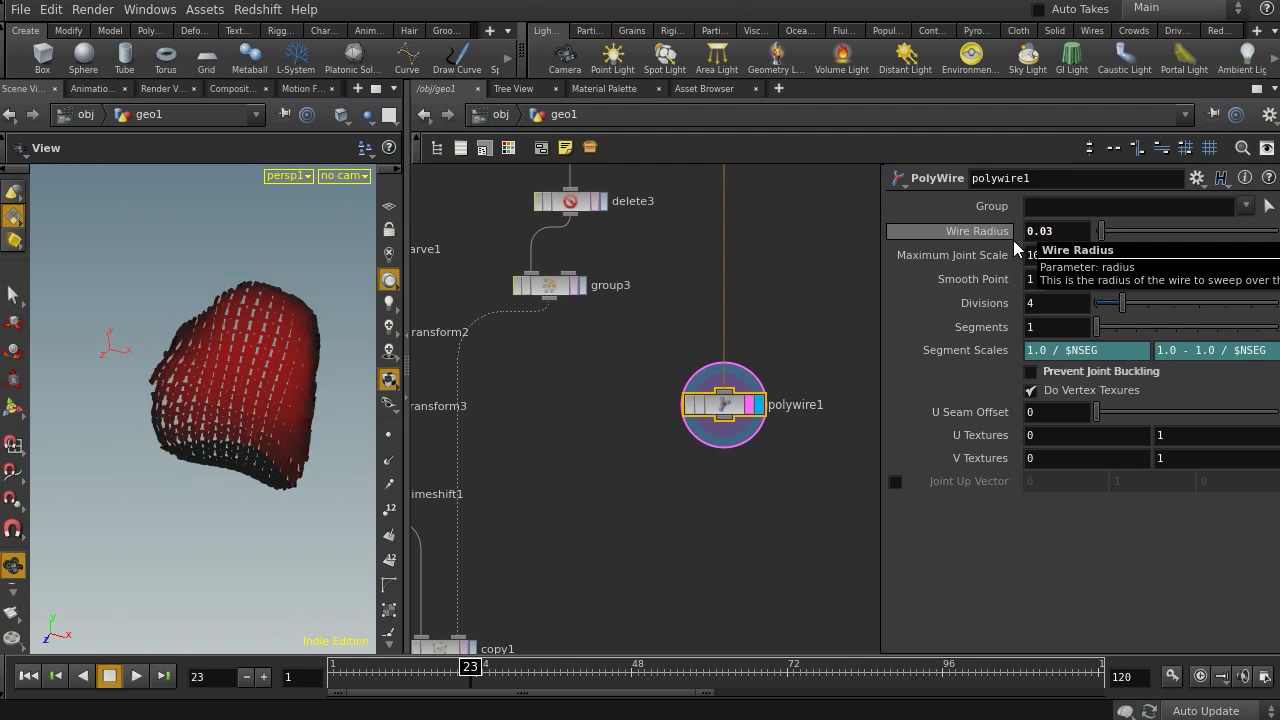
right_click_drag(274, 402, 358, 388)
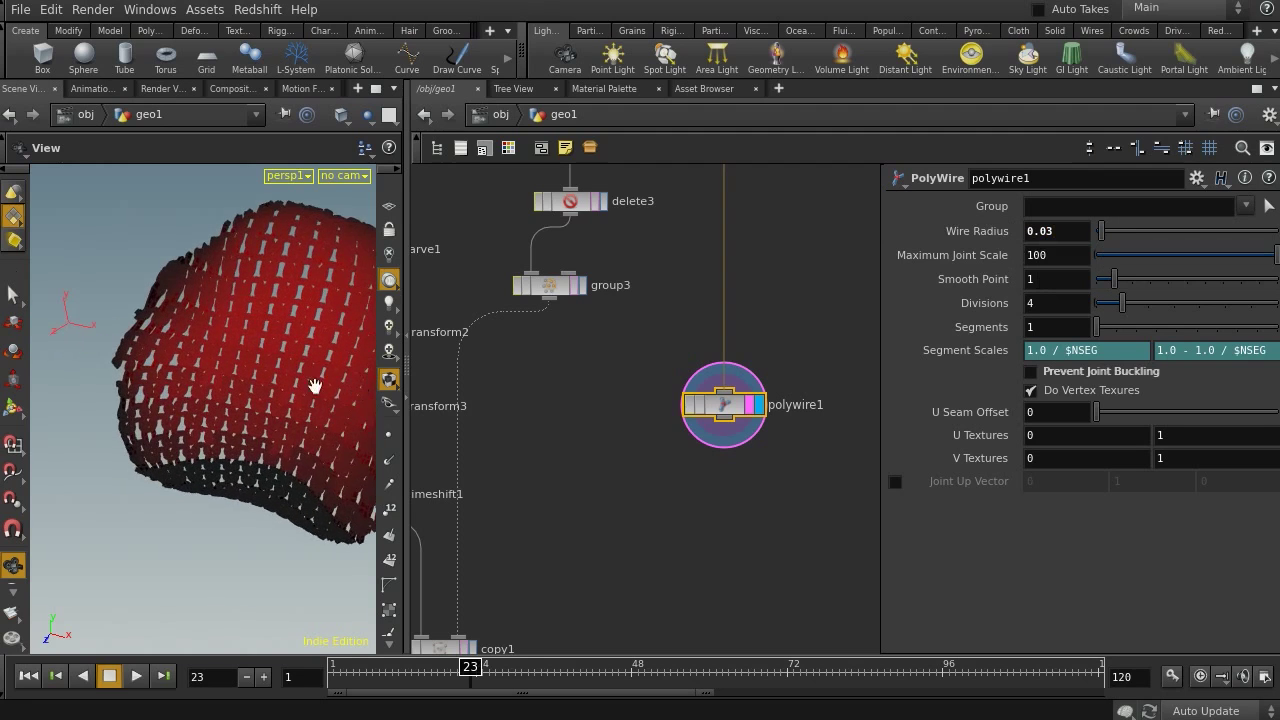
middle_click_drag(315, 386, 198, 482)
left_click_drag(198, 482, 217, 471)
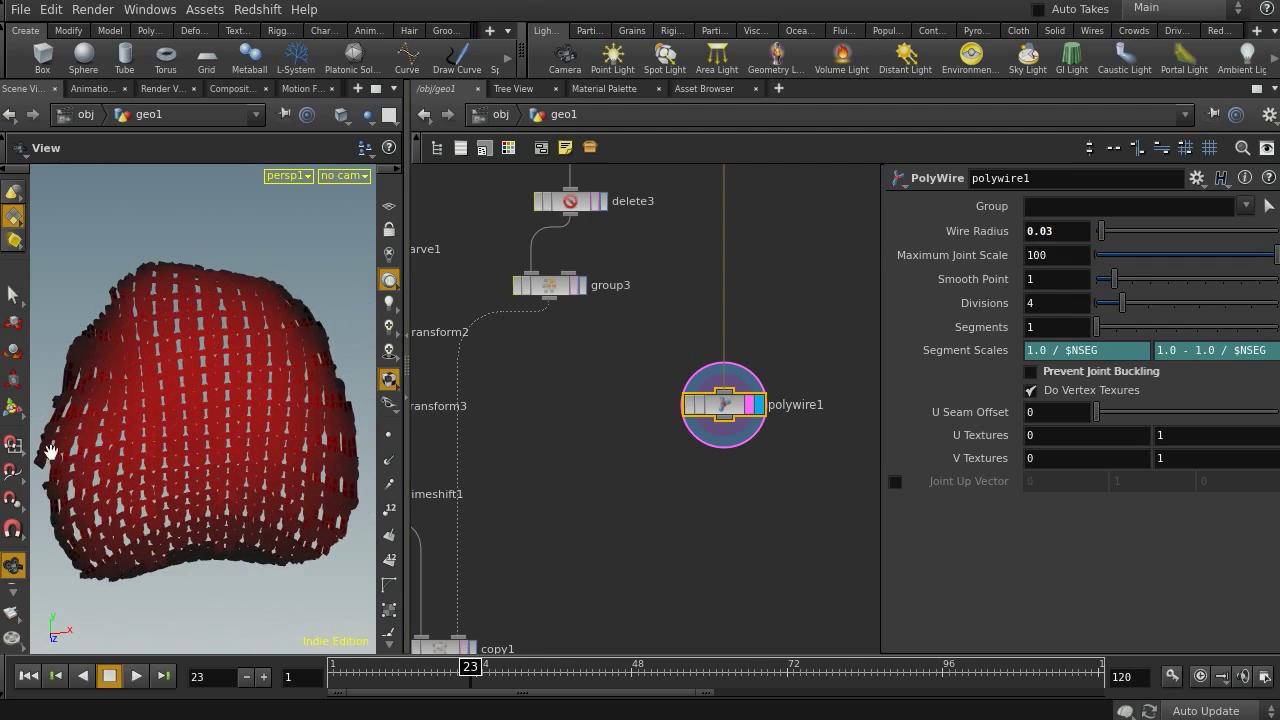
Add an Attribute Create node and insert it on the connection between cache1 and polywire1.
middle_click_drag(742, 271, 791, 517)
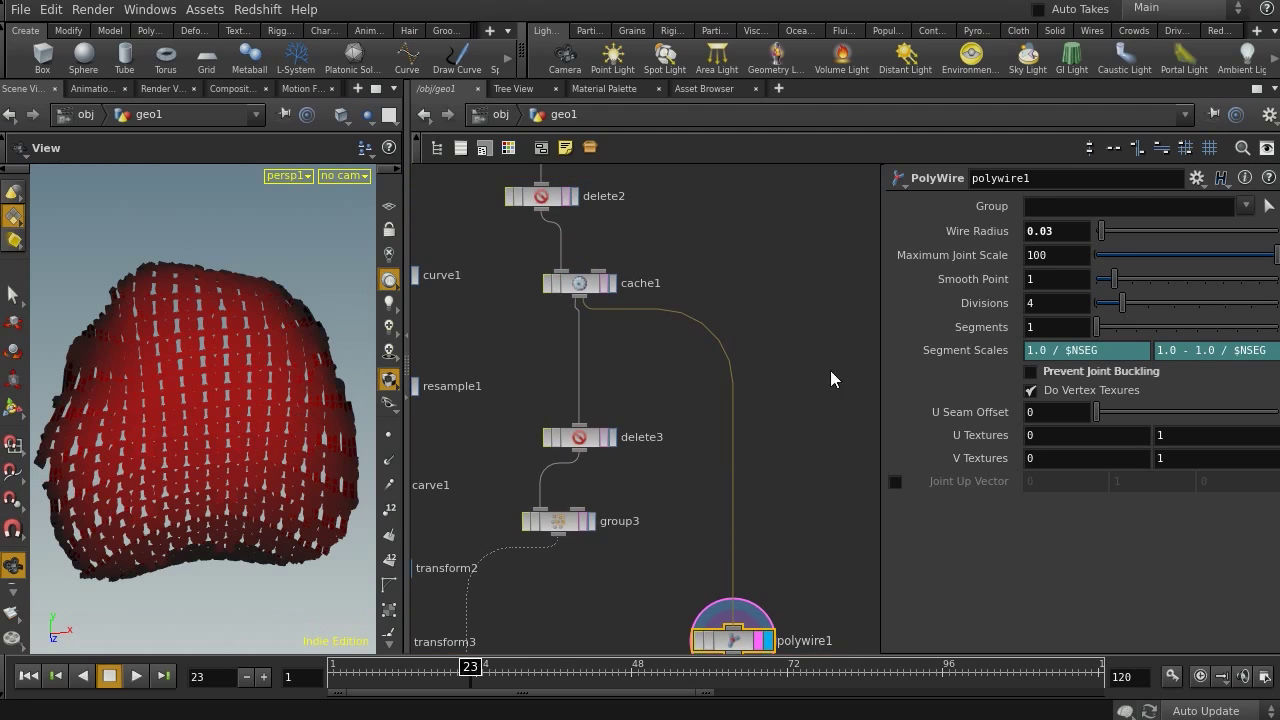
mouse_move(787, 474)
middle_mouse_down()
mouse_move(789, 454)
mouse_move(815, 625)
middle_mouse_up()
middle_click_drag(717, 383, 718, 615)
middle_click_drag(745, 240, 744, 581)
mouse_move(700, 451)
middle_mouse_down()
mouse_move(700, 468)
mouse_move(714, 331)
mouse_move(754, 238)
mouse_move(740, 331)
mouse_move(748, 408)
mouse_move(731, 406)
mouse_move(718, 437)
middle_mouse_up()
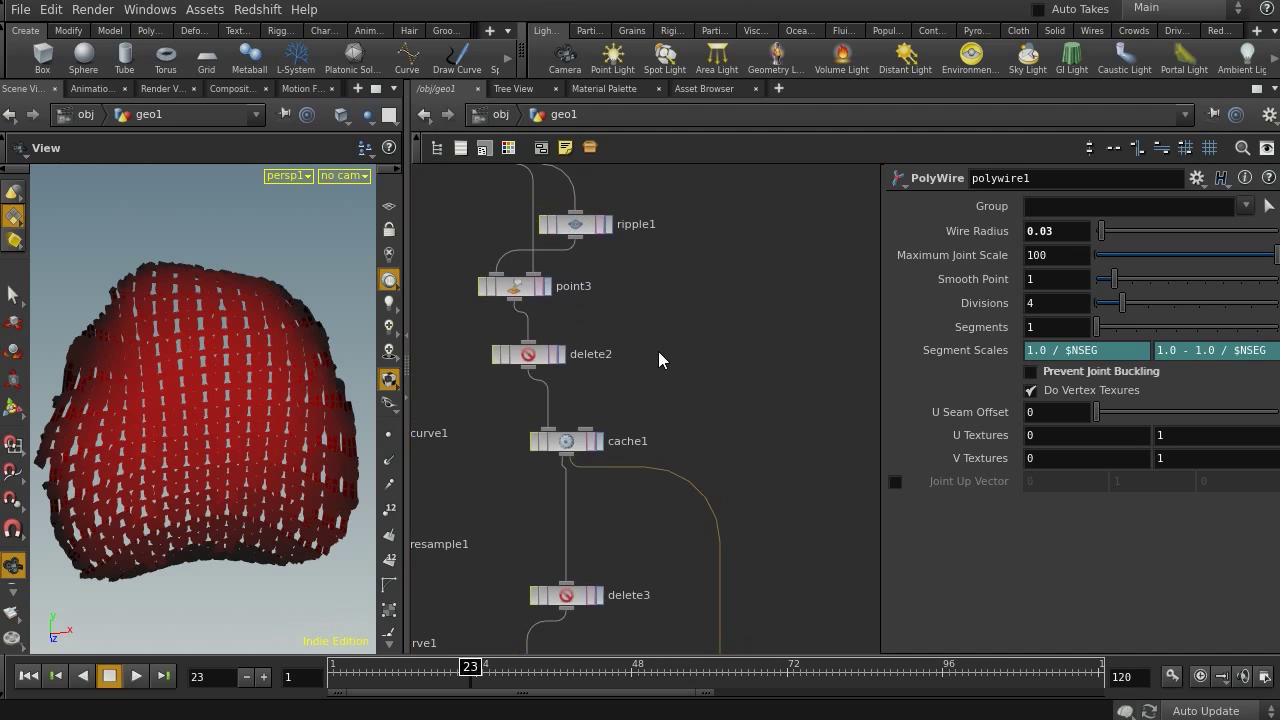
key("Tab")
type("attr")
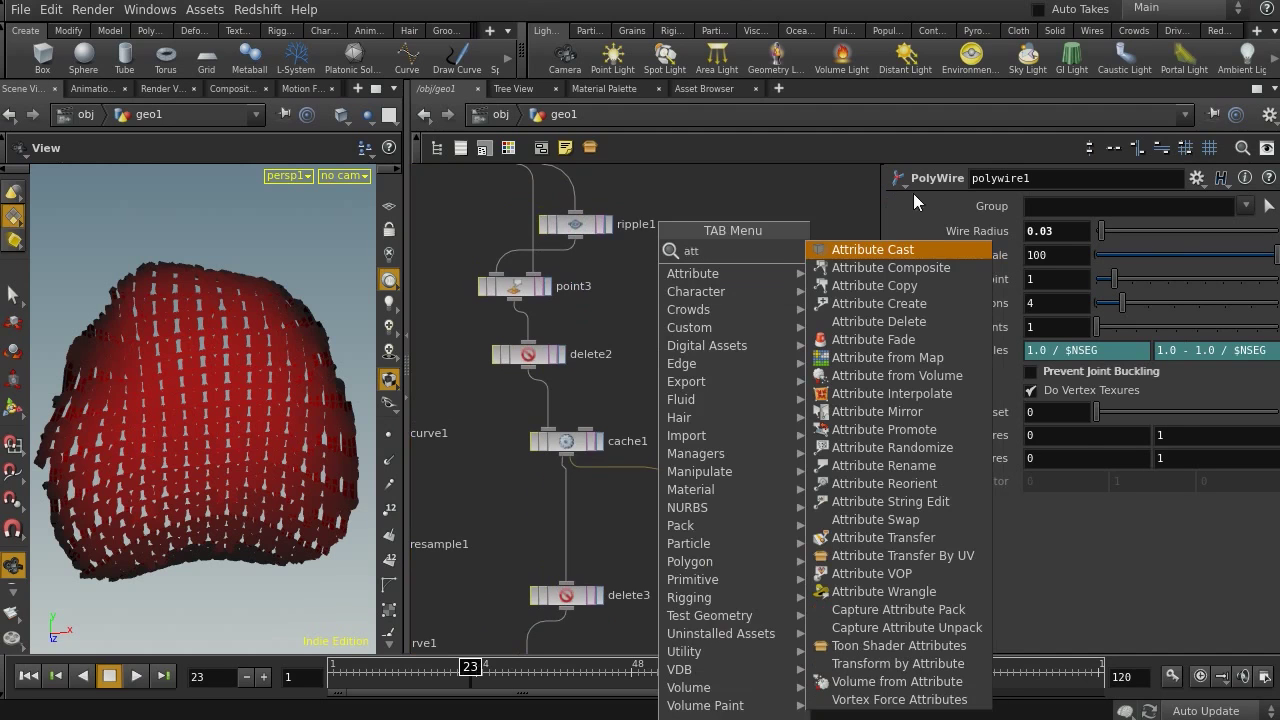
left_click(933, 302)
left_click(704, 360)
middle_click_drag(732, 313, 750, 200)
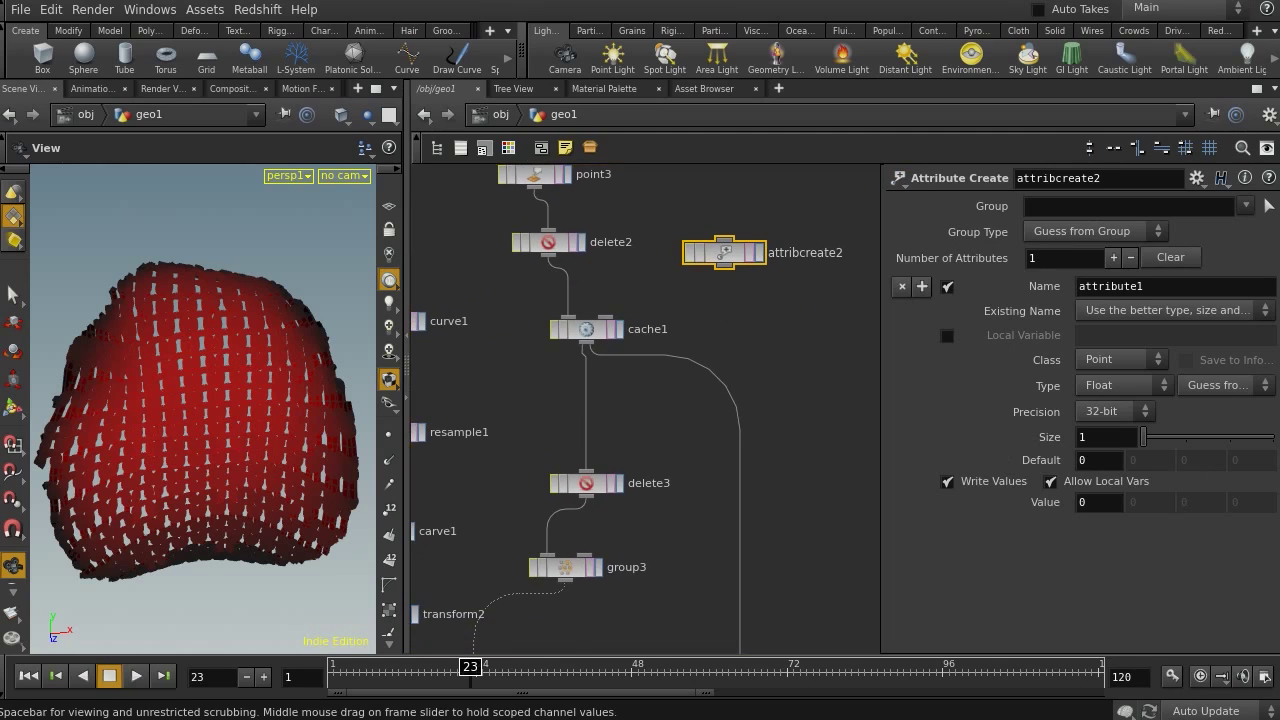
middle_click_drag(766, 318, 726, 253)
left_click_drag(699, 200, 712, 460)
left_click_drag(794, 518, 658, 390)
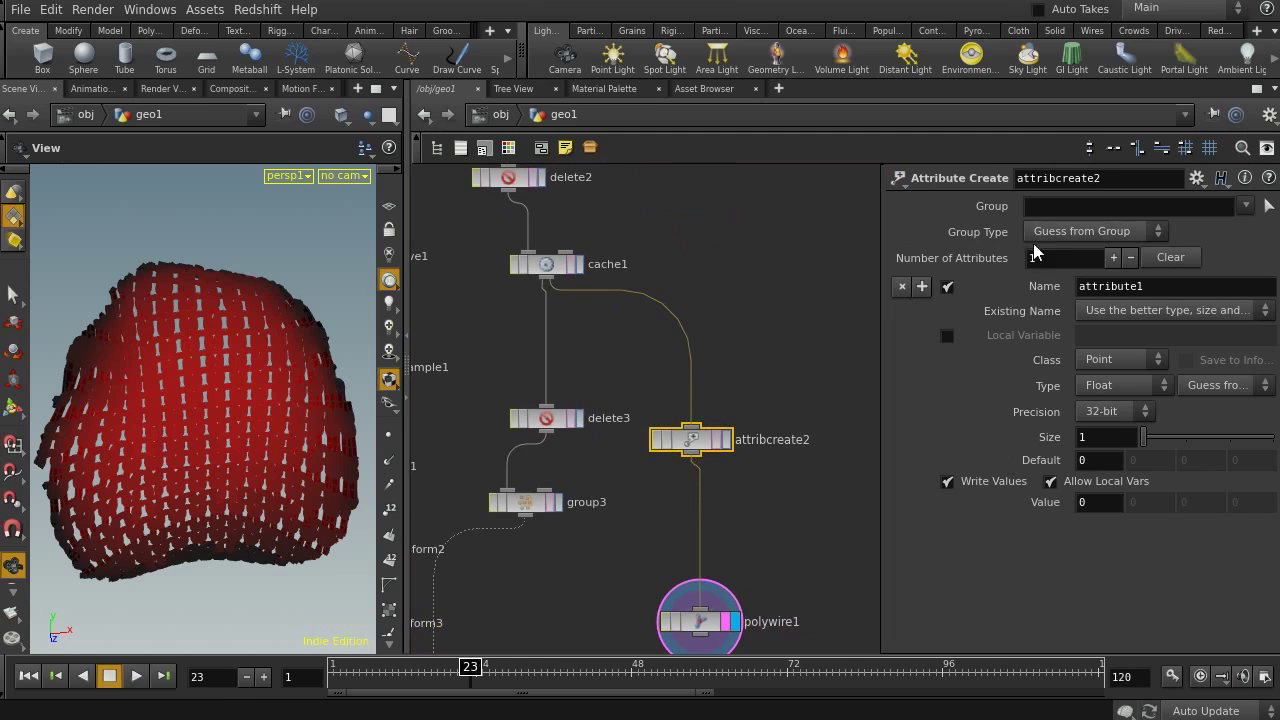
Name the new point attribute width and set its value to 0.03*$CR.
key("Tab")
type("width")
double_click(1094, 513)
type("0.03*")
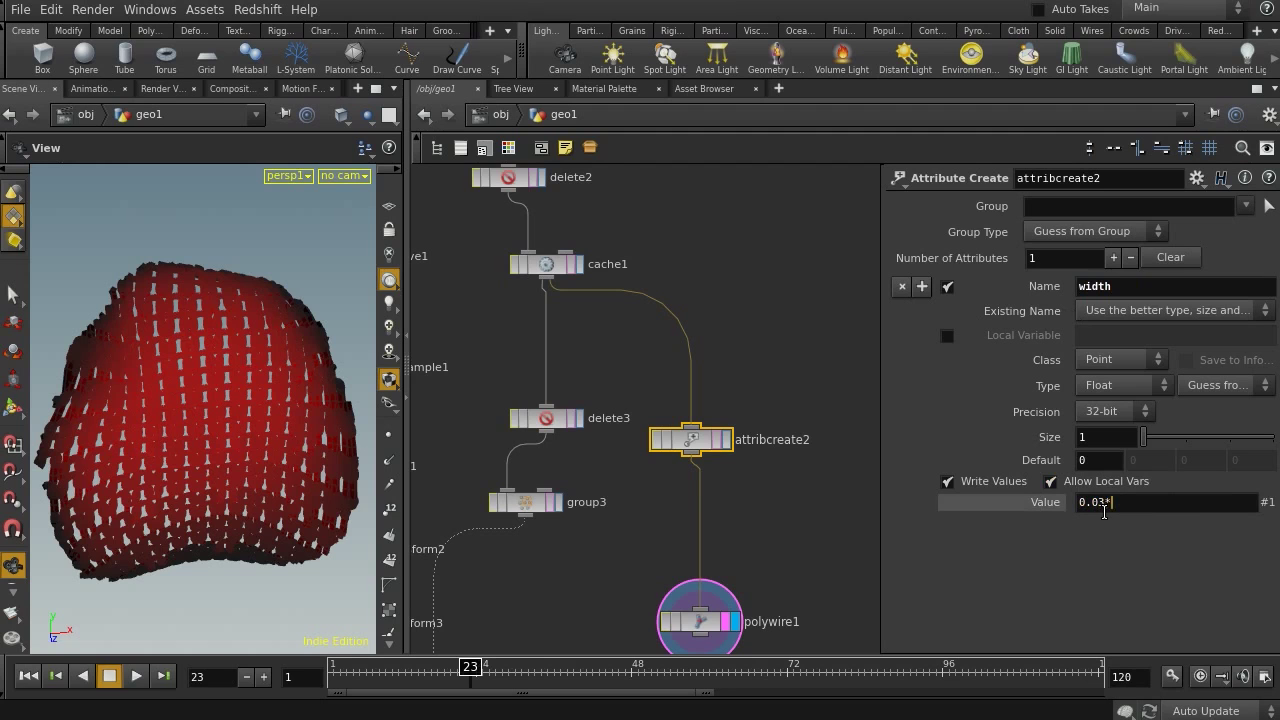
type("$C")
key("Return")
middle_click_drag(808, 554, 821, 445)
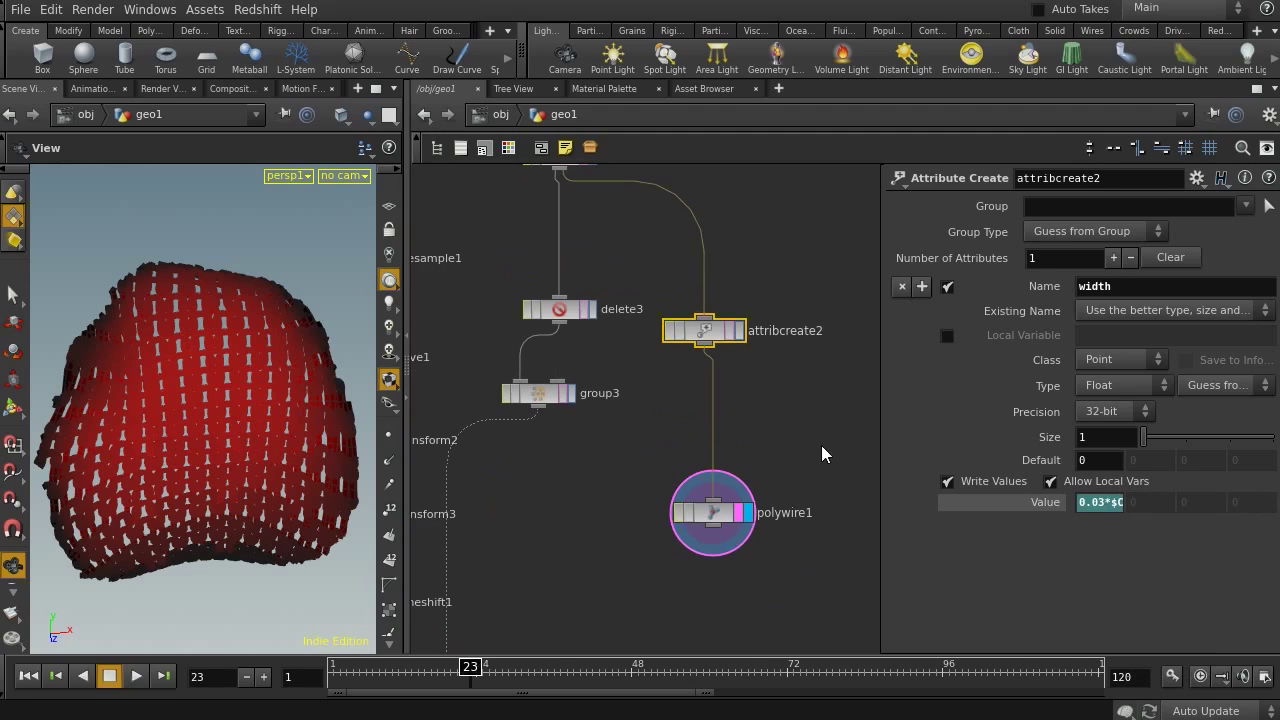
Set the wire radius of polywire1 to $WIDTH and widen the scene view.
left_click_drag(821, 445, 597, 569)
left_click_drag(1078, 234, 1018, 236)
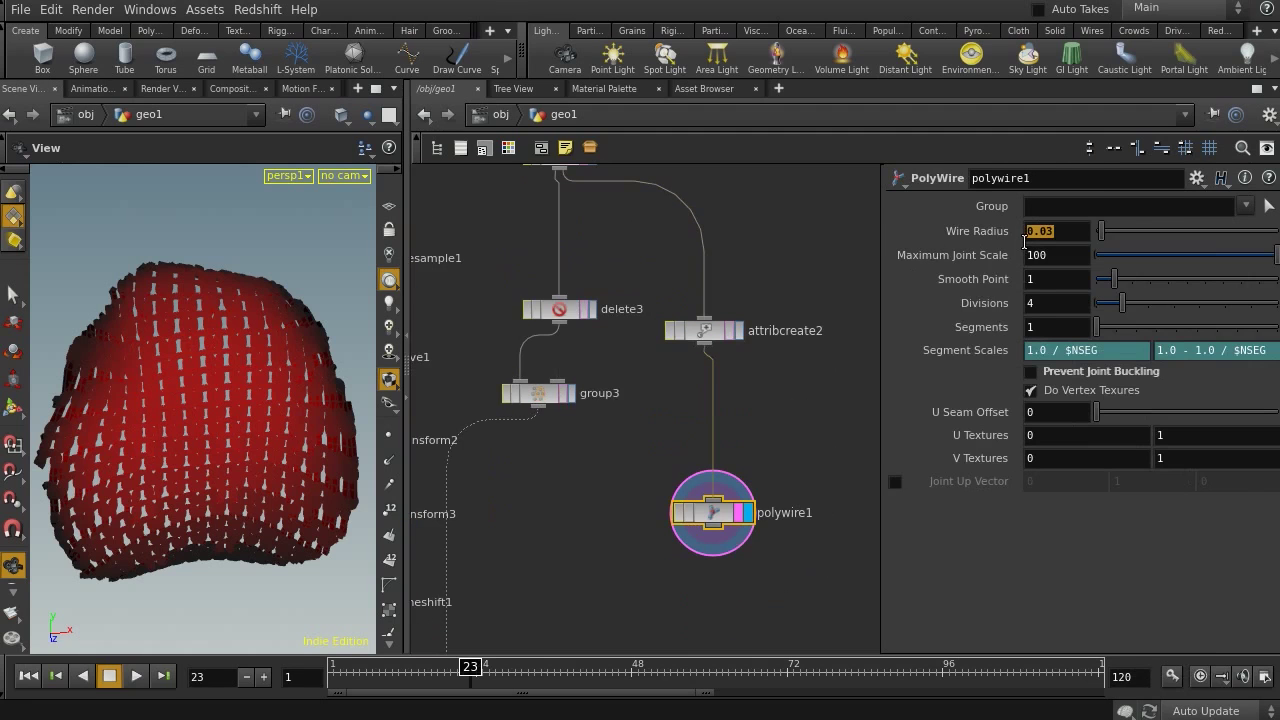
type("$WI")
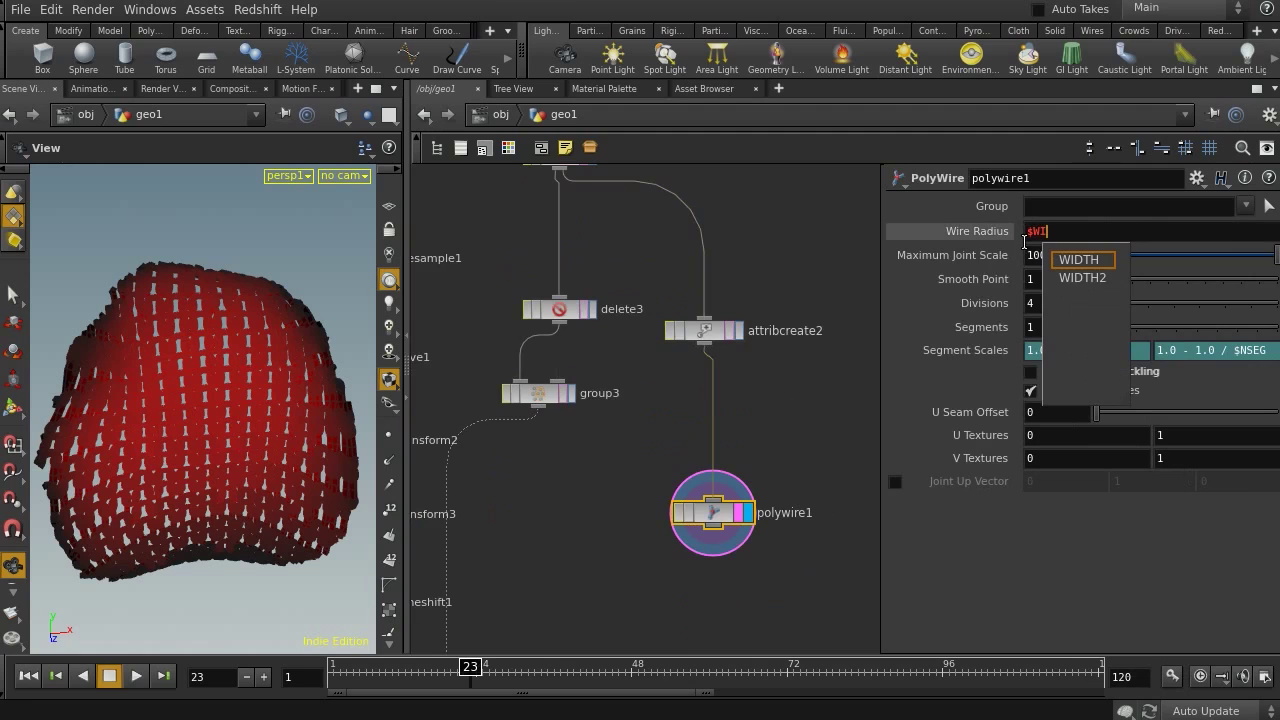
type("DTH")
key("Return")
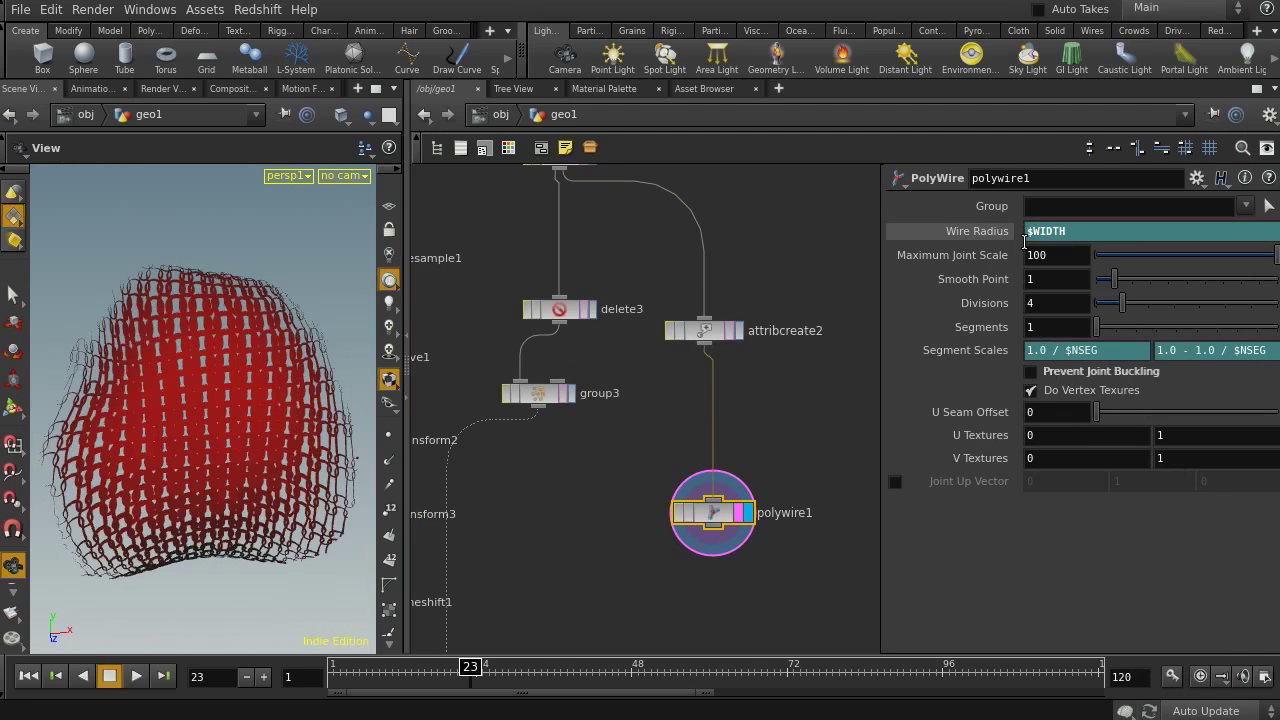
left_click(407, 355)
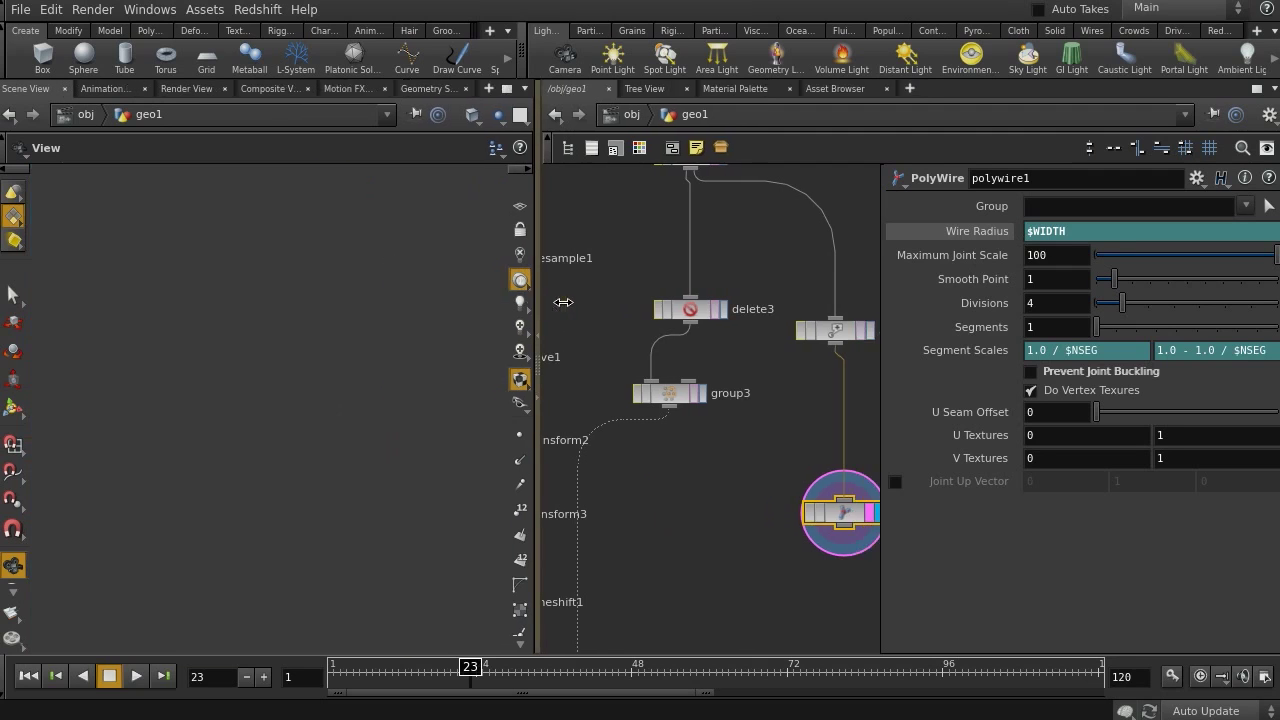
left_click_drag(330, 355, 295, 350)
Append a Facet node after polywire1, display it and enable Post-Compute Normals.
middle_click_drag(771, 543, 646, 432)
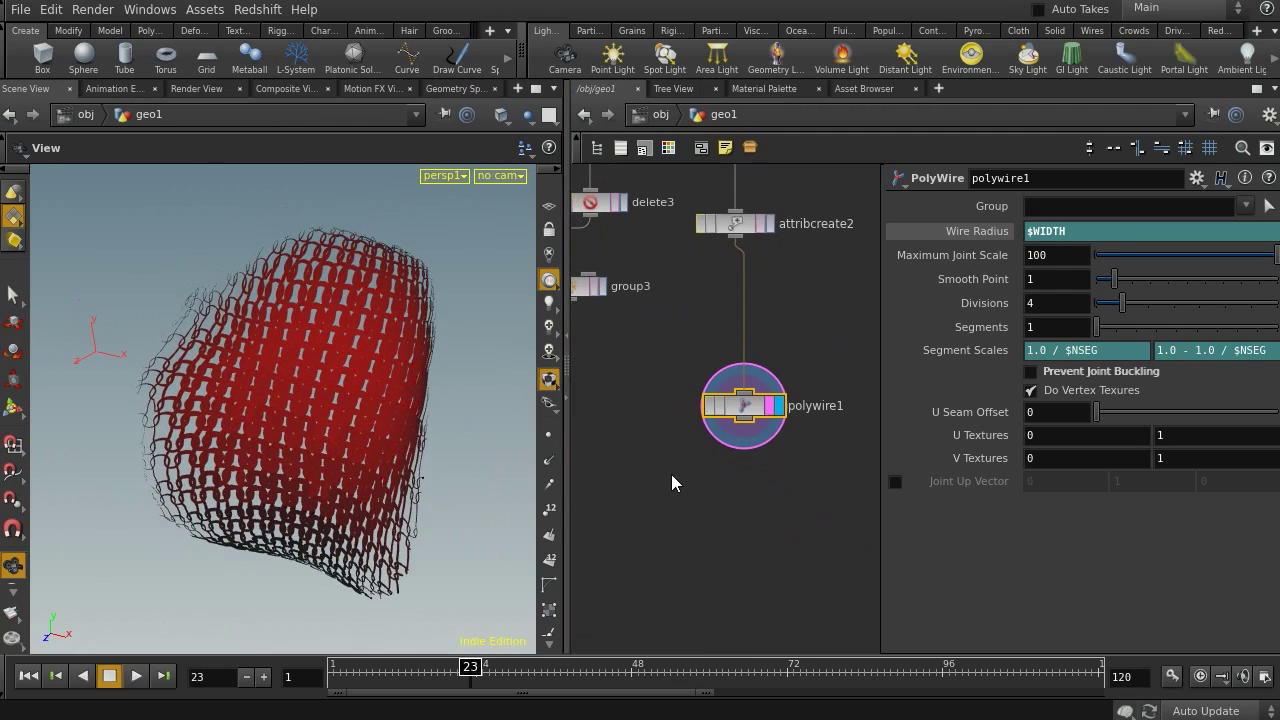
key("Tab")
type("bend")
key("Return")
left_click(728, 493)
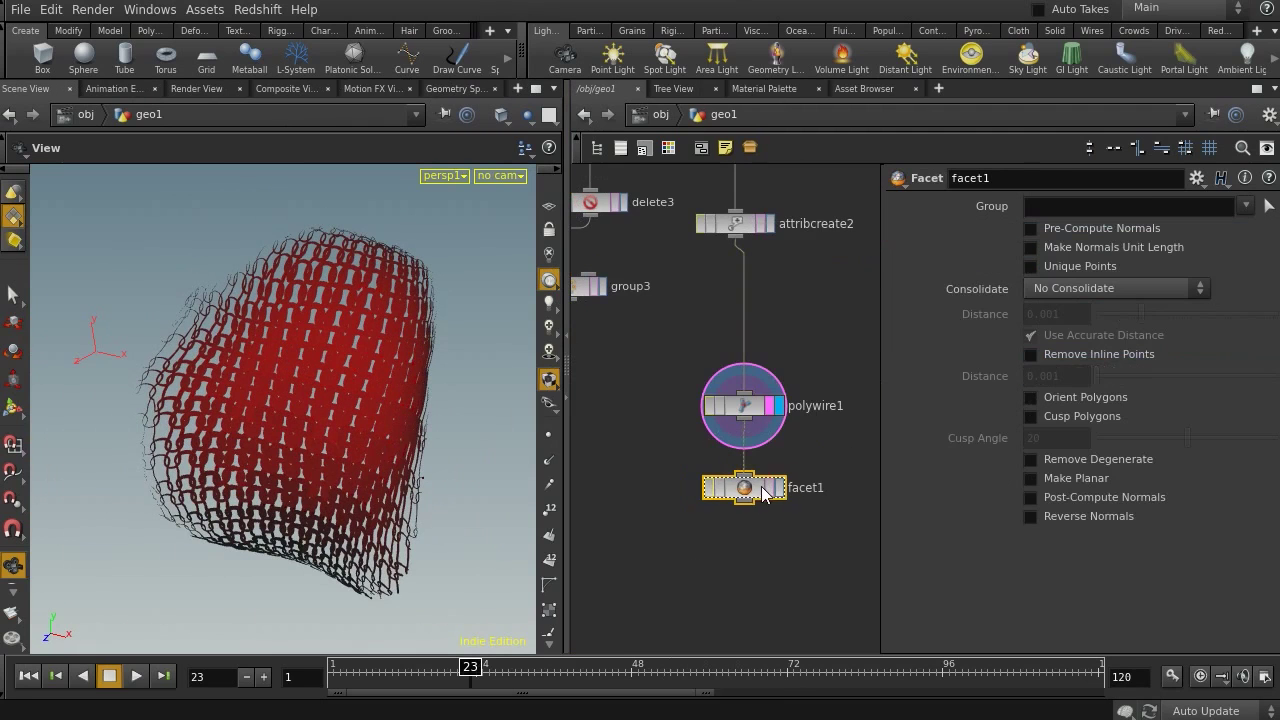
left_click(778, 489)
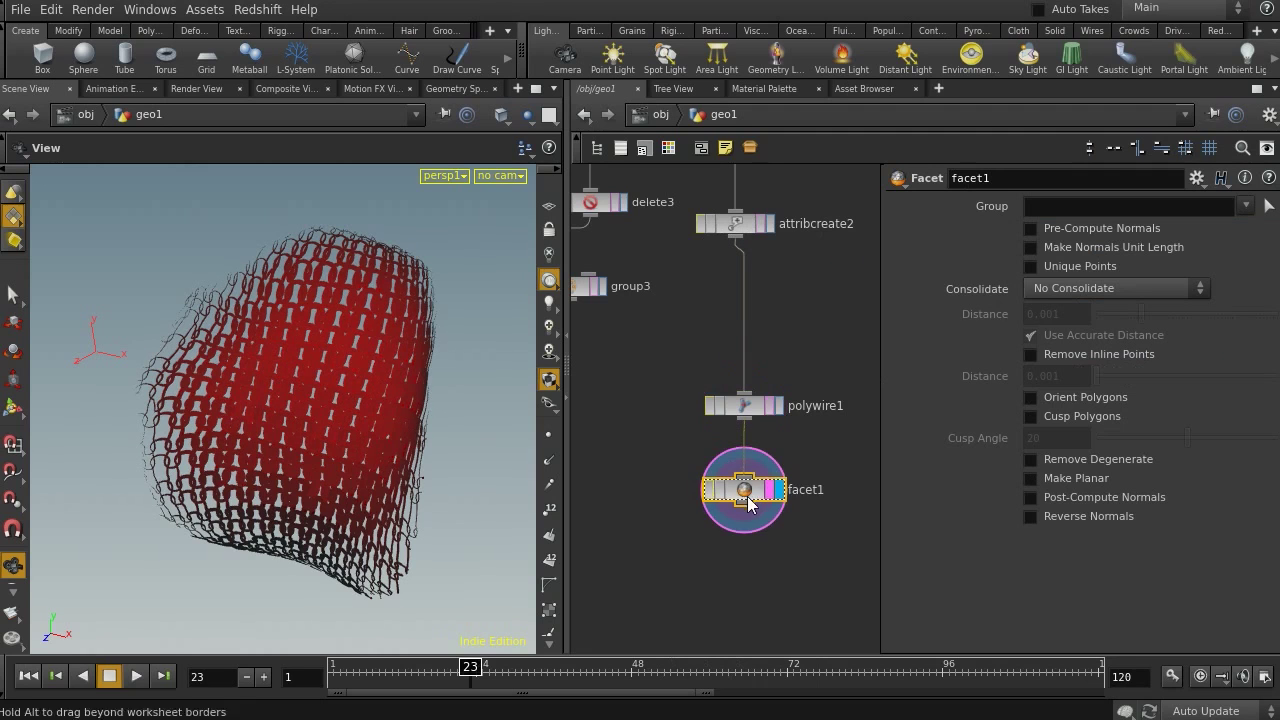
left_click(1089, 498)
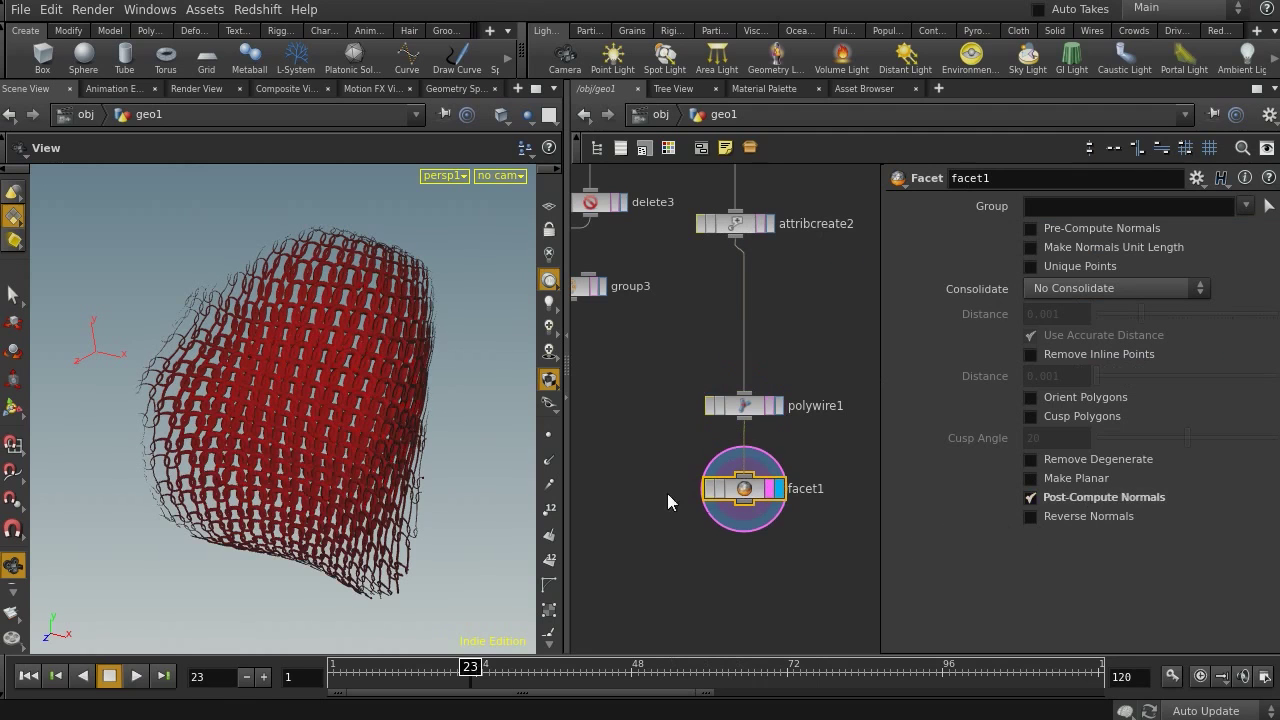
mouse_move(290, 398)
left_mouse_down()
mouse_move(277, 403)
mouse_move(298, 376)
mouse_move(305, 415)
left_mouse_up()
Add a Merge node, connect timeshift1 and facet1 into it, and display the merged result.
middle_click_drag(745, 542, 727, 463)
key("Tab")
type("me")
key("Return")
left_click(731, 495)
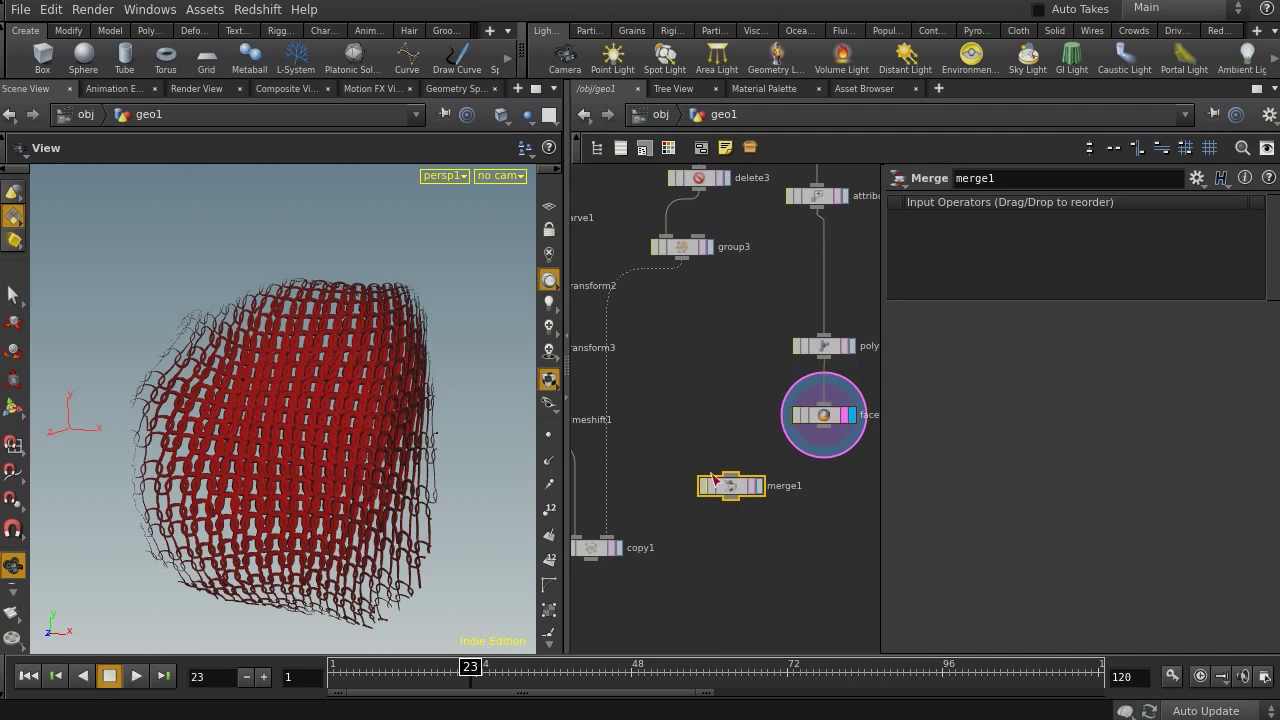
middle_click_drag(656, 435, 772, 402)
left_click_drag(645, 397, 845, 432)
middle_click_drag(845, 432, 678, 363)
left_click(699, 396)
left_click_drag(720, 400, 742, 455)
left_click_drag(808, 362, 722, 466)
left_click(742, 472)
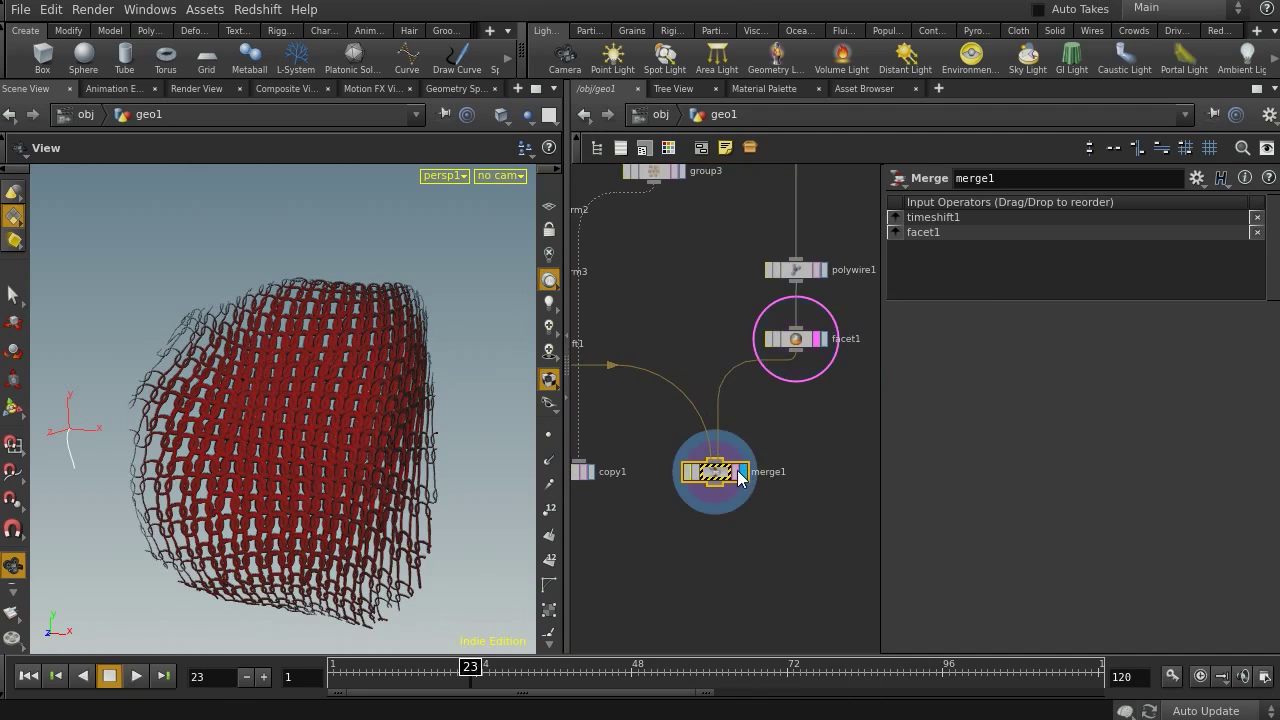
Connect copy1 into merge1, remove the timeshift1 connection, and place merge1 lower in the network.
middle_click_drag(600, 499, 721, 521)
left_click(716, 508)
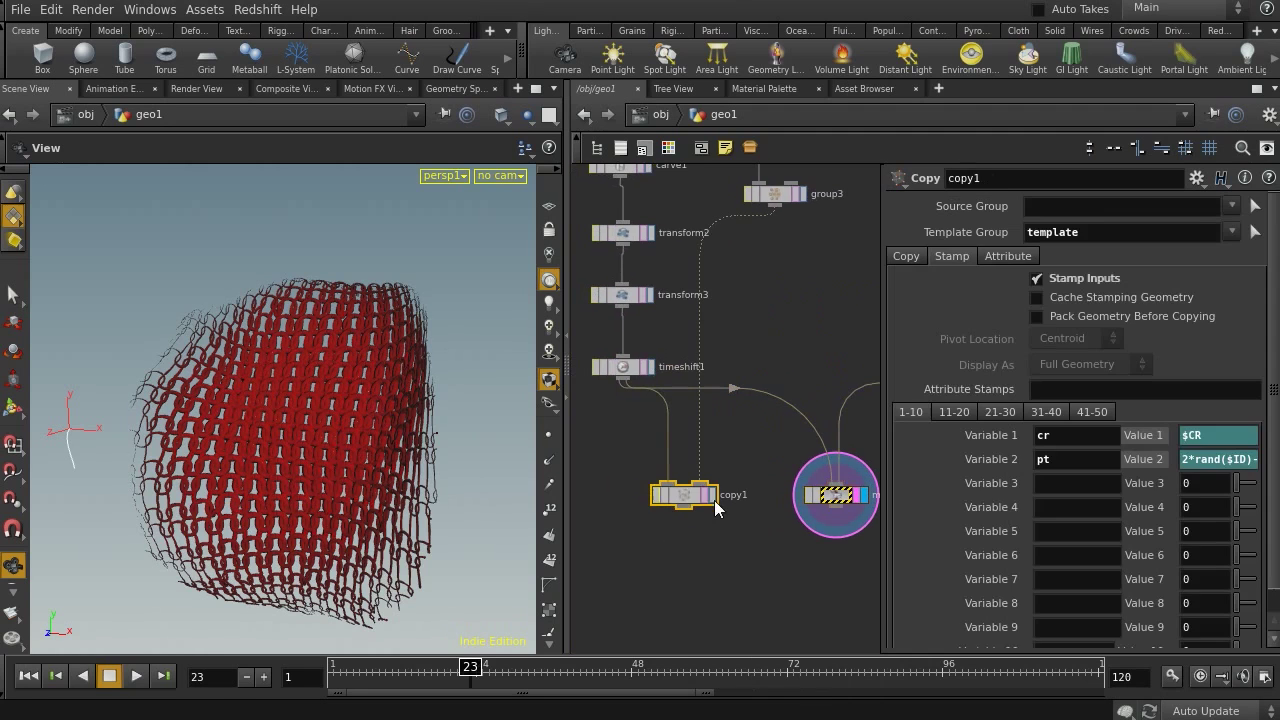
left_click(836, 486)
left_click(757, 500)
right_click(801, 412)
left_click(806, 431)
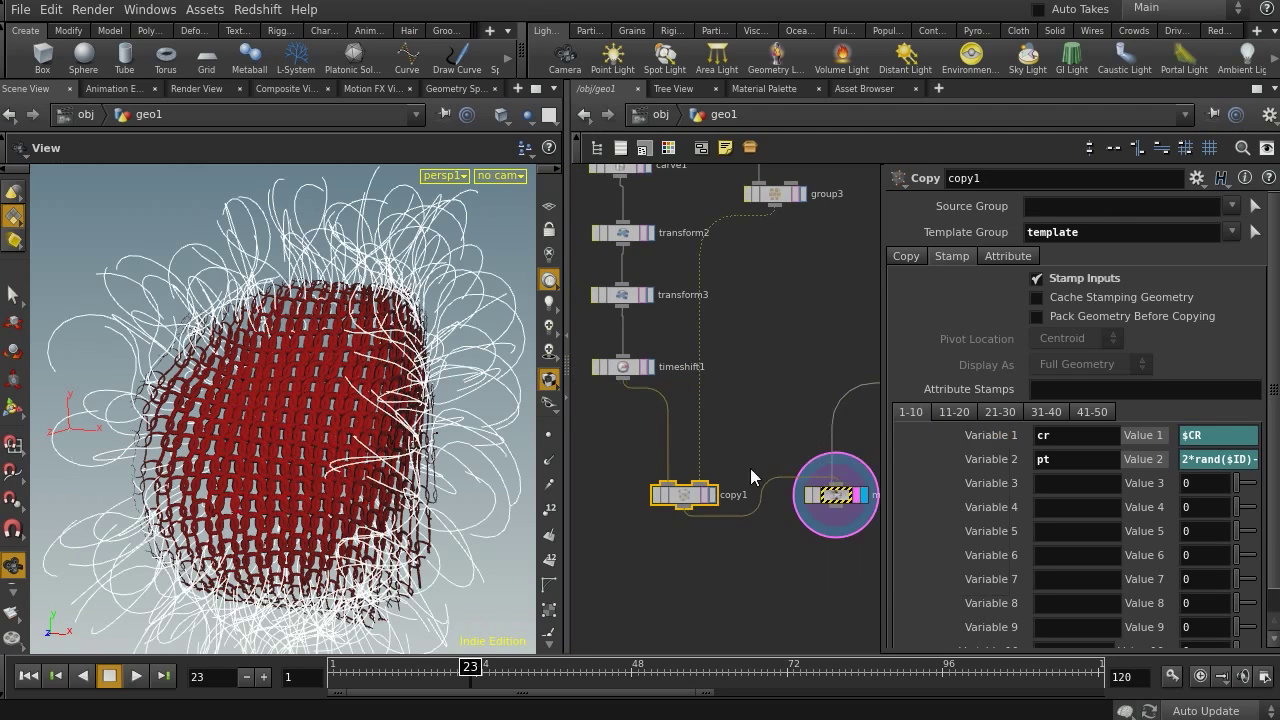
middle_click_drag(754, 560, 741, 382)
left_click_drag(792, 330, 775, 521)
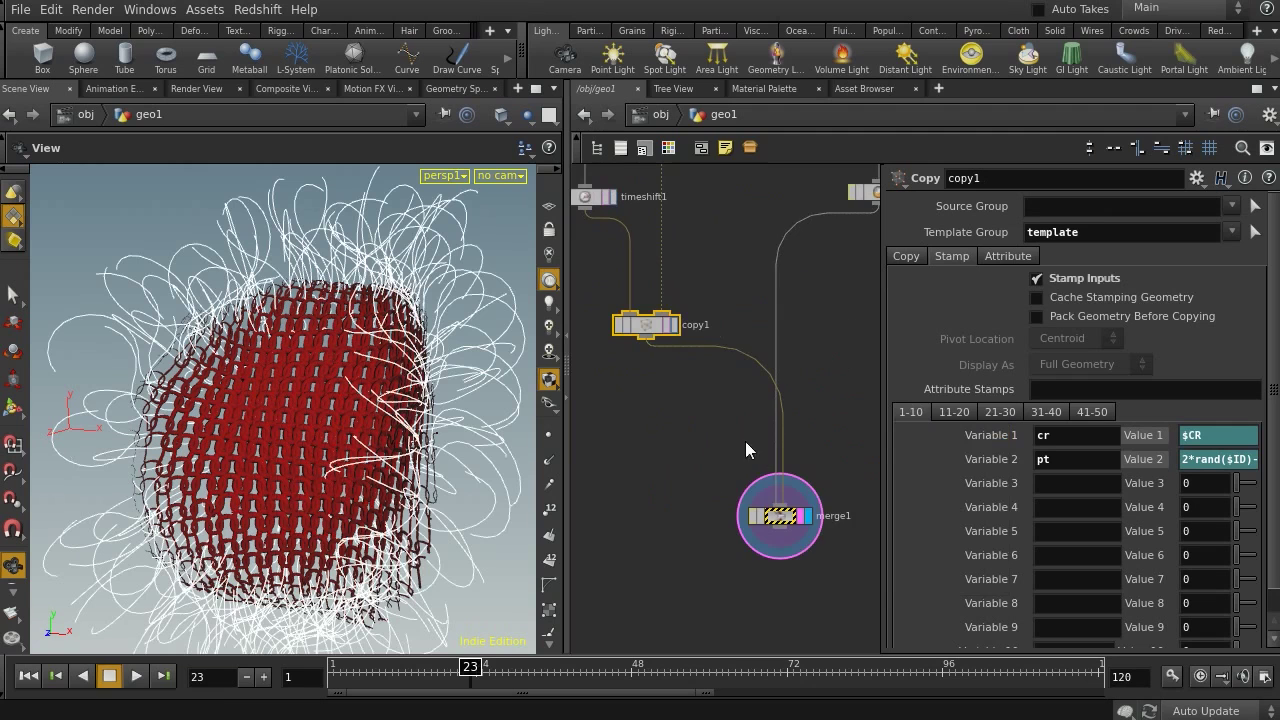
Add a Wireframe node and insert it between copy1 and merge1.
key("Tab")
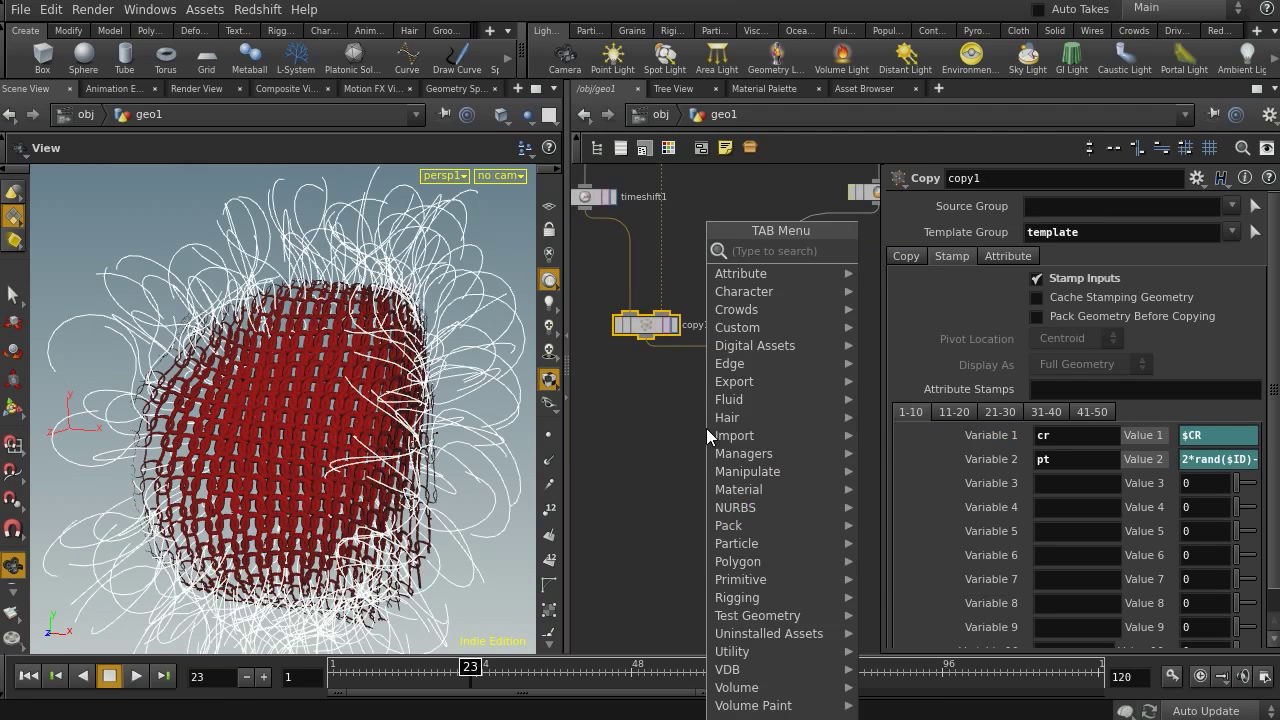
type("wire")
key("Return")
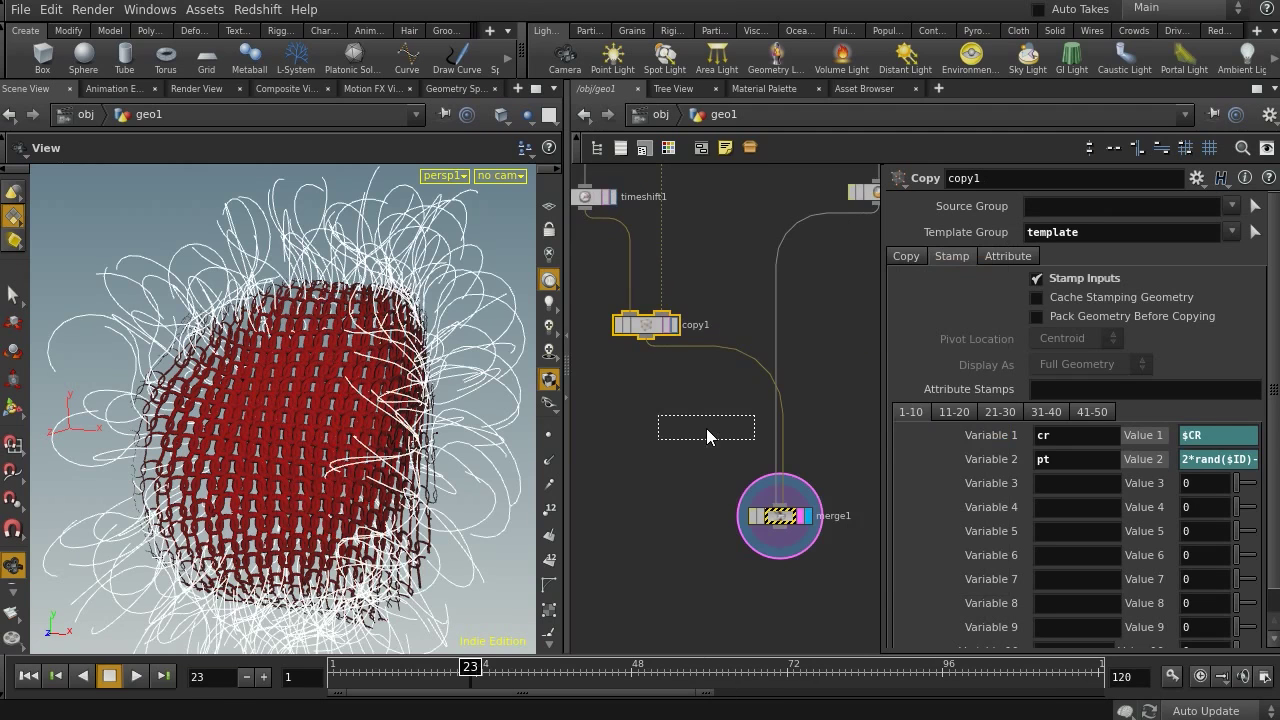
left_click(723, 360)
left_click_drag(713, 372, 700, 424)
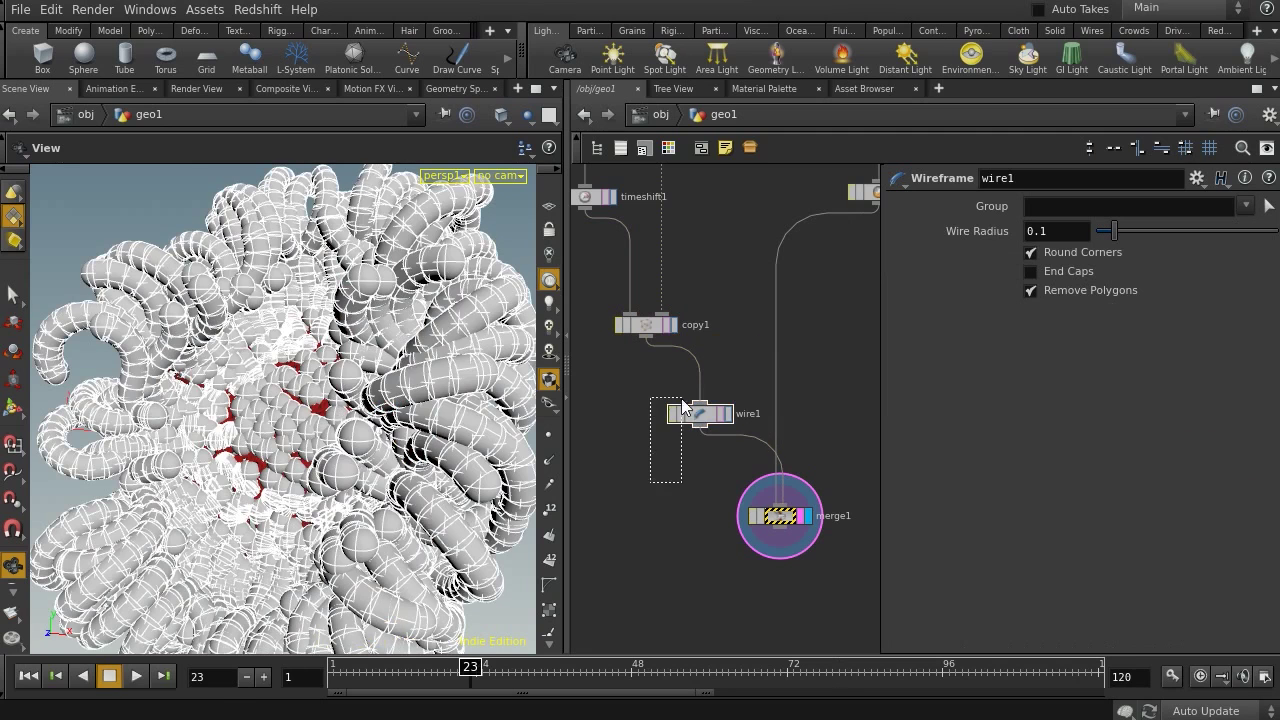
Turn off Round Corners on wire1 and set its wire radius to 0.02.
left_click(1060, 254)
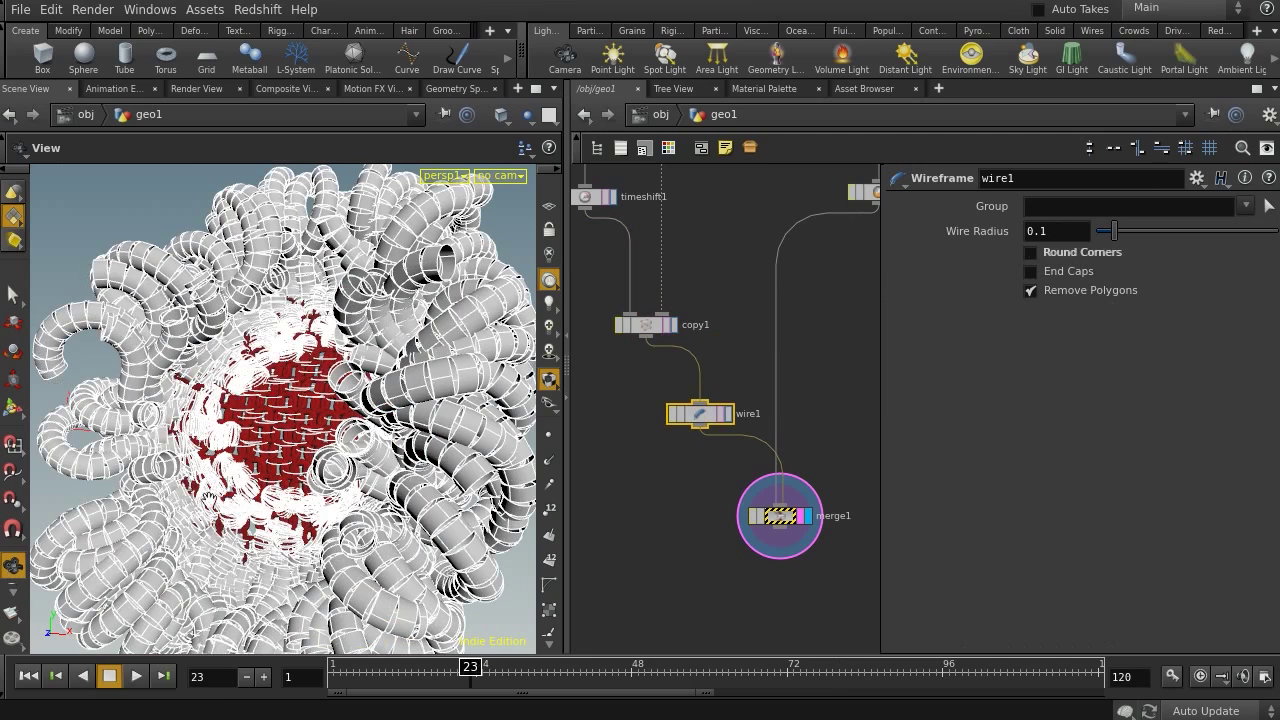
double_click(1041, 236)
type("02")
key("Return")
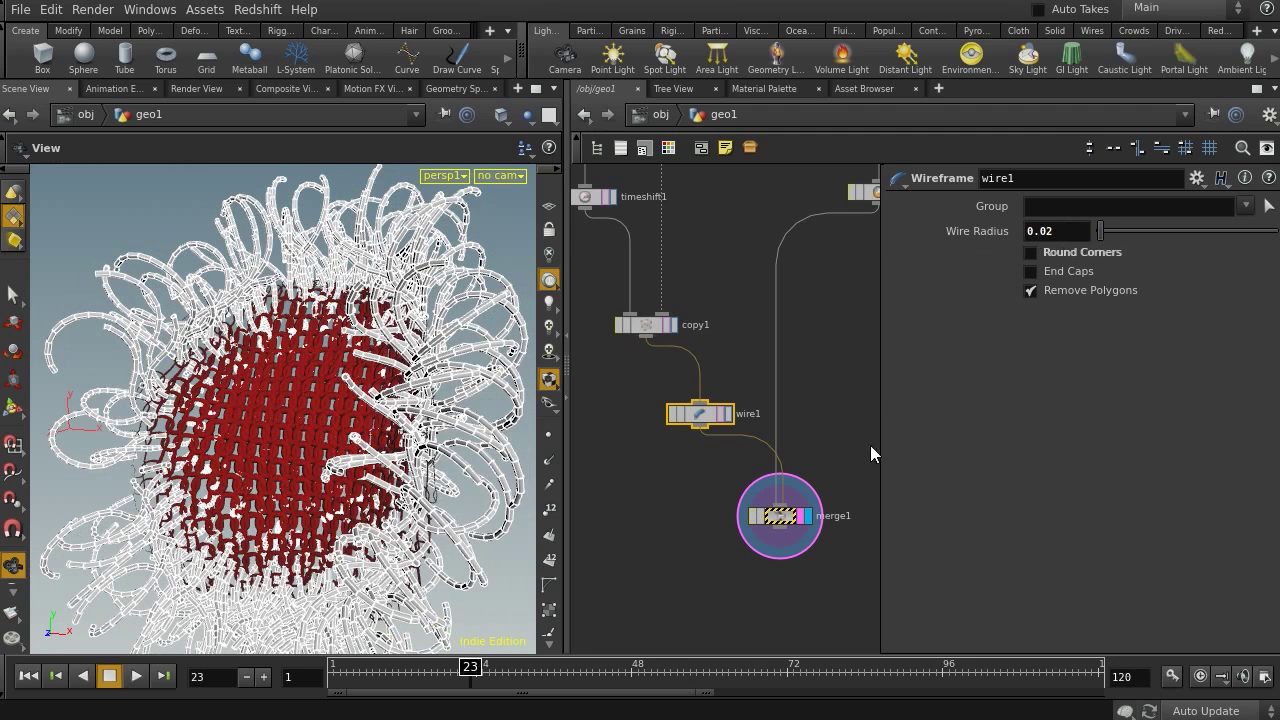
Append a Point node after merge1, display it, and set its color option to Add Color.
key("Tab")
type("po")
key("Return")
left_click(715, 427)
left_click_drag(705, 376, 708, 510)
left_click(738, 427)
left_click(744, 428)
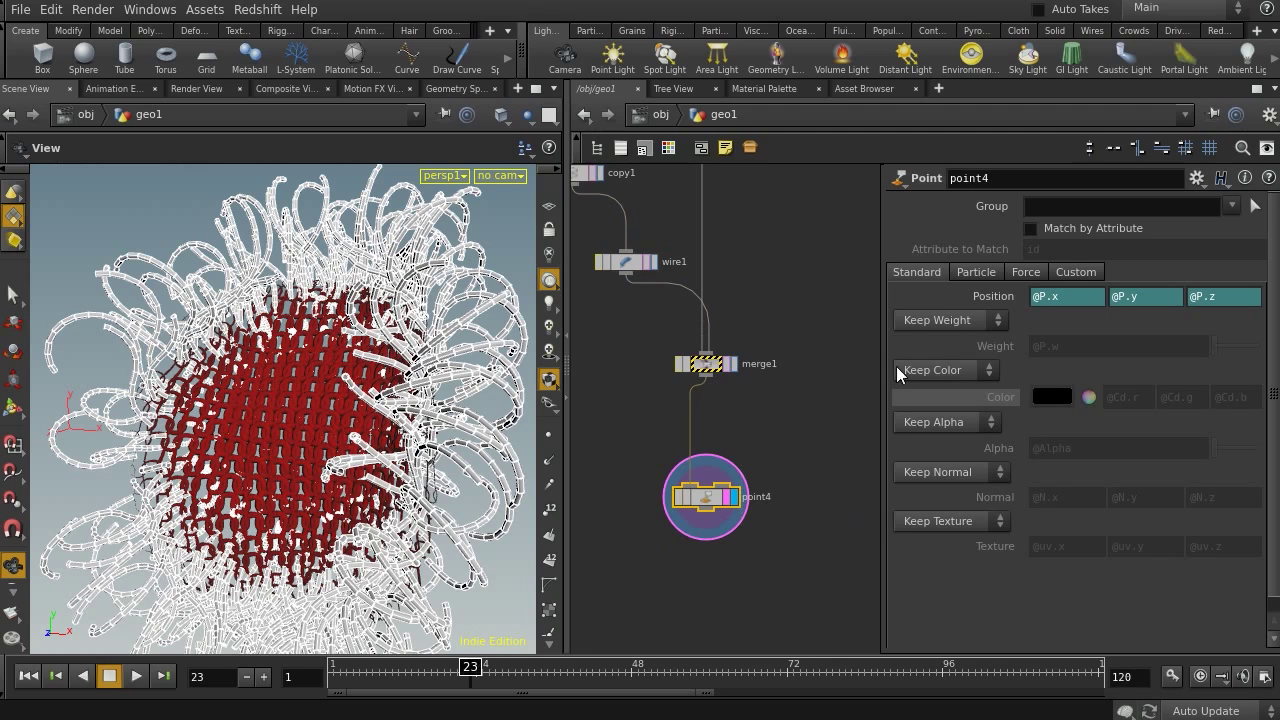
left_click(932, 371)
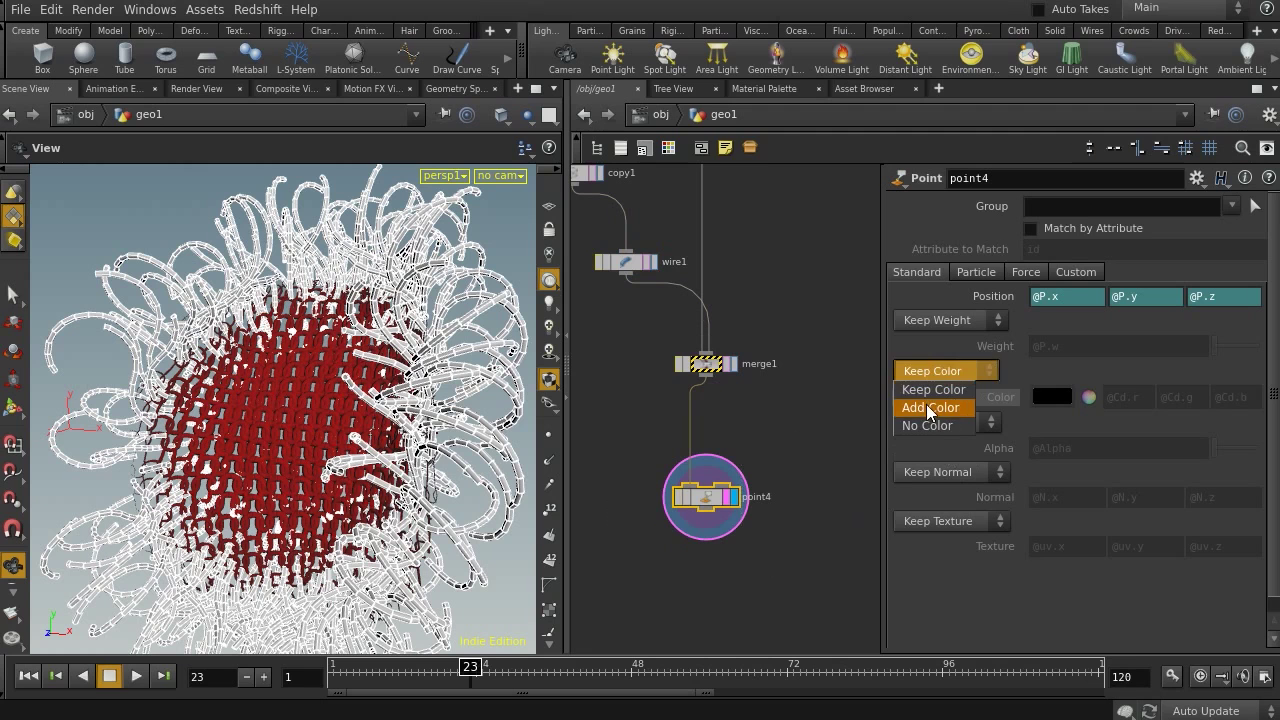
left_click(930, 405)
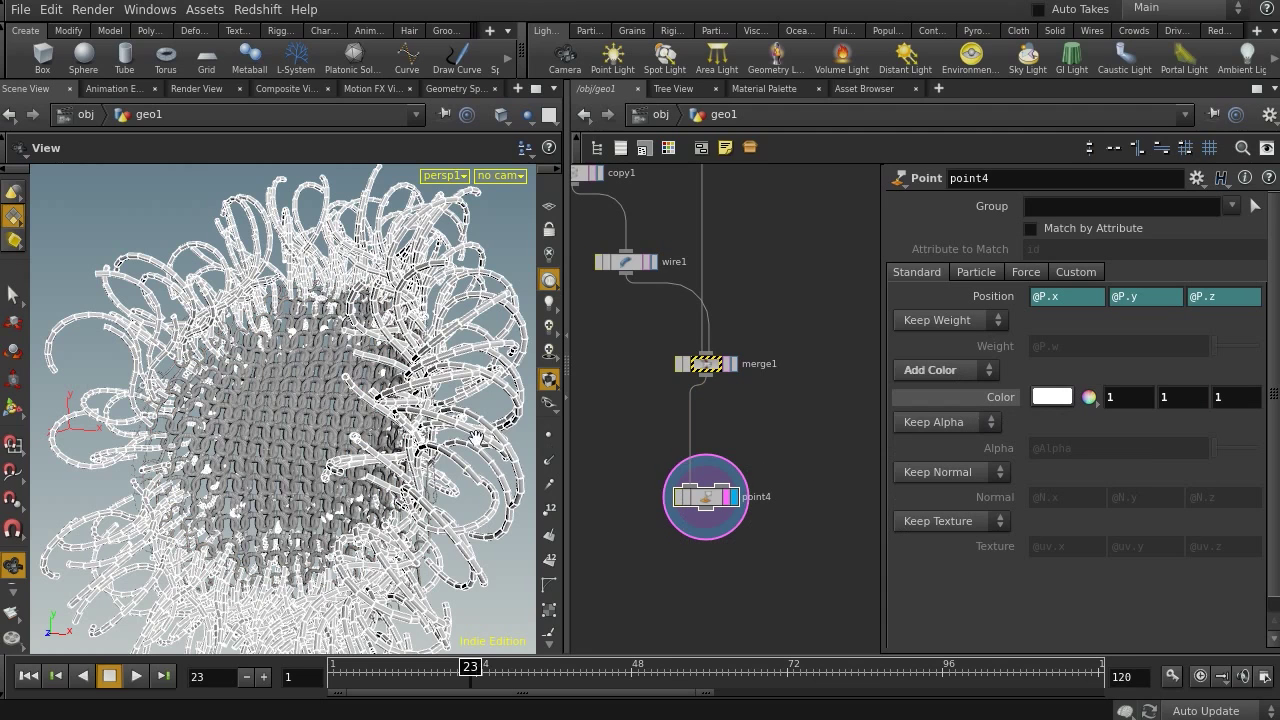
Switch the viewport shading to a mode without wireframe lines and inspect the merged cloth and fibres.
left_click_drag(775, 528, 655, 438)
middle_click_drag(808, 408, 811, 460)
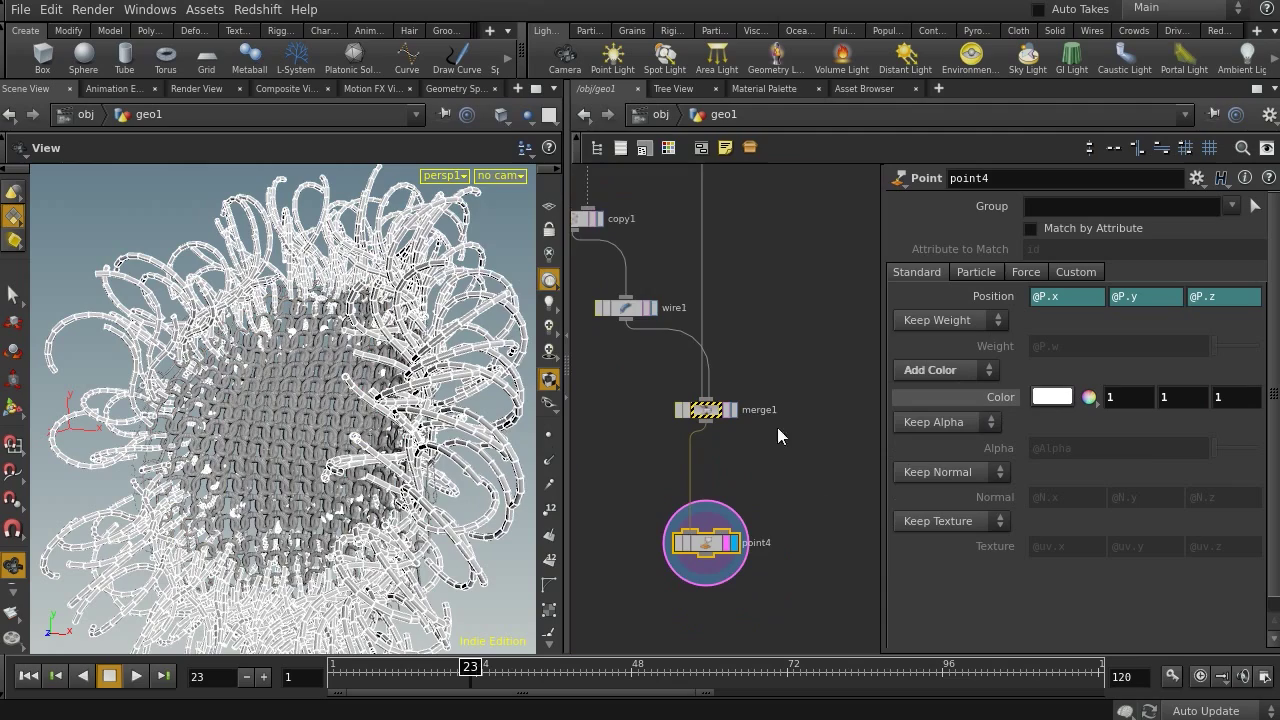
left_click(499, 114)
left_click(523, 282)
mouse_move(332, 396)
left_mouse_down()
mouse_move(334, 358)
mouse_move(530, 345)
left_mouse_up()
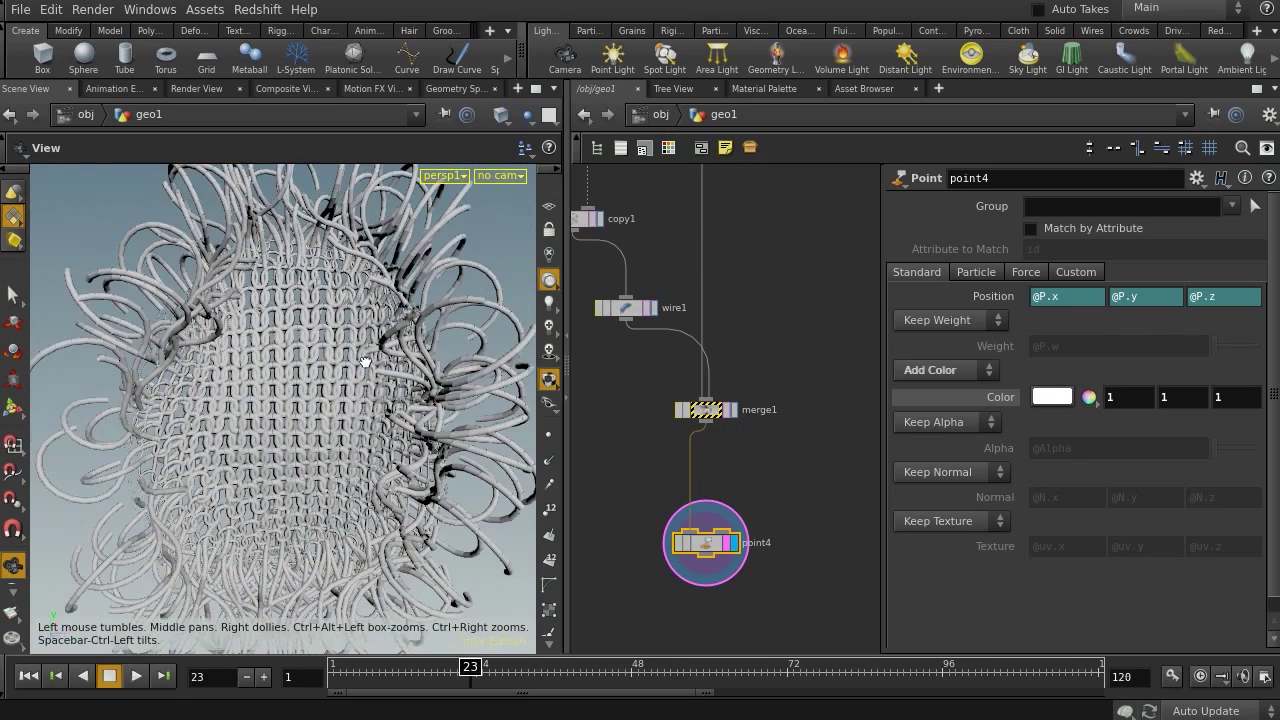
Try $ID%10==0 as group3's filter expression, then settle on $ID%20==0 and inspect the fibre density.
middle_click_drag(735, 326, 814, 380)
left_click(700, 365)
middle_click_drag(778, 317, 790, 419)
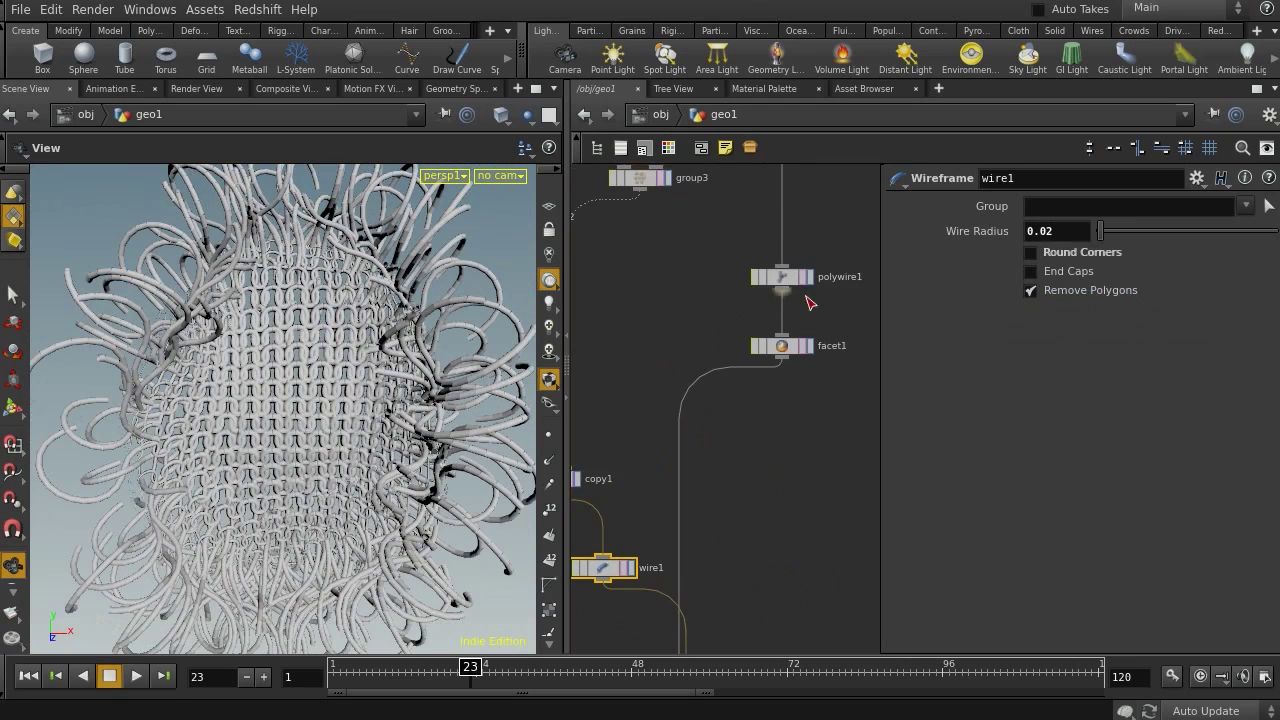
middle_click_drag(813, 315, 898, 466)
left_click(731, 329)
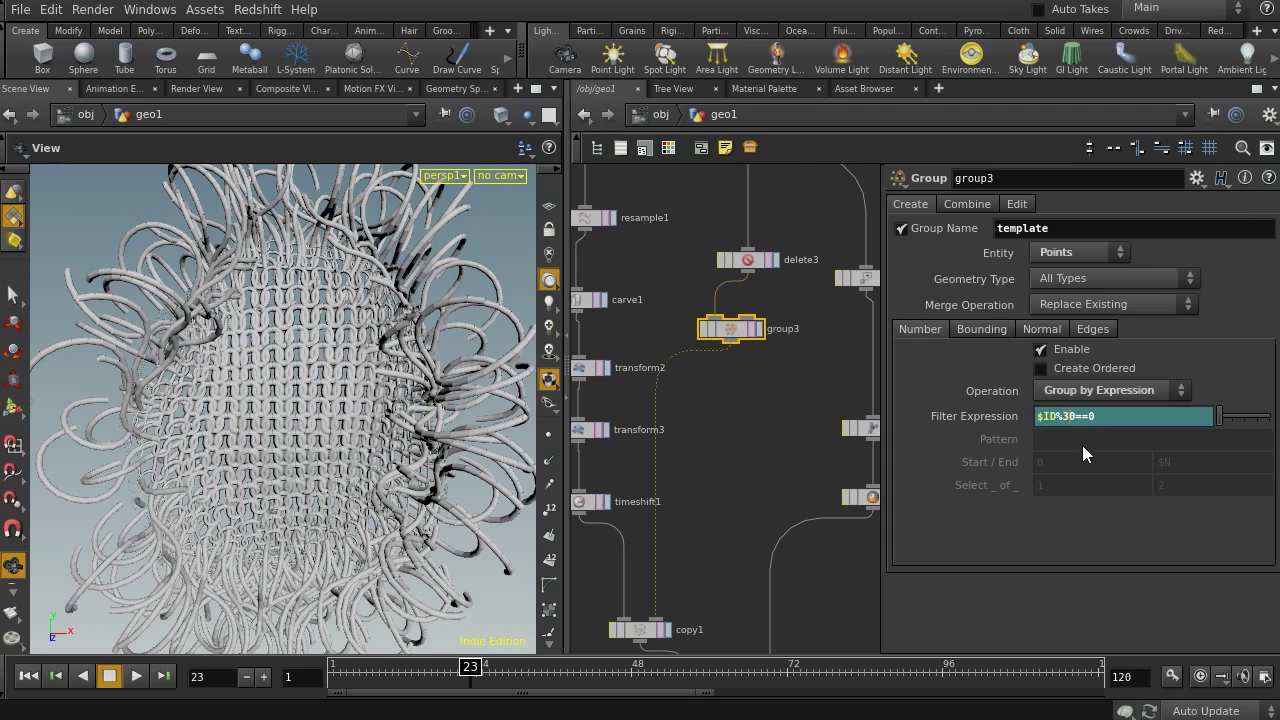
left_click_drag(300, 378, 255, 335)
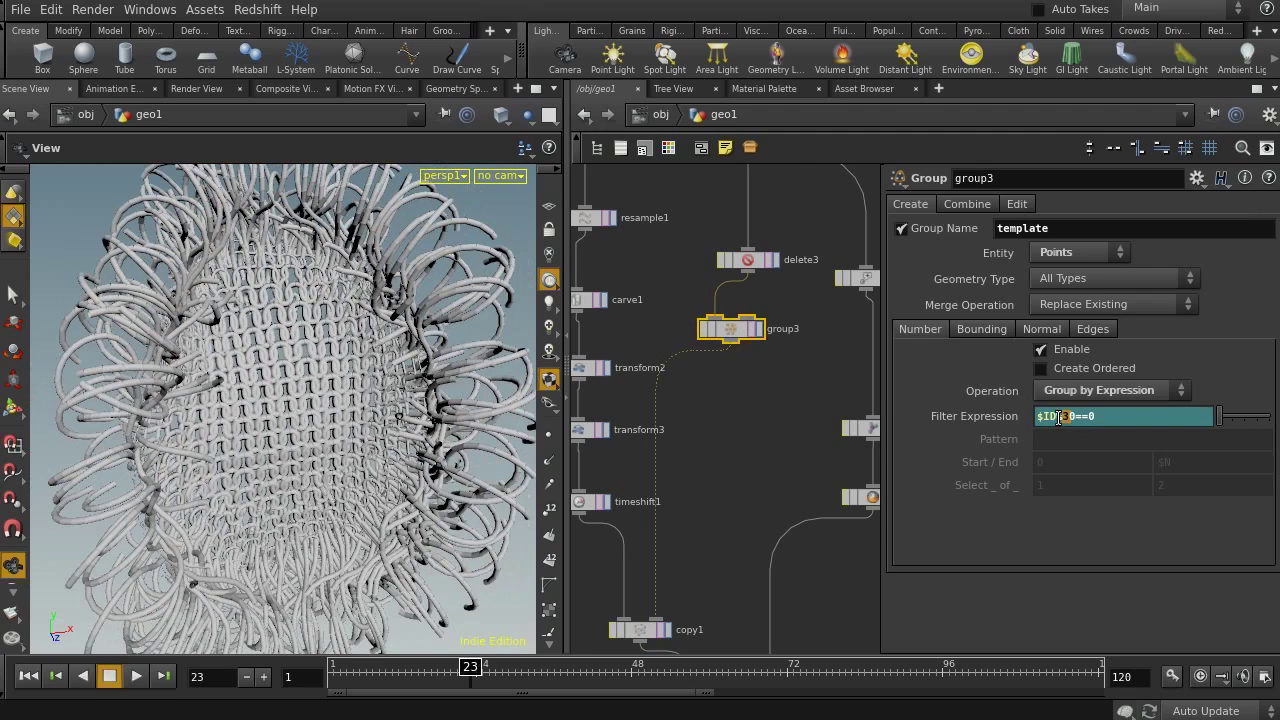
type("1")
left_click_drag(354, 389, 290, 365)
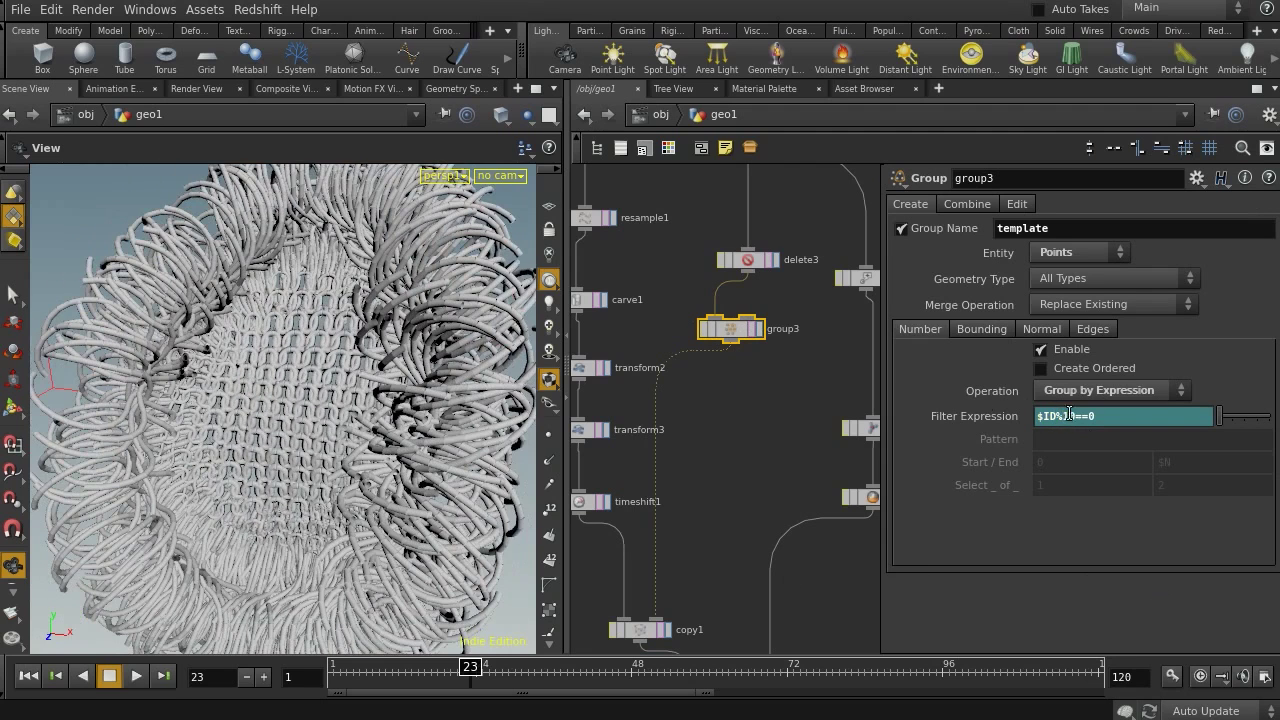
left_click_drag(1068, 421, 1073, 418)
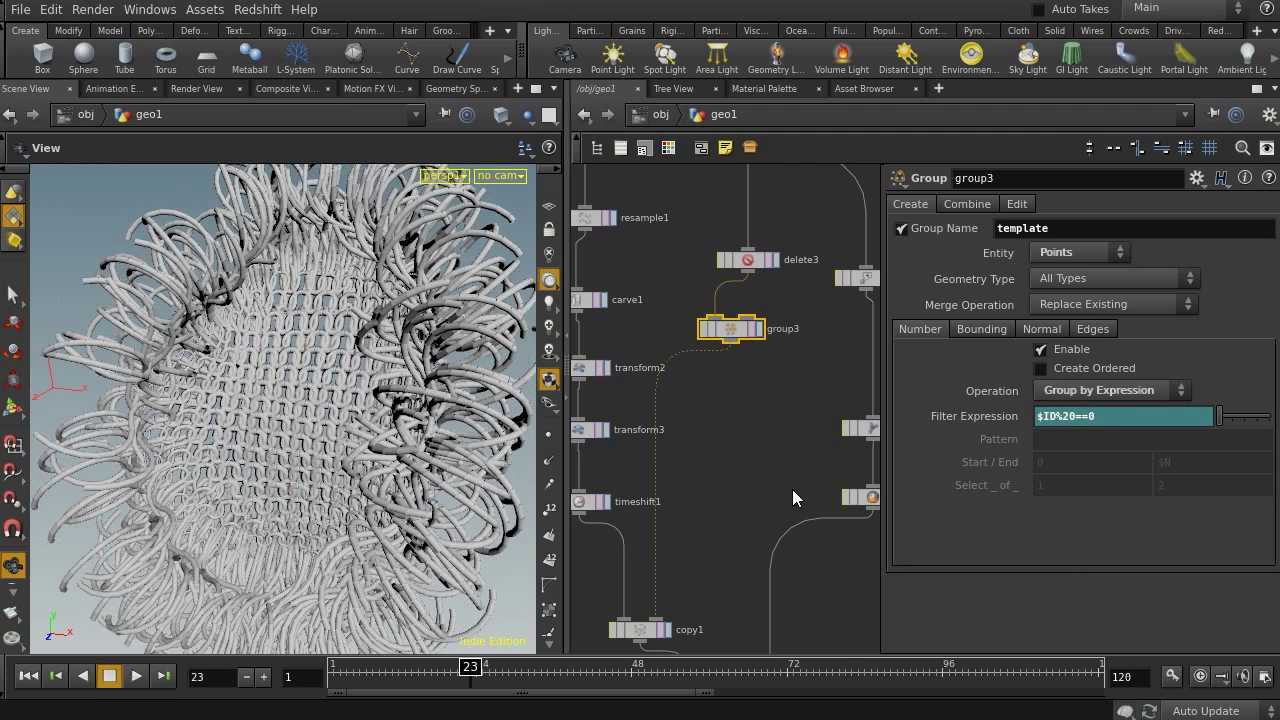
middle_click_drag(789, 483, 775, 310)
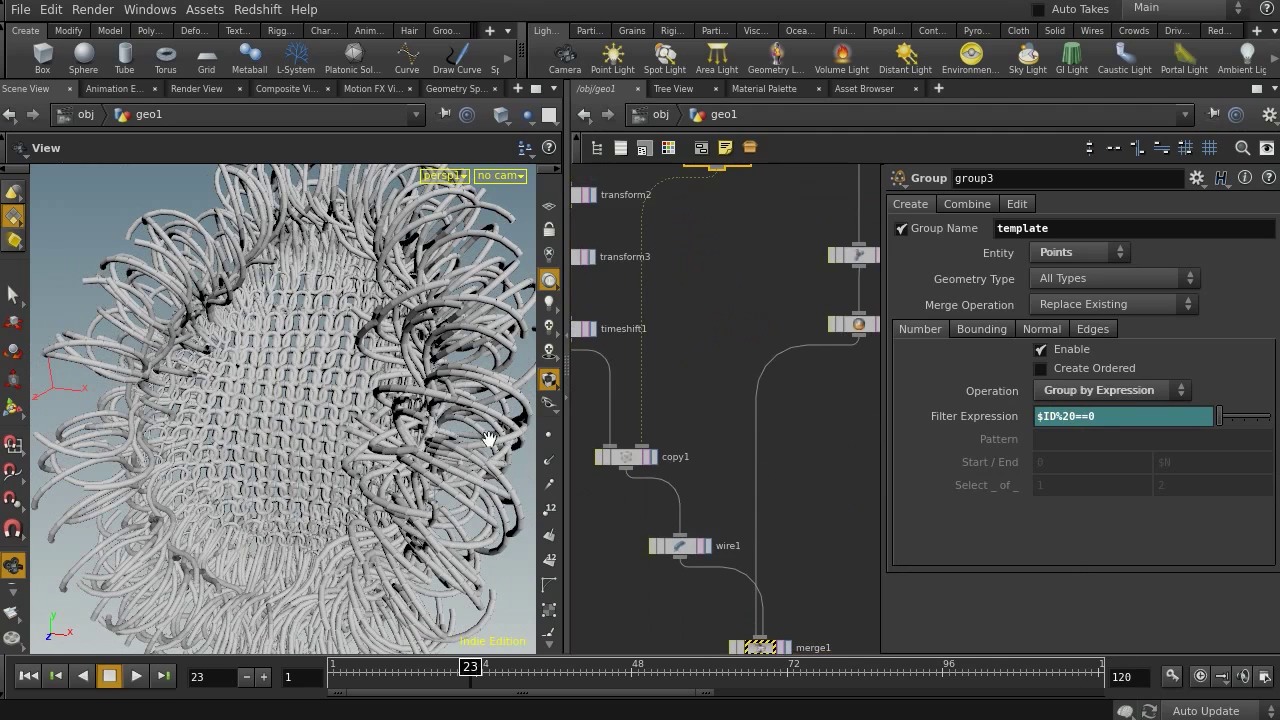
left_click_drag(228, 418, 311, 426)
Try a uniform scale of 0.9 on transform3, settle on 0.8, and inspect the shortened fibres.
middle_click_drag(735, 437, 805, 500)
mouse_move(312, 370)
left_mouse_down()
mouse_move(354, 330)
mouse_move(305, 380)
left_mouse_up()
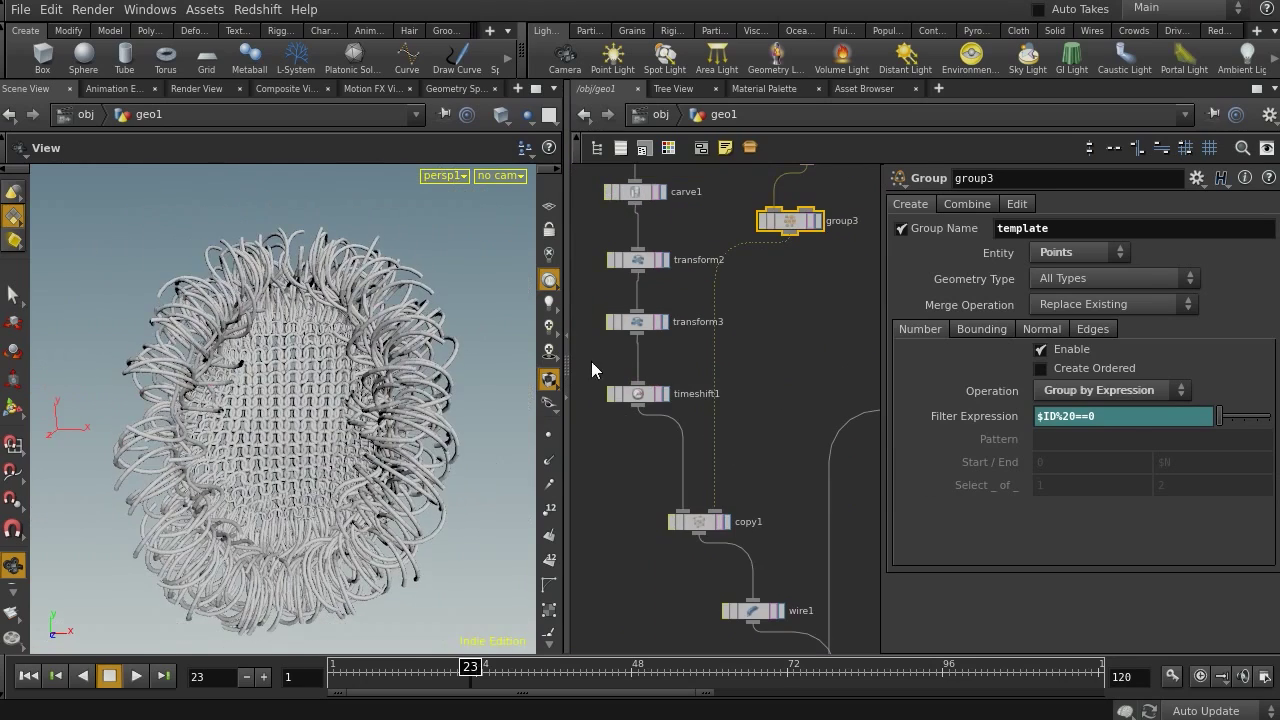
left_click(637, 321)
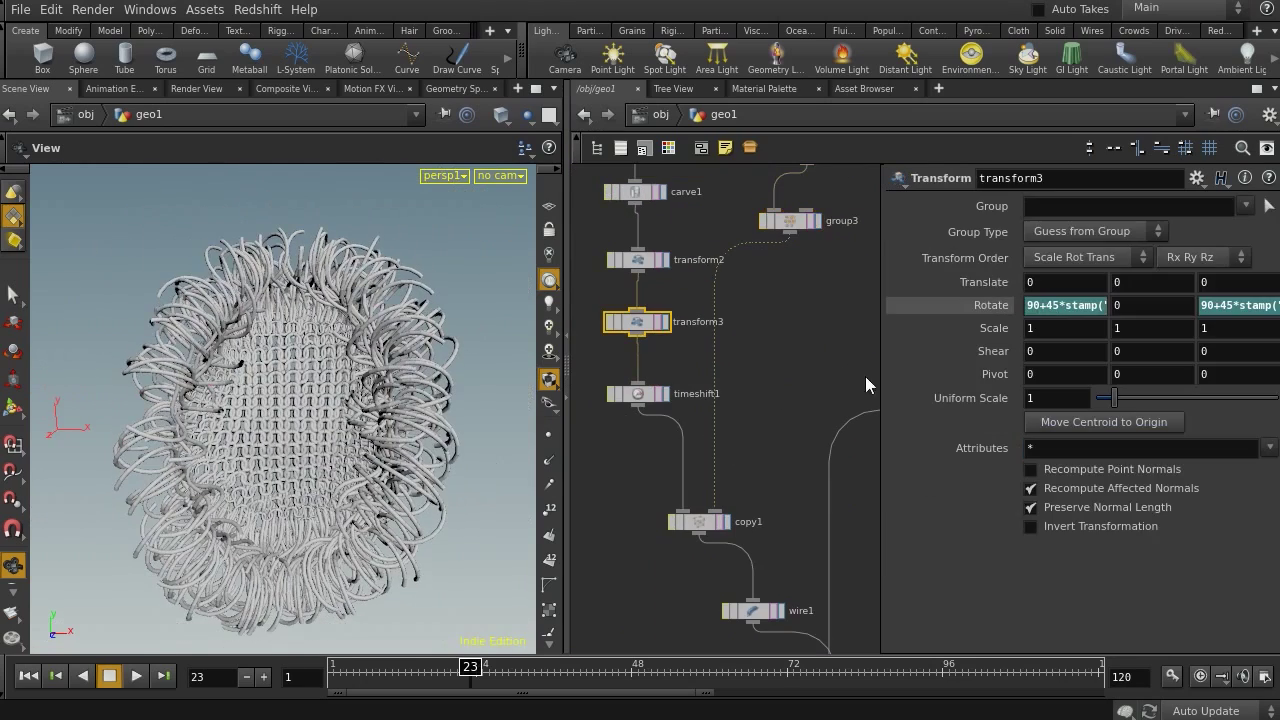
left_click(1047, 397)
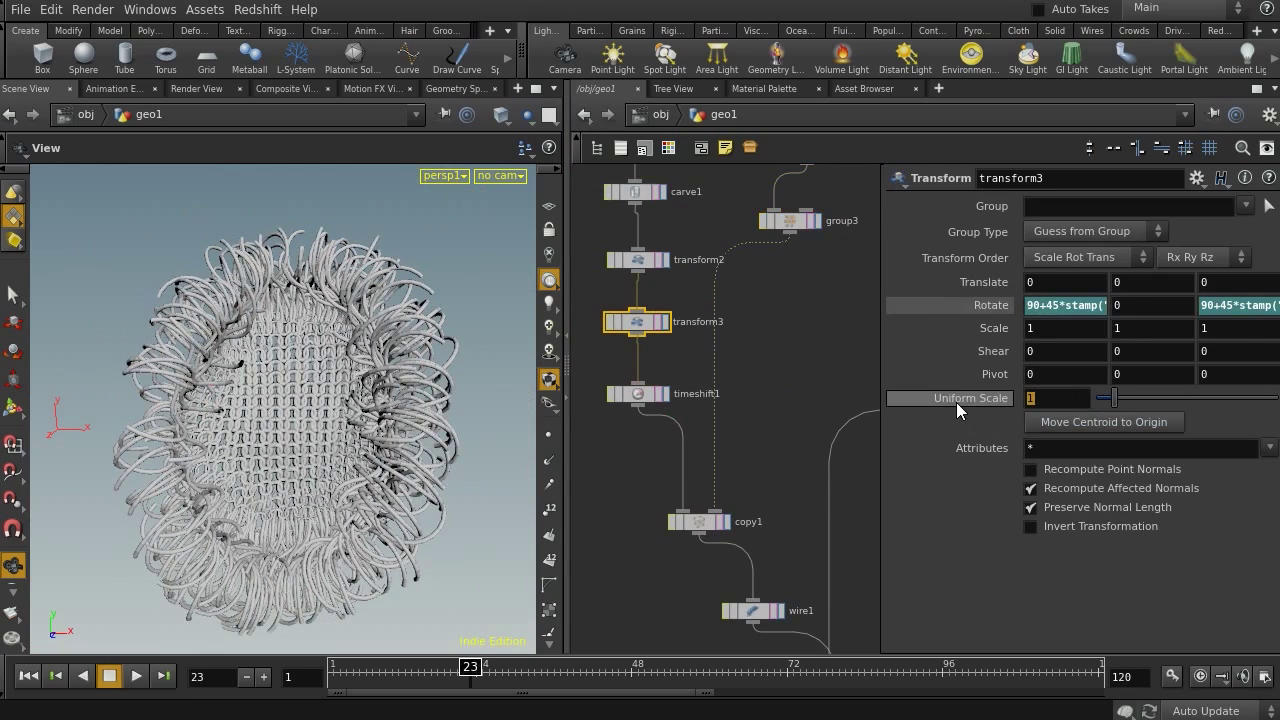
type("0.9")
key("Return")
left_click_drag(1068, 398, 1038, 406)
type("8")
key("Return")
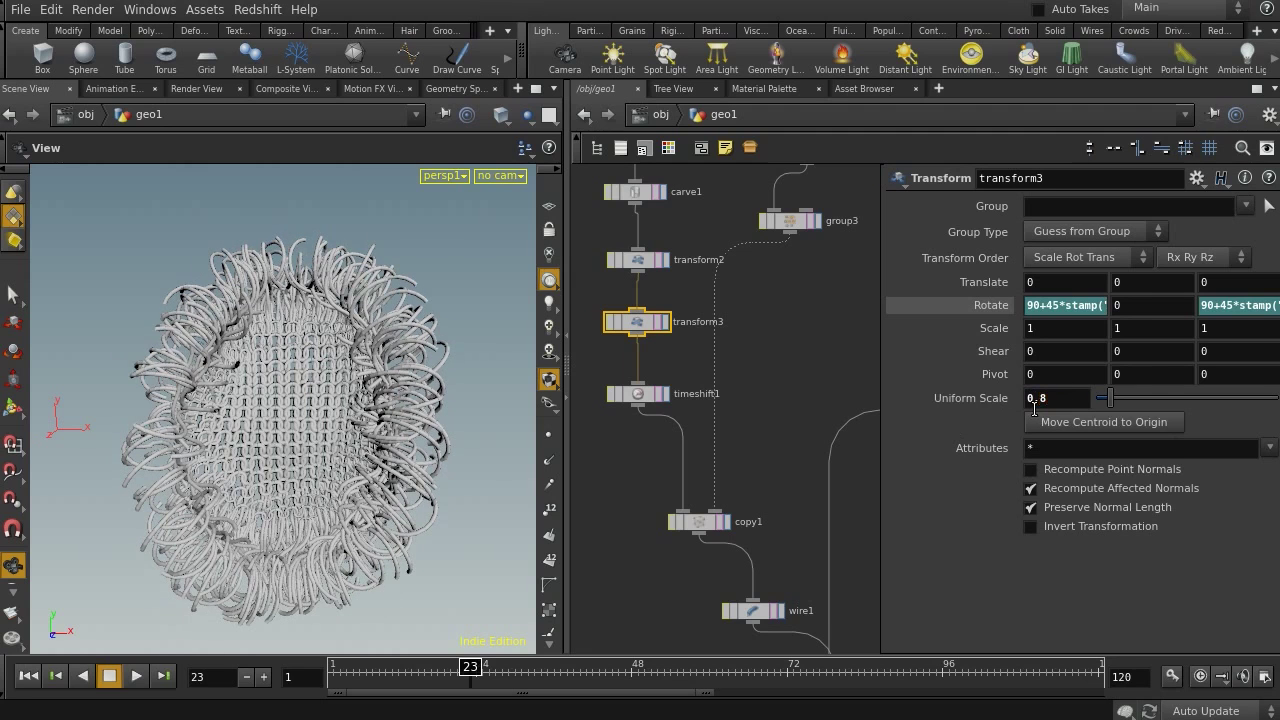
left_click_drag(245, 458, 241, 370)
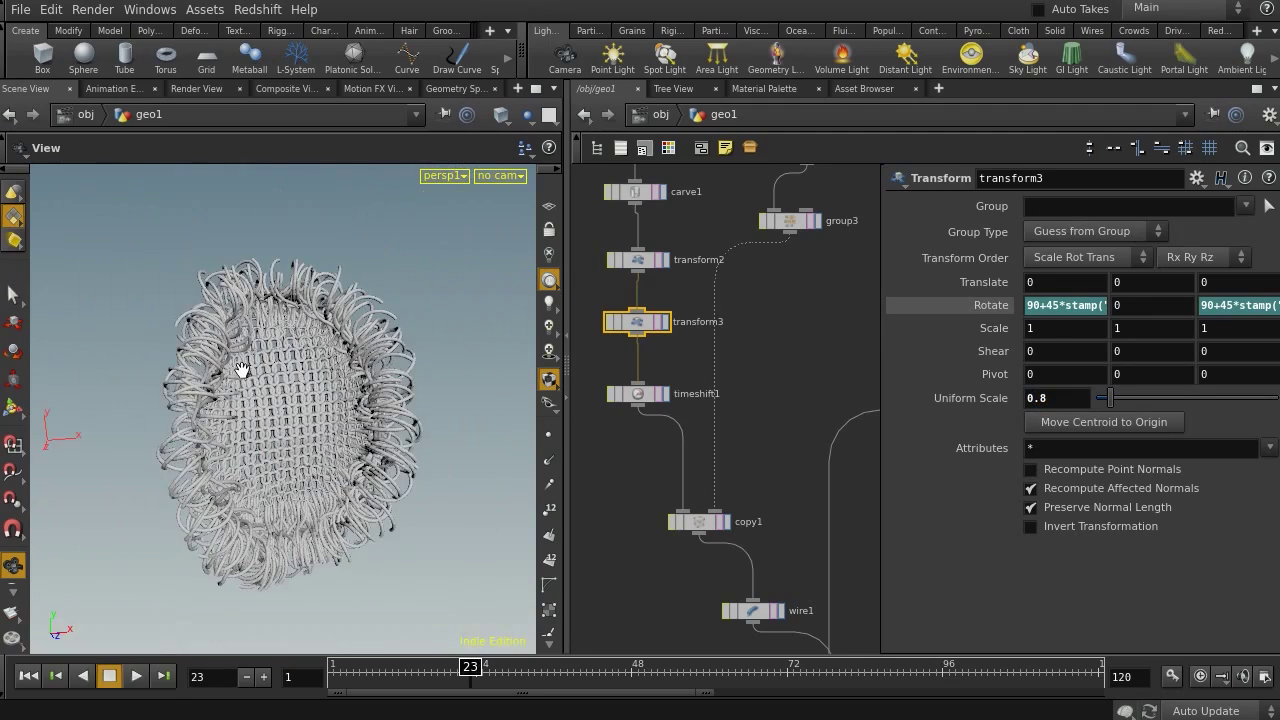
left_click_drag(229, 434, 300, 418)
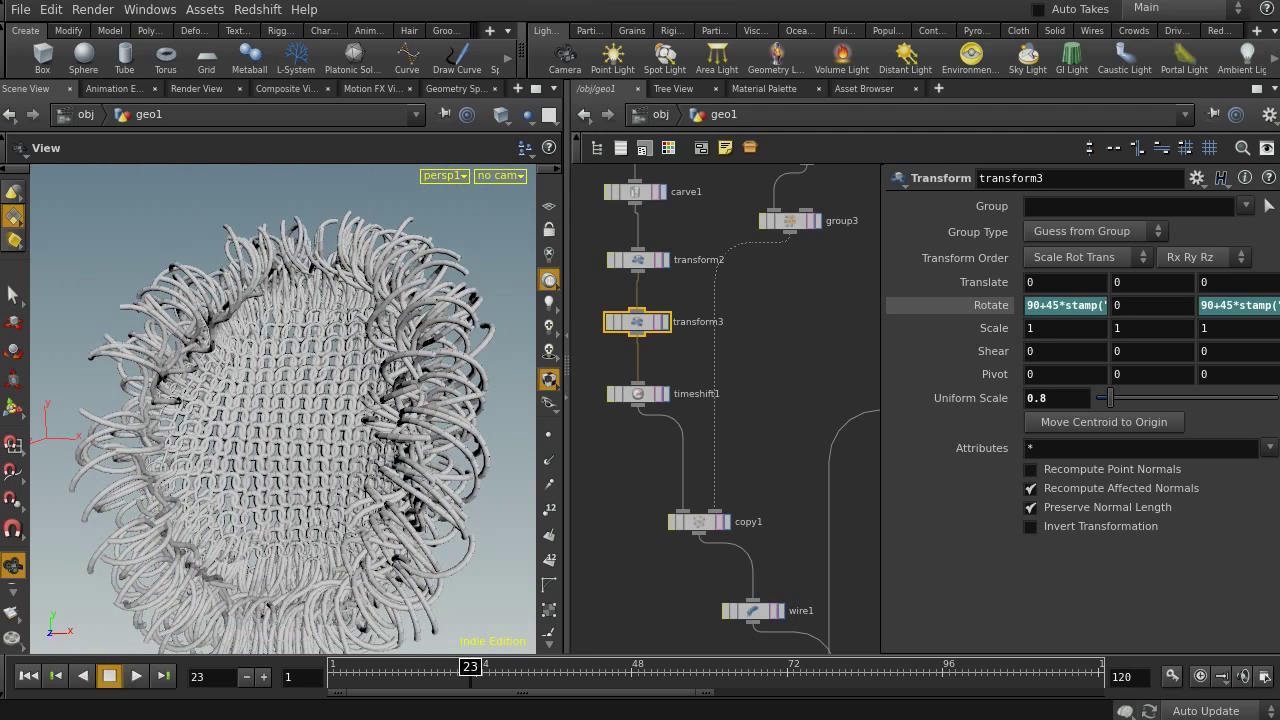
Examine the settings of the VFXHOMELAND_Knit1 node and the nodes connected before and after it.
middle_click_drag(799, 424, 758, 704)
middle_click_drag(660, 317, 638, 622)
middle_click_drag(625, 330, 708, 684)
middle_click_drag(669, 229, 690, 650)
middle_click_drag(762, 221, 717, 224)
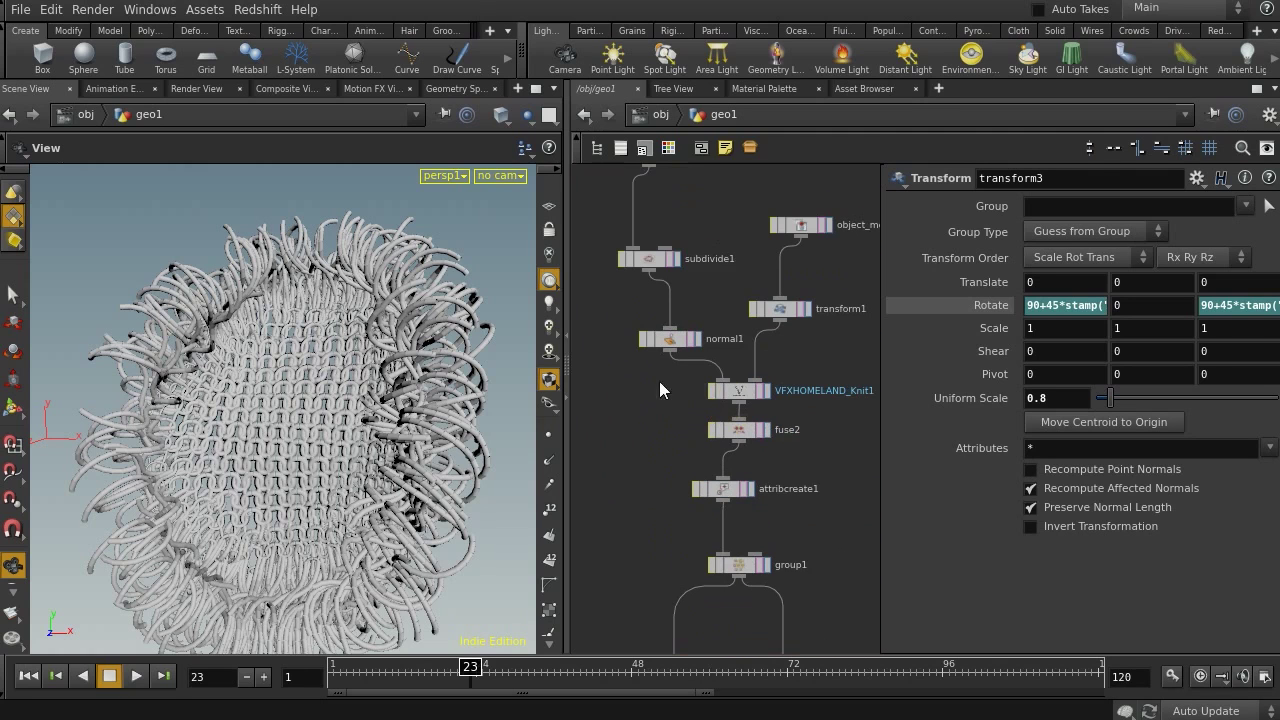
left_click(738, 390)
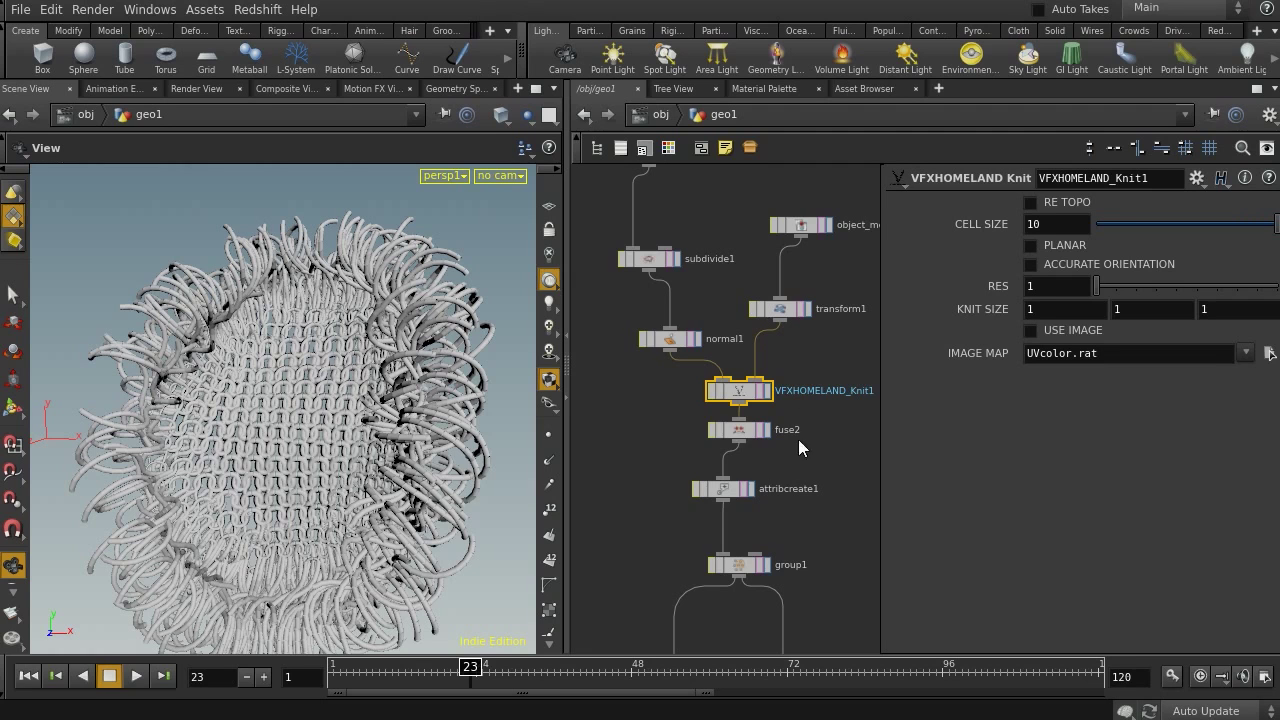
middle_click_drag(786, 513, 793, 411)
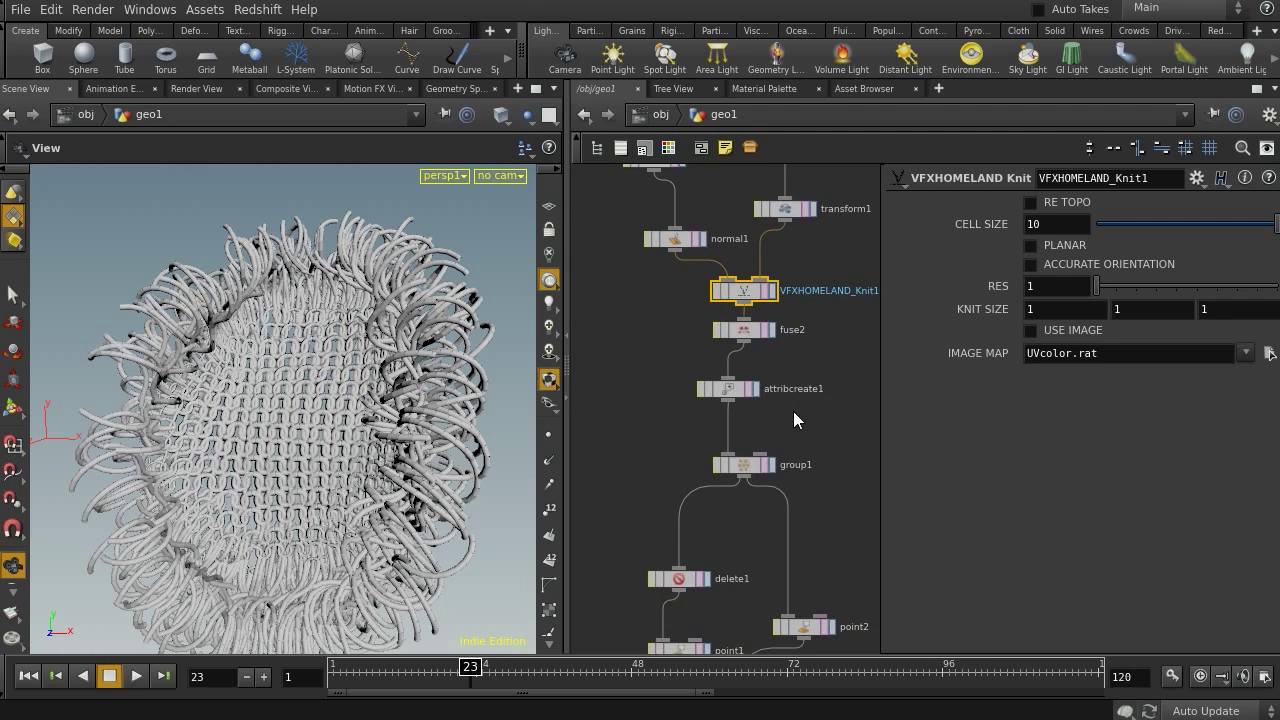
middle_click_drag(793, 411, 788, 297)
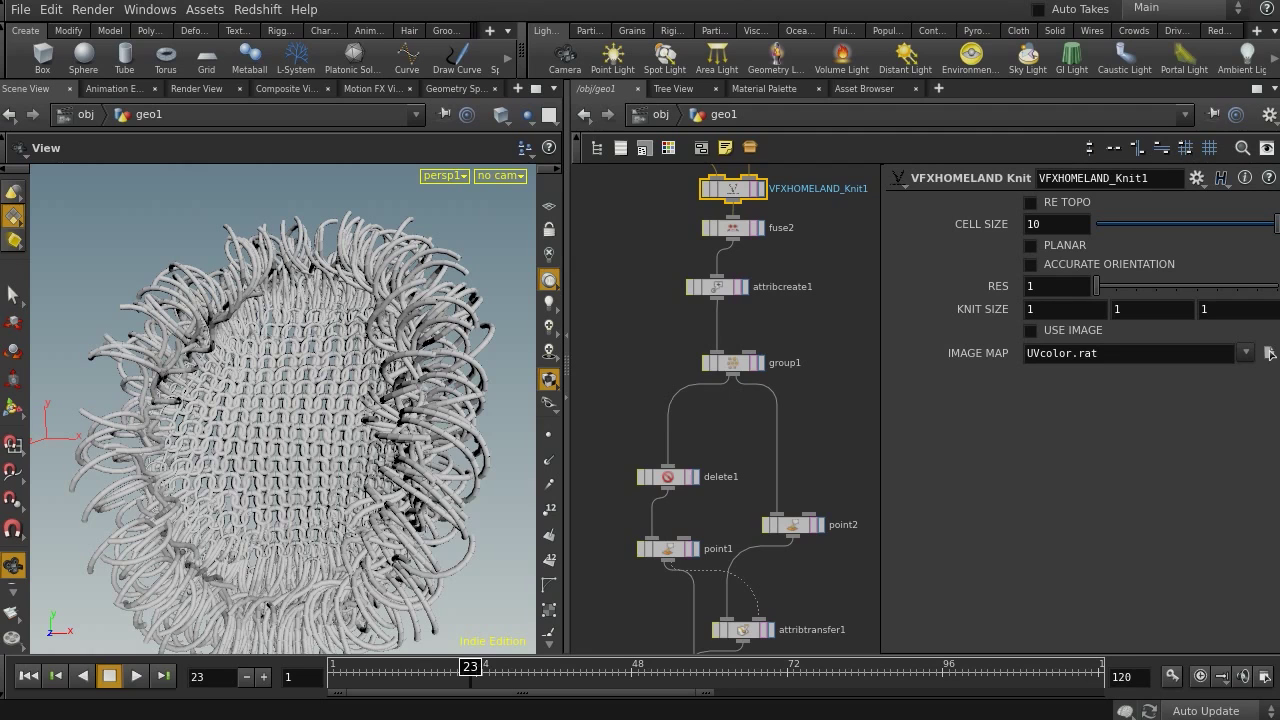
middle_click_drag(707, 331, 774, 627)
middle_click_drag(705, 405, 628, 405)
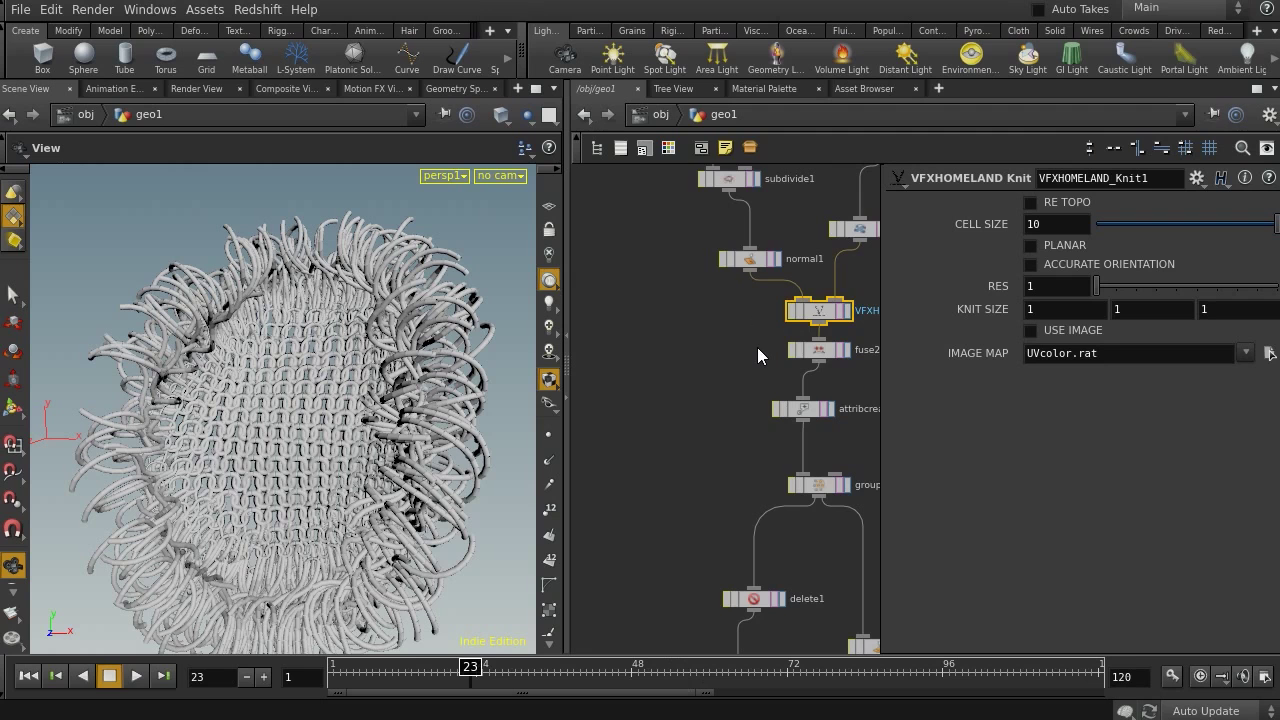
middle_click_drag(757, 347, 679, 337)
mouse_move(709, 345)
left_mouse_down()
mouse_move(829, 283)
mouse_move(712, 332)
left_mouse_up()
middle_click_drag(712, 338, 679, 451)
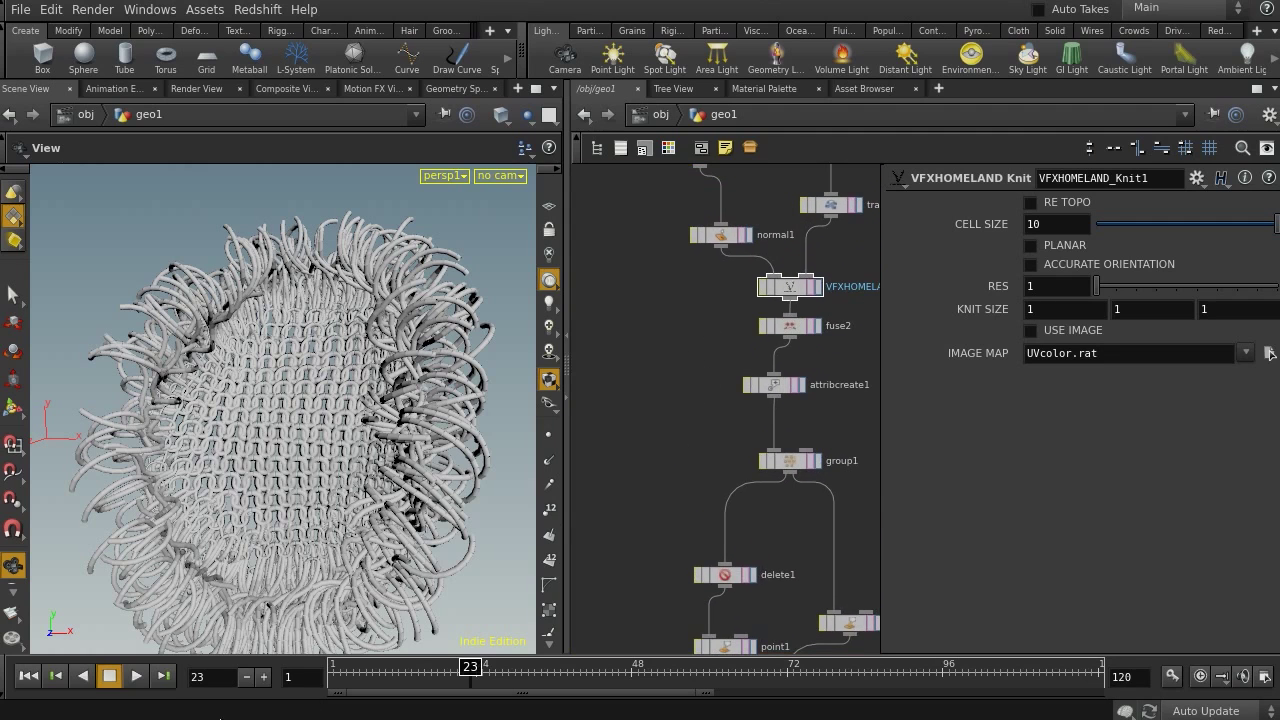
Add a Null node beside the main chain and connect the output of attribcreate1 to it.
middle_click_drag(633, 484, 680, 451)
key("Tab")
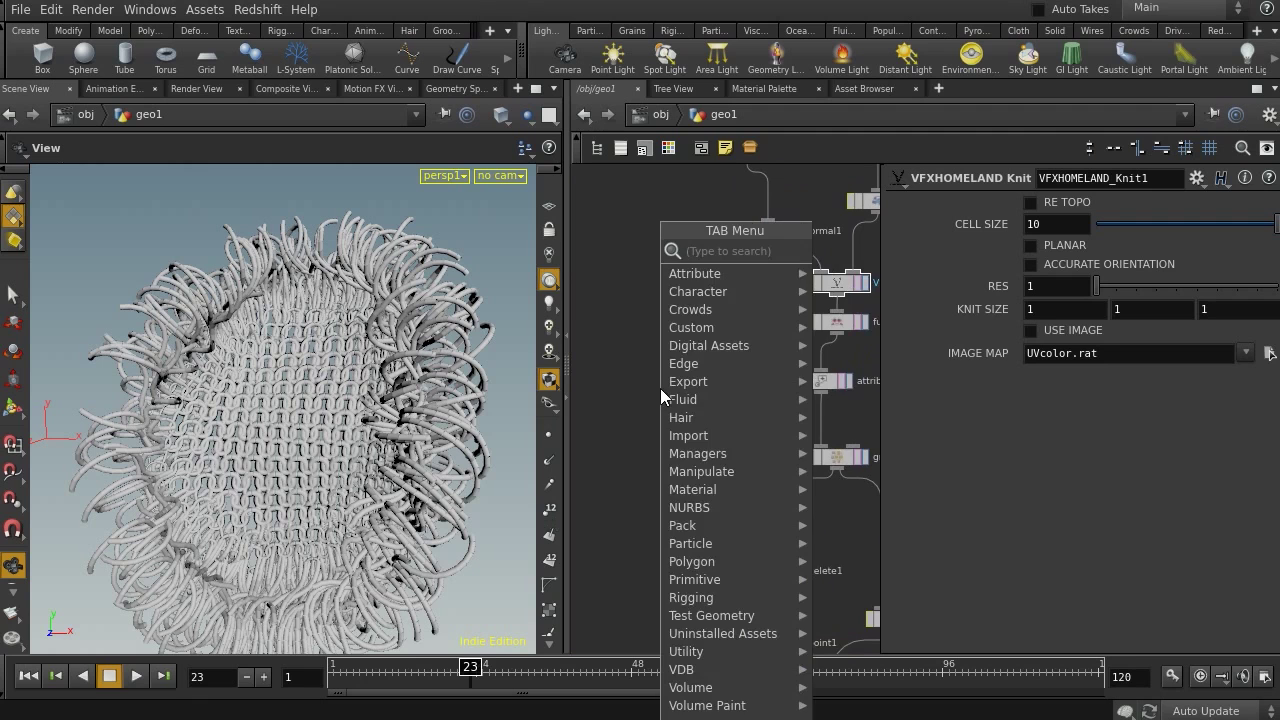
type("null")
key("Return")
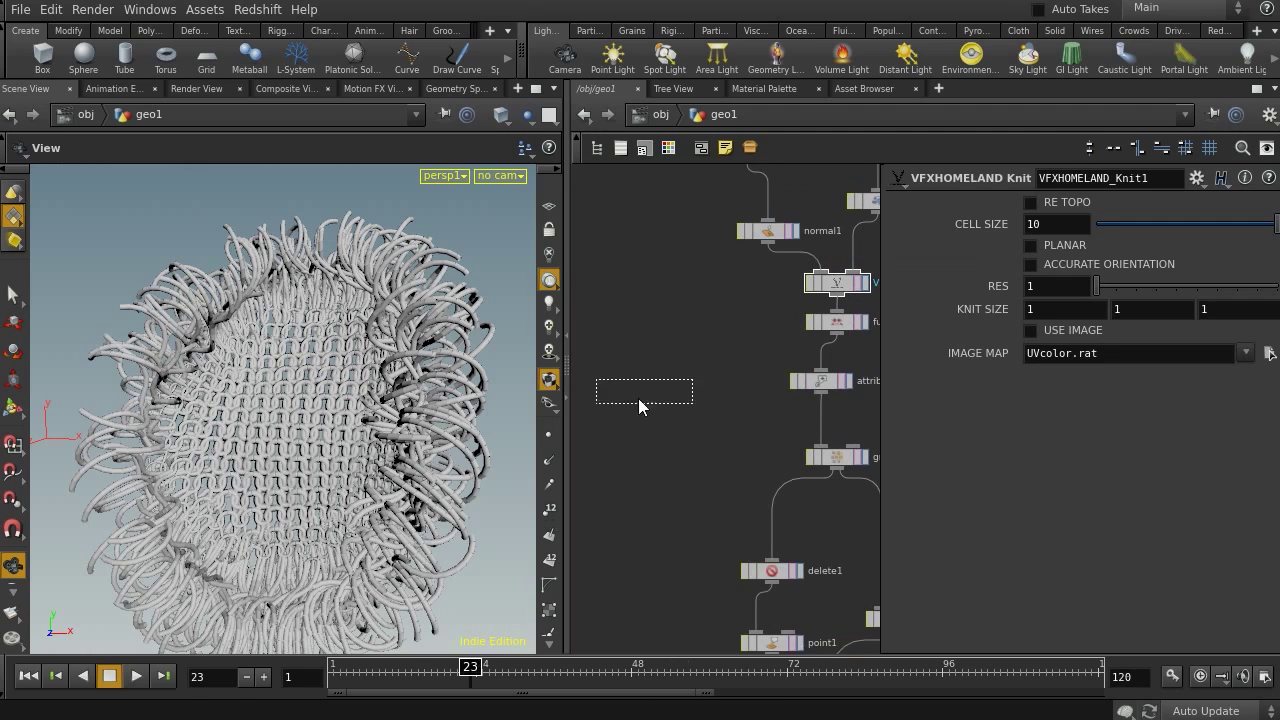
left_click(660, 440)
left_click_drag(820, 403, 660, 436)
Move null1 clear of the main network, display it, and inspect the full knitted tube.
middle_click_drag(731, 467, 803, 345)
left_click_drag(730, 320, 672, 412)
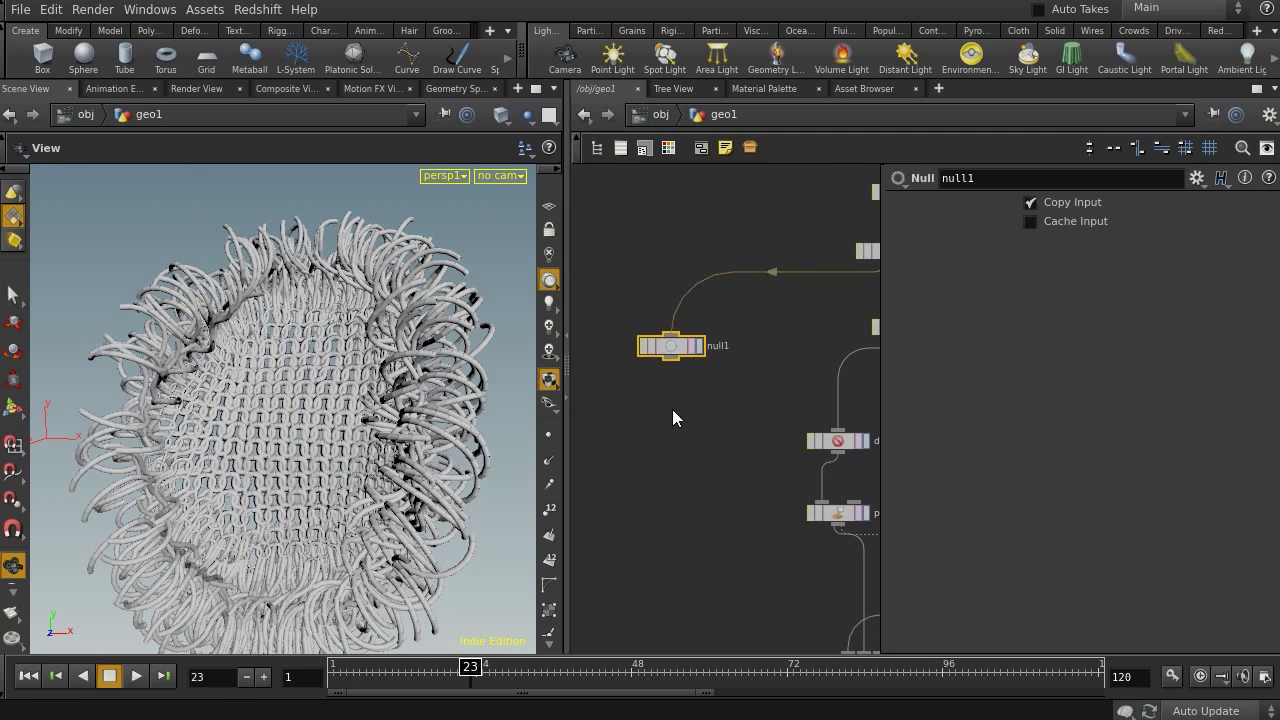
middle_click_drag(672, 412, 800, 520)
left_click_drag(800, 481, 723, 488)
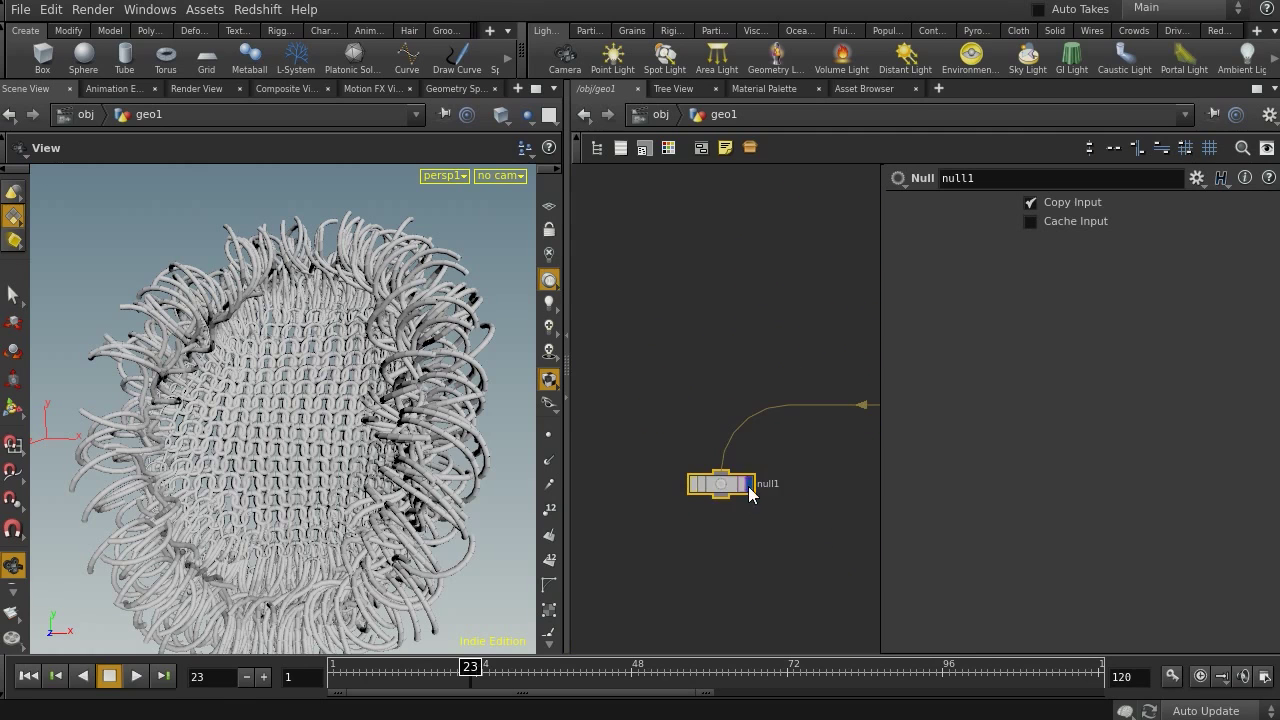
left_click(748, 484)
left_click_drag(286, 457, 377, 400)
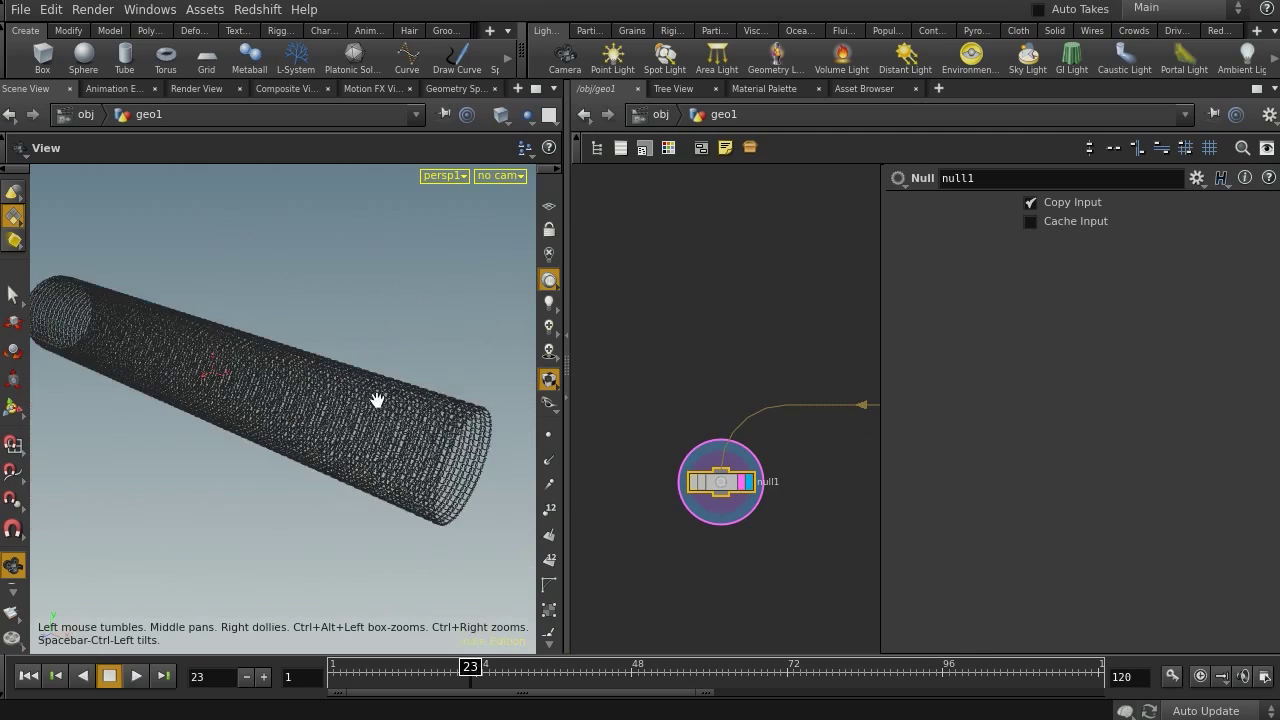
right_click_drag(377, 400, 331, 457)
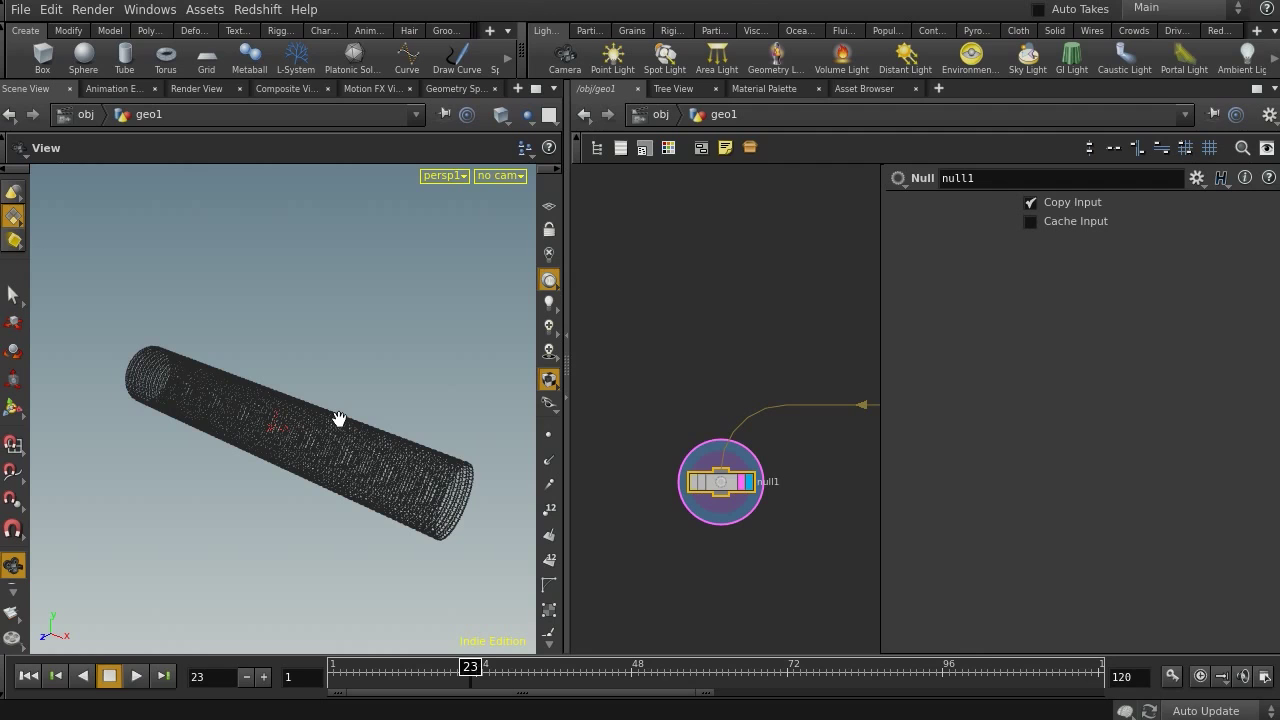
Widen the network editor by narrowing the viewport beside it.
middle_click_drag(740, 400, 789, 368)
middle_click_drag(690, 259, 700, 389)
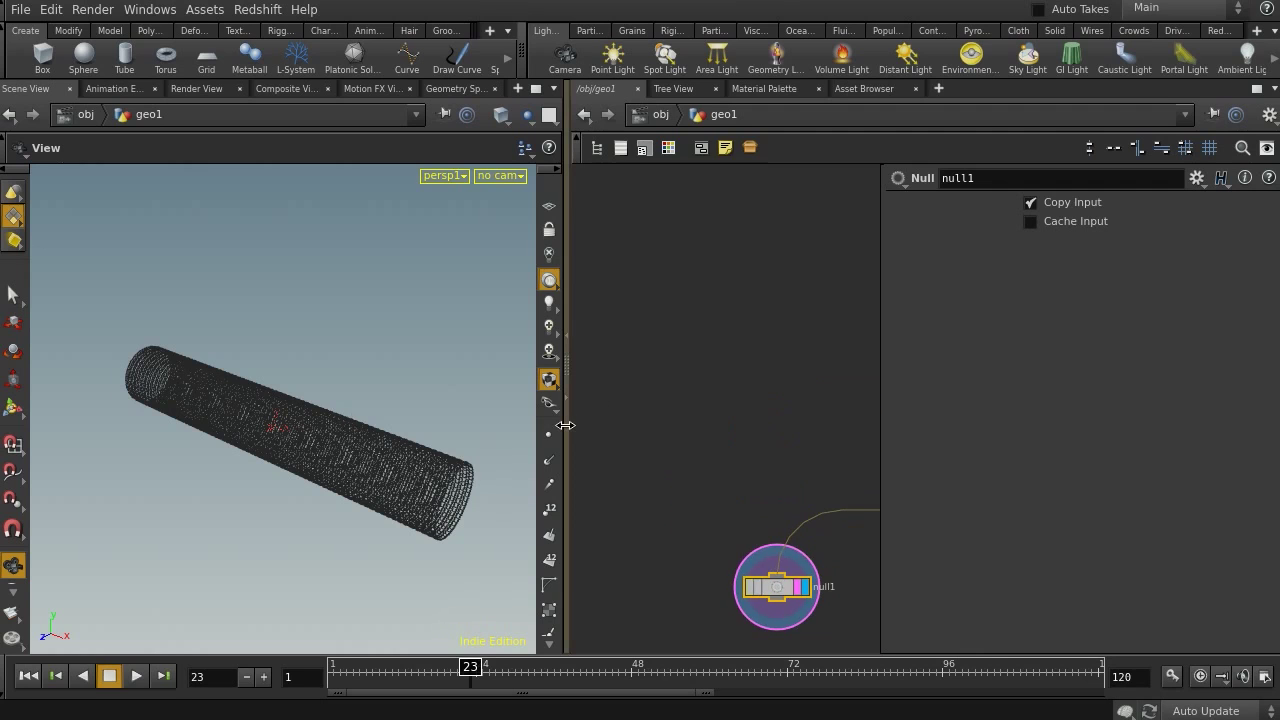
left_click_drag(566, 400, 452, 420)
middle_click_drag(503, 420, 577, 446)
Add a DOP Network node near null1 and connect the output of normal1 to its first input.
key("Tab")
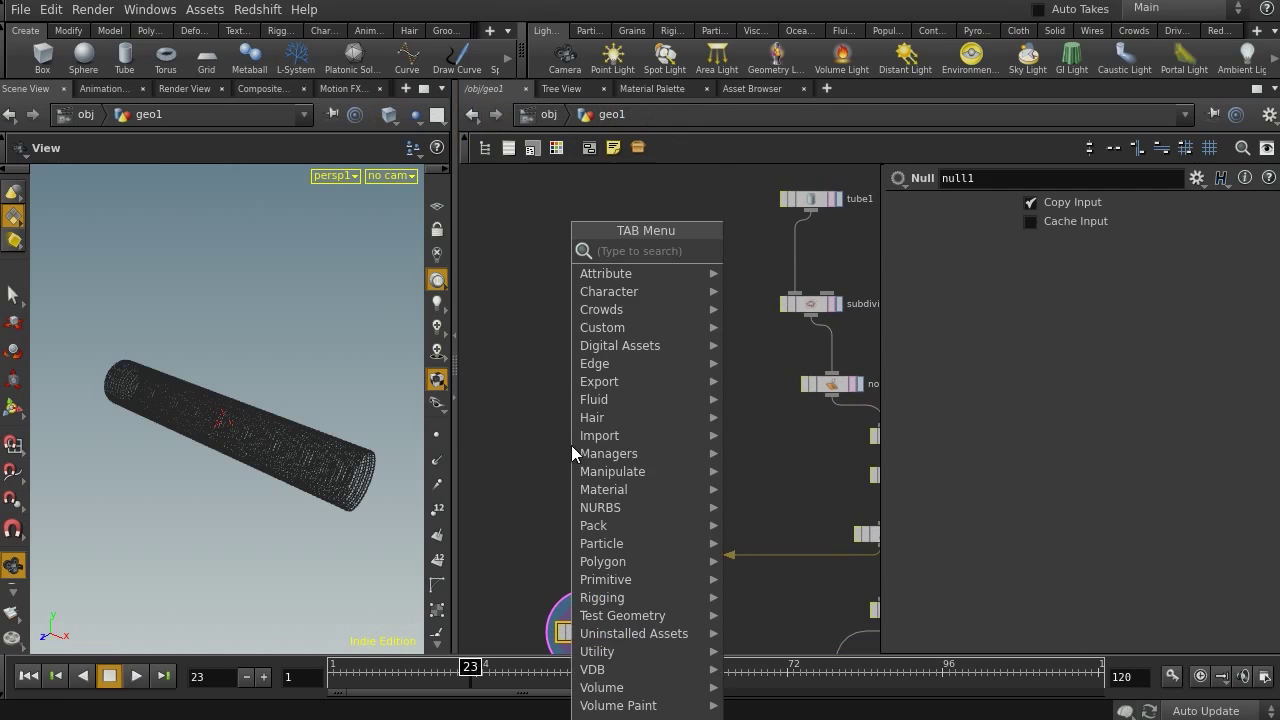
key("Escape")
middle_click_drag(771, 477, 613, 393)
key("Tab")
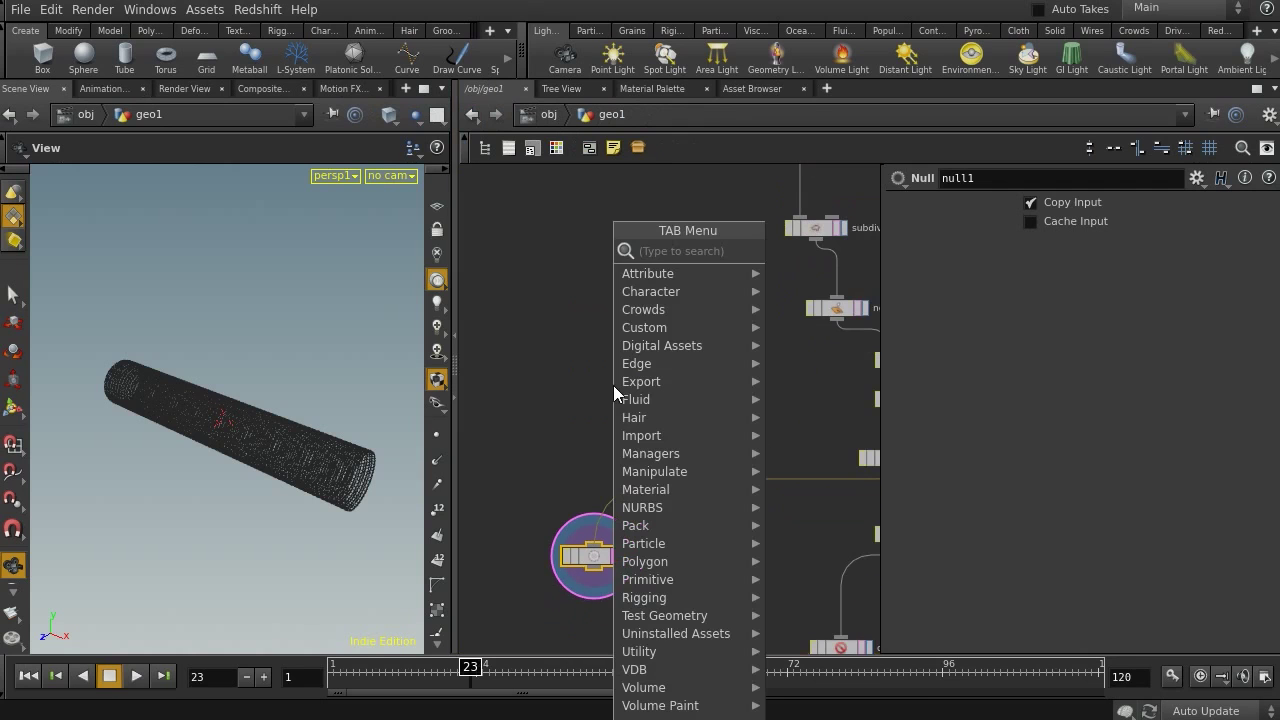
type("dopn")
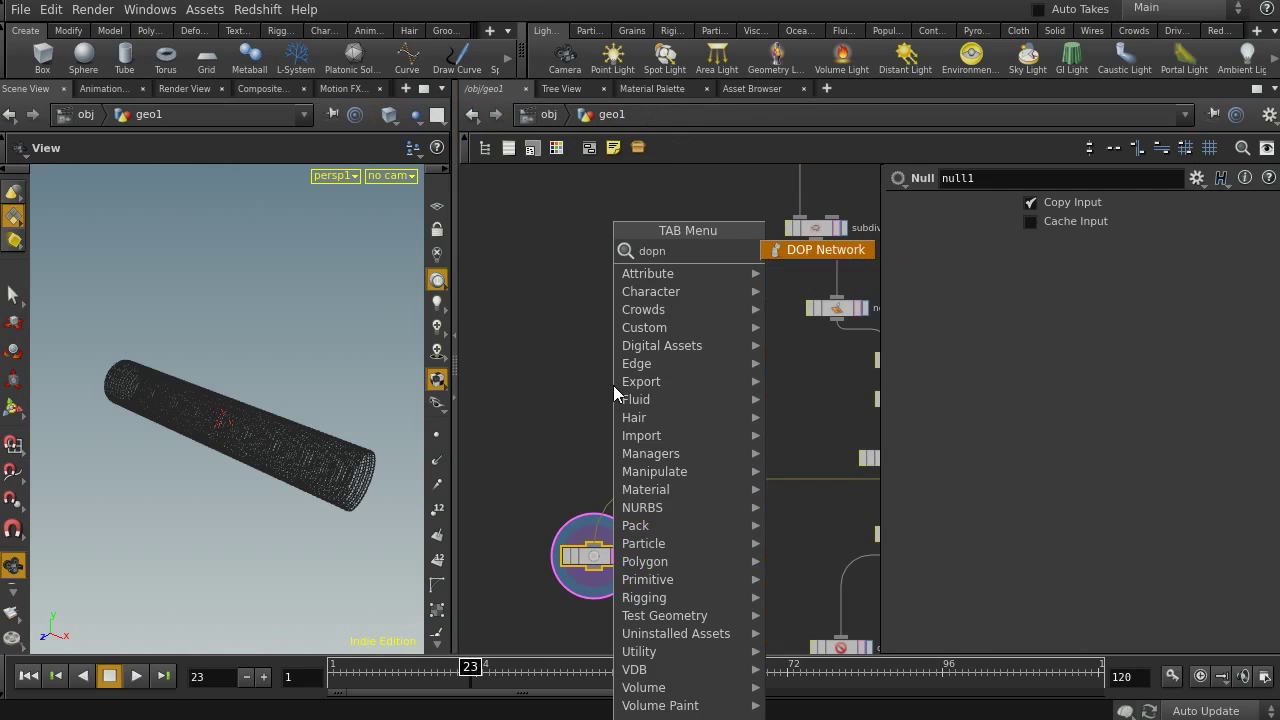
key("Return")
left_click(610, 405)
left_click_drag(836, 320, 543, 461)
Insert a Transform node between normal1 and dopnet1 and place it midway along the connection.
scroll(610, 390, "up", 1)
key("Tab")
type("tr")
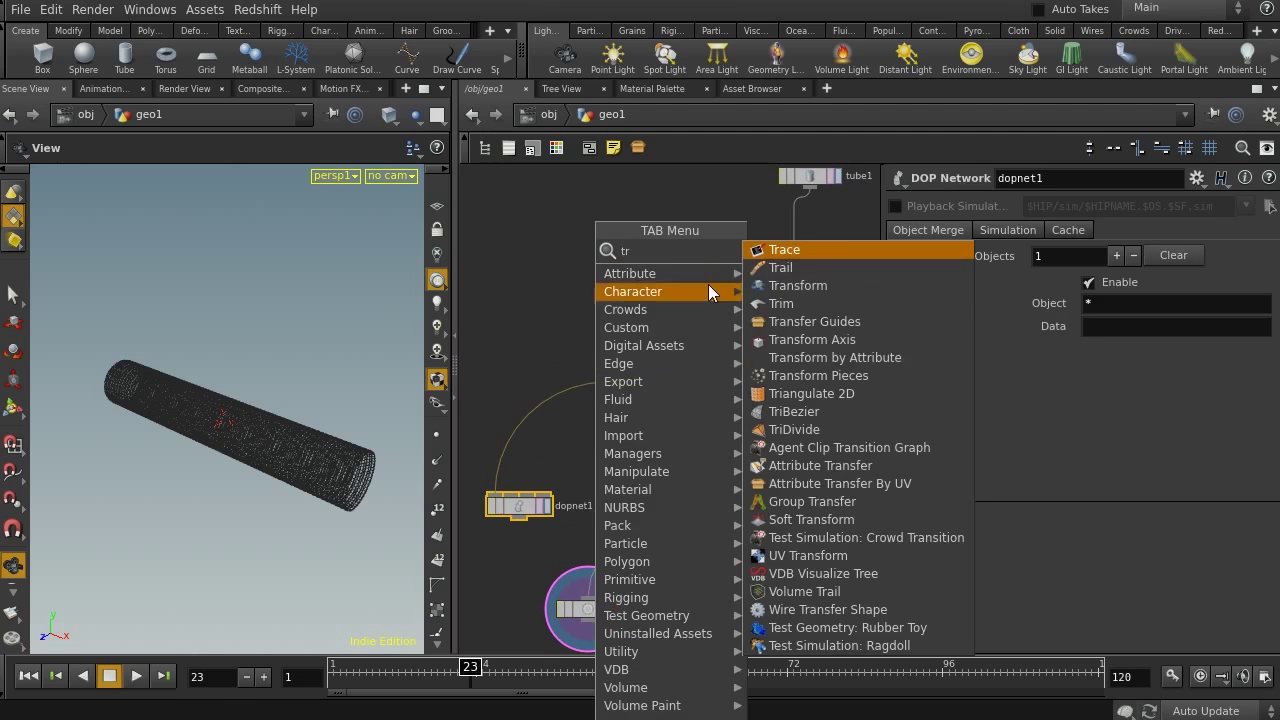
left_click(820, 284)
left_click(590, 390)
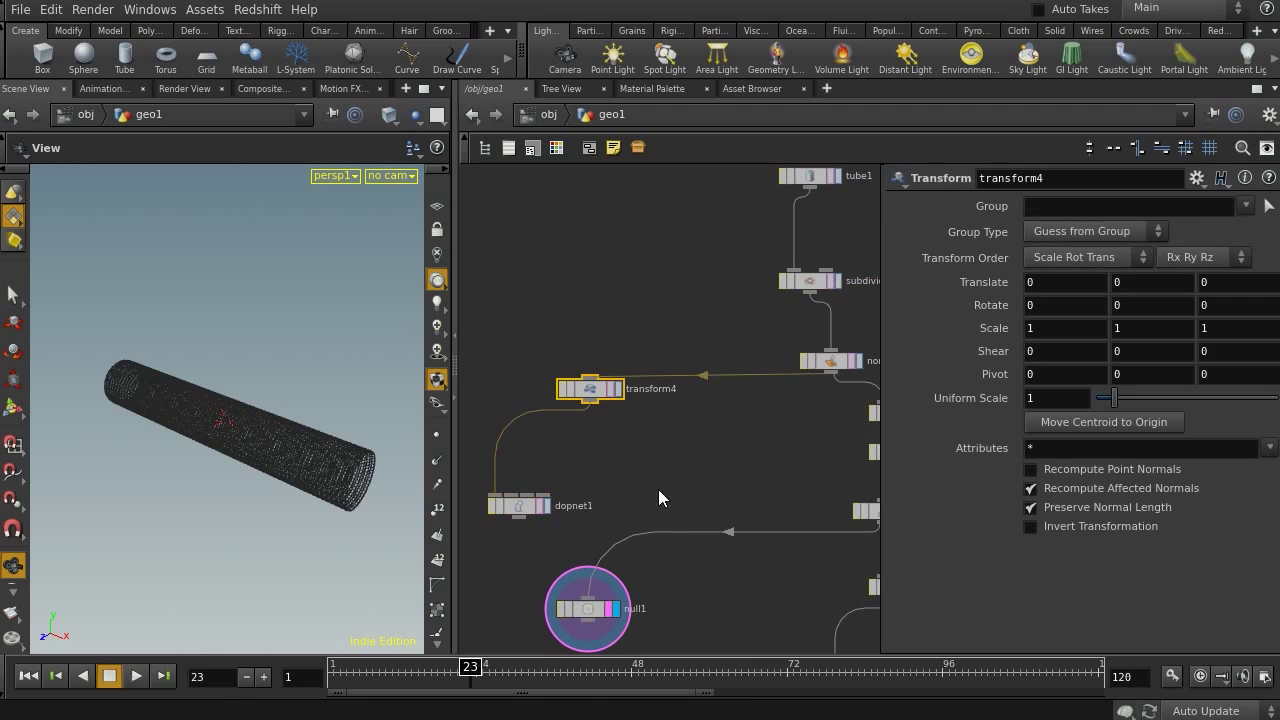
left_click_drag(588, 400, 584, 435)
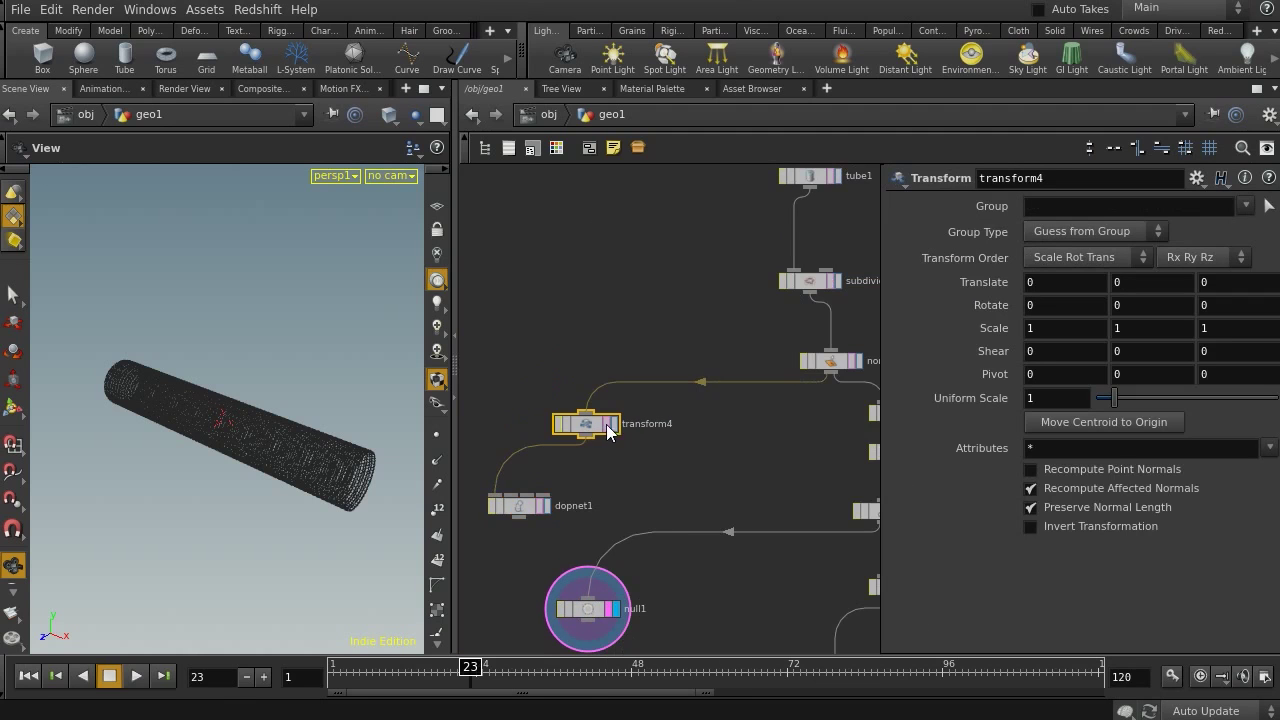
Display transform4 and rotate the tube about -32 degrees around Z so it lies tilted.
left_click(609, 431)
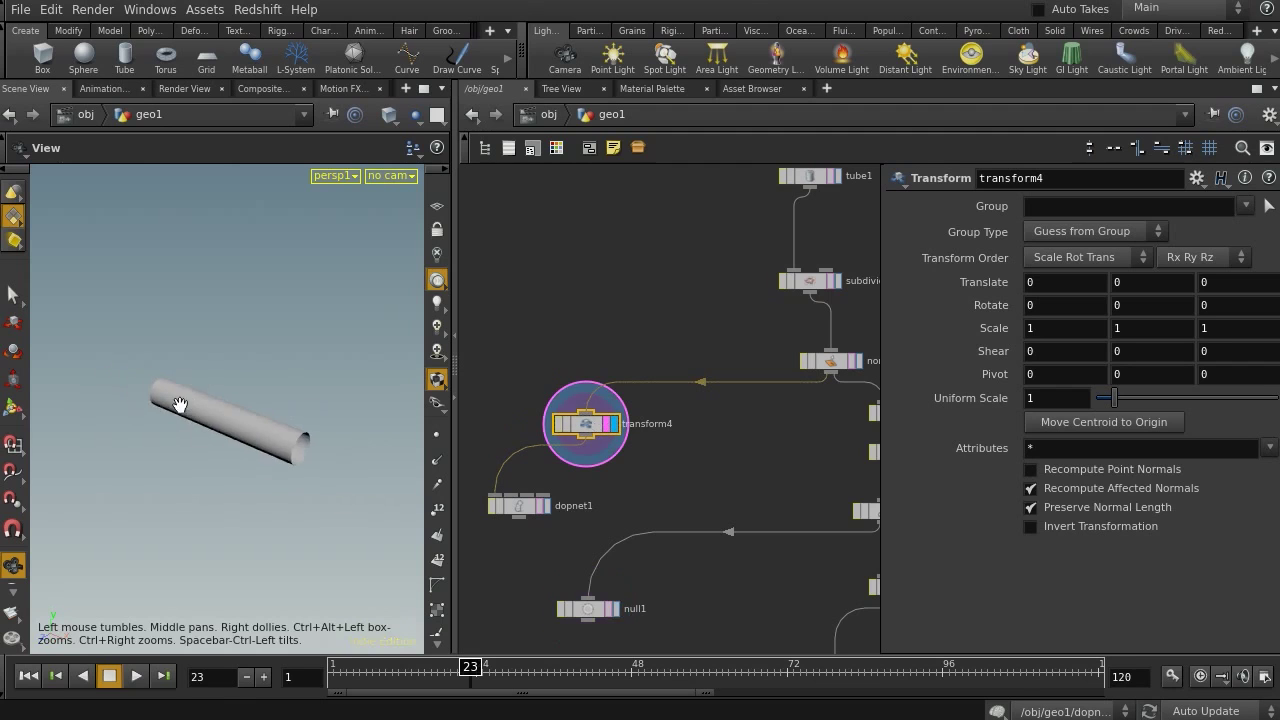
left_click(14, 408)
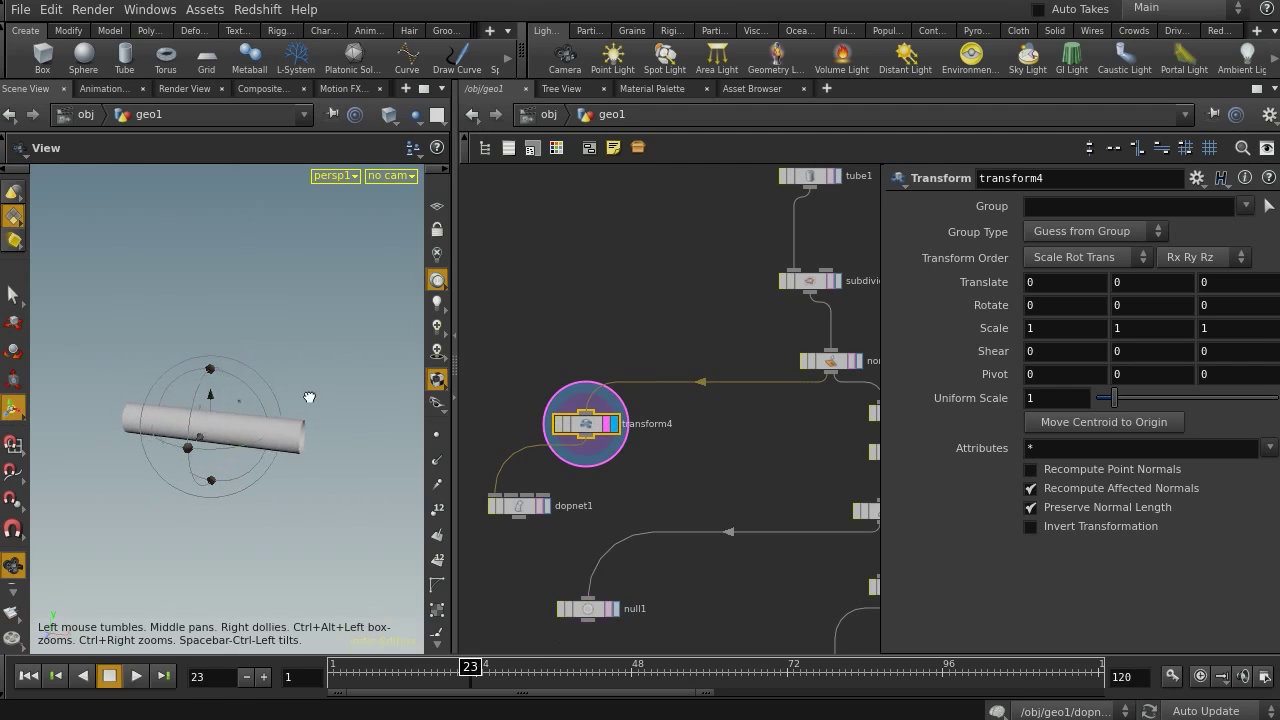
left_click_drag(235, 392, 274, 428)
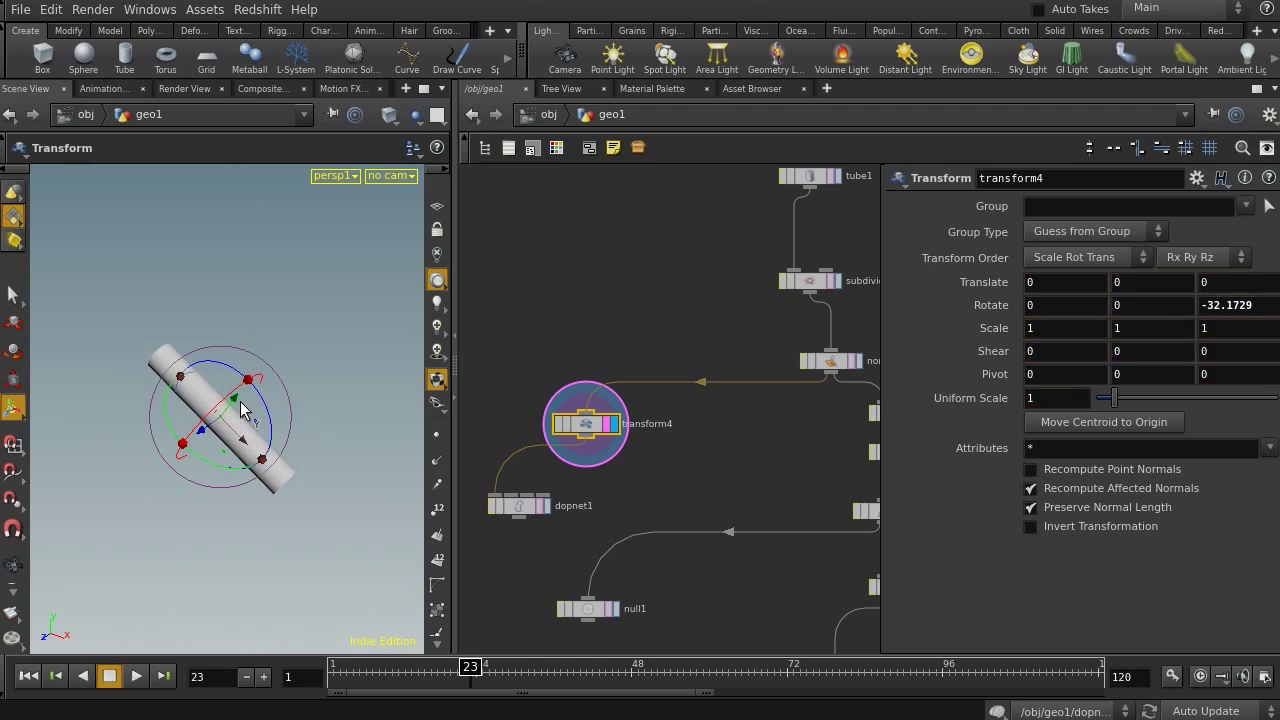
Display dopnet1, go inside it, and widen the network editor around its output node.
left_click(514, 506)
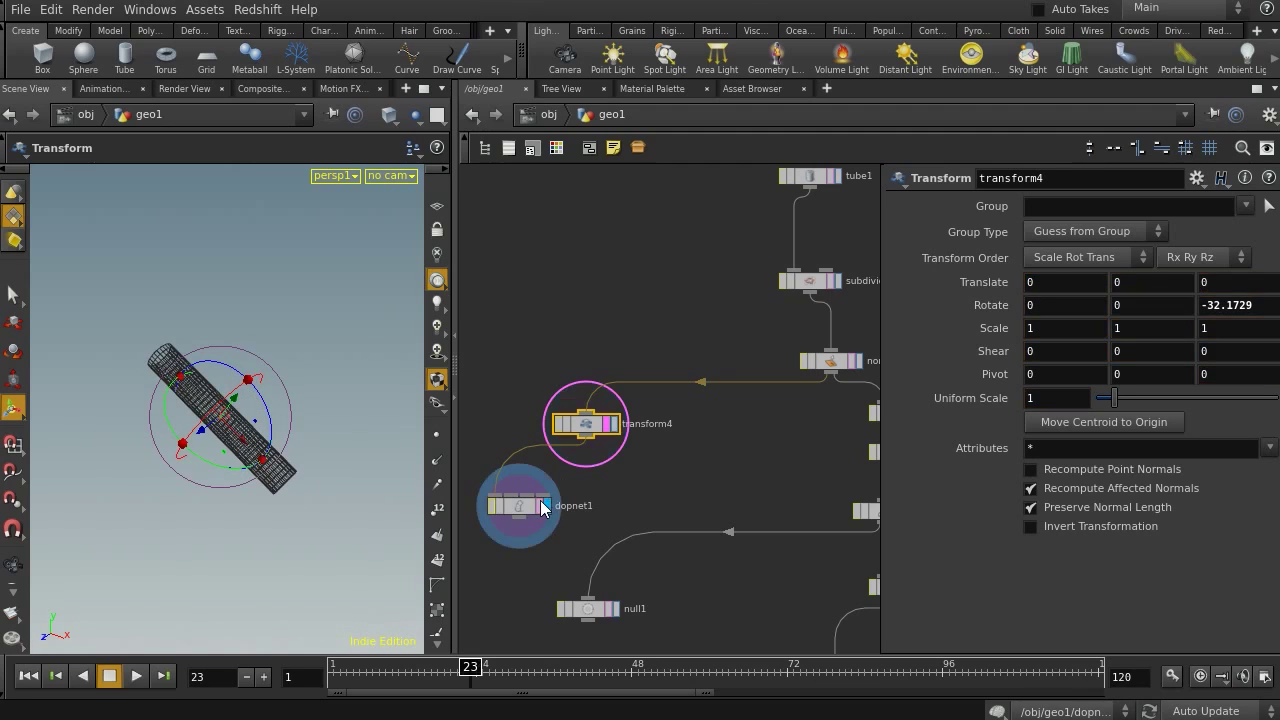
double_click(516, 507)
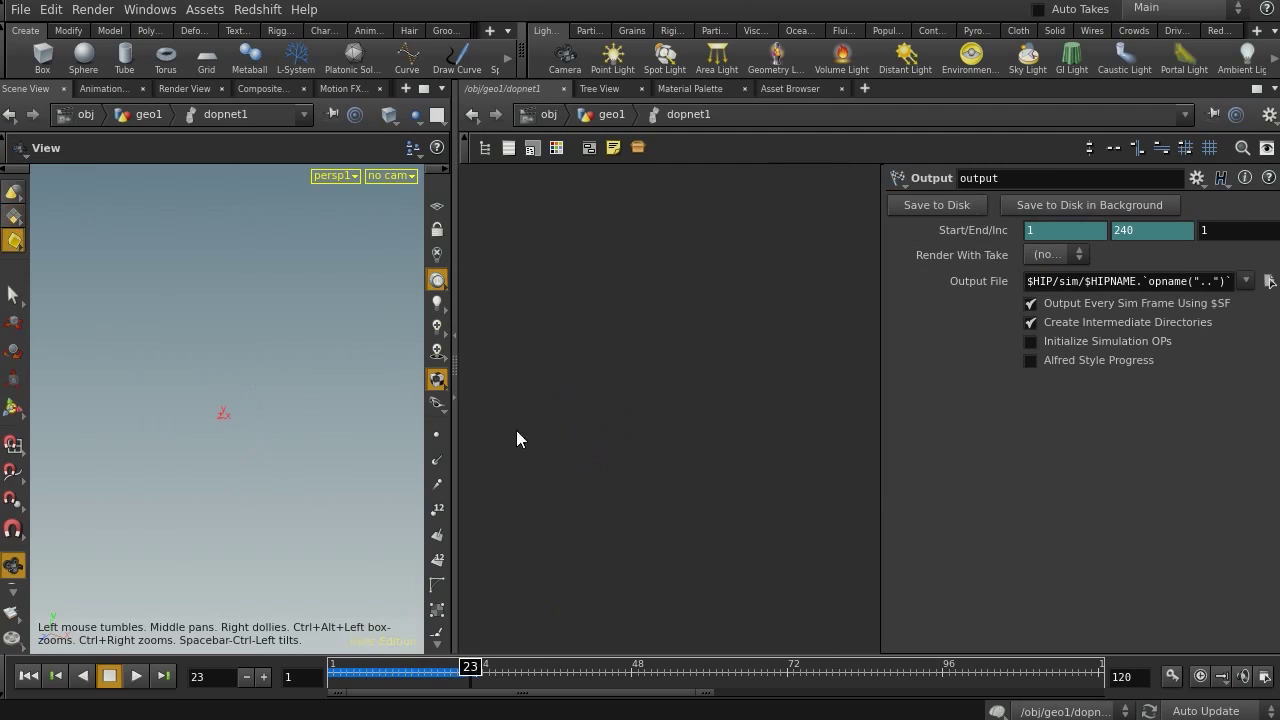
left_click_drag(455, 429, 364, 410)
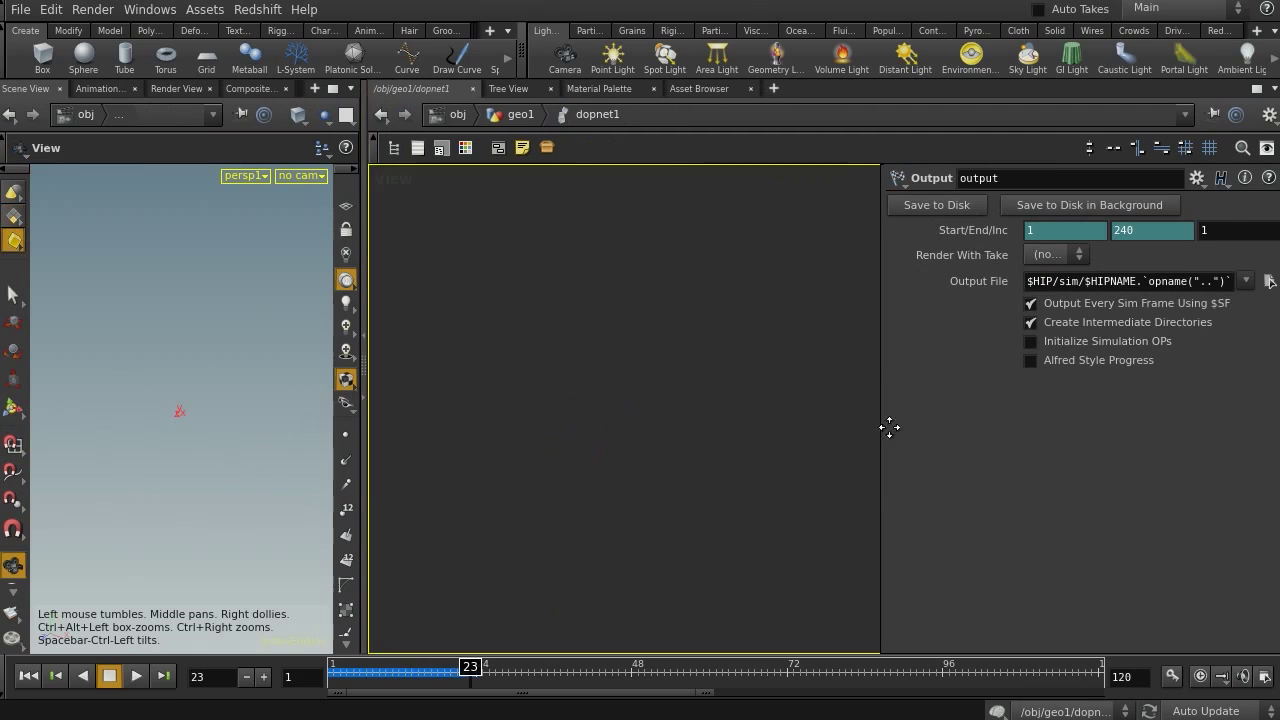
key("h")
middle_click_drag(588, 440, 533, 470)
right_click_drag(533, 470, 618, 410)
middle_click_drag(618, 410, 348, 459)
right_click_drag(677, 400, 656, 394)
middle_click_drag(656, 394, 618, 425)
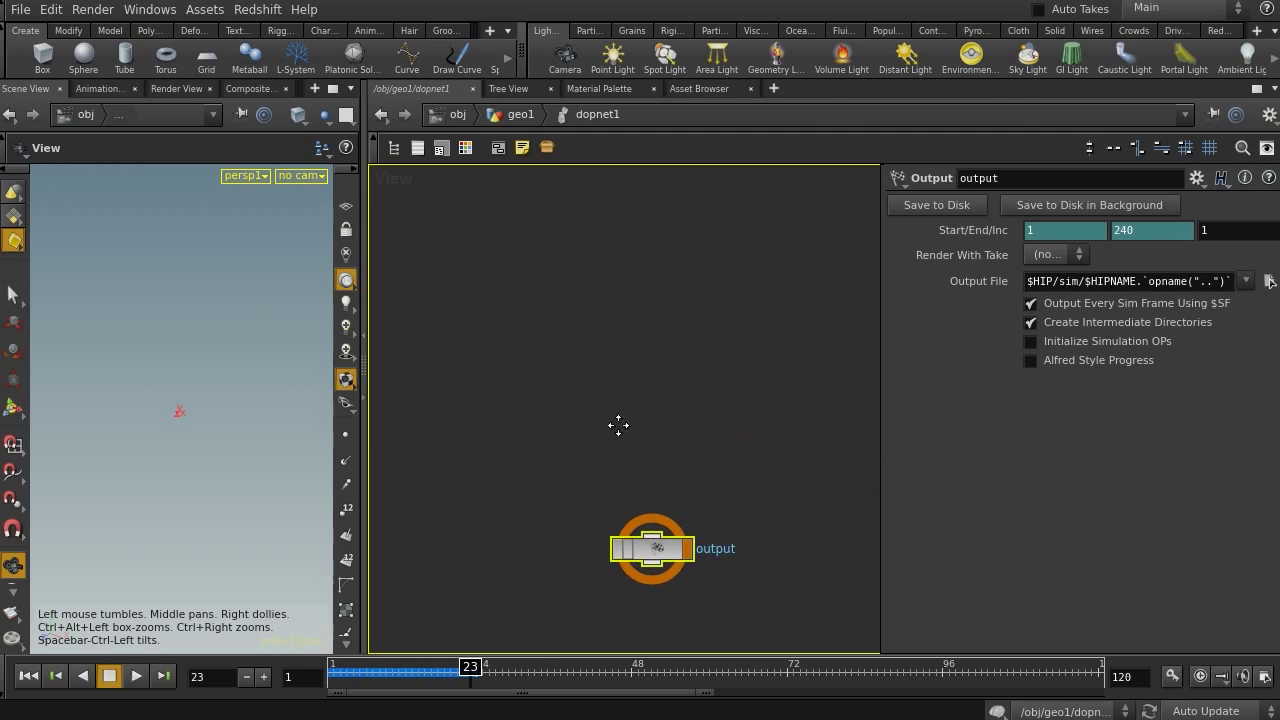
Add a Static Solver node just above the output node.
key("Tab")
type("stat")
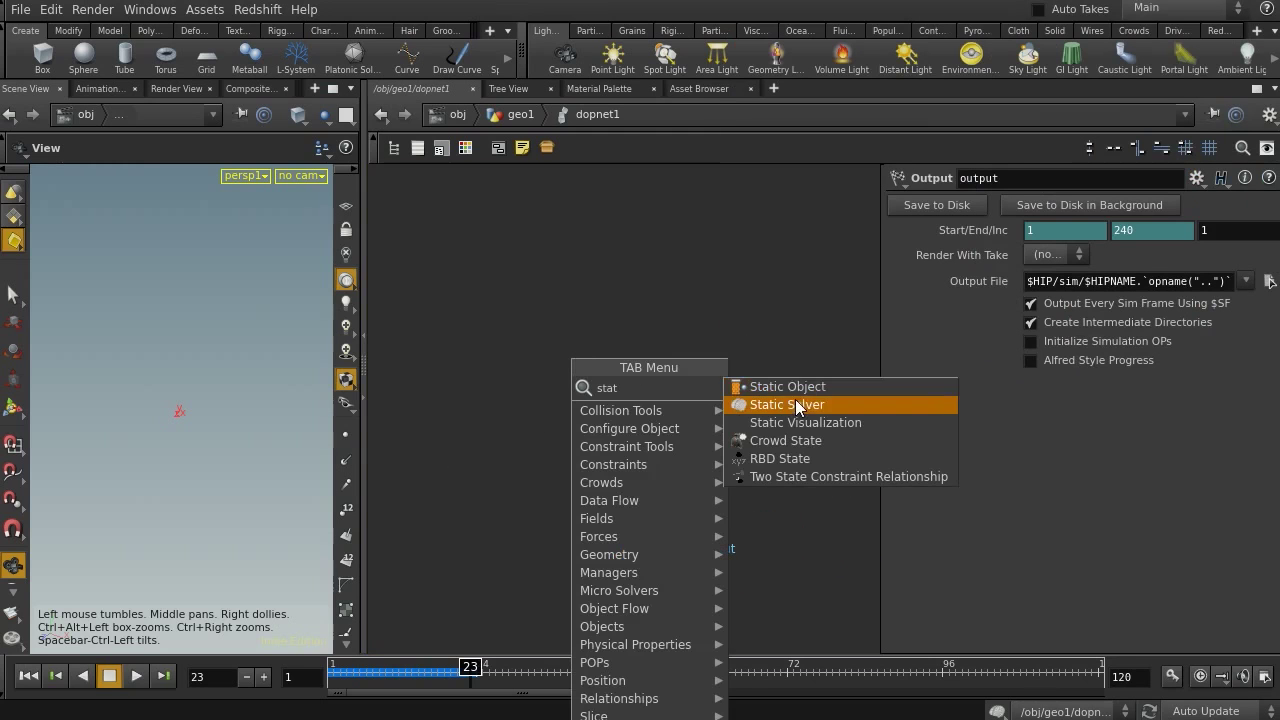
left_click(797, 405)
left_click(600, 436)
Add a Ground Plane node and connect it through staticsolver1 to the output node.
key("Tab")
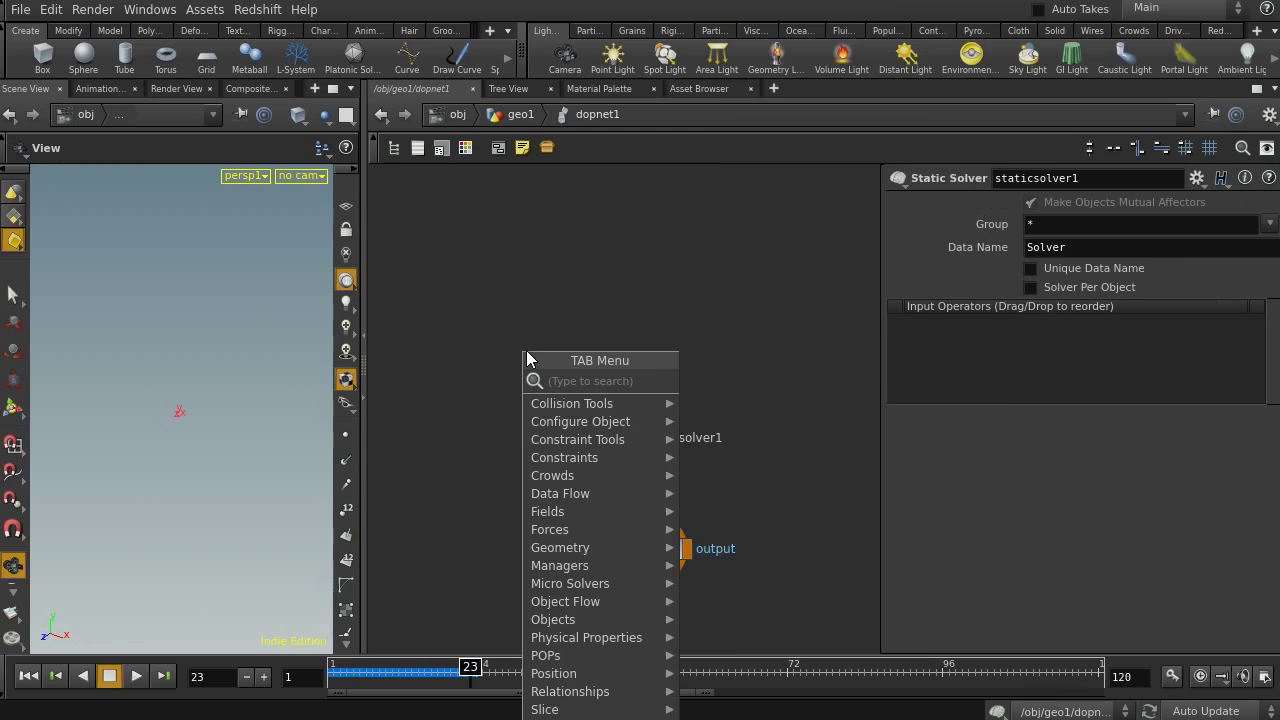
type("g")
left_click(753, 402)
left_click(522, 352)
left_click_drag(522, 365, 652, 538)
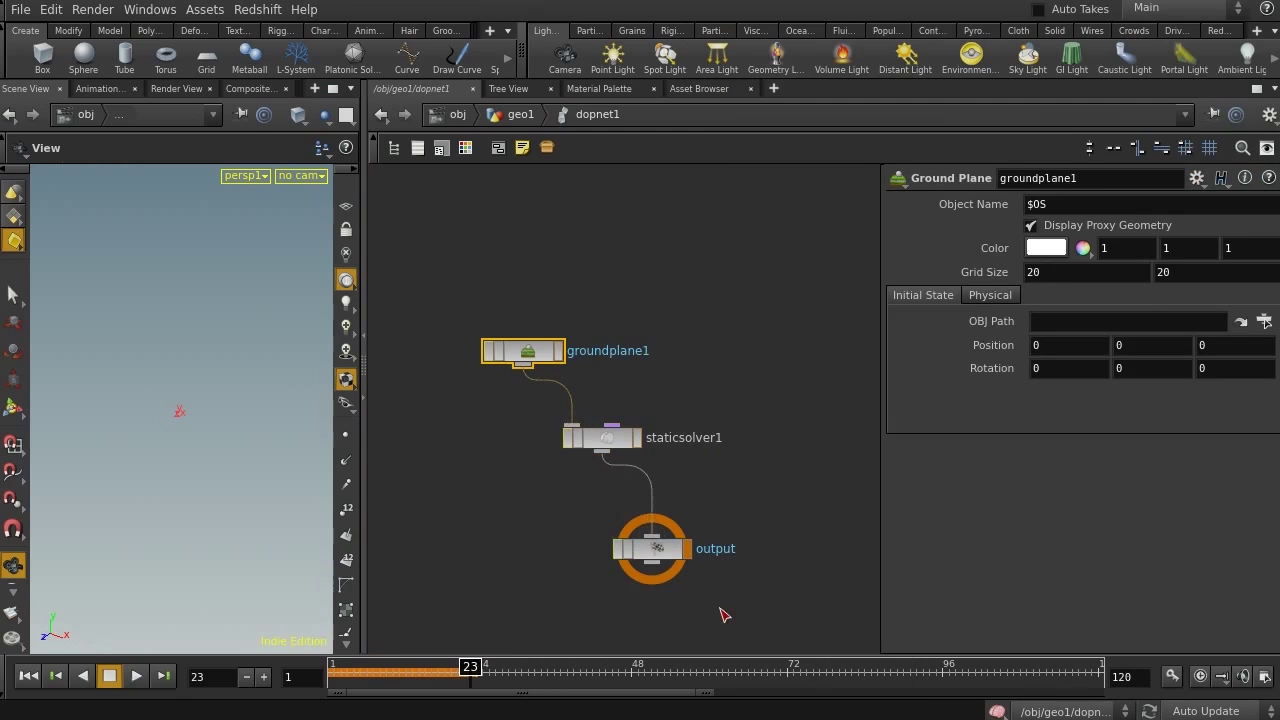
Insert a Gravity Force node between staticsolver1 and output, spacing the nodes apart to make room.
middle_click_drag(724, 614, 746, 474)
left_click_drag(670, 412, 657, 522)
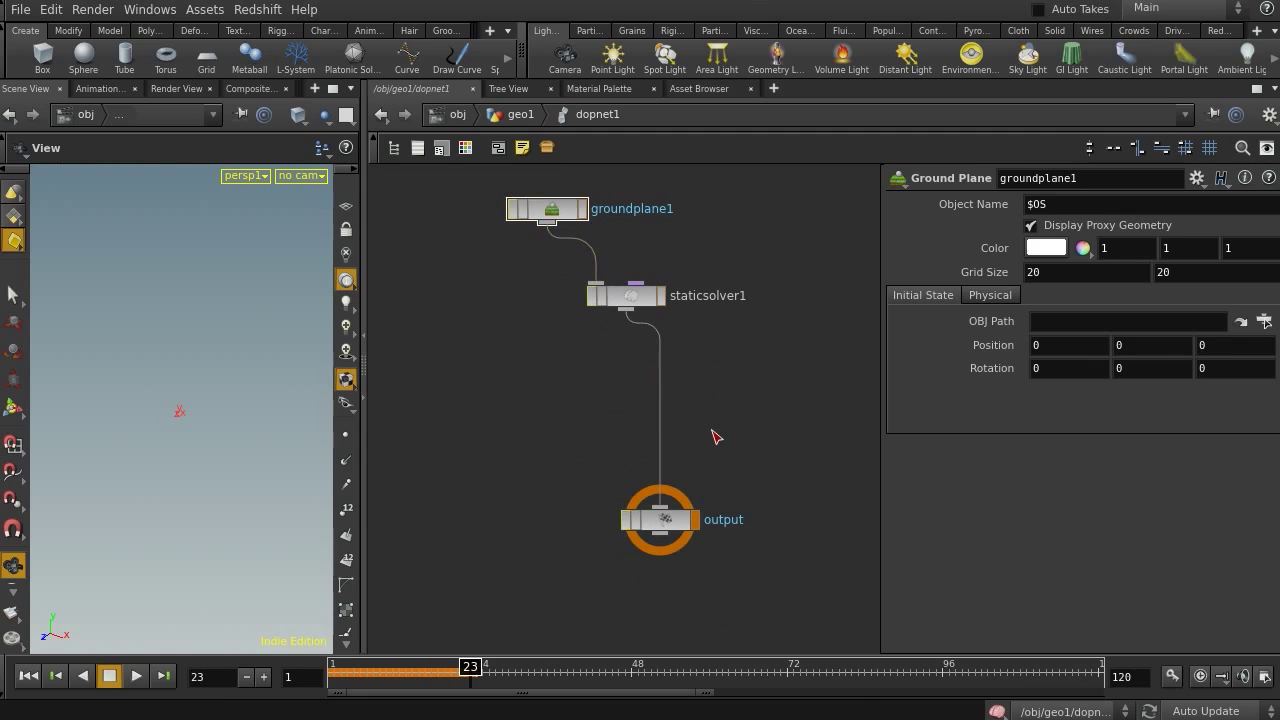
key("Tab")
type("gra")
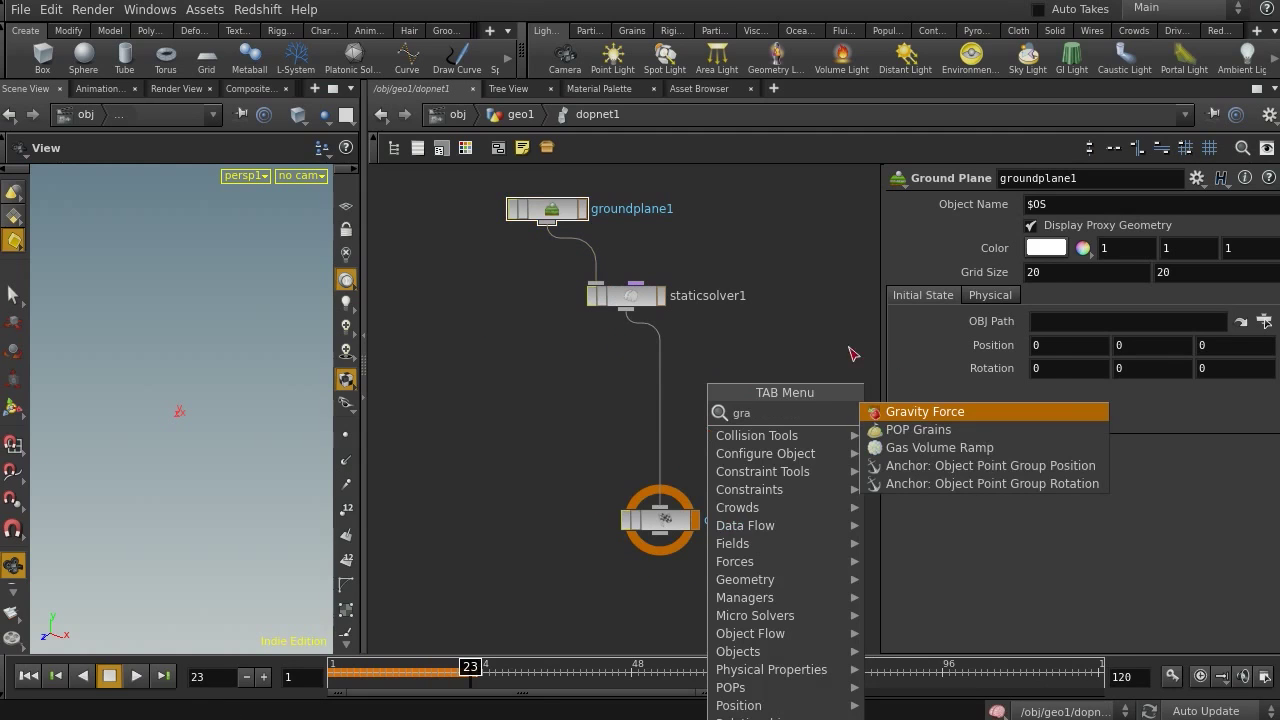
left_click(925, 412)
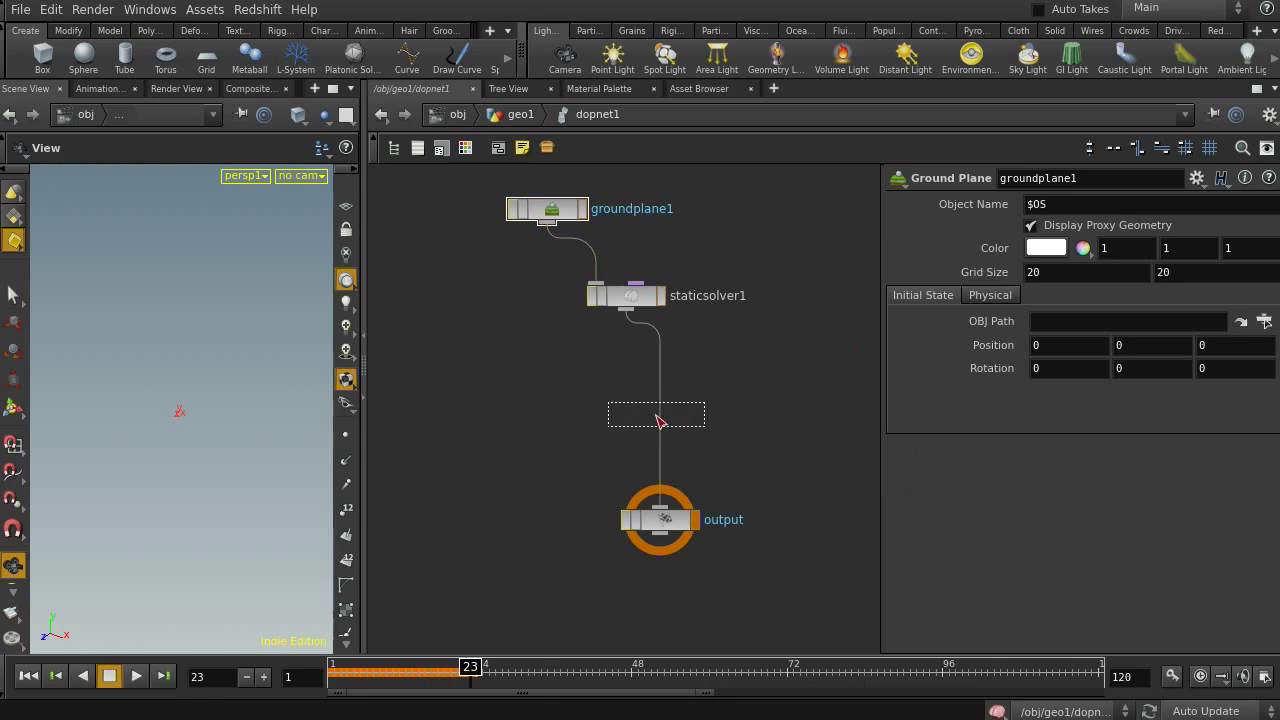
left_click(657, 412)
left_click_drag(620, 324, 573, 338)
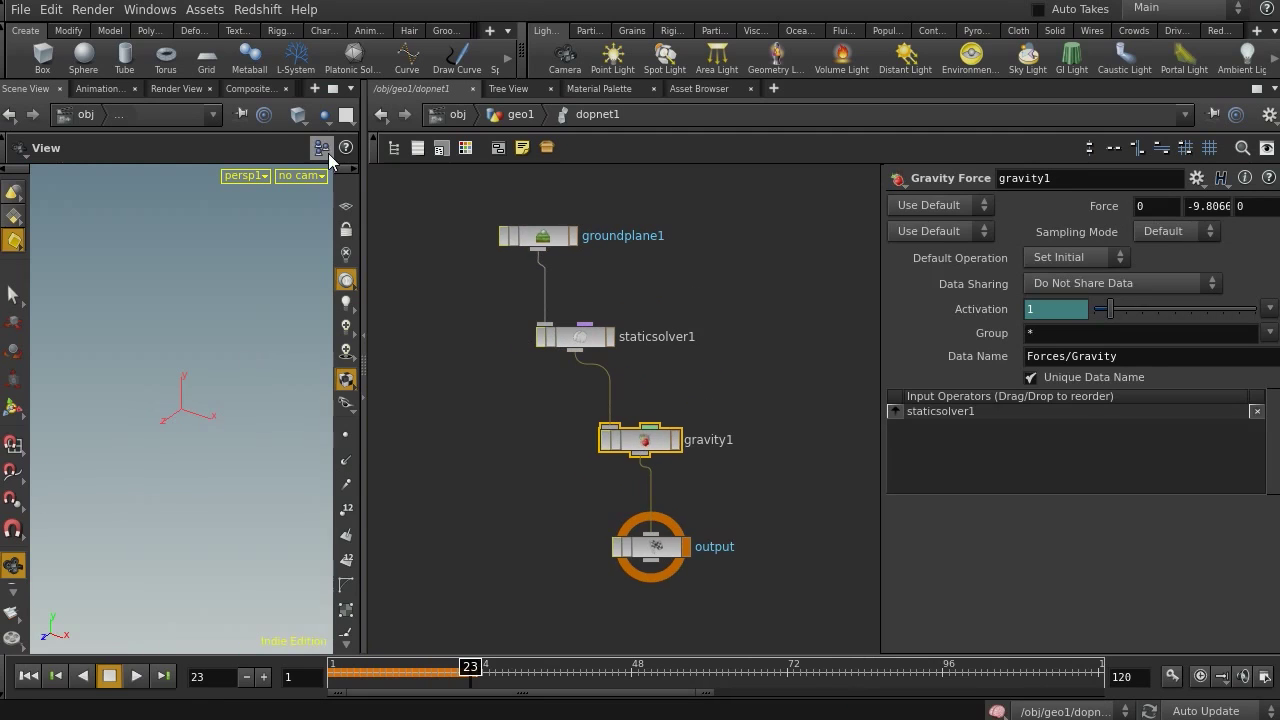
Switch the viewport shading to wireframe display.
left_click(298, 114)
left_click(352, 298)
key("w")
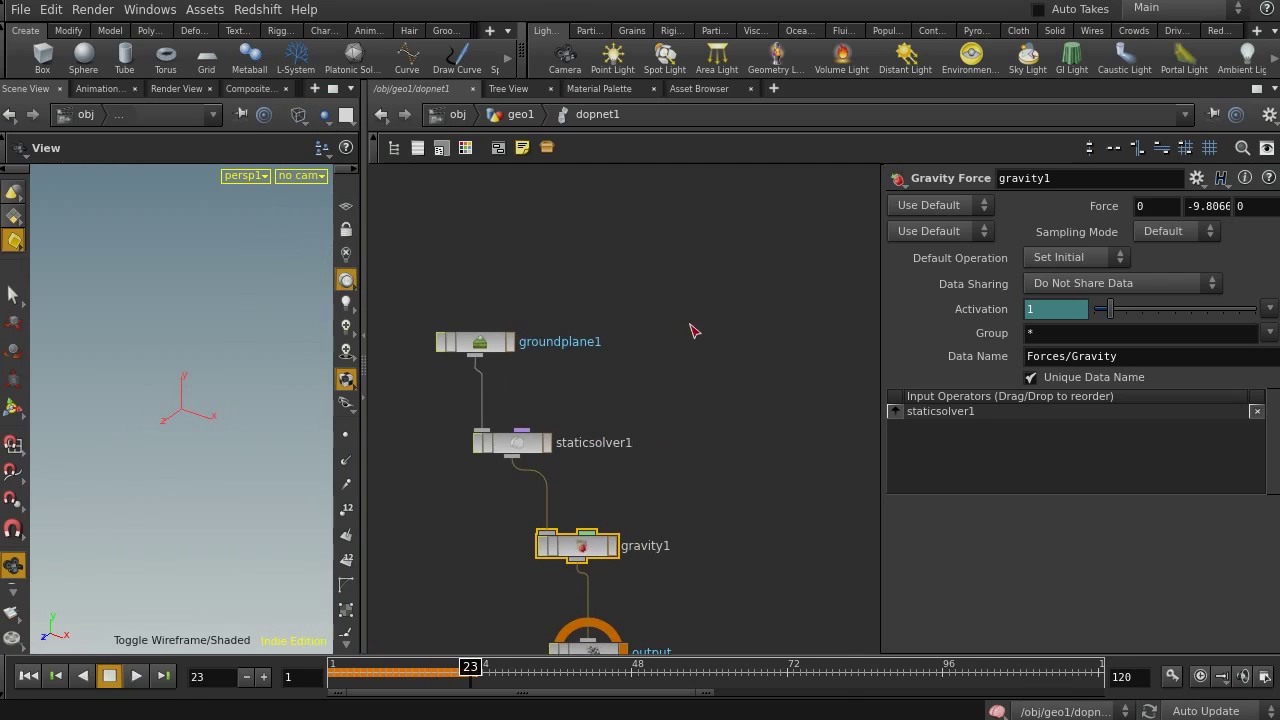
Add a Wire Solver node beside staticsolver1.
key("Tab")
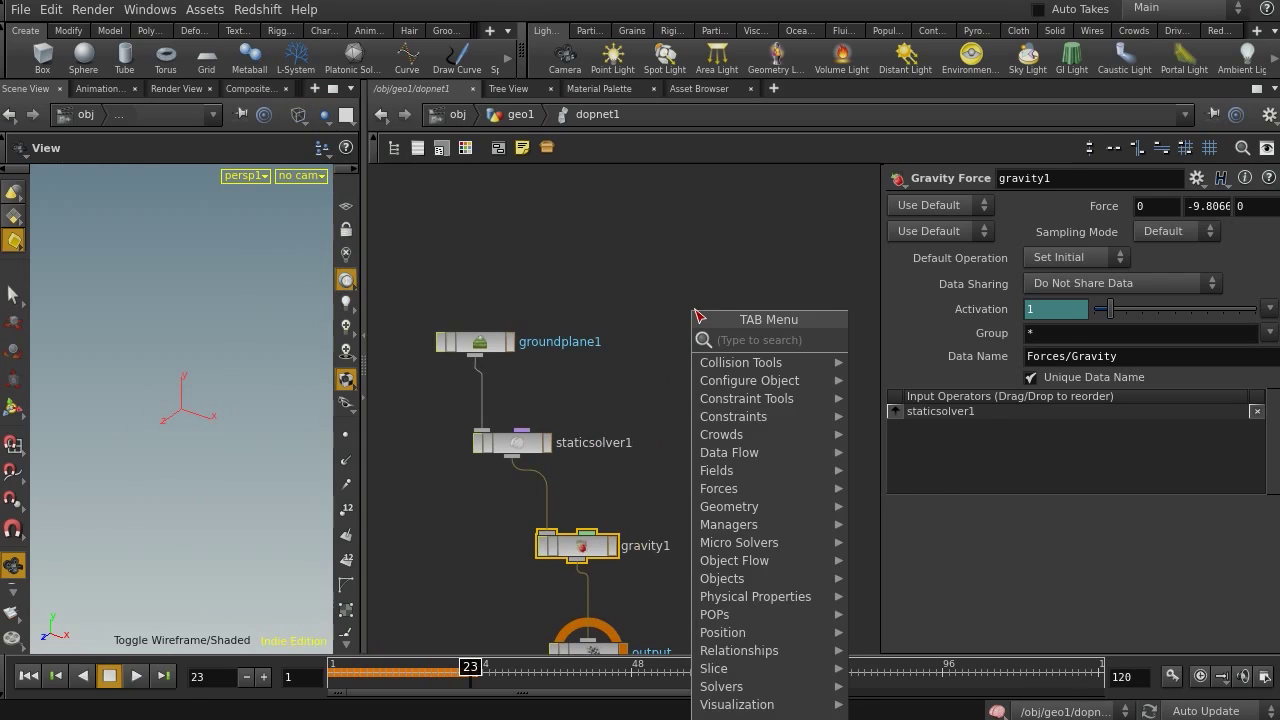
type("wire")
key("Down")
key("Down")
key("Down")
key("Down")
key("Down")
key("Down")
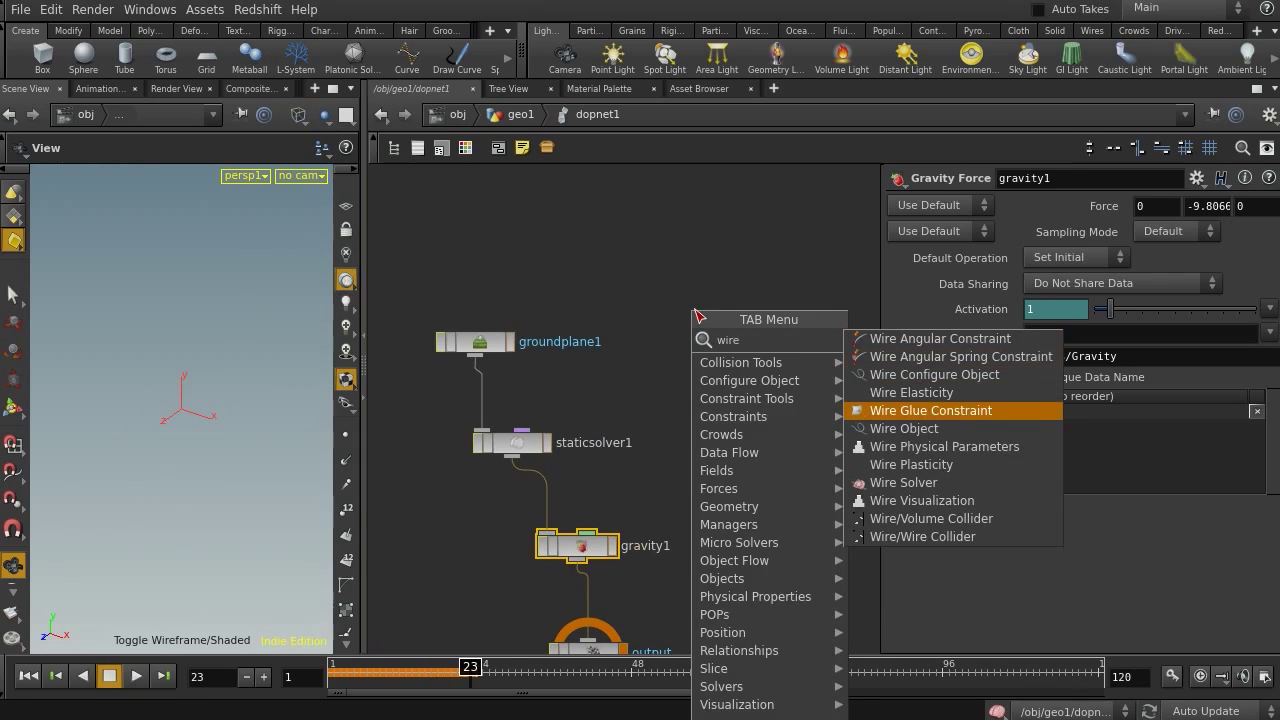
key("Down")
key("Down")
key("Return")
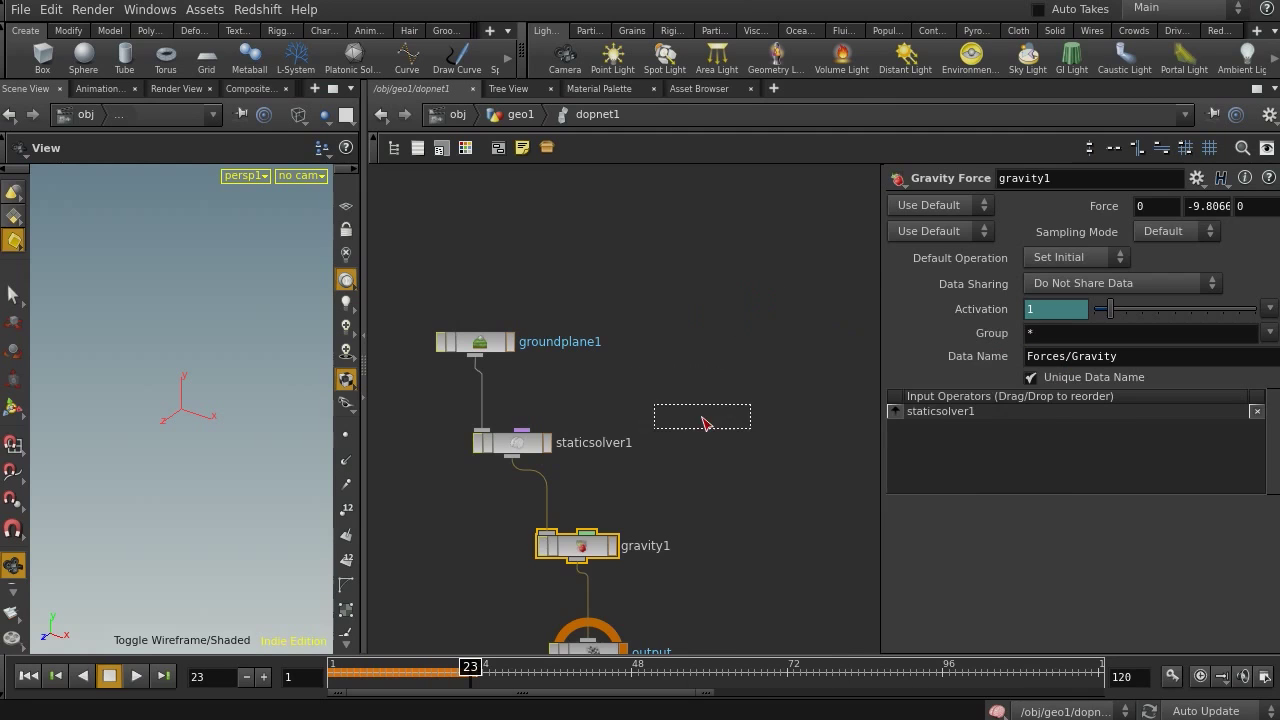
left_click(718, 428)
Add a Wire Object node above wiresolver1.
key("Tab")
type("wireo")
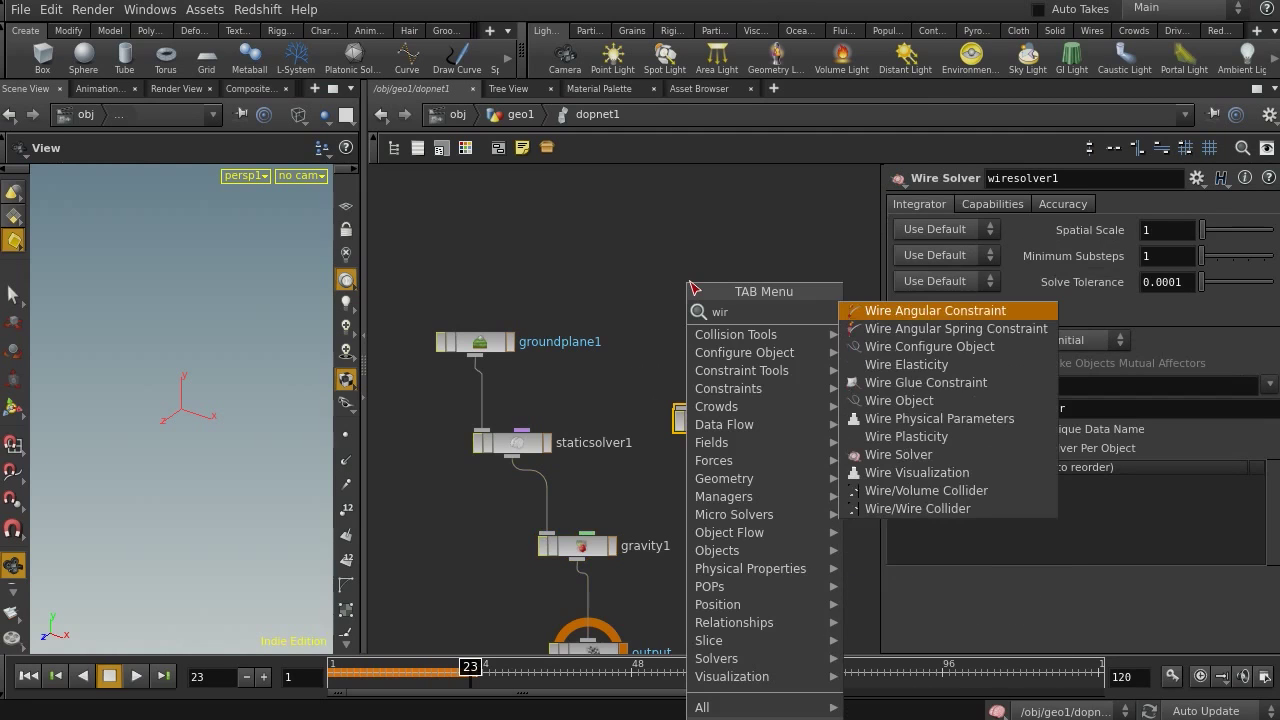
key("Return")
left_click(694, 288)
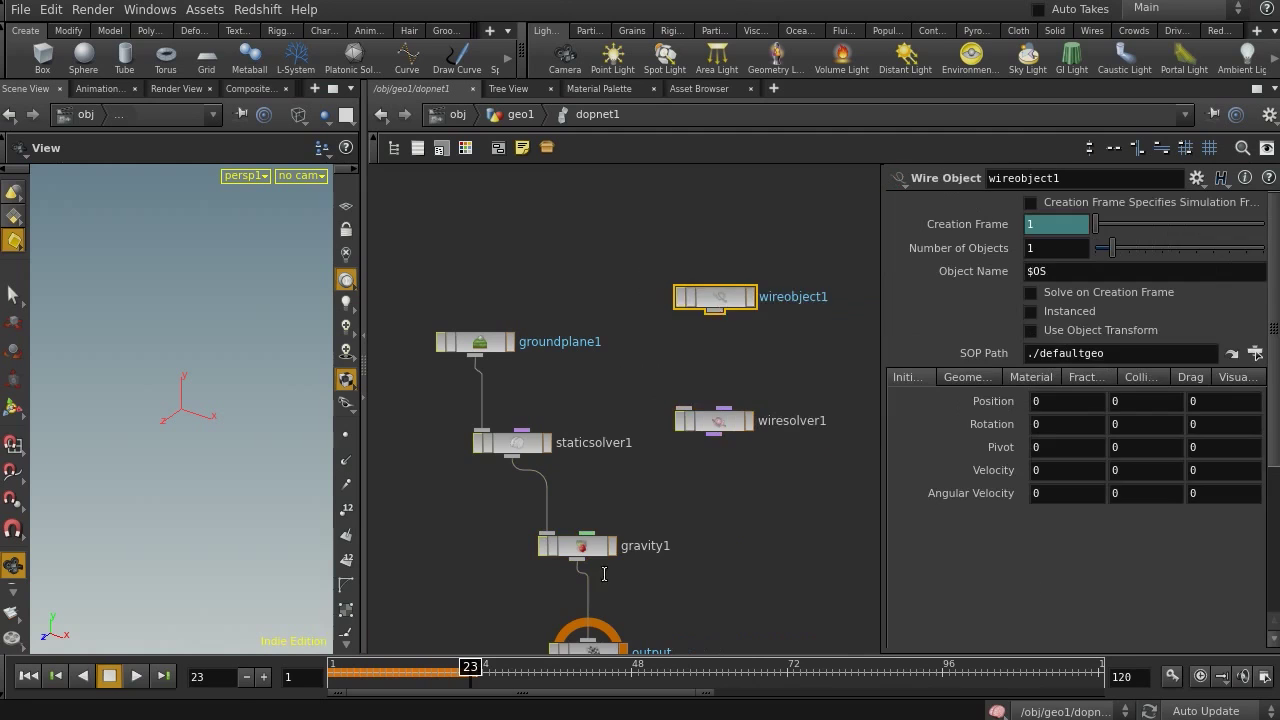
Move gravity1 and output further down and insert a Merge node between staticsolver1 and gravity1.
middle_click_drag(703, 563, 723, 391)
left_click_drag(720, 354, 584, 508)
left_click_drag(610, 372, 621, 512)
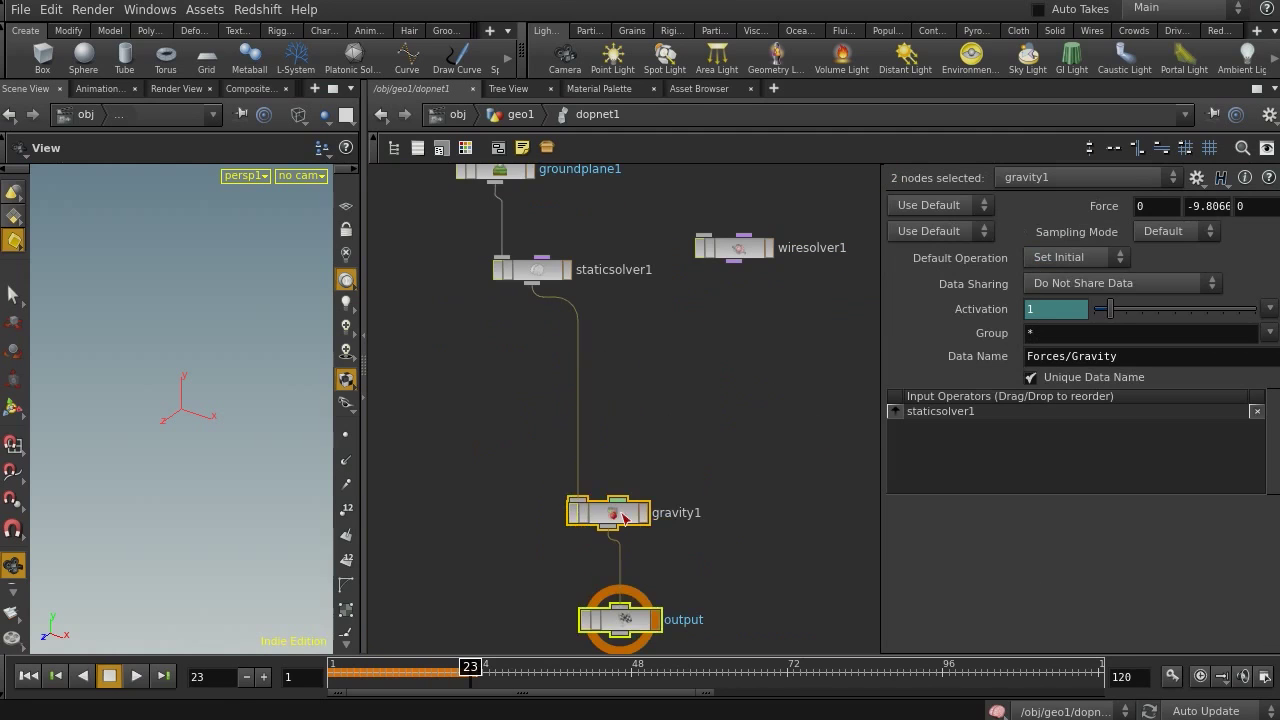
left_click(645, 371)
key("Tab")
type("mer")
key("Return")
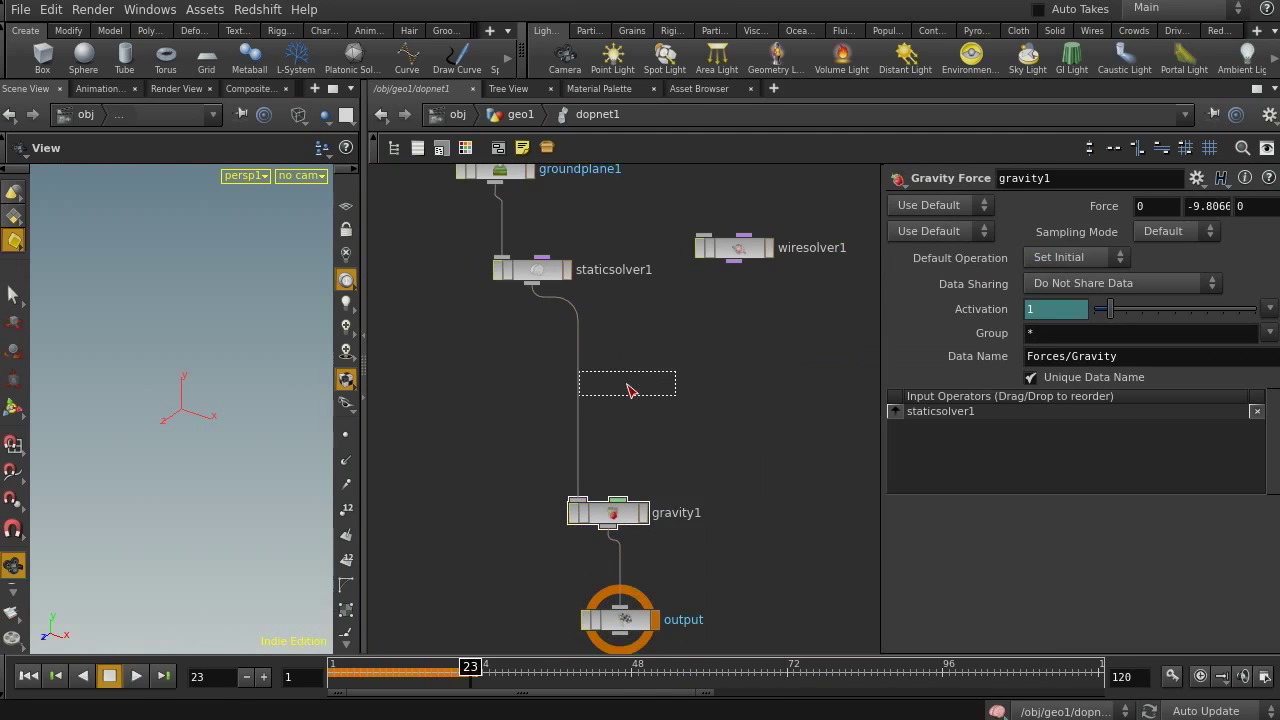
left_click(566, 432)
middle_click_drag(638, 363, 612, 459)
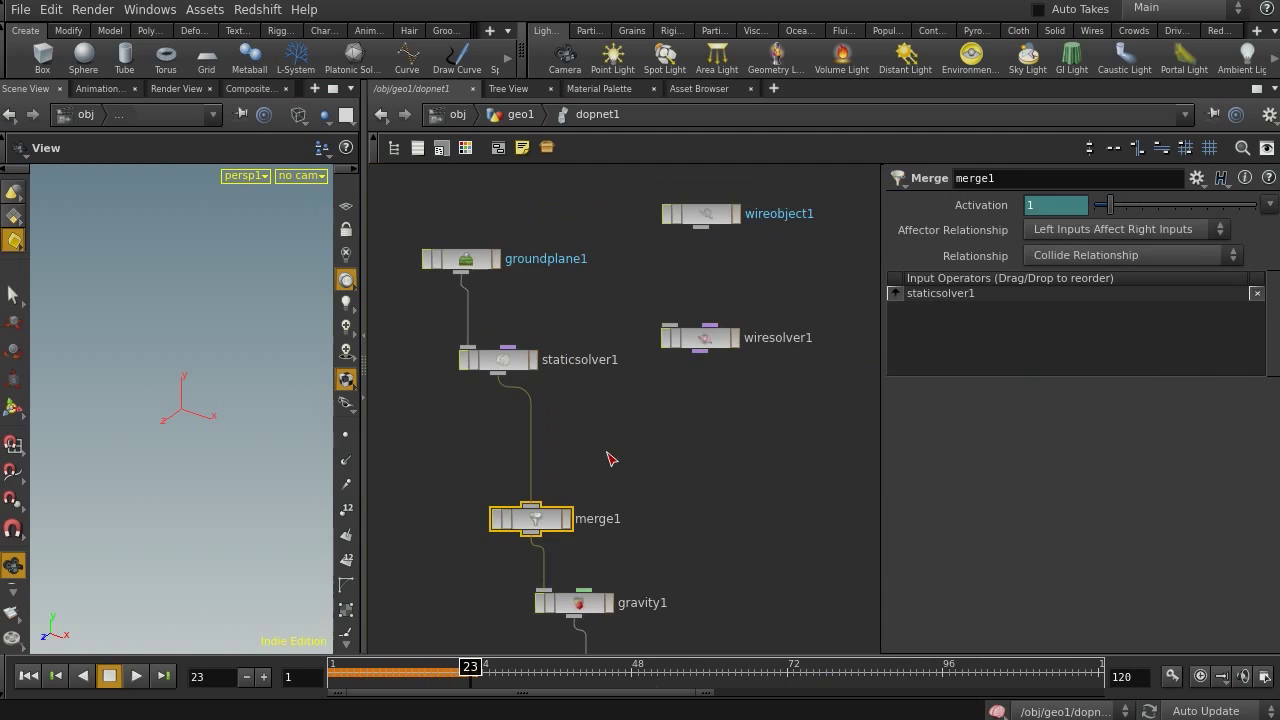
Connect wireobject1 through wiresolver1 into merge1.
left_click(700, 218)
left_click_drag(700, 229, 560, 510)
middle_click_drag(604, 530, 642, 267)
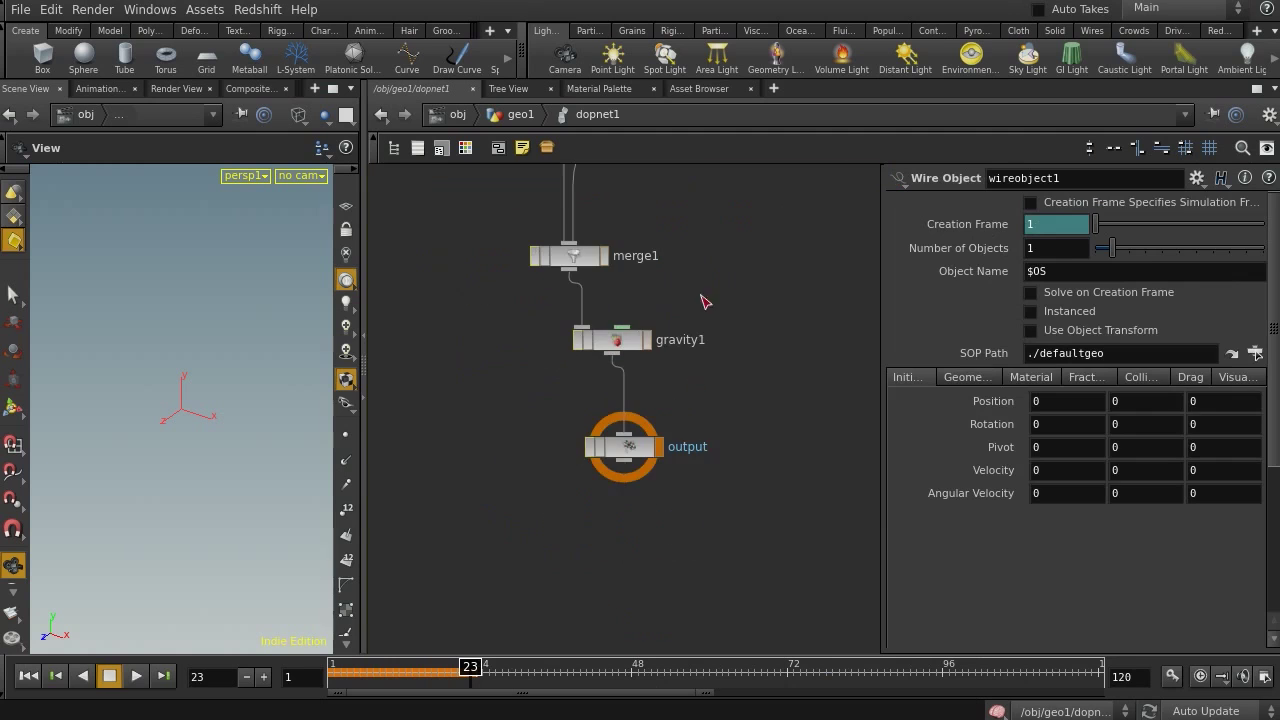
left_click(630, 446)
middle_click_drag(699, 417, 657, 600)
middle_click_drag(690, 308, 693, 391)
Select wireobject1, return the timeline to frame 1, and widen the viewport to show the simulation objects.
left_click(702, 210)
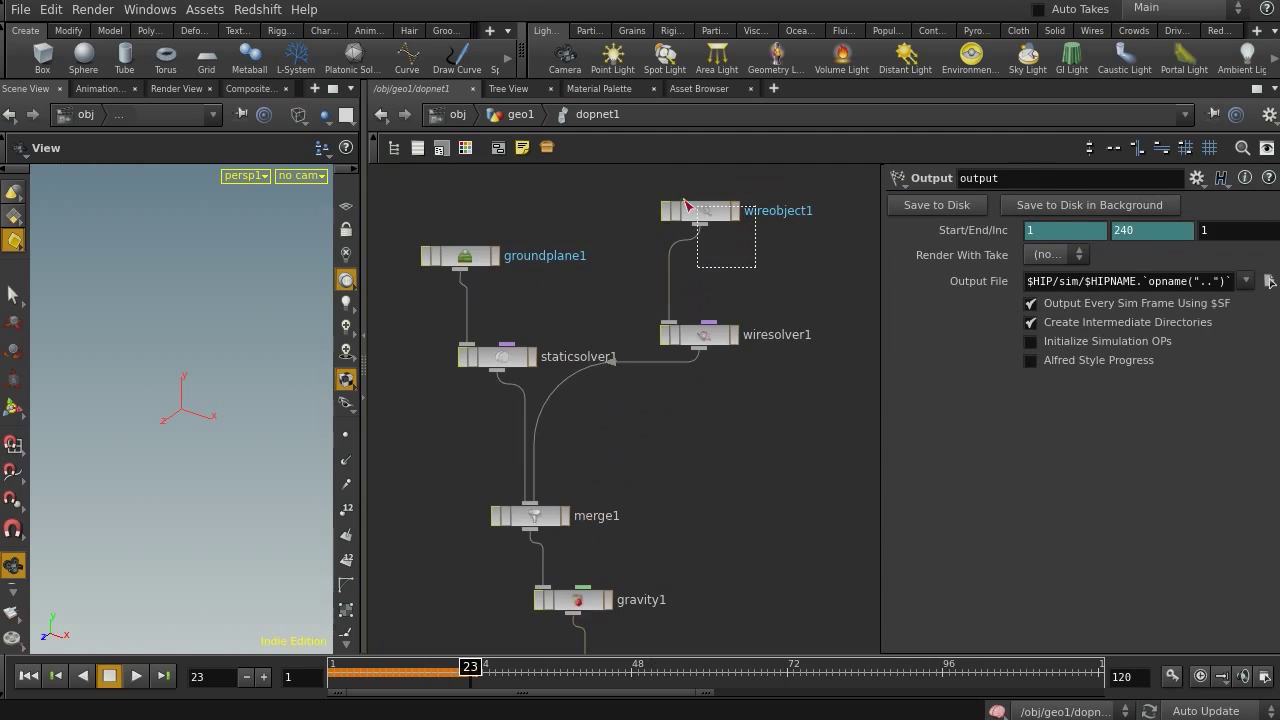
left_click(29, 676)
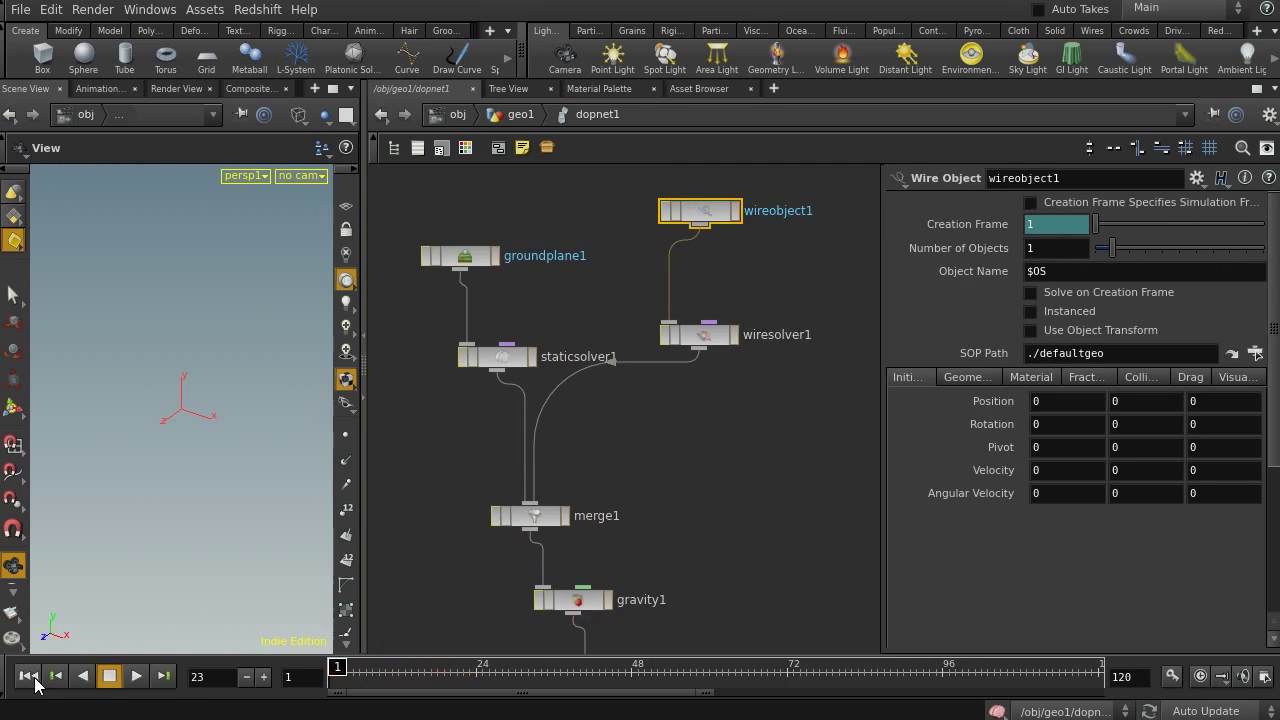
left_click_drag(189, 343, 212, 333)
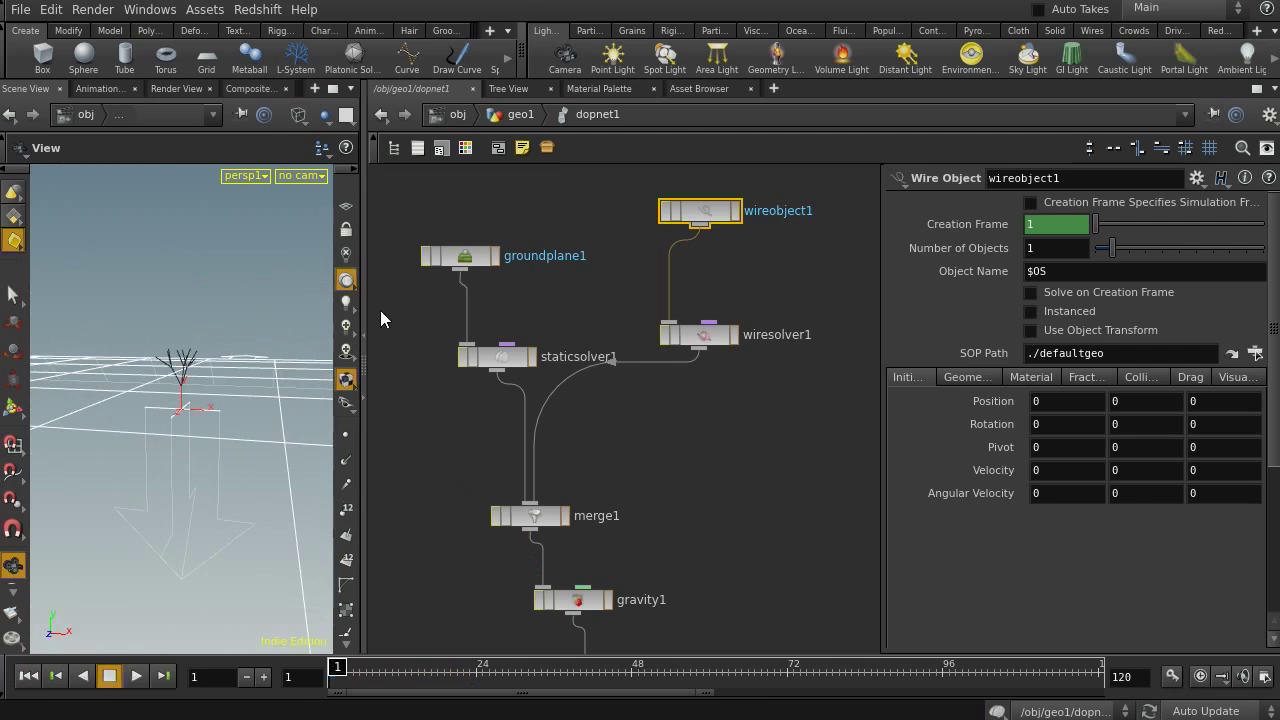
left_click_drag(365, 310, 690, 310)
middle_click_drag(430, 330, 291, 363)
middle_click_drag(778, 439, 495, 537)
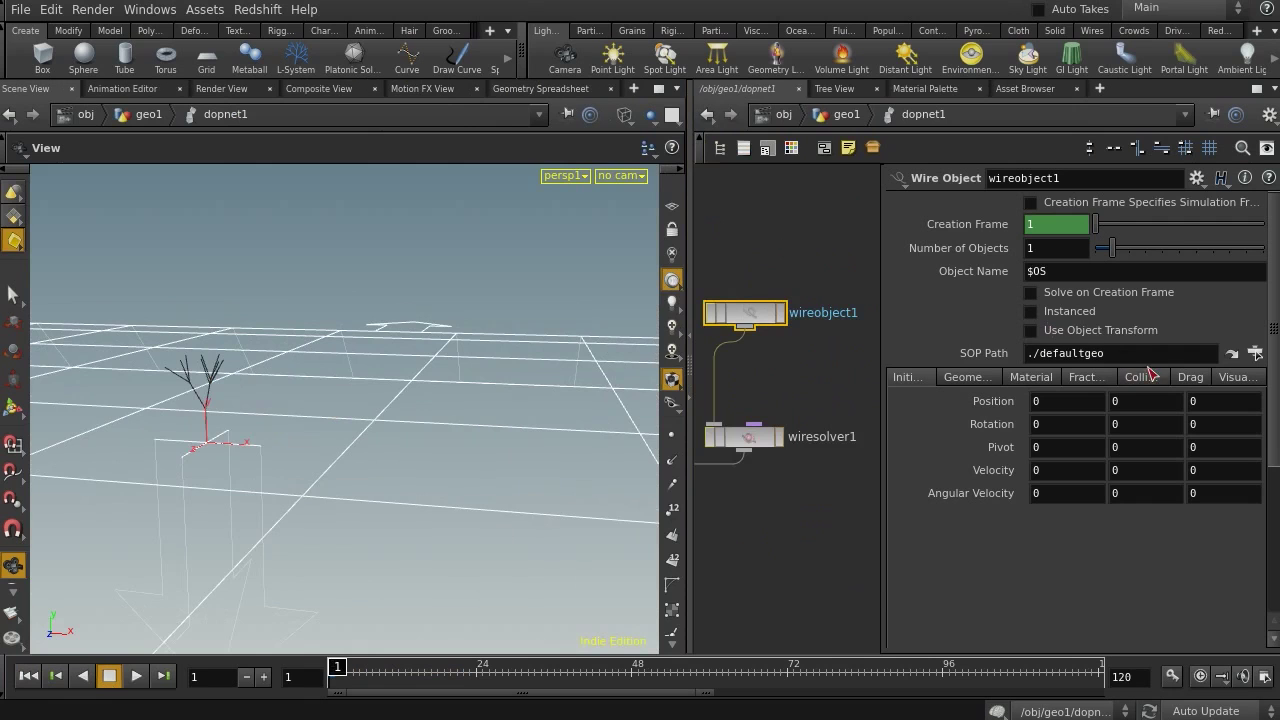
Set wireobject1's SOP Path to `opinputpath("../.",0)` so it uses the DOP network's first input.
left_click_drag(1106, 353, 1031, 352)
type("`opinputpath(\"../.\",0)")
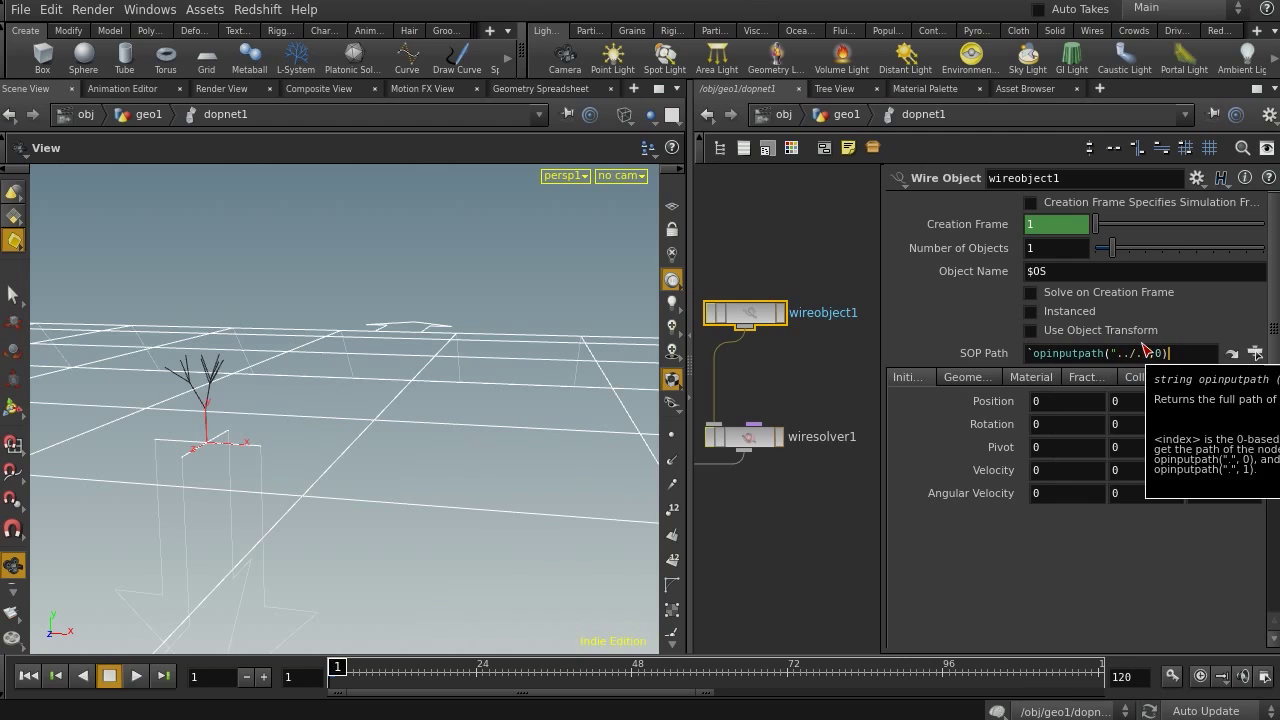
type("`")
key("Return")
right_click_drag(544, 453, 70, 335)
middle_click_drag(766, 374, 933, 380)
middle_click_drag(716, 416, 793, 399)
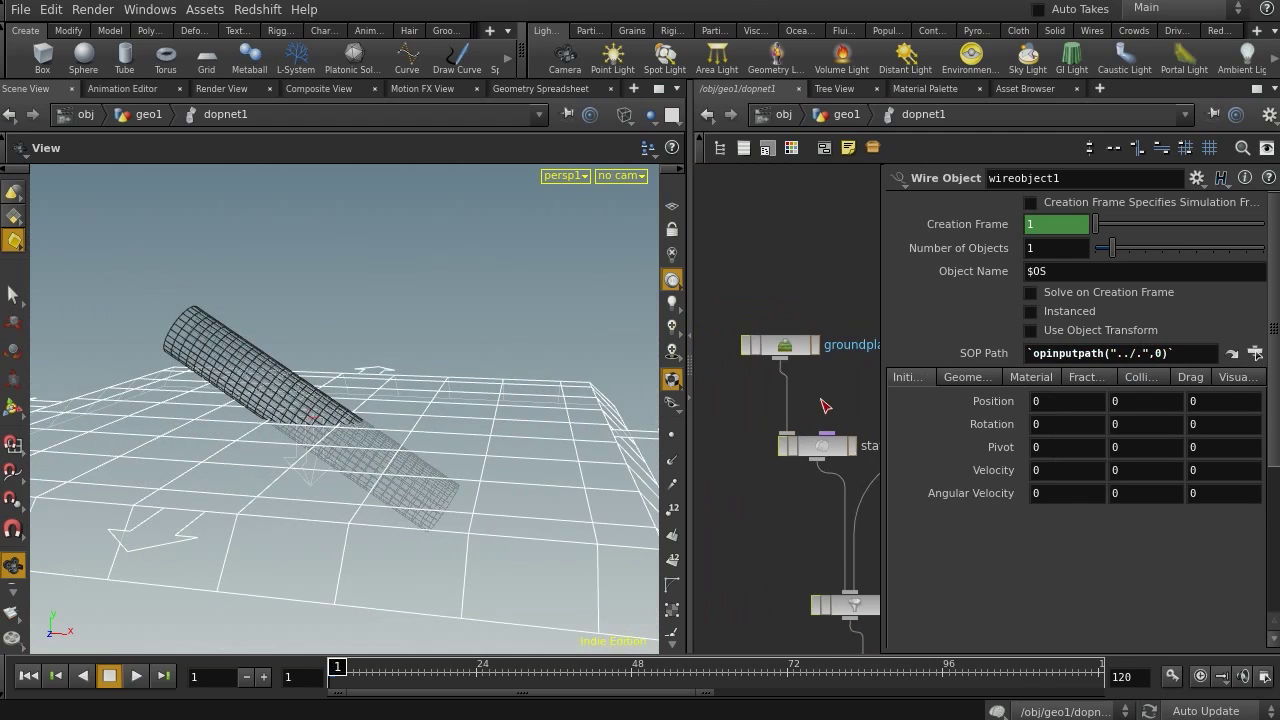
Move the ground plane straight down until it lies clear below the tilted tube.
left_click(780, 345)
left_click_drag(531, 427, 428, 400)
key("Return")
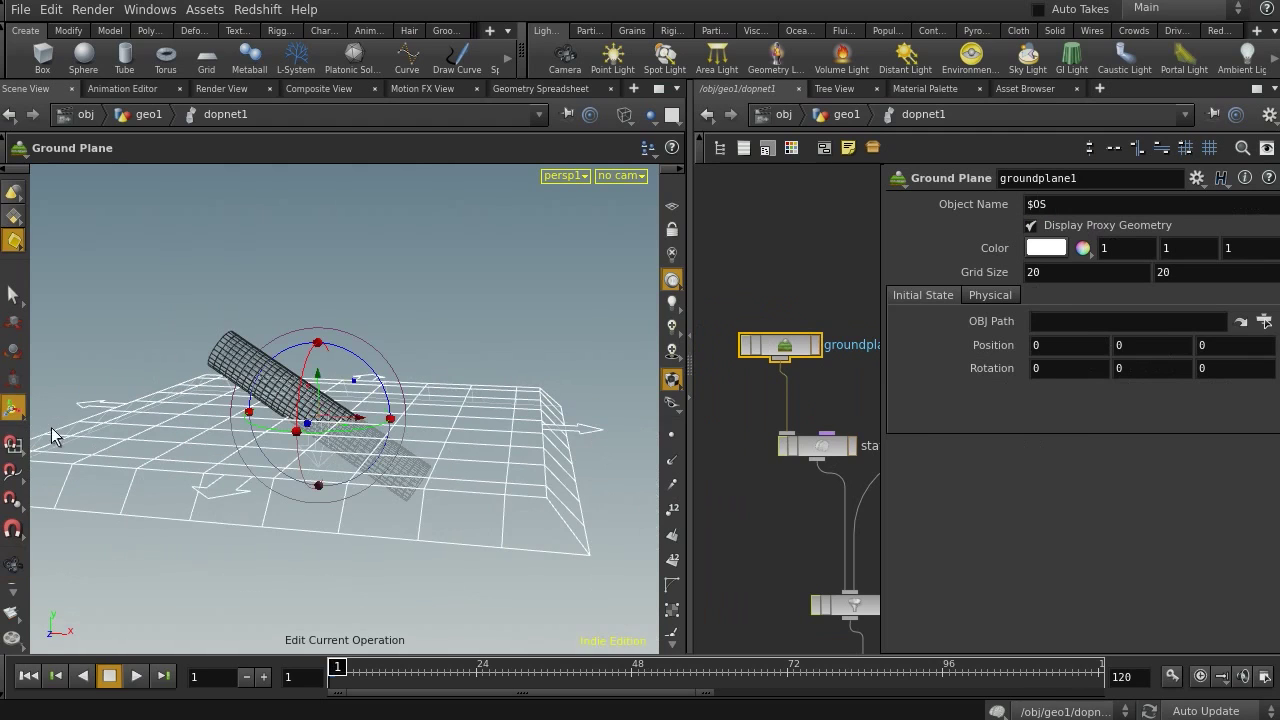
left_click_drag(320, 382, 318, 505)
middle_click_drag(549, 396, 516, 230, "alt")
left_click_drag(423, 307, 436, 304, "alt")
Play the wire simulation from the output node, rewind to frame 1, and go back up to geo1.
middle_click_drag(763, 553, 657, 217)
left_click(782, 462)
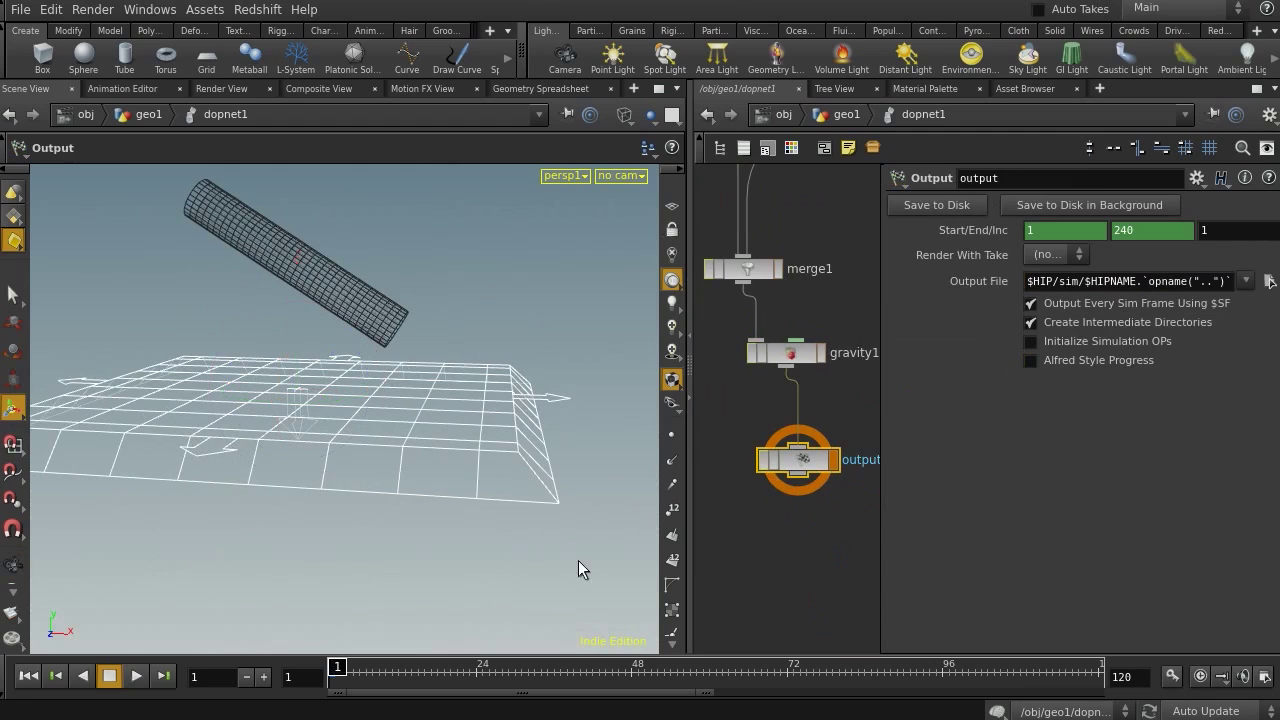
left_click(137, 677)
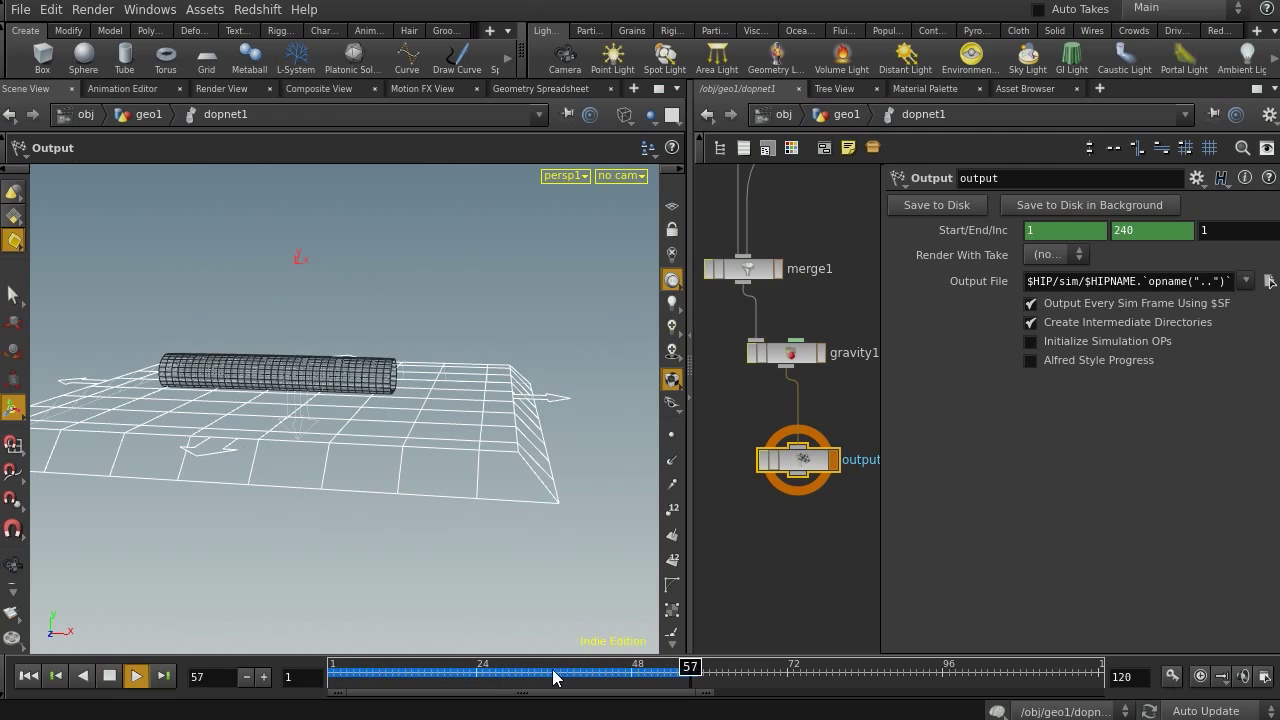
left_click_drag(440, 675, 175, 694)
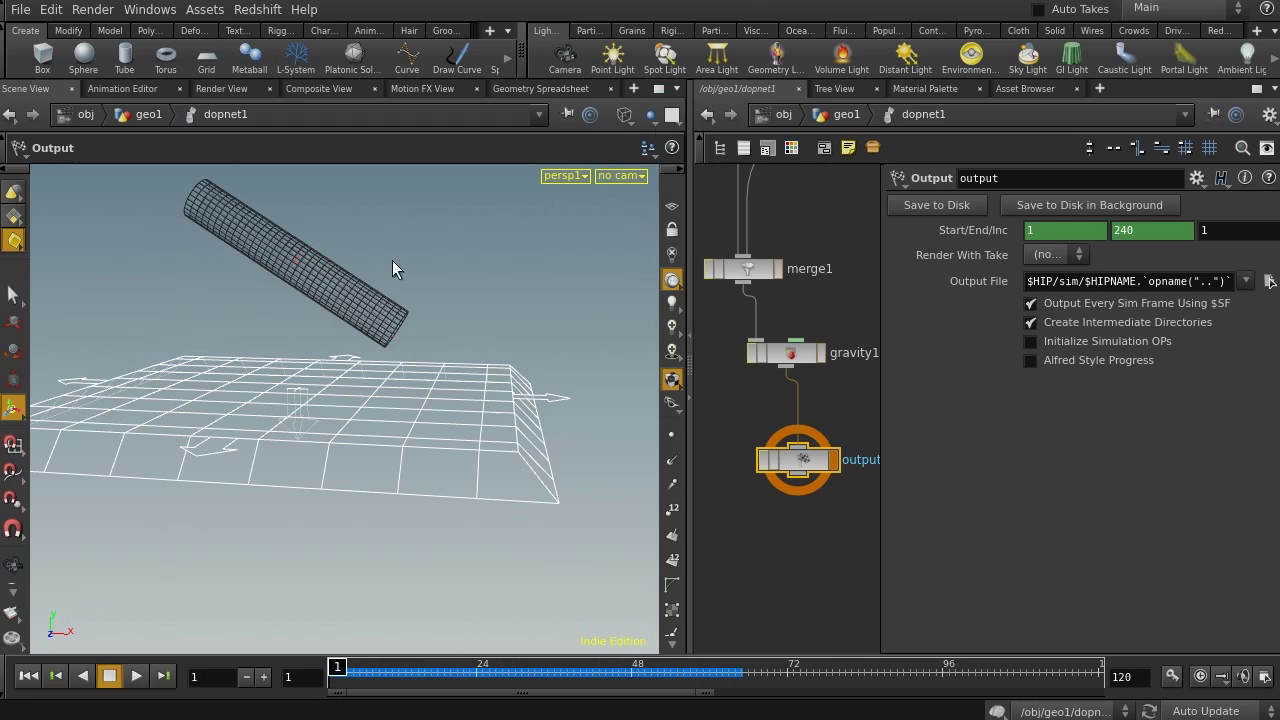
left_click(843, 117)
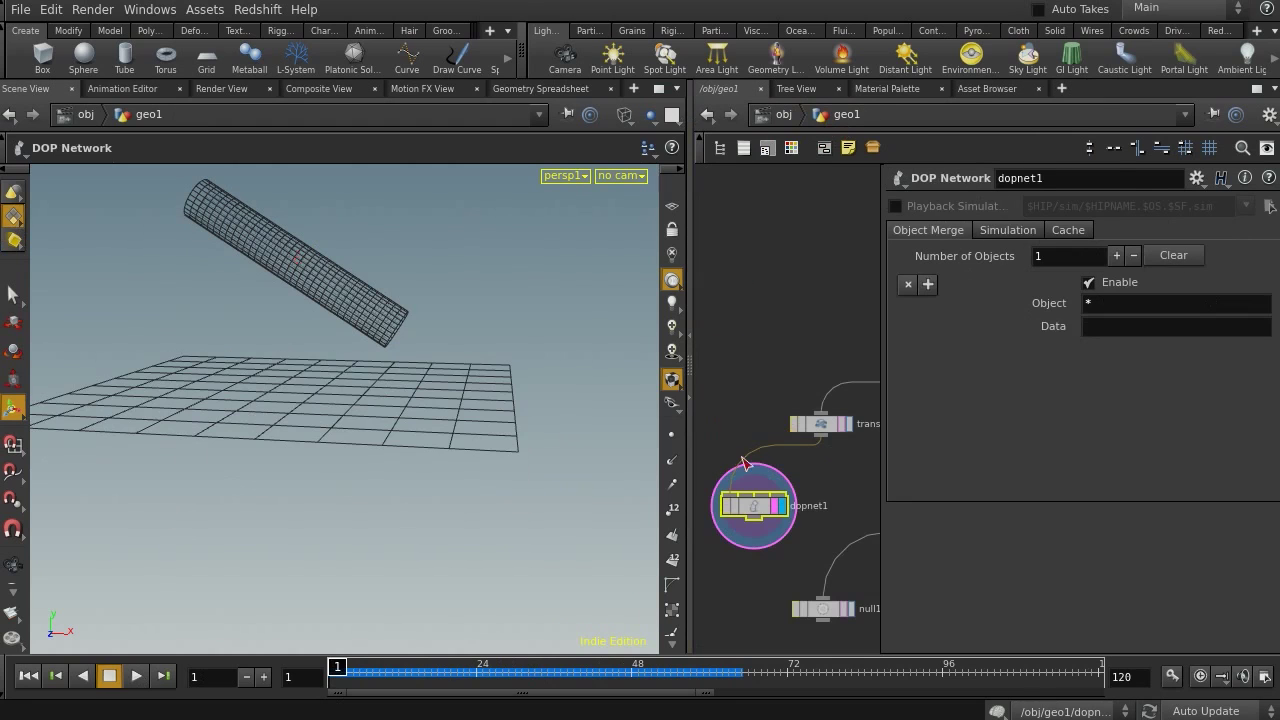
Add a DOP Import node below dopnet1 and assign dopnet1 as its DOP Network.
middle_click_drag(752, 393, 809, 266)
middle_click_drag(772, 453, 743, 421)
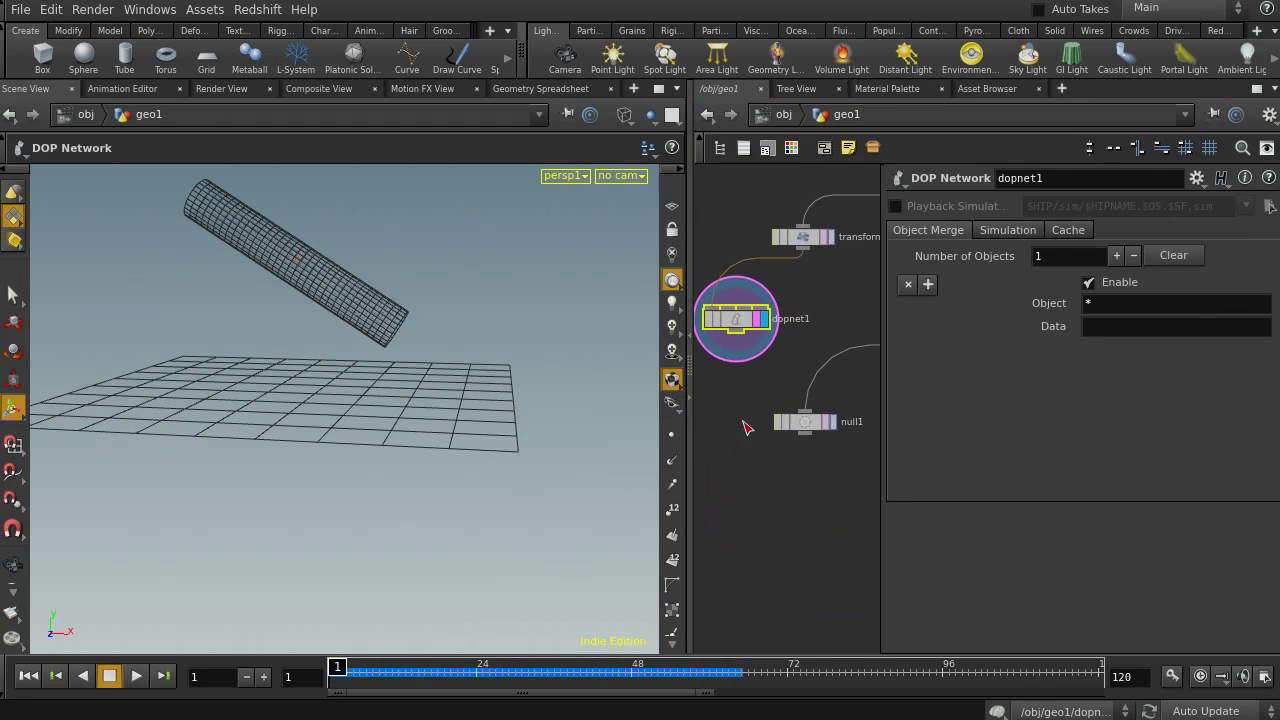
left_click_drag(691, 450, 557, 452)
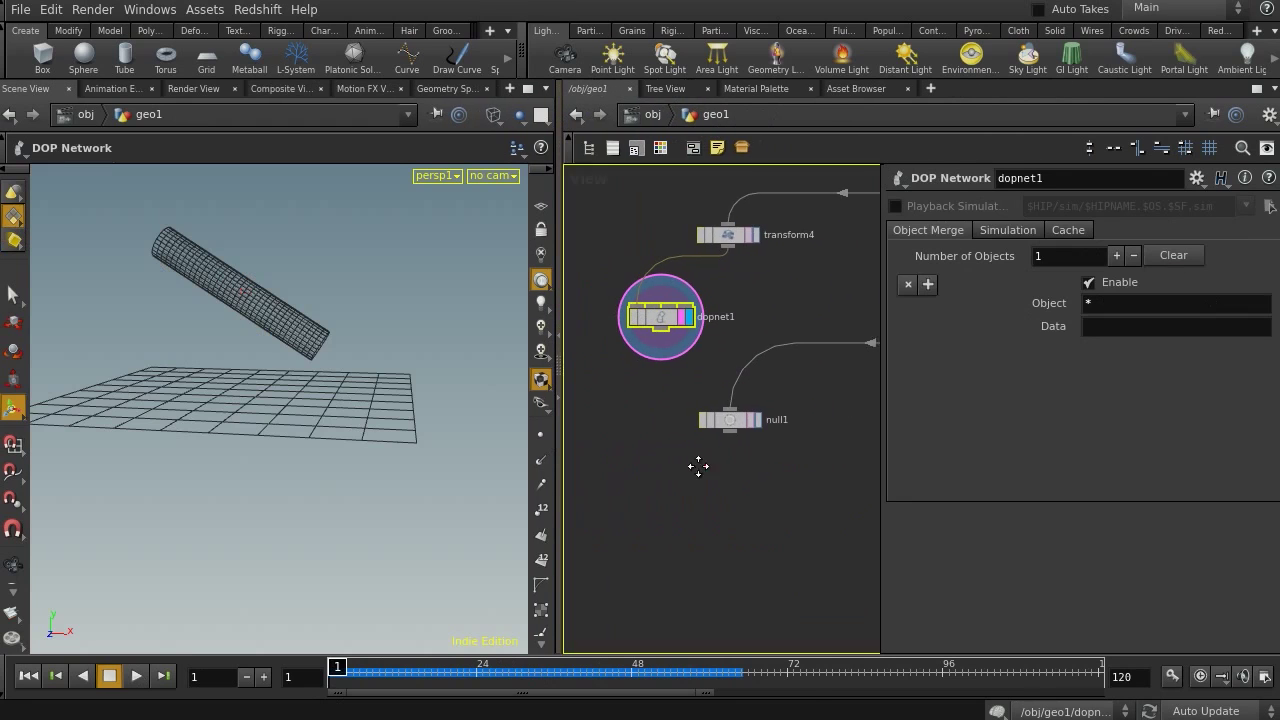
key("Tab")
type("dop")
key("Down")
key("Return")
left_click(659, 384)
left_click_drag(660, 332, 1062, 210)
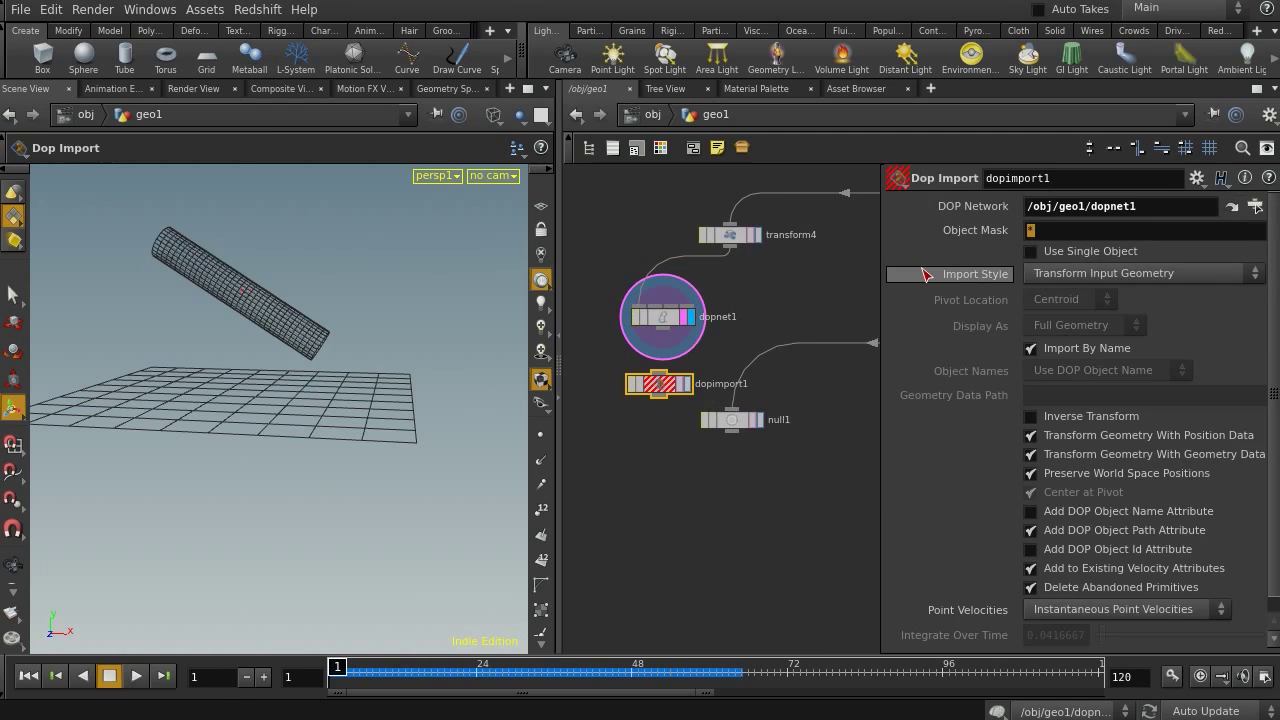
Set dopimport1's Object Mask to `wire*` and its Import Style to Fetch Geometry from DOP Network.
type("wire*")
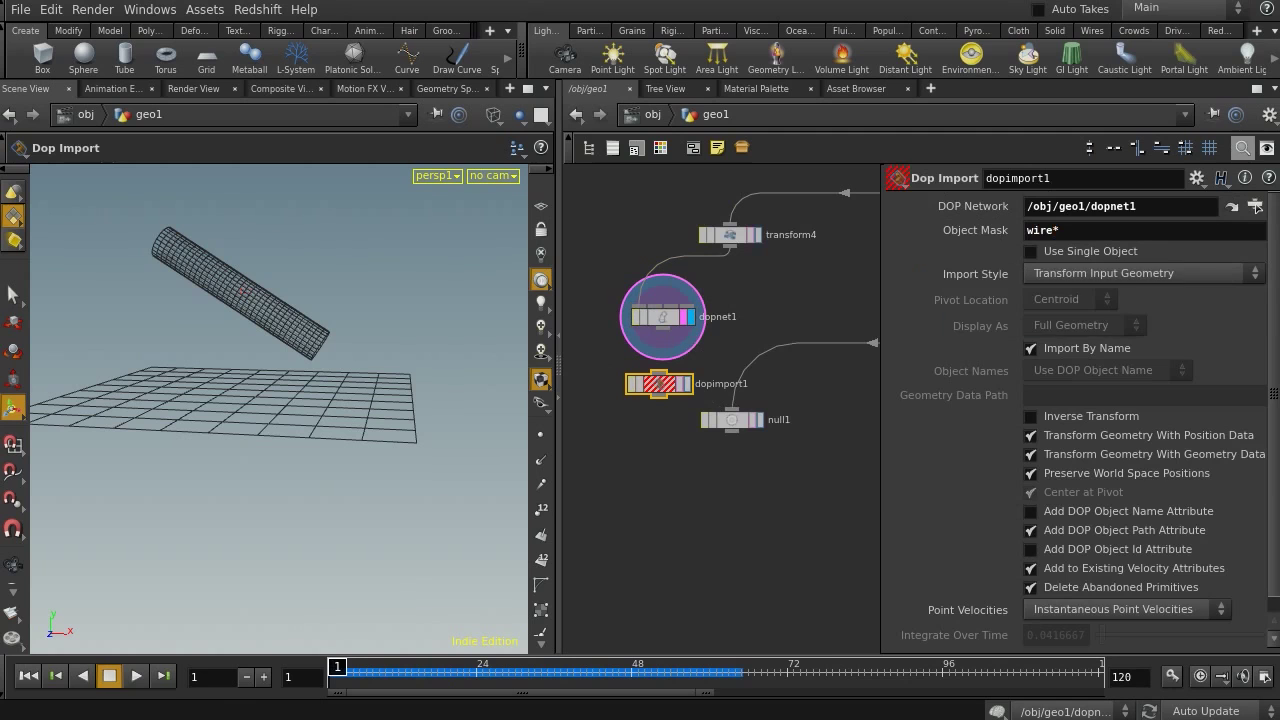
left_click(1110, 276)
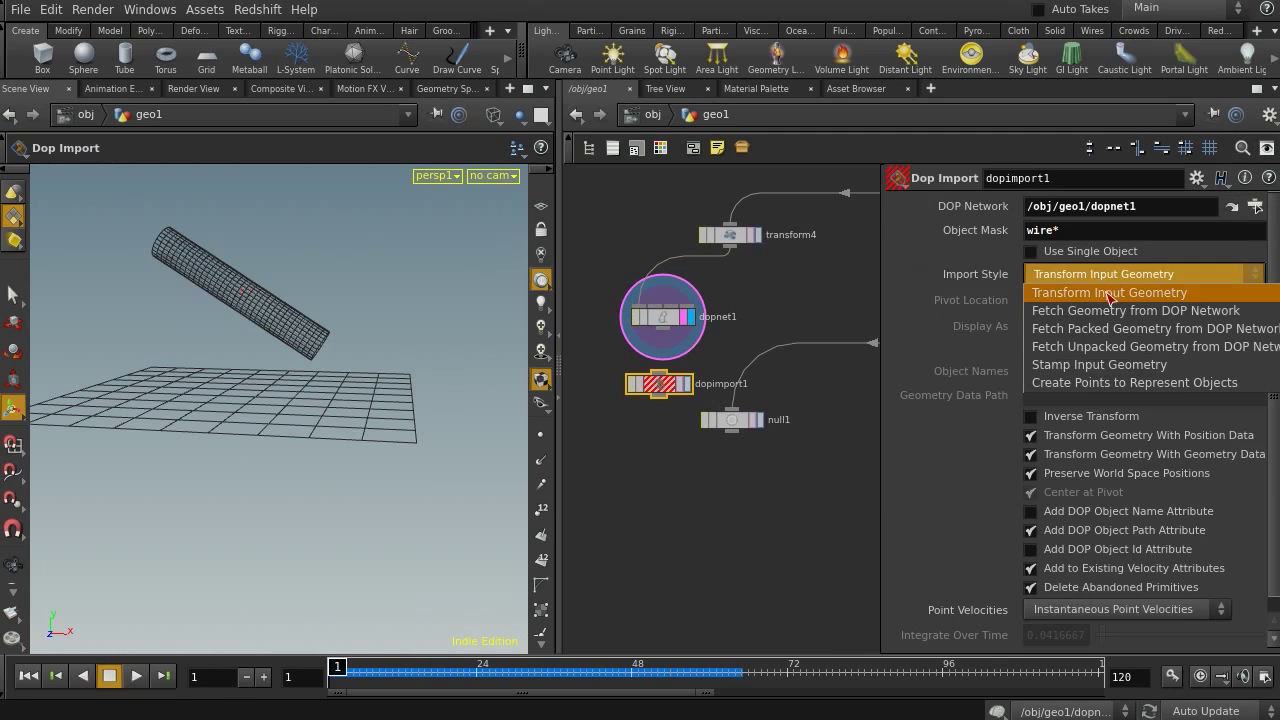
left_click(1190, 311)
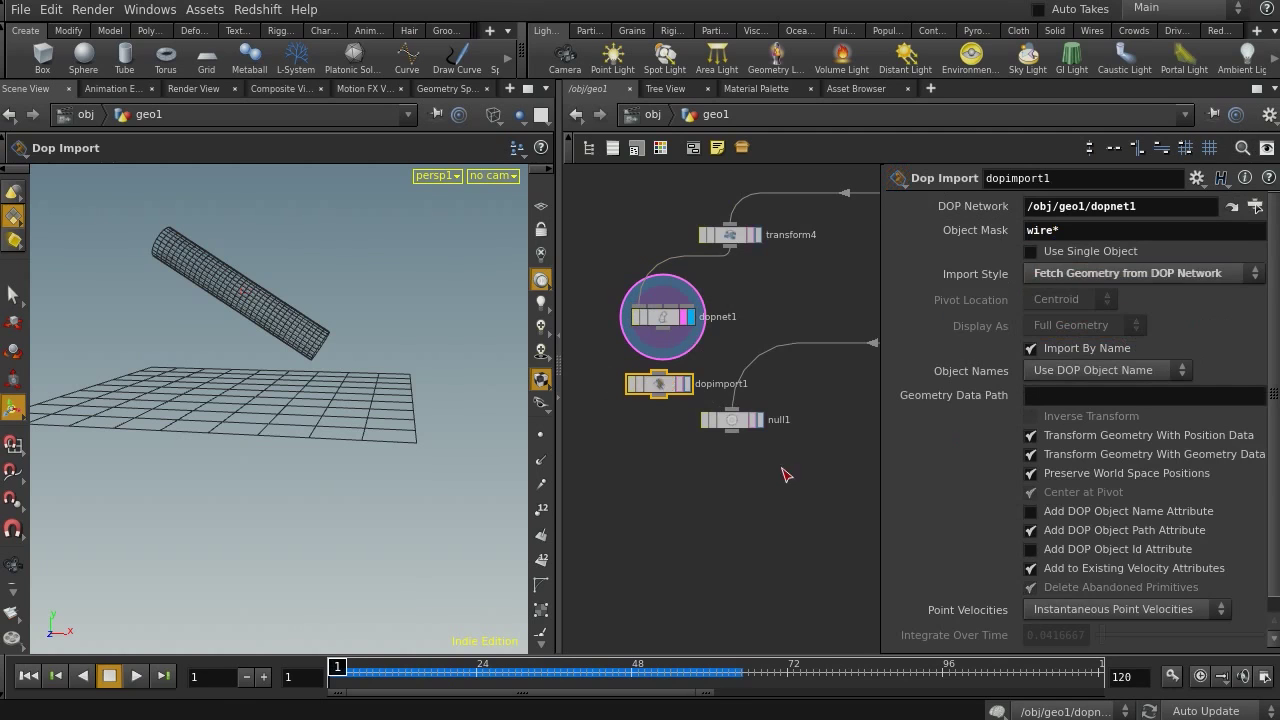
Display dopimport1's output and scrub the simulation briefly, ending at frame 1.
middle_click_drag(771, 508, 757, 466)
left_click(668, 345)
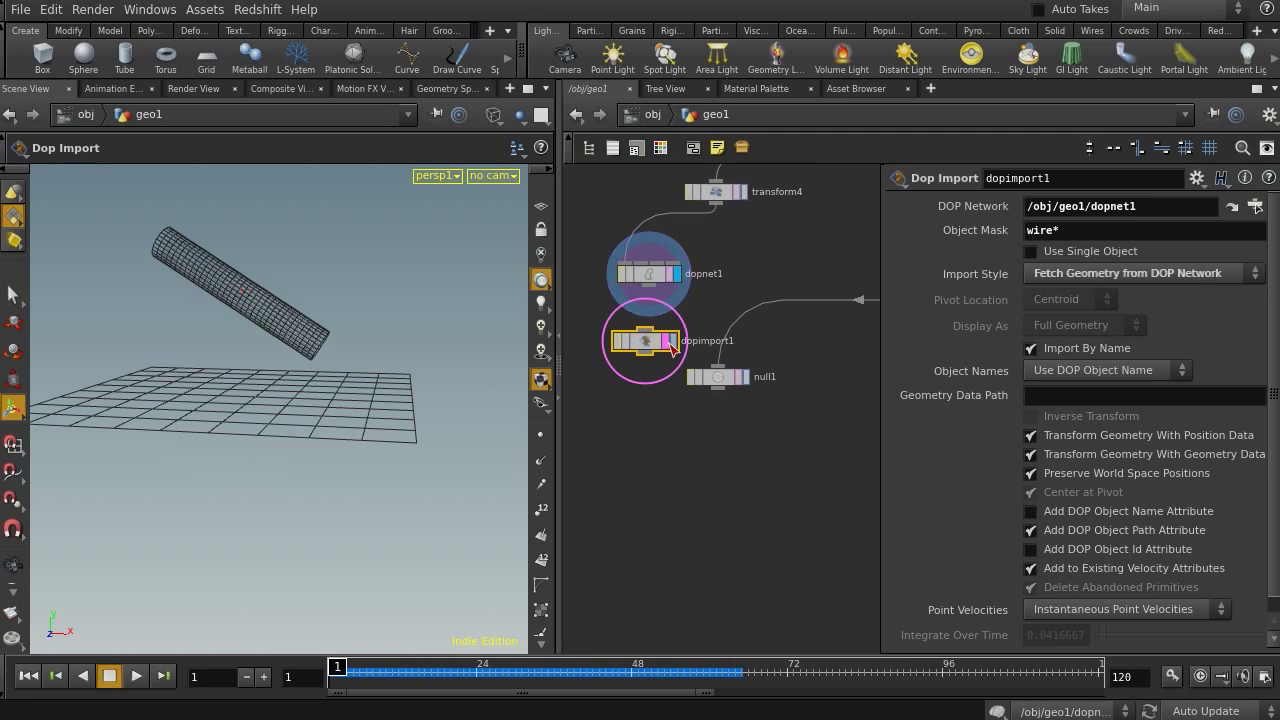
left_click_drag(656, 350, 654, 350)
mouse_move(340, 676)
left_mouse_down()
mouse_move(533, 664)
mouse_move(337, 666)
left_mouse_up()
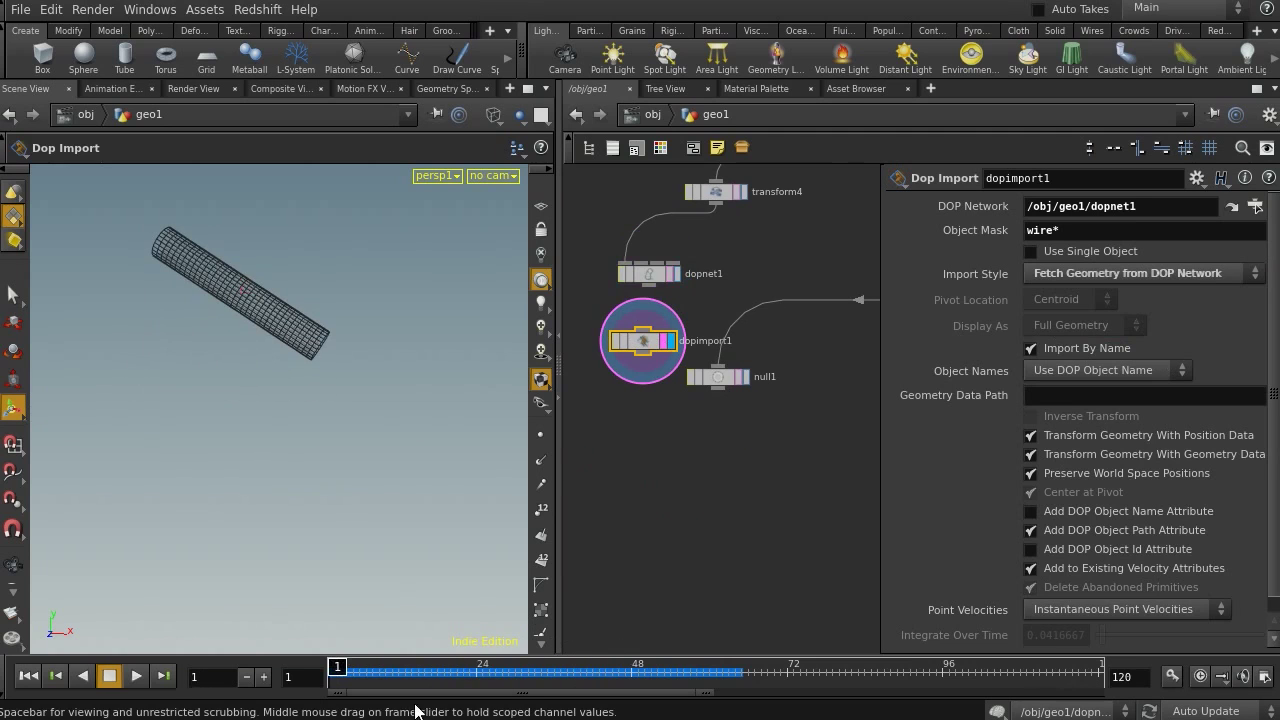
Move null1 down and insert a copy of transform4 between the attribute create node and null1.
middle_click_drag(666, 479, 683, 514)
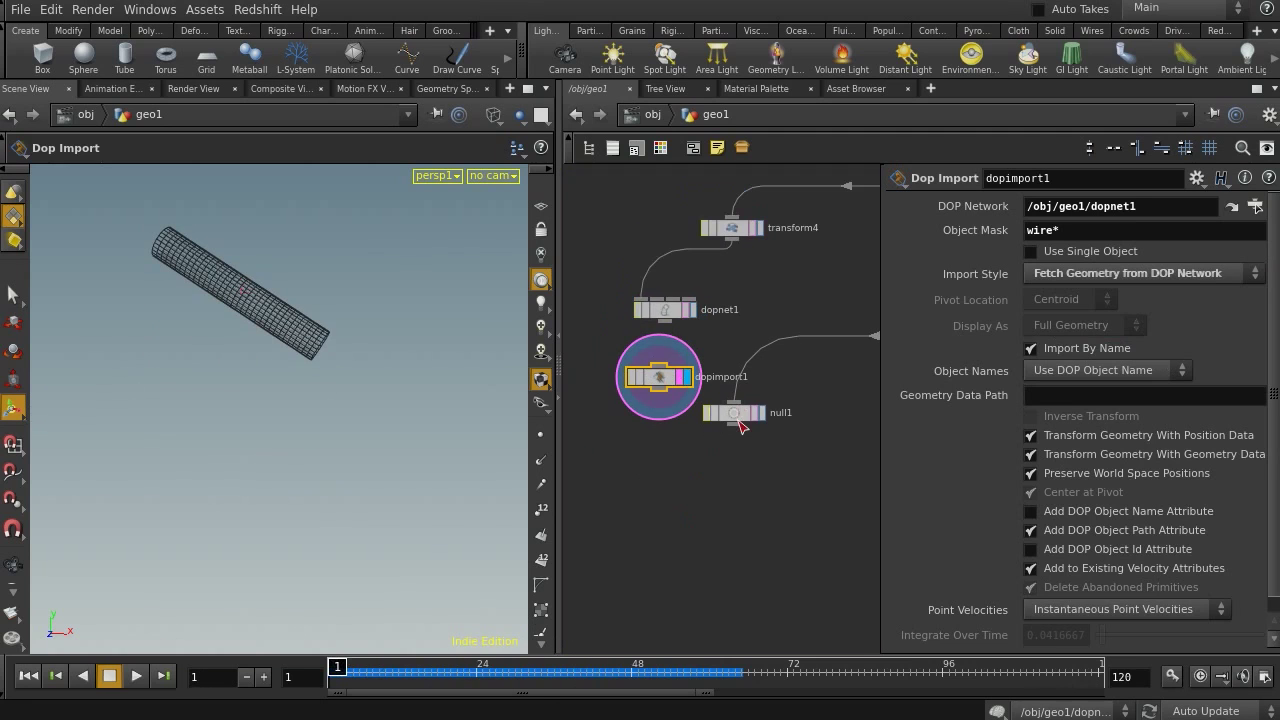
left_click_drag(737, 419, 762, 464)
middle_click_drag(759, 531, 677, 598)
left_click(650, 297)
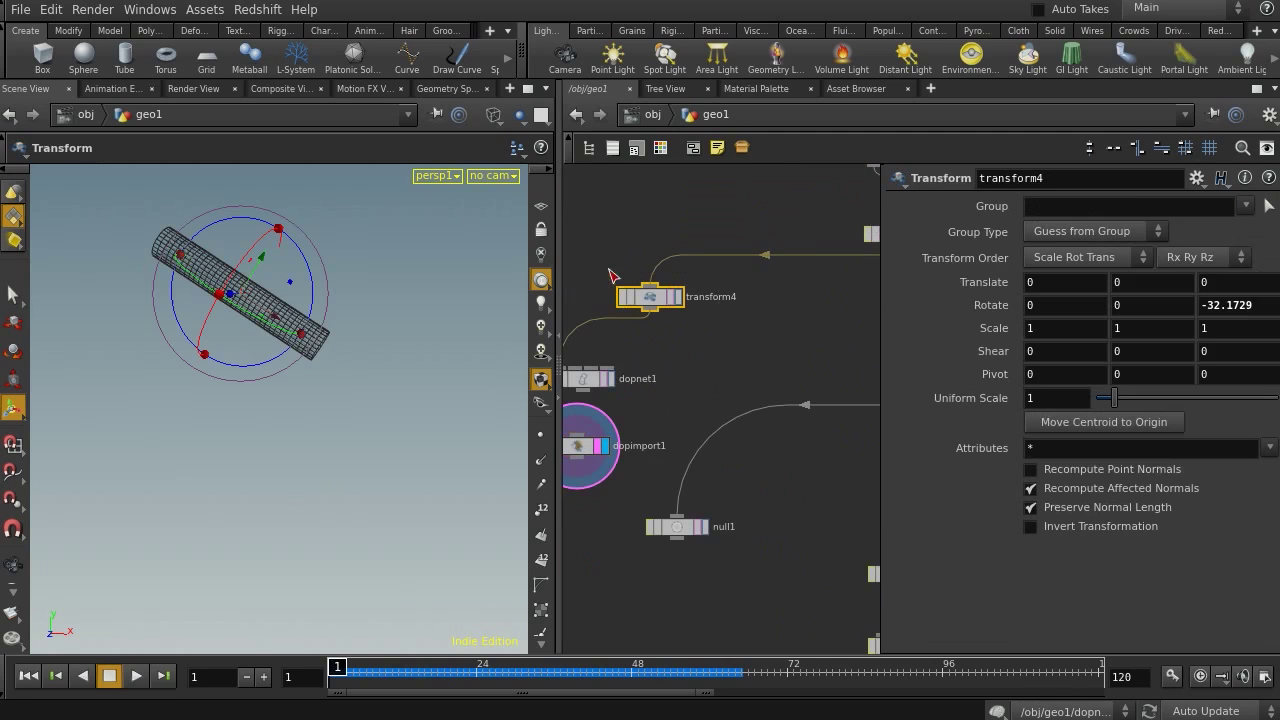
middle_click_drag(771, 347, 689, 281)
left_click_drag(616, 230, 667, 355)
middle_click_drag(672, 462, 612, 514)
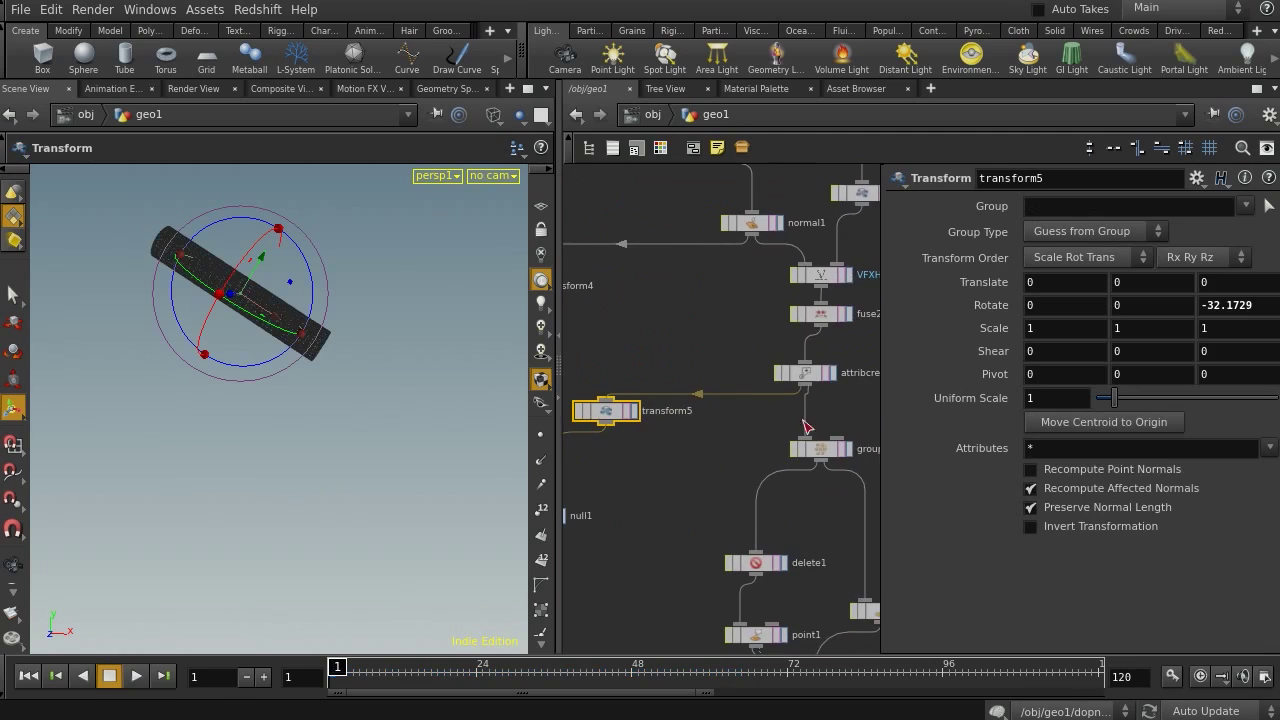
middle_click_drag(671, 476, 828, 413)
middle_click_drag(768, 444, 740, 476)
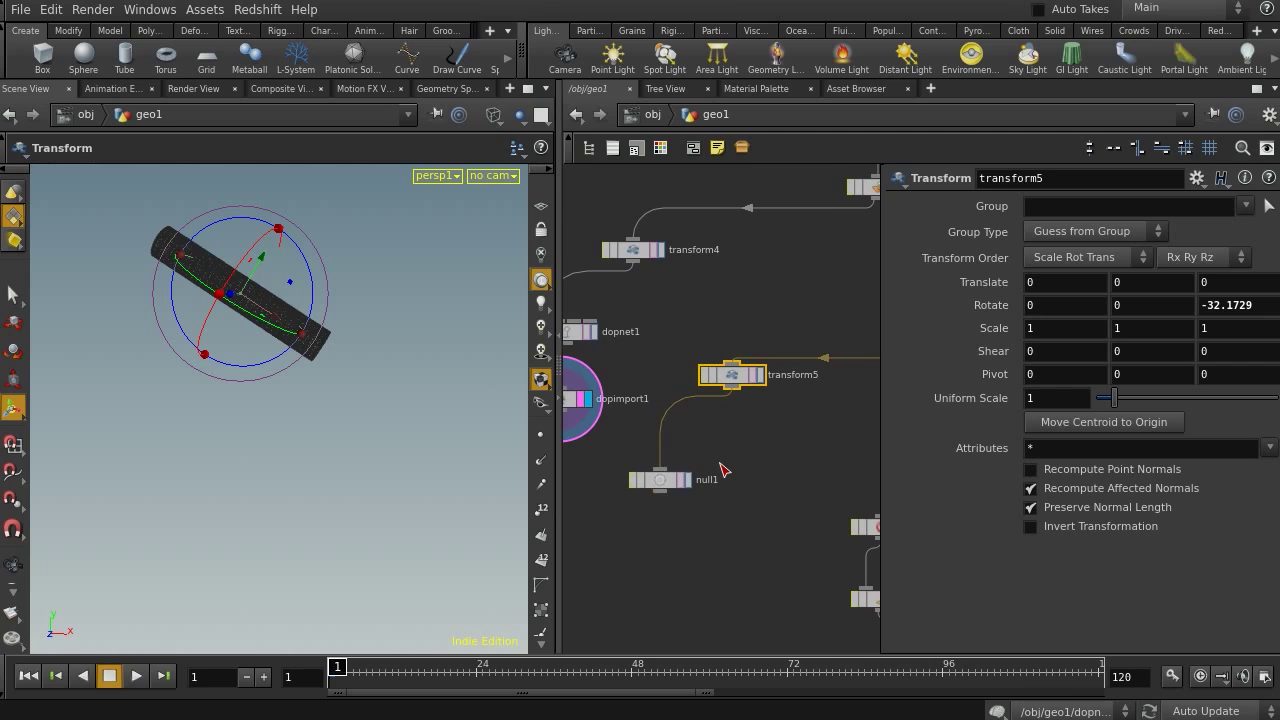
middle_click_drag(731, 479, 737, 543)
middle_click_drag(748, 370, 798, 472)
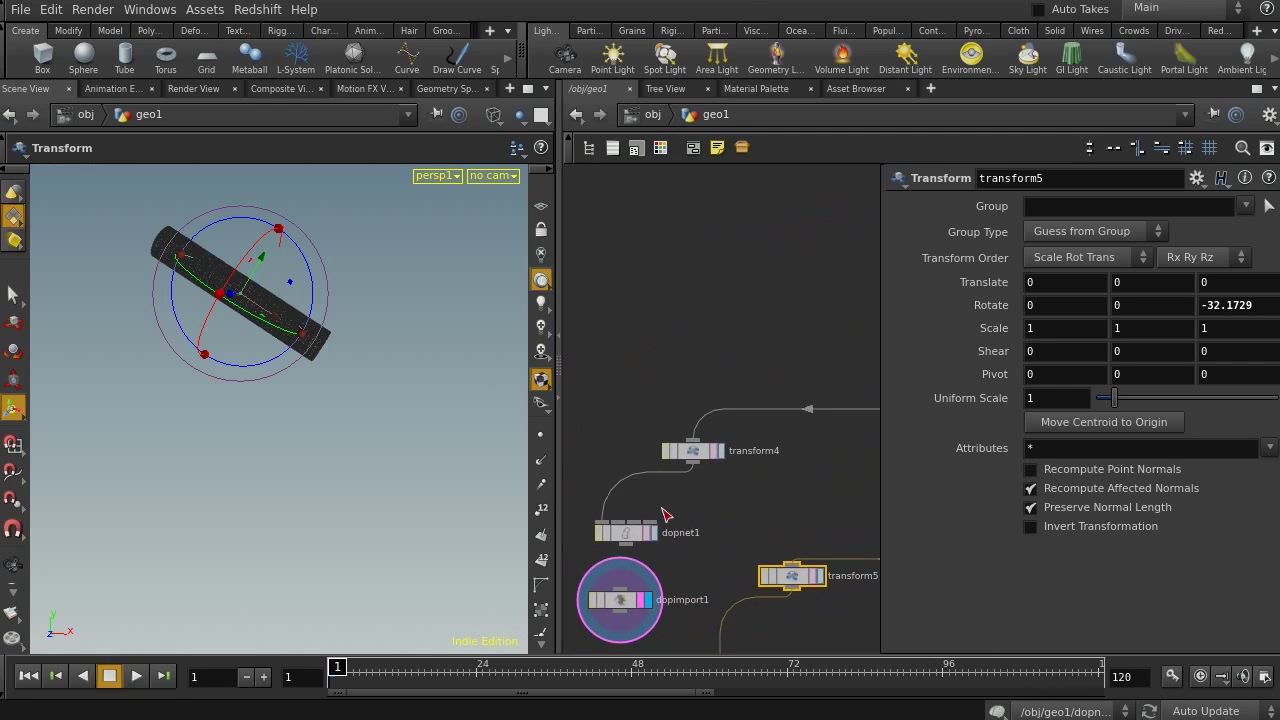
middle_click_drag(681, 587, 724, 189)
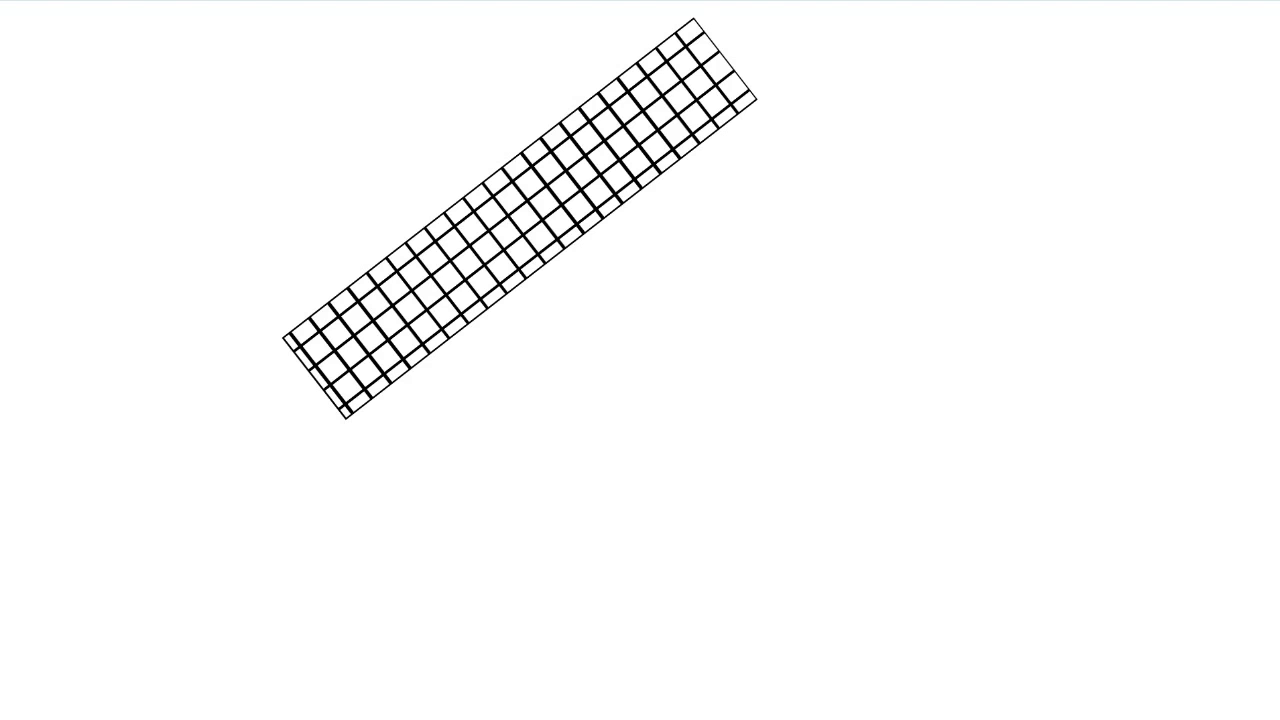
key("Right")
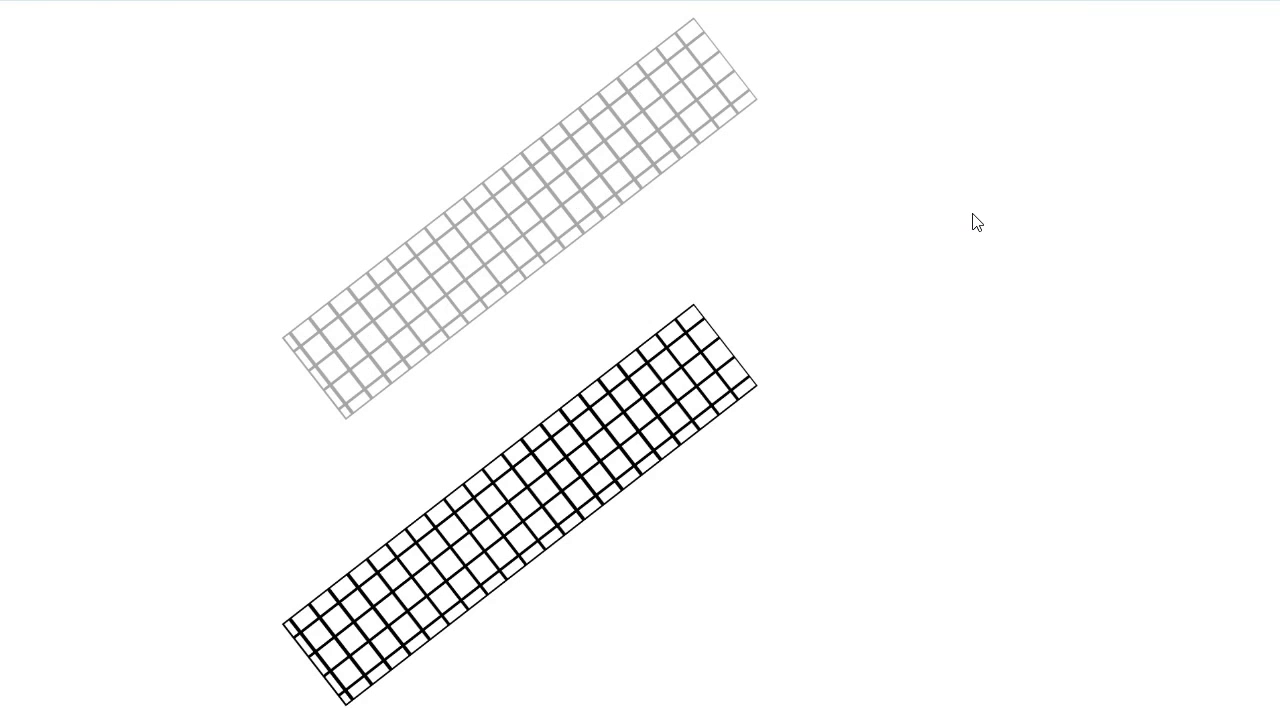
key("Right")
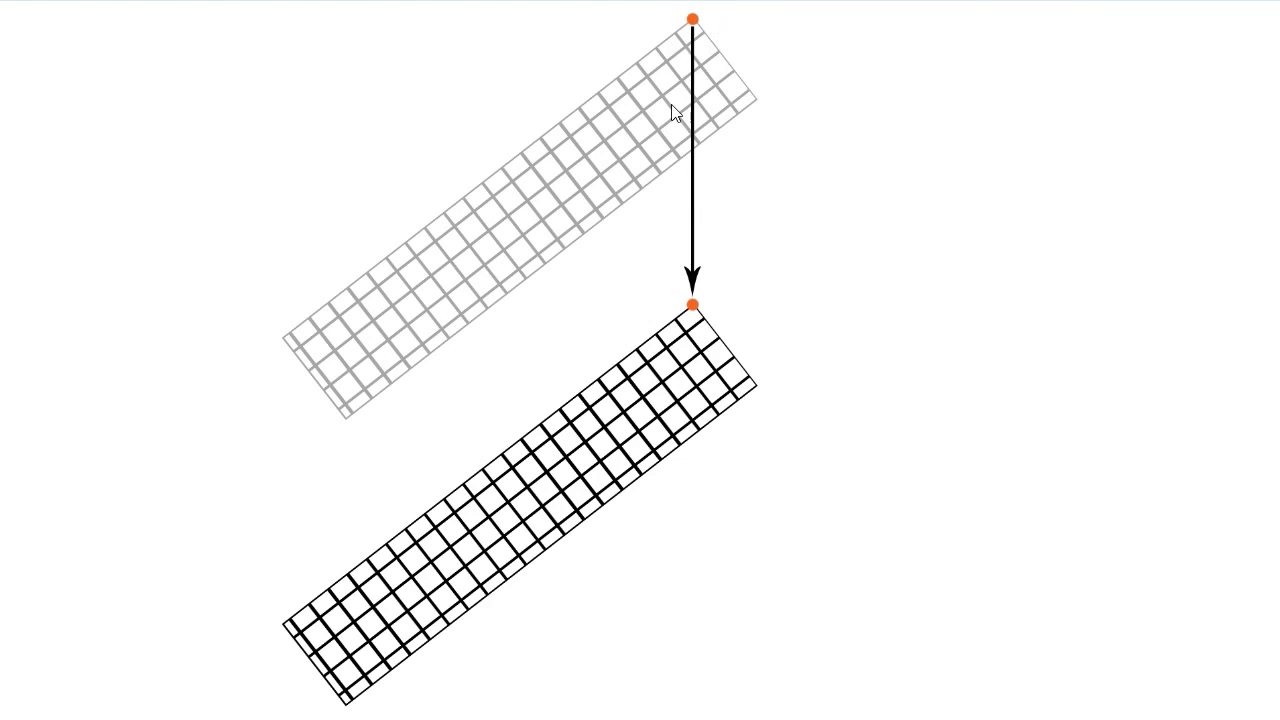
key("Right")
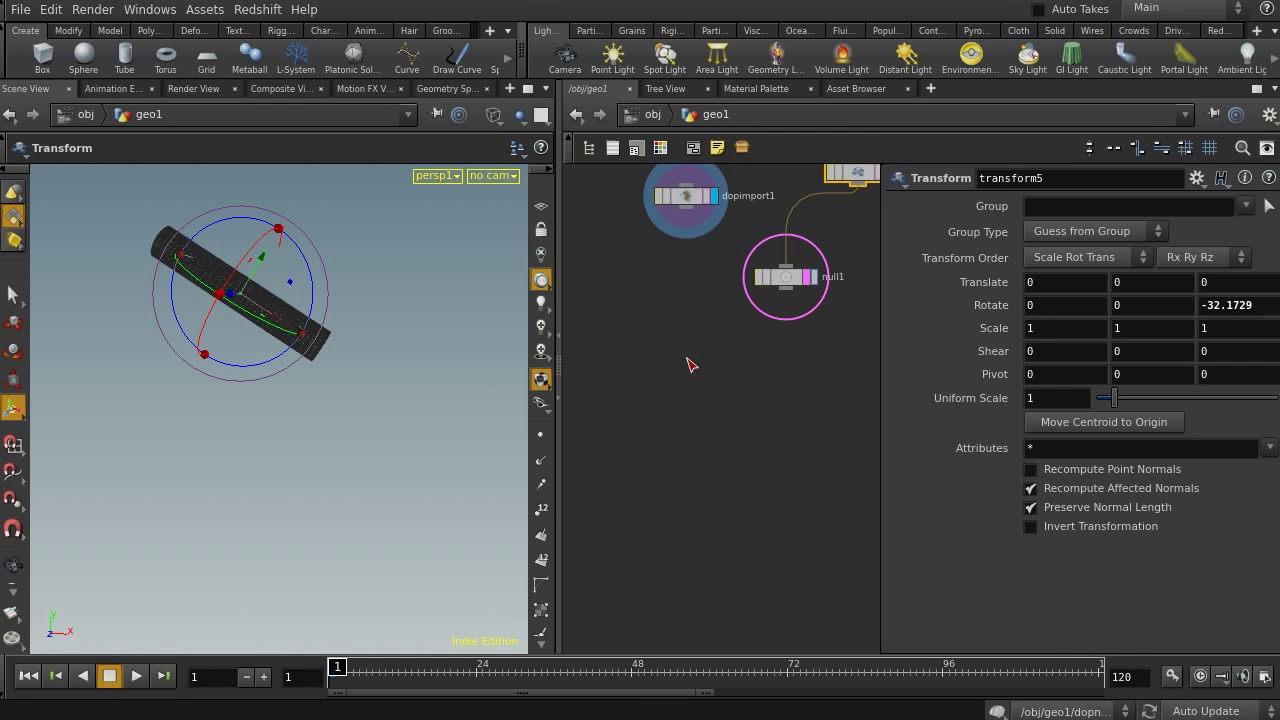
key("Tab")
type("wtra")
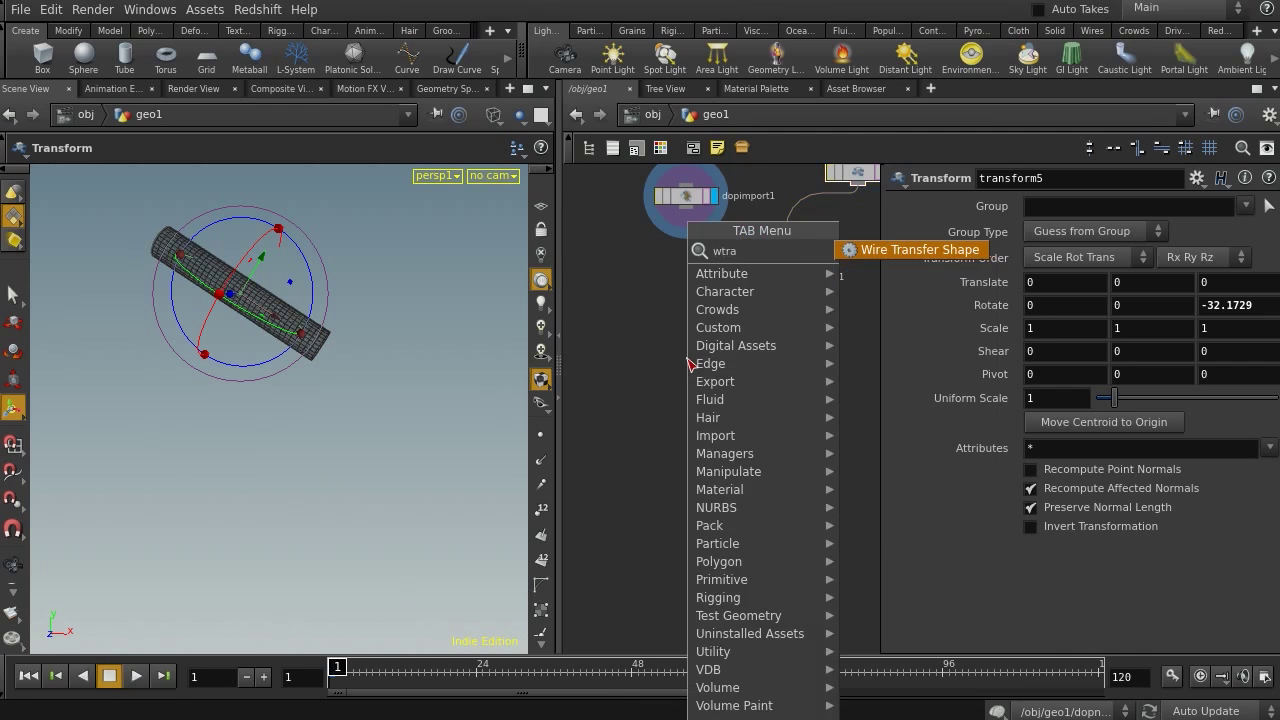
key("Escape")
Add a point wrangle below null1 and connect dopimport1 to both its first and second inputs.
key("Tab")
type("wra")
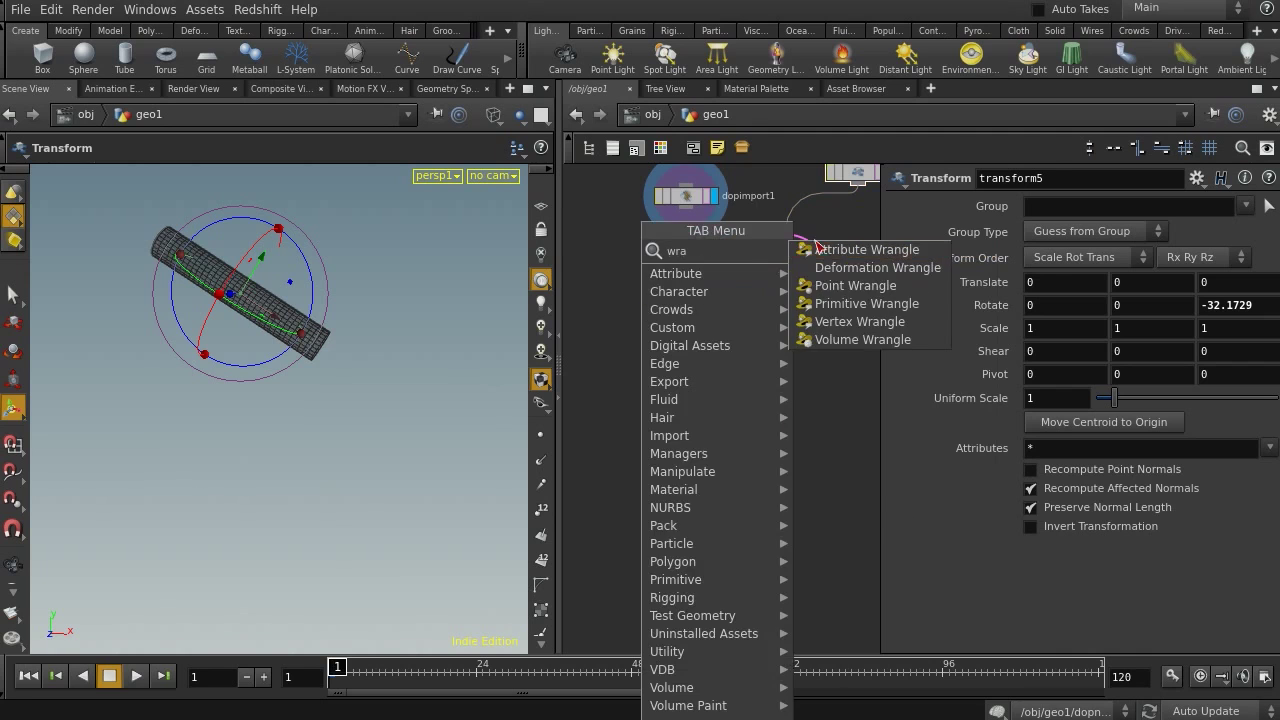
left_click(818, 249)
left_click(725, 345)
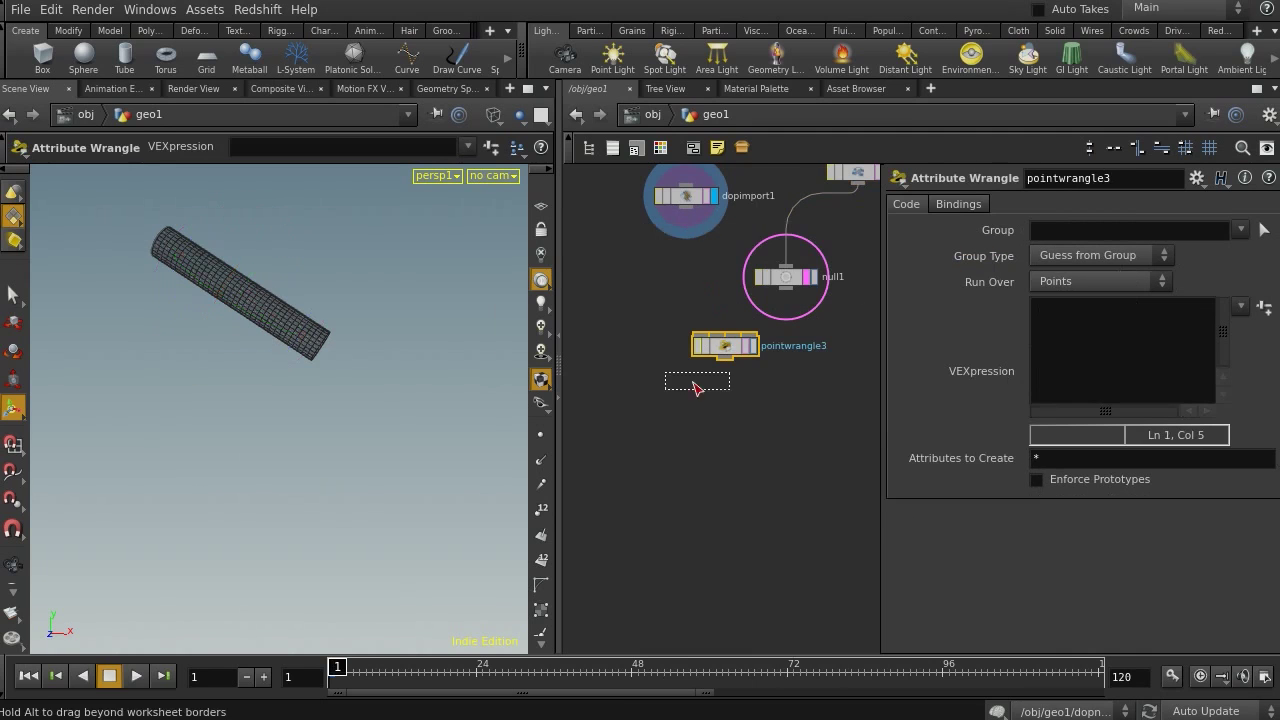
left_click_drag(697, 388, 690, 415)
left_click_drag(690, 212, 665, 411)
left_click_drag(688, 215, 686, 412)
middle_click_drag(714, 306, 726, 368)
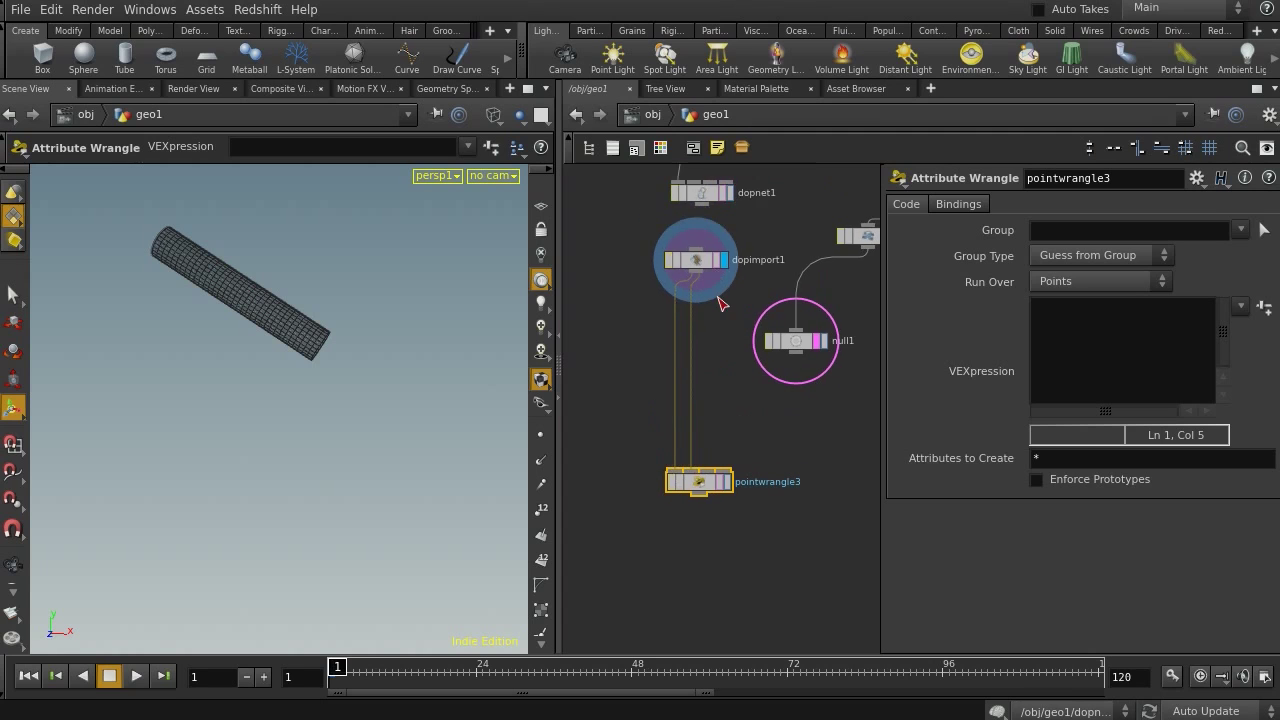
Insert a Time Shift between dopimport1 and the wrangle's first input, removing its Frame expression to hold it at frame 1.
left_click_drag(720, 300, 632, 245)
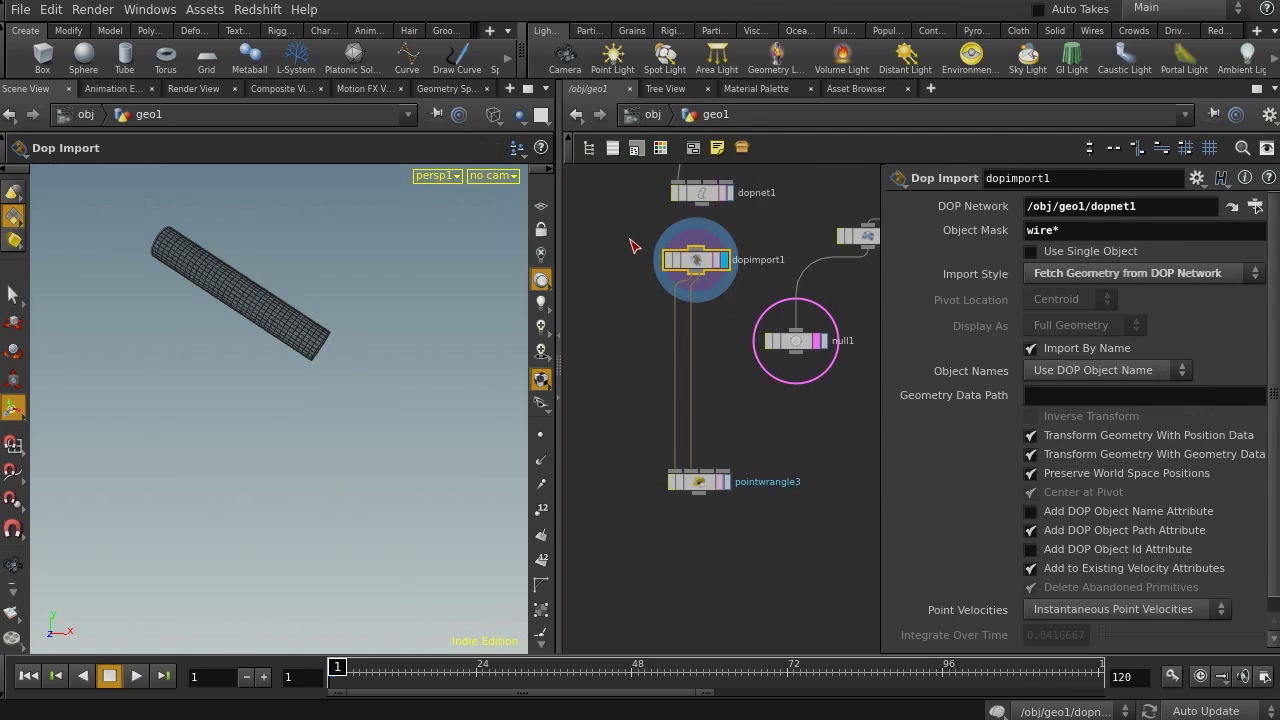
left_click_drag(708, 486, 708, 528)
key("Tab")
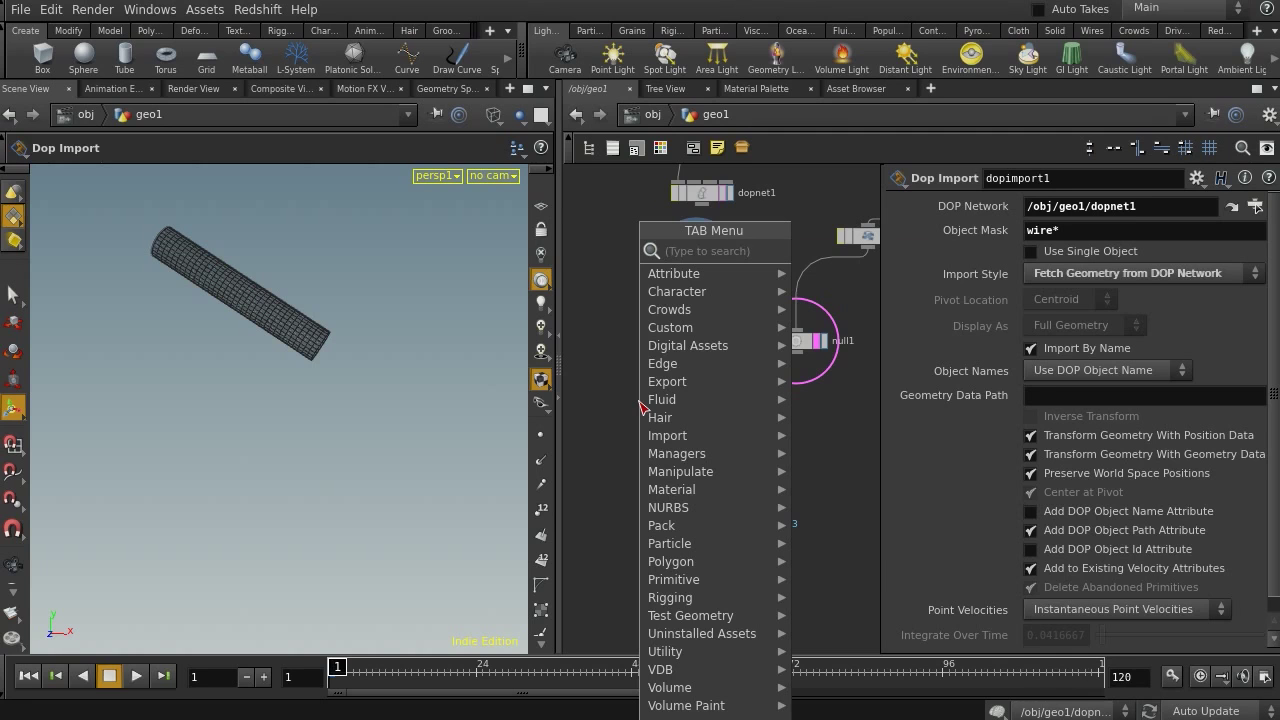
type("tim")
key("Return")
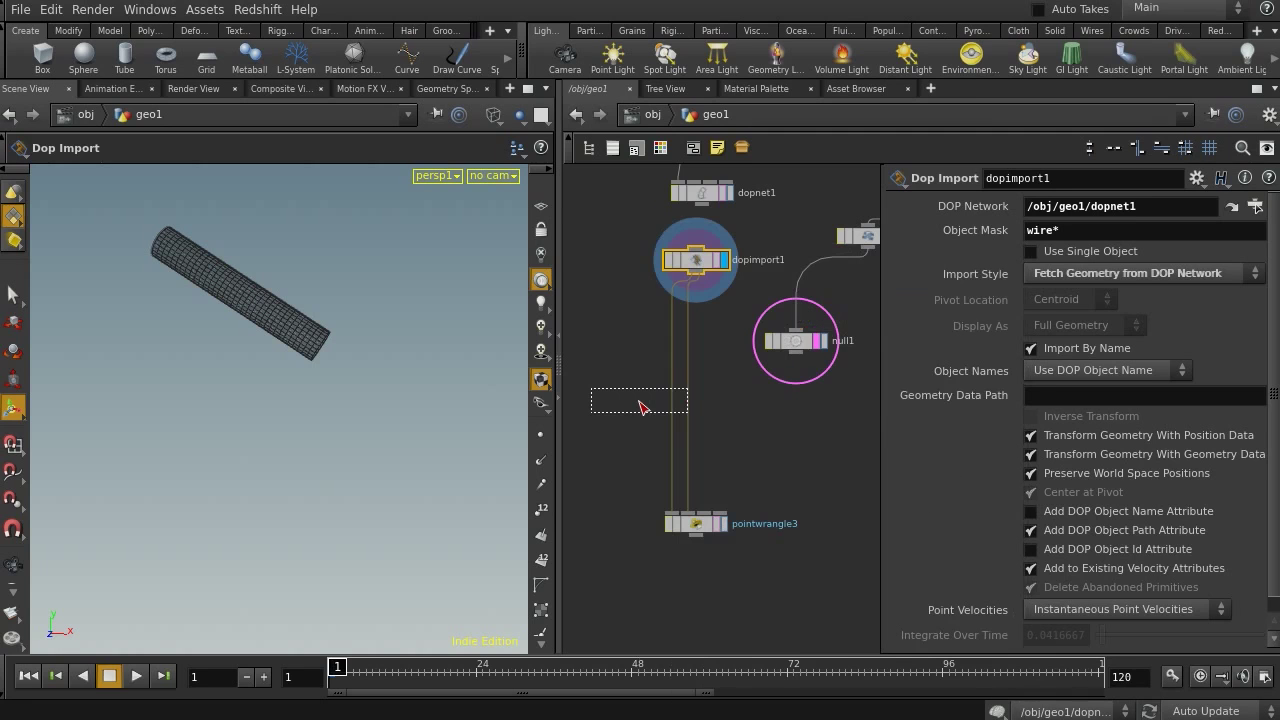
left_click(666, 394)
left_click_drag(666, 394, 606, 404)
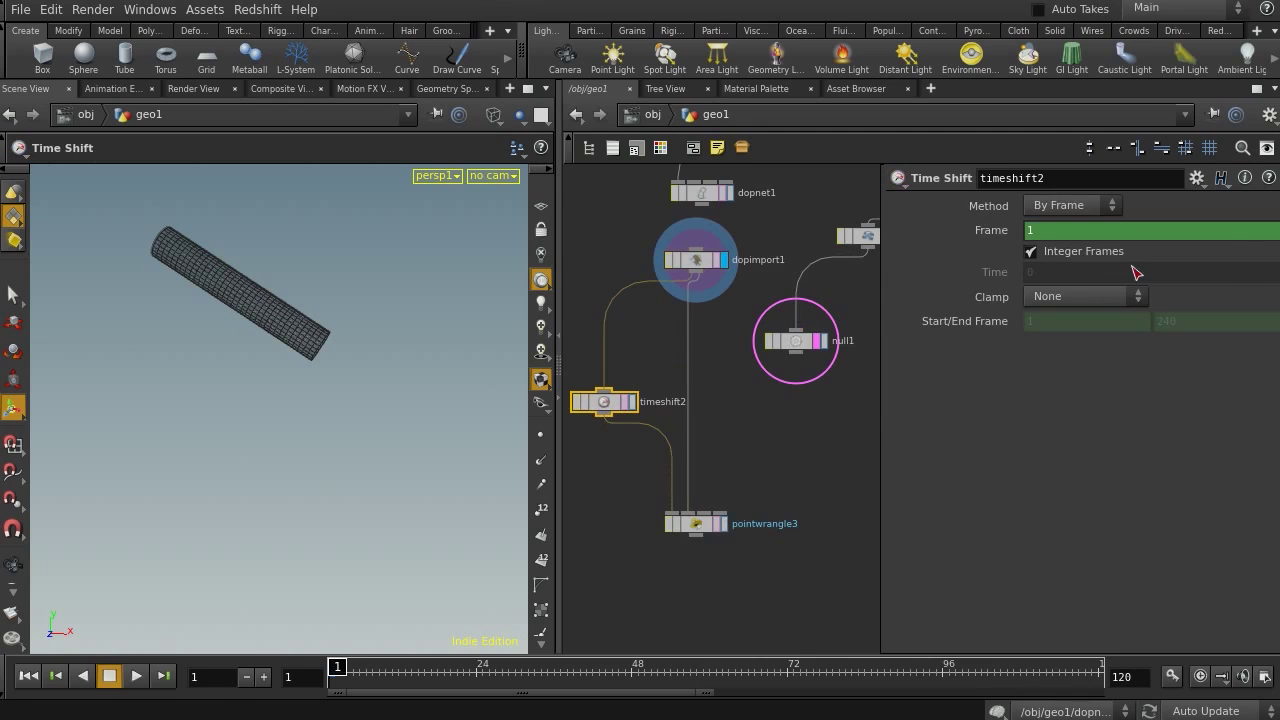
left_click(990, 231, "ctrl+shift")
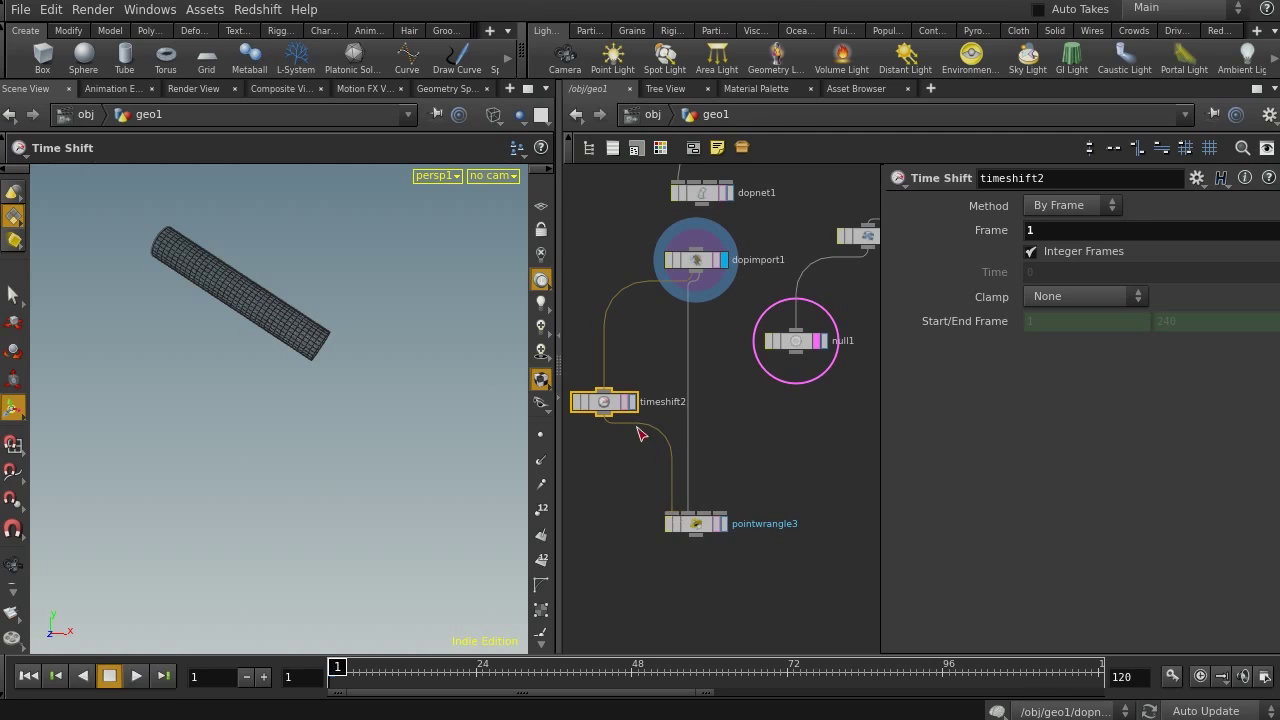
left_click(723, 526)
left_click(700, 523)
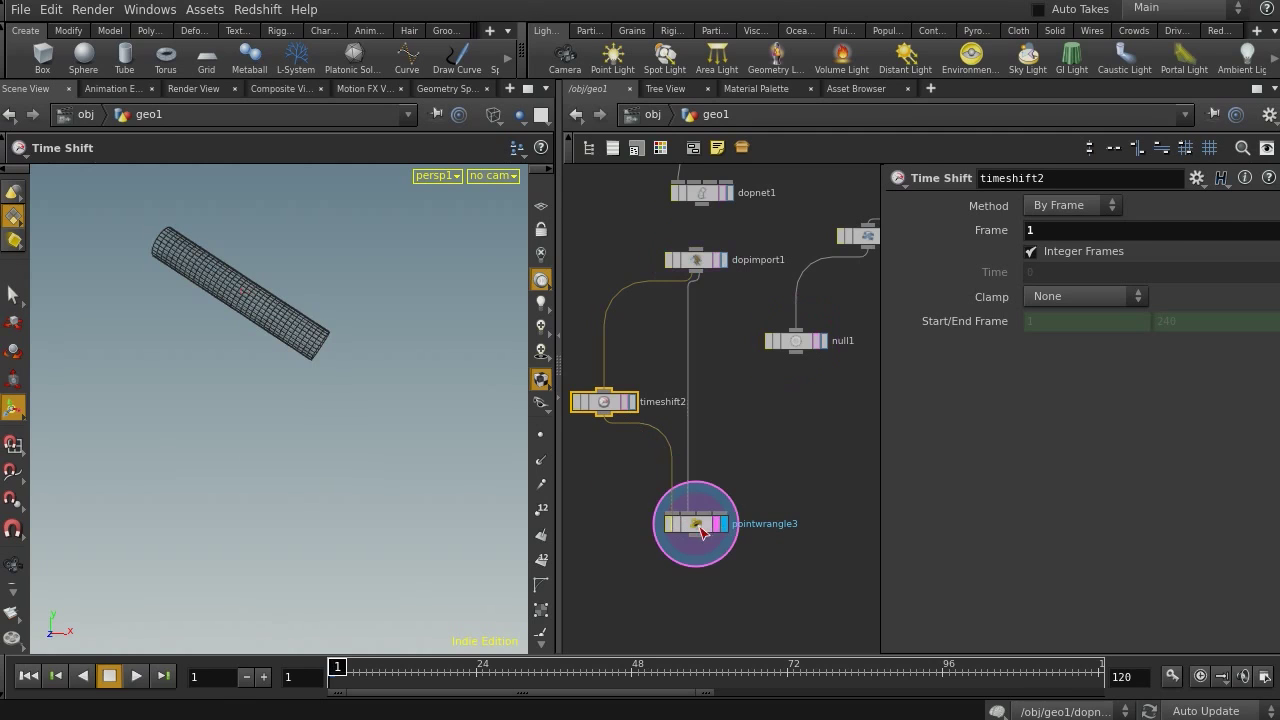
mouse_move(863, 371)
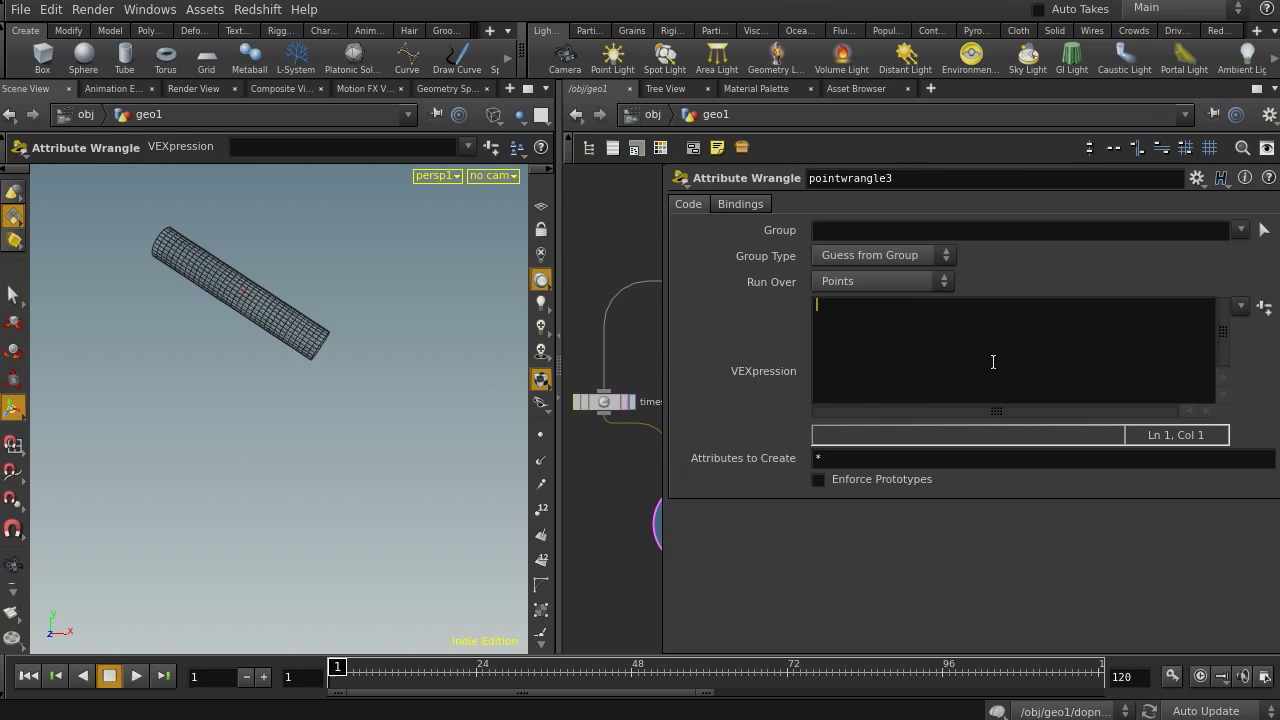
type("@dis = 0;")
key("Return")
type("@dis")
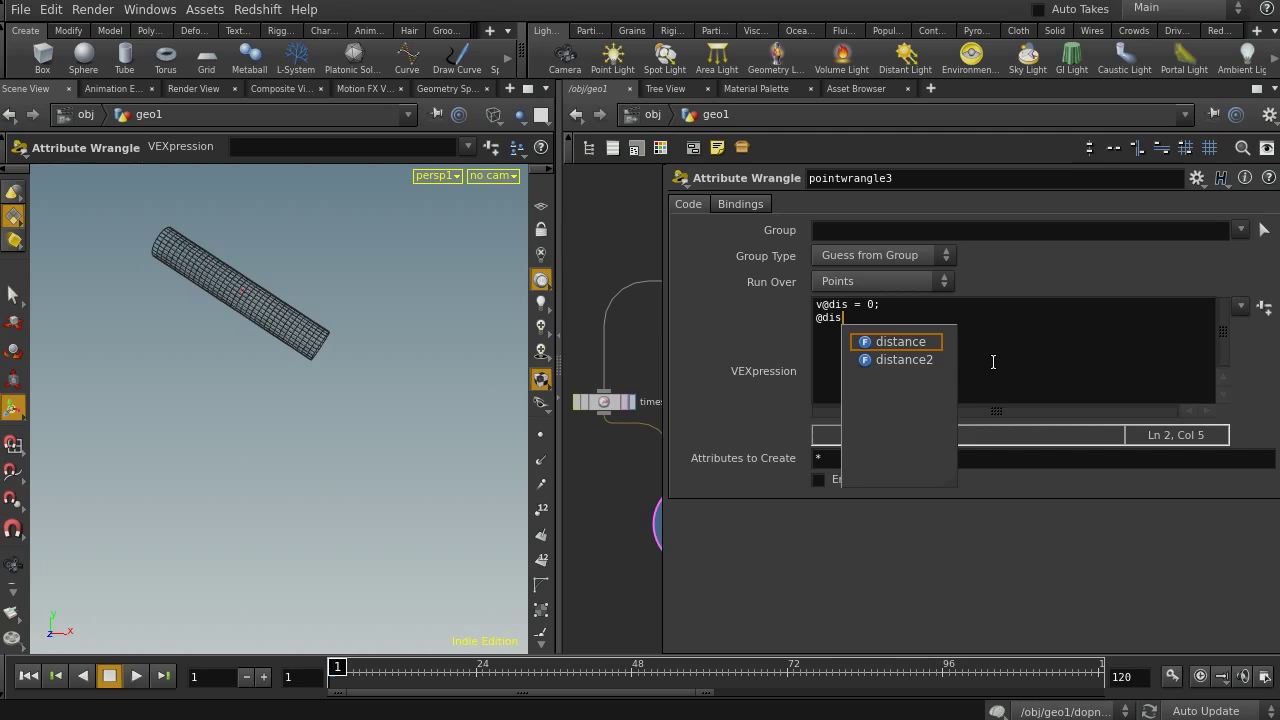
type(" = ")
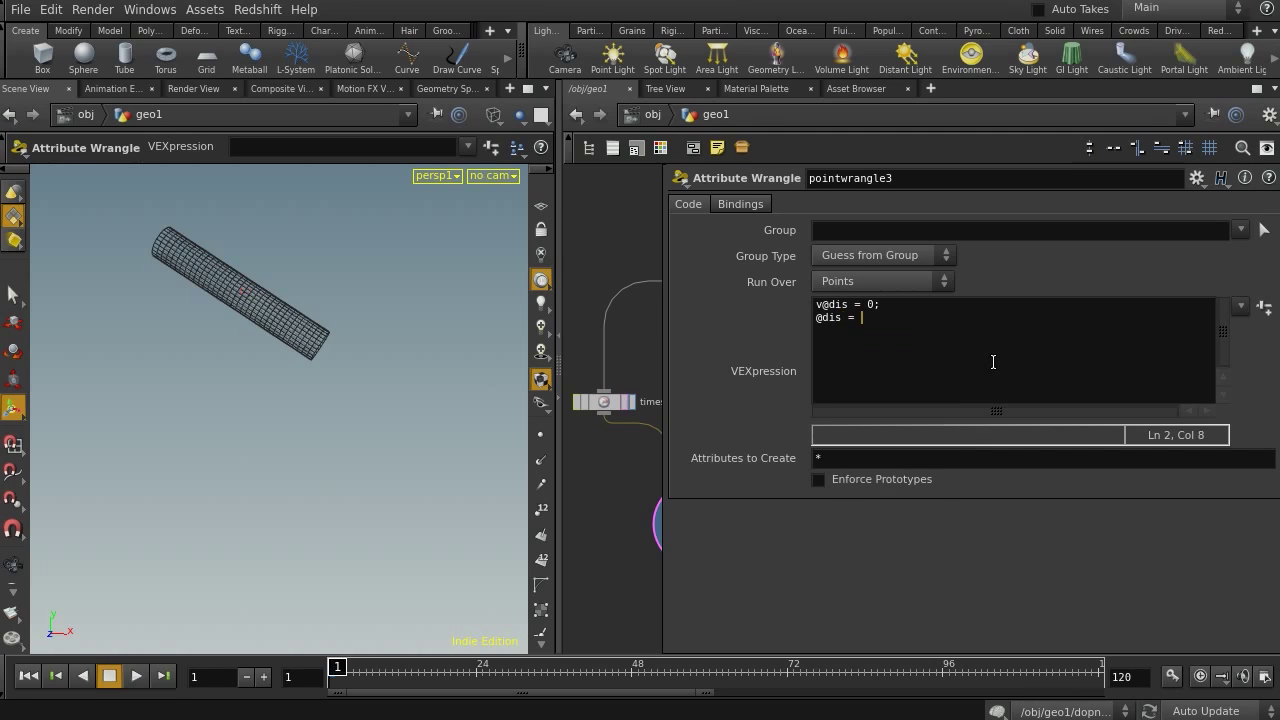
type("point")
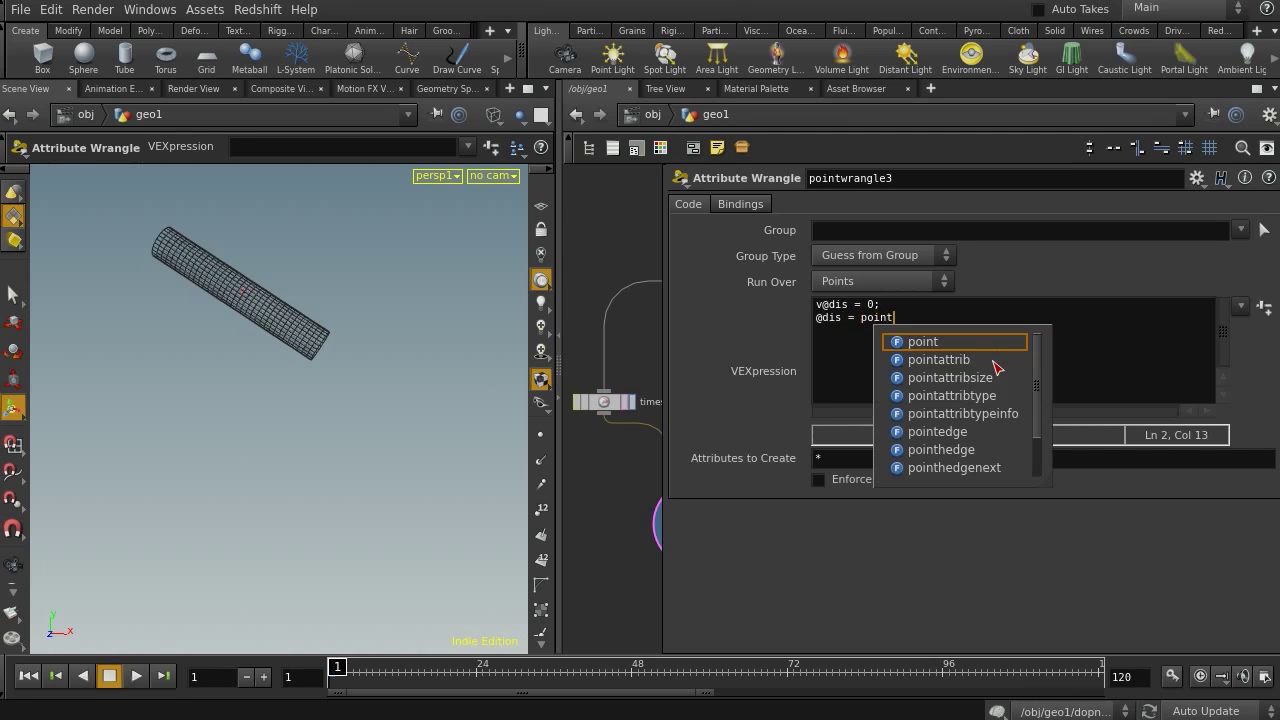
type("(@OpIn")
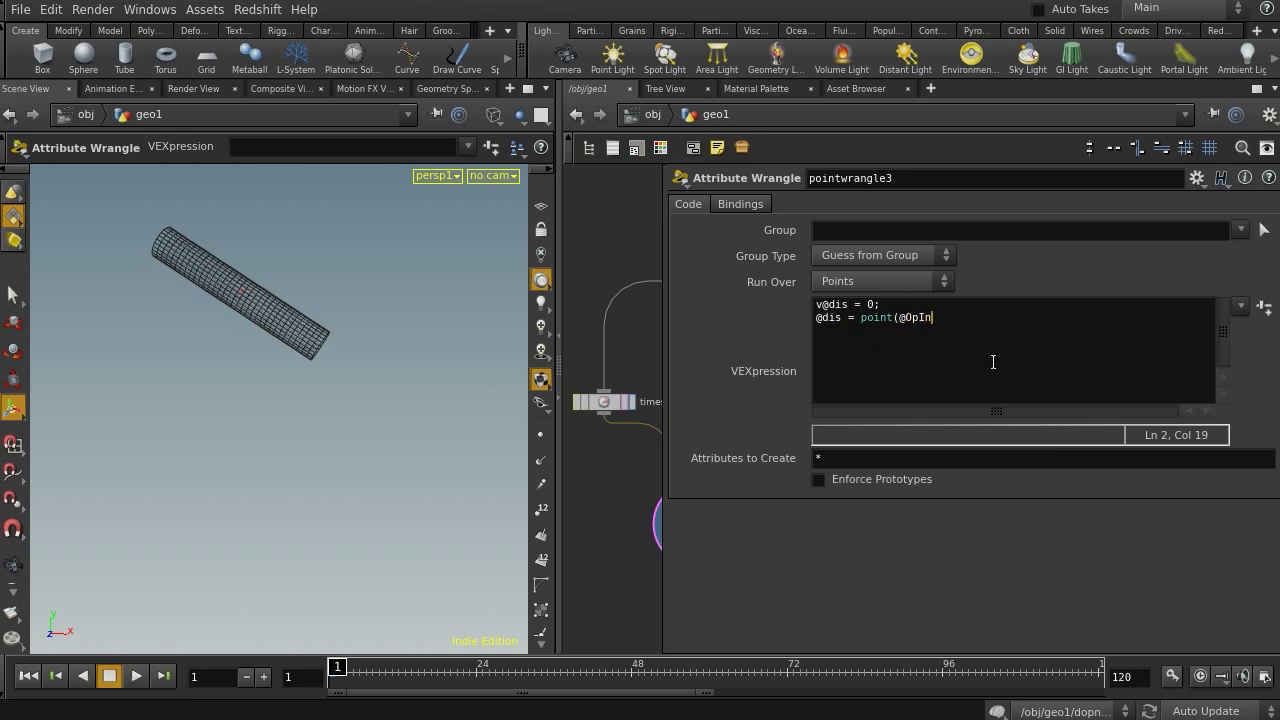
type("put2,\"P\",@ptnum) - @P")
key("ctrl+Return")
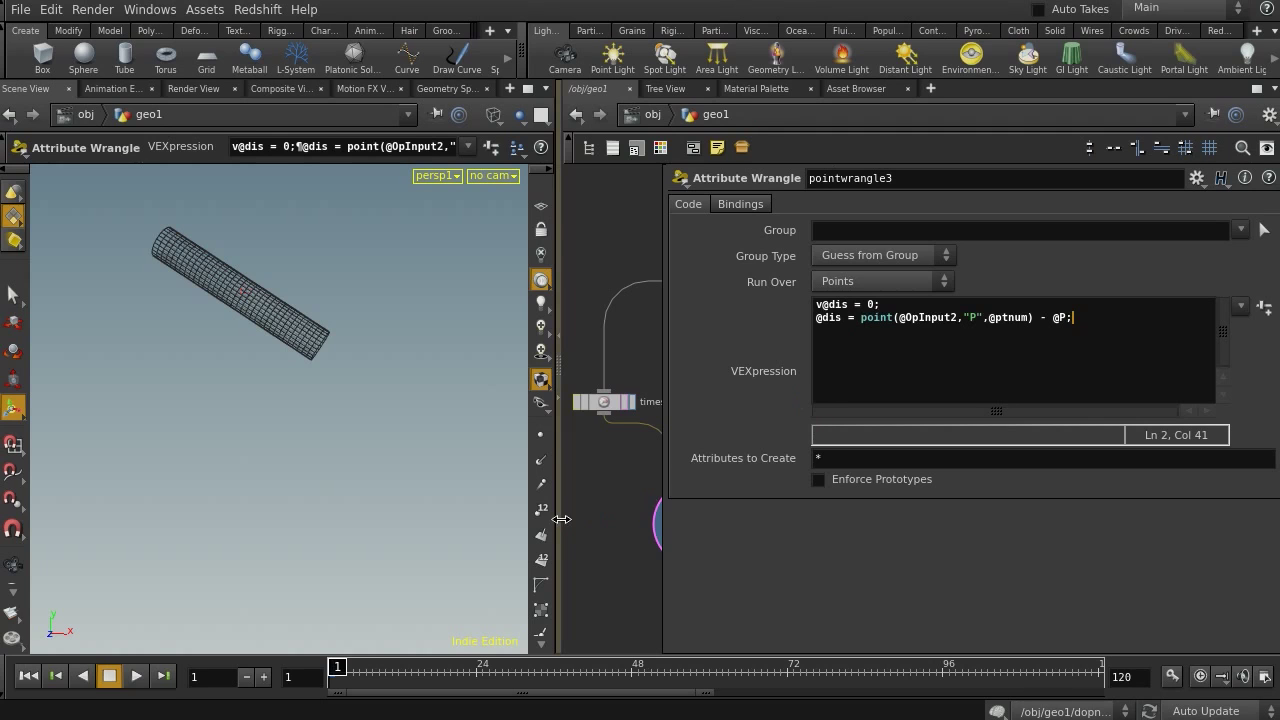
Widen the network editor and narrow the parameter pane to show pointwrangle3 beside its code.
left_click_drag(561, 519, 505, 519)
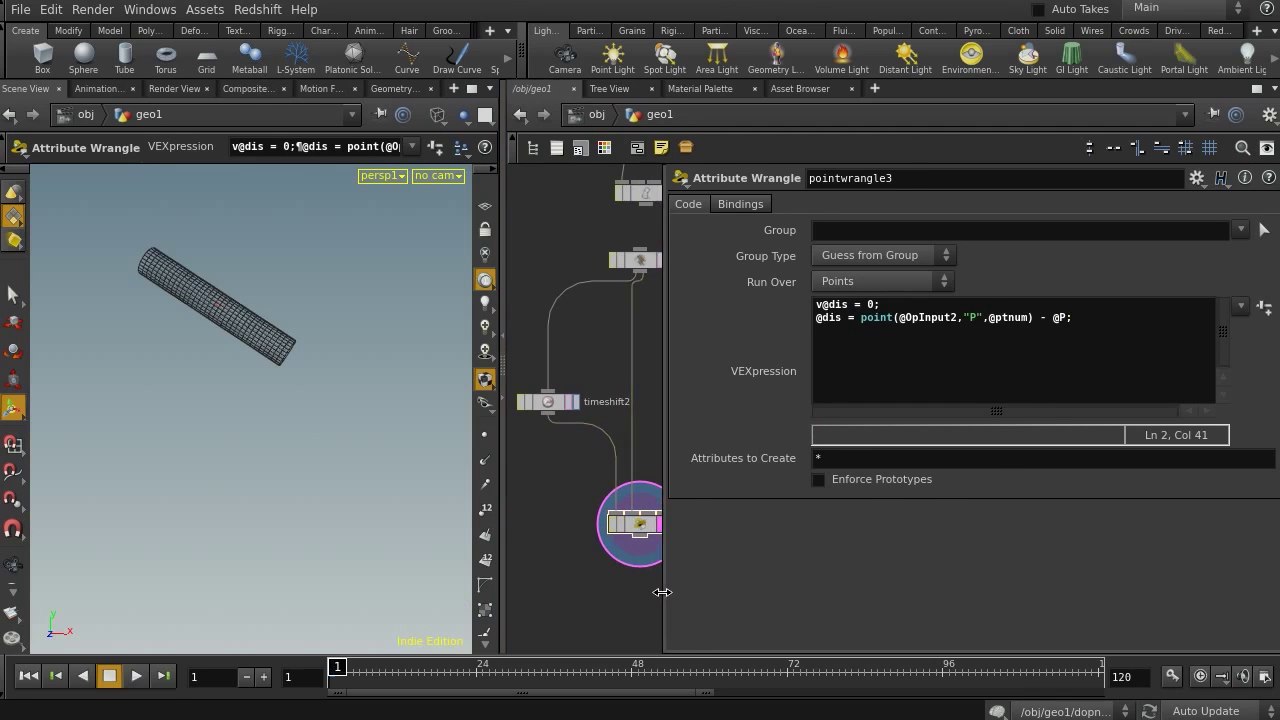
left_click_drag(662, 592, 738, 594)
middle_click_drag(669, 594, 671, 452)
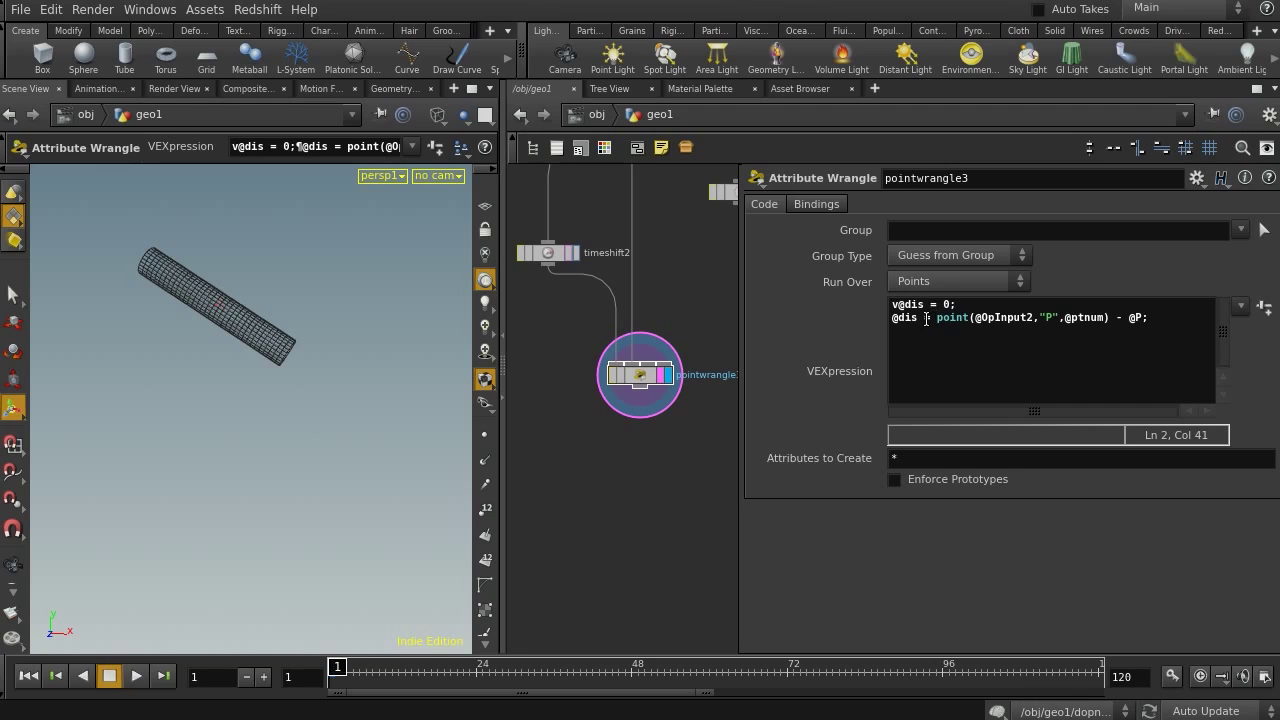
Move null1 down beside pointwrangle3 and widen the network editor against the viewport.
middle_click_drag(680, 314, 601, 475)
left_click(670, 354)
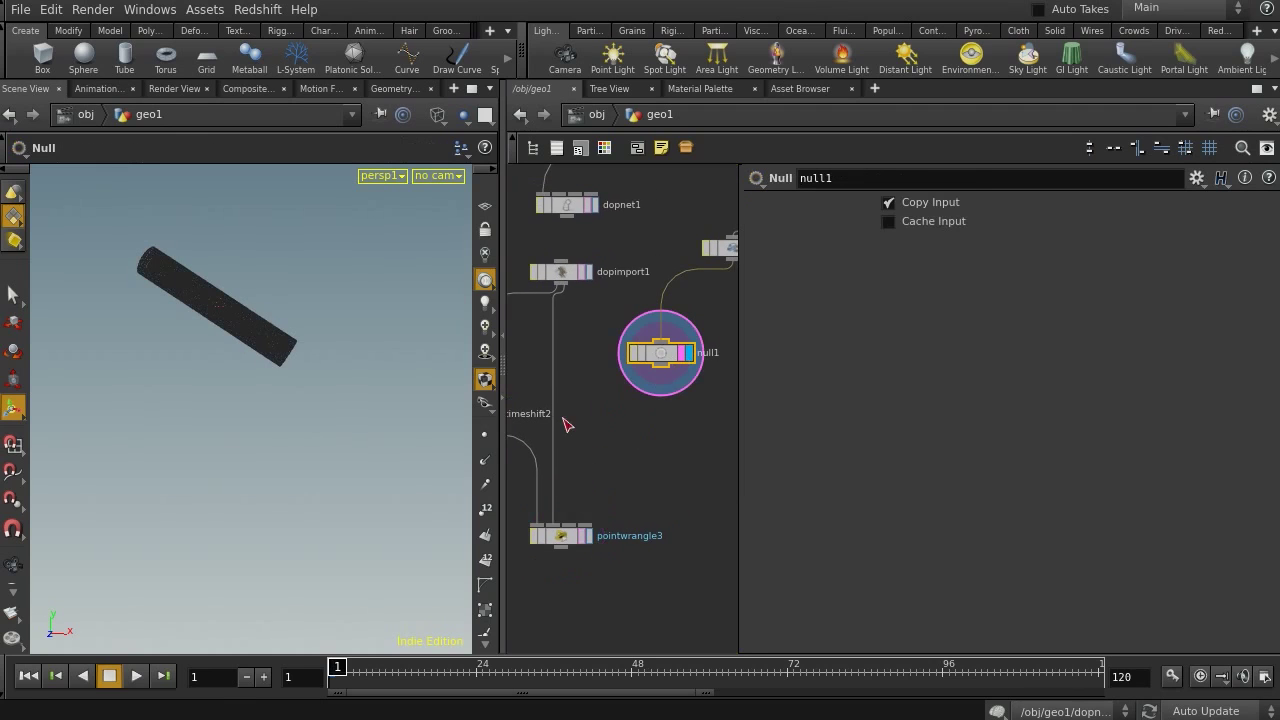
middle_click_drag(599, 460, 645, 352)
middle_click_drag(600, 507, 566, 506)
left_click_drag(683, 238, 696, 458)
middle_click_drag(663, 520, 616, 475)
left_click_drag(503, 485, 464, 488)
middle_click_drag(498, 498, 597, 492)
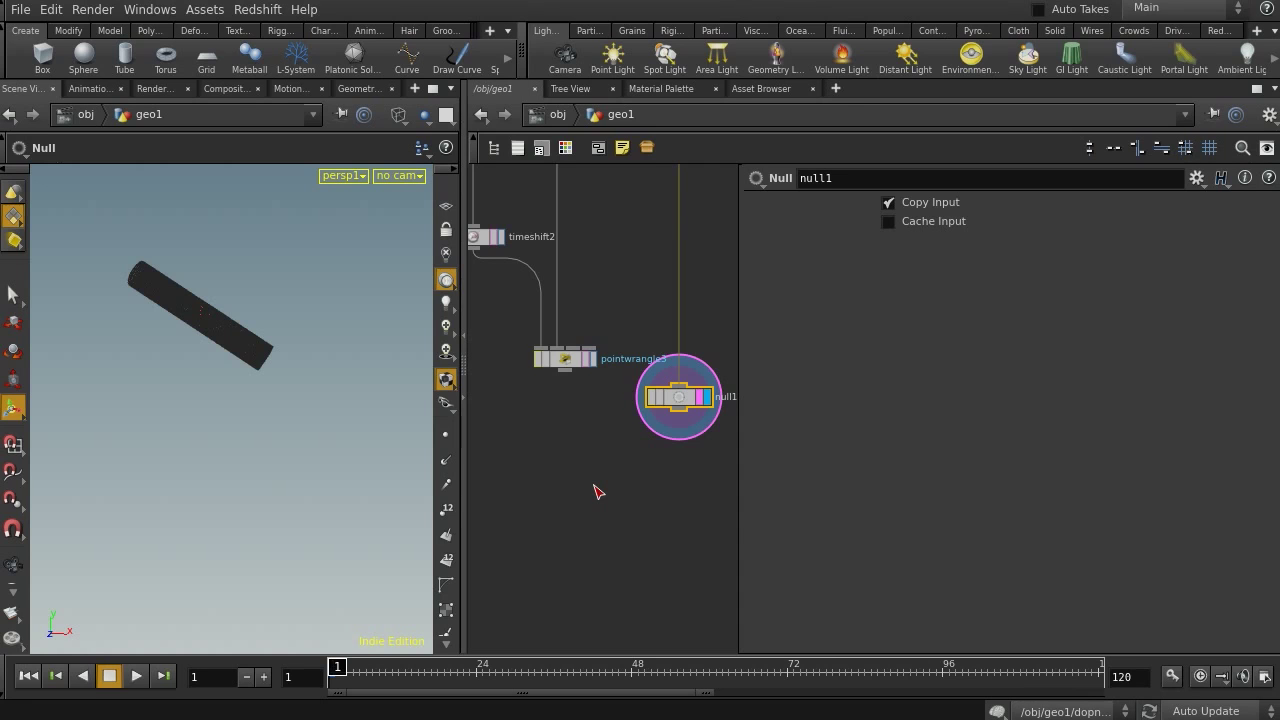
Add a second Point Wrangle node below pointwrangle3.
key("Tab")
type("poin")
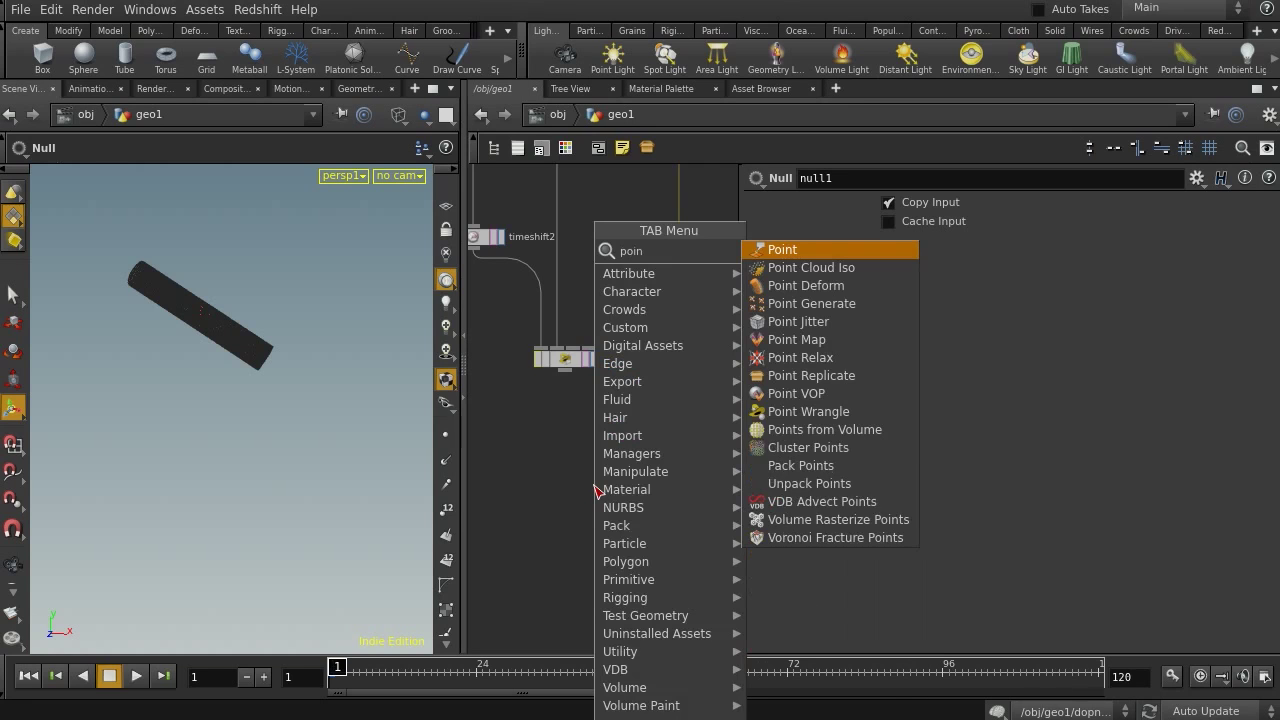
type("tw")
key("Return")
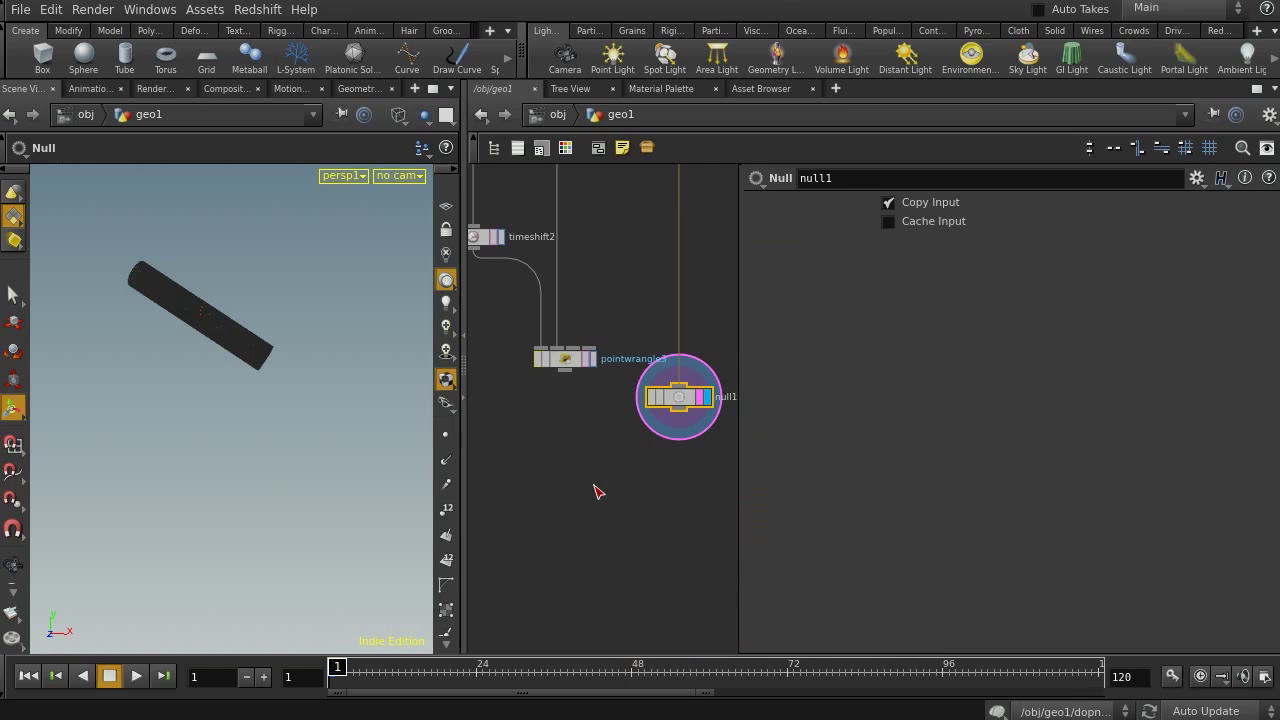
left_click(578, 510)
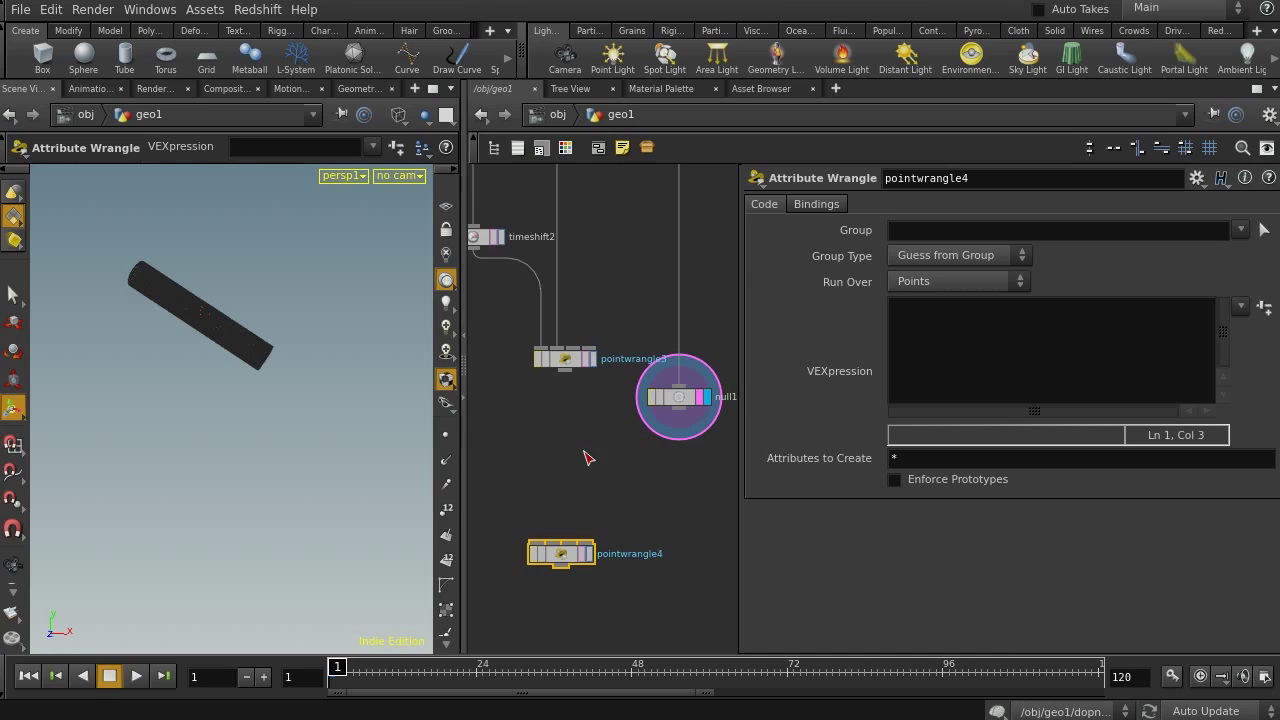
Connect null1 to pointwrangle4's first input and pointwrangle3 to its second, moving null1 down closer to the new wrangle.
middle_click_drag(586, 451, 620, 438)
left_click_drag(716, 405, 588, 533)
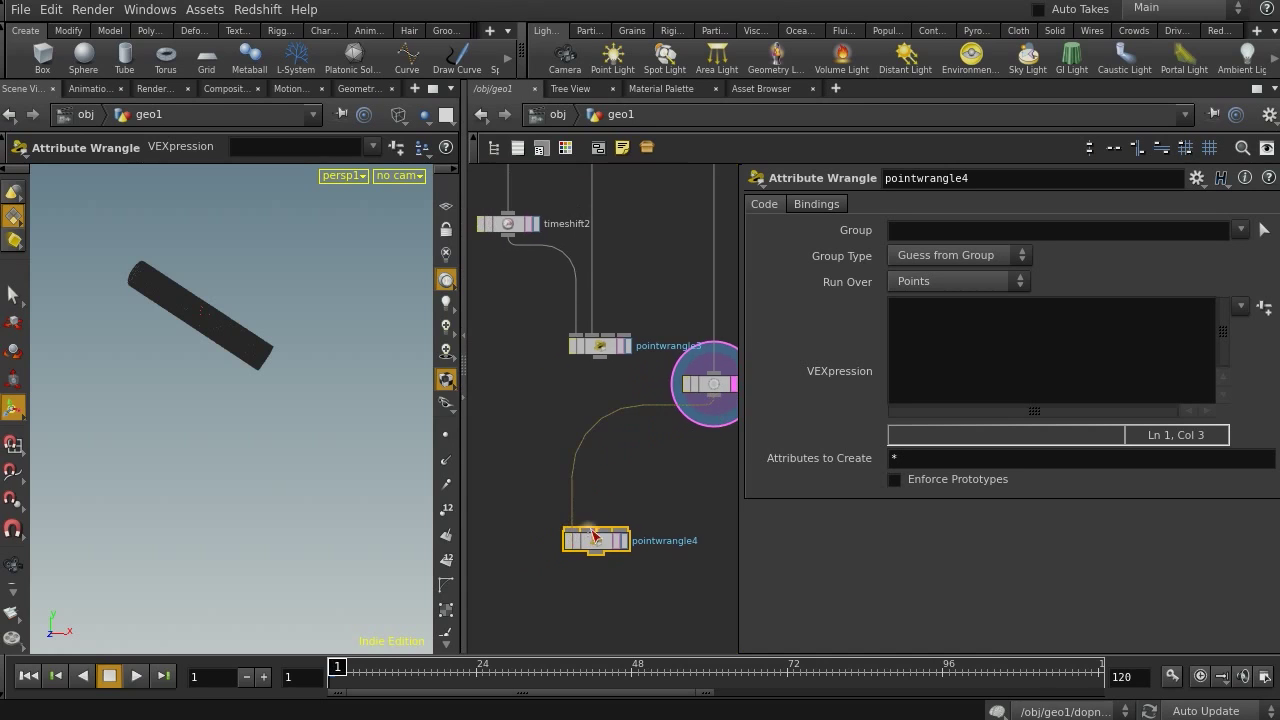
left_click_drag(599, 359, 617, 443)
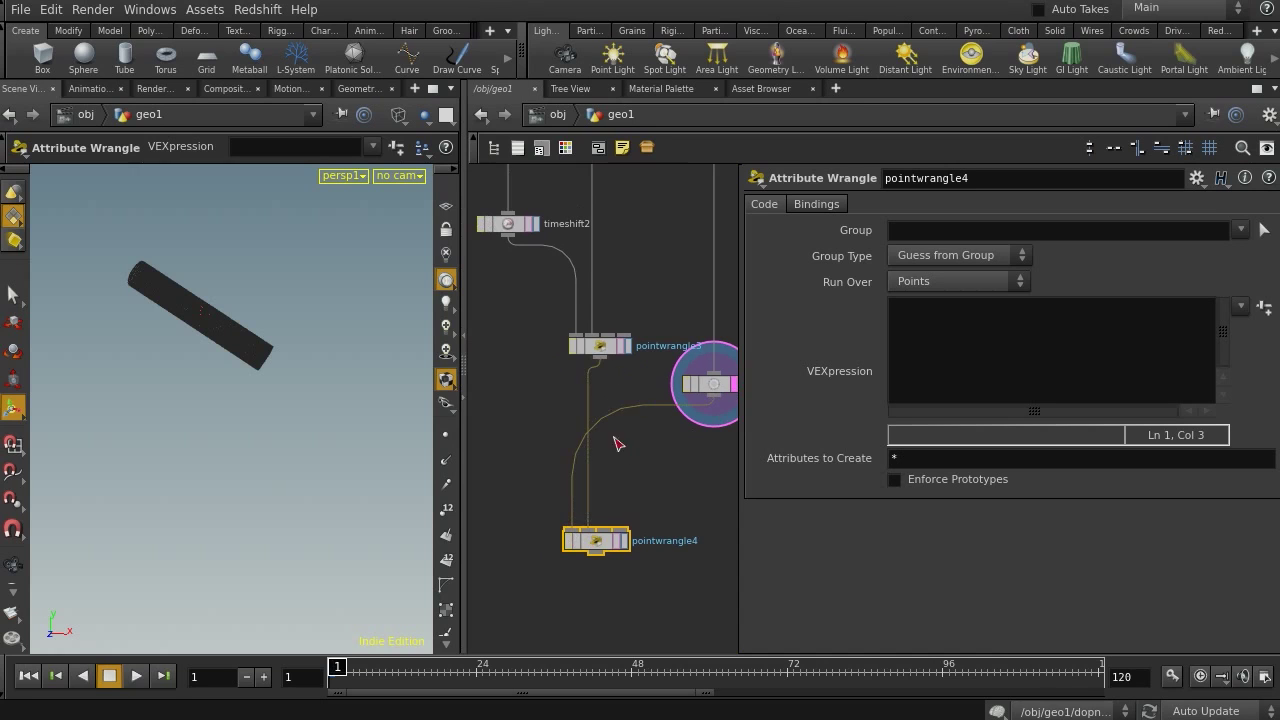
middle_click_drag(637, 380, 574, 437)
left_click_drag(647, 438, 652, 500)
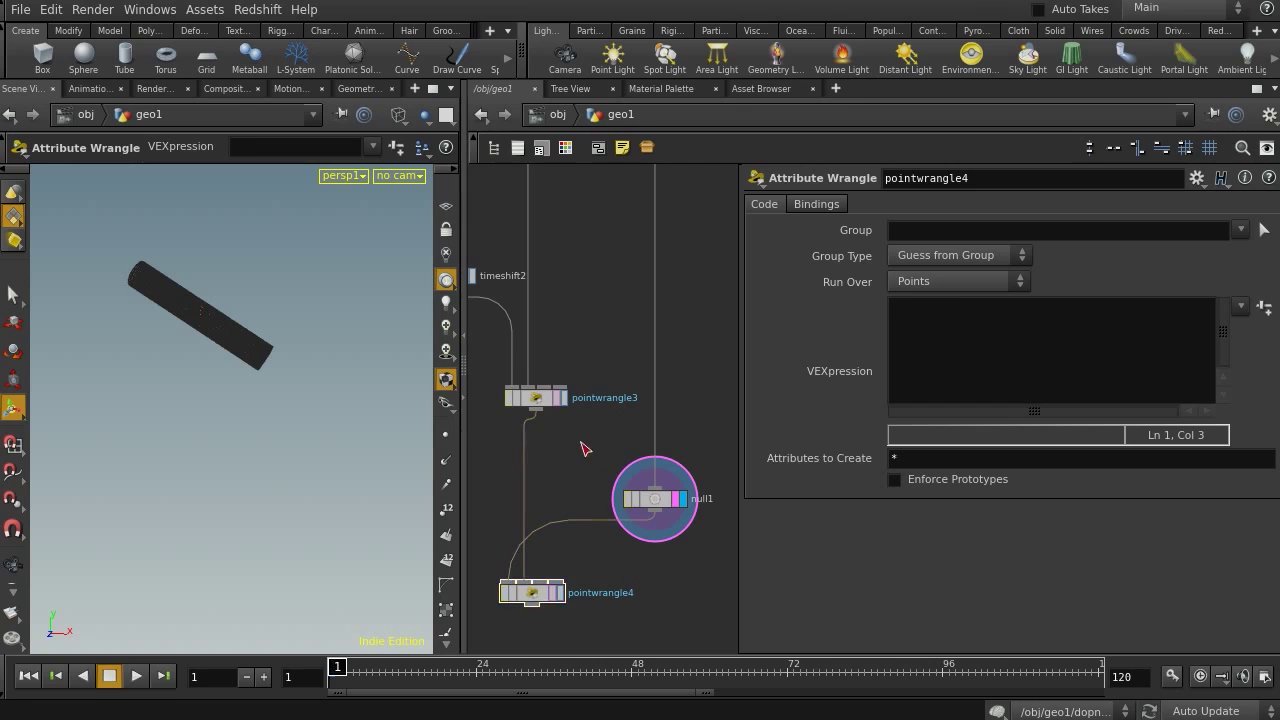
Check pointwrangle3's displacement code and set pointwrangle4 as the displayed node.
left_click(530, 397)
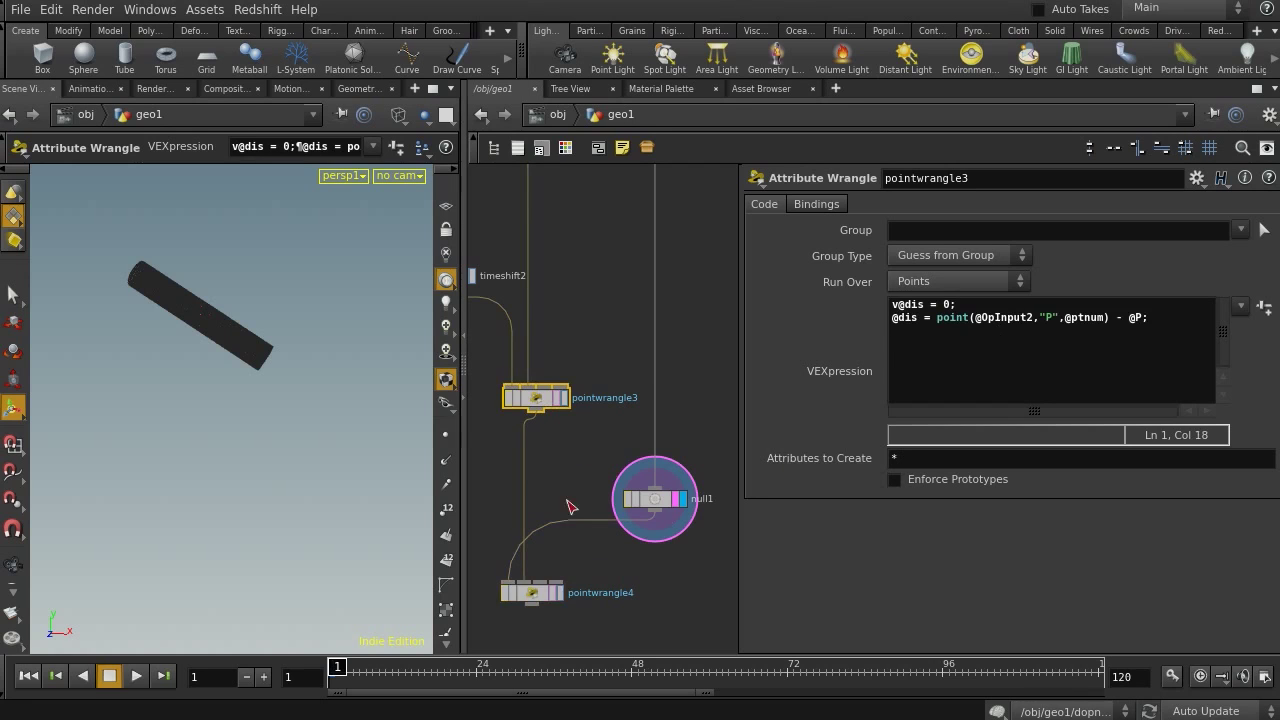
middle_click_drag(569, 507, 584, 383)
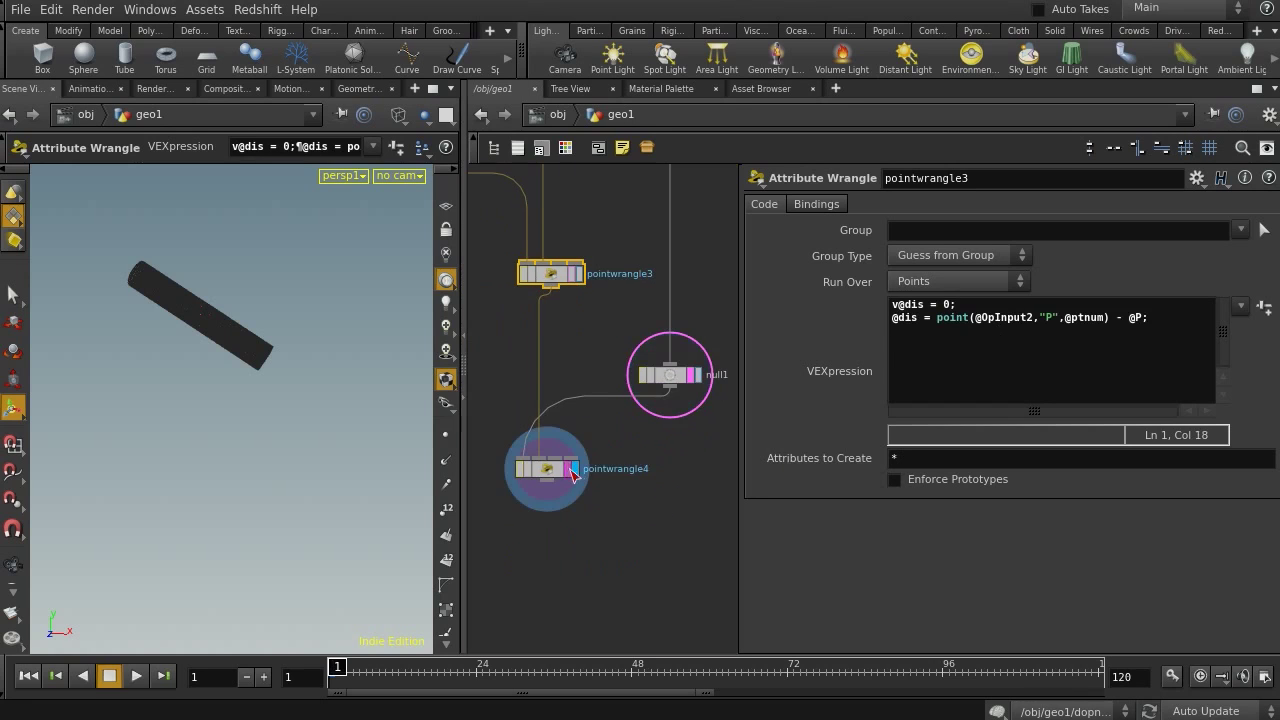
left_click(573, 475)
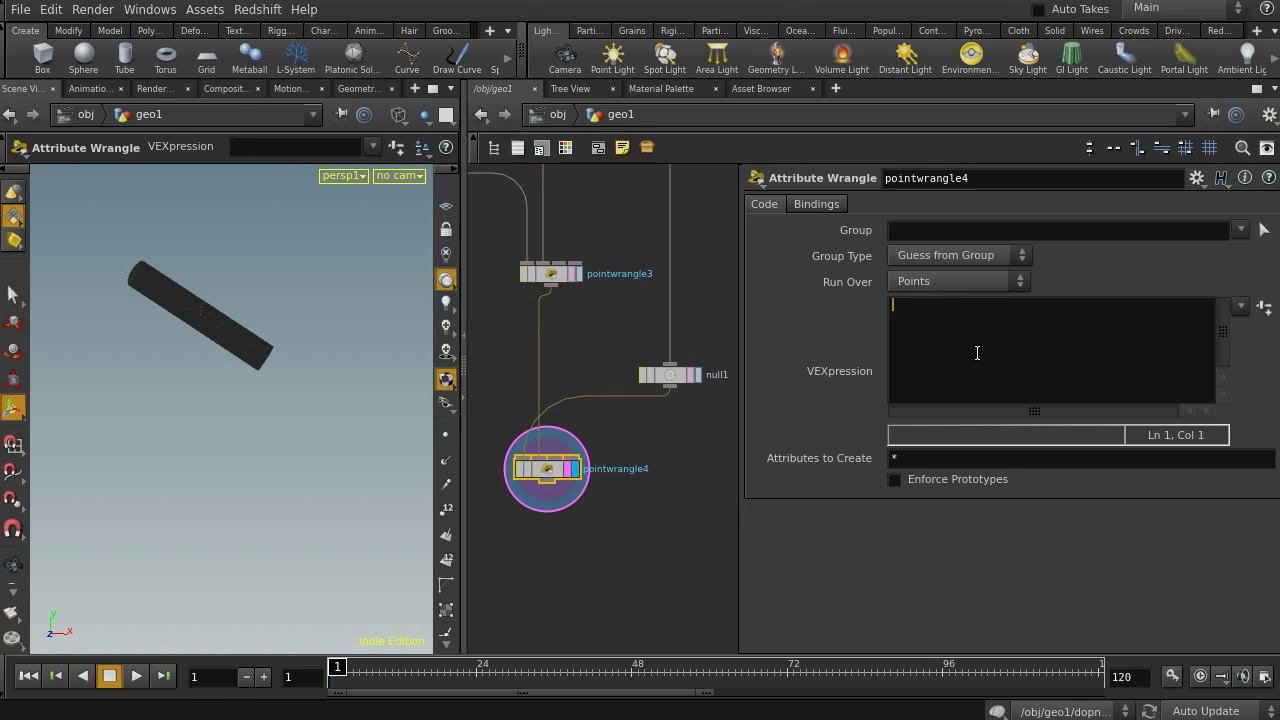
Declare the search variables `float rad = 50;` and `int maxpt = 10;` in pointwrangle4's VEXpression.
type("float radi")
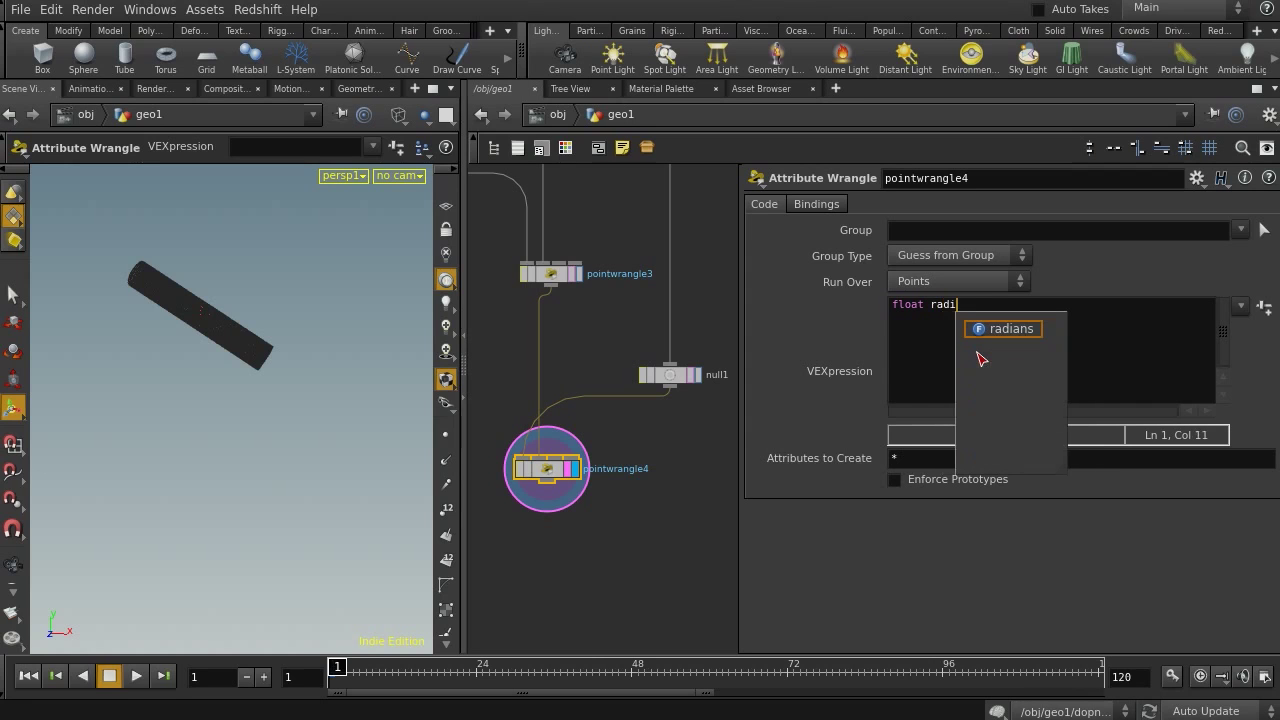
type("ou")
key("BackSpace")
key("BackSpace")
key("BackSpace")
key("BackSpace")
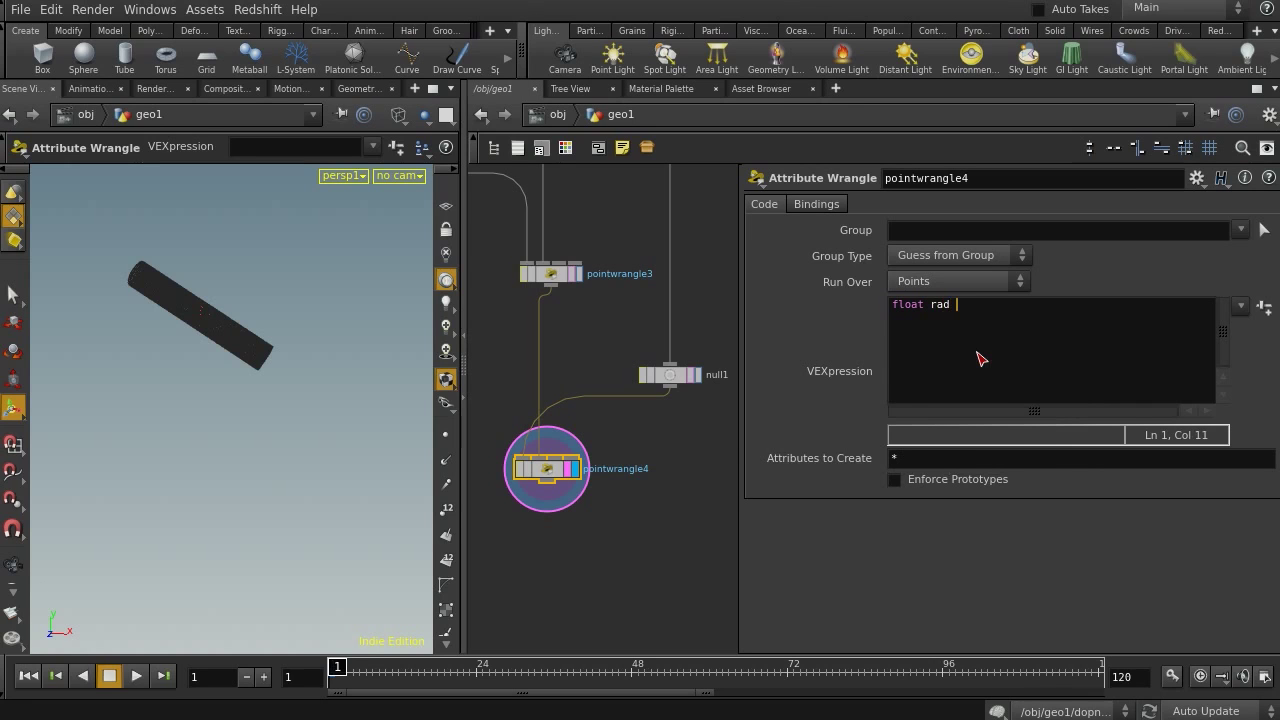
type("= 50;")
key("Return")
type("int maxpt = 10;")
key("Return")
key("Return")
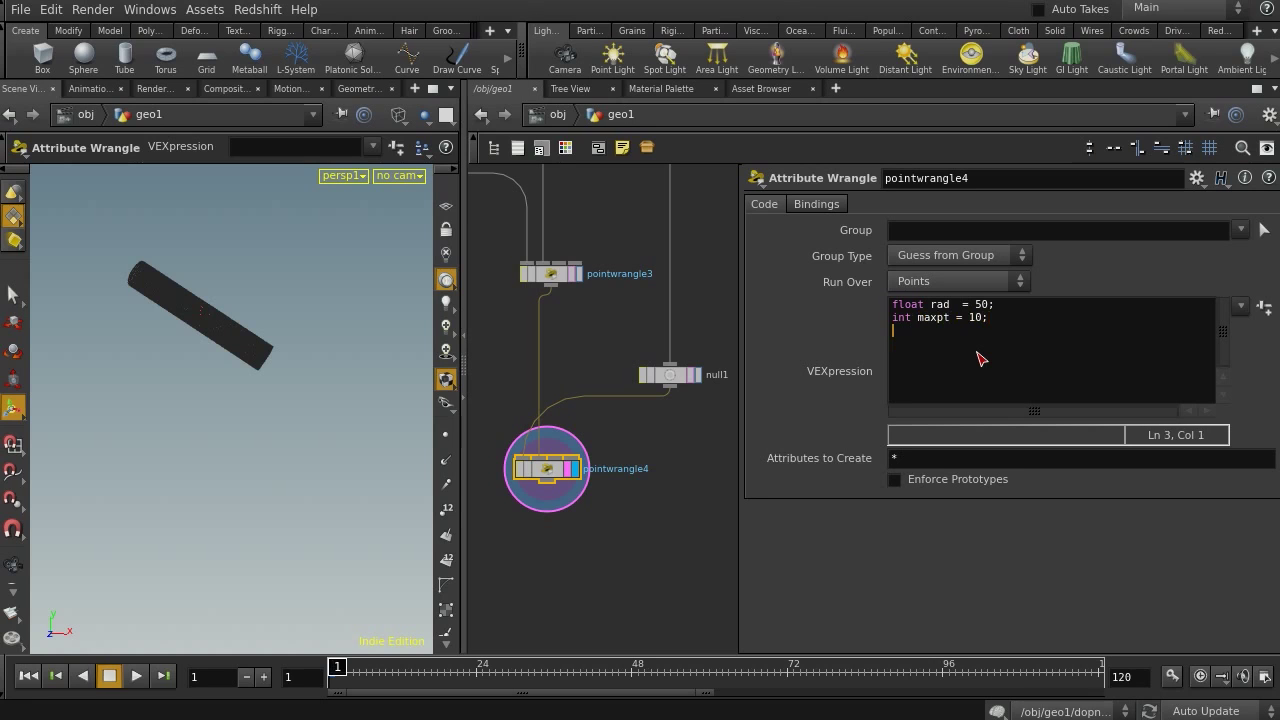
type("int handle = pcop")
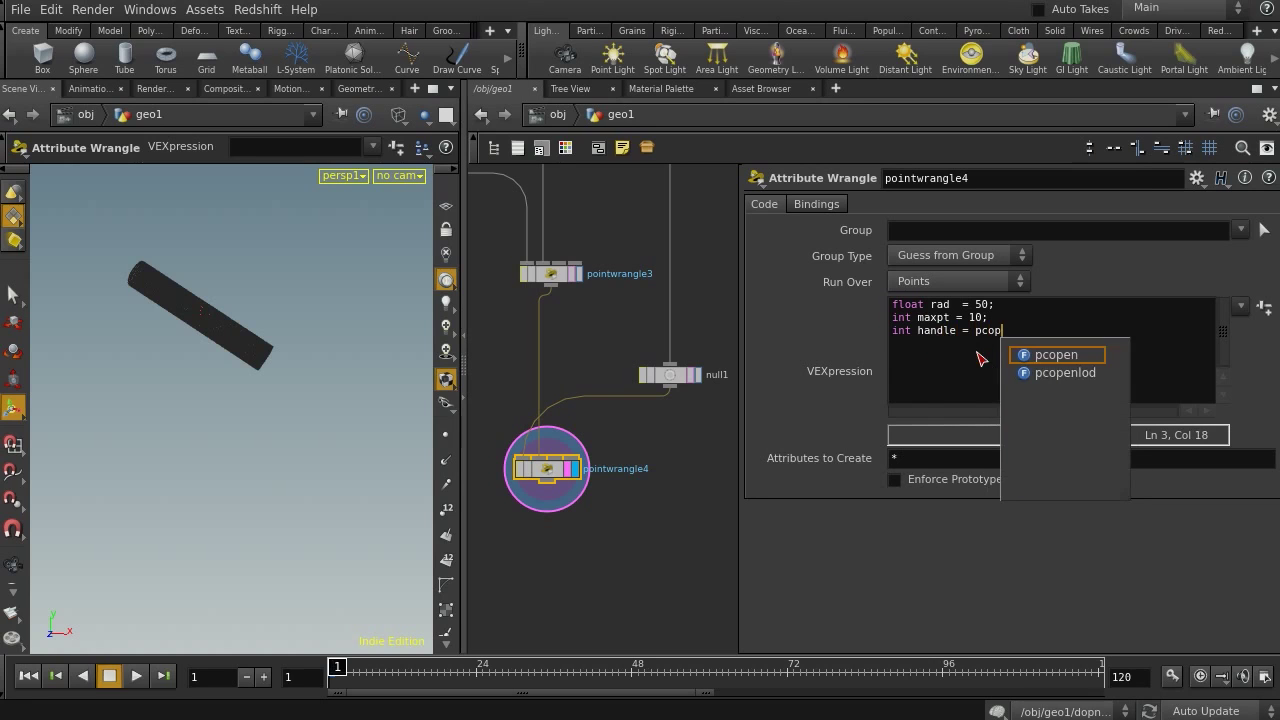
type("en(")
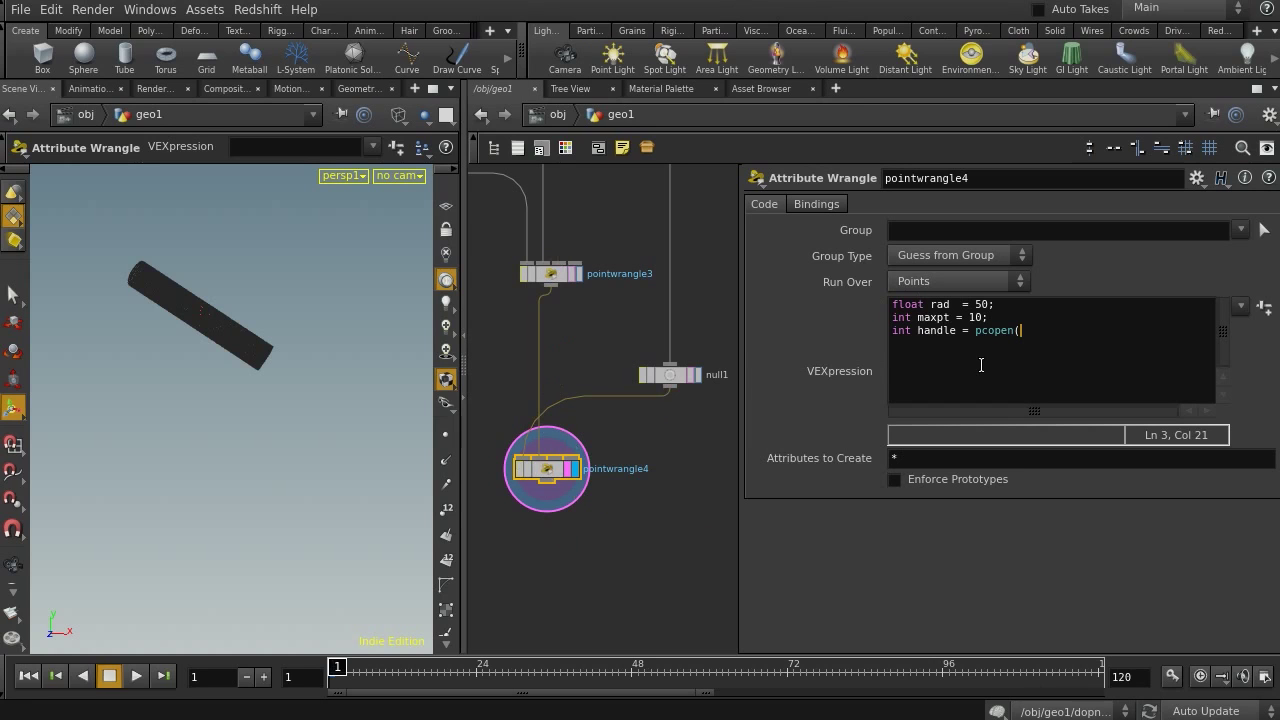
type("@0")
type("pInp")
key("BackSpace")
type("nput2")
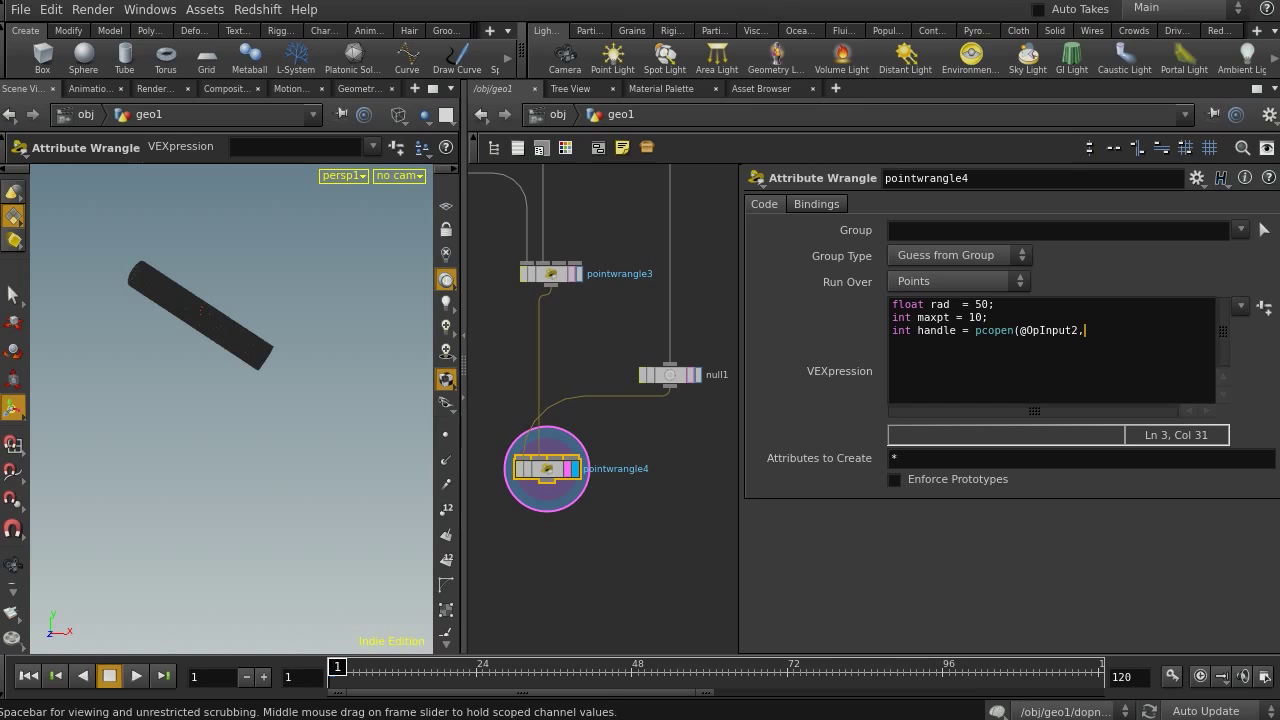
type(", \"P\",")
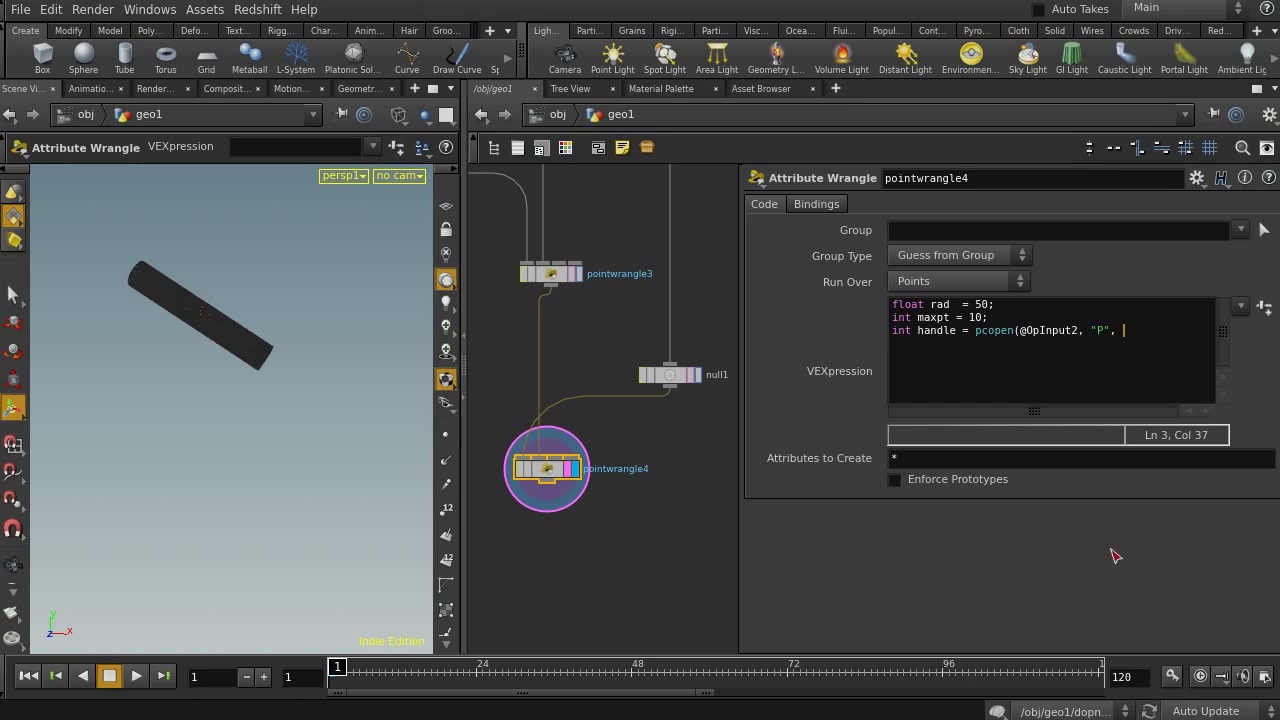
type(" @")
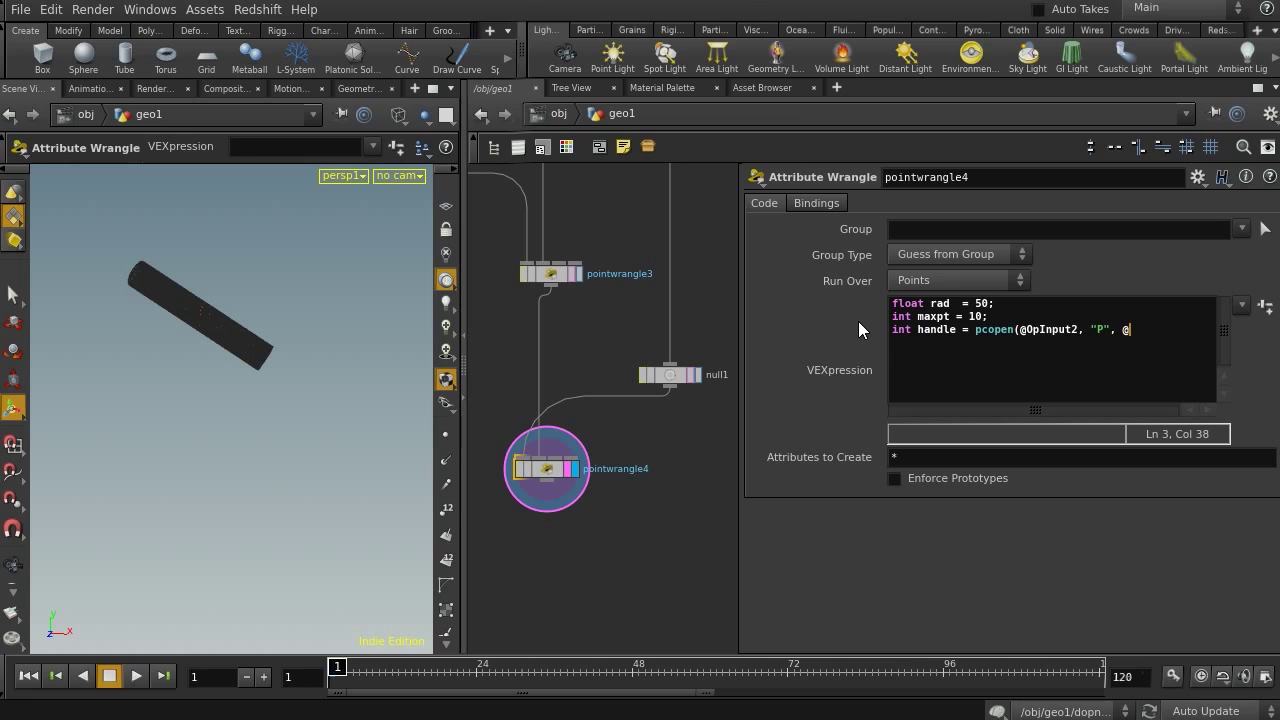
type("P")
type(", ")
type("max")
key("BackSpace")
key("BackSpace")
key("BackSpace")
type("rad, maxpt);")
key("Return")
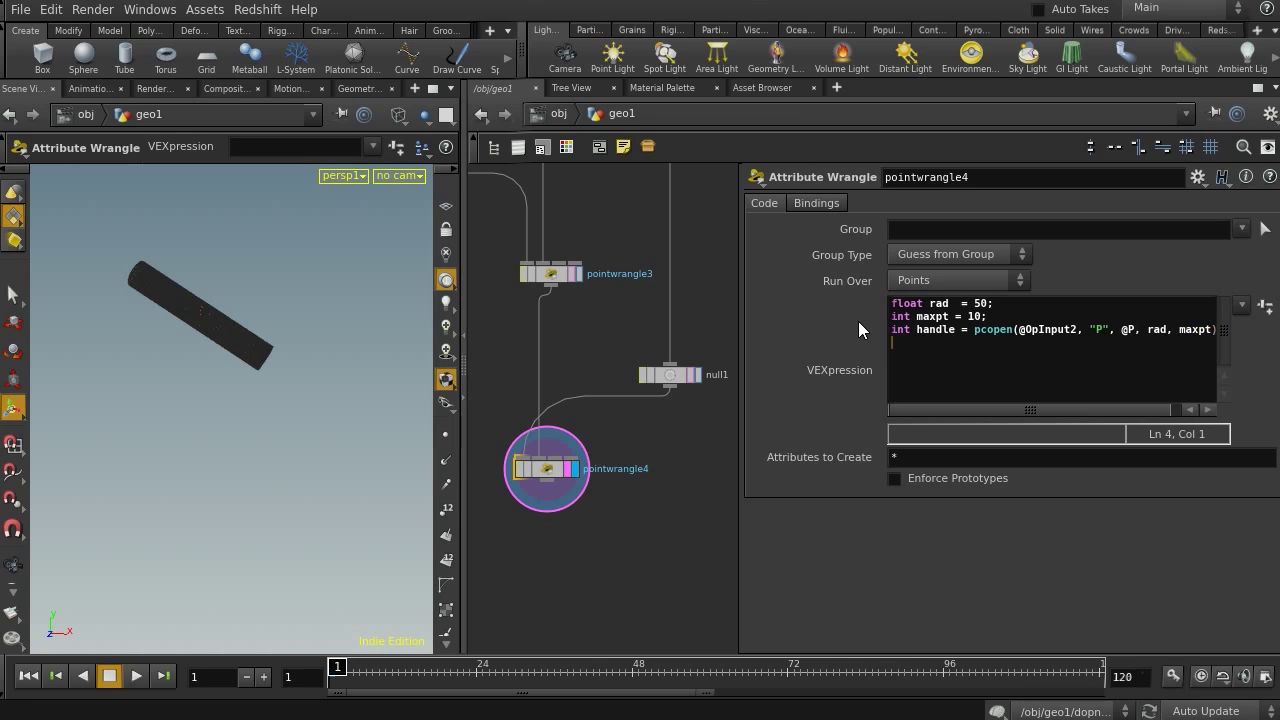
Write the call `pcfilter(handle,"dis")` on the line below the pcopen statement.
type("pcfil")
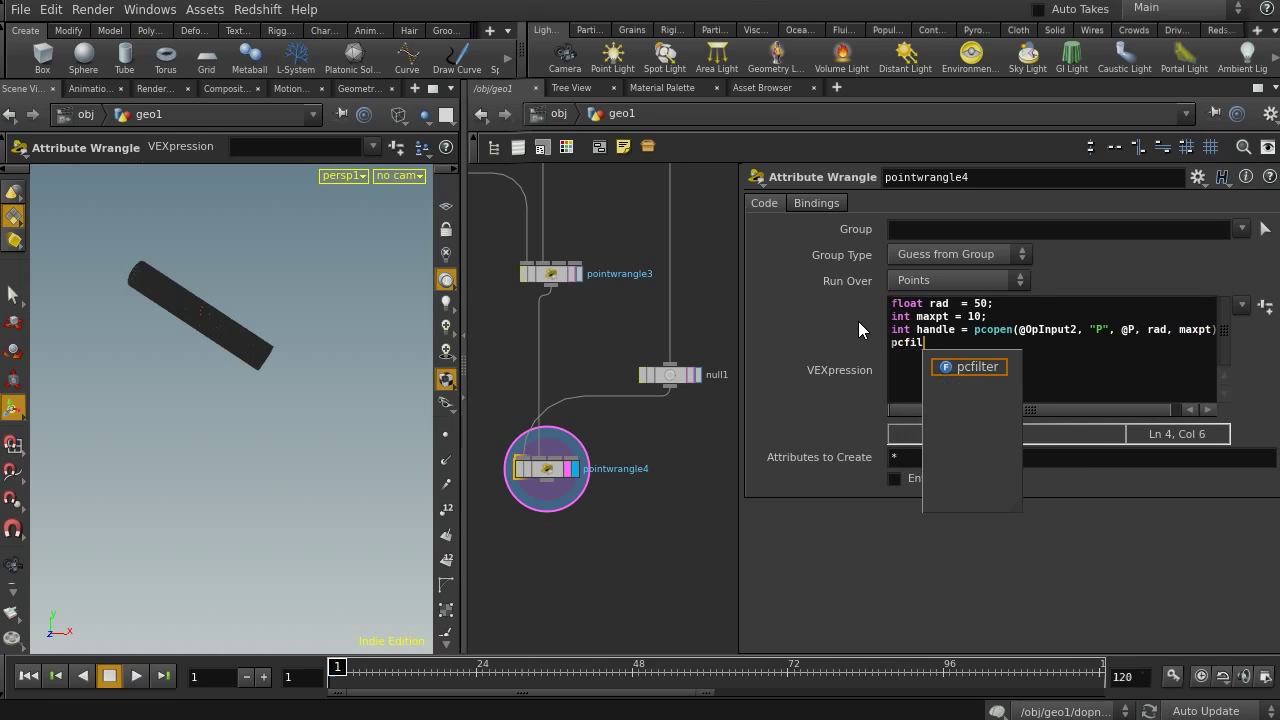
type("ter")
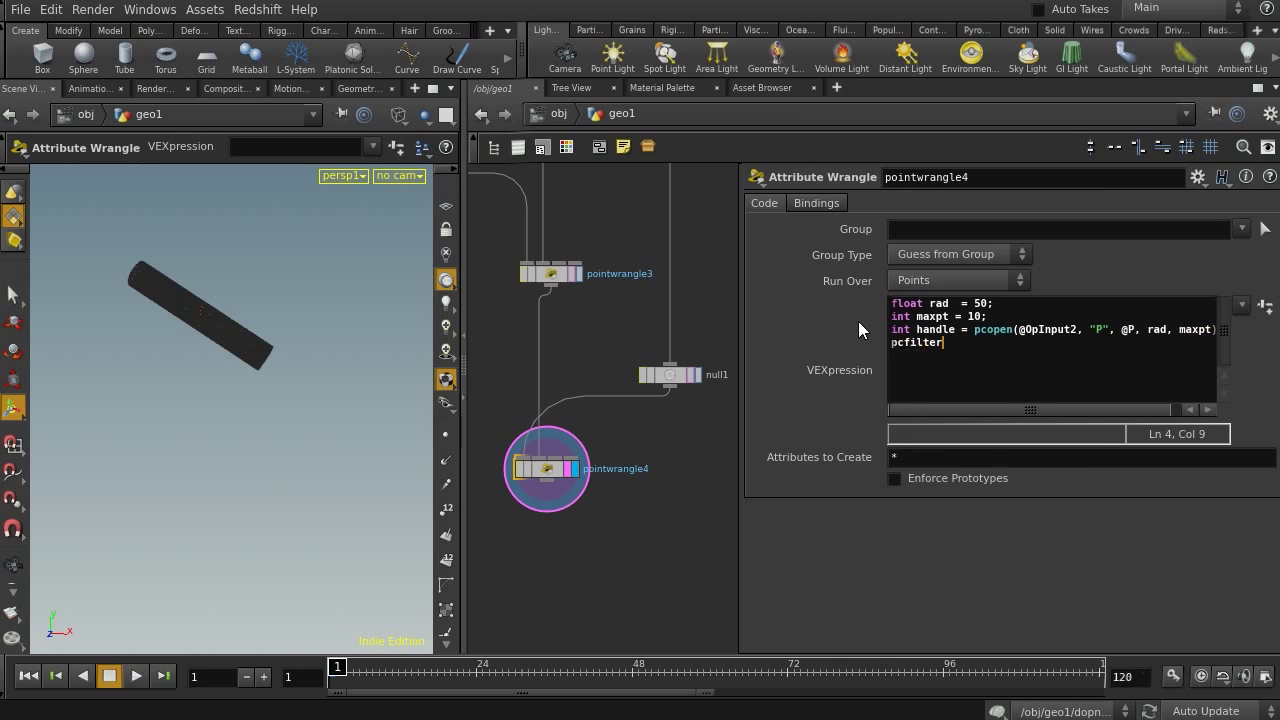
type("(")
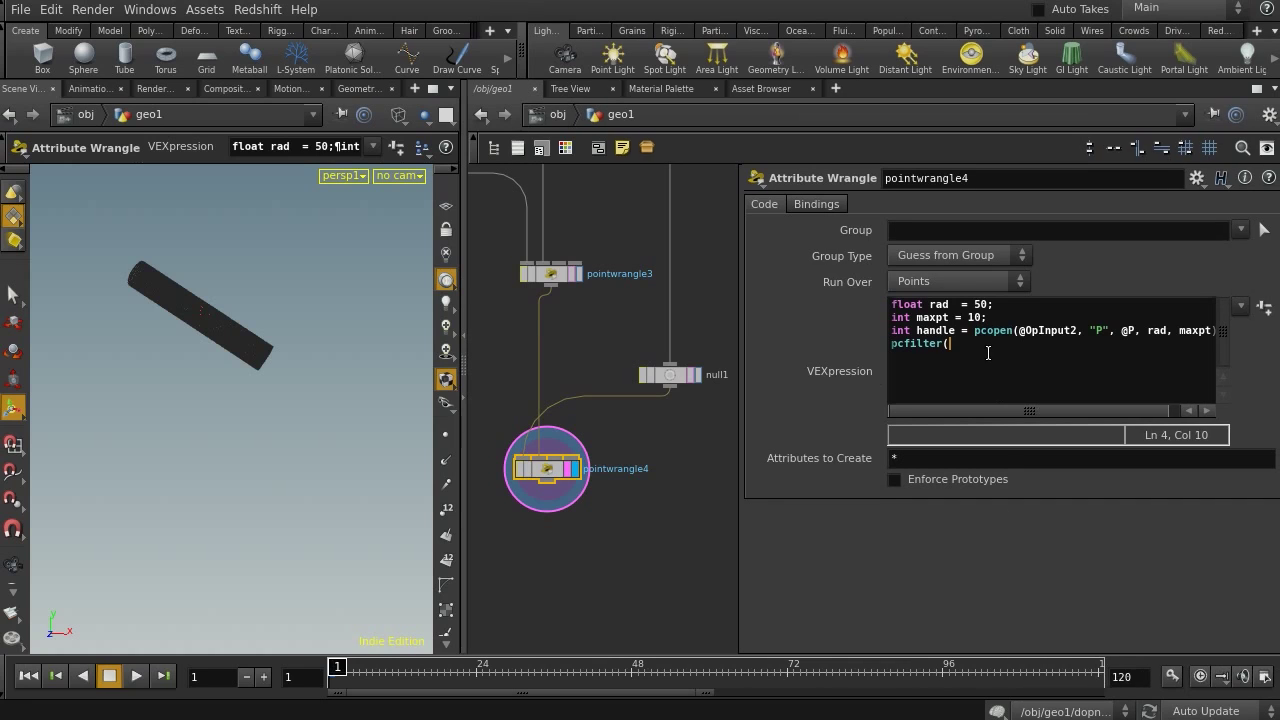
type("han")
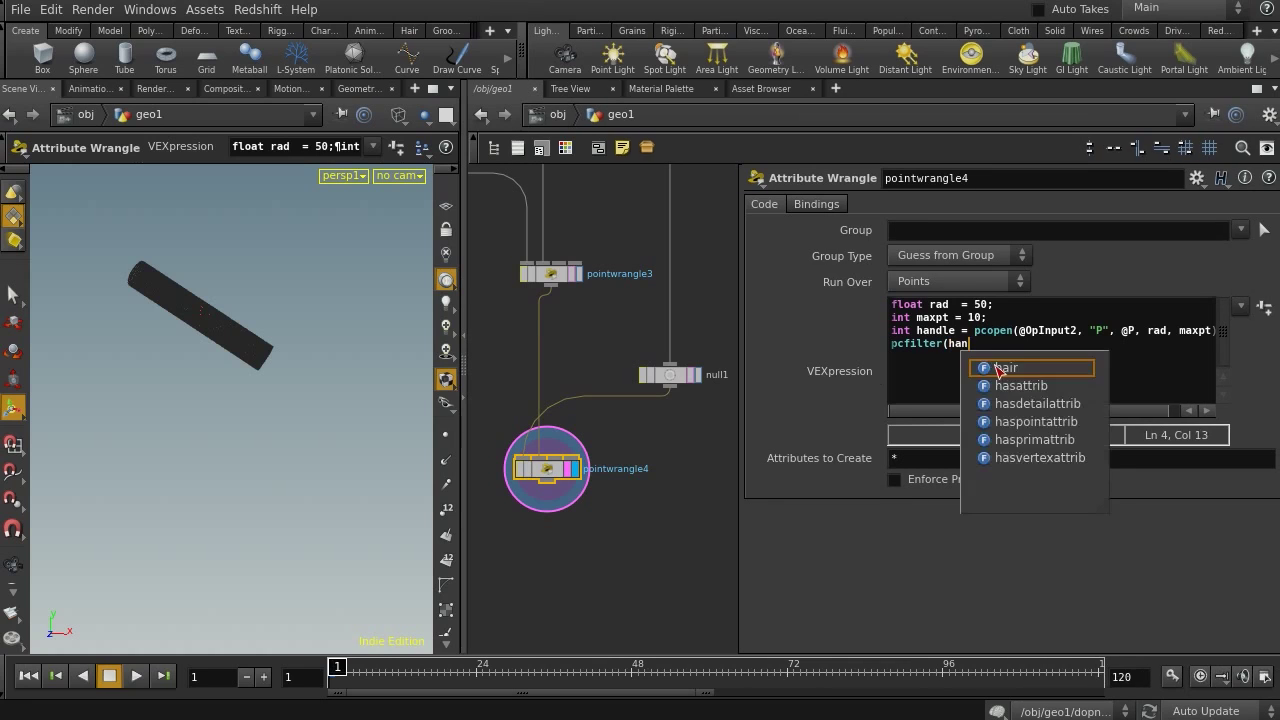
type("dle,")
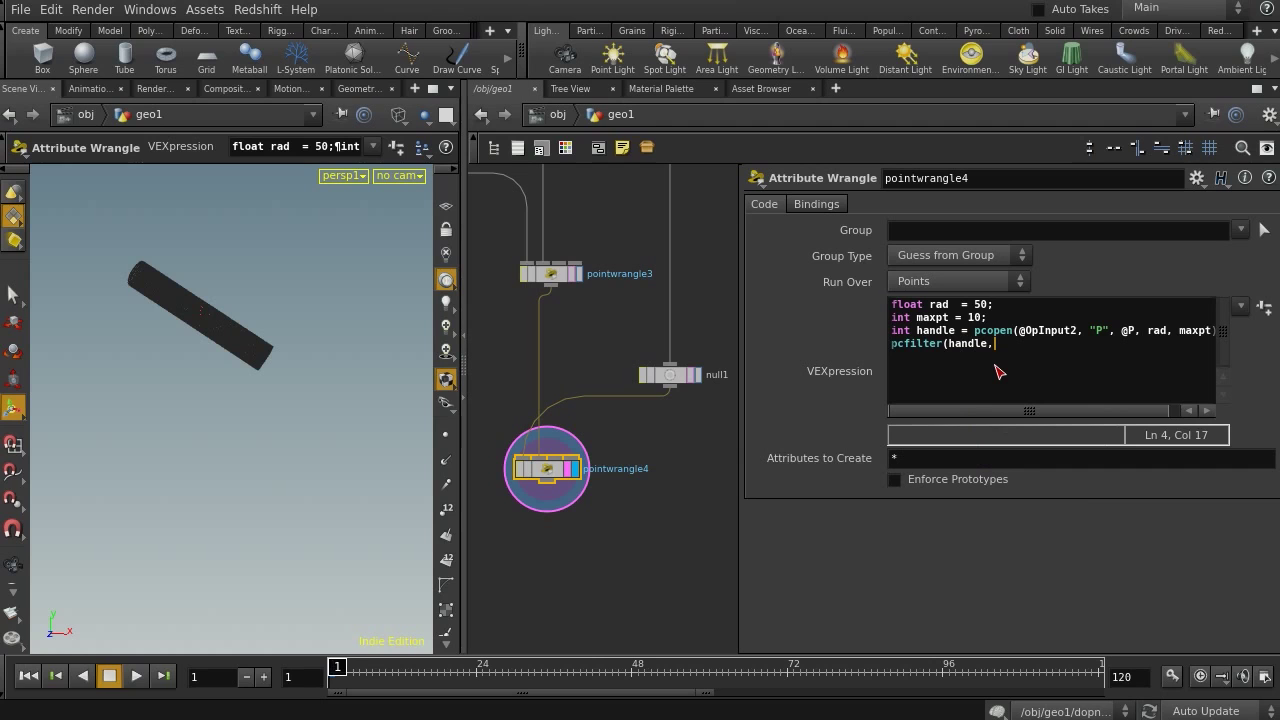
type("\"dis")
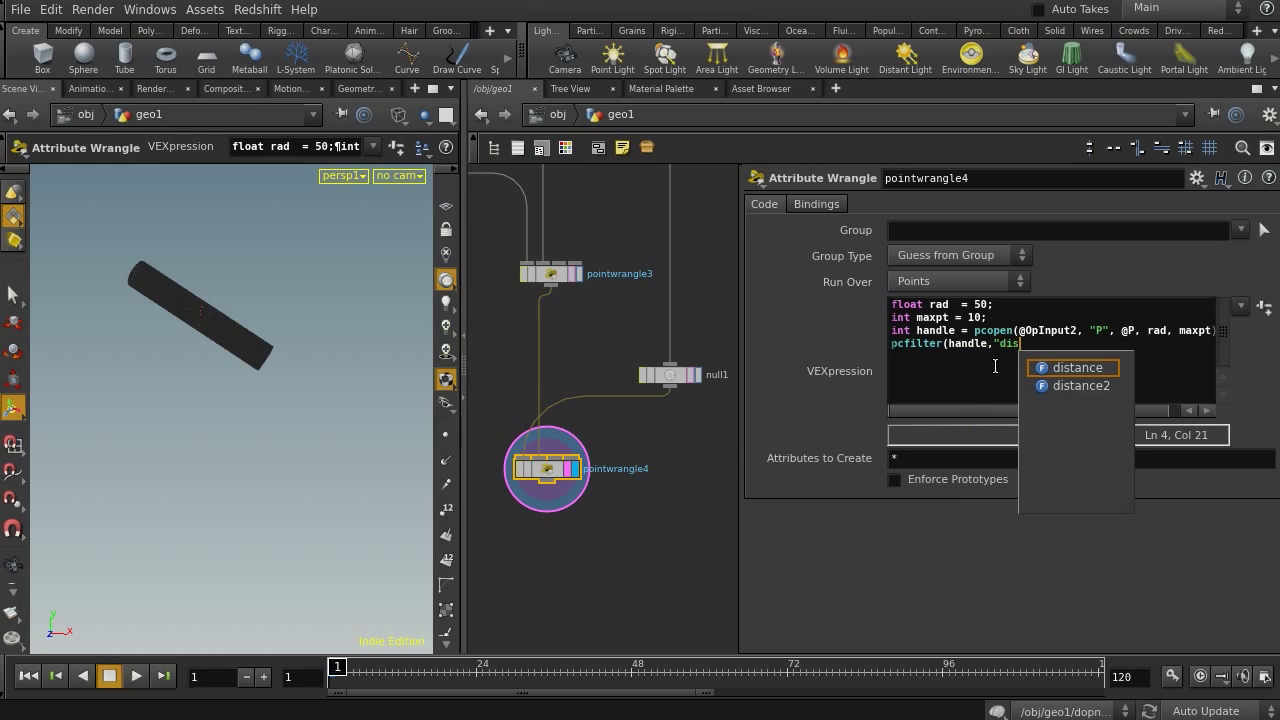
type("\")")
key("Home")
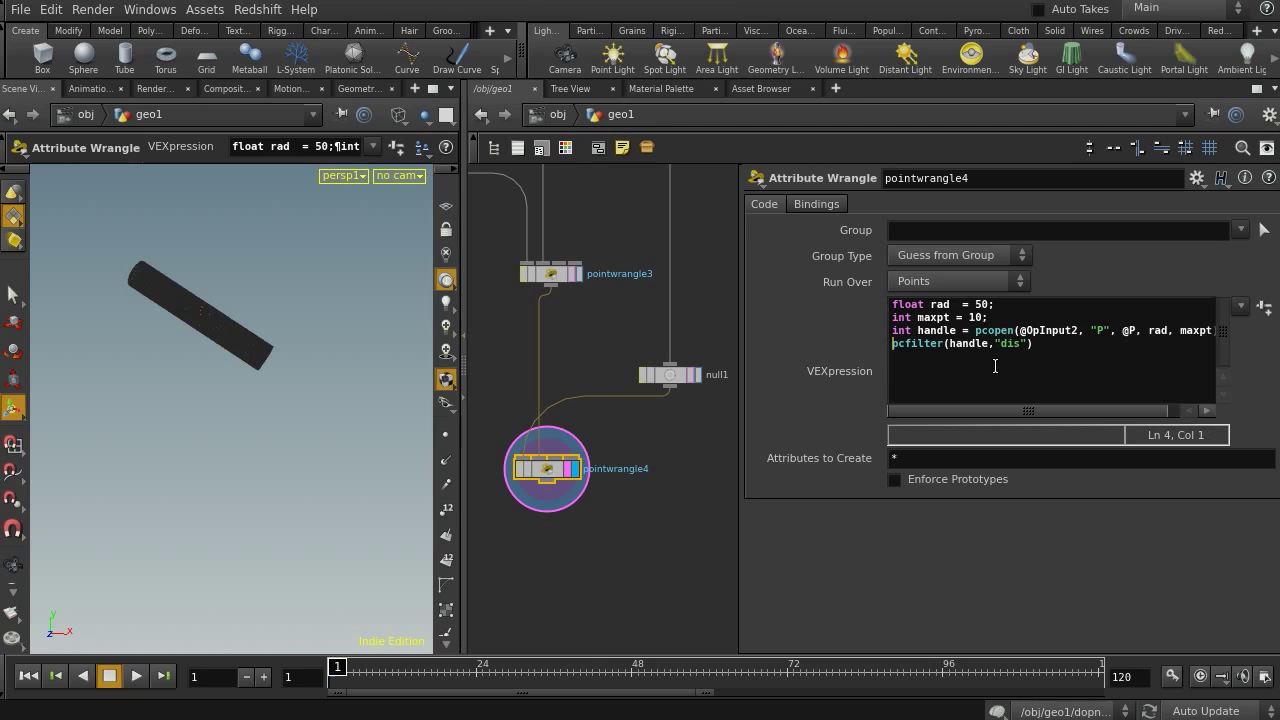
key("Return")
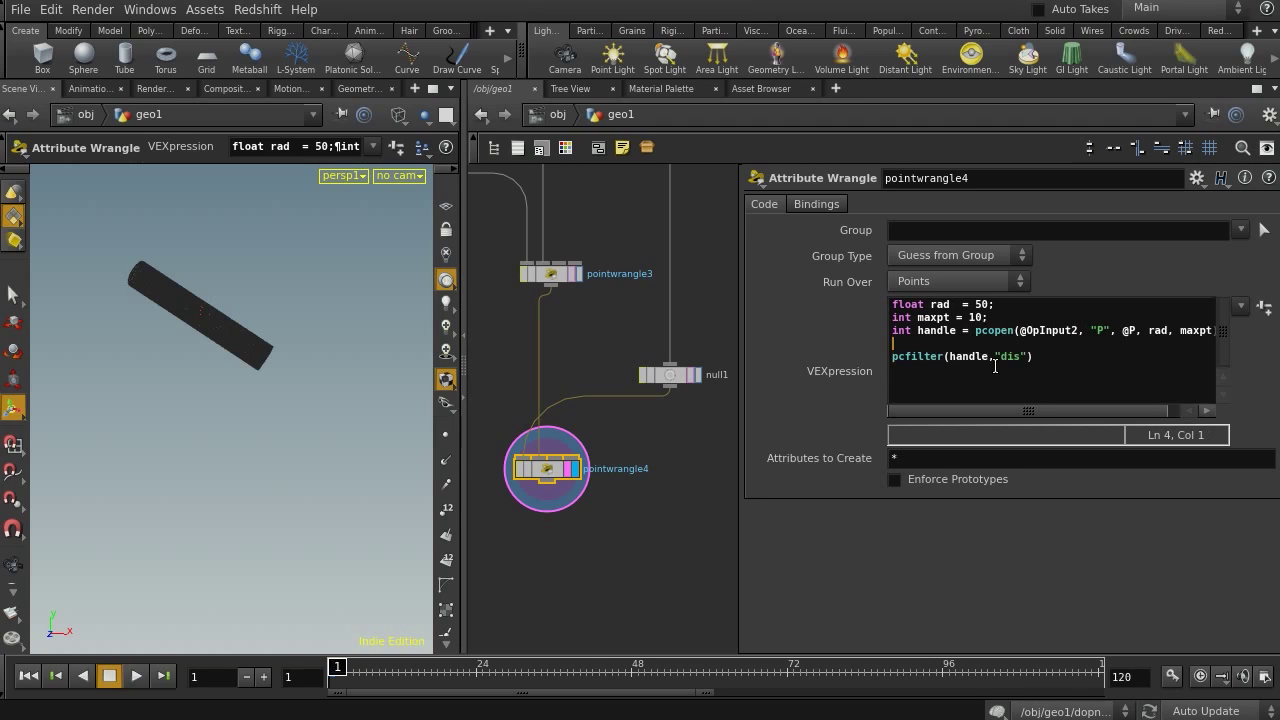
key("Return")
type("v")
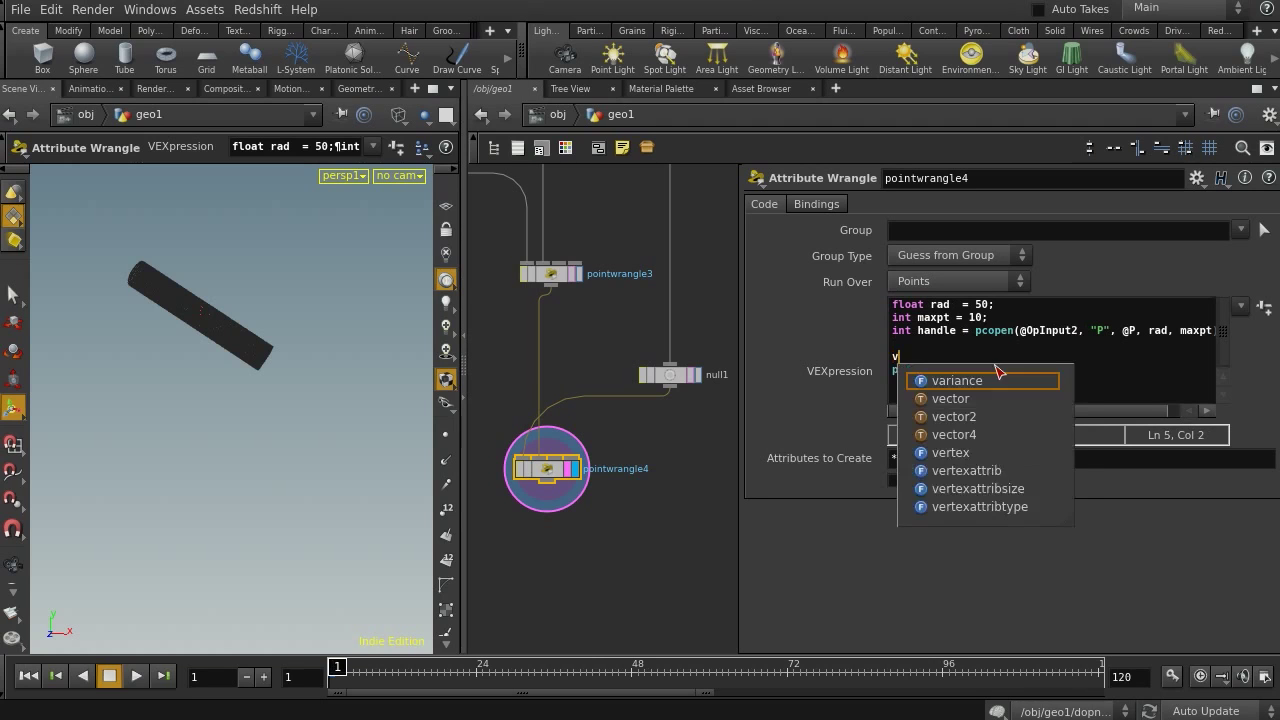
type("@tempdis")
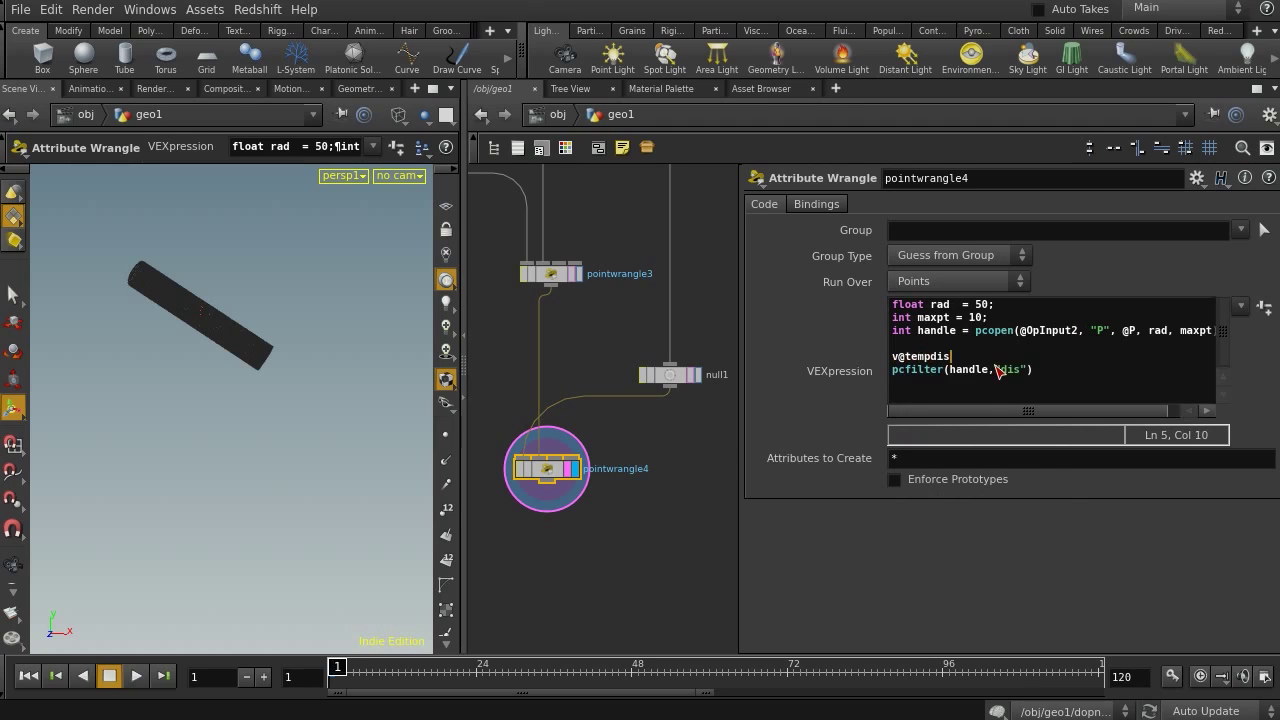
type(" = 0;")
key("Home")
type("@tempdis")
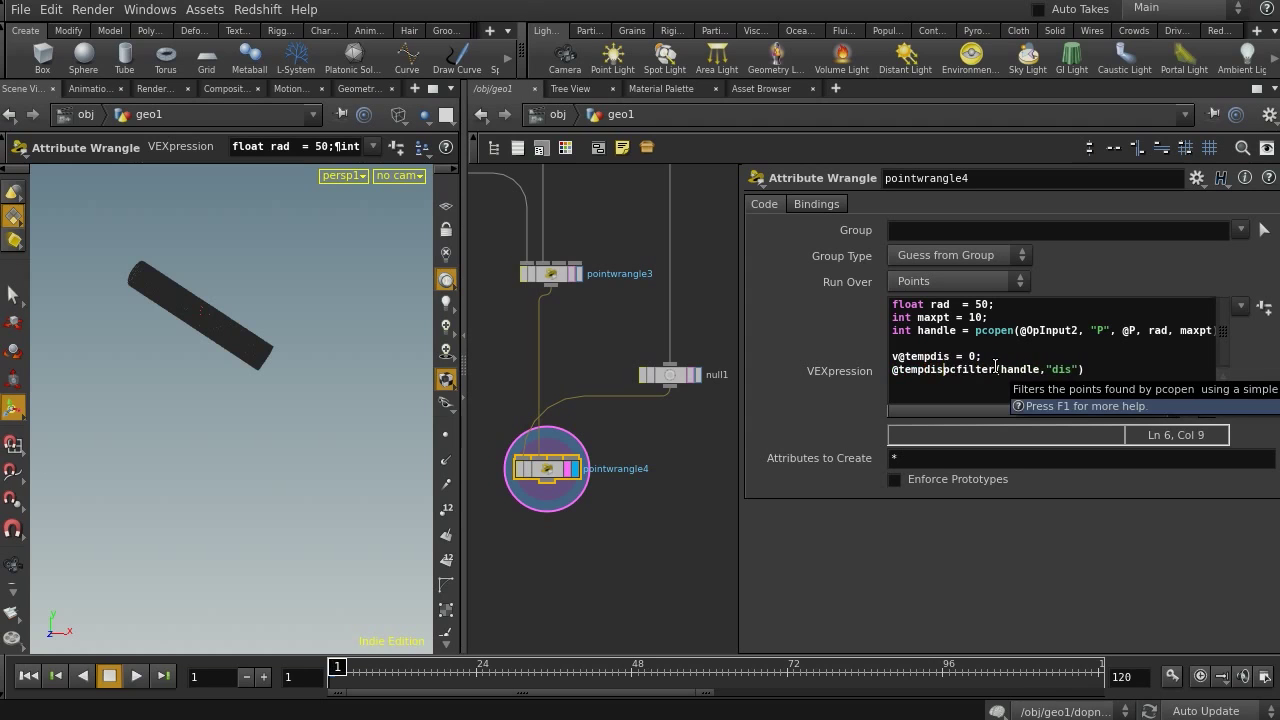
type(" =")
key("End")
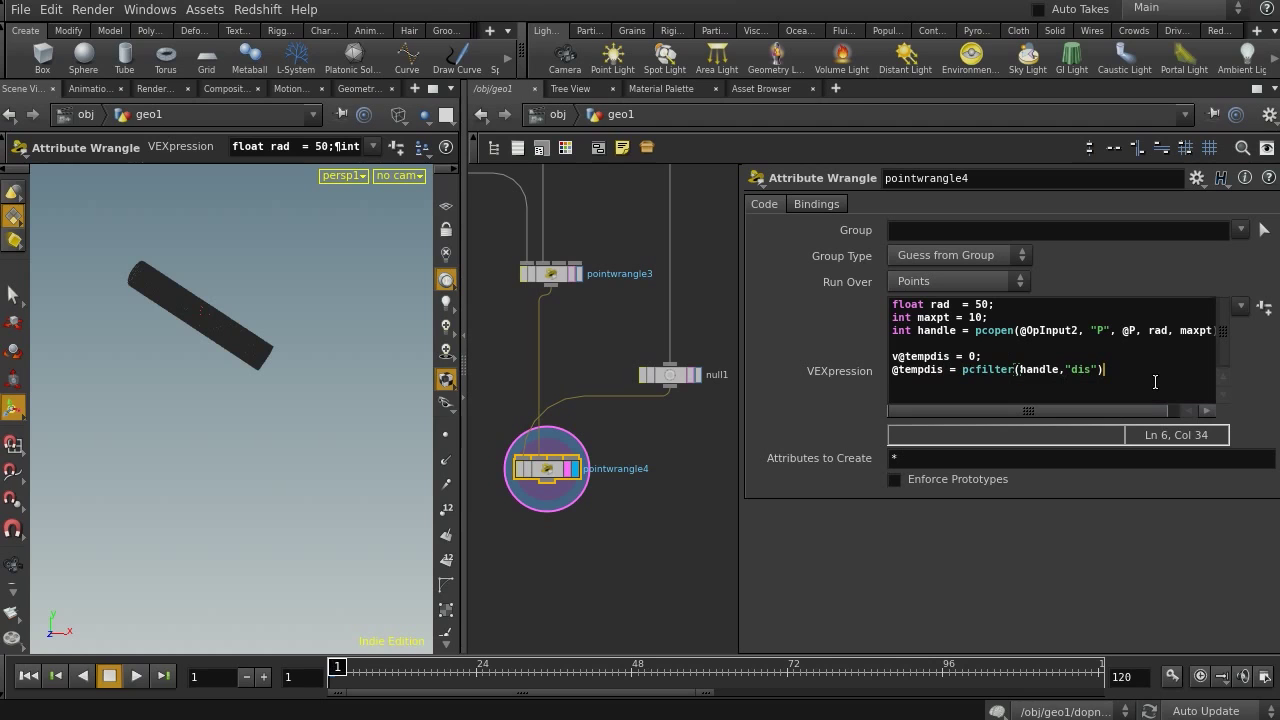
type(";")
Add `@N = pcfilter(handle,"N");` on the next line, reusing a copy of the pcfilter call with its attribute changed.
key("Return")
type("@N =")
left_click_drag(1152, 369, 960, 370)
key("ctrl+c")
left_click(942, 404)
key("ctrl+v")
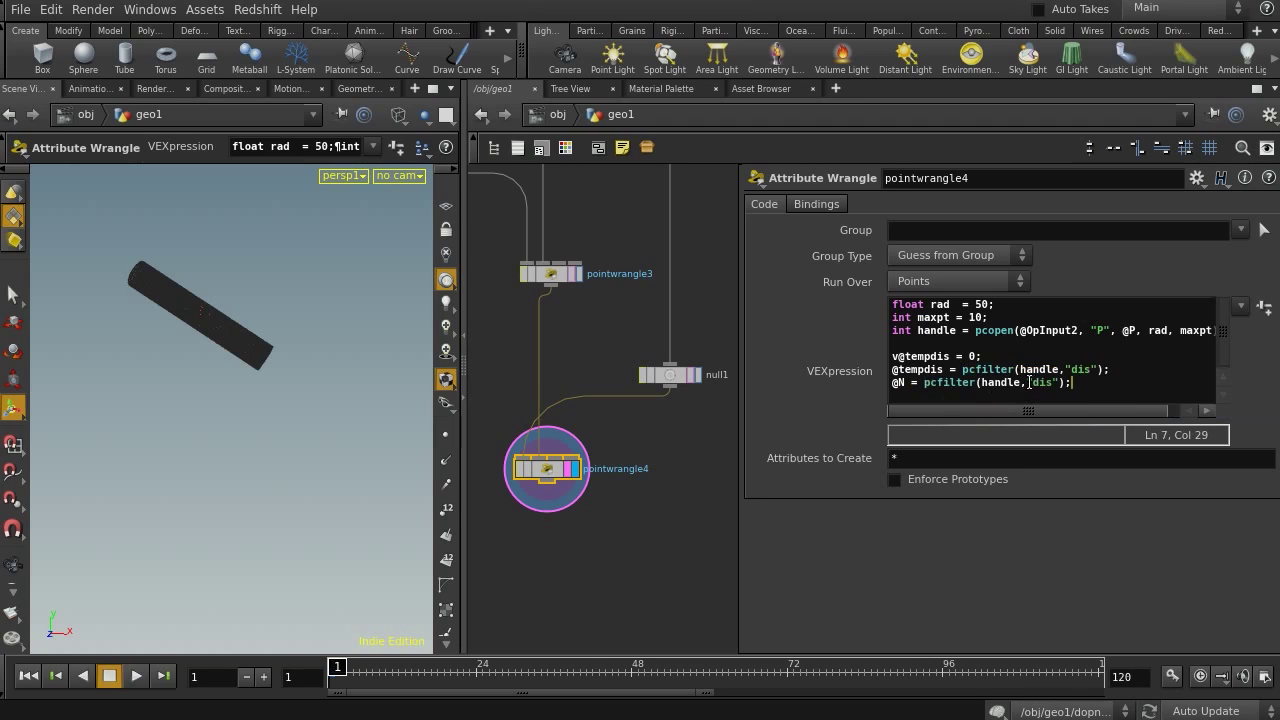
left_click_drag(1031, 382, 1055, 382)
type("N")
key("Return")
key("Return")
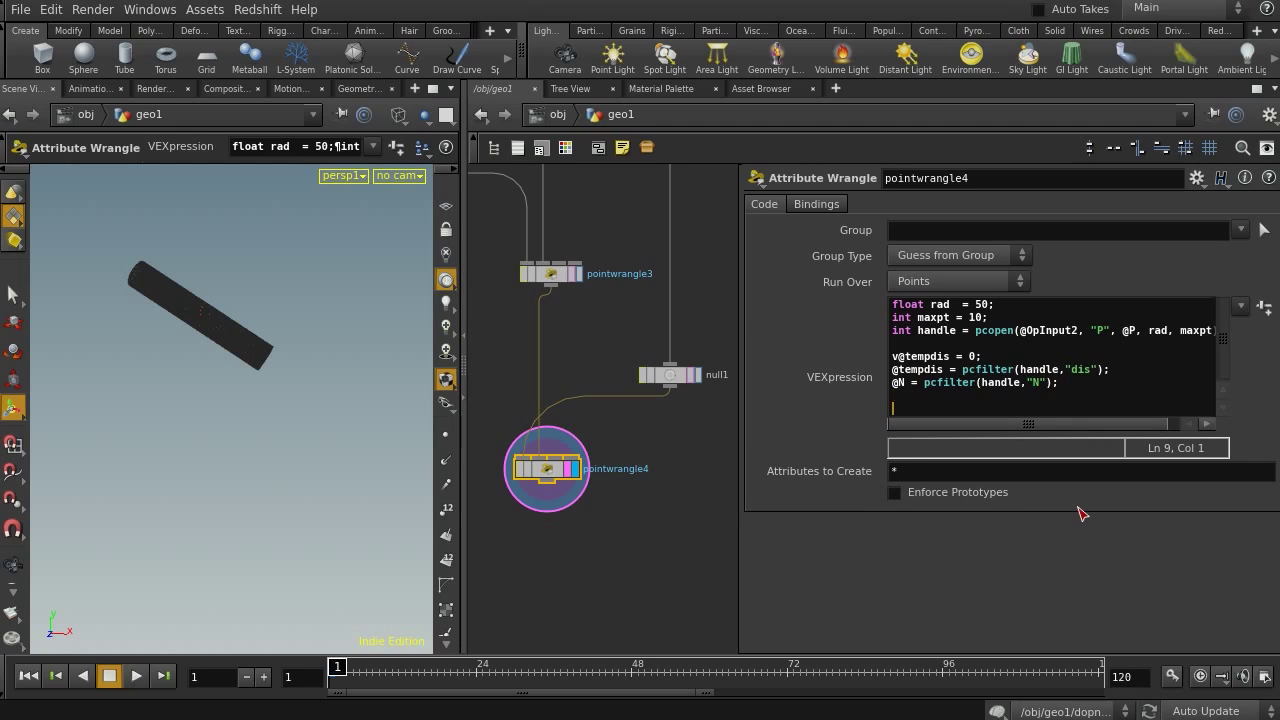
type("@")
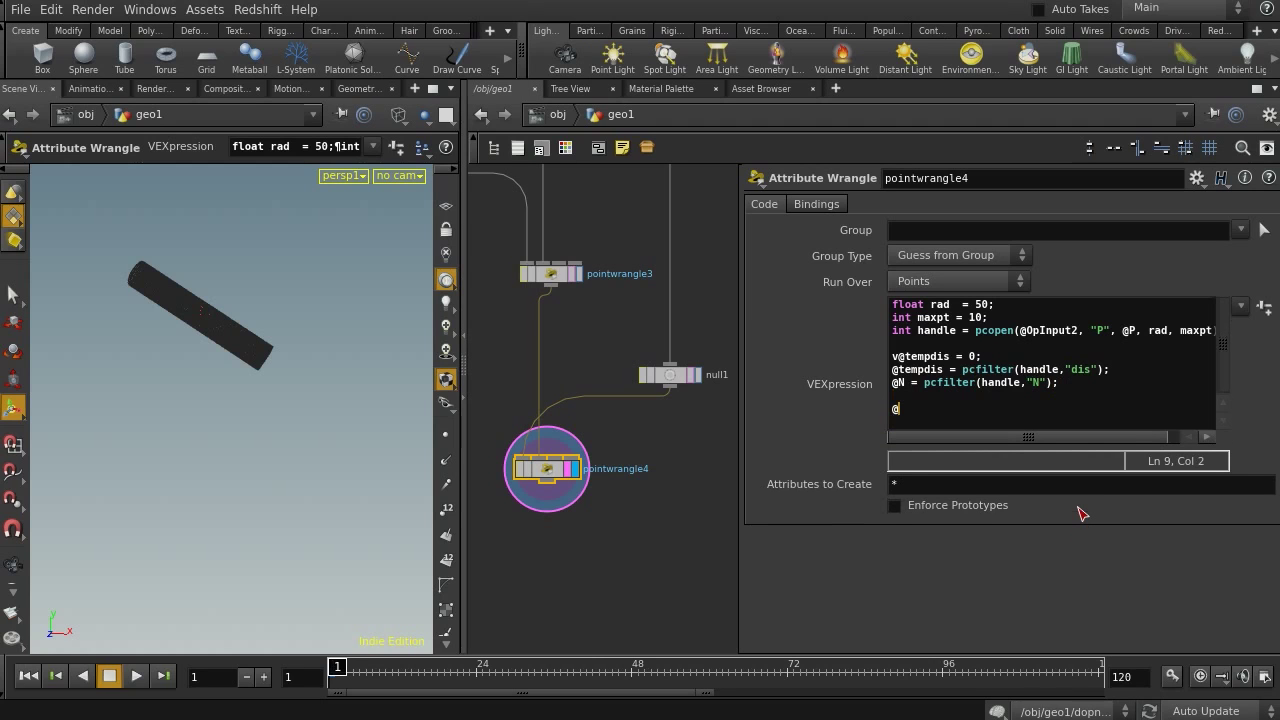
type("P = @P + @tempdis")
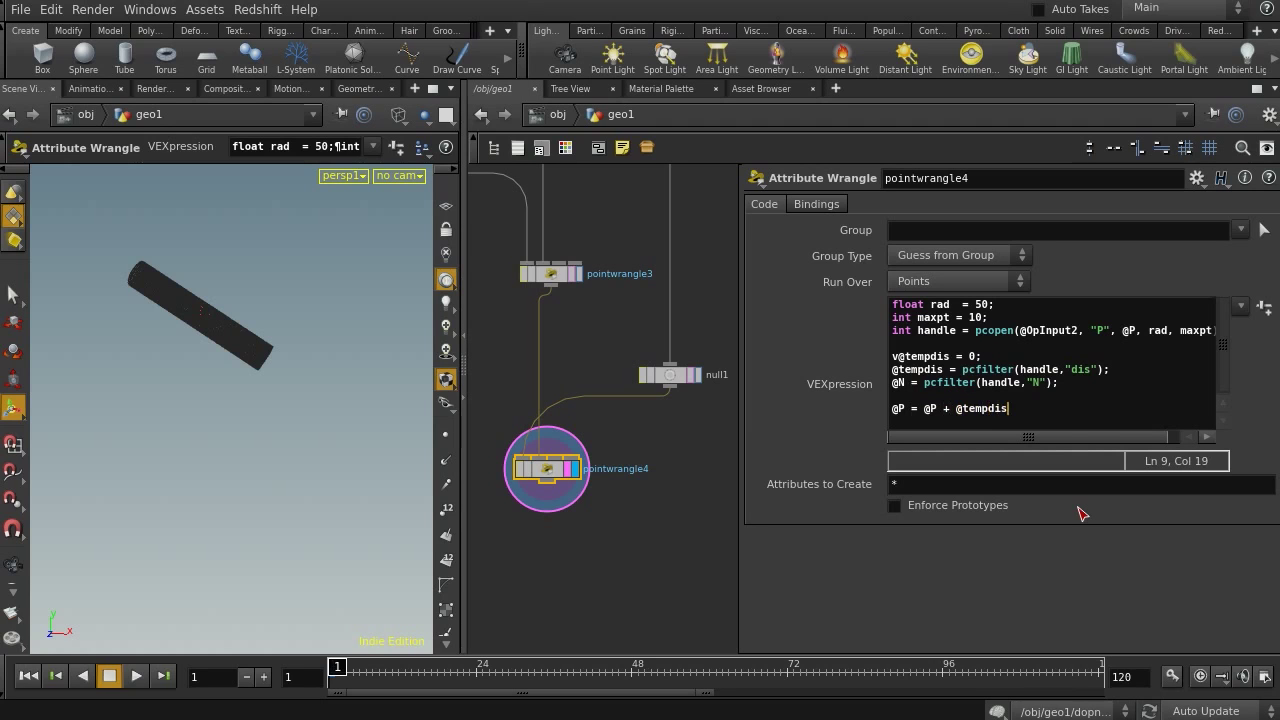
type(";")
Play the simulation to frame 28 and examine the bent knitted tube up close.
middle_click_drag(629, 523, 672, 455)
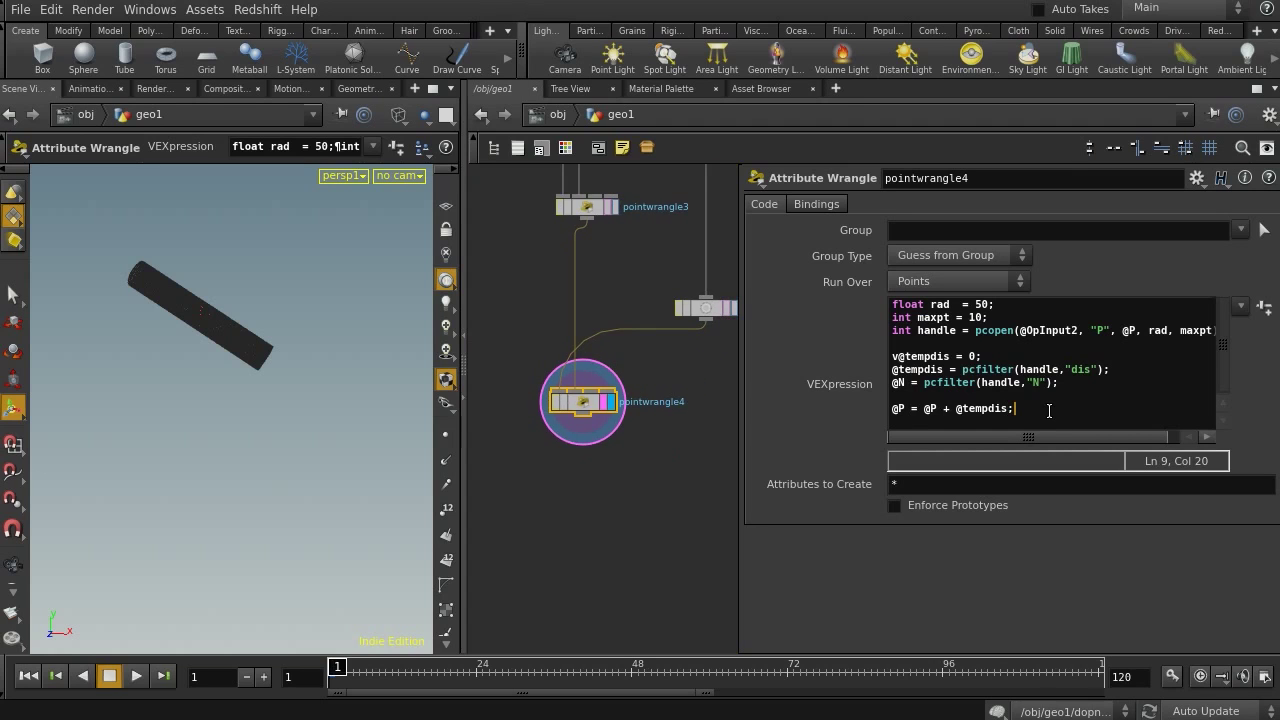
middle_click_drag(606, 529, 577, 477)
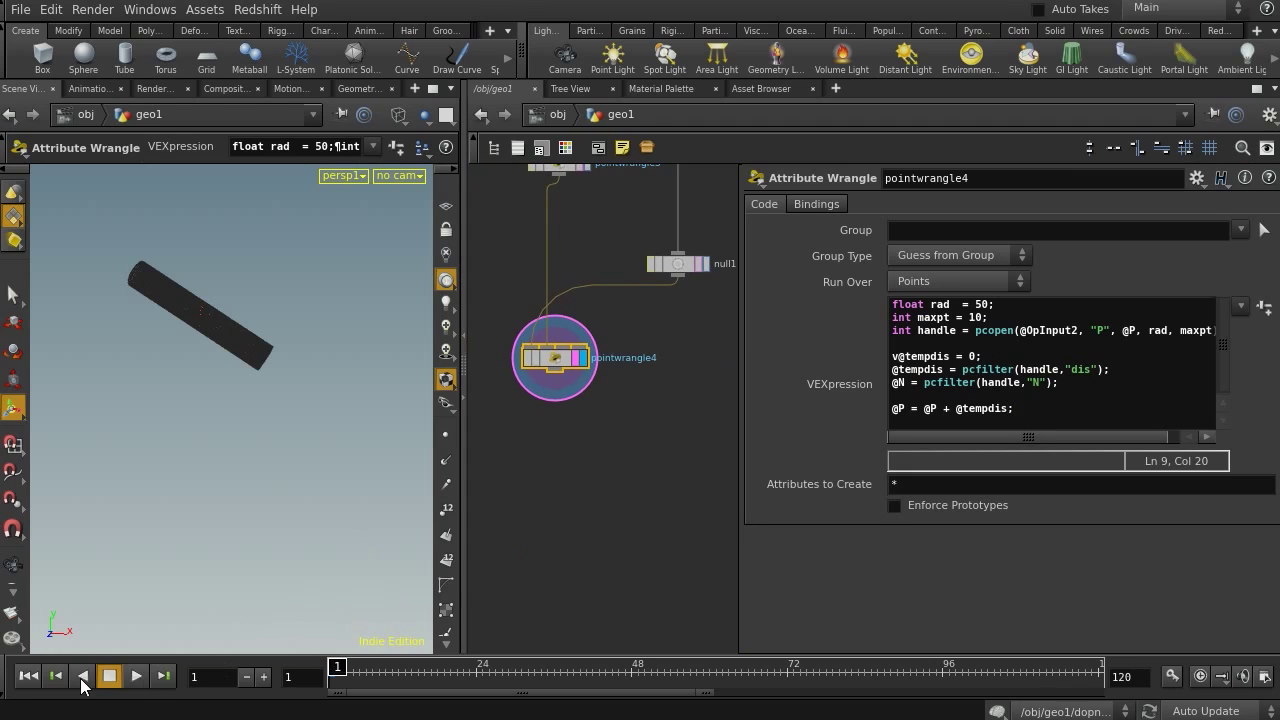
left_click(136, 676)
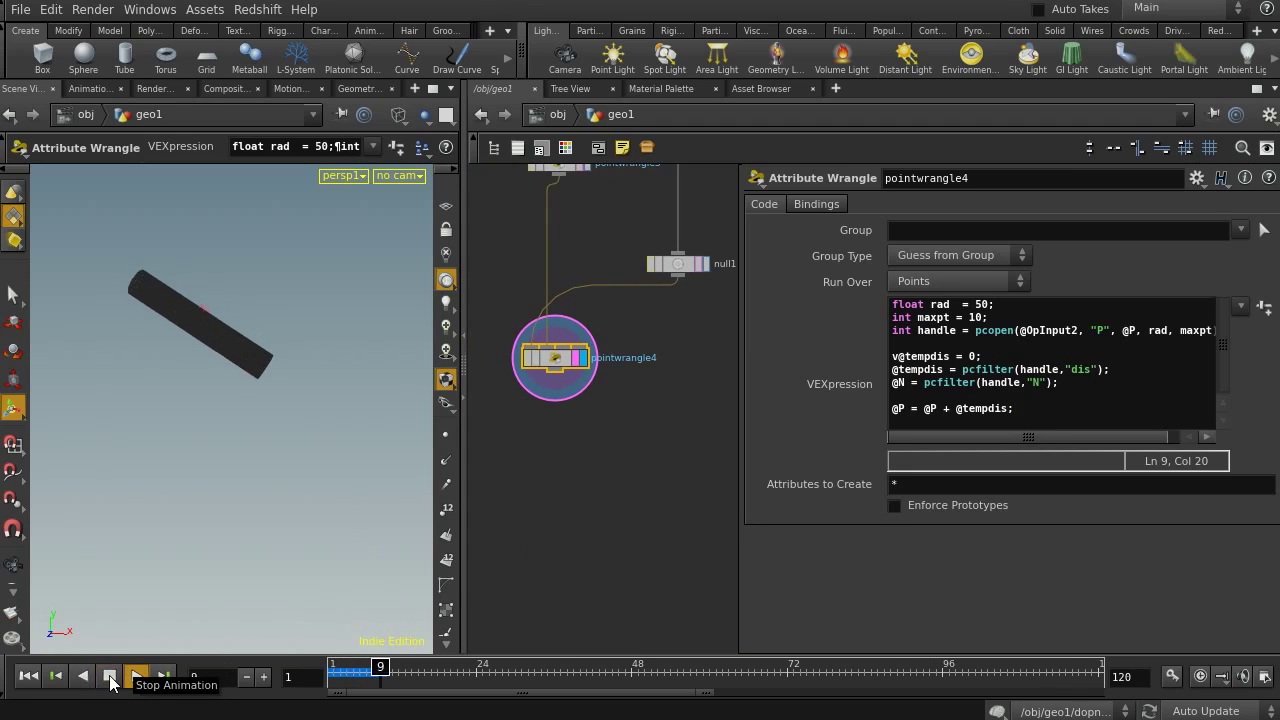
left_click(110, 677)
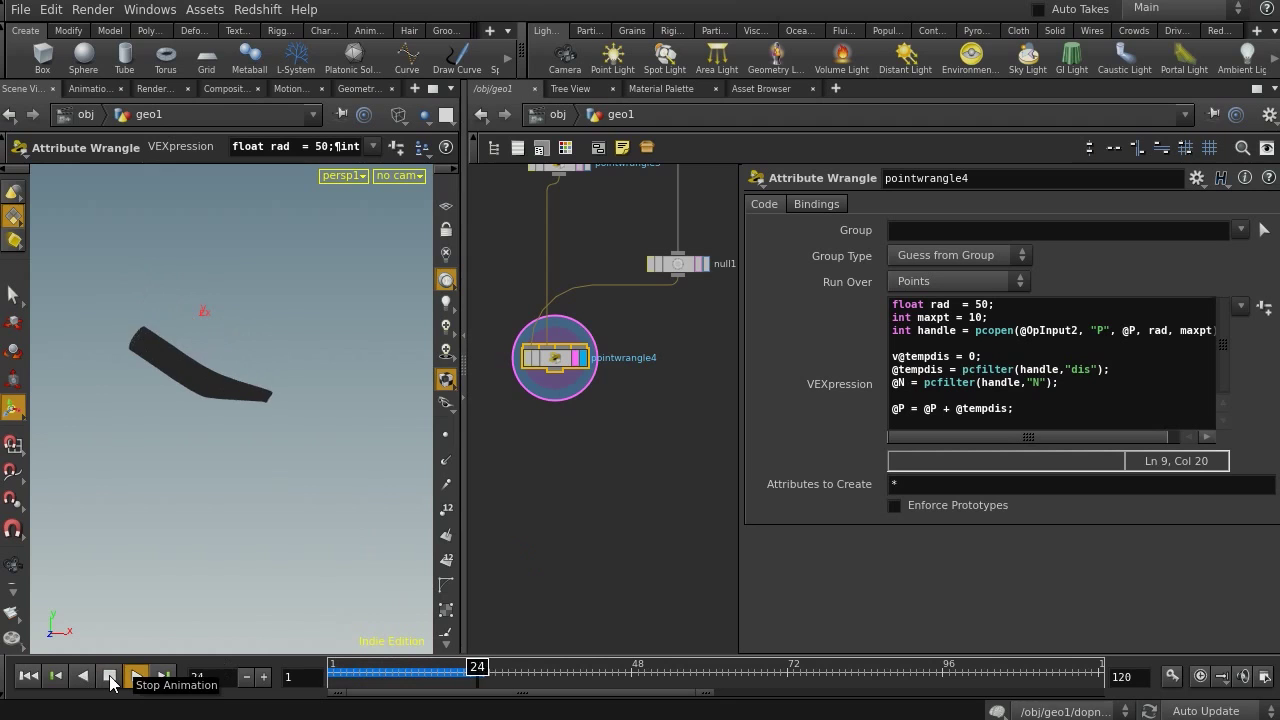
middle_click_drag(643, 391, 639, 541)
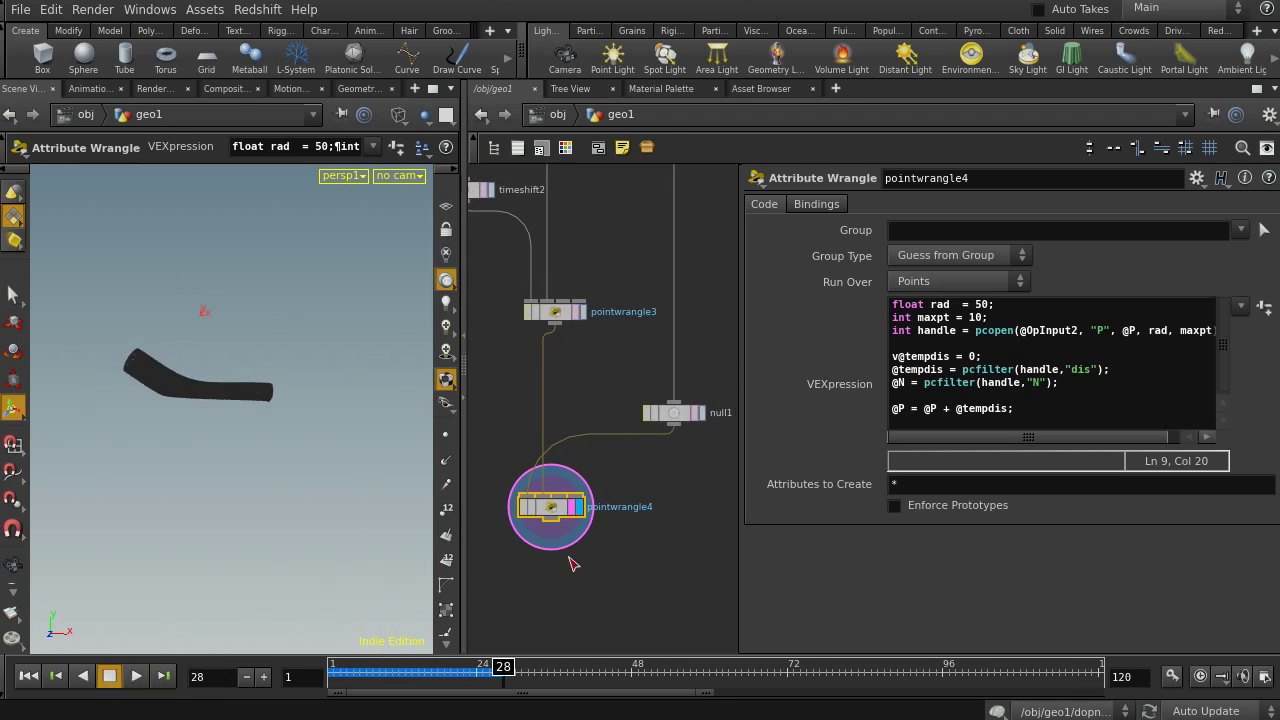
left_click_drag(462, 472, 585, 484)
right_click_drag(264, 368, 531, 369)
left_click_drag(531, 369, 490, 421)
scroll(386, 537, "up", 3)
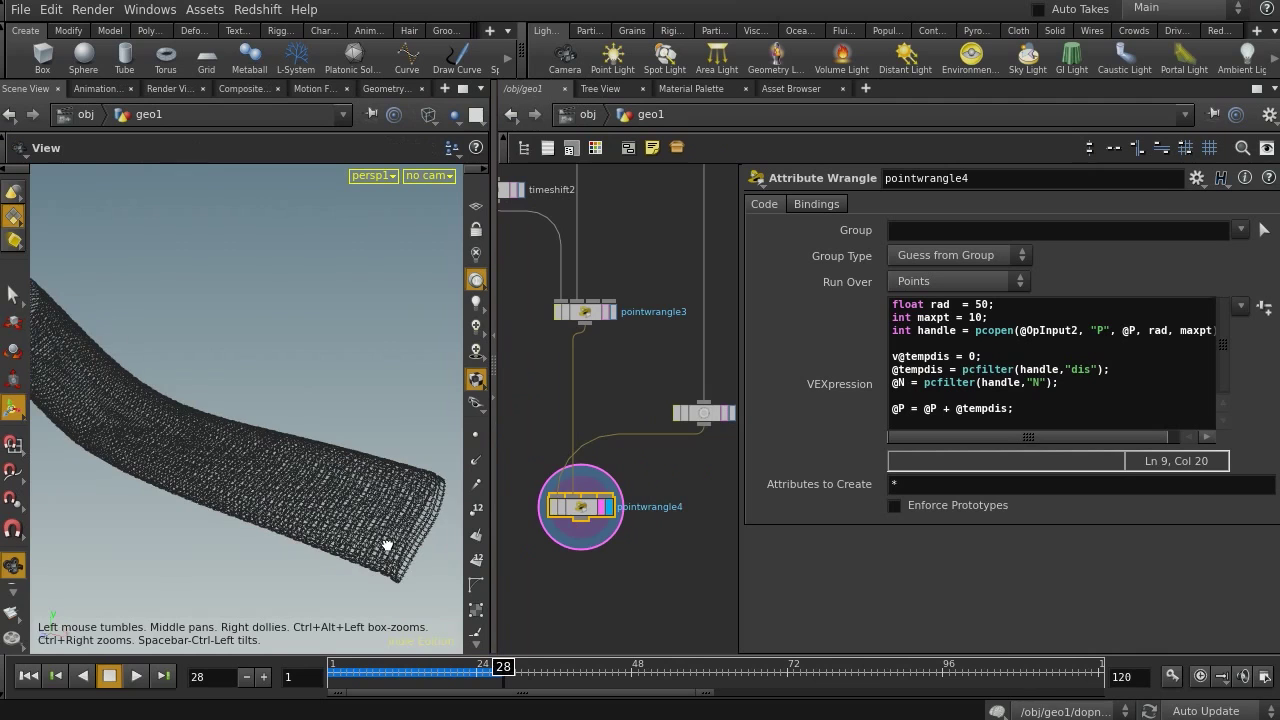
Display the simulated base tube from dopimport1 for comparison, and switch the display back to the knitted tube at pointwrangle4.
middle_click_drag(640, 363, 697, 552)
left_click(667, 231)
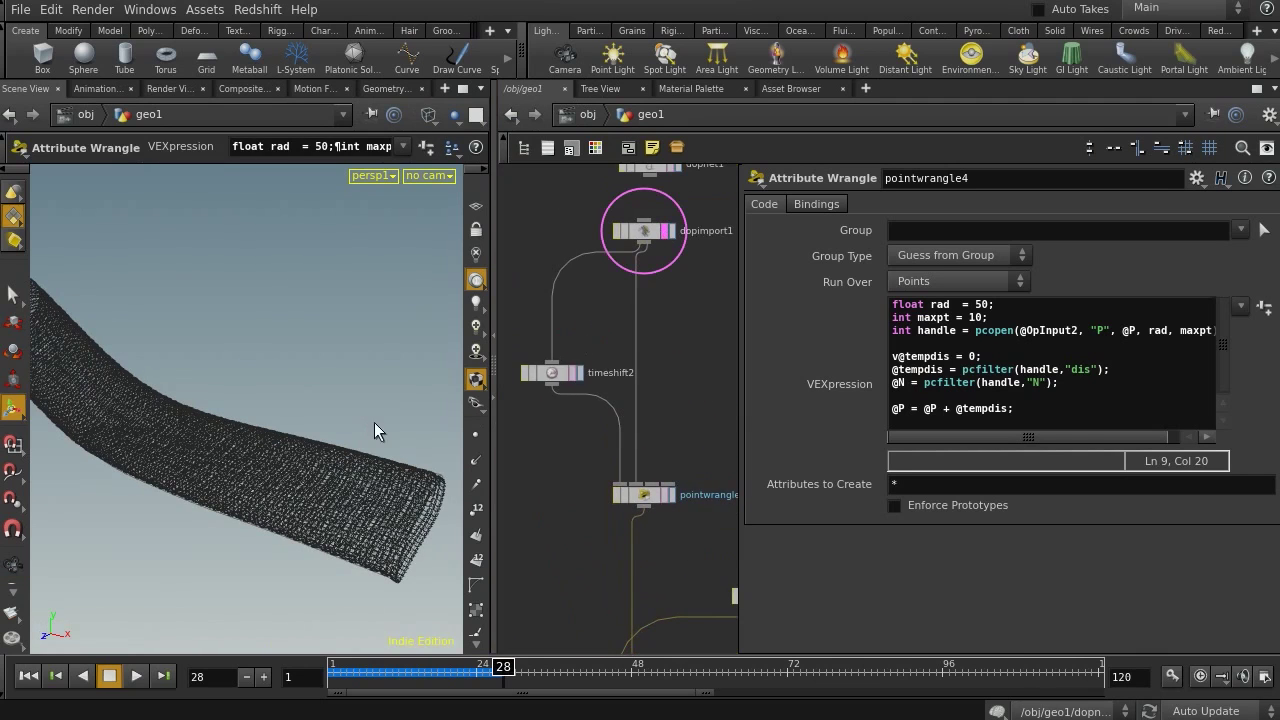
left_click(669, 231)
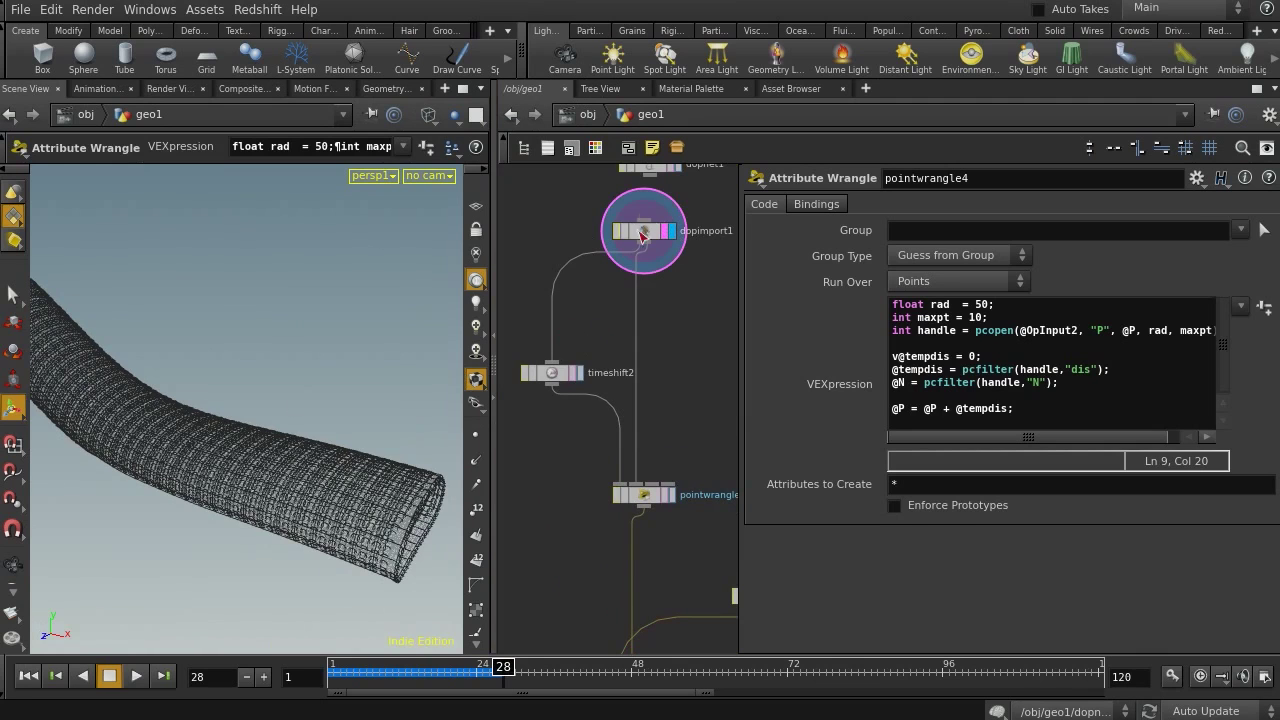
left_click(644, 236)
middle_click_drag(664, 534, 670, 280)
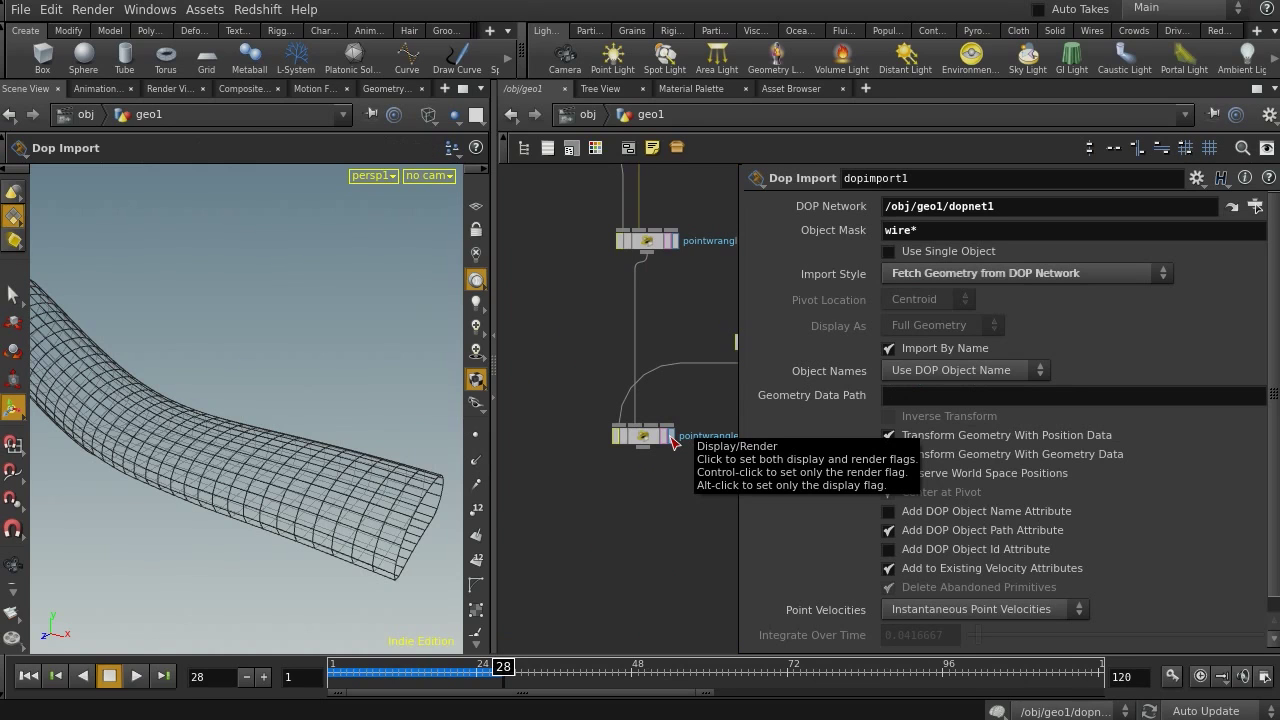
left_click(672, 441)
left_click(643, 436)
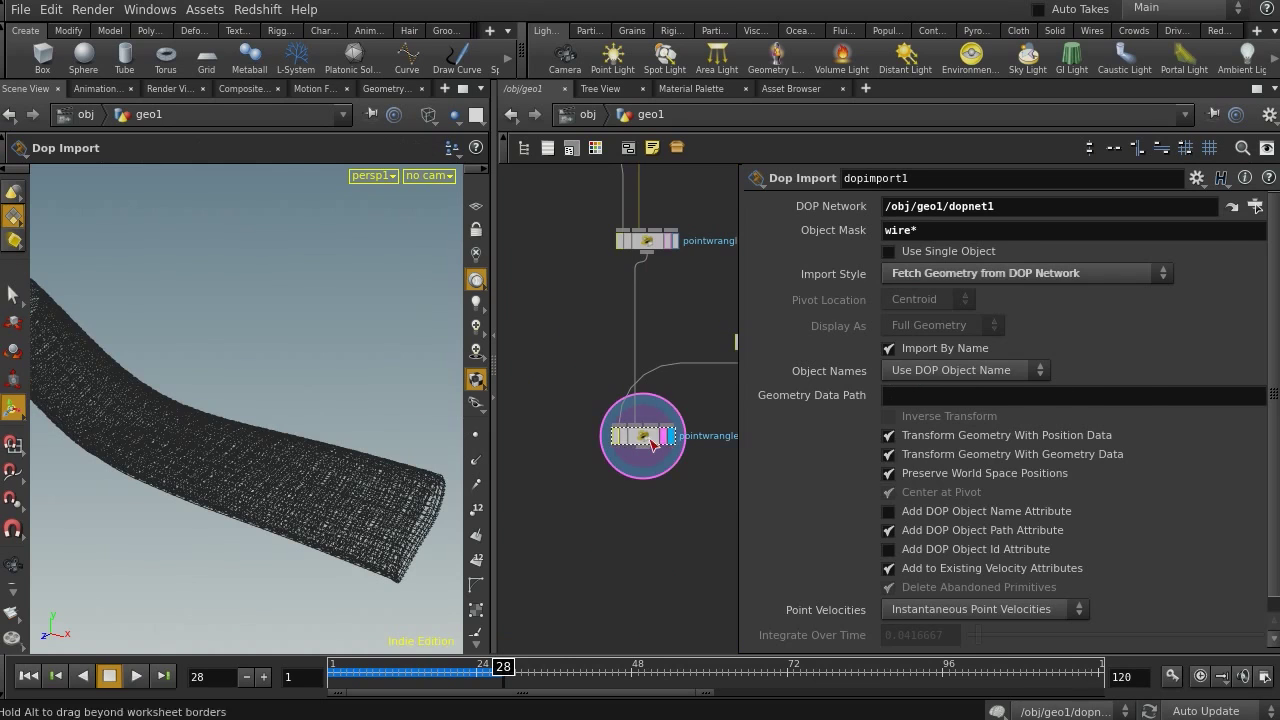
Play the deformation of the whole knitted tube and return the timeline to frame 1.
left_click_drag(337, 449, 243, 451)
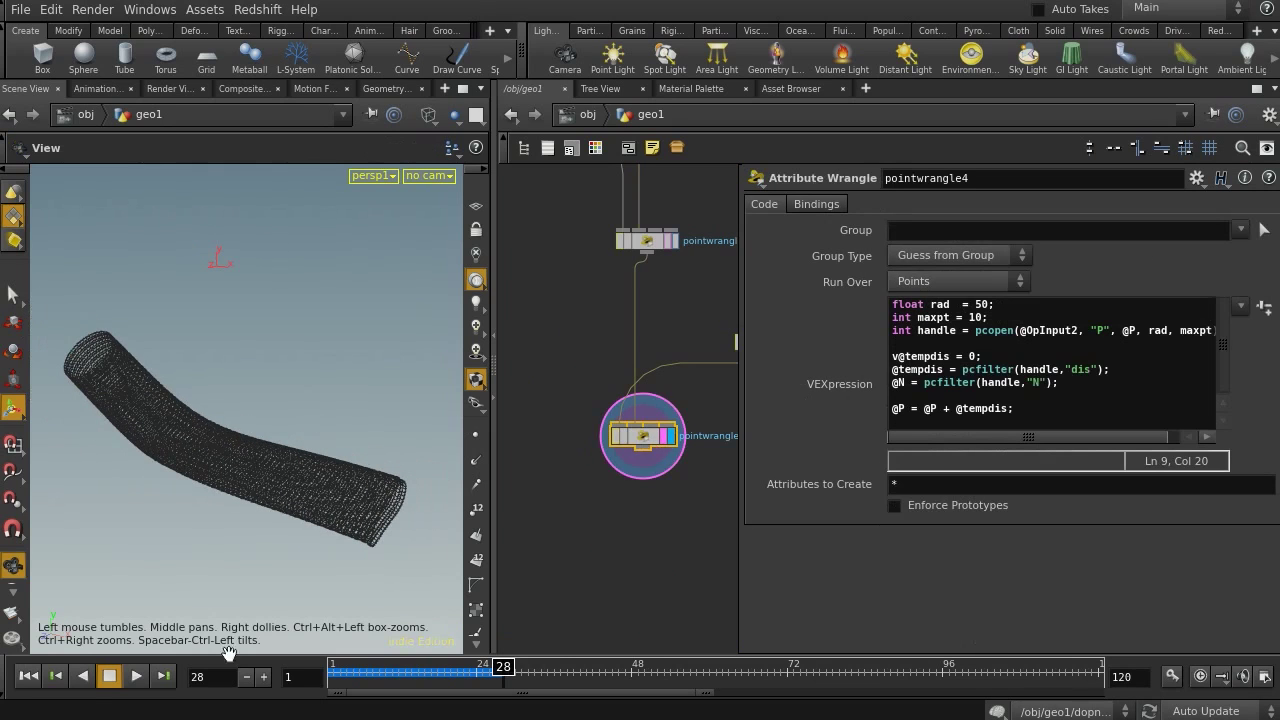
left_click(137, 677)
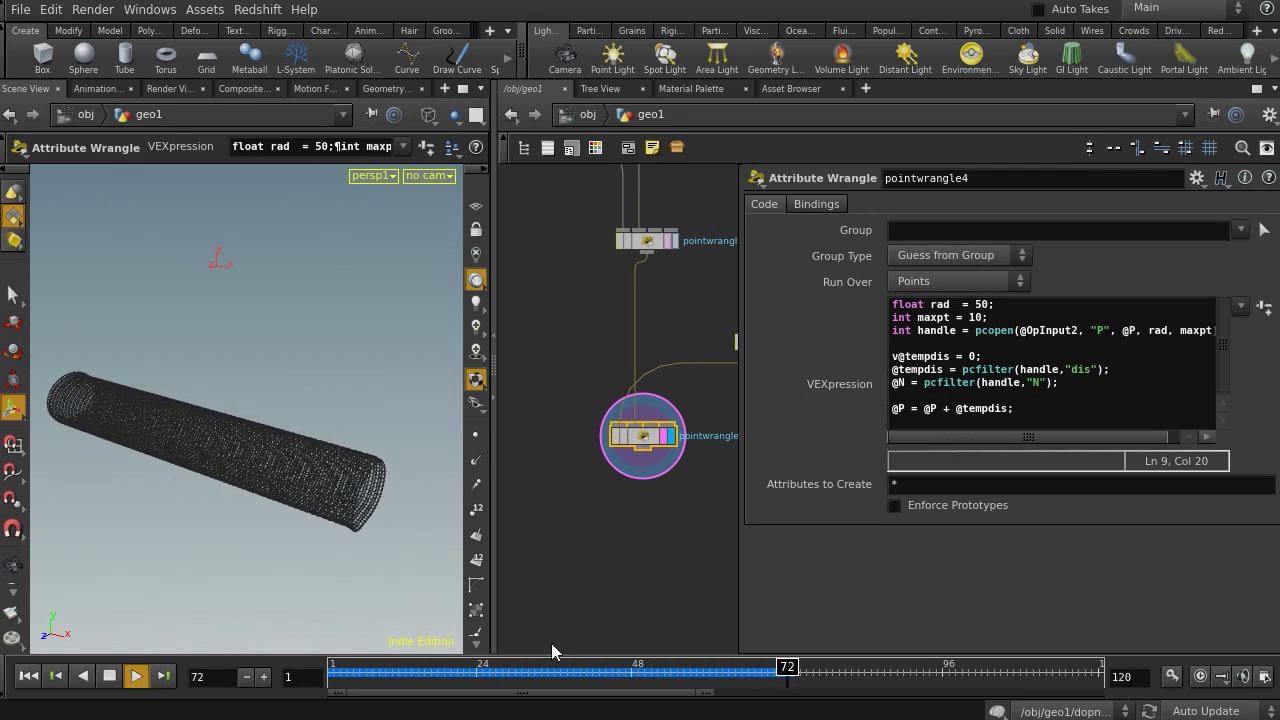
mouse_move(556, 682)
left_mouse_down()
mouse_move(350, 678)
mouse_move(722, 676)
mouse_move(363, 676)
mouse_move(229, 642)
left_mouse_up()
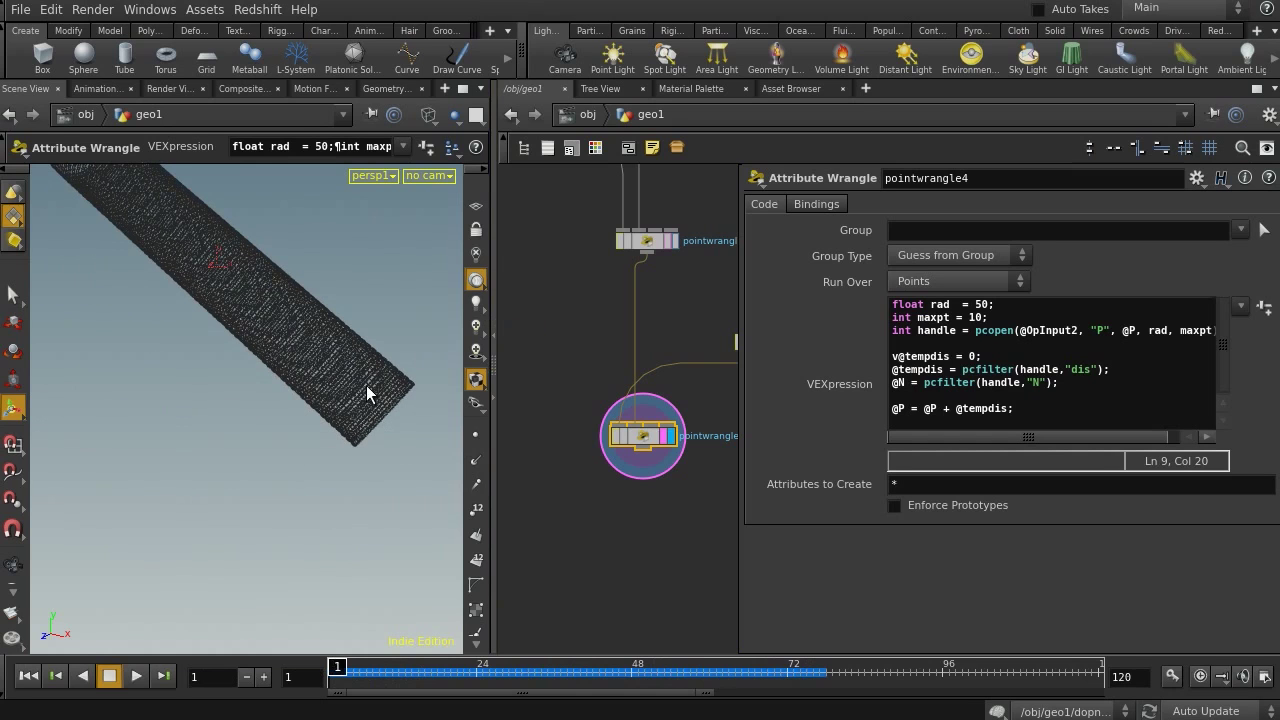
Add a Solid Object node inside dopnet1 and read the description of its Embedded Geometry parameter.
middle_click_drag(594, 268, 617, 579)
double_click(687, 228)
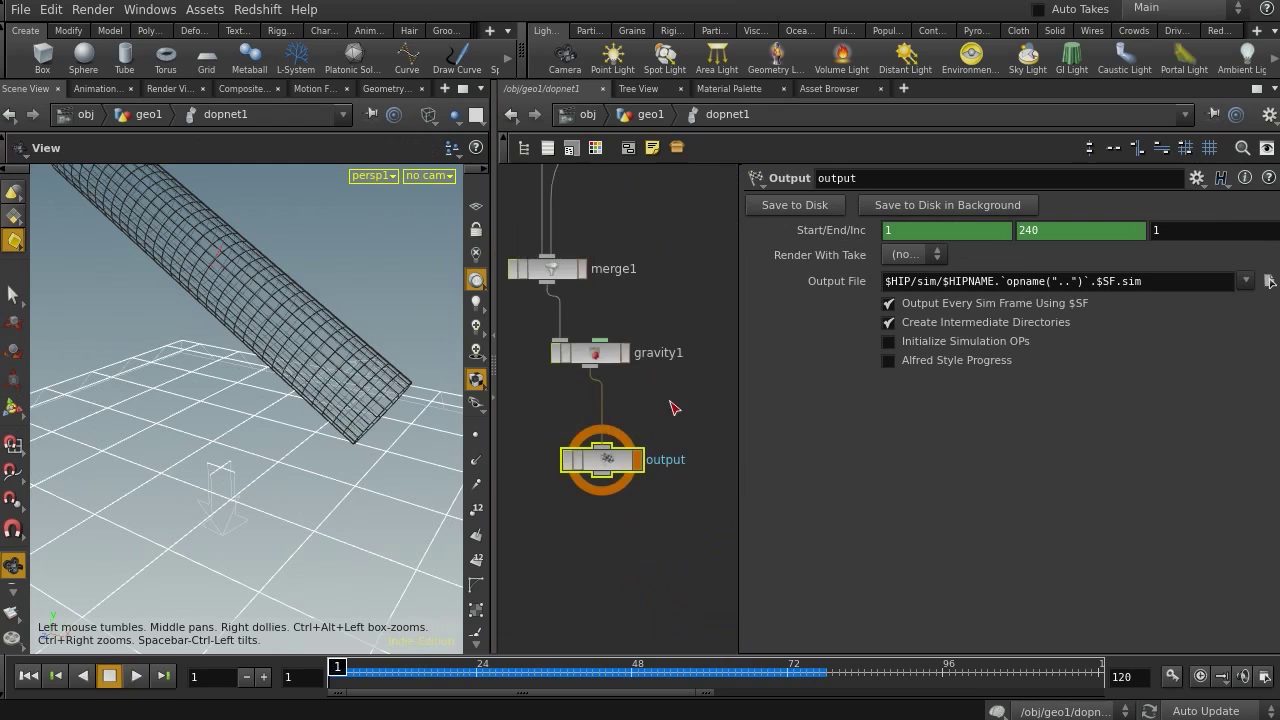
middle_click_drag(668, 403, 554, 673)
key("Tab")
type("solid")
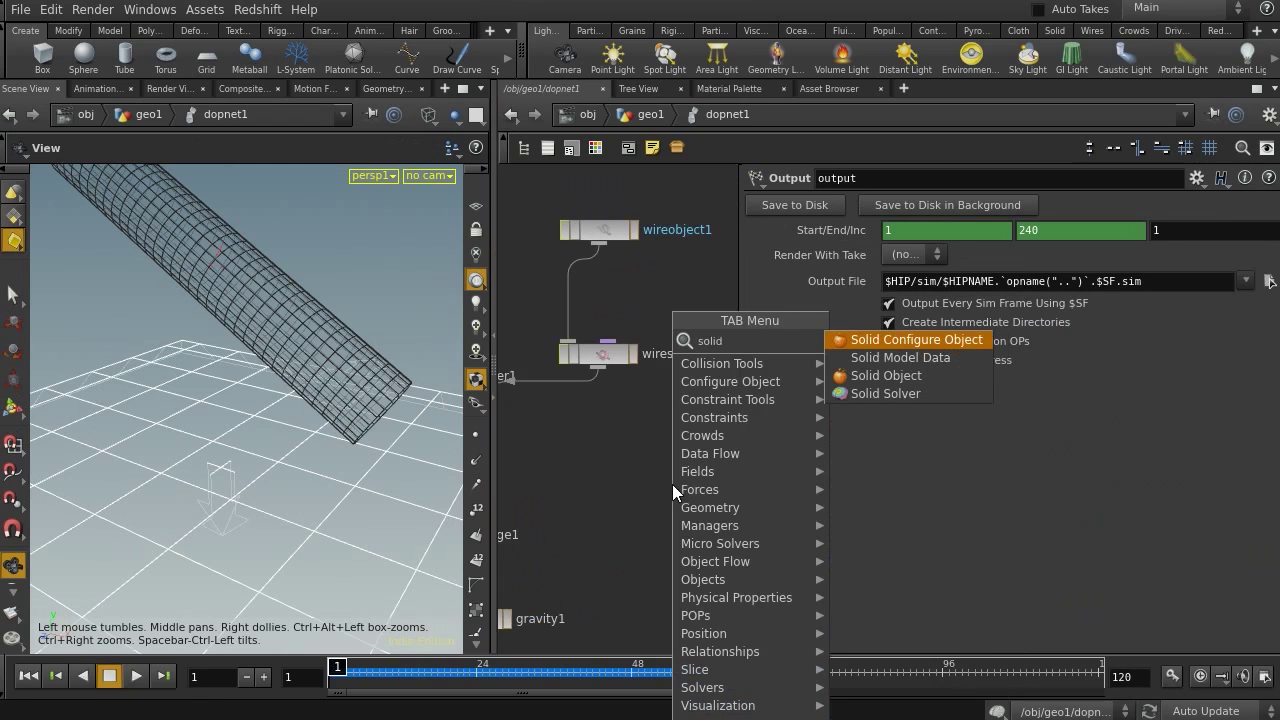
key("Down")
key("Down")
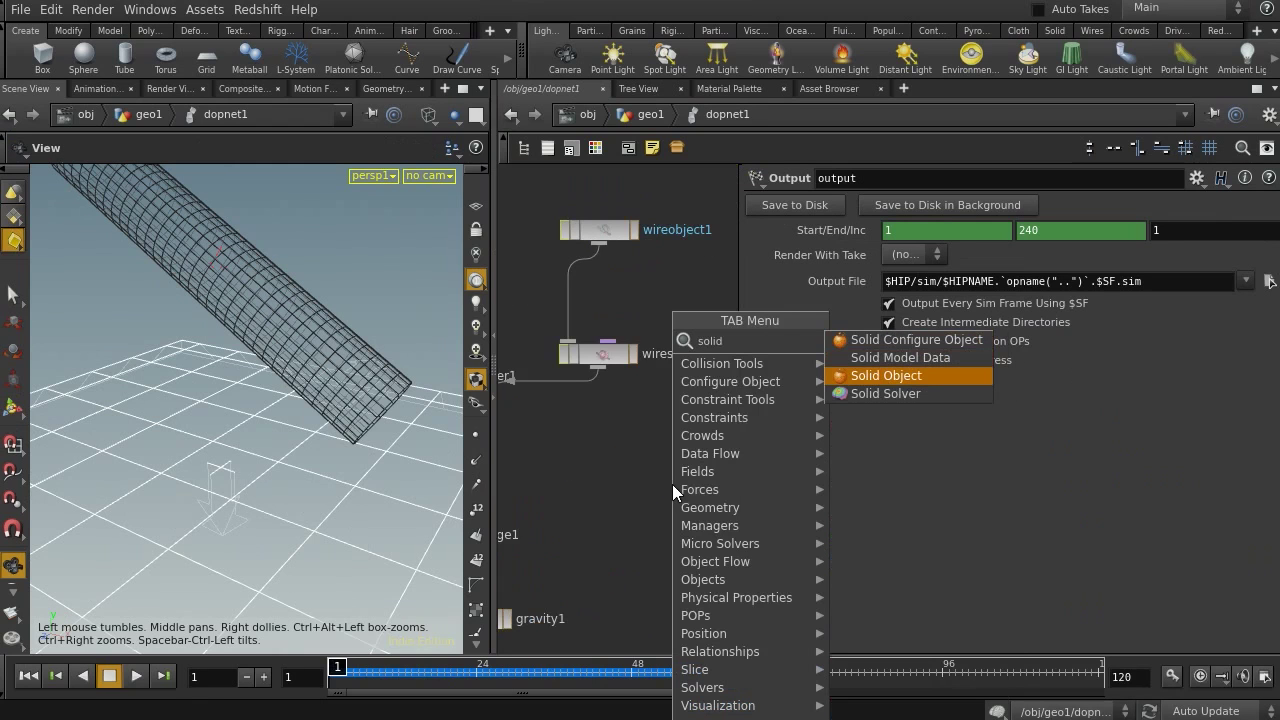
key("Return")
left_click(668, 490)
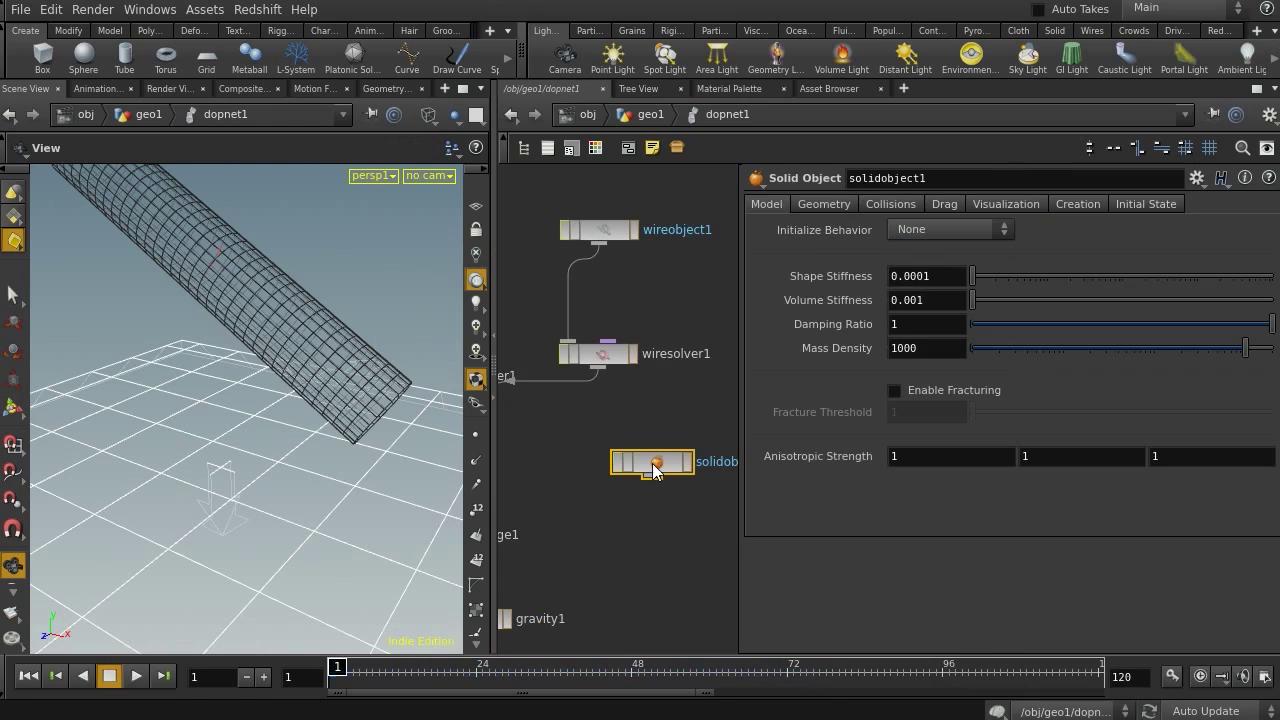
left_click(824, 206)
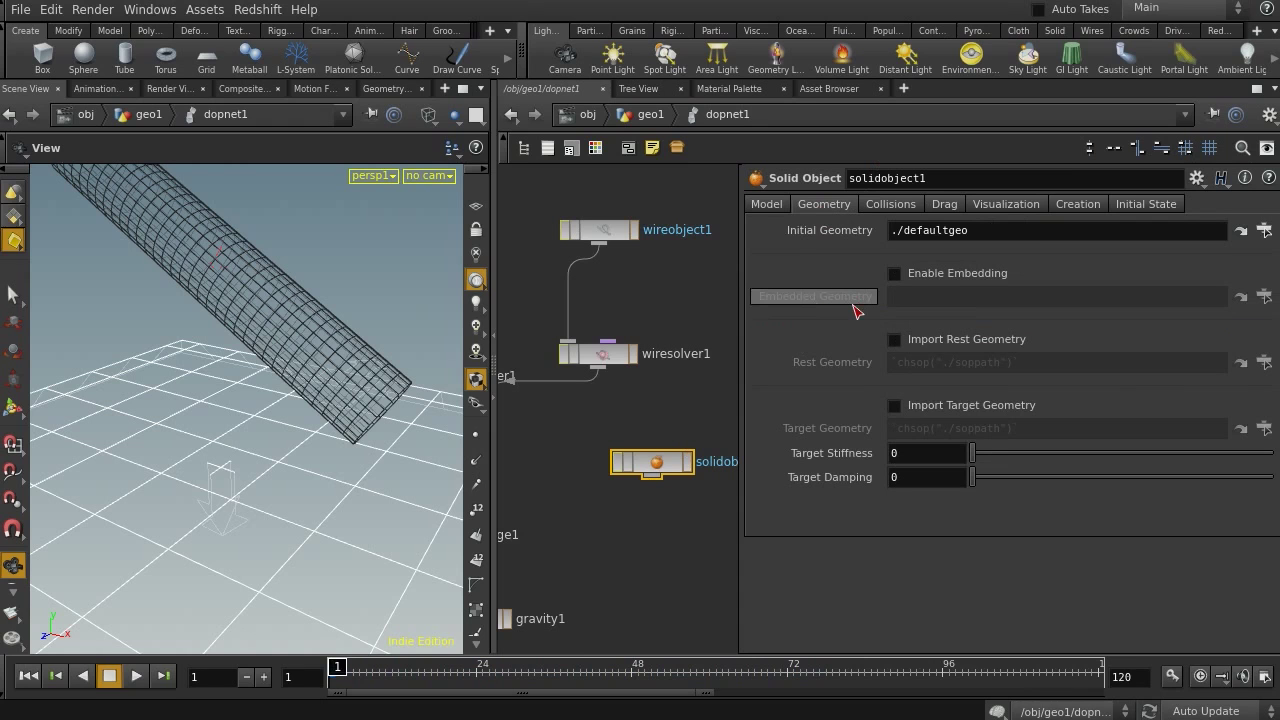
mouse_move(855, 311)
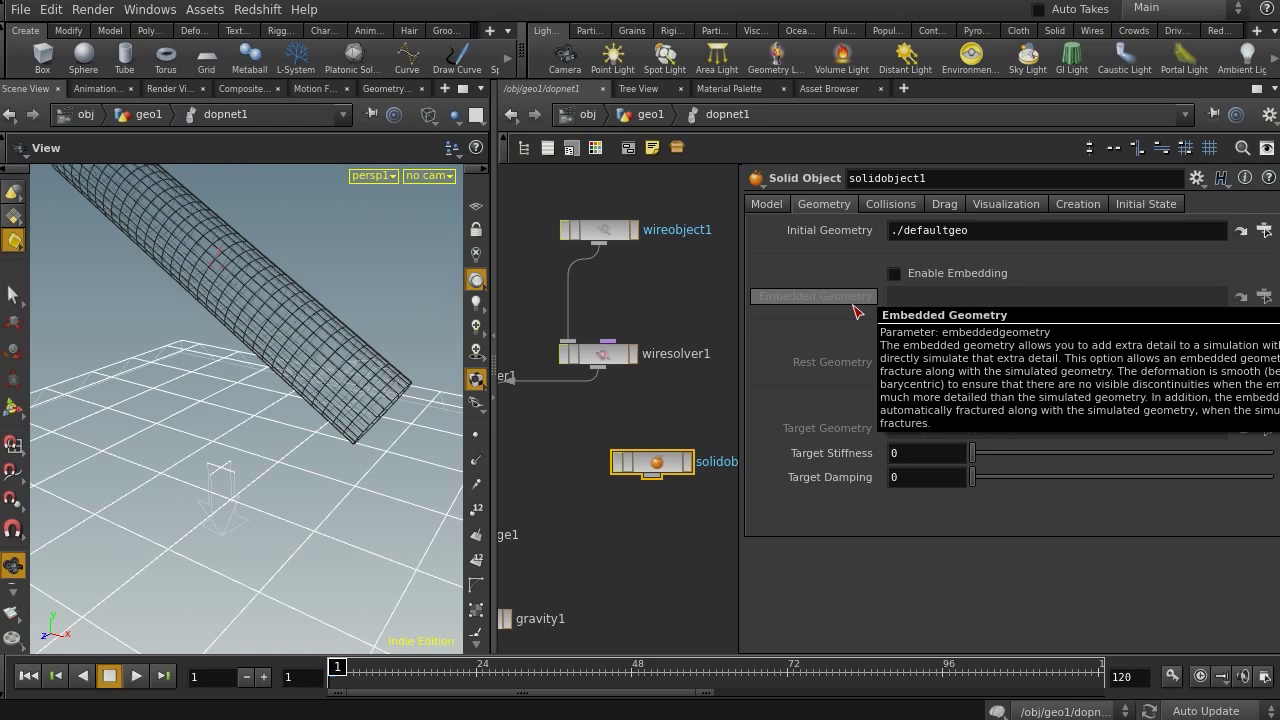
Return to the geo1 network, select pointwrangle4, and play the knitted tube's animation to frame 41.
left_click(648, 114)
middle_click_drag(678, 480, 652, 260)
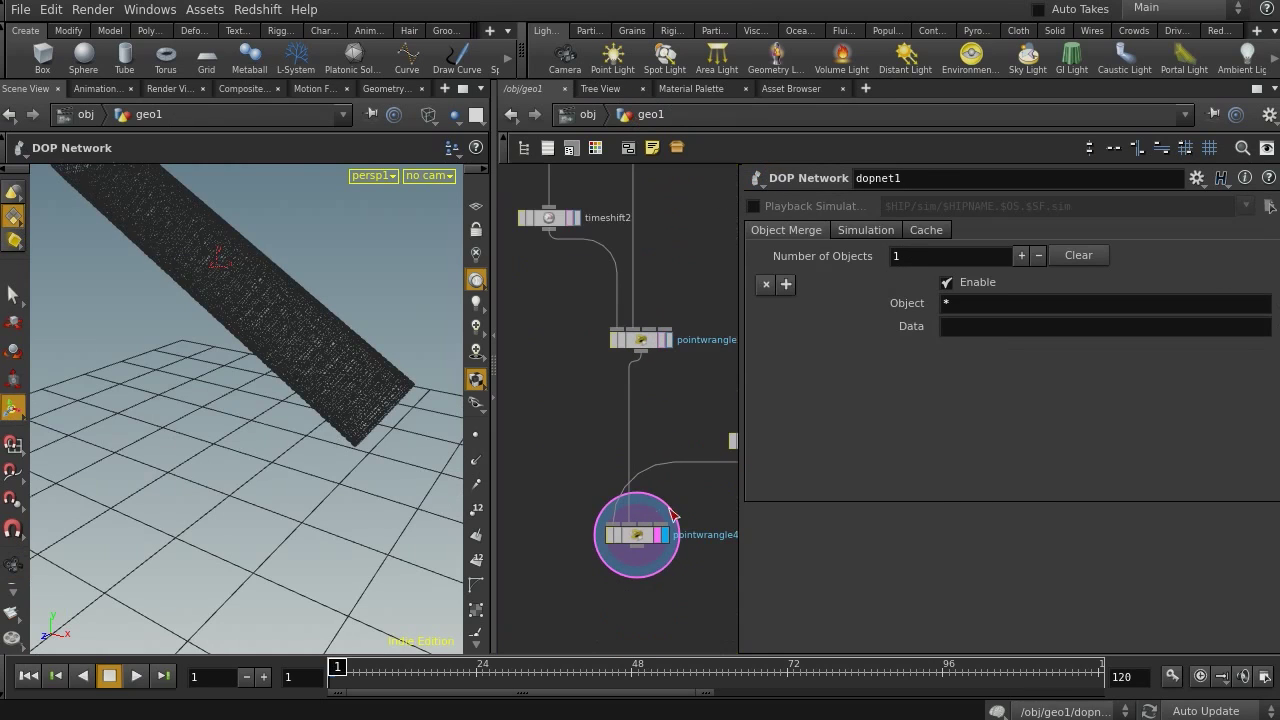
middle_click_drag(670, 510, 613, 359)
left_click_drag(649, 469, 577, 366)
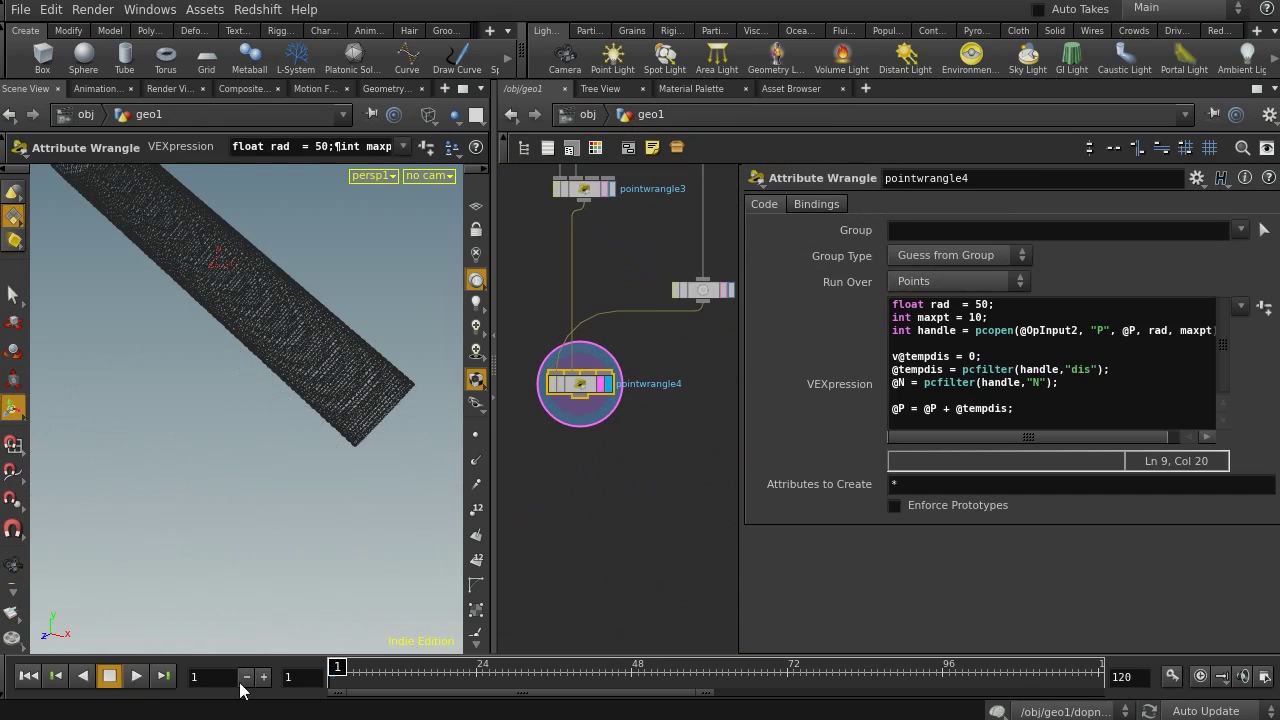
left_click(136, 676)
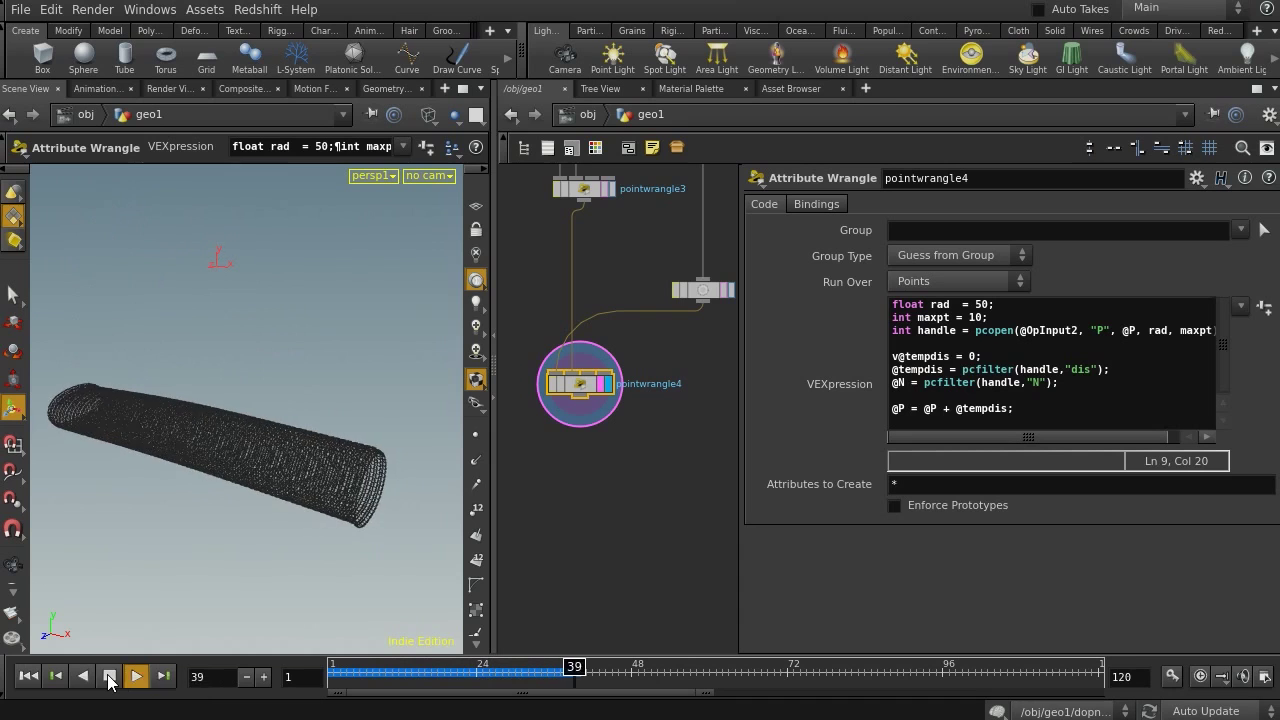
left_click(110, 677)
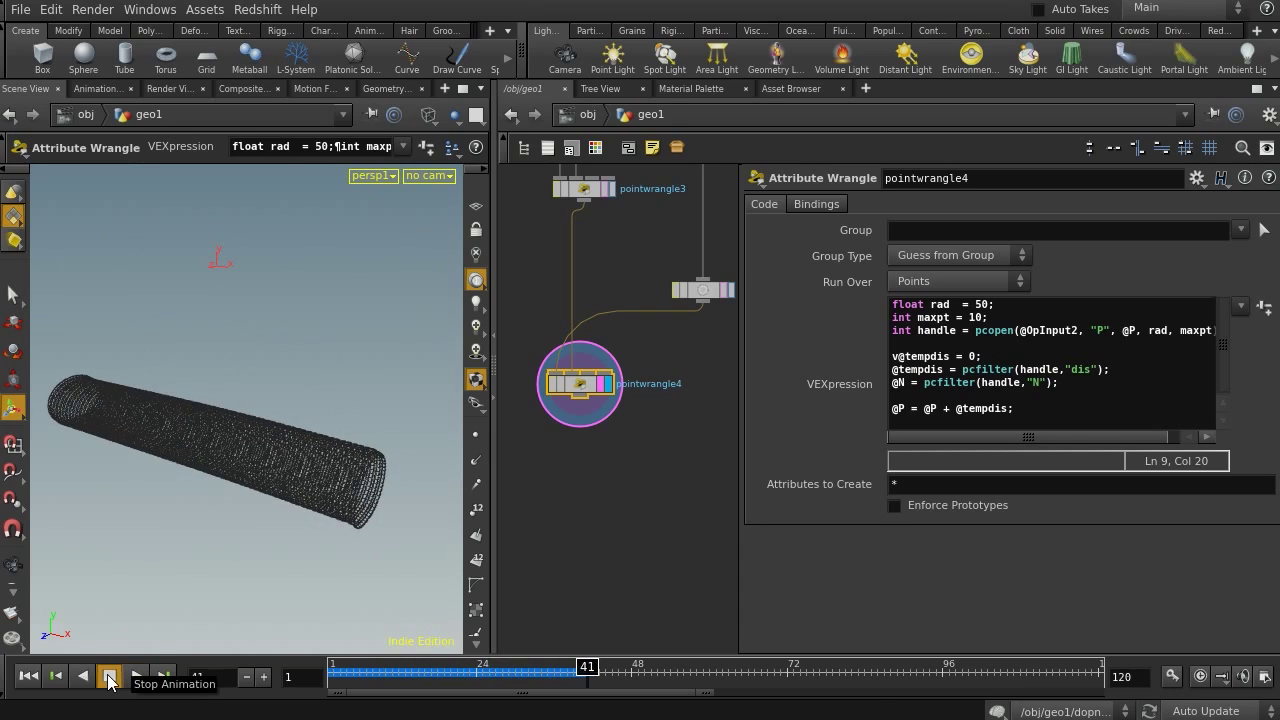
middle_click_drag(643, 526, 583, 449)
middle_click_drag(548, 595, 548, 200)
middle_click_drag(596, 474, 501, 173)
middle_click_drag(690, 476, 540, 326)
middle_click_drag(637, 407, 718, 309)
middle_click_drag(628, 554, 660, 476)
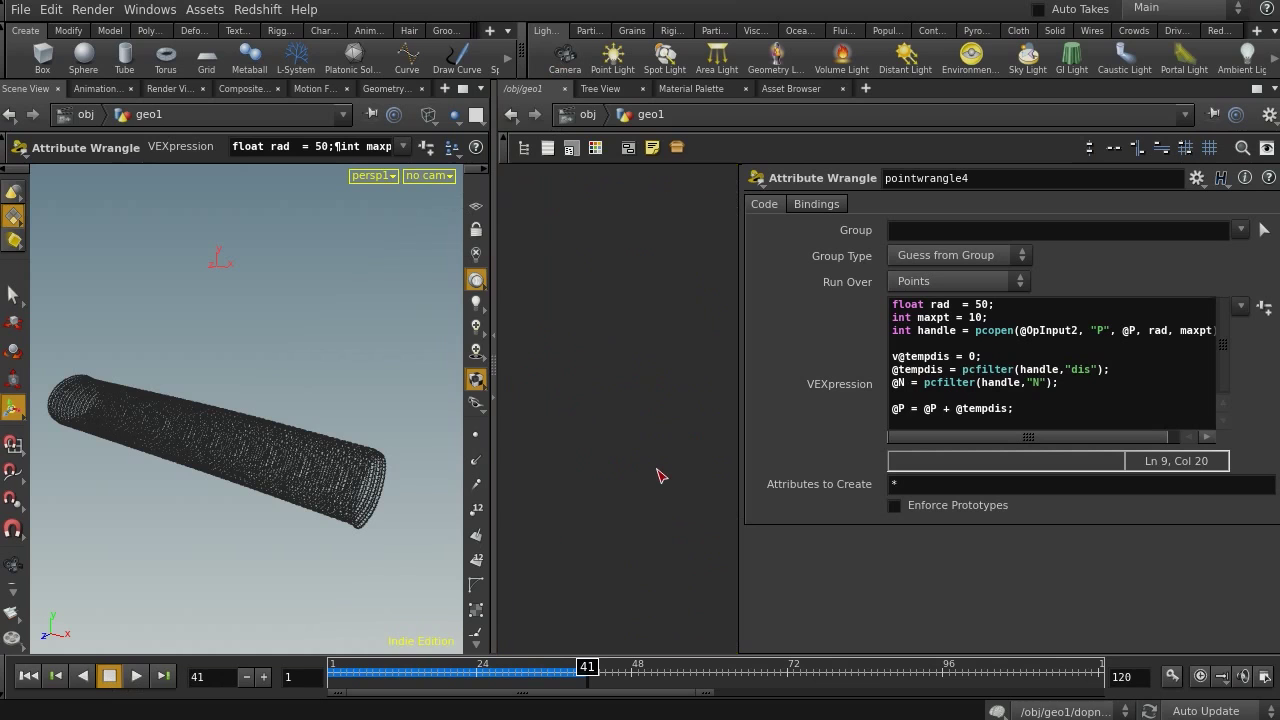